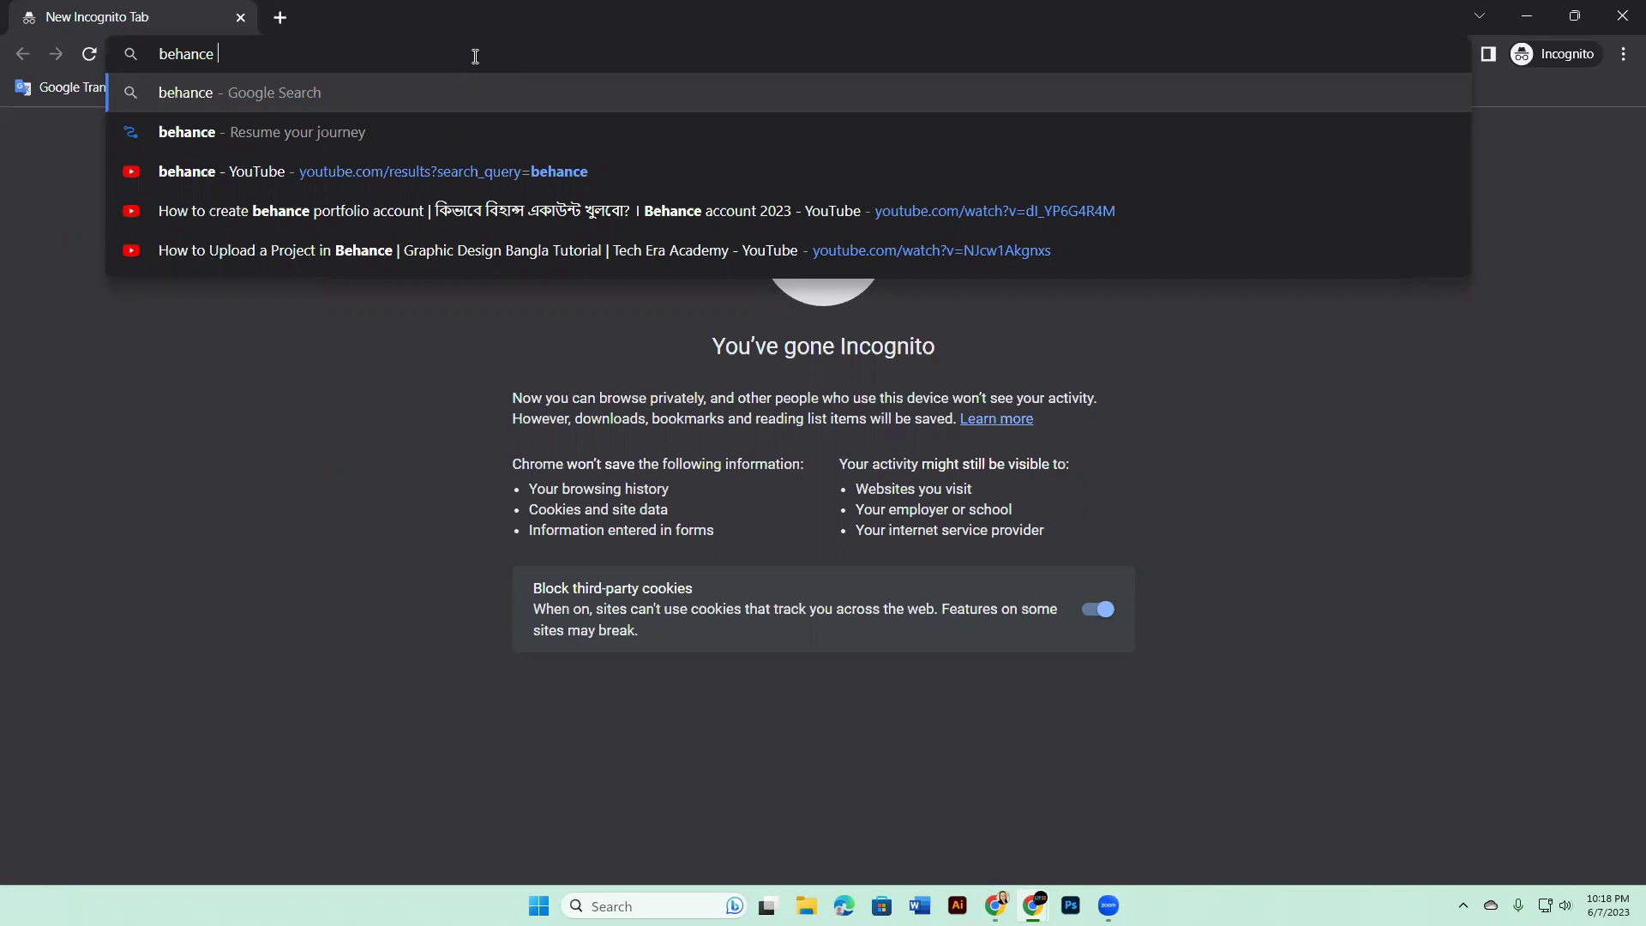
Search Google for 'behance loging', show the results in English, and open Login on Behance
text(l)
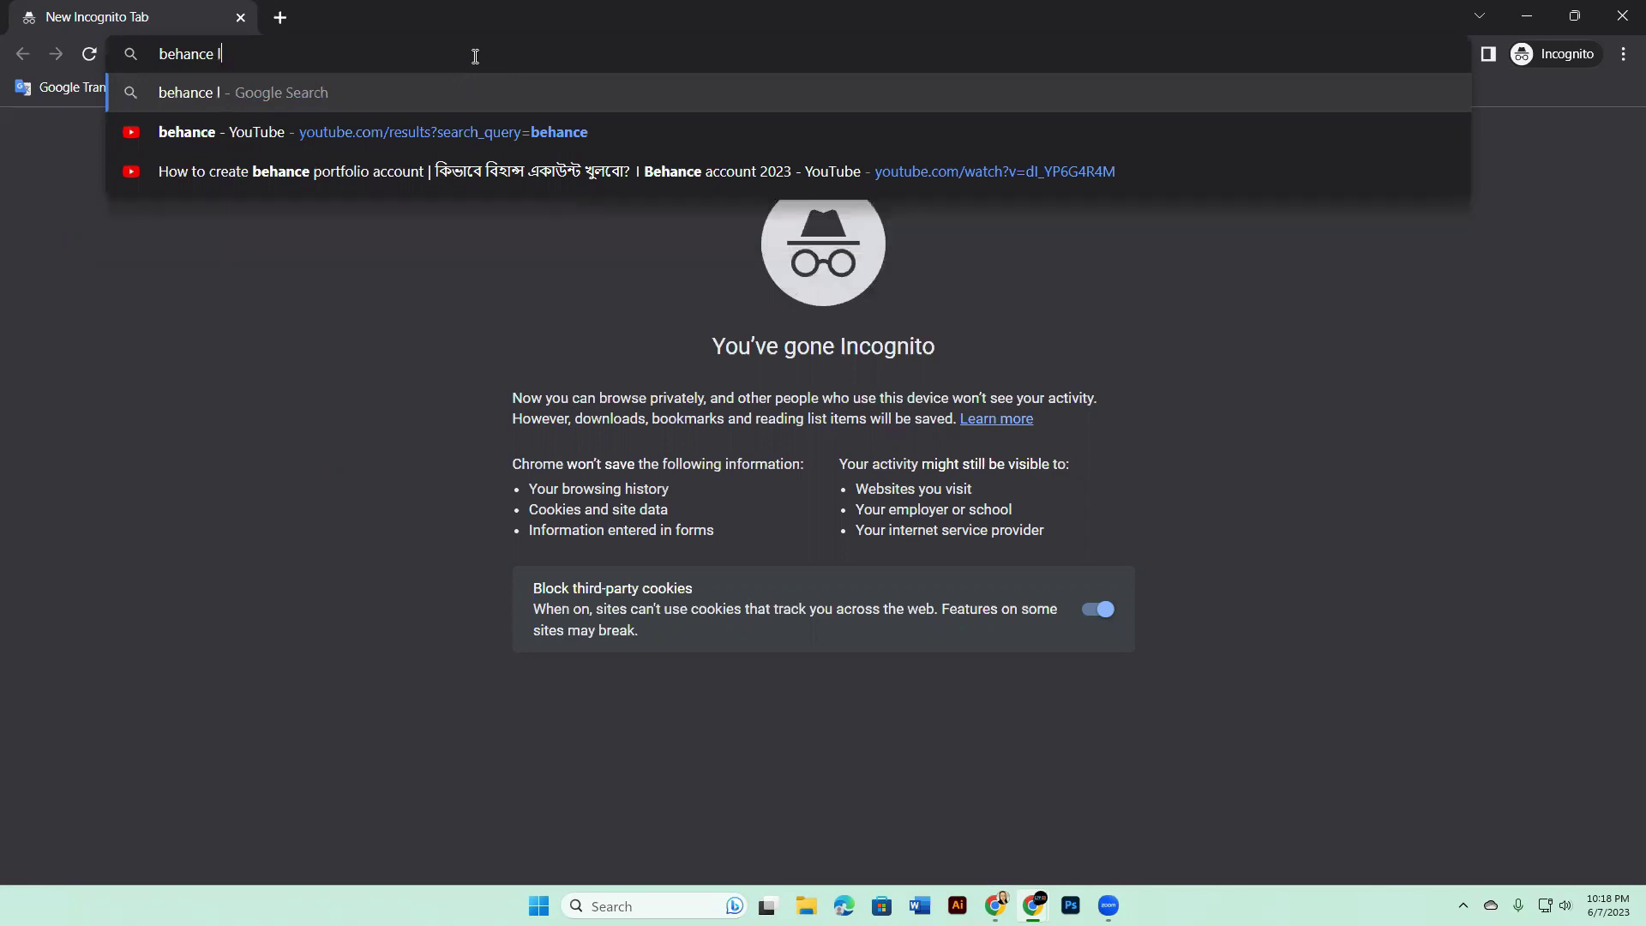
text(oging)
key(Return)
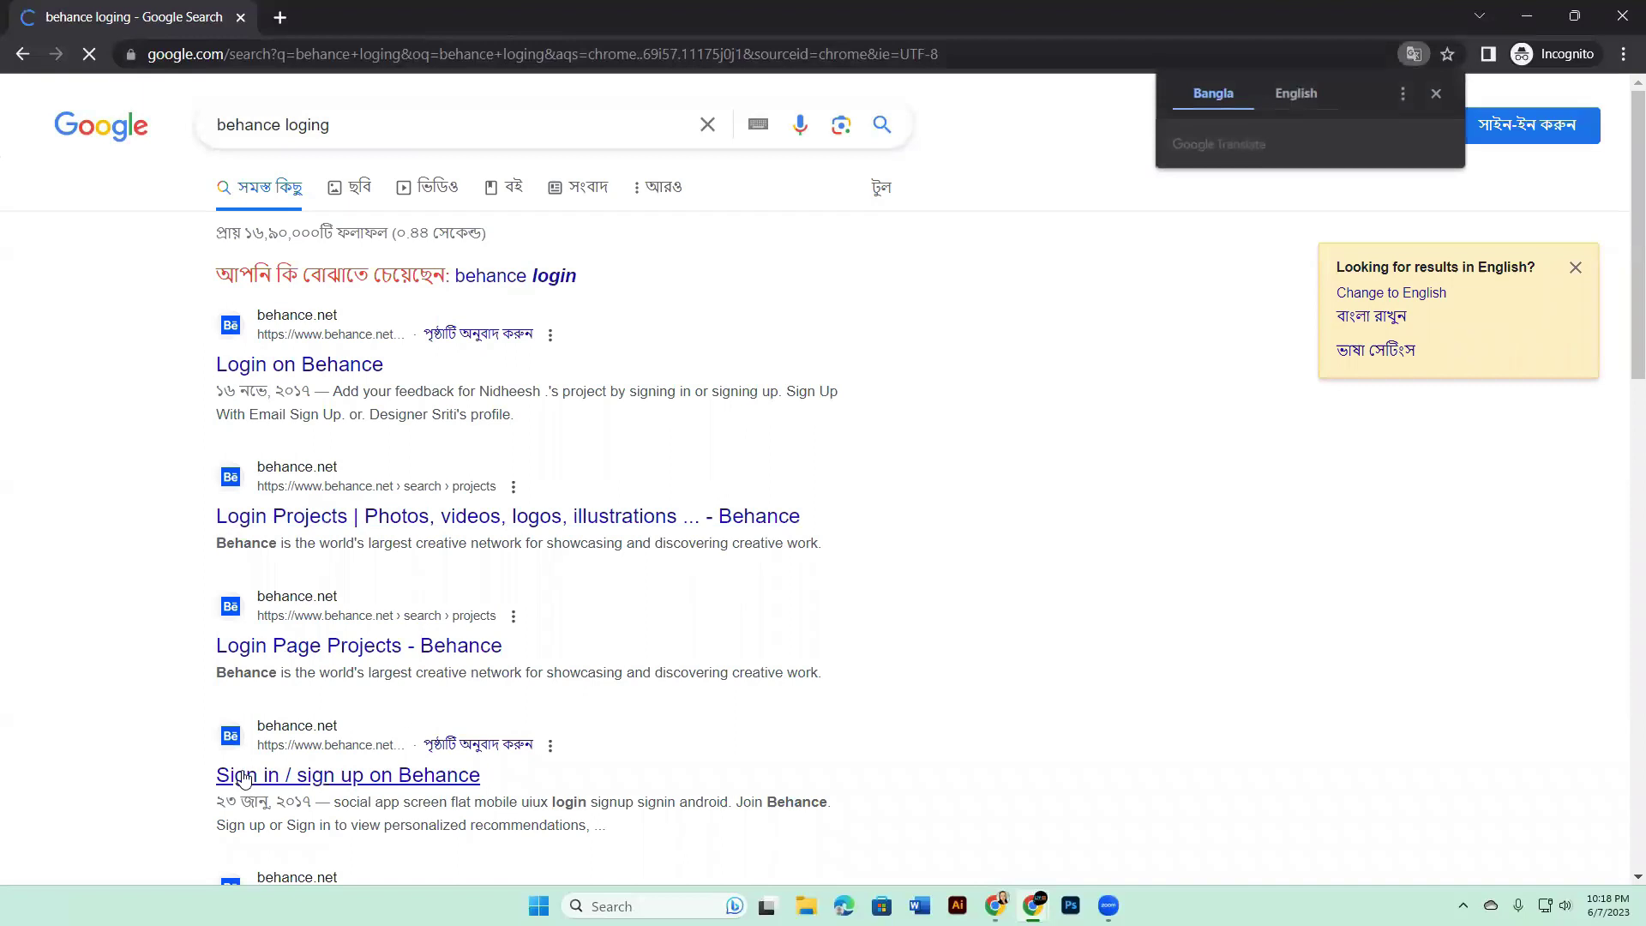
click(1296, 93)
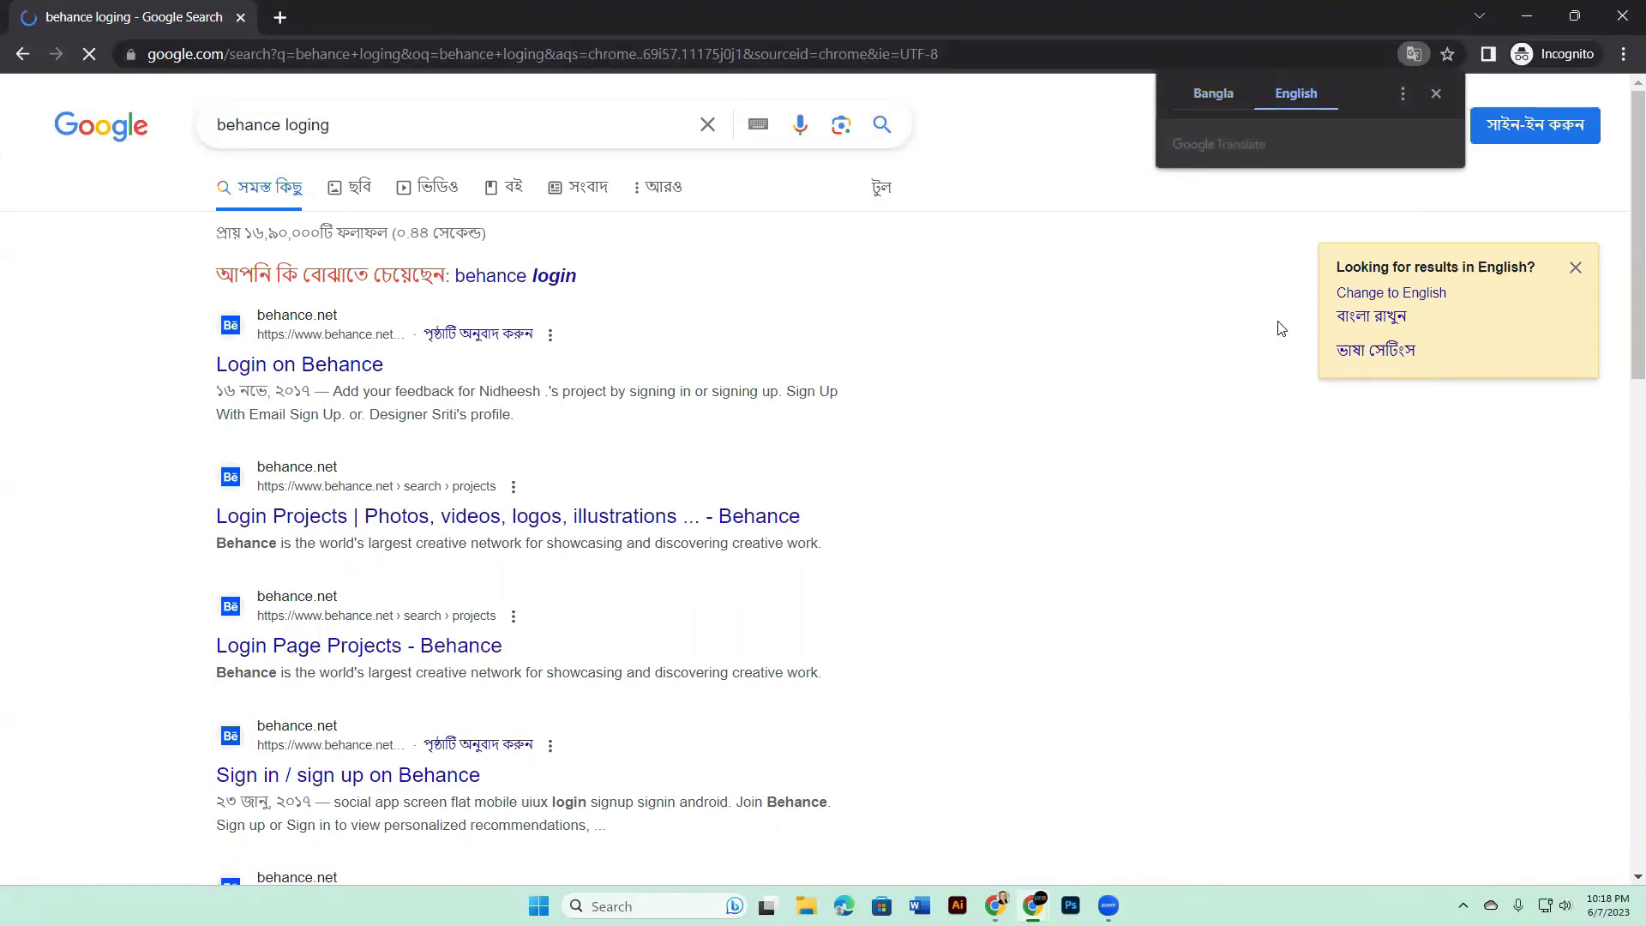
click(317, 367)
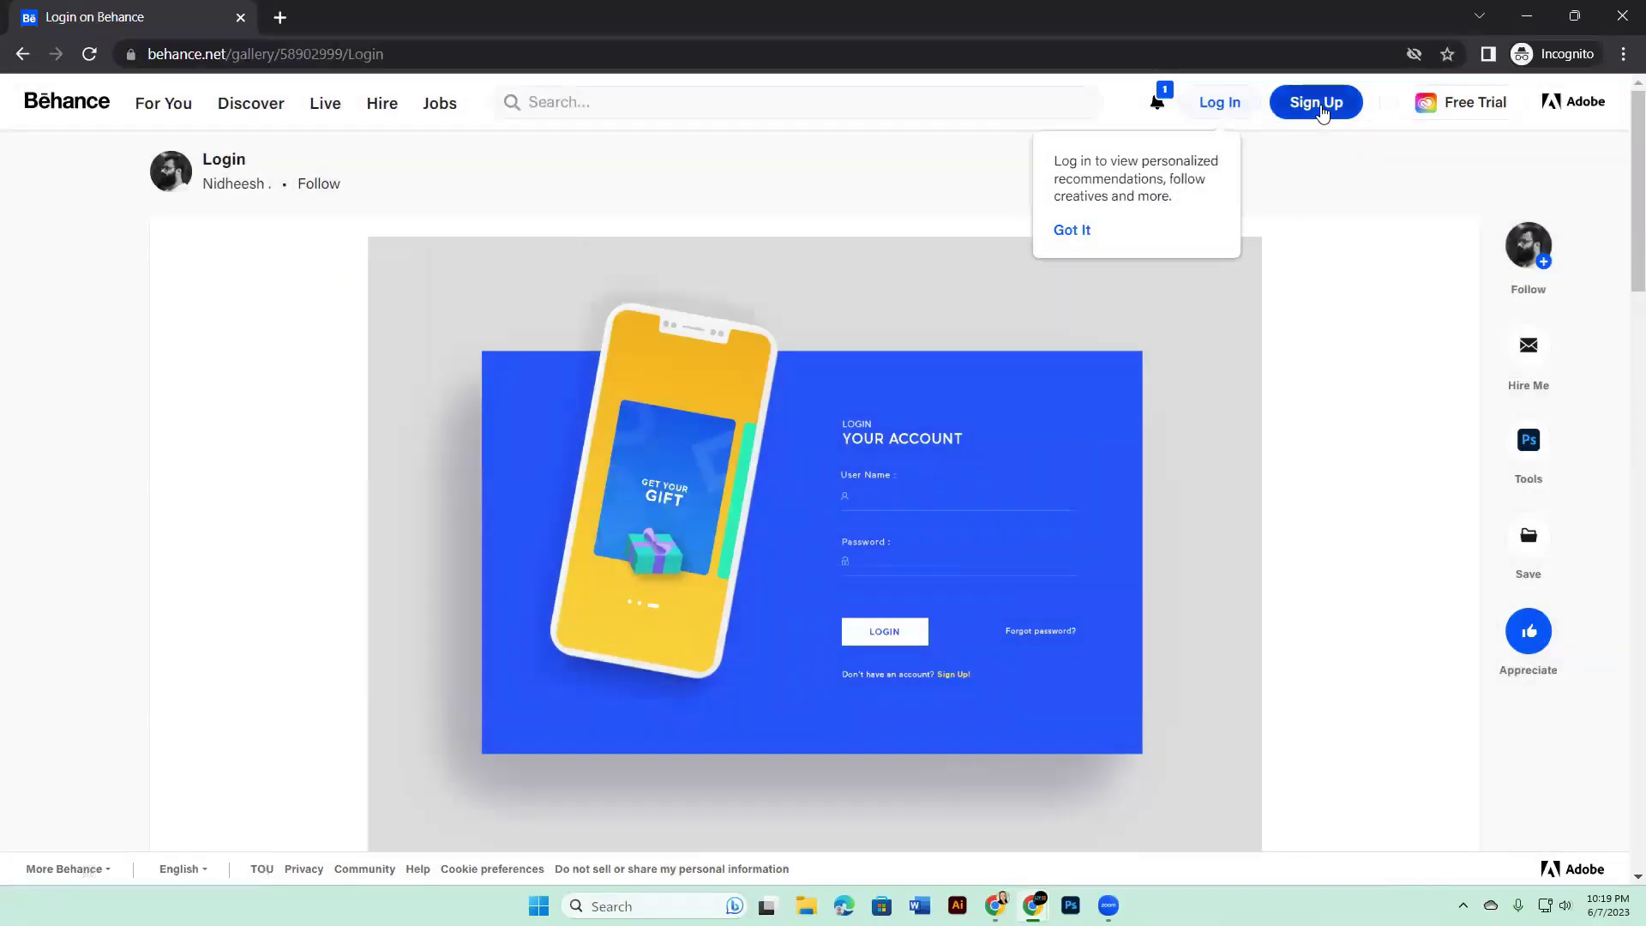
Begin an Adobe ID sign-up with an e-mail address and a strong password, reaching step 2
click(1159, 102)
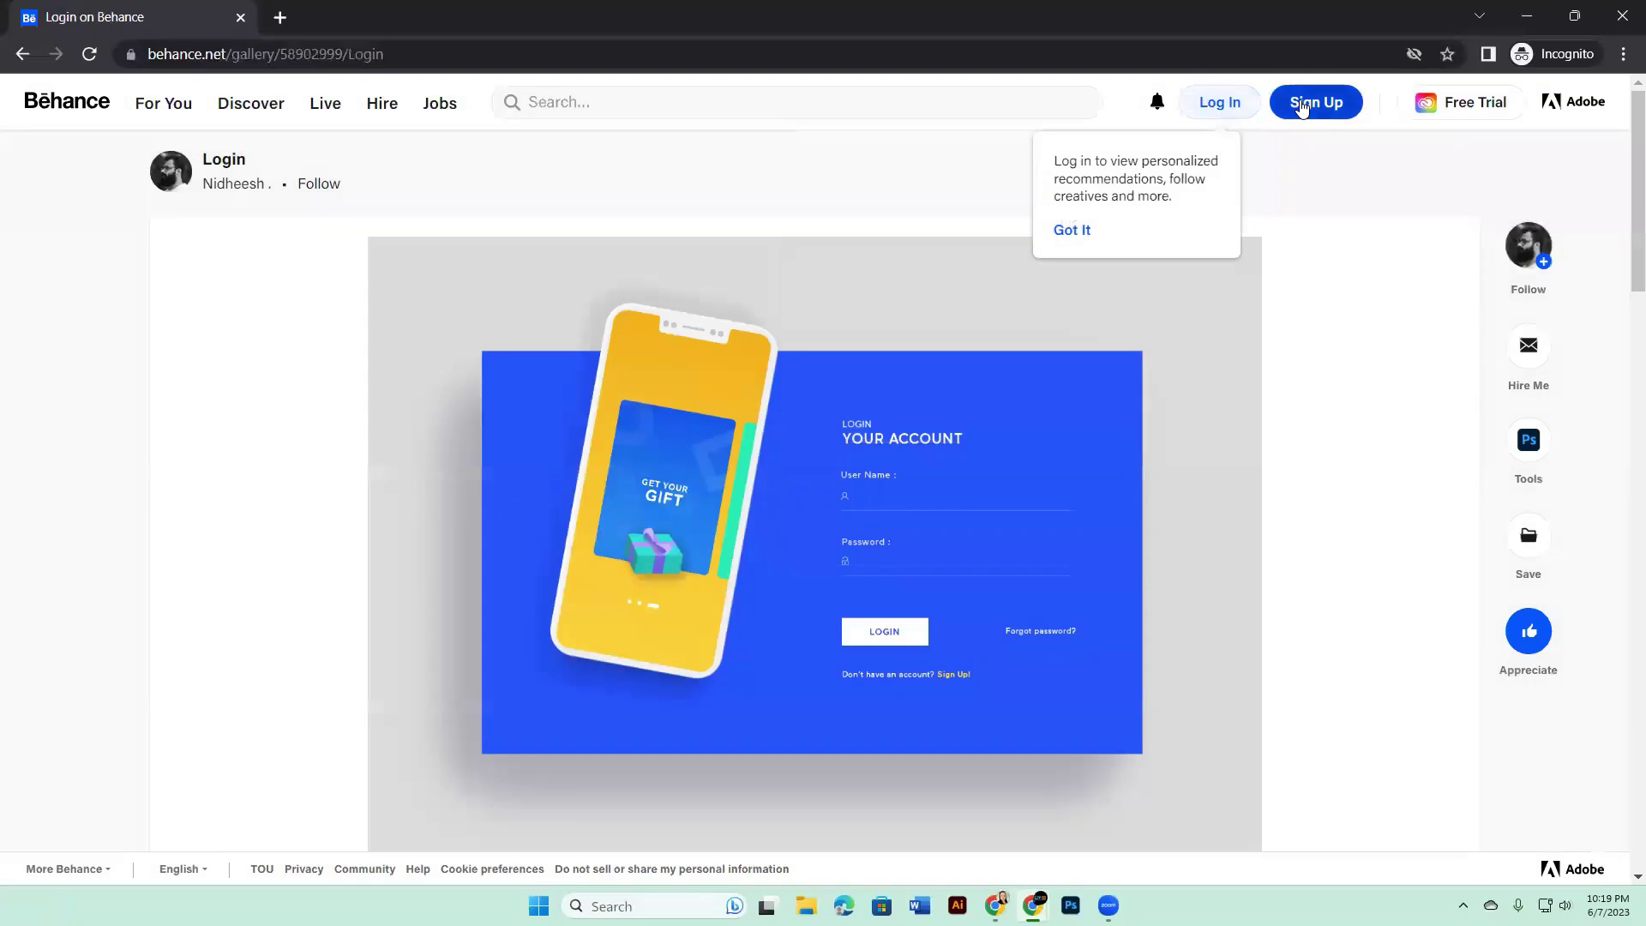
mouse_move(814, 540)
click(1305, 103)
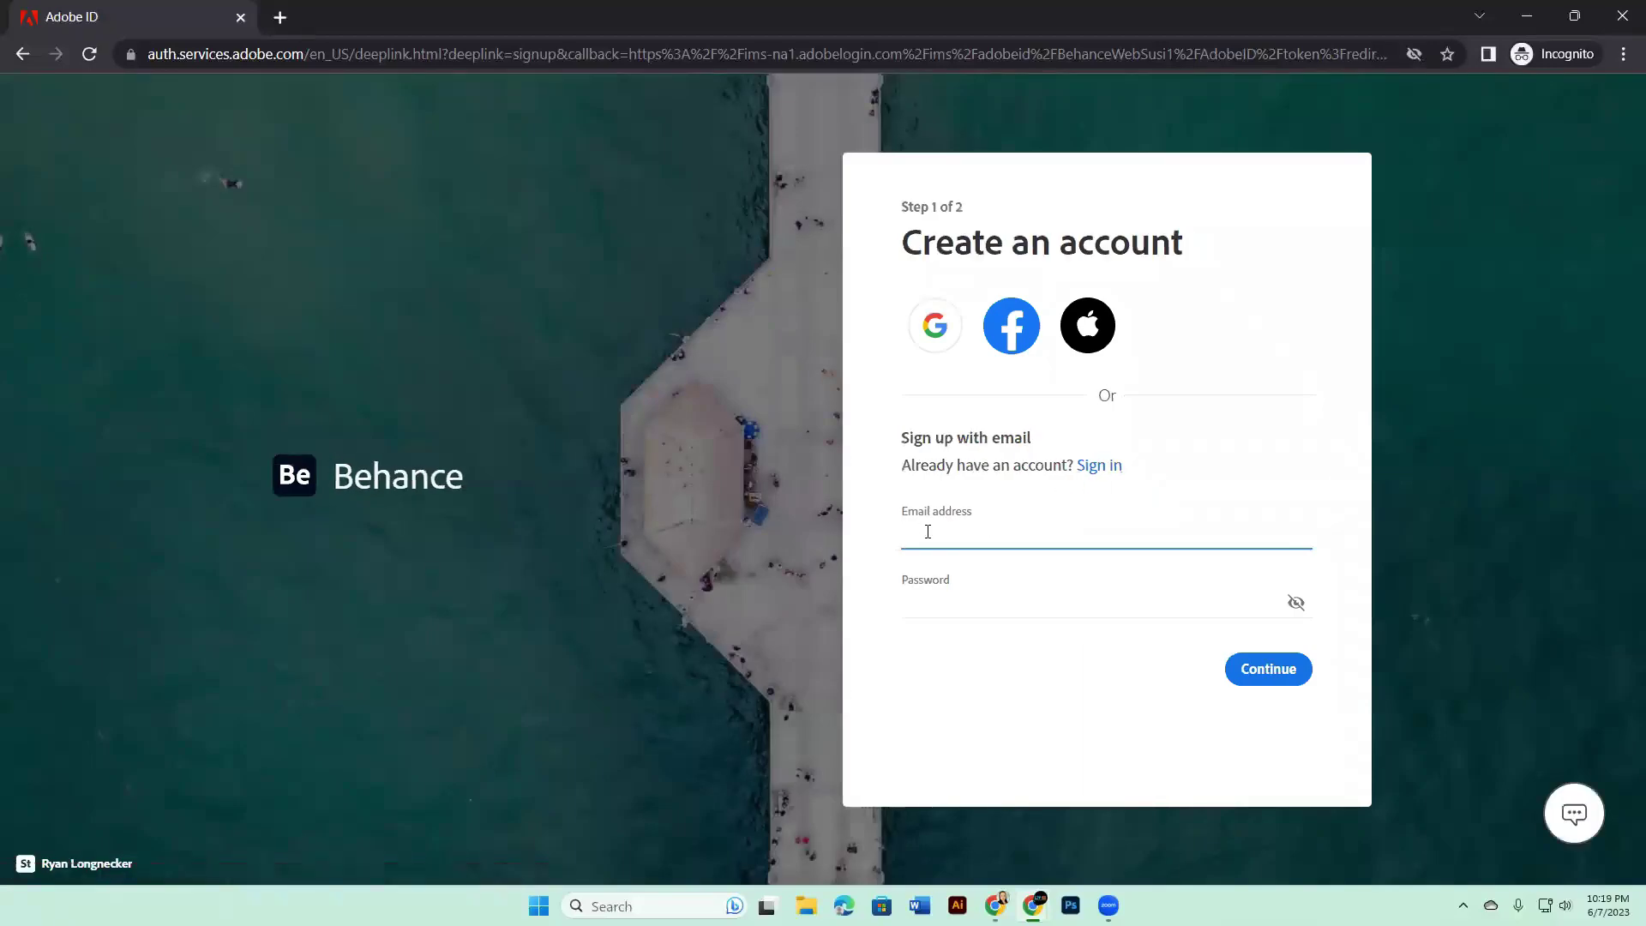
click(942, 605)
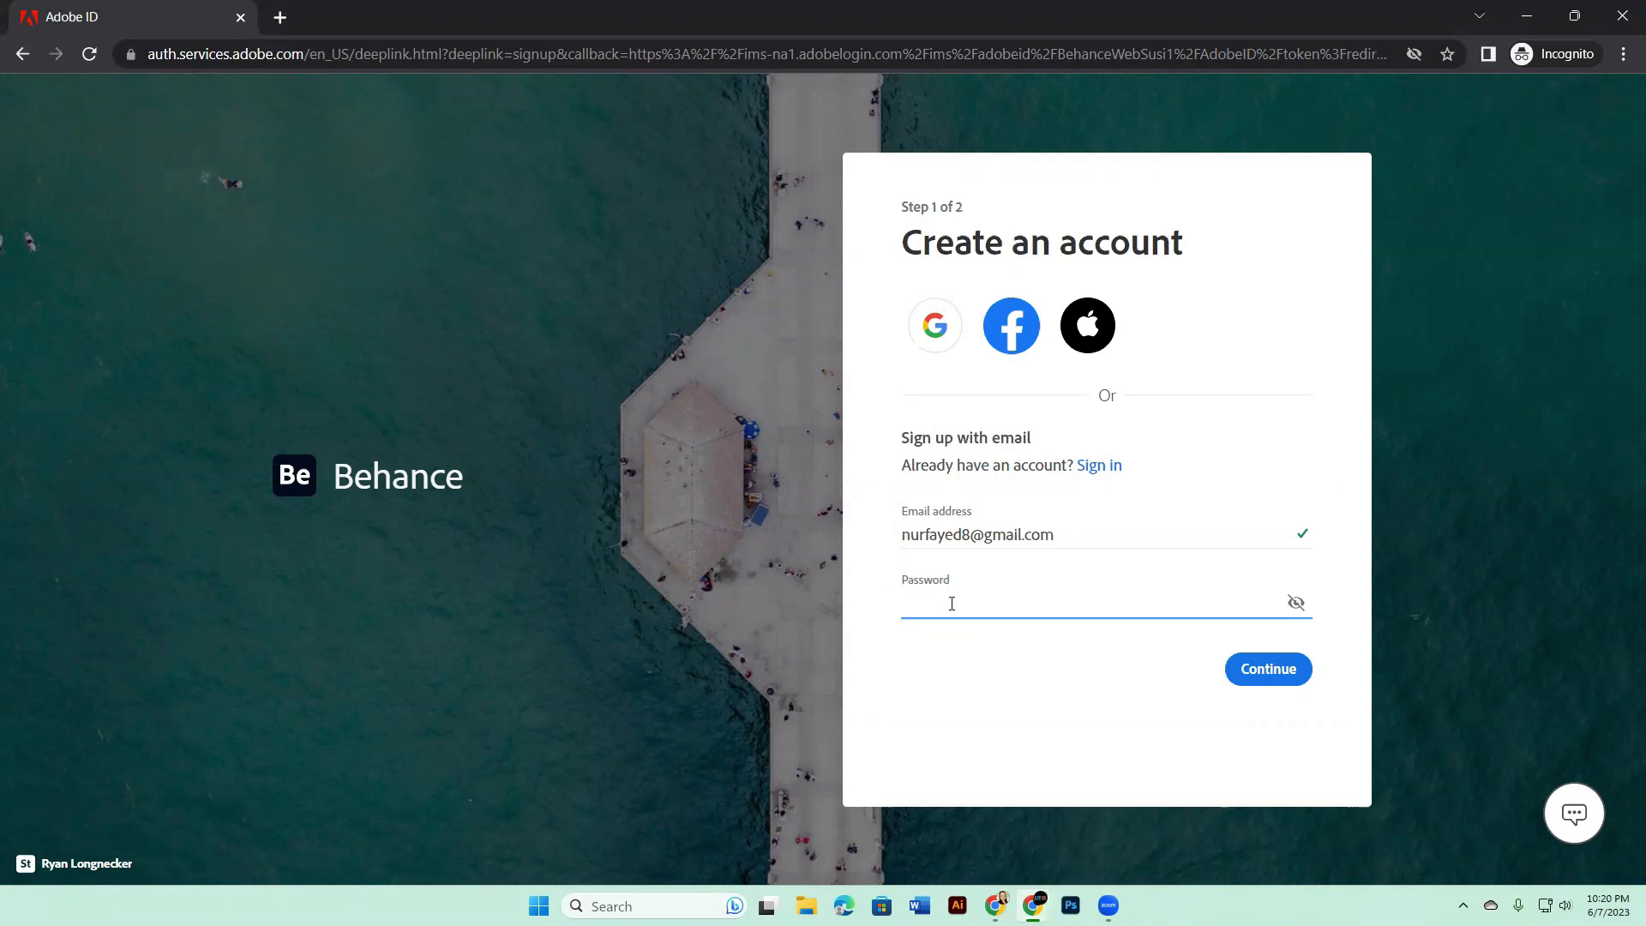
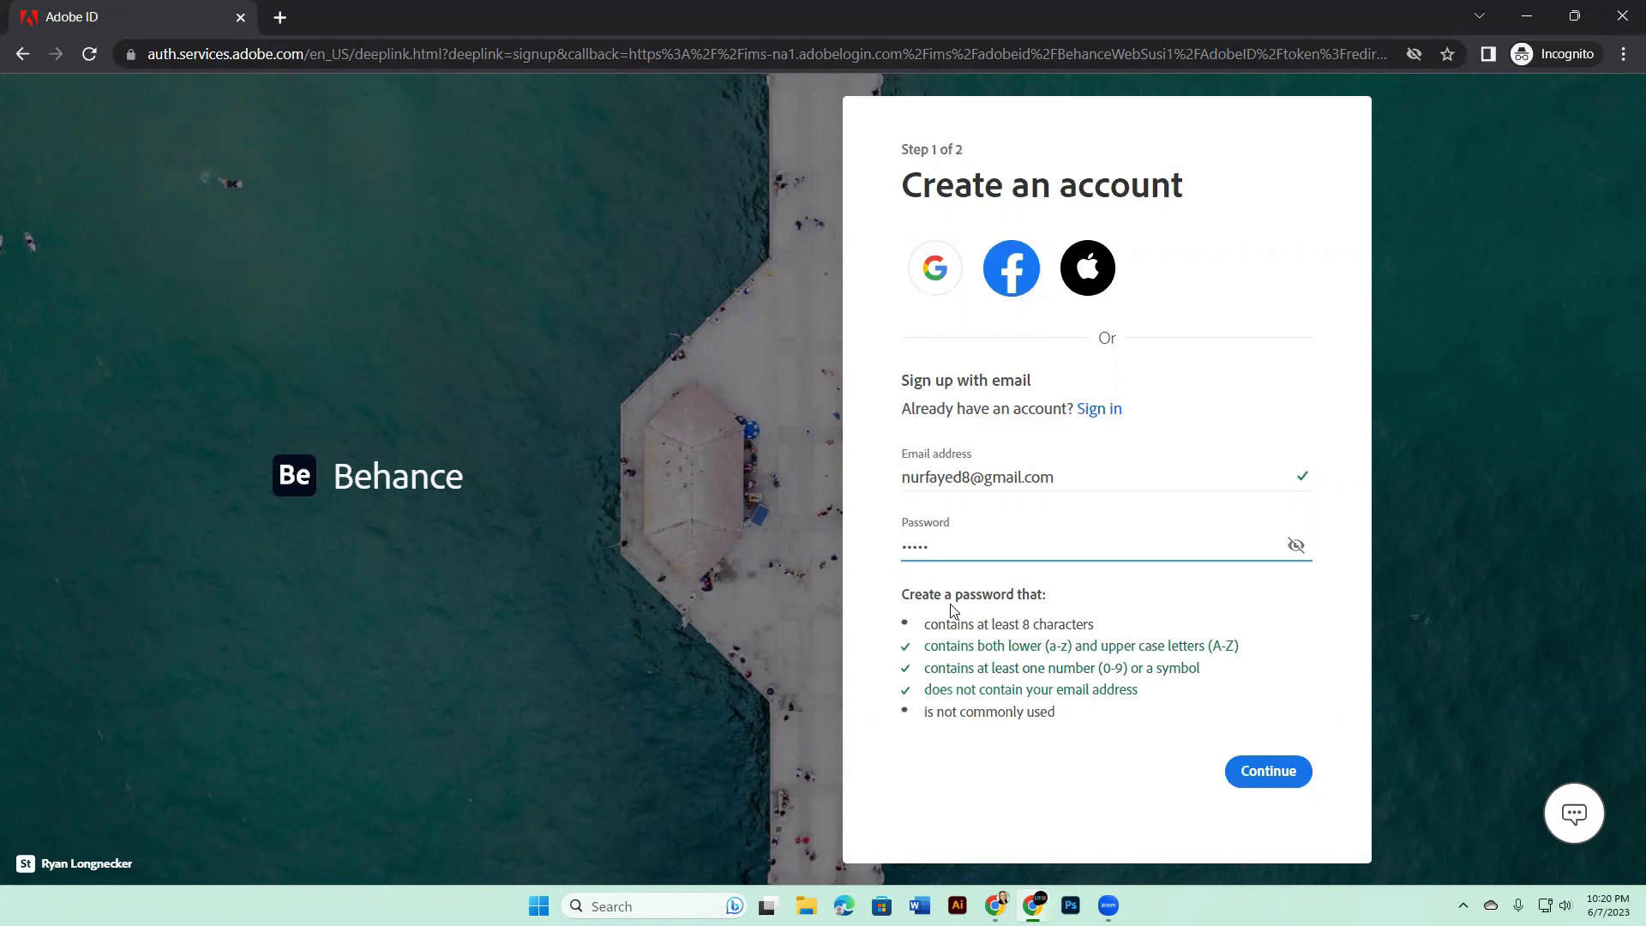
click(1277, 778)
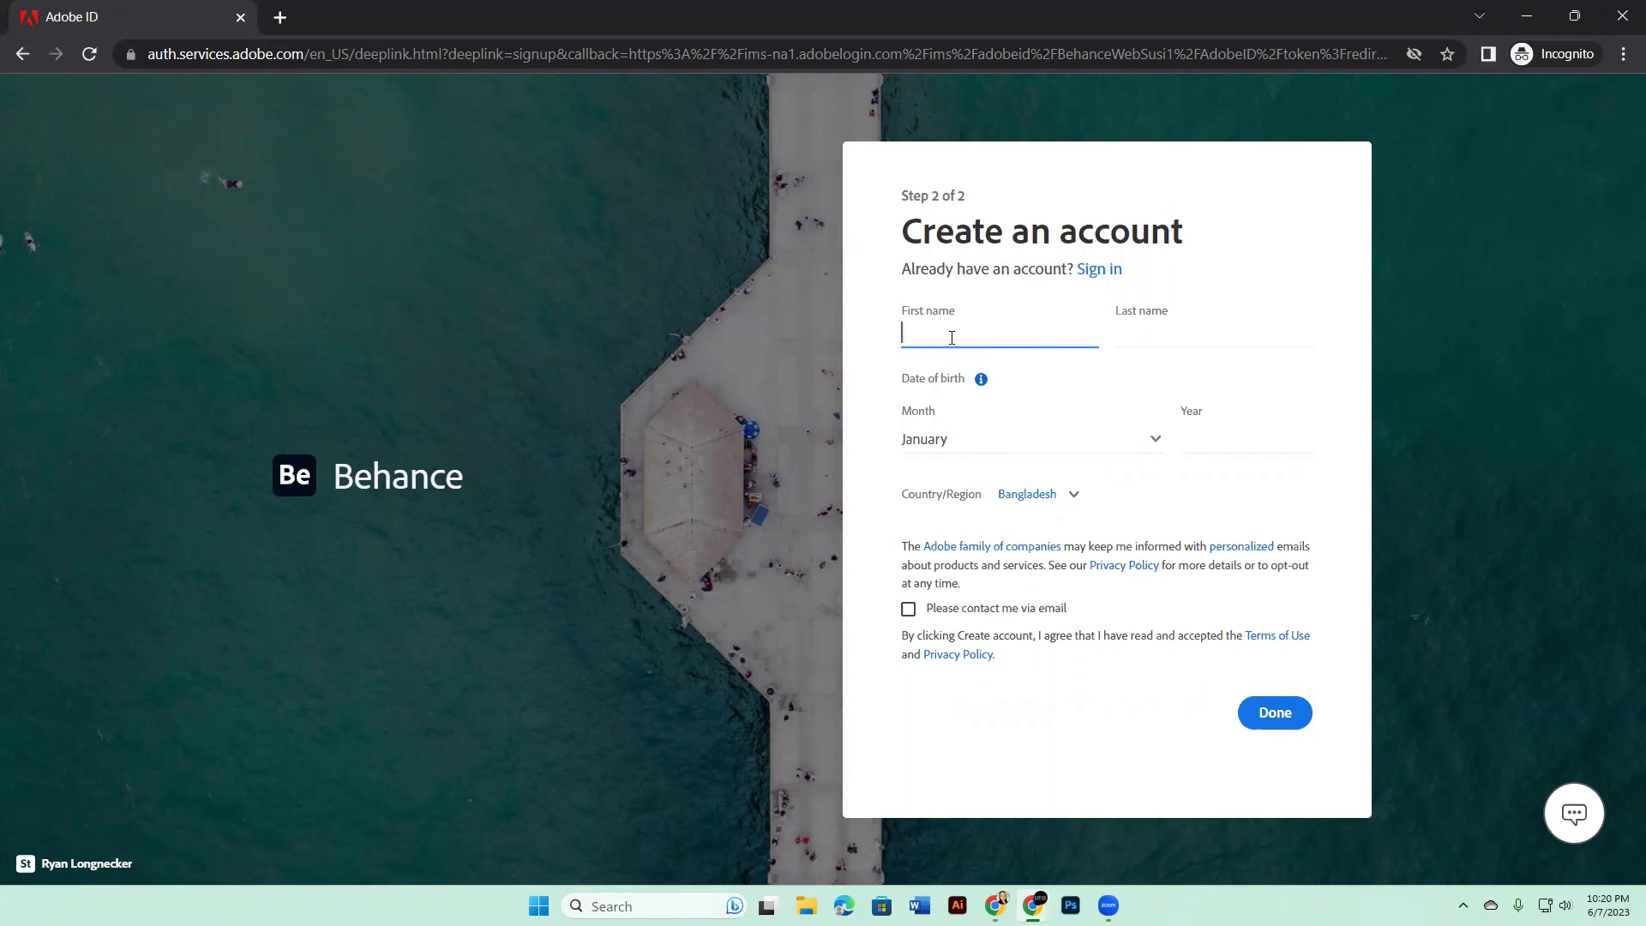
Enter the account holder's first and last name
click(1171, 337)
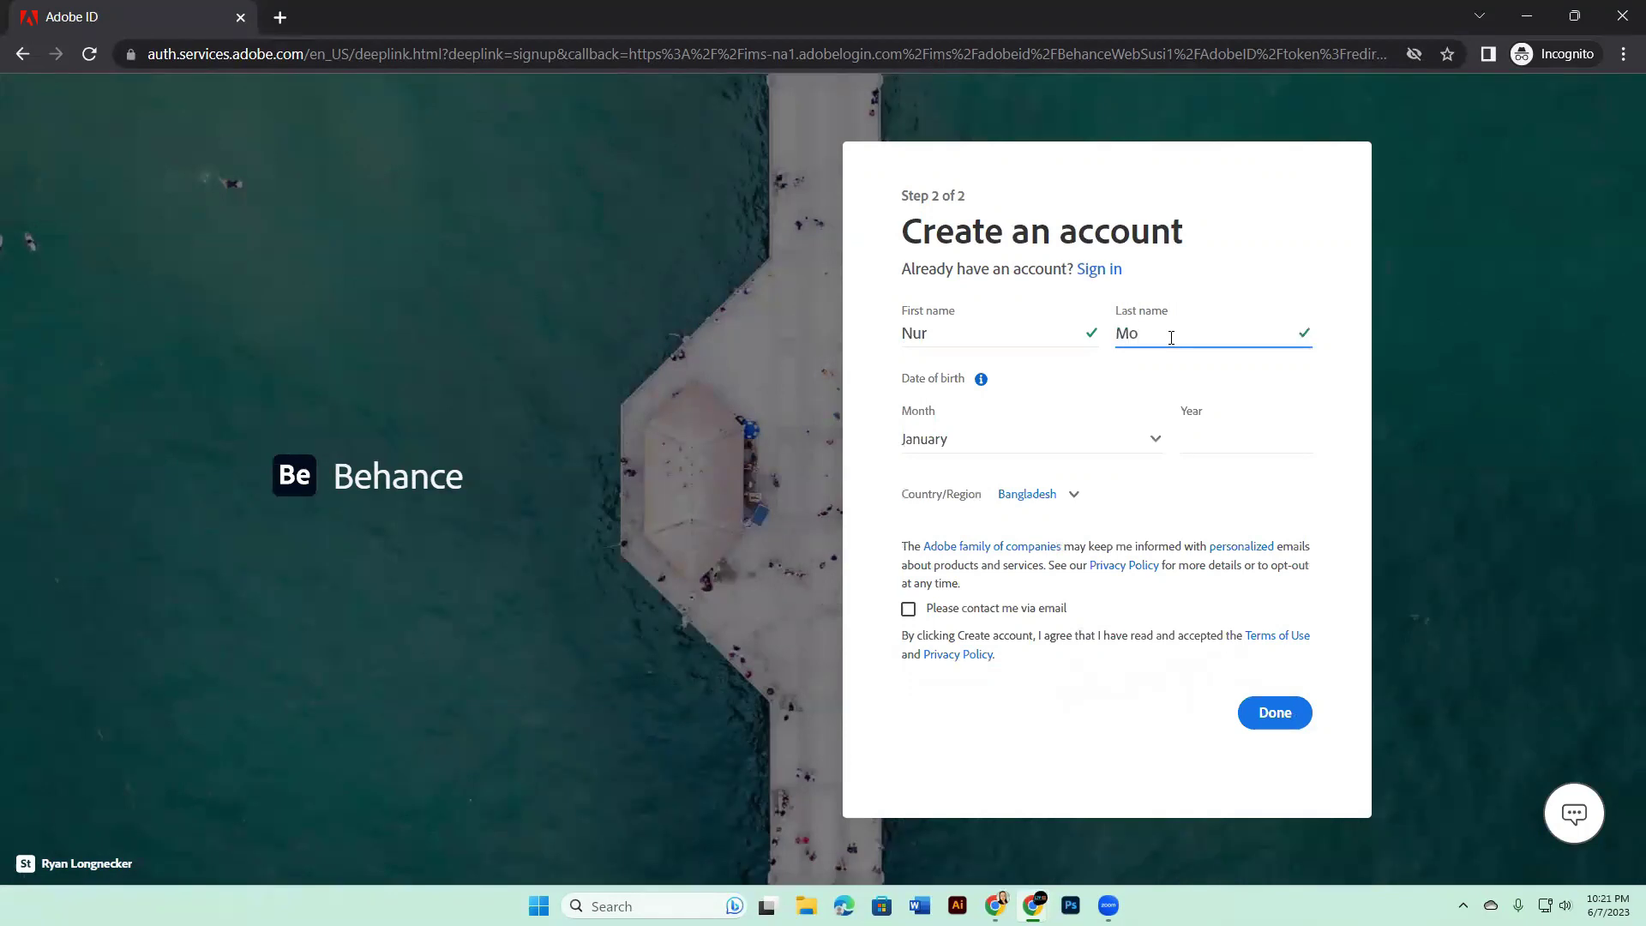
Set the birth month and year, opt in to e-mail contact, and create the account
click(1095, 447)
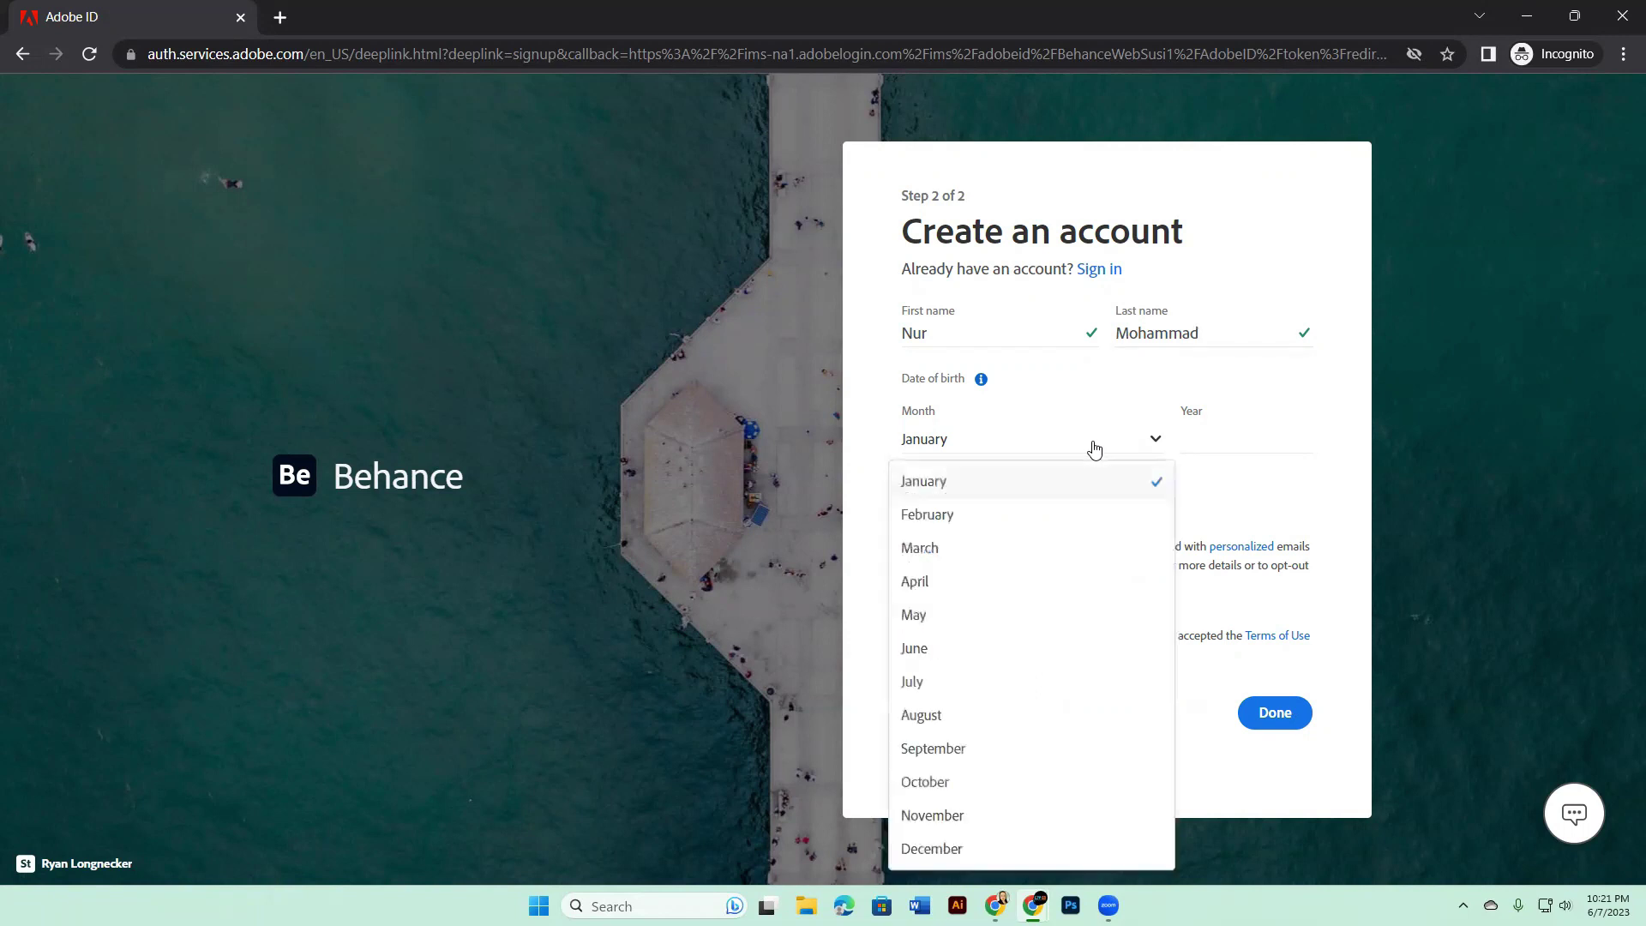
click(933, 816)
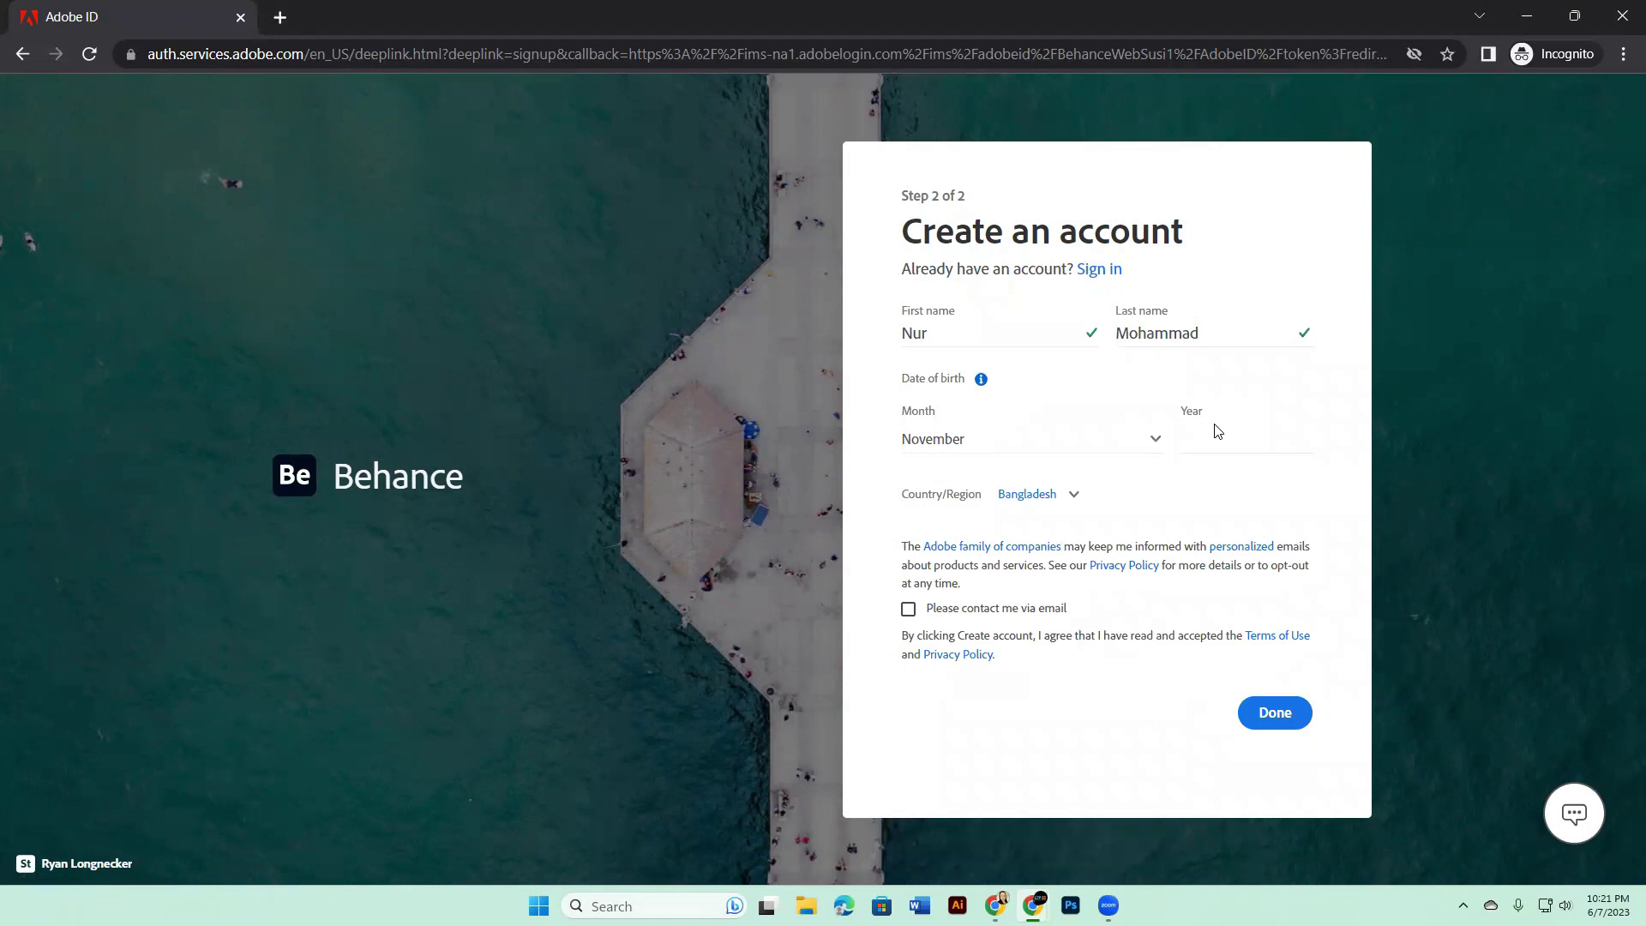
click(1204, 446)
text(1999)
click(909, 610)
click(1281, 715)
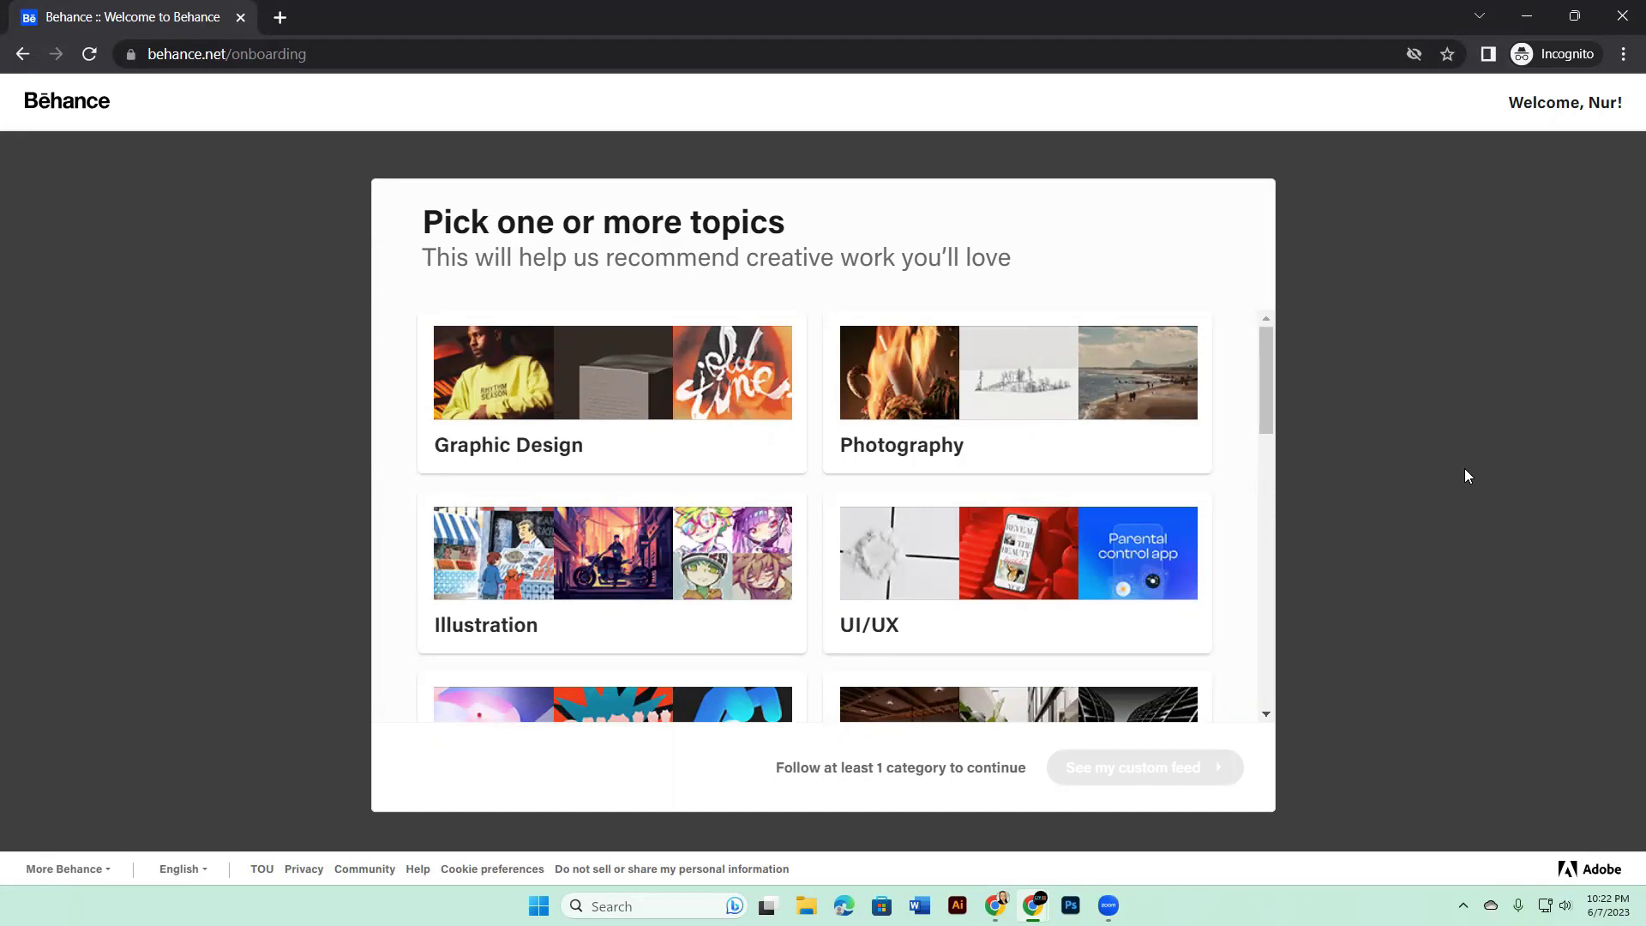
Follow Graphic Design, Illustration, UI/UX, Motion, Product Design, Fashion and Architecture topics
click(630, 386)
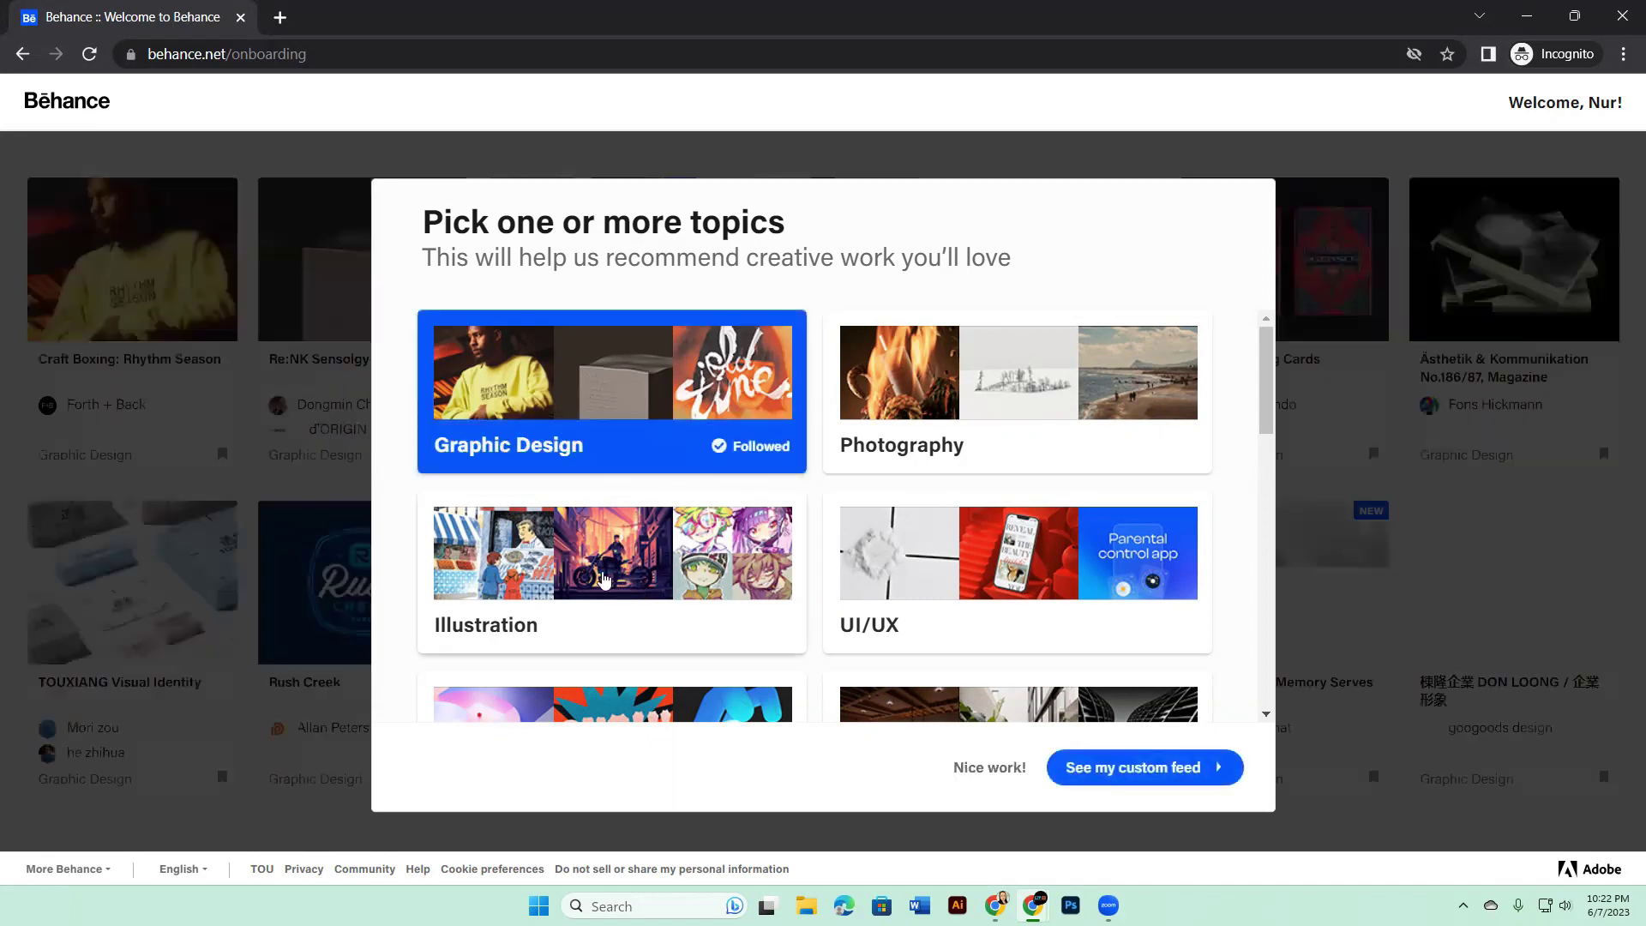
click(605, 577)
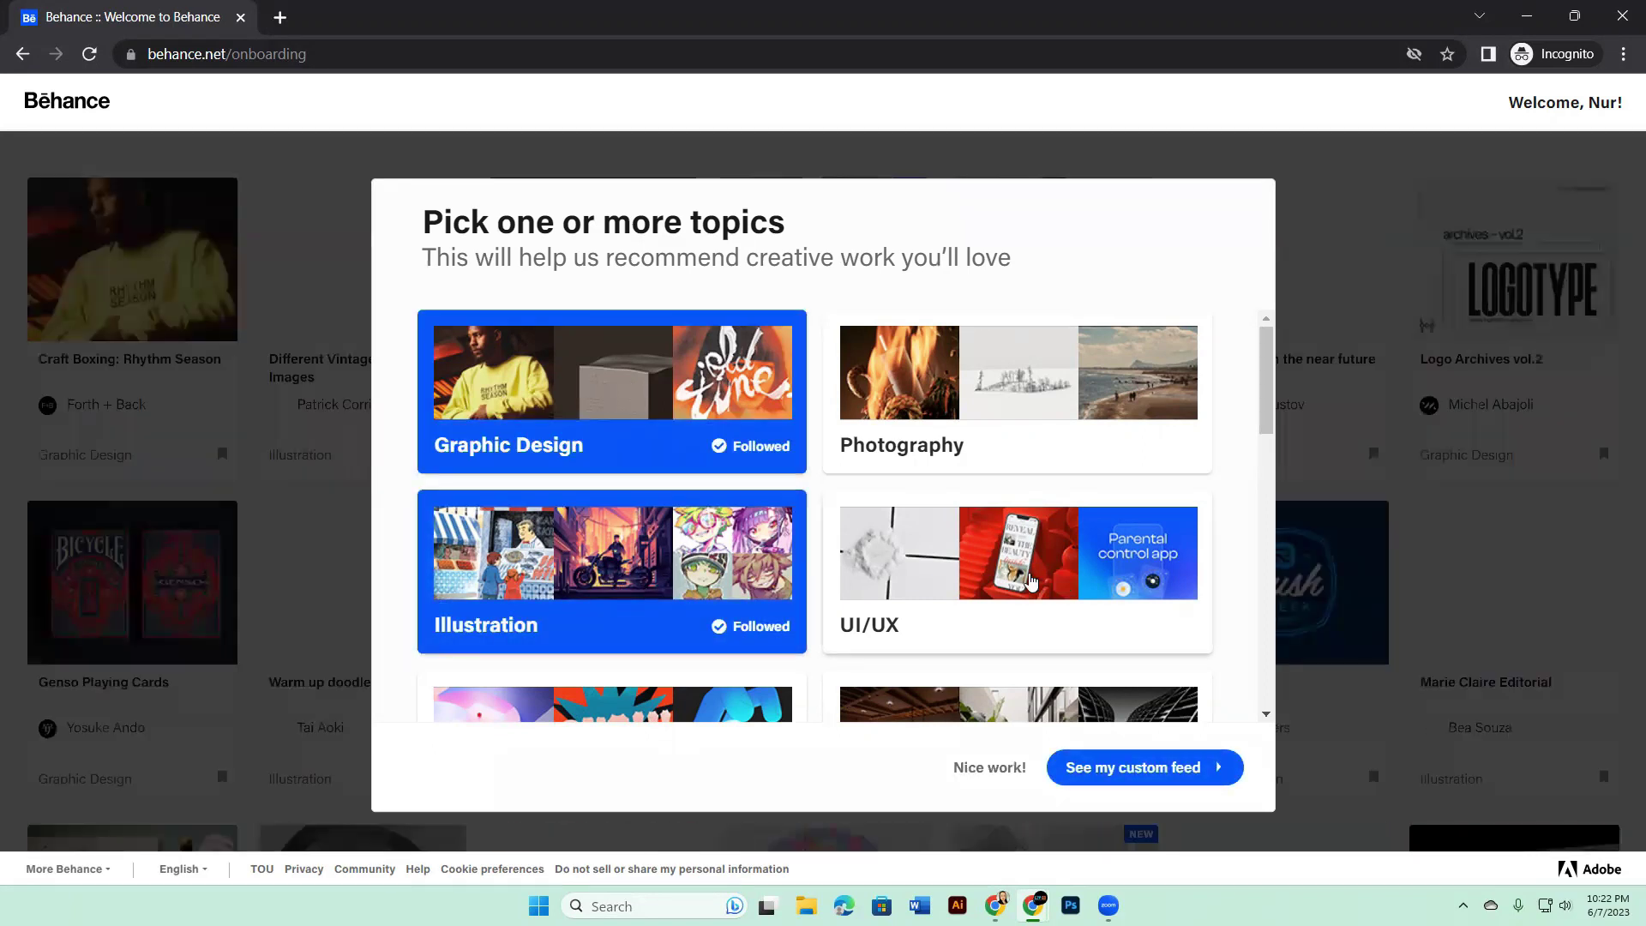
click(977, 553)
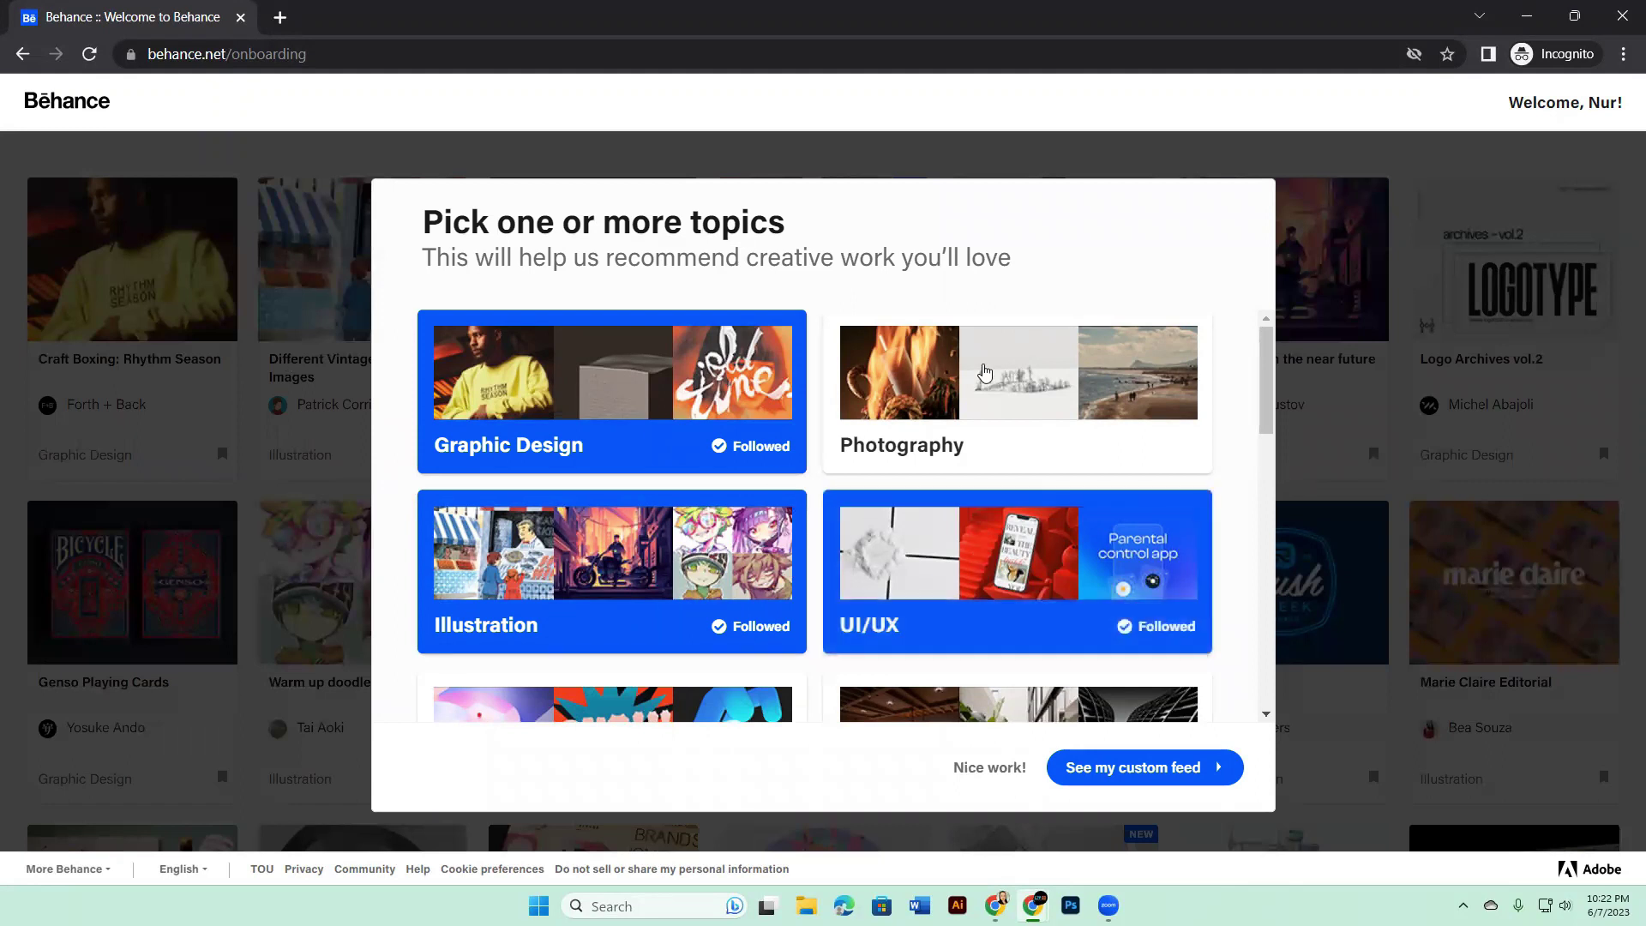
scroll(1035, 467, down, 3)
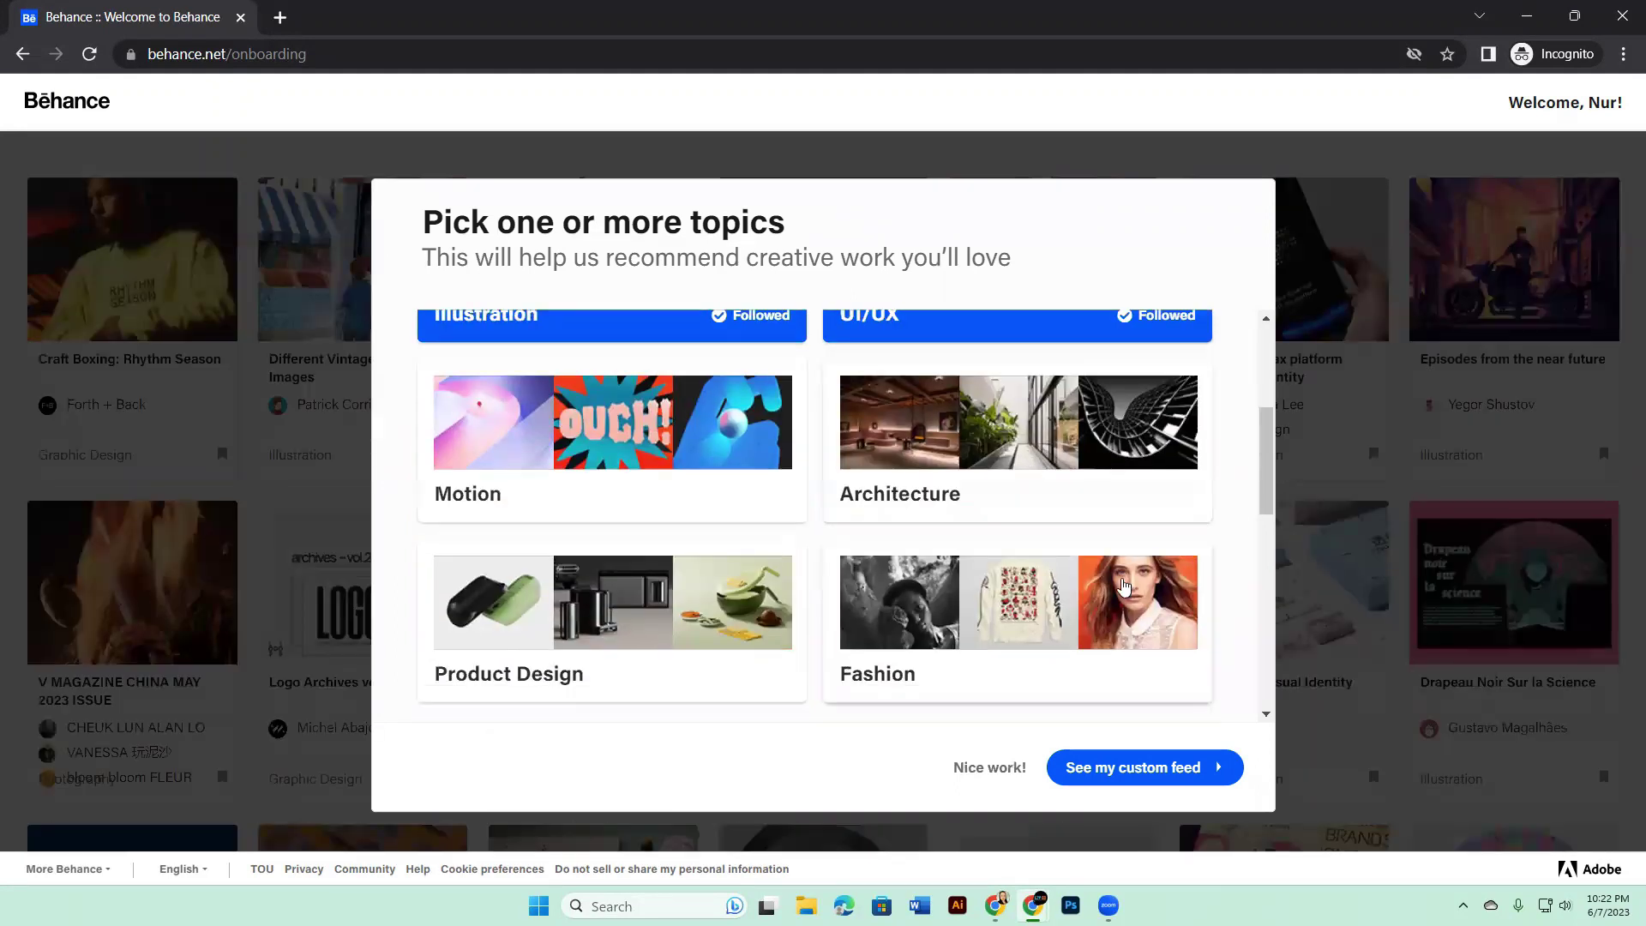
click(665, 415)
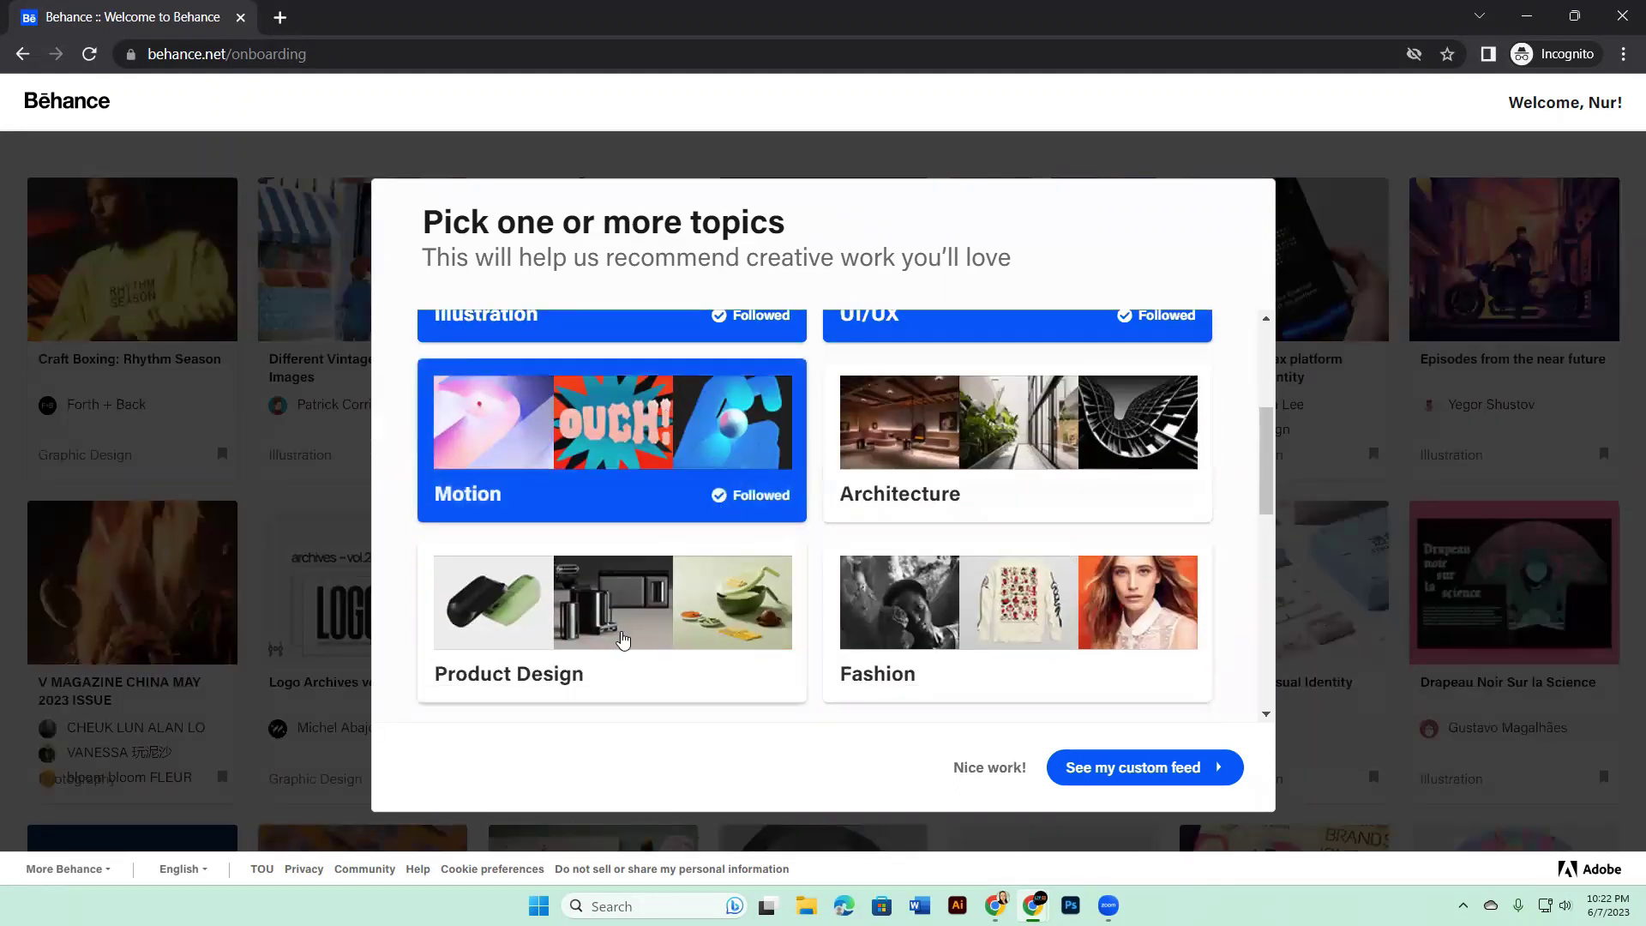
click(601, 632)
click(1072, 578)
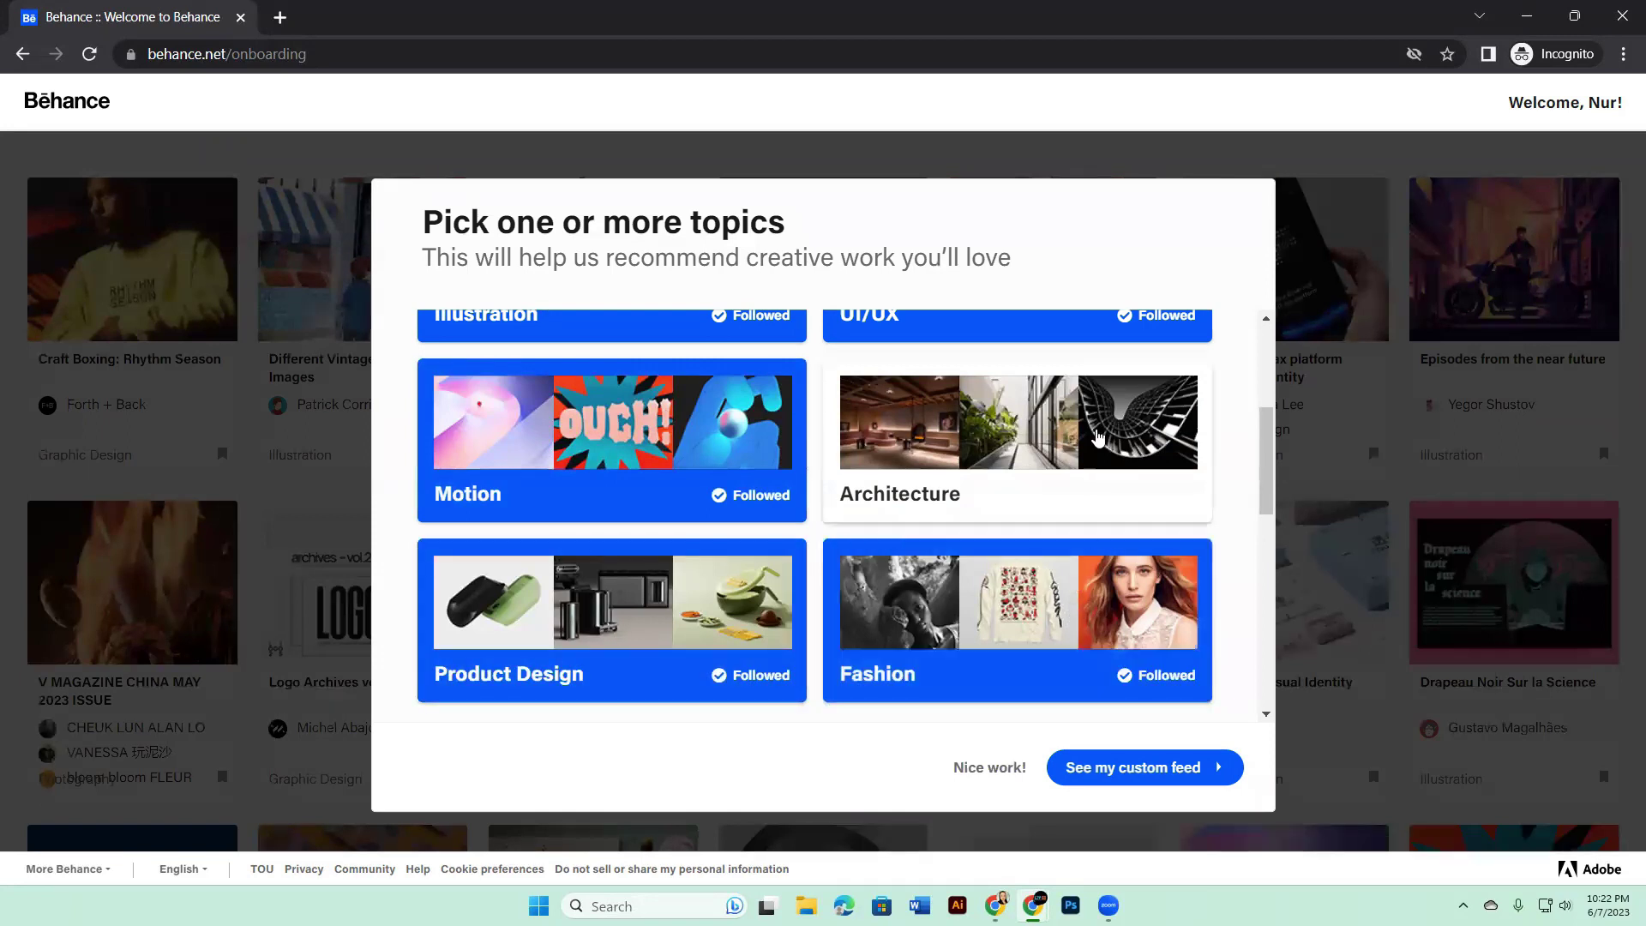
click(1016, 429)
Follow Fine Arts, Game Design, Crafts, Creative Challenges, Sound and 3D Art, then build the custom feed
scroll(1014, 591, down, 3)
click(1018, 510)
scroll(1068, 546, down, 2)
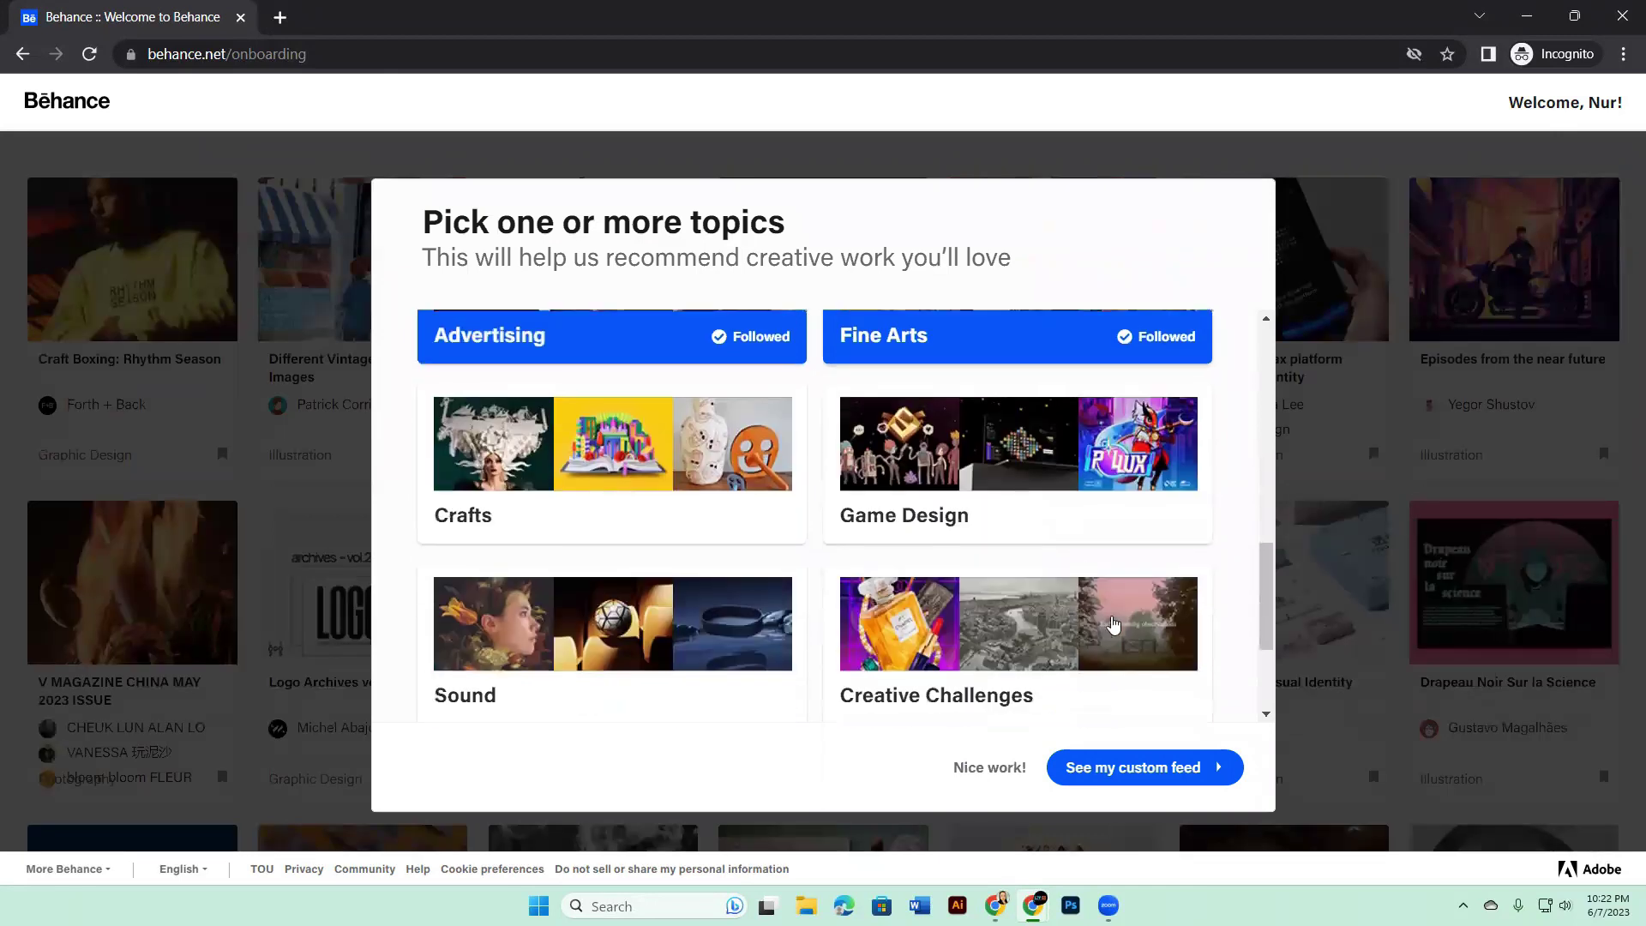
click(1018, 414)
click(674, 446)
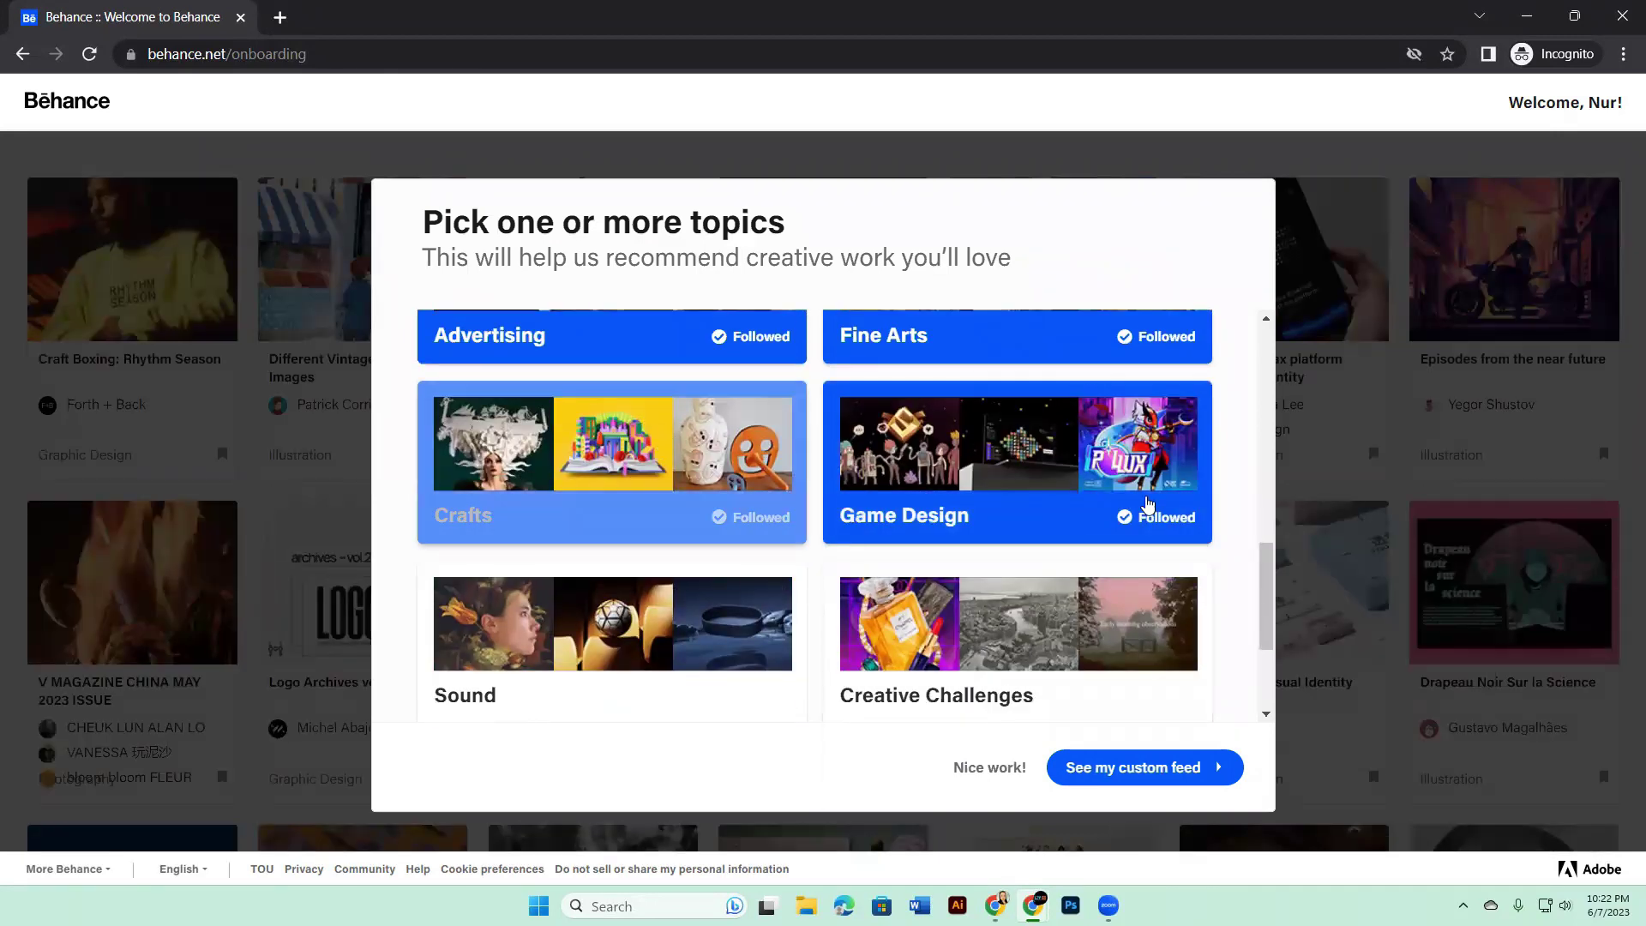
scroll(1143, 518, down, 3)
click(1066, 421)
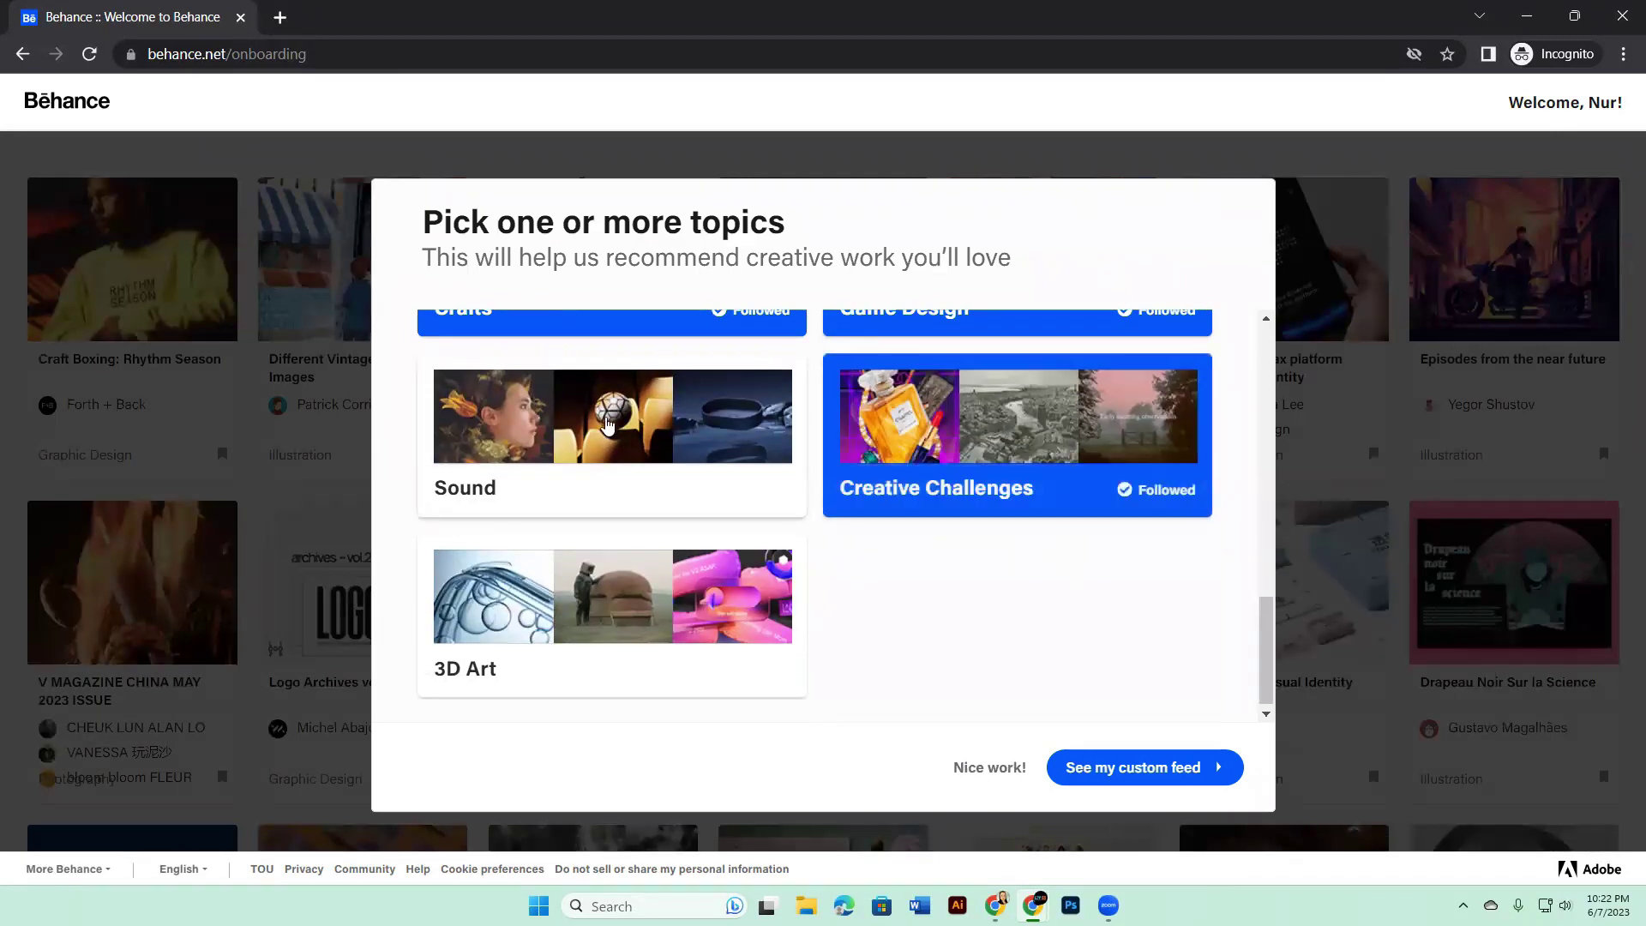
click(607, 426)
click(631, 592)
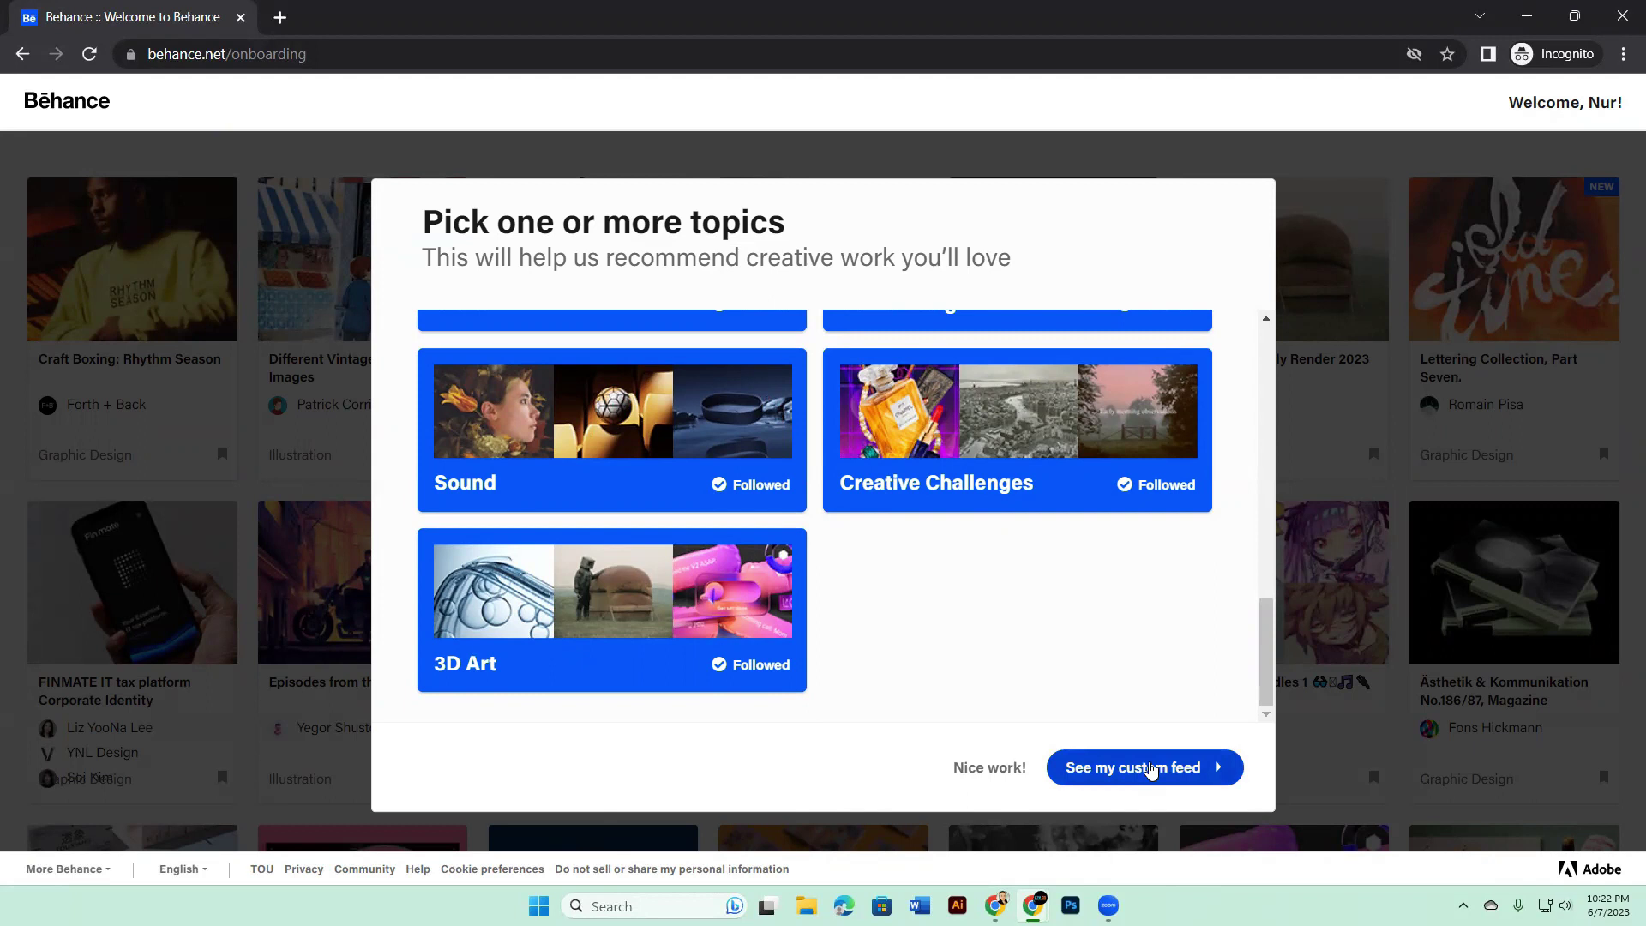
click(1152, 770)
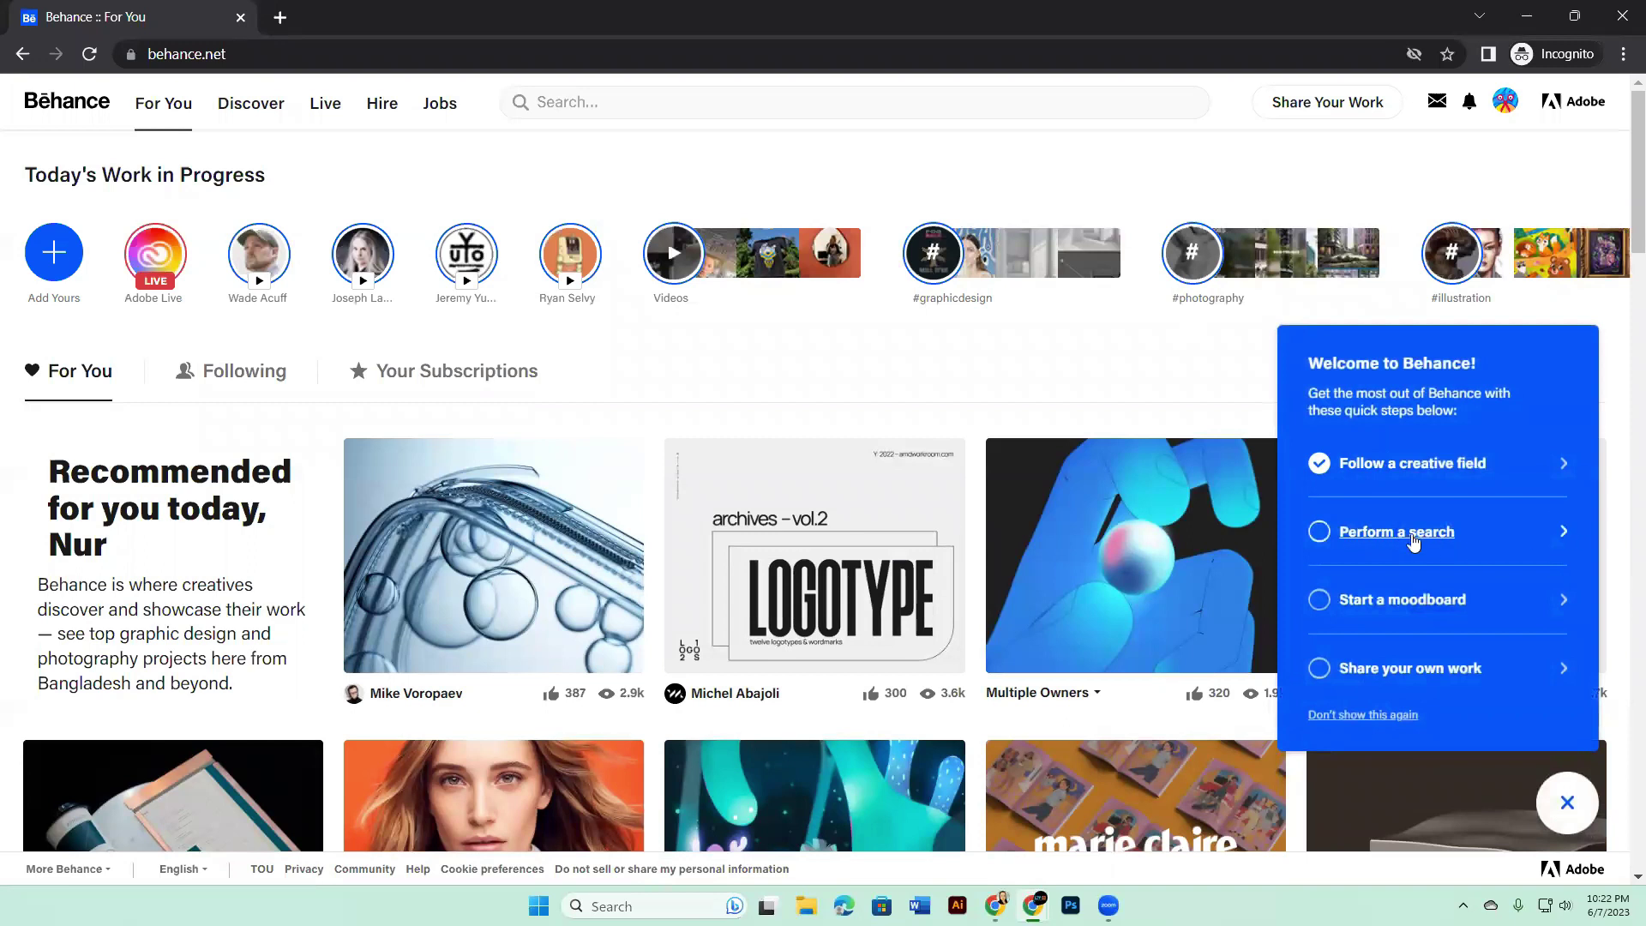
Search Behance projects for 'golf logo inspiration'
click(1412, 546)
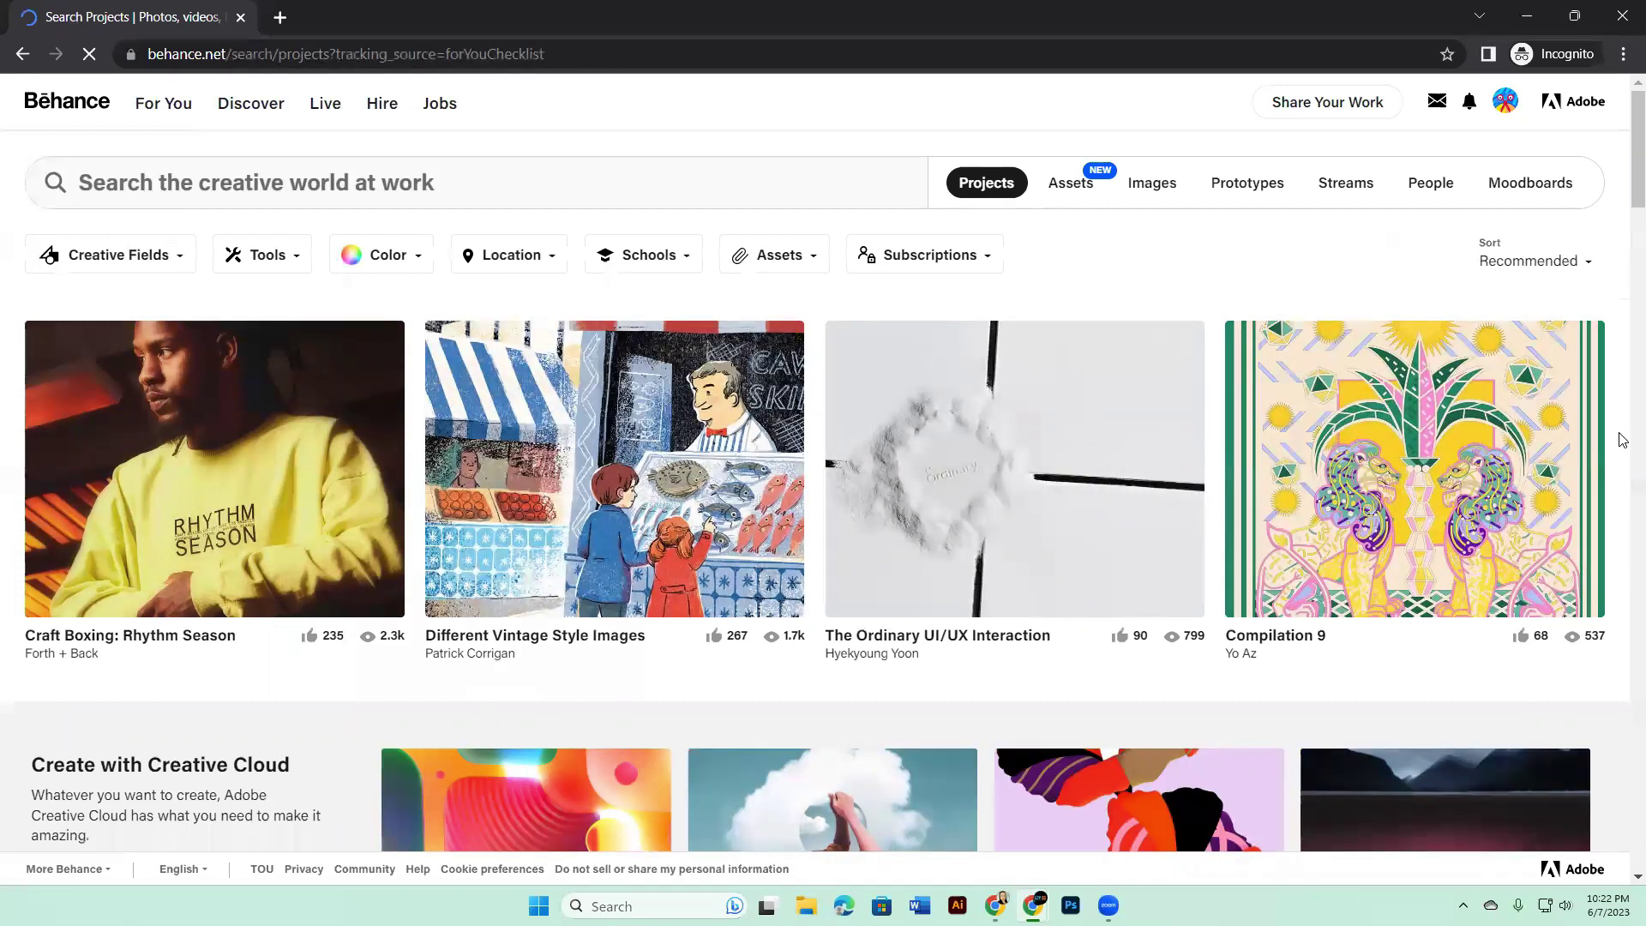
click(365, 175)
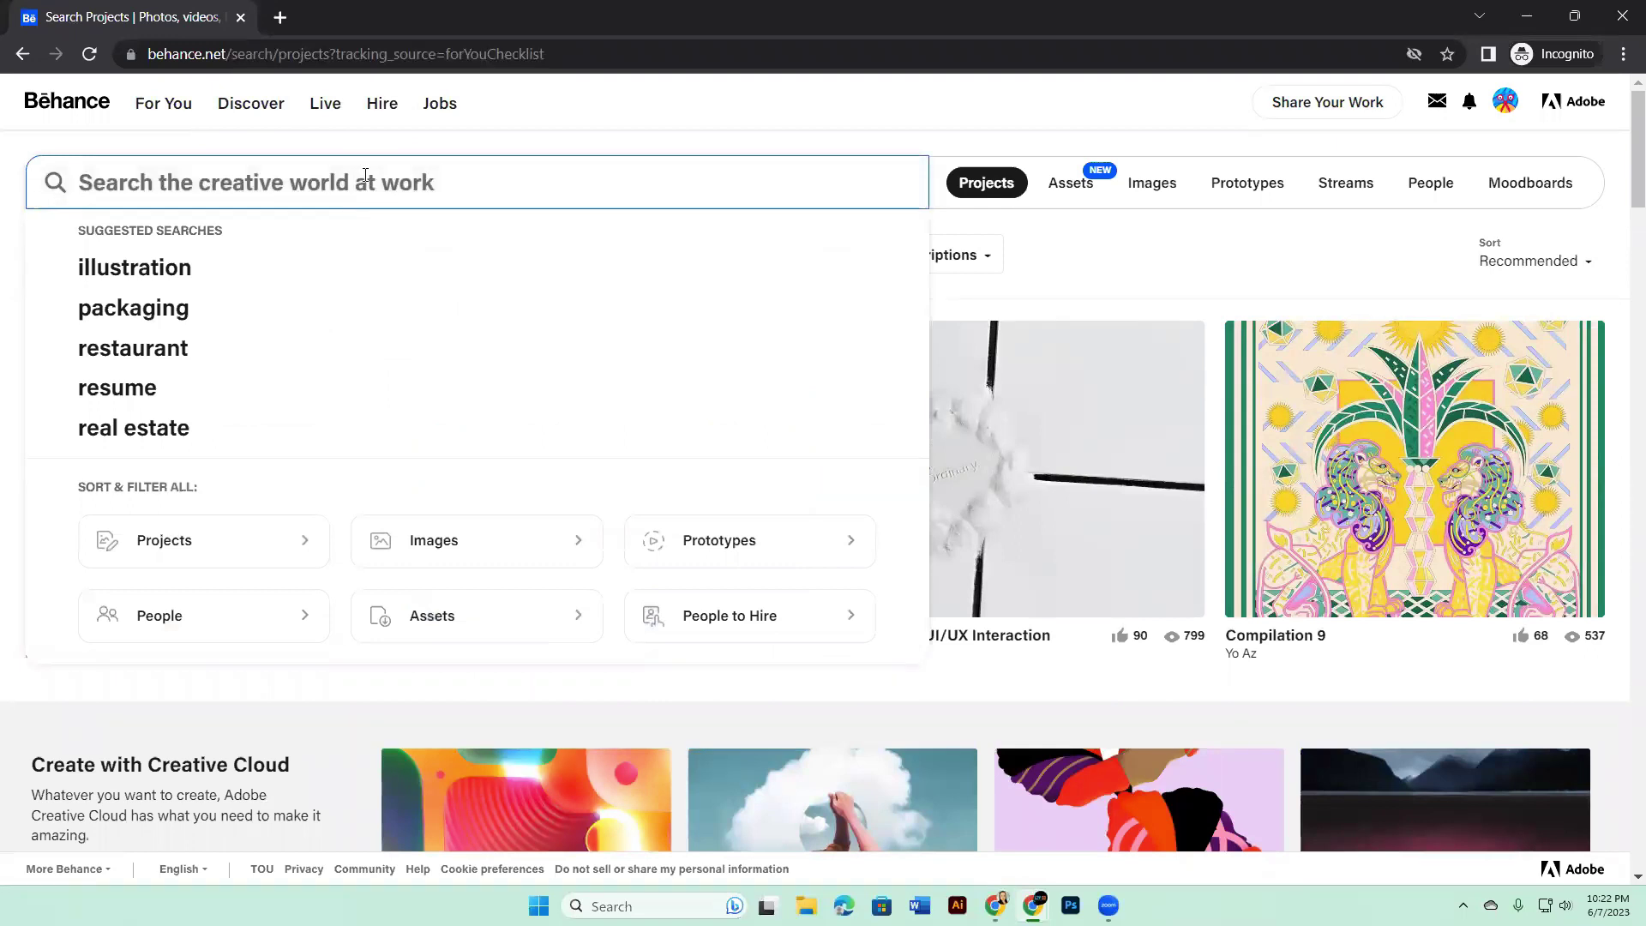
text(gol)
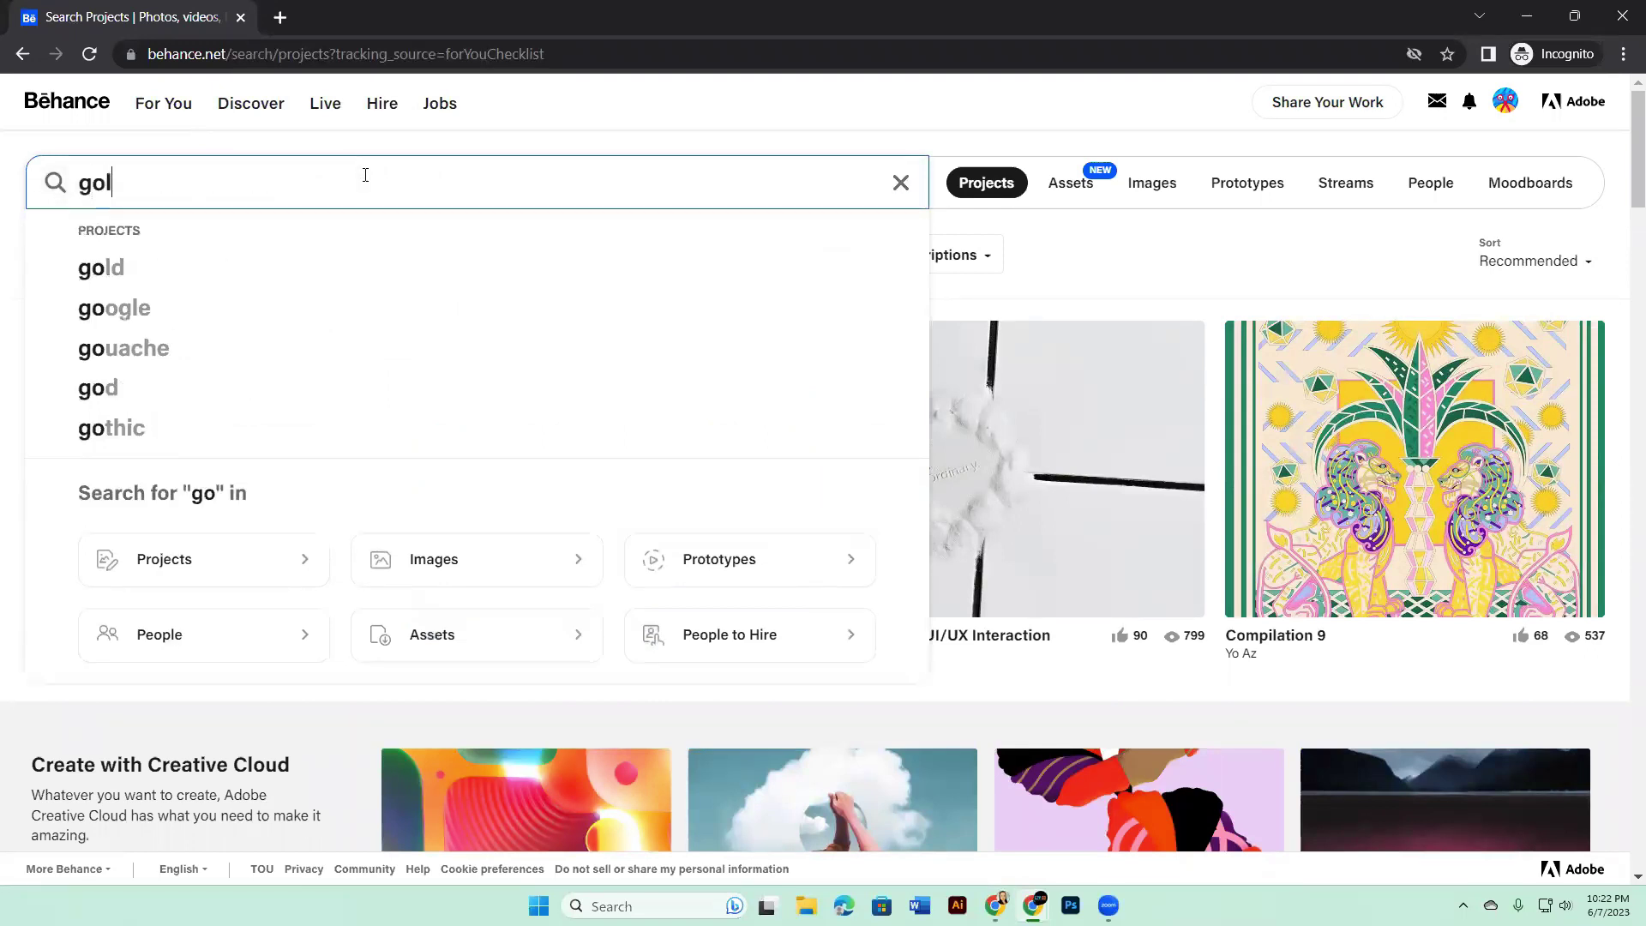
text(f logo ins)
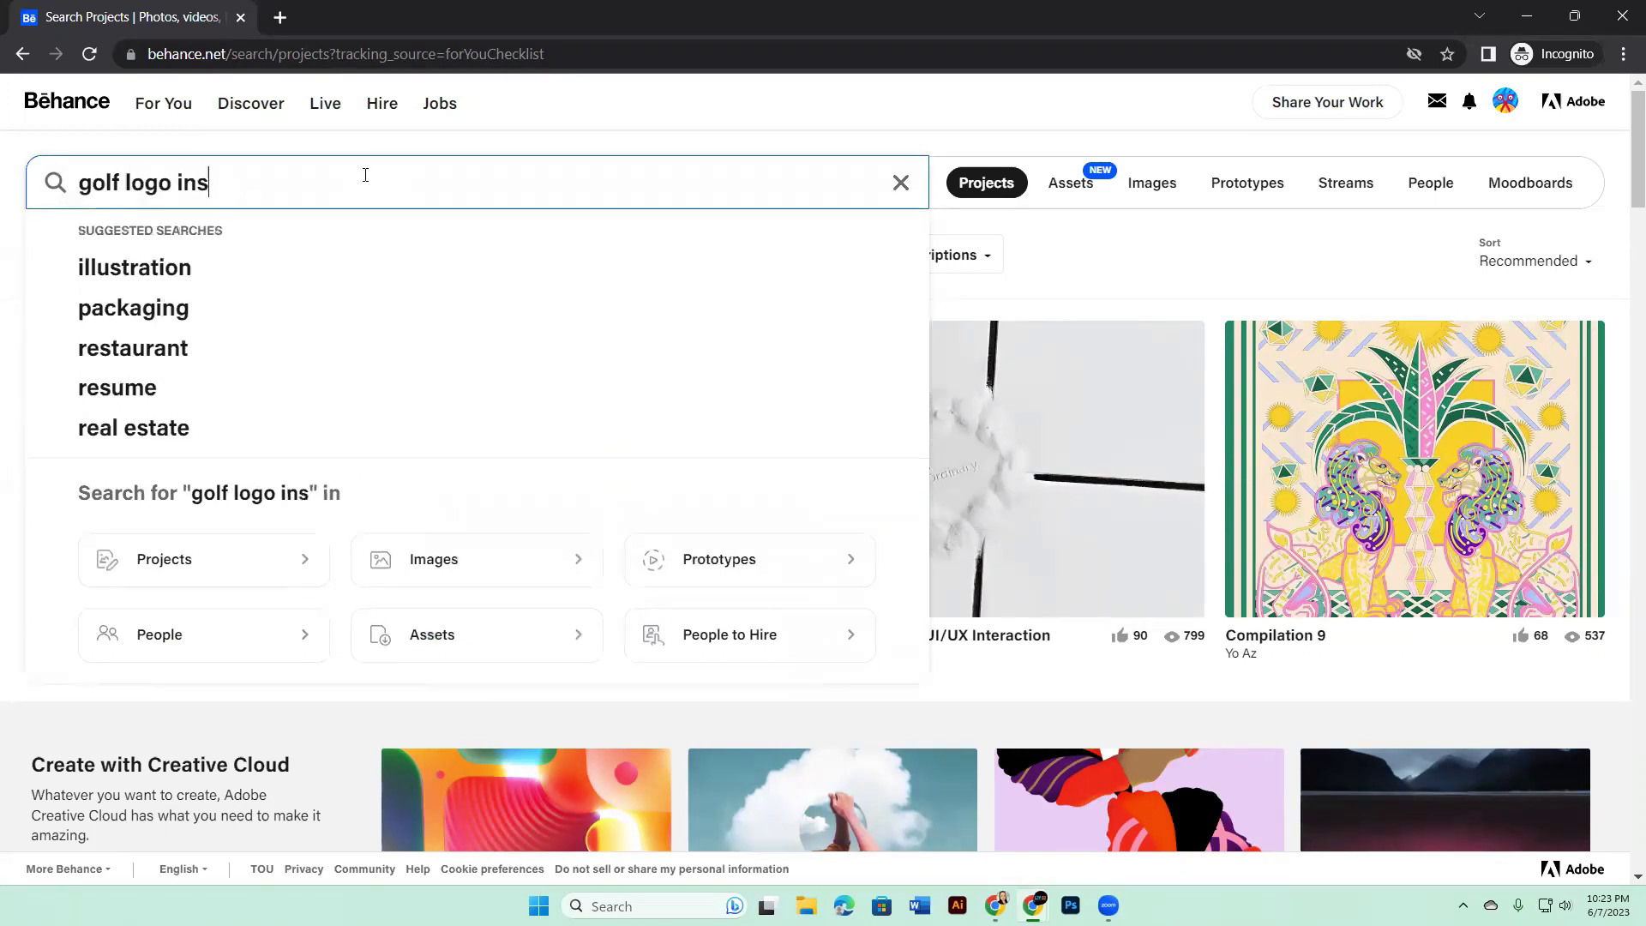
text(piration)
key(Return)
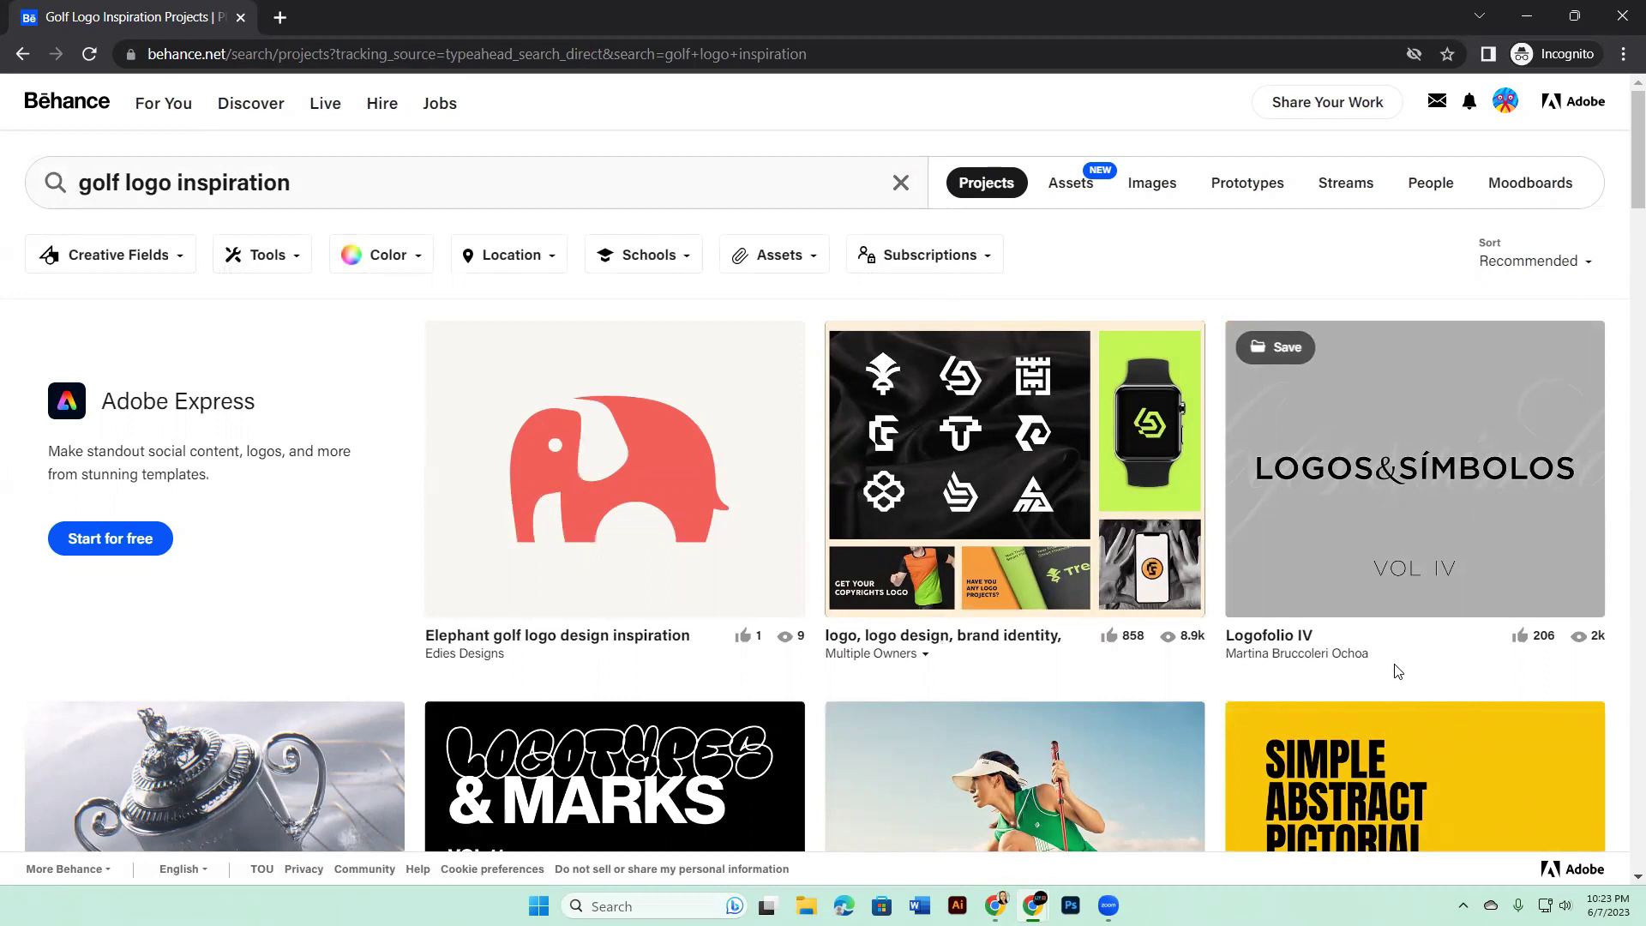
Browse the golf logo results and select the query text in the search box
scroll(1398, 671, down, 3)
scroll(1394, 675, down, 2)
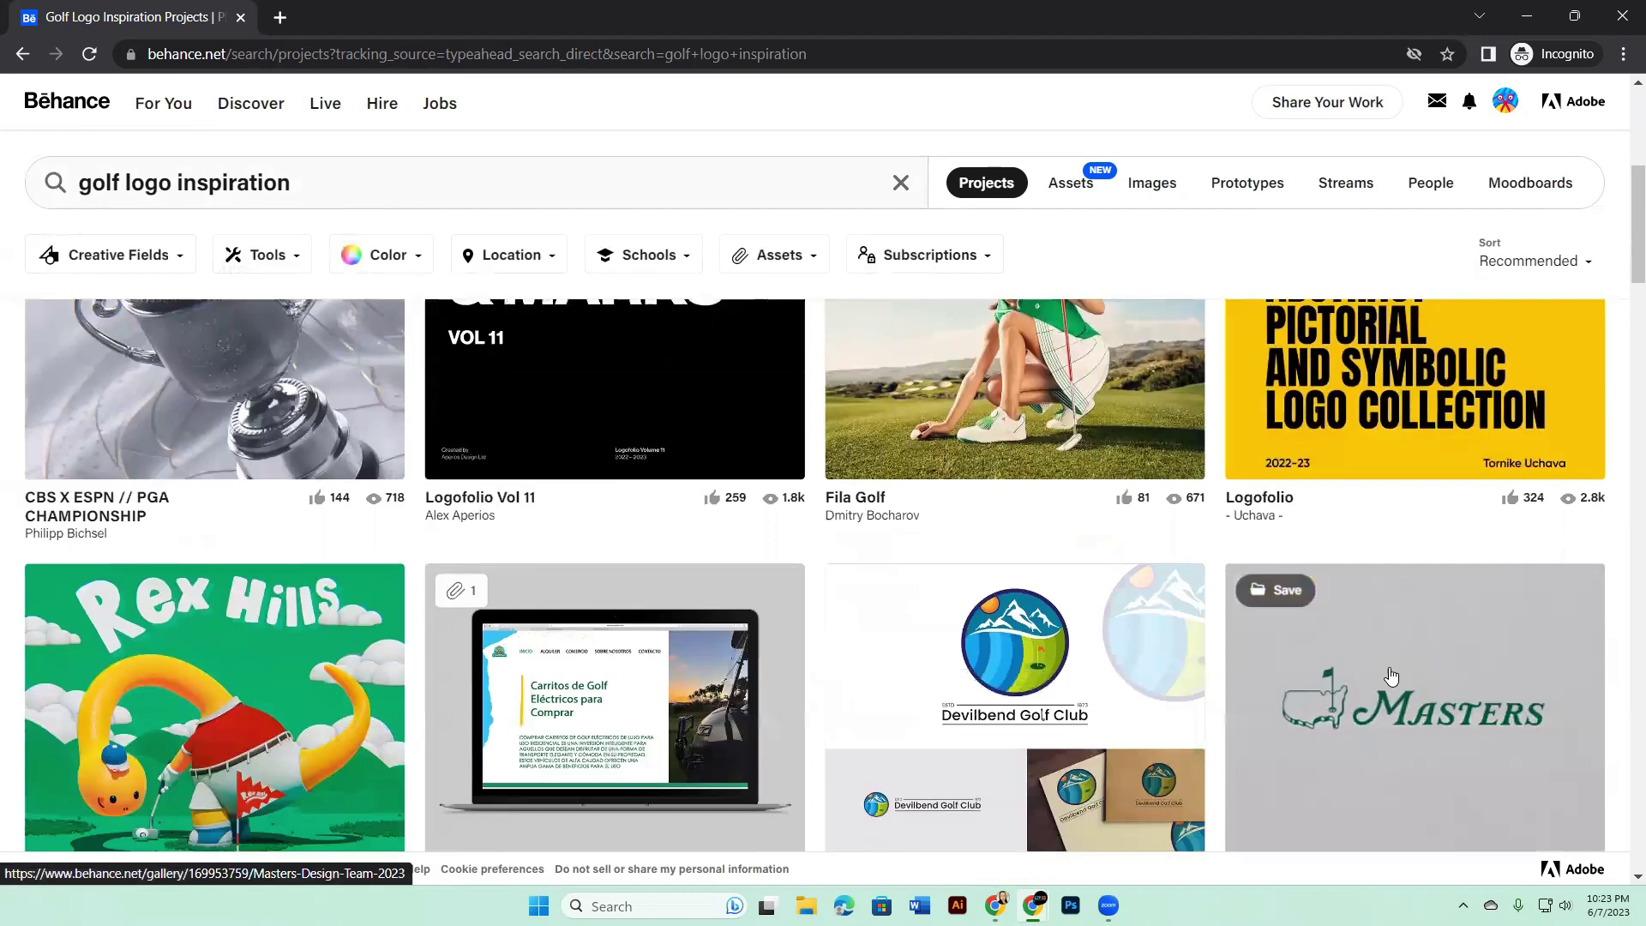
scroll(1391, 676, down, 2)
scroll(1390, 677, down, 3)
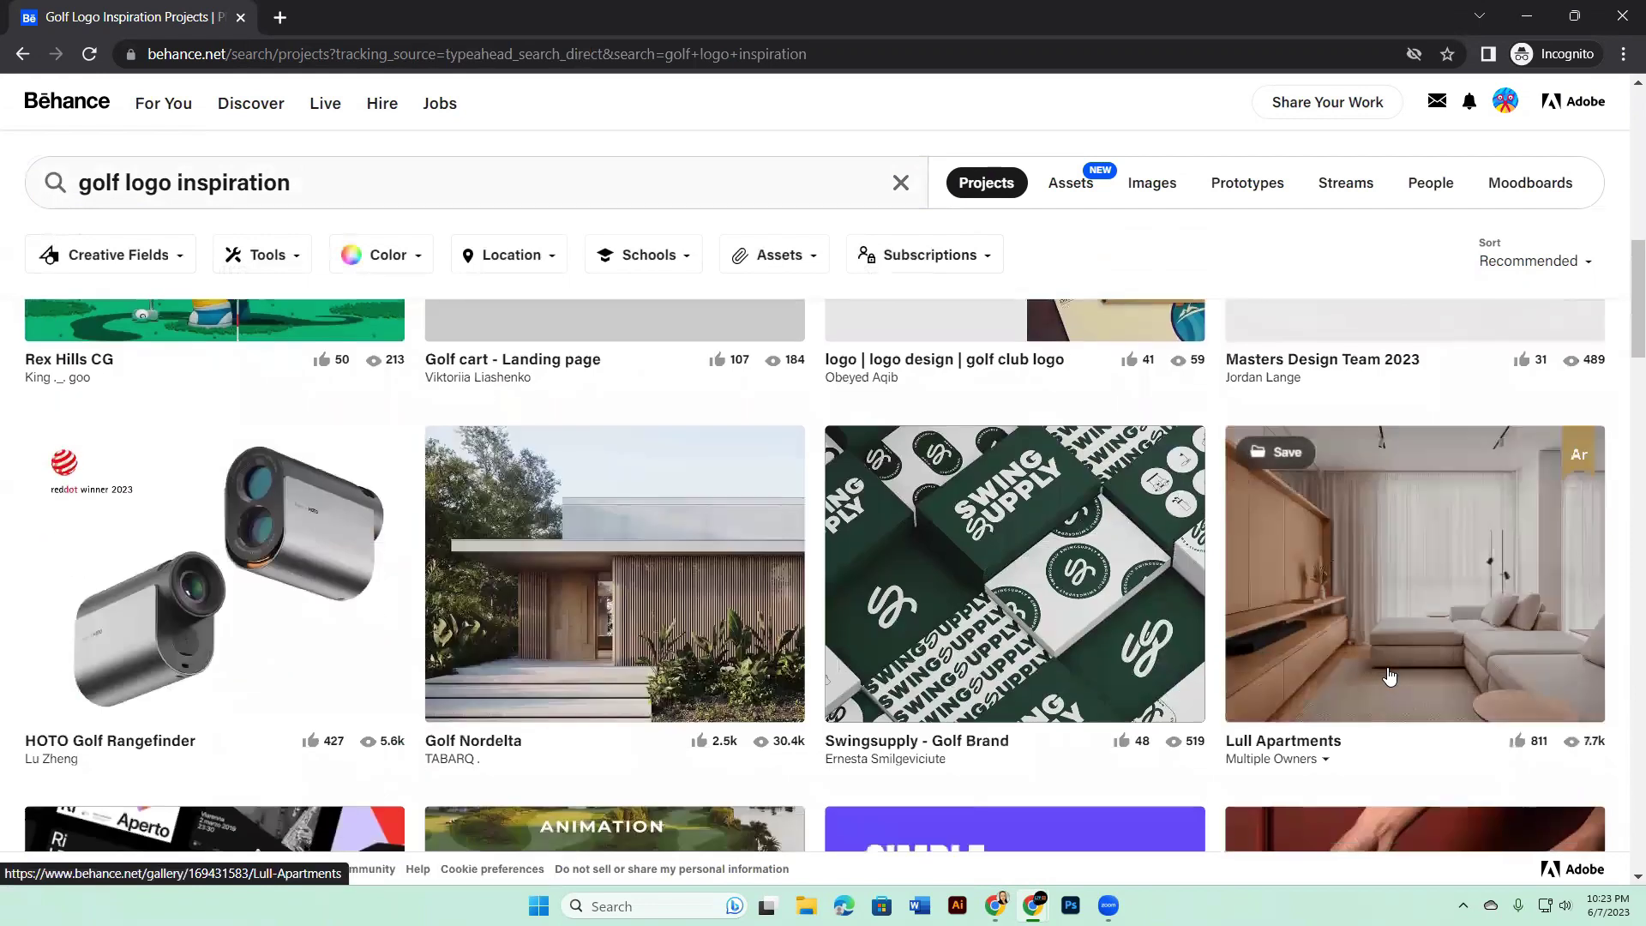
scroll(1389, 674, down, 3)
scroll(1389, 672, down, 1)
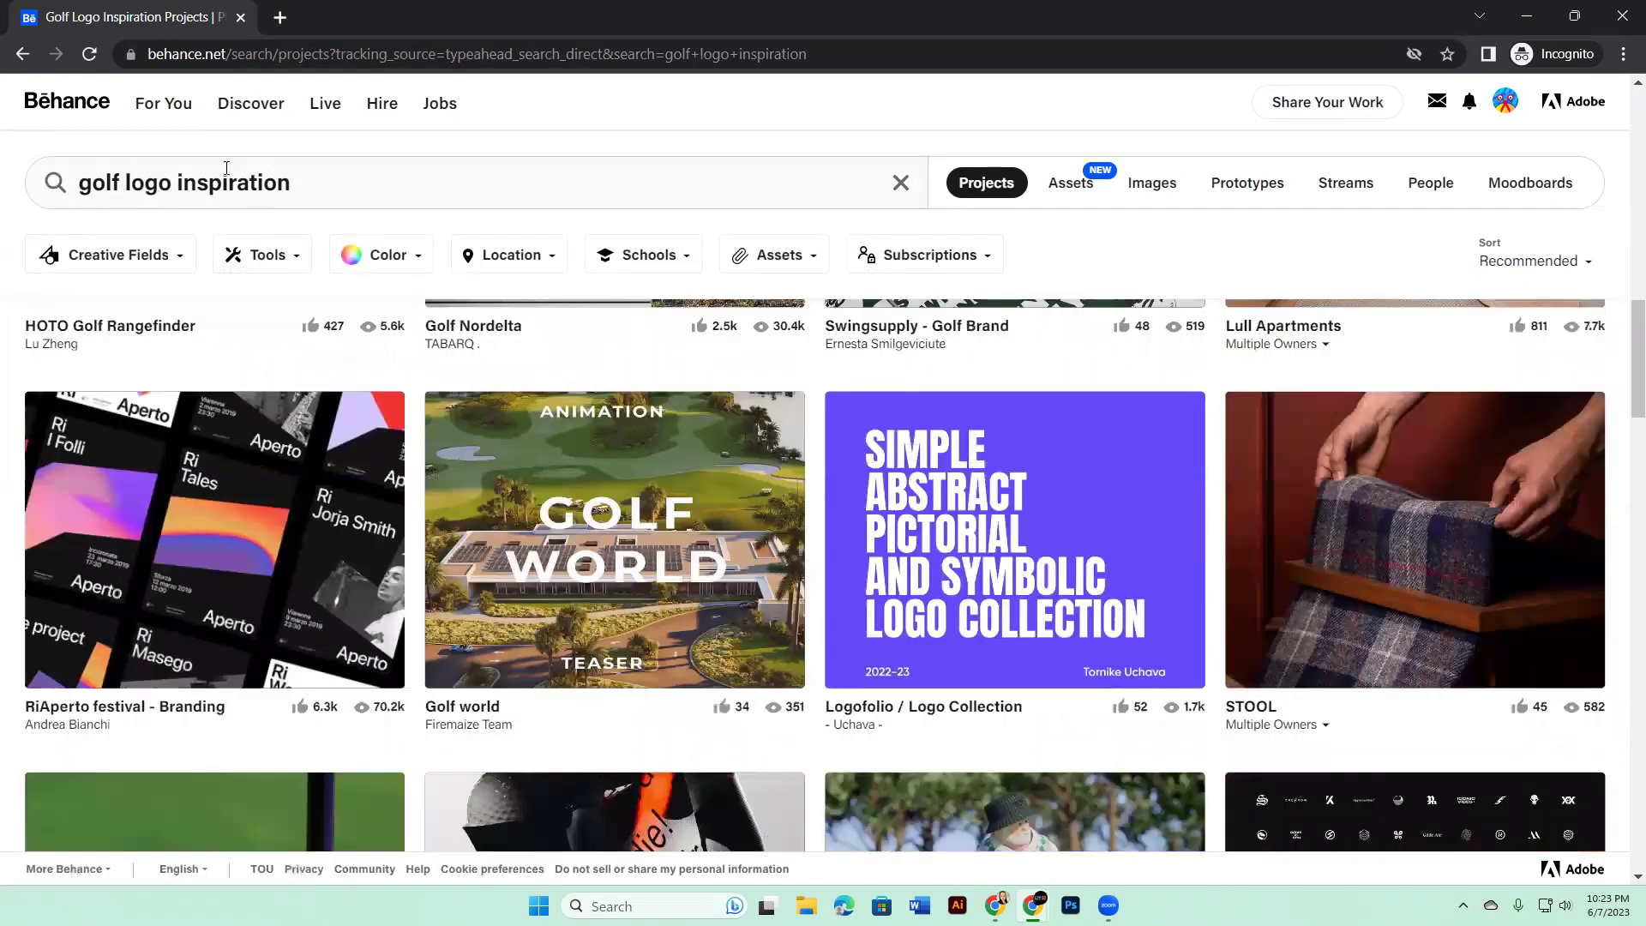
drag(312, 182, 3, 187)
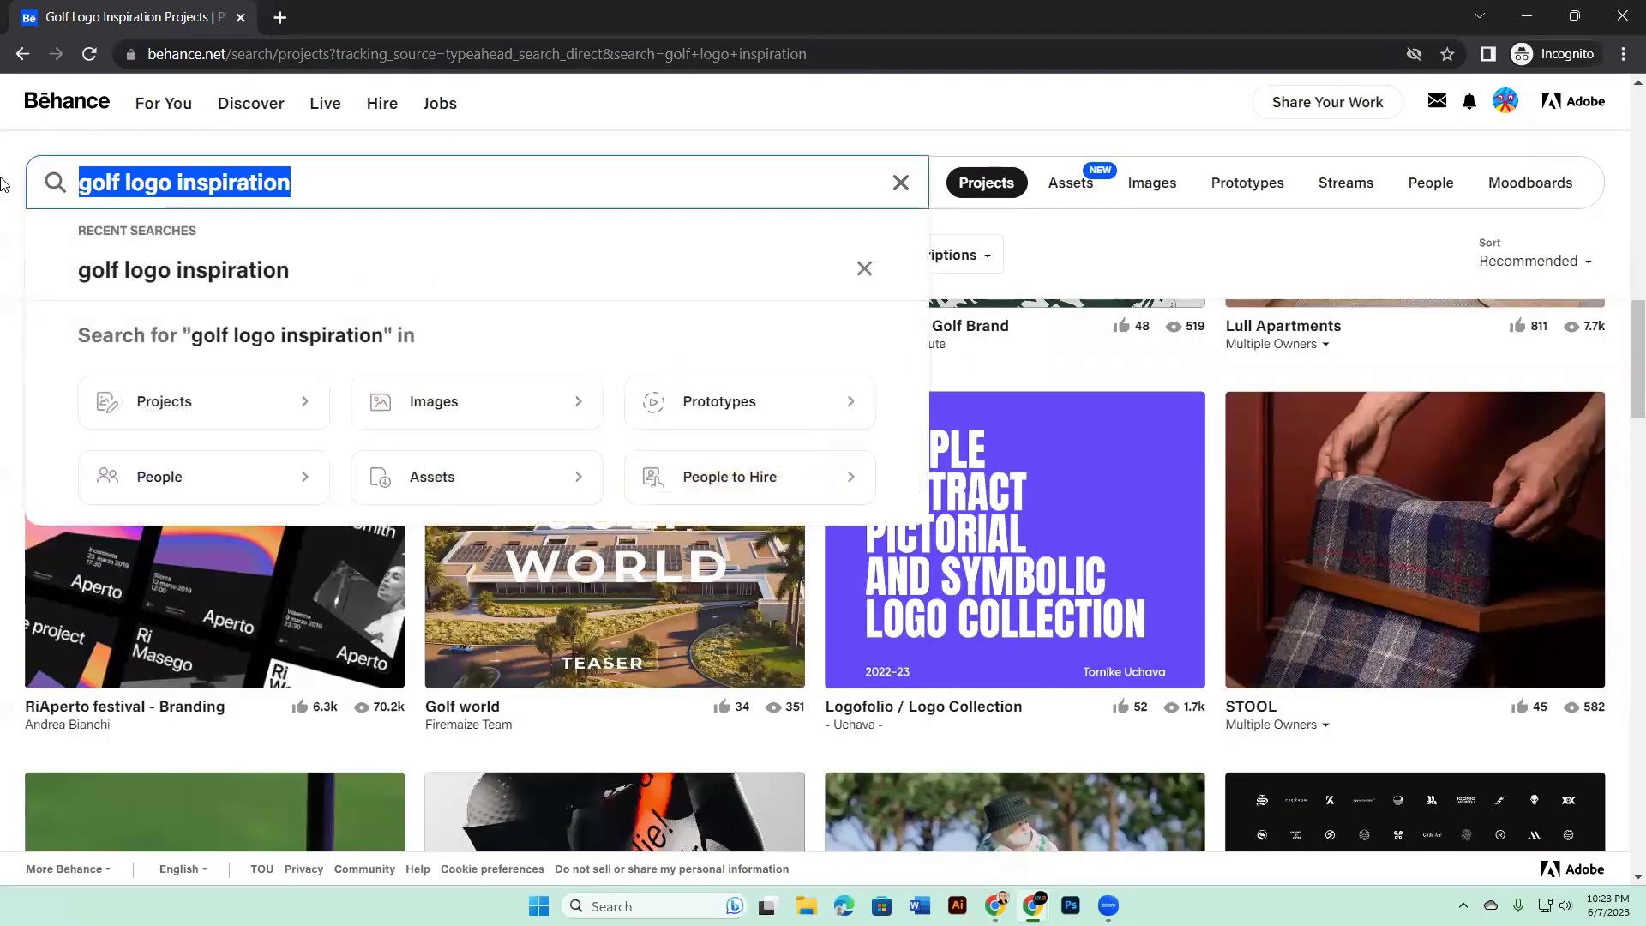
Search Behance projects for 'dental postcard design'
text(postcard design)
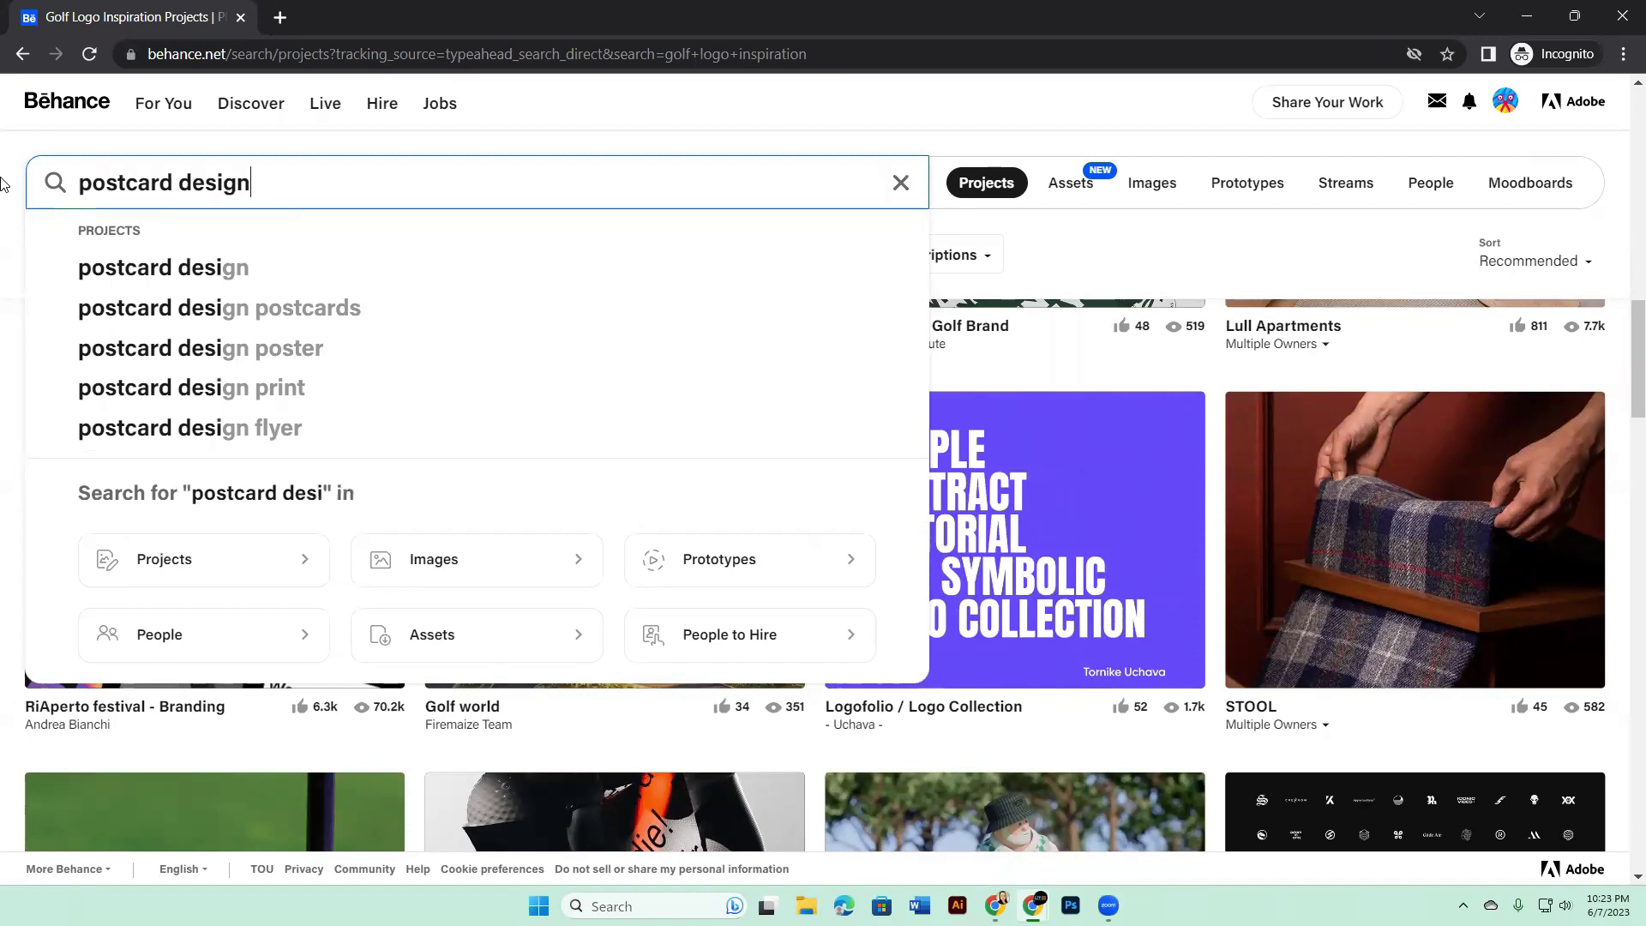
click(81, 183)
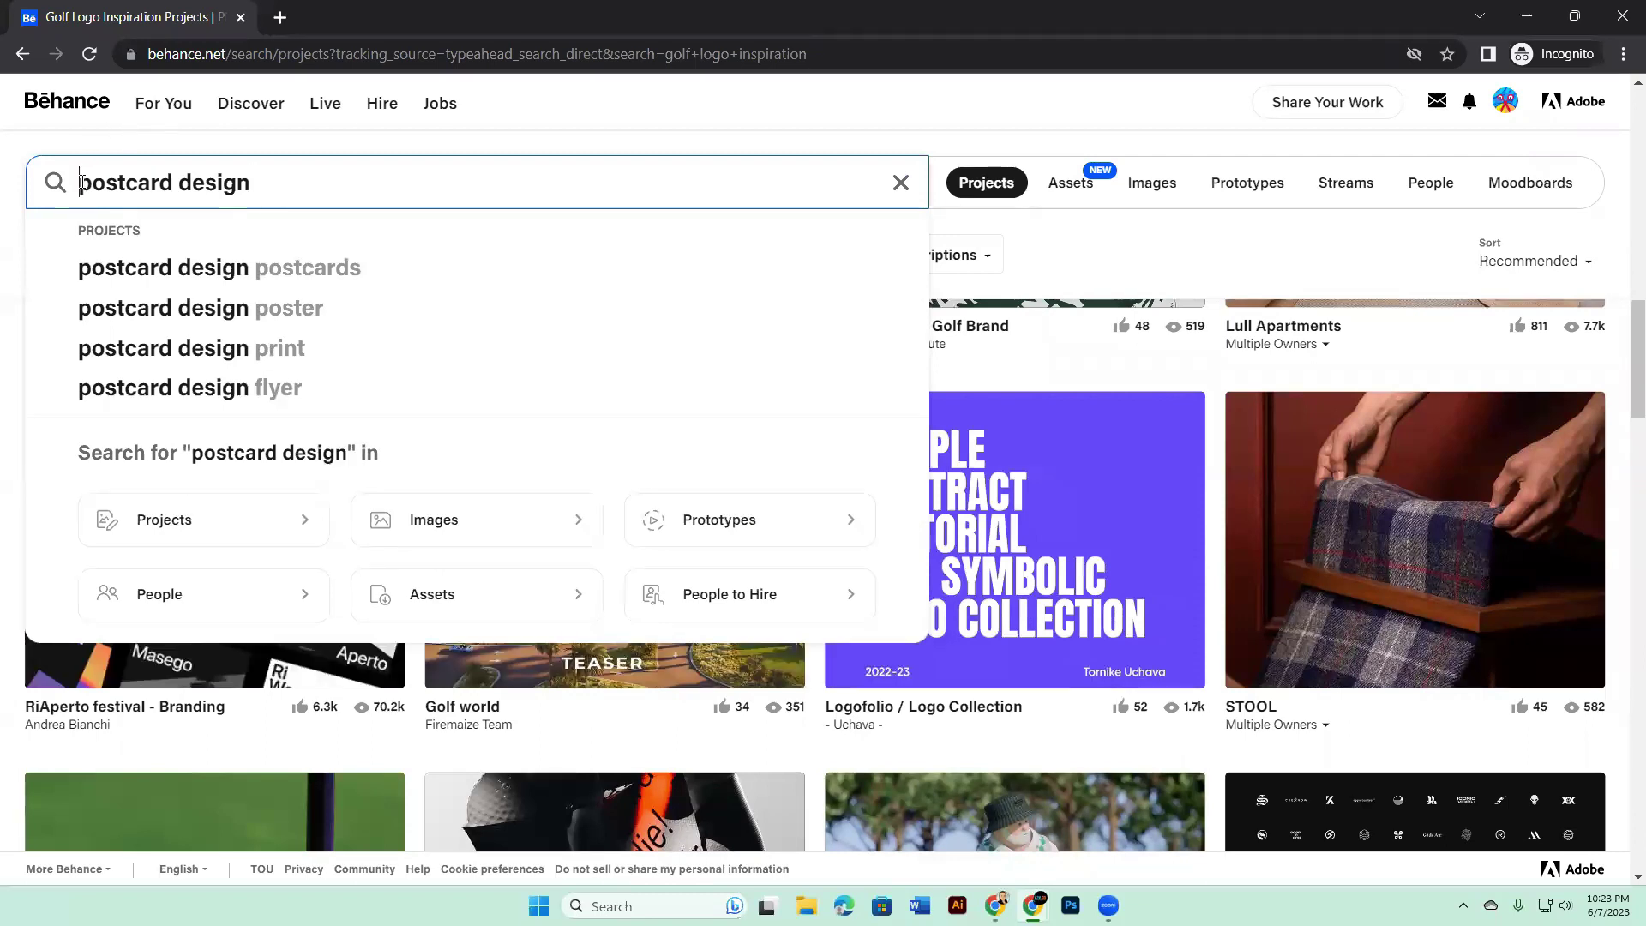
text(dental)
key(Return)
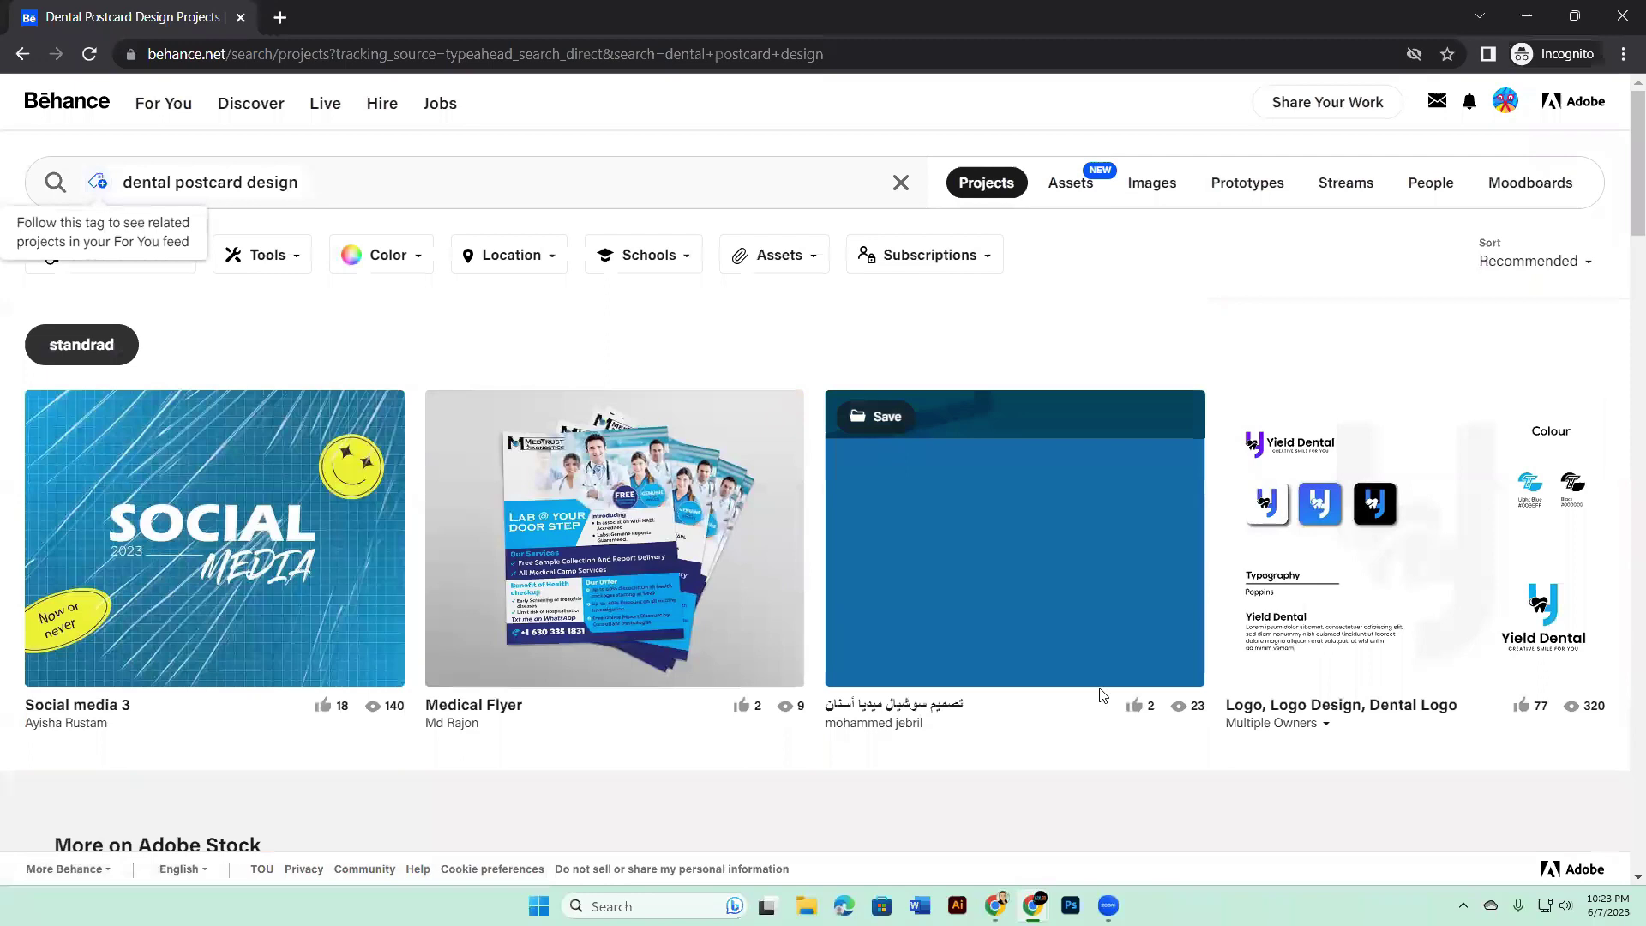
Open the Dental postcard design project in a new tab and switch to it
scroll(1102, 694, down, 2)
scroll(1097, 694, down, 2)
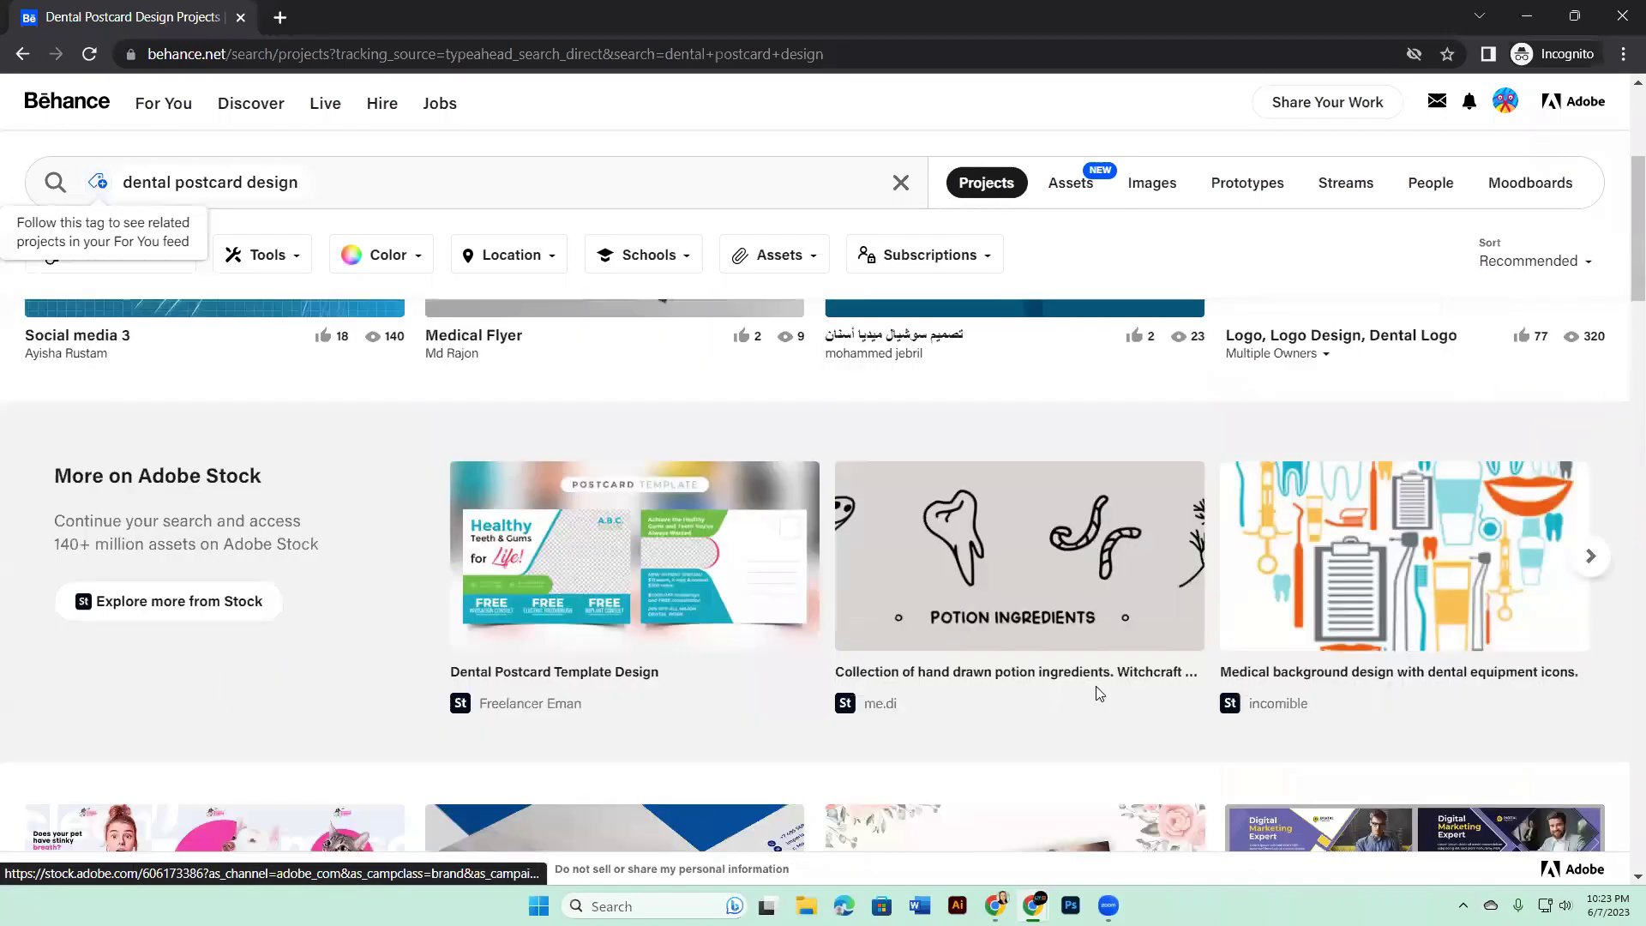
scroll(1098, 694, down, 2)
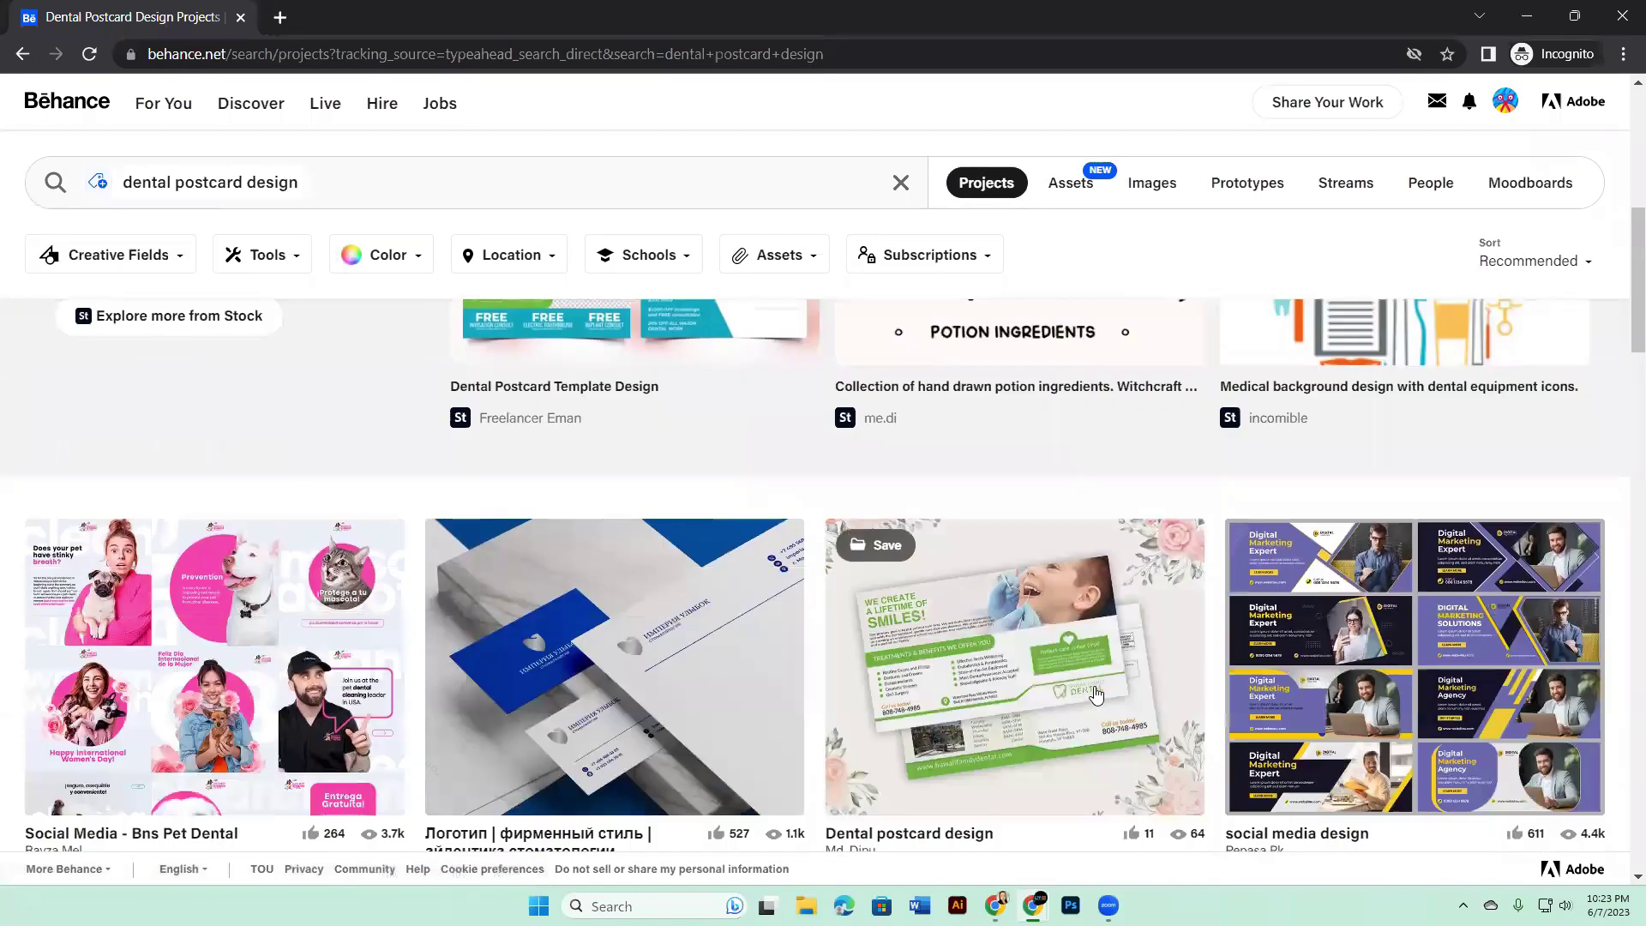
scroll(1098, 694, down, 1)
scroll(1098, 693, down, 1)
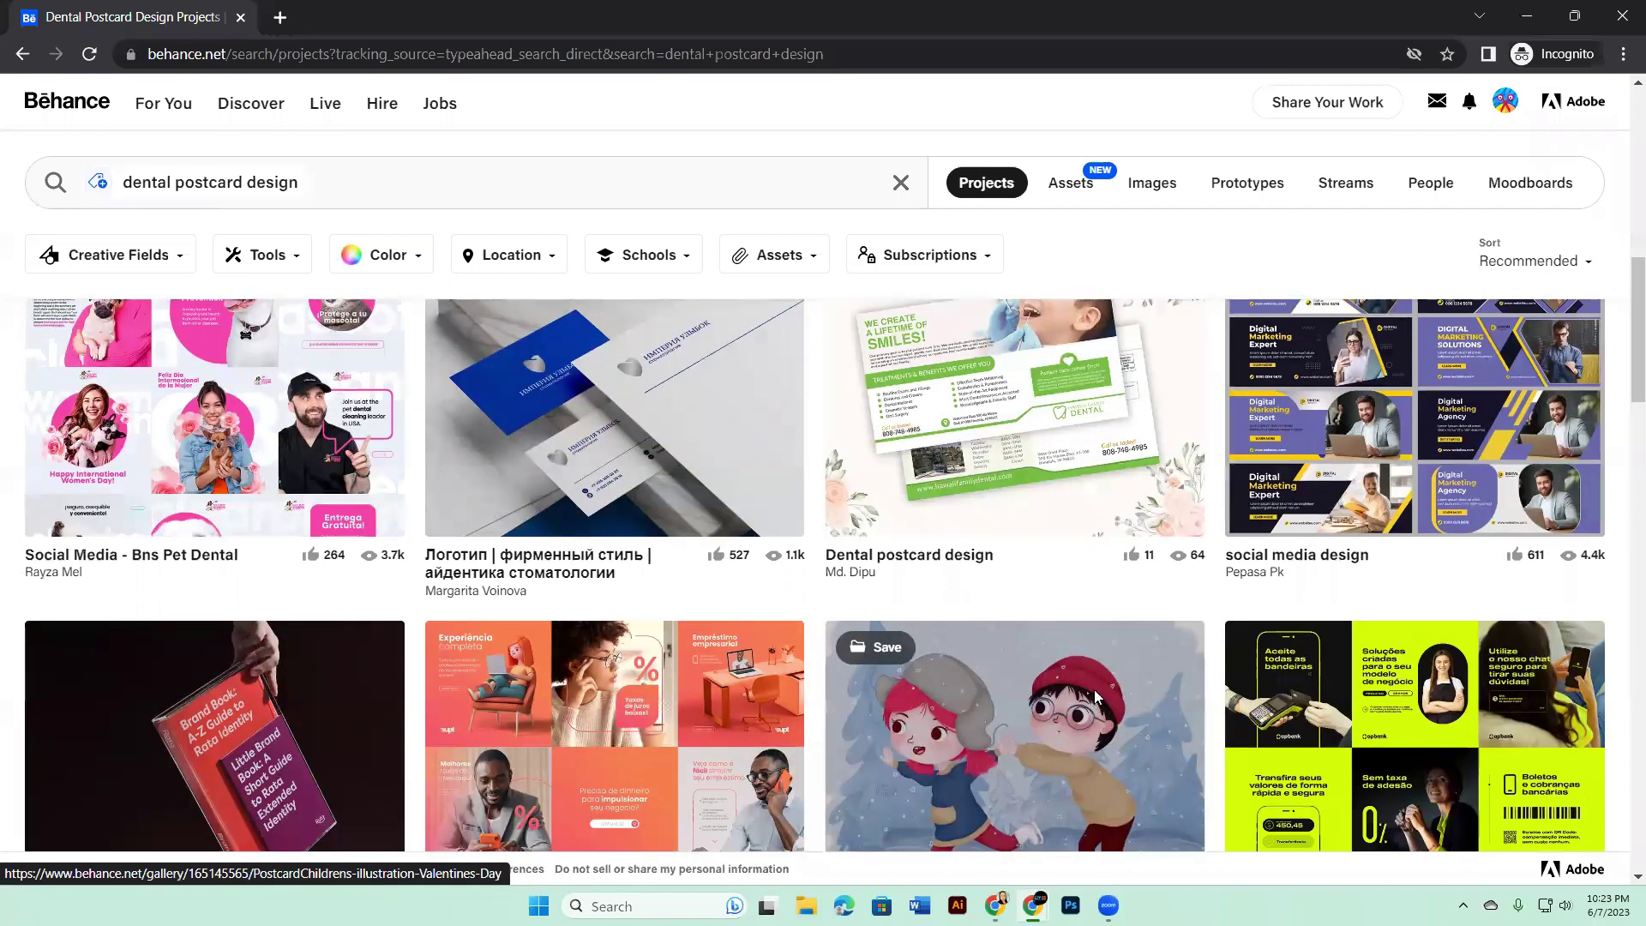
scroll(1097, 695, down, 3)
scroll(1093, 694, down, 3)
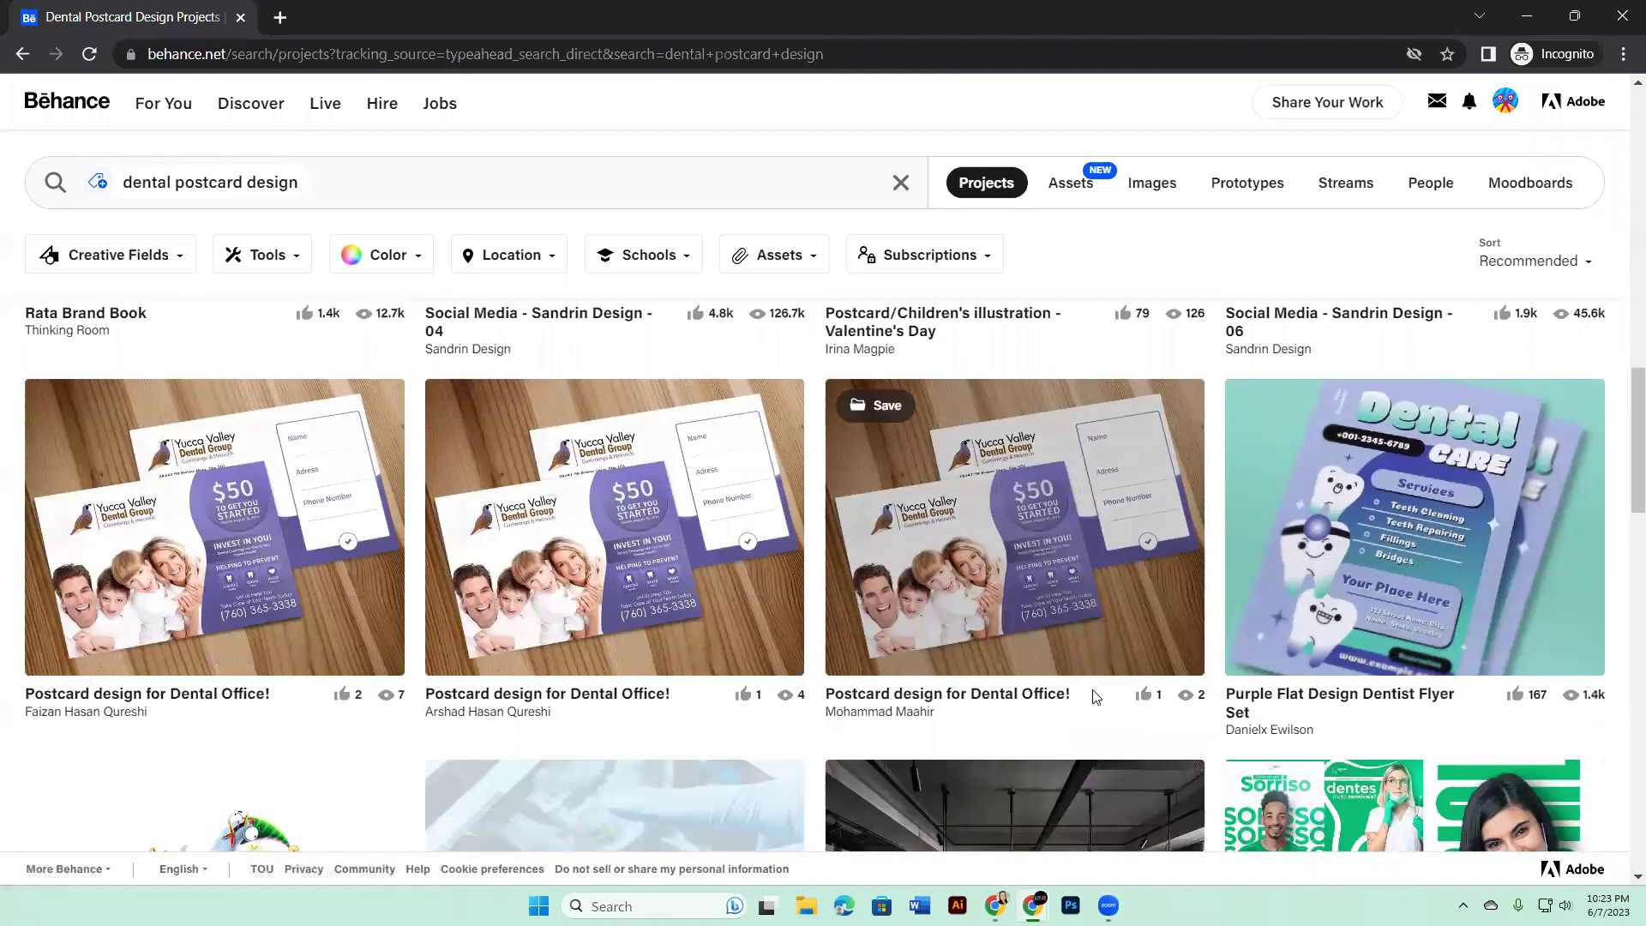
scroll(978, 616, up, 6)
right_click(911, 553)
click(1021, 569)
click(388, 10)
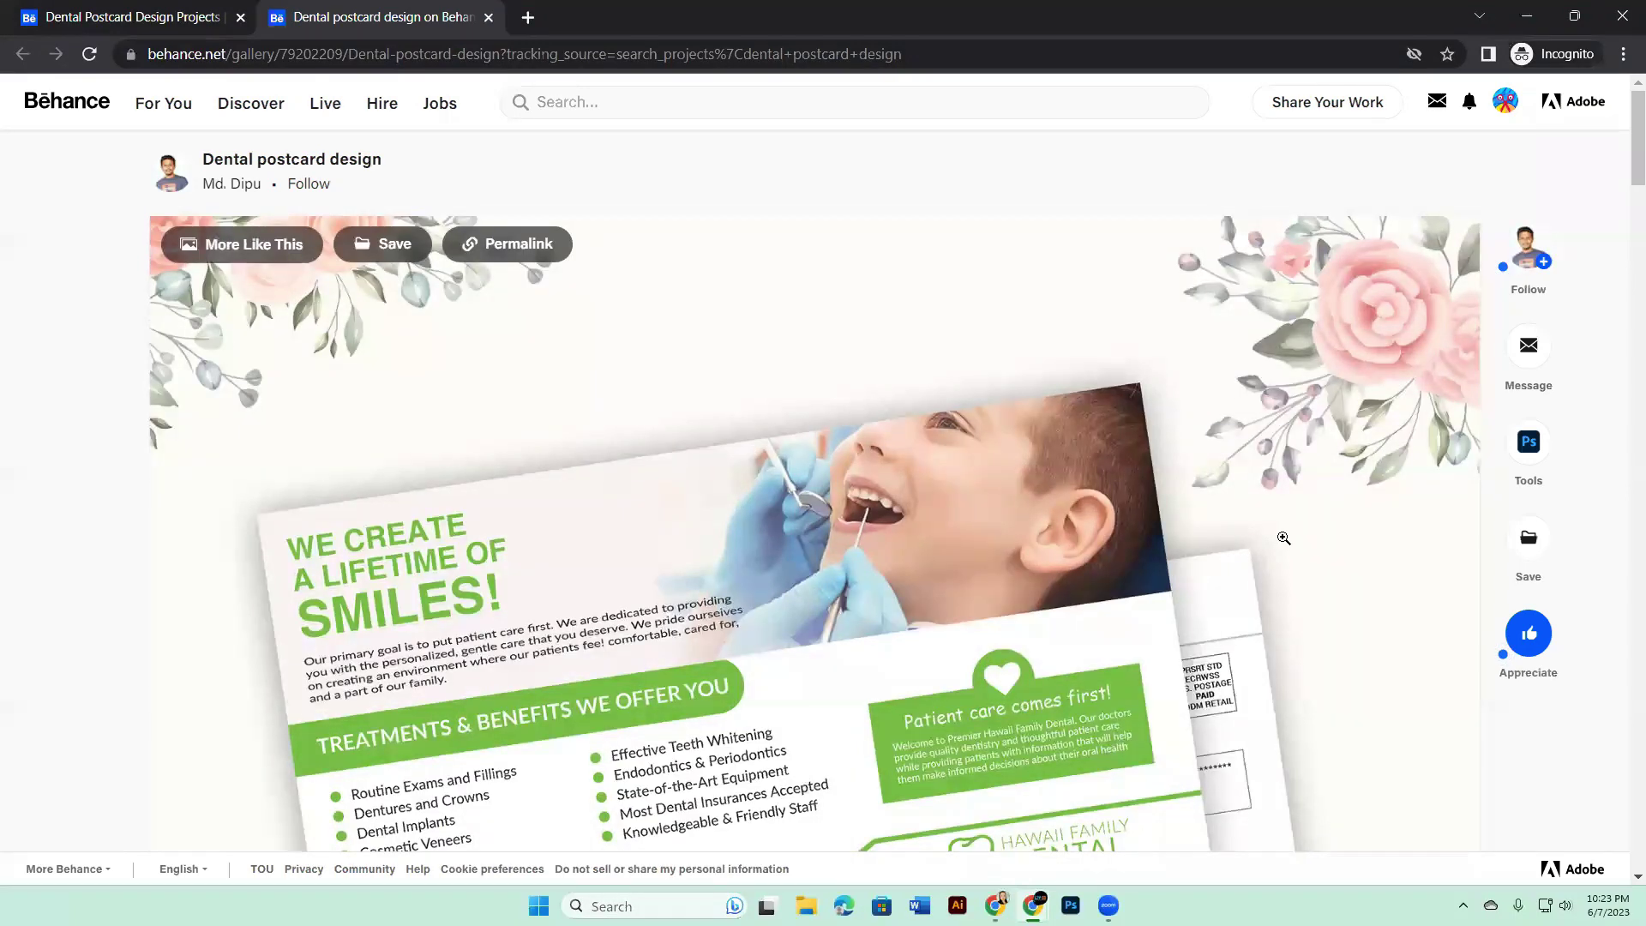
Open the Dental postcard design author's profile and follow that designer
scroll(1284, 538, down, 3)
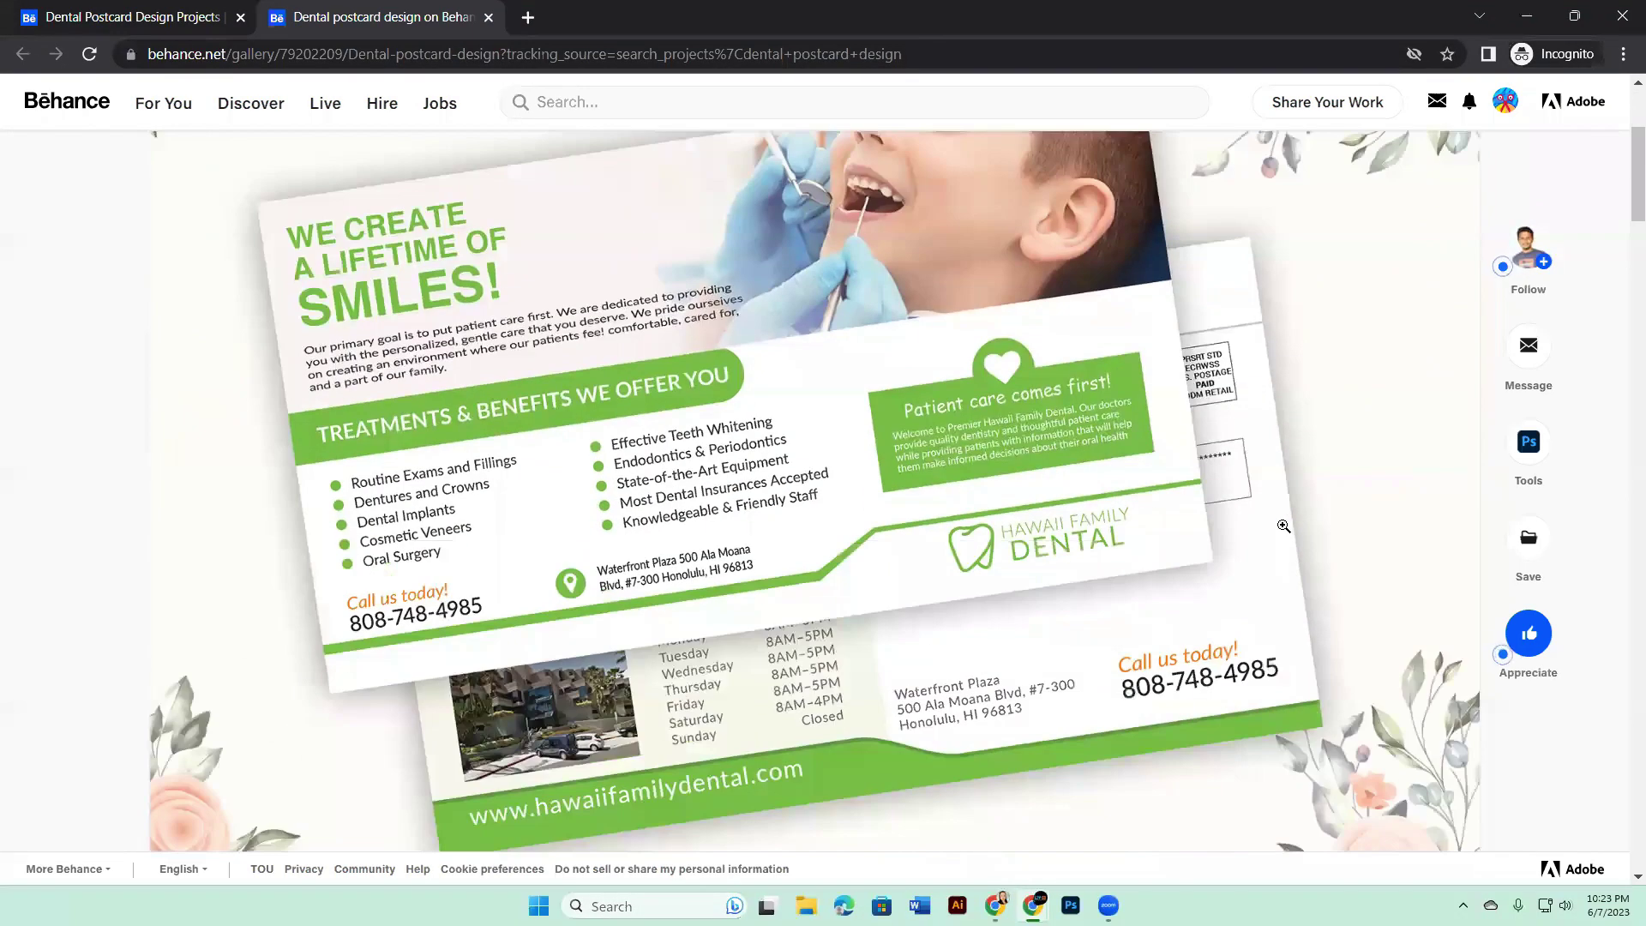
scroll(1283, 525, up, 3)
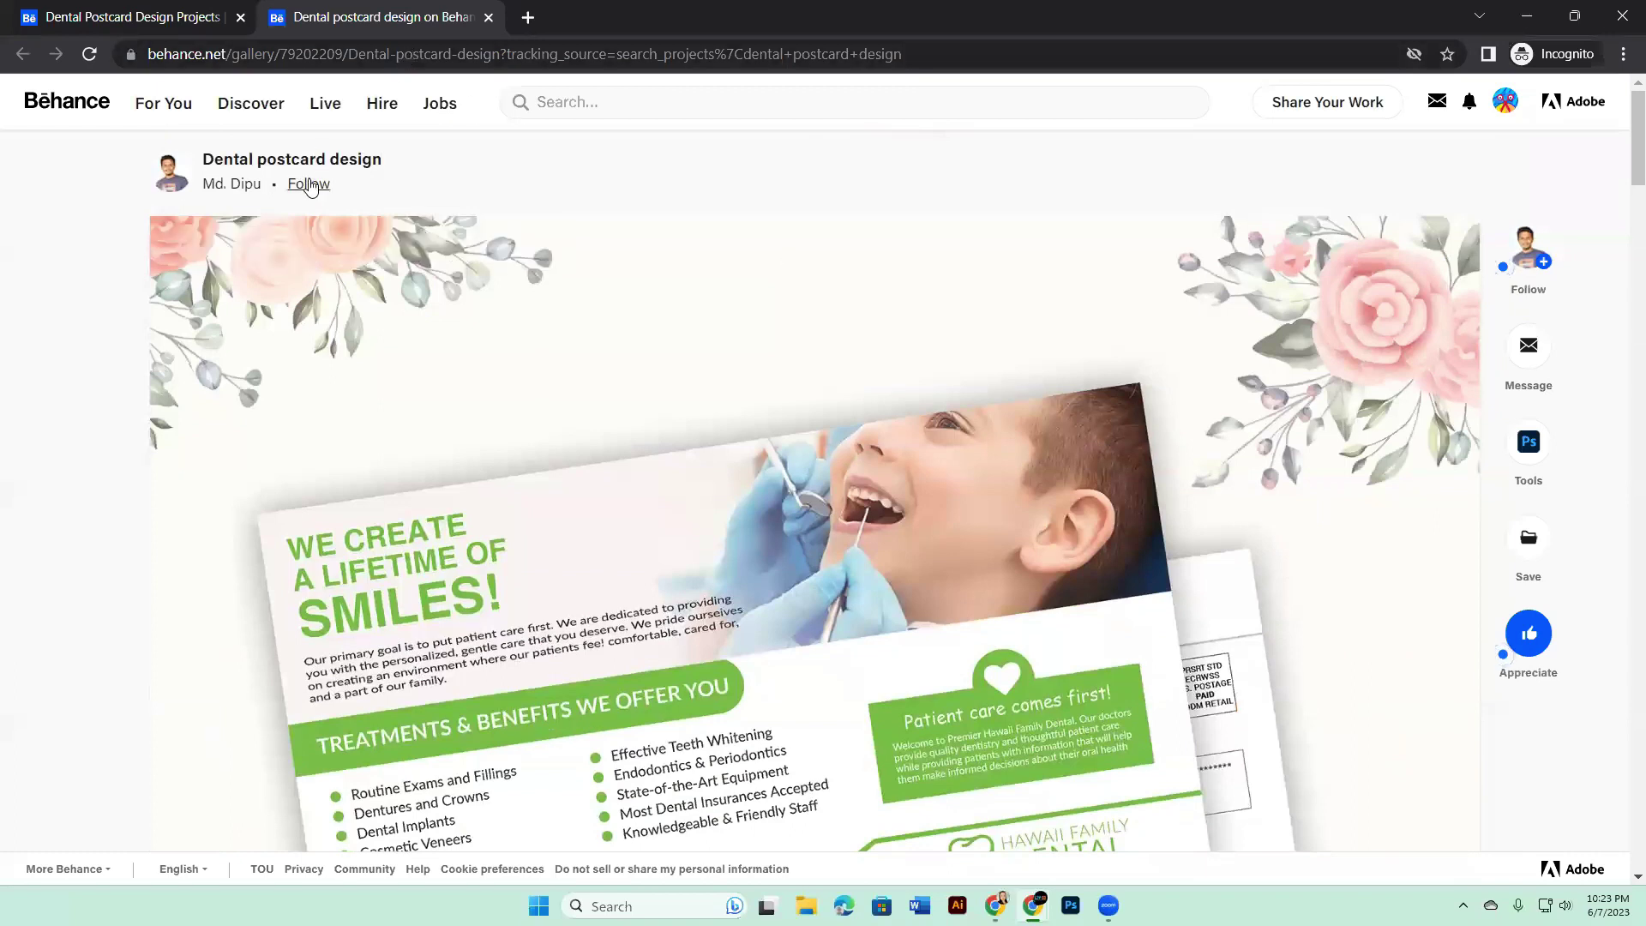
click(230, 184)
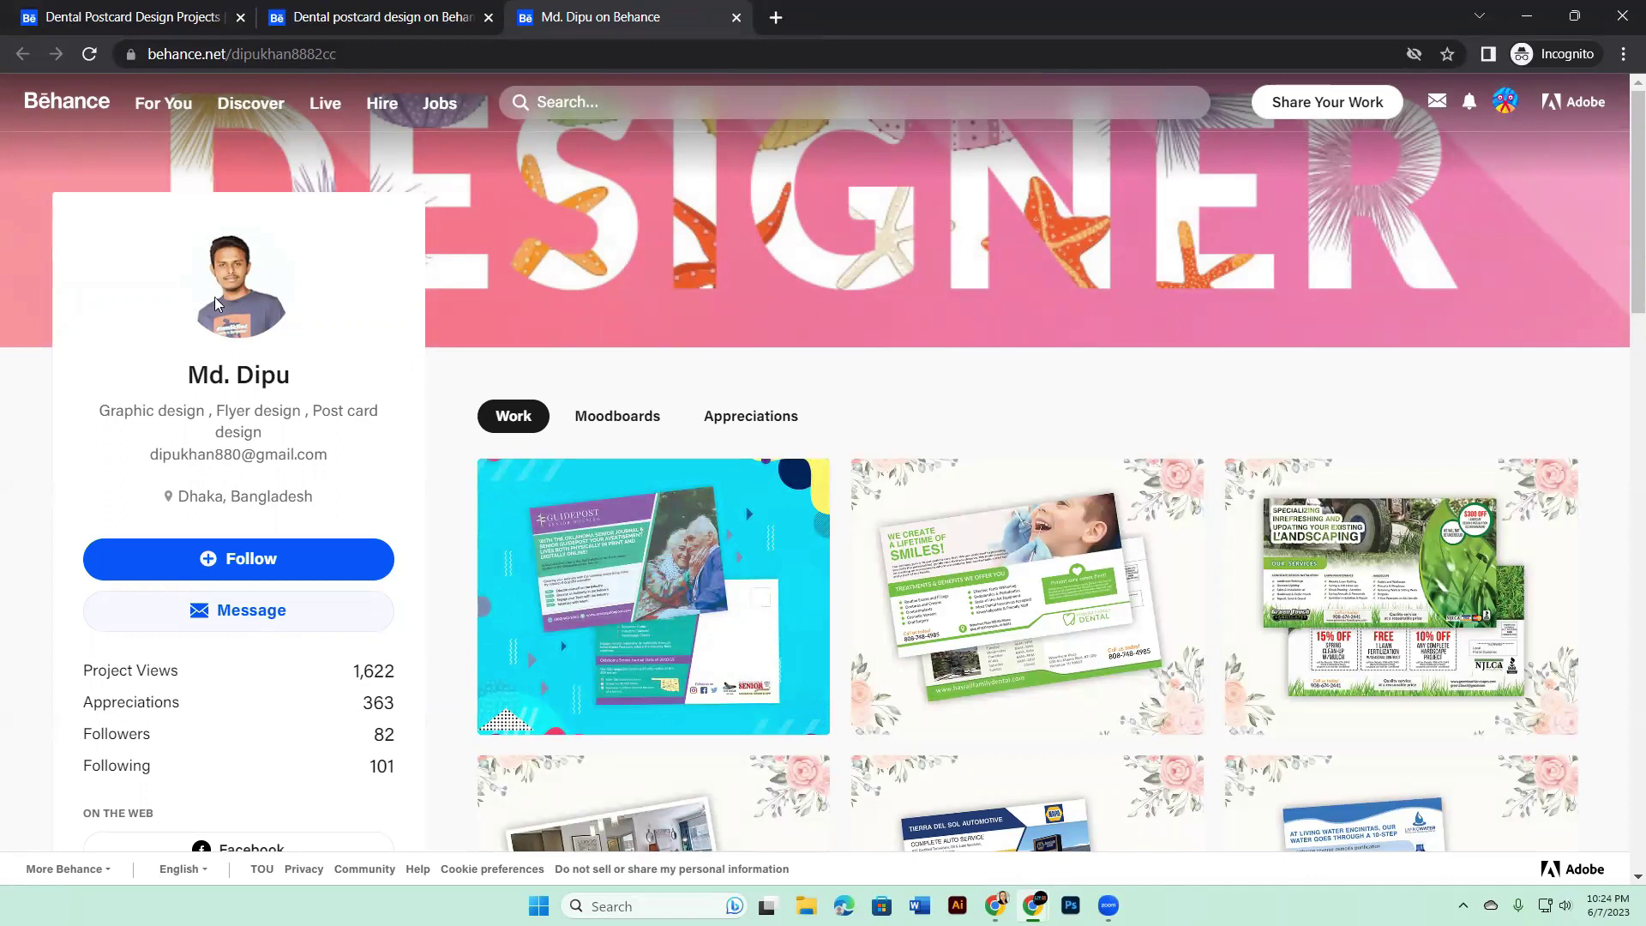
scroll(712, 318, down, 1)
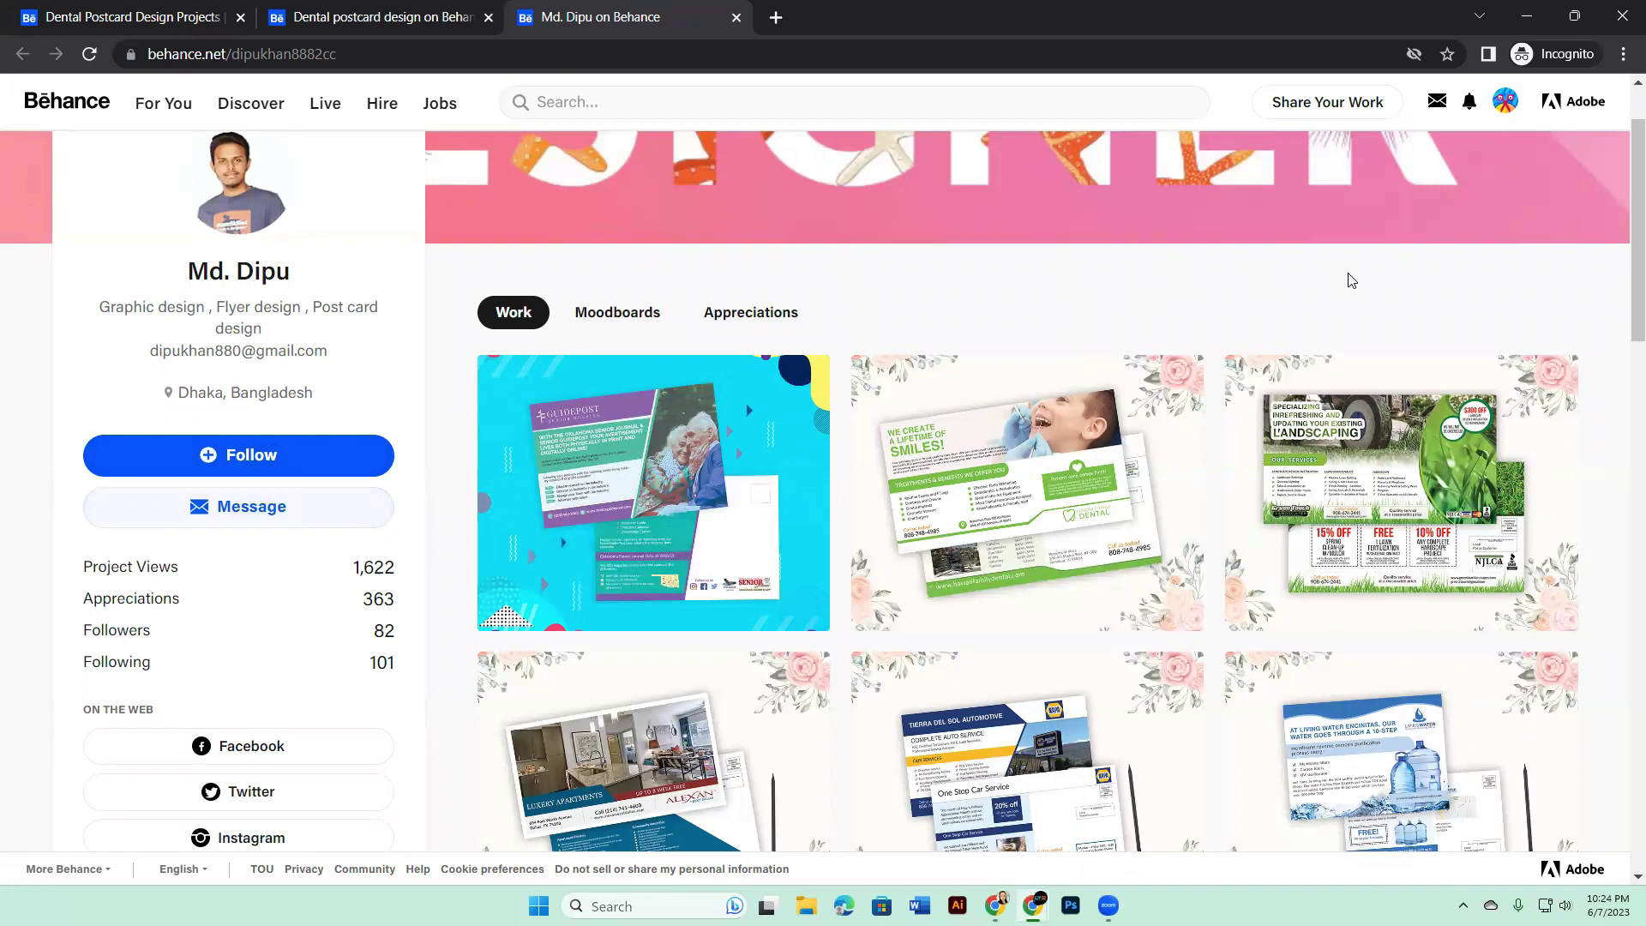
click(252, 457)
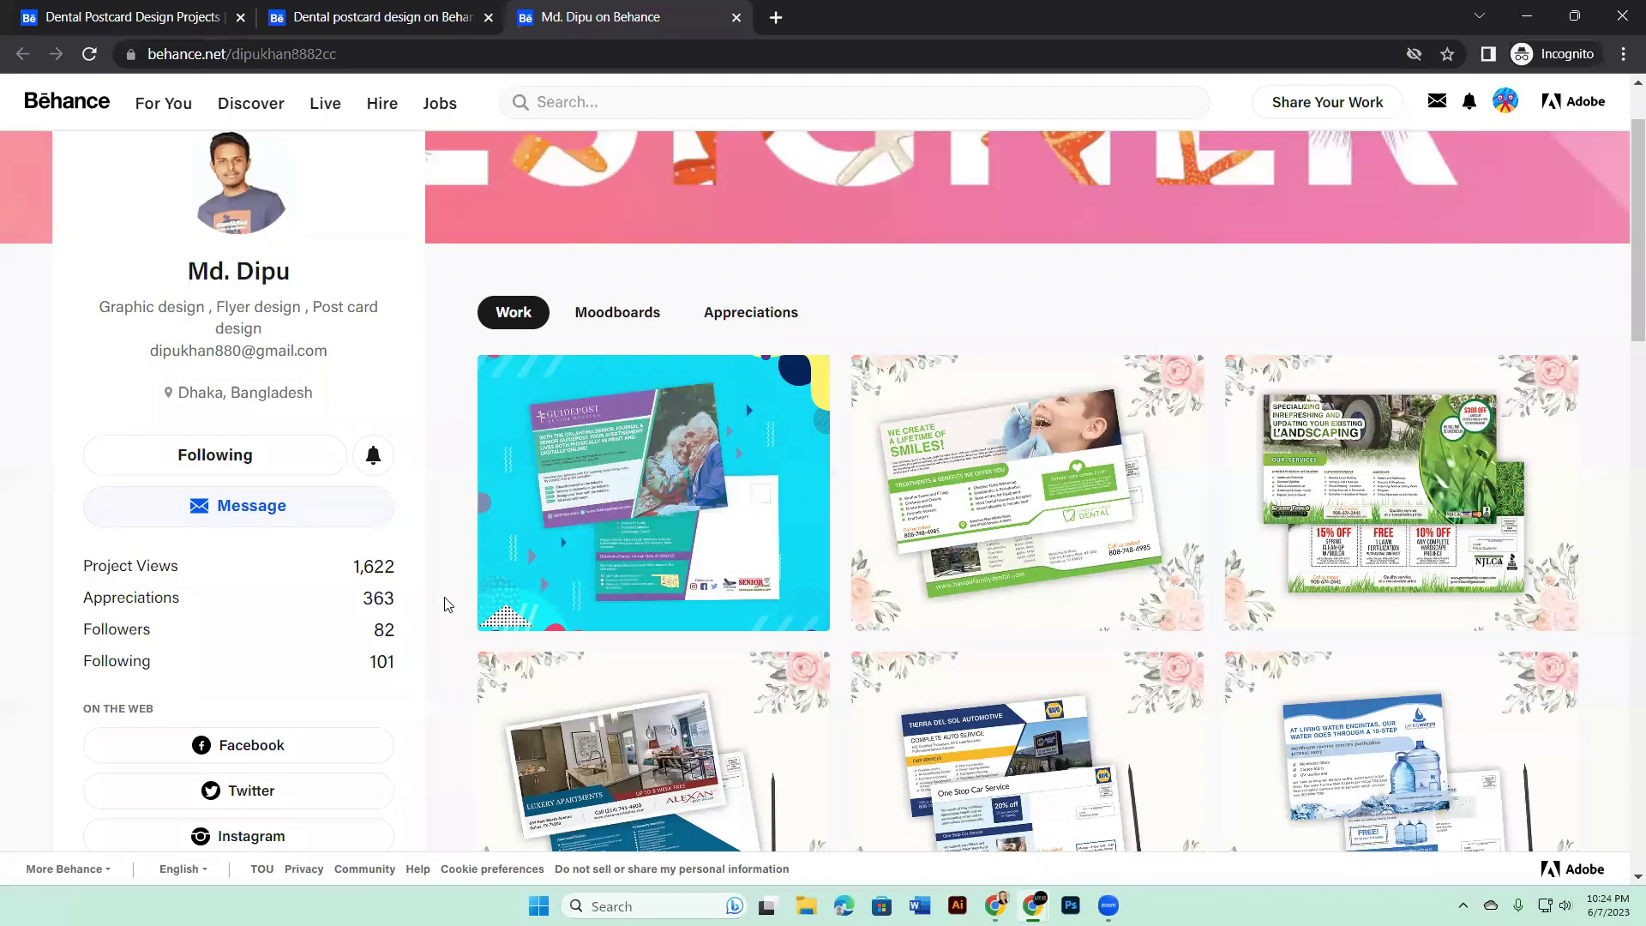
scroll(445, 605, down, 2)
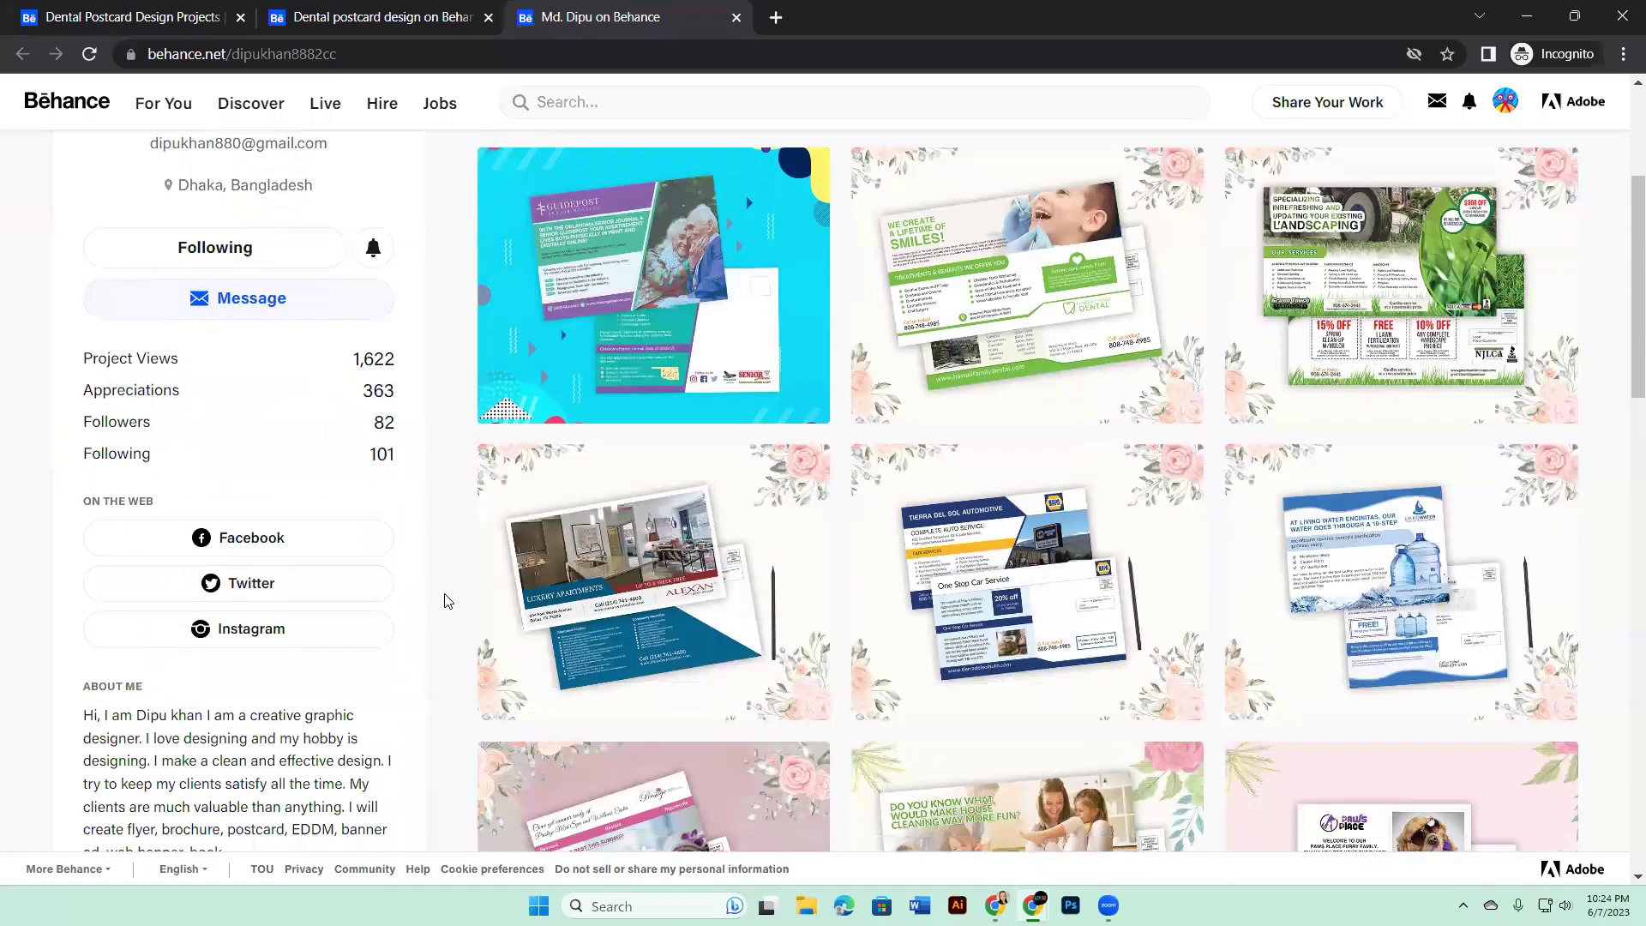
Open the designer's Facebook, Twitter and Instagram links in new tabs
click(292, 550)
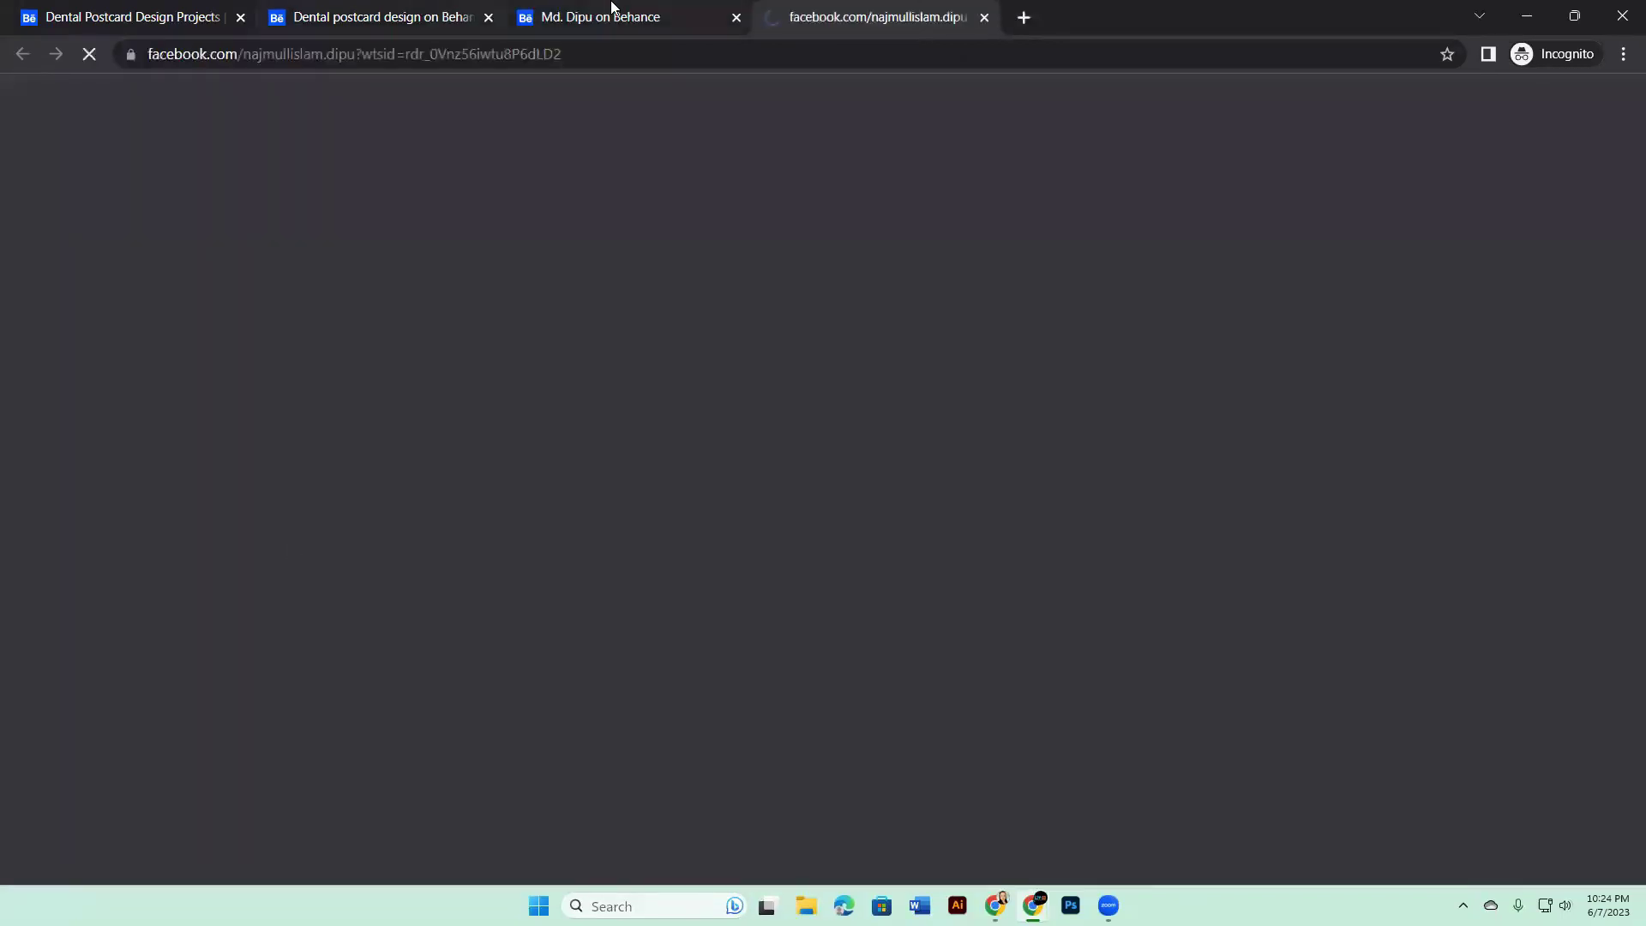
click(611, 12)
click(246, 602)
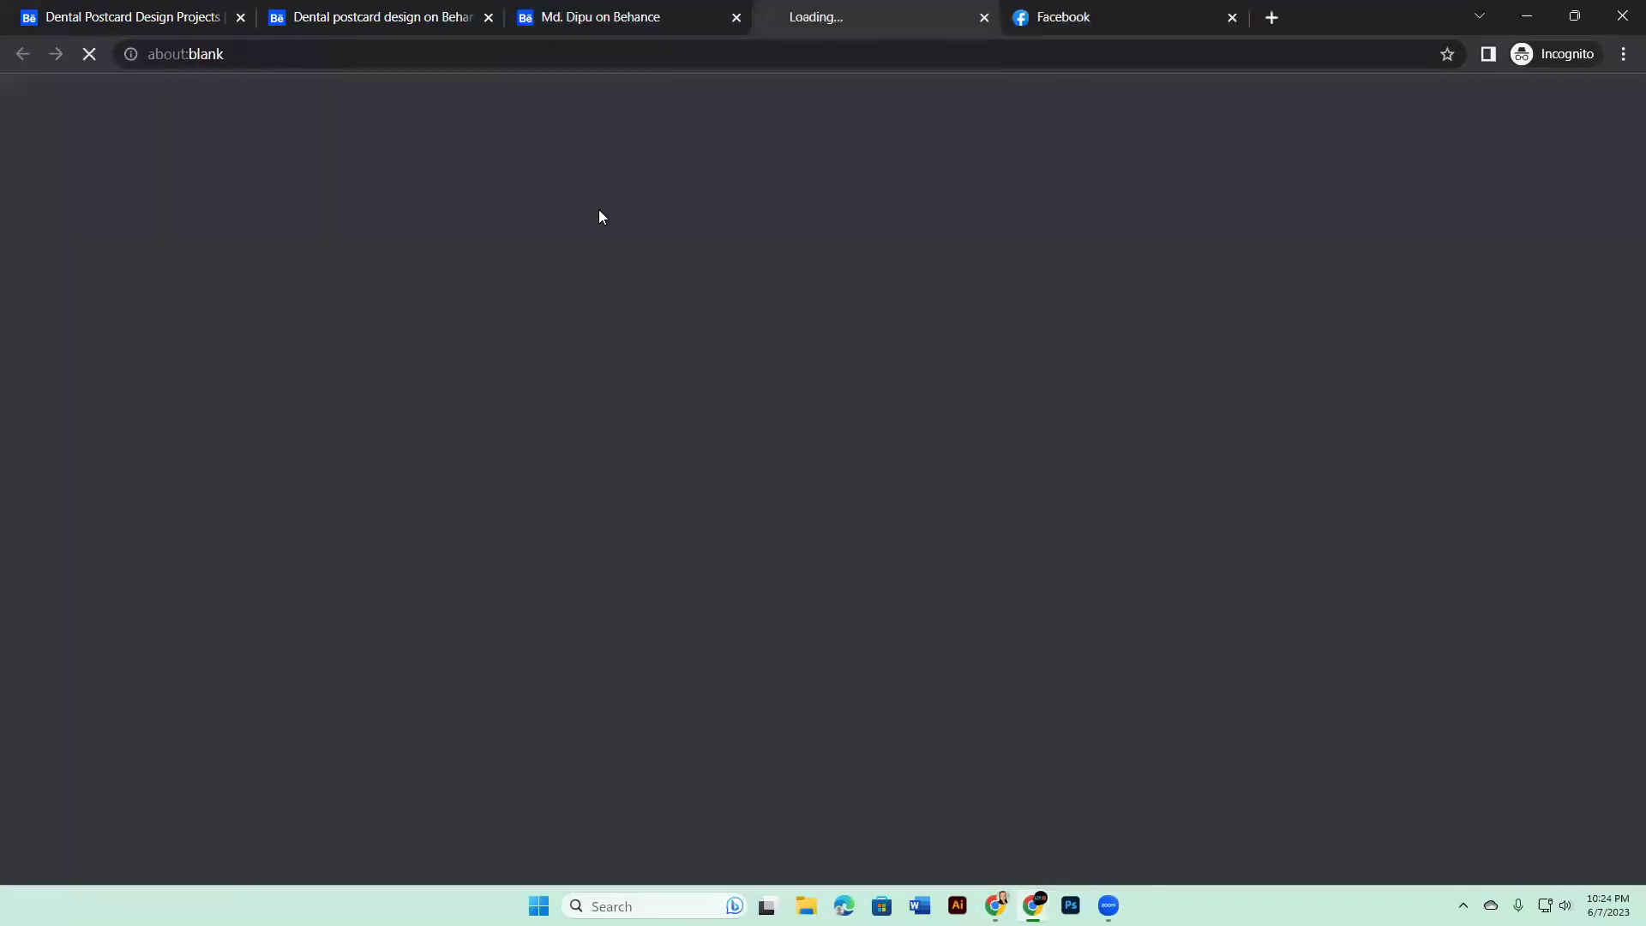
click(652, 14)
click(250, 629)
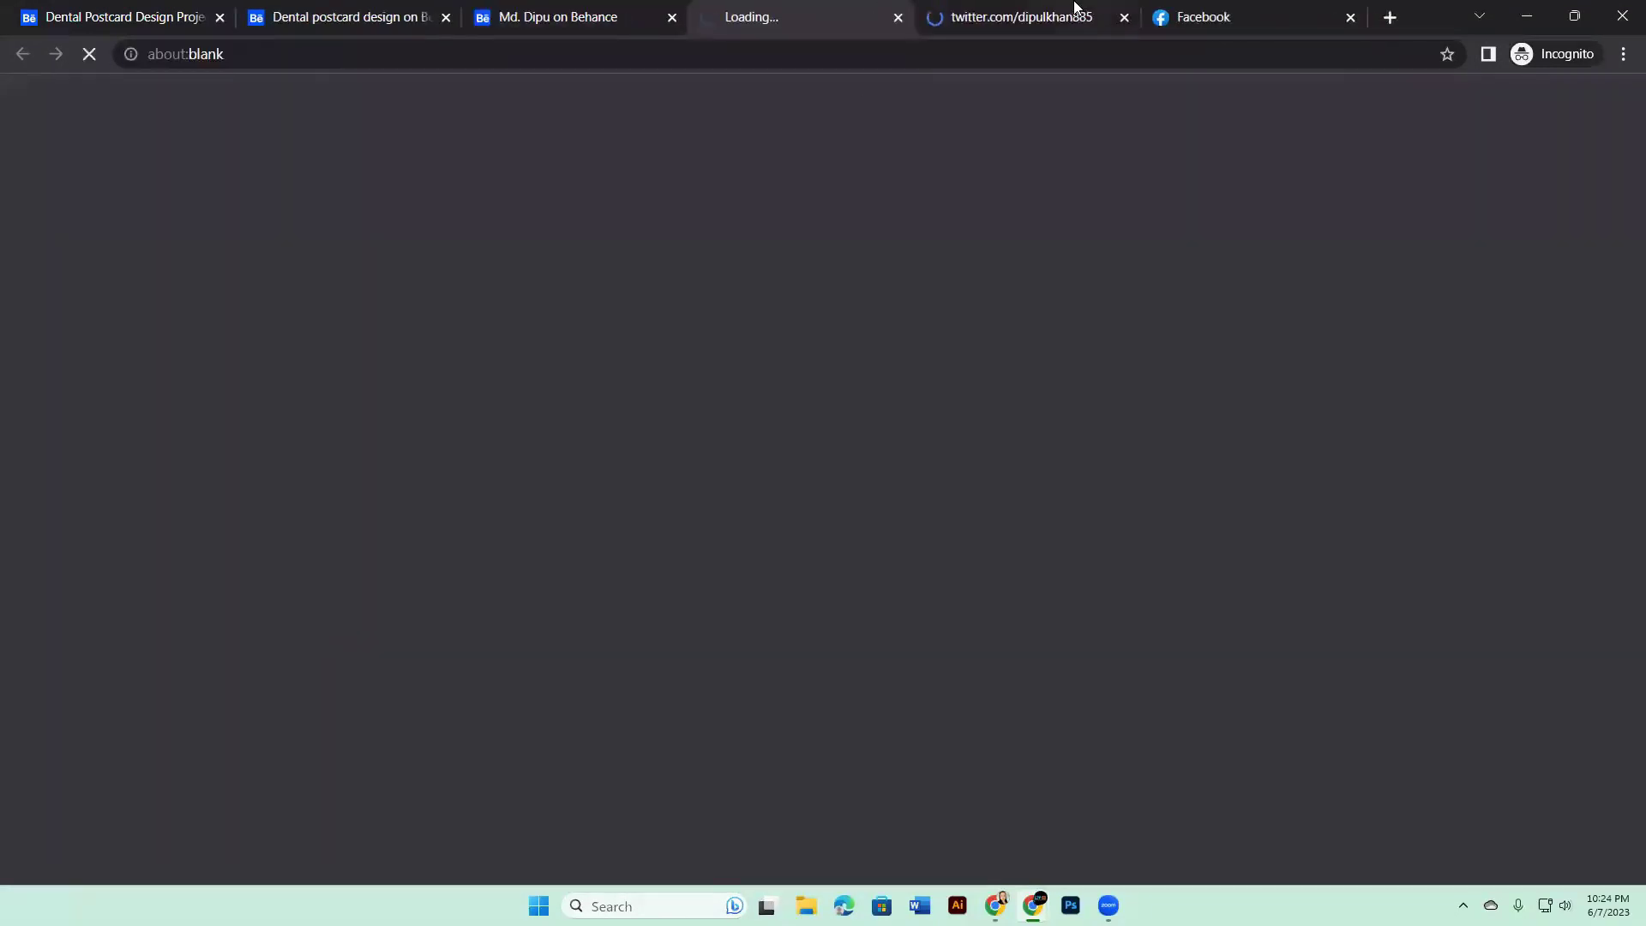
Browse through the designer's Twitter profile
click(1026, 9)
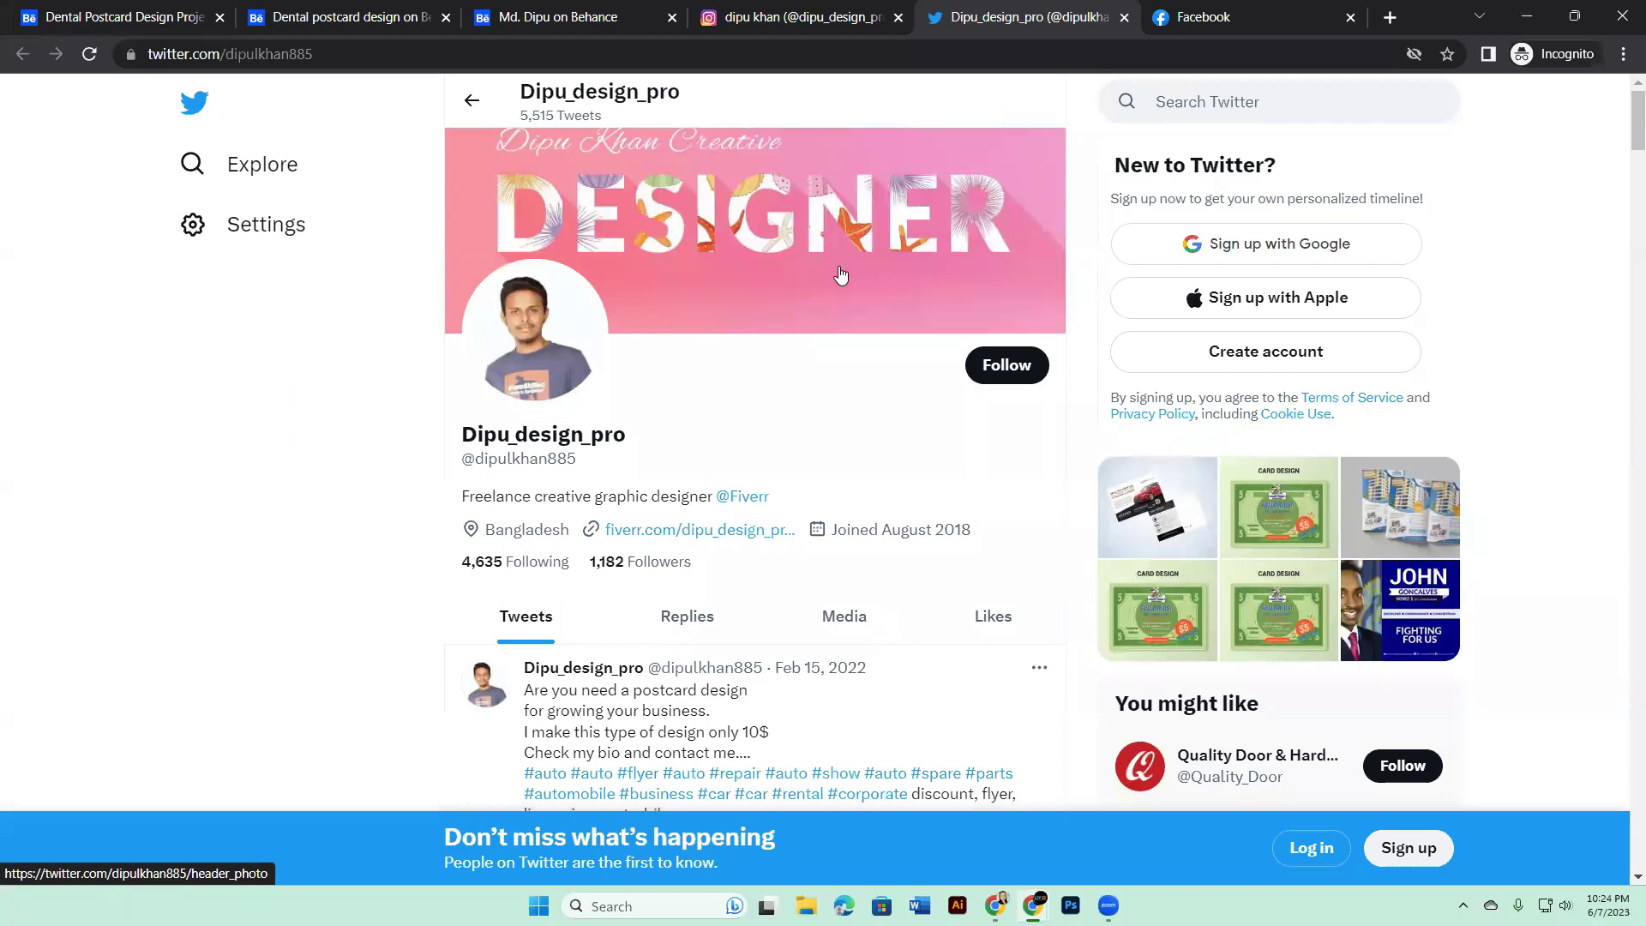
scroll(839, 275, down, 5)
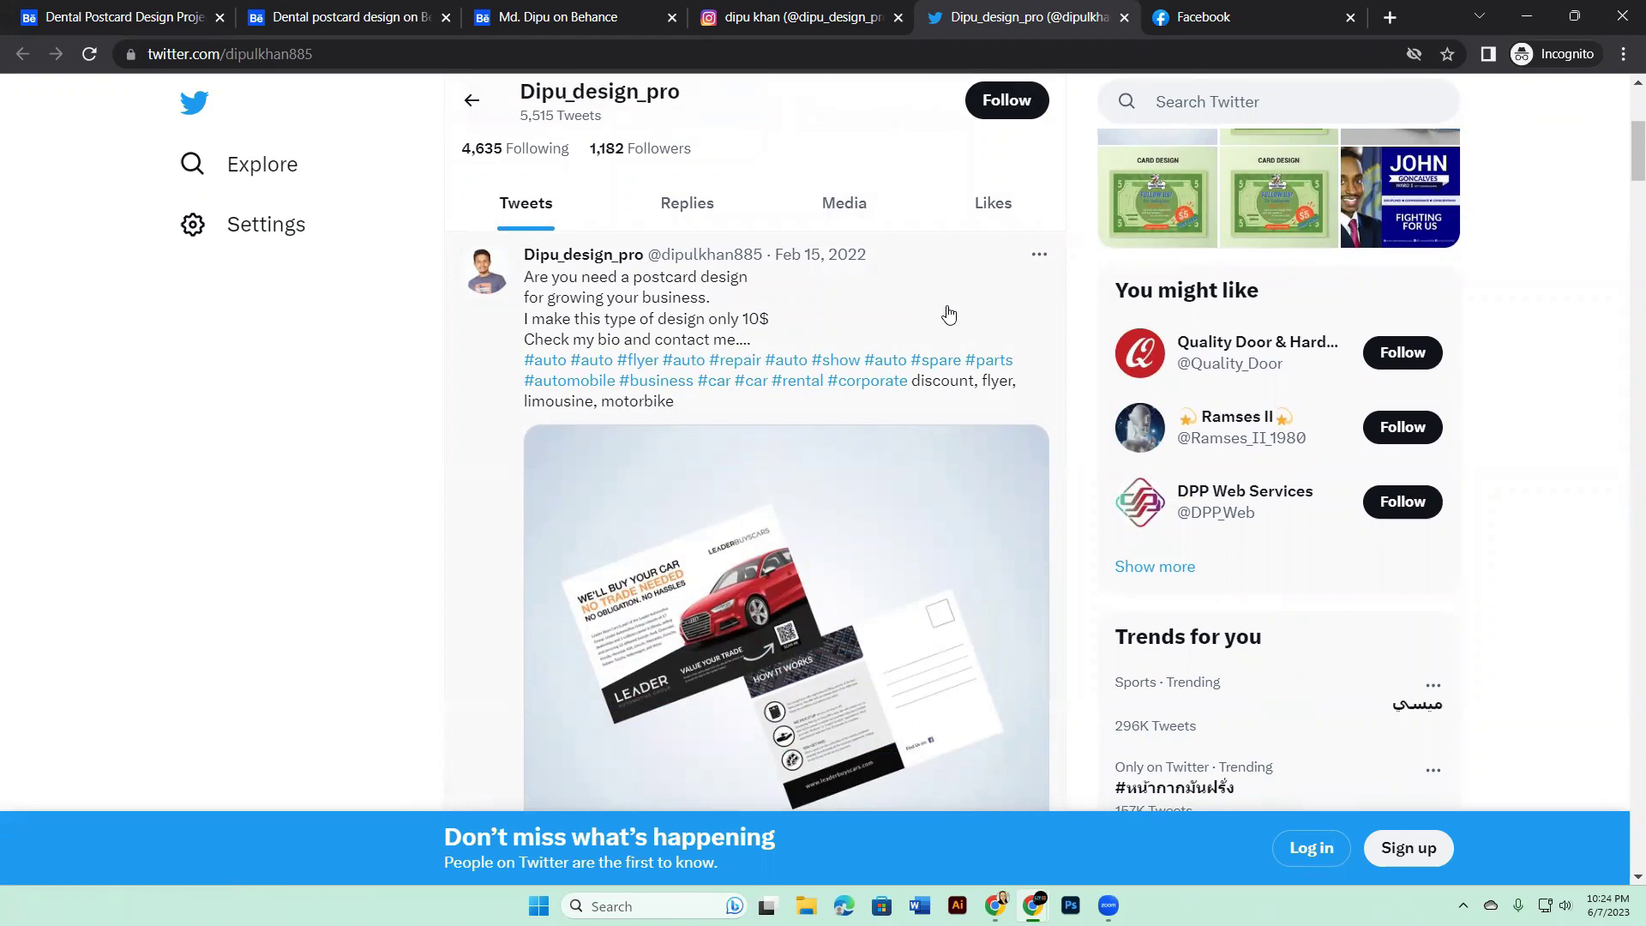
scroll(949, 315, down, 6)
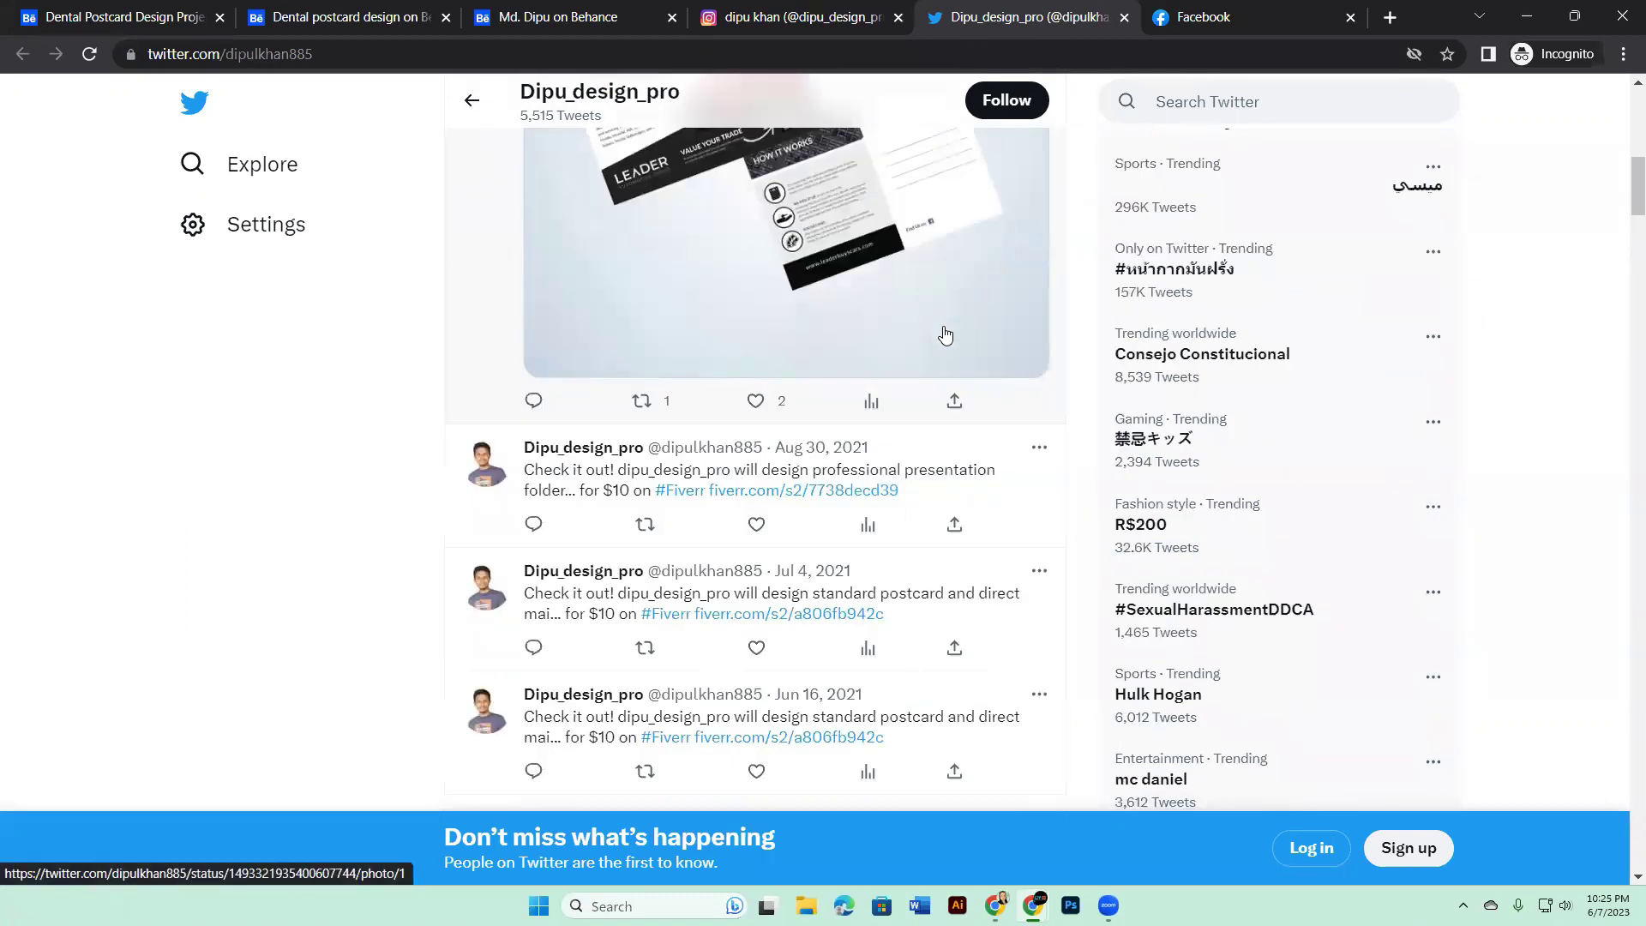
scroll(946, 334, up, 10)
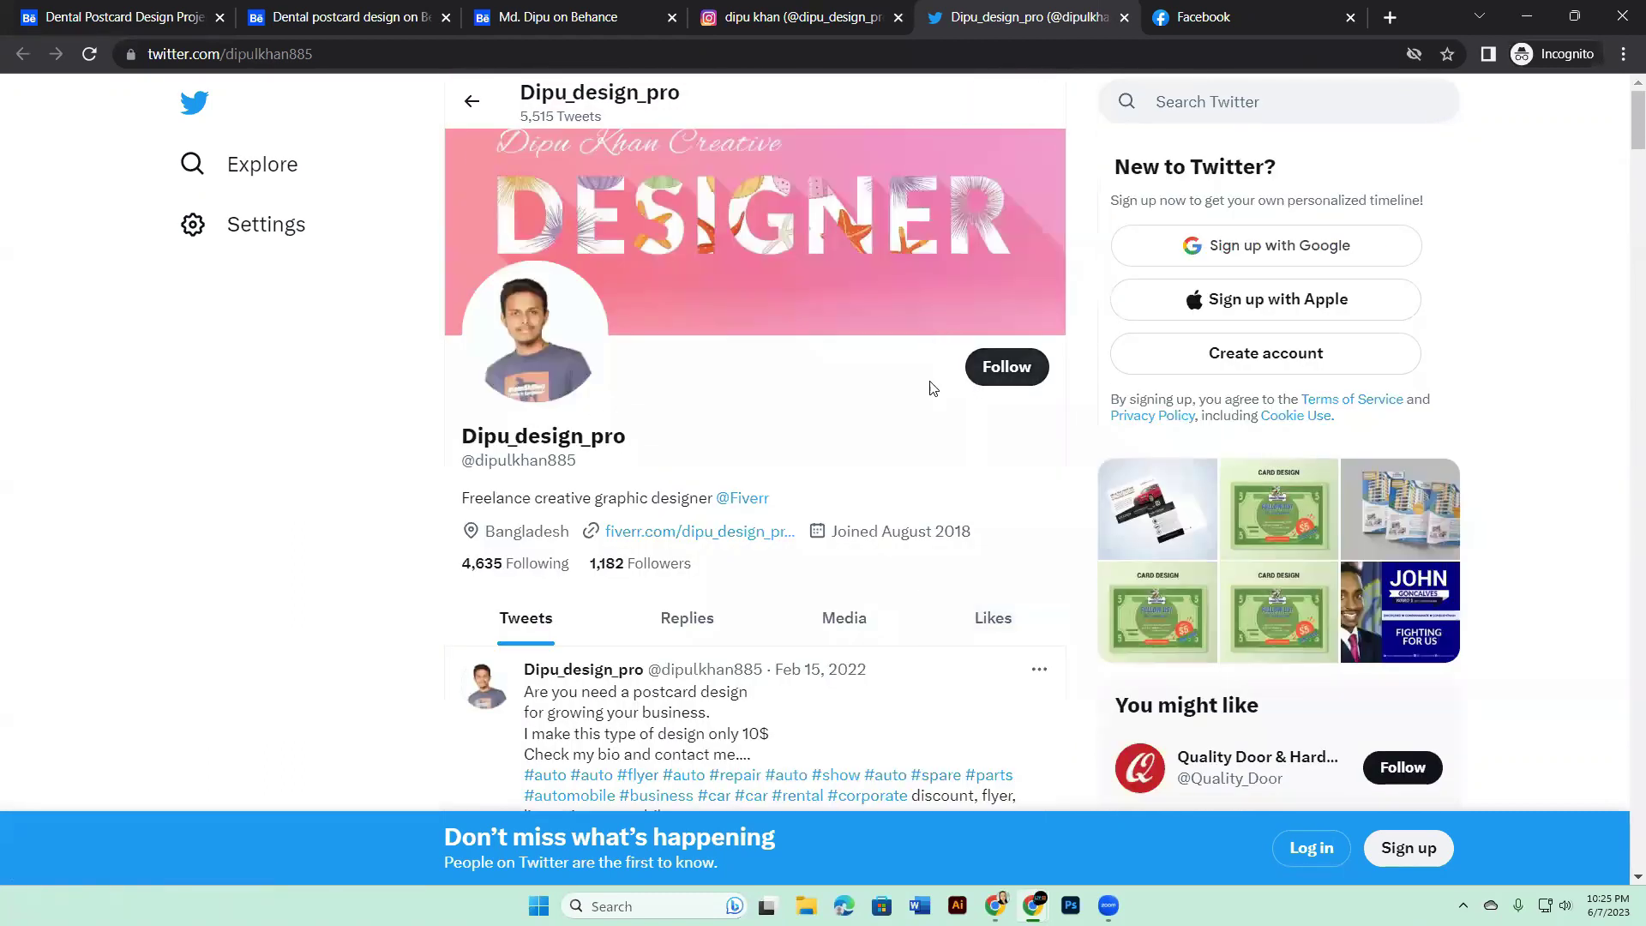
scroll(930, 385, down, 2)
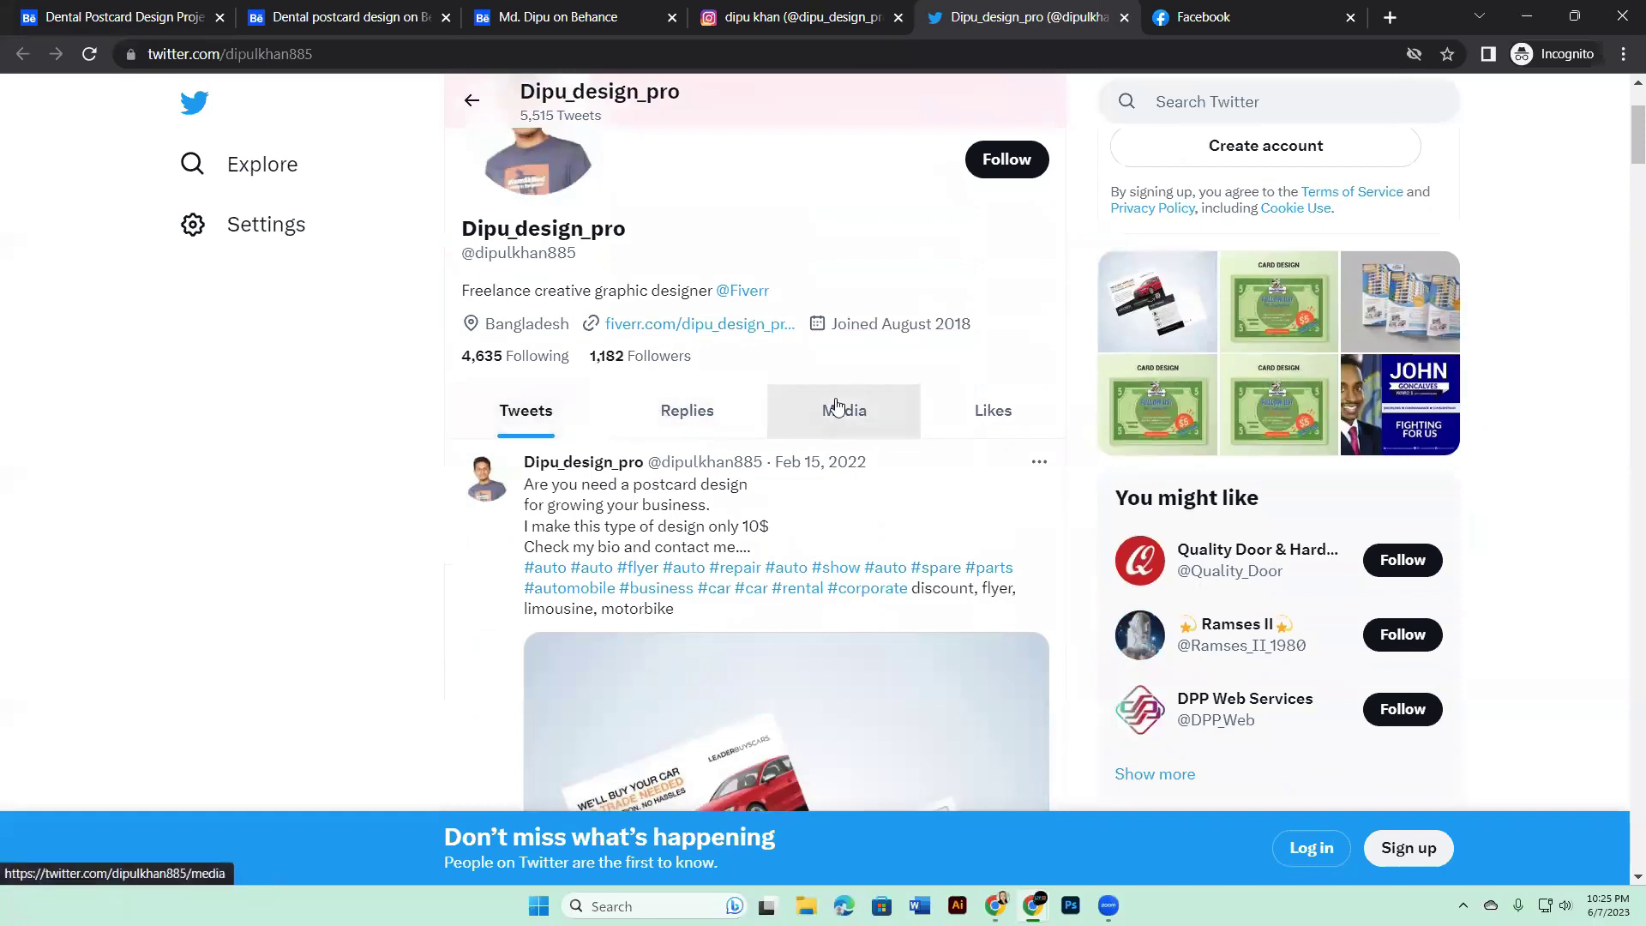
scroll(941, 408, down, 1)
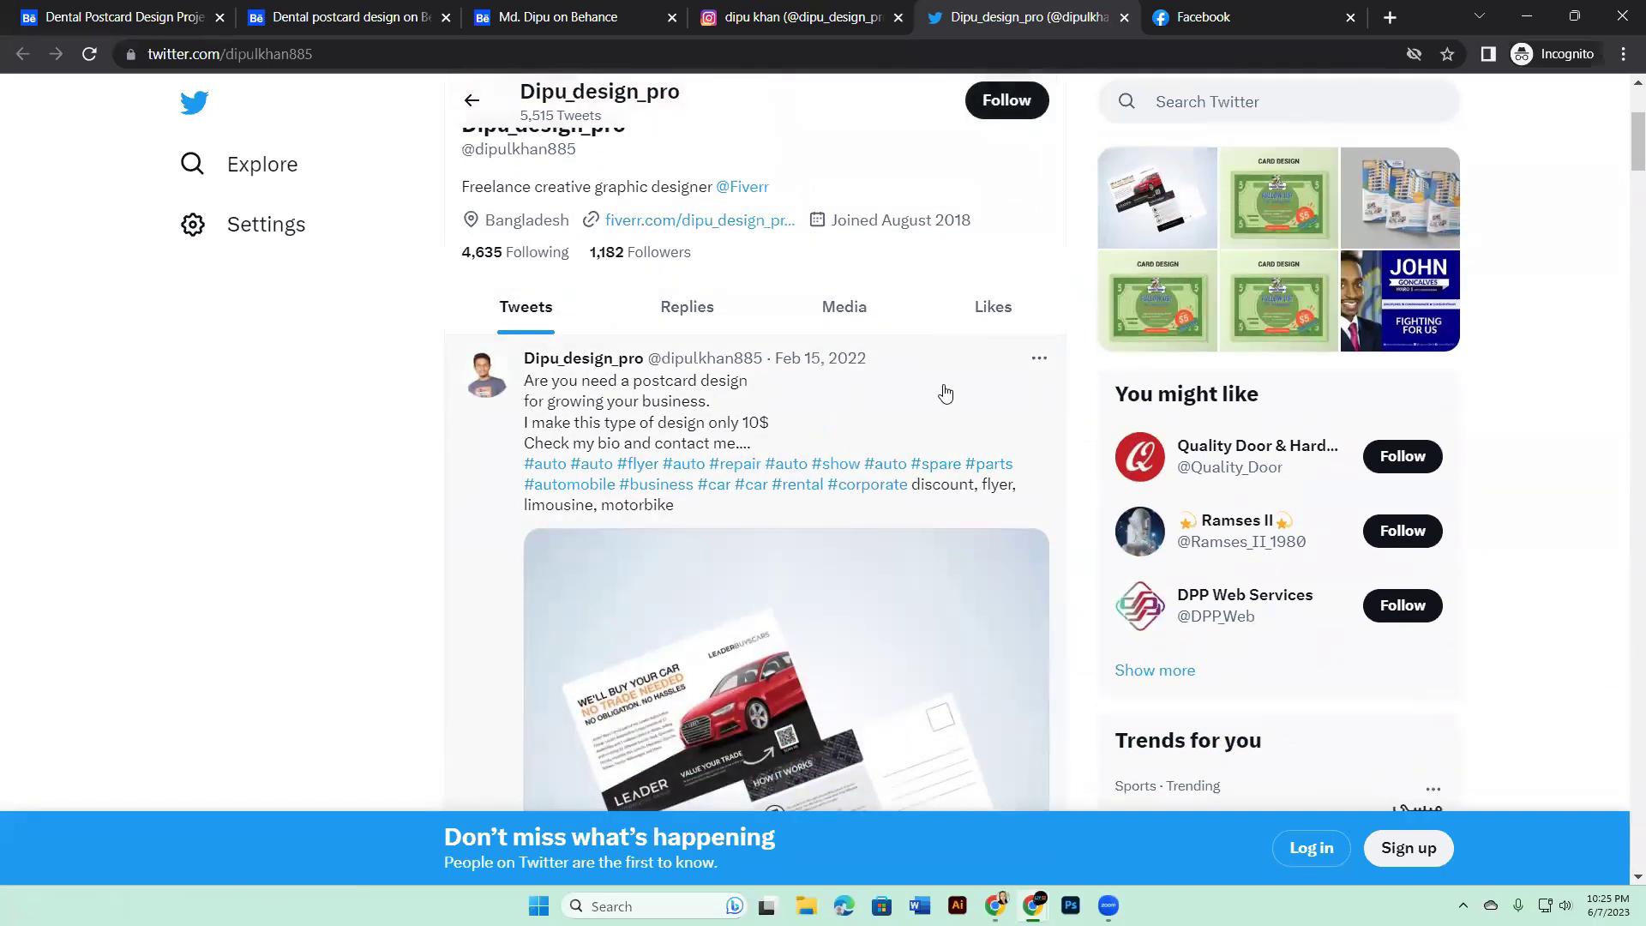
Close the Twitter and Facebook tabs
scroll(945, 394, up, 3)
click(1124, 18)
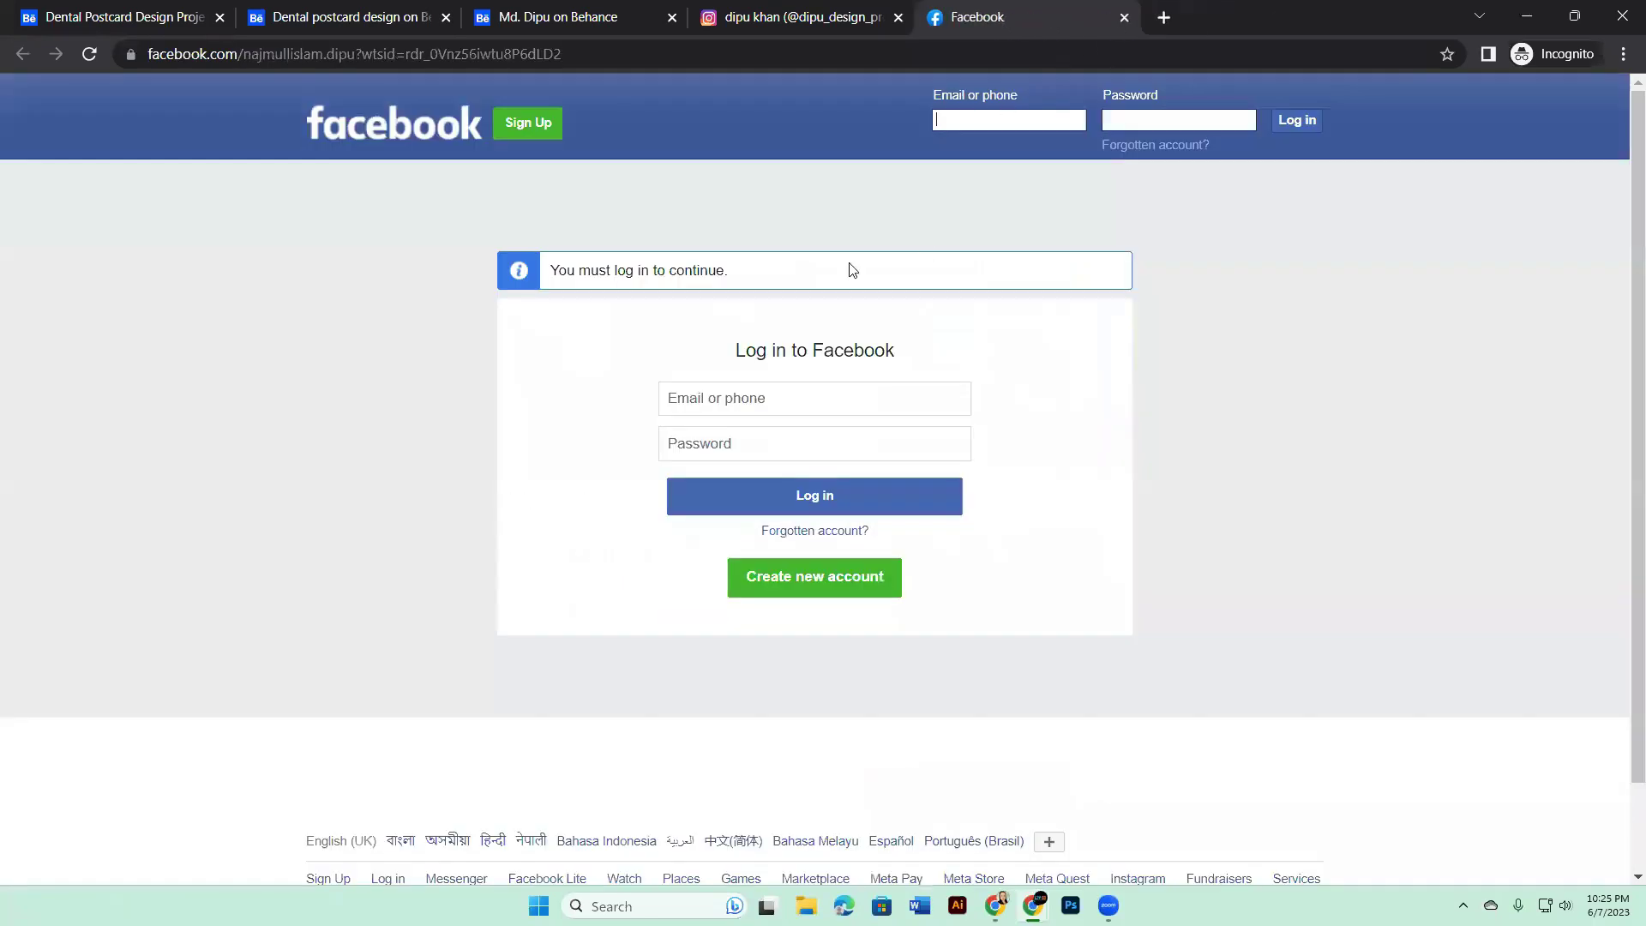
click(1231, 18)
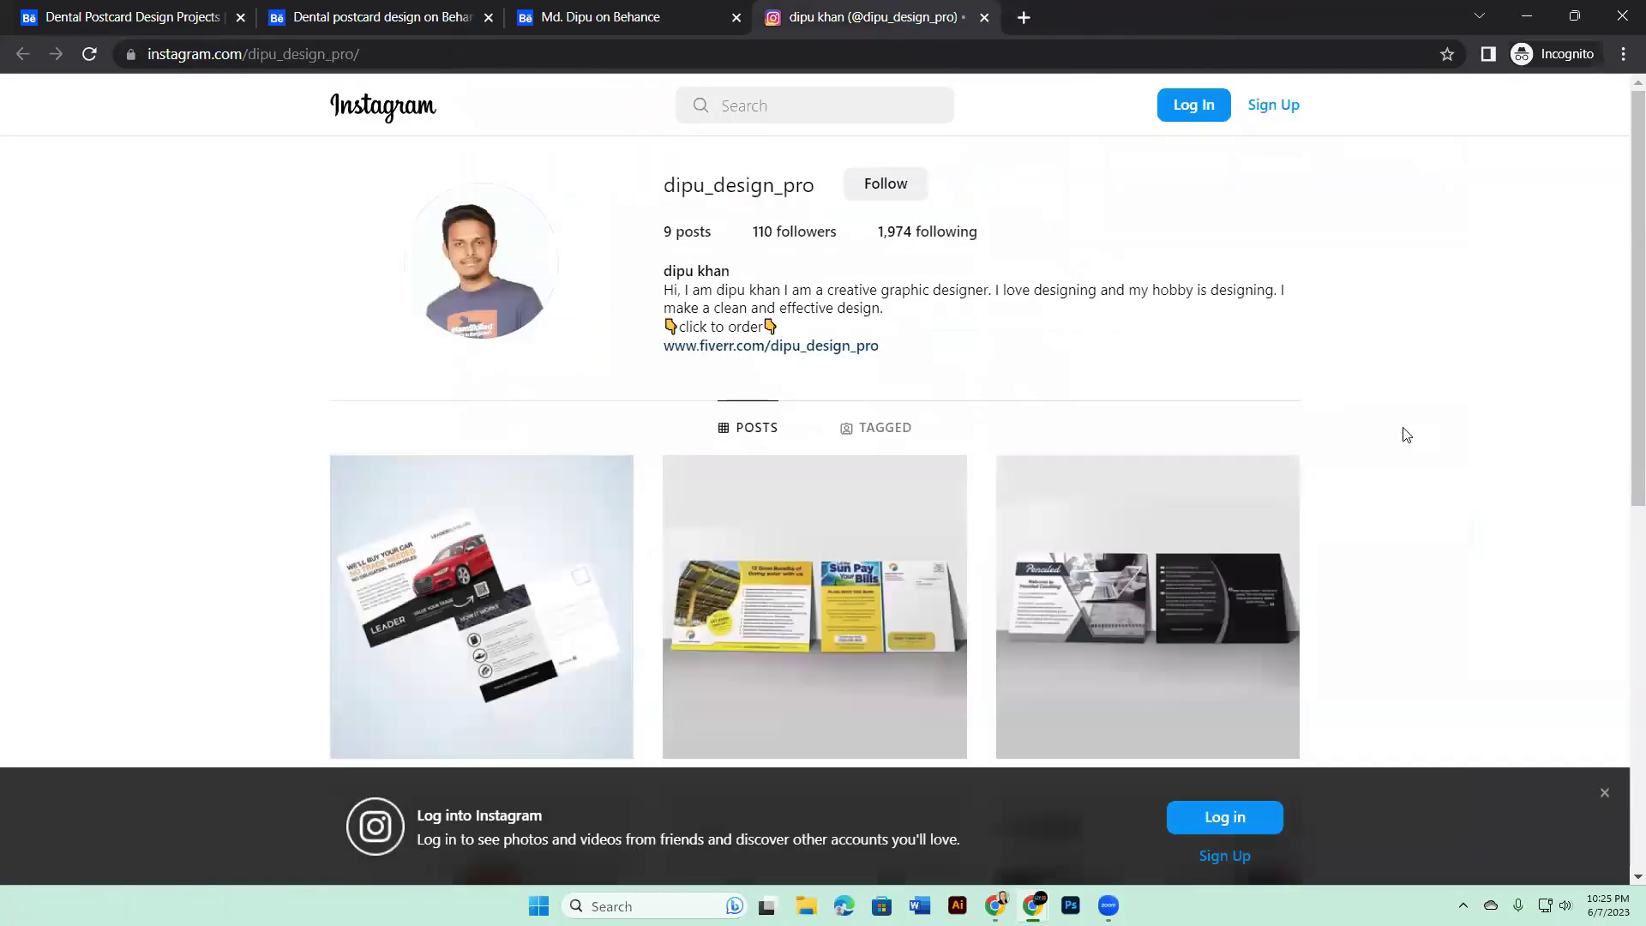
Browse the designer's nine Instagram postcard posts, then close the Instagram tab
scroll(1406, 435, down, 1)
scroll(1403, 435, down, 1)
scroll(1400, 438, down, 3)
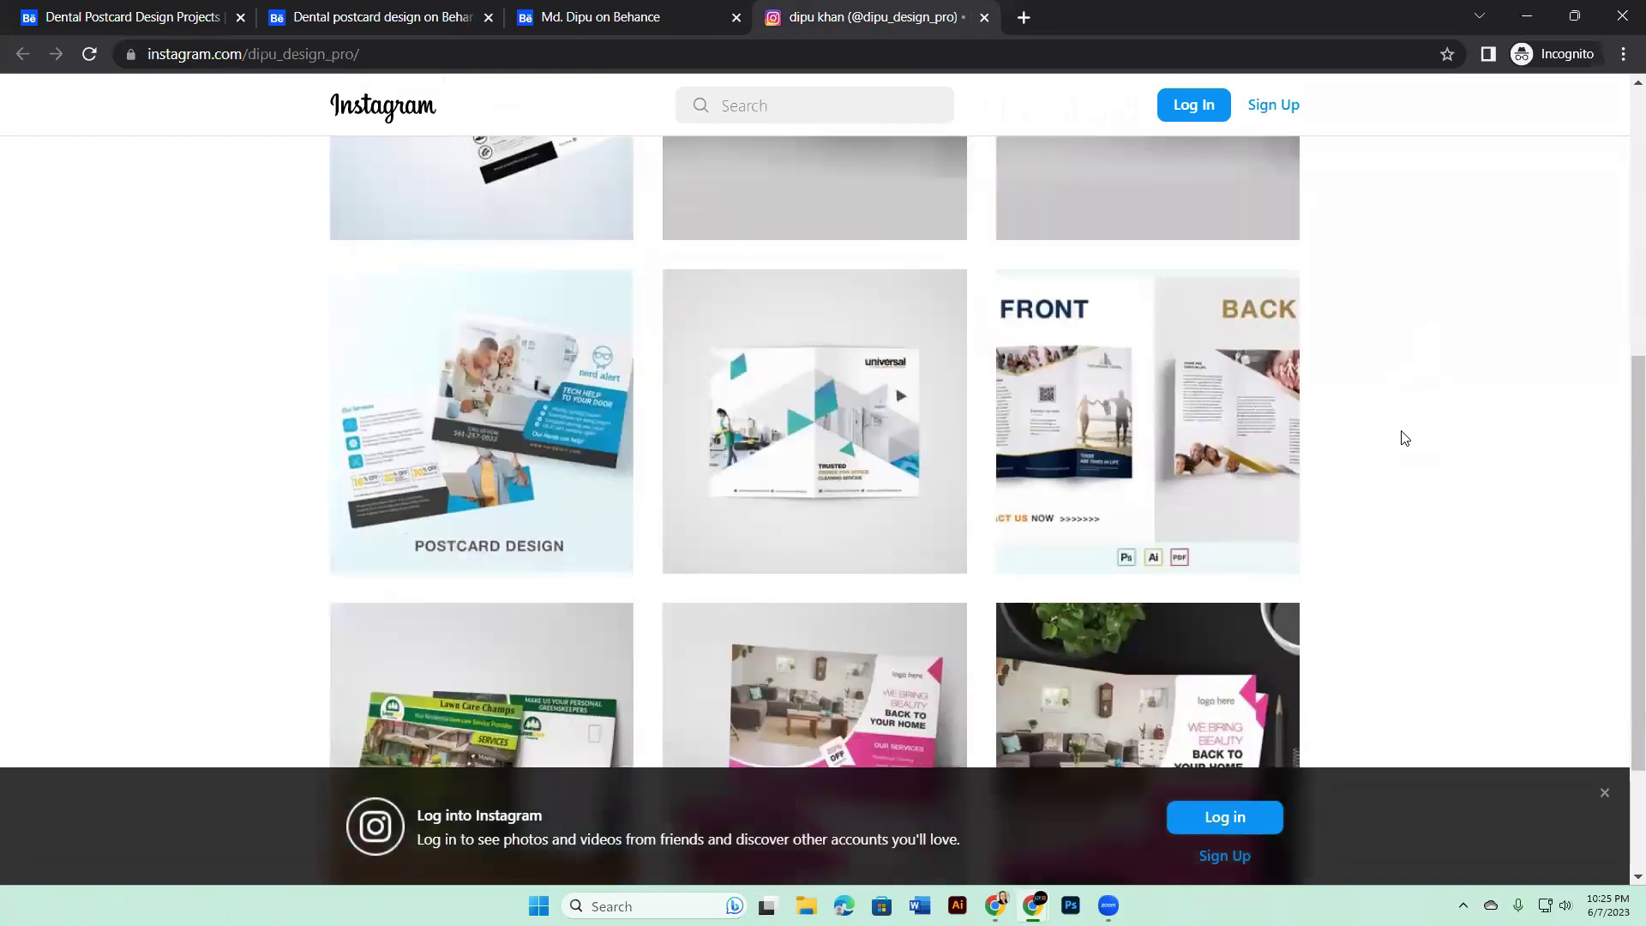
scroll(1337, 403, up, 5)
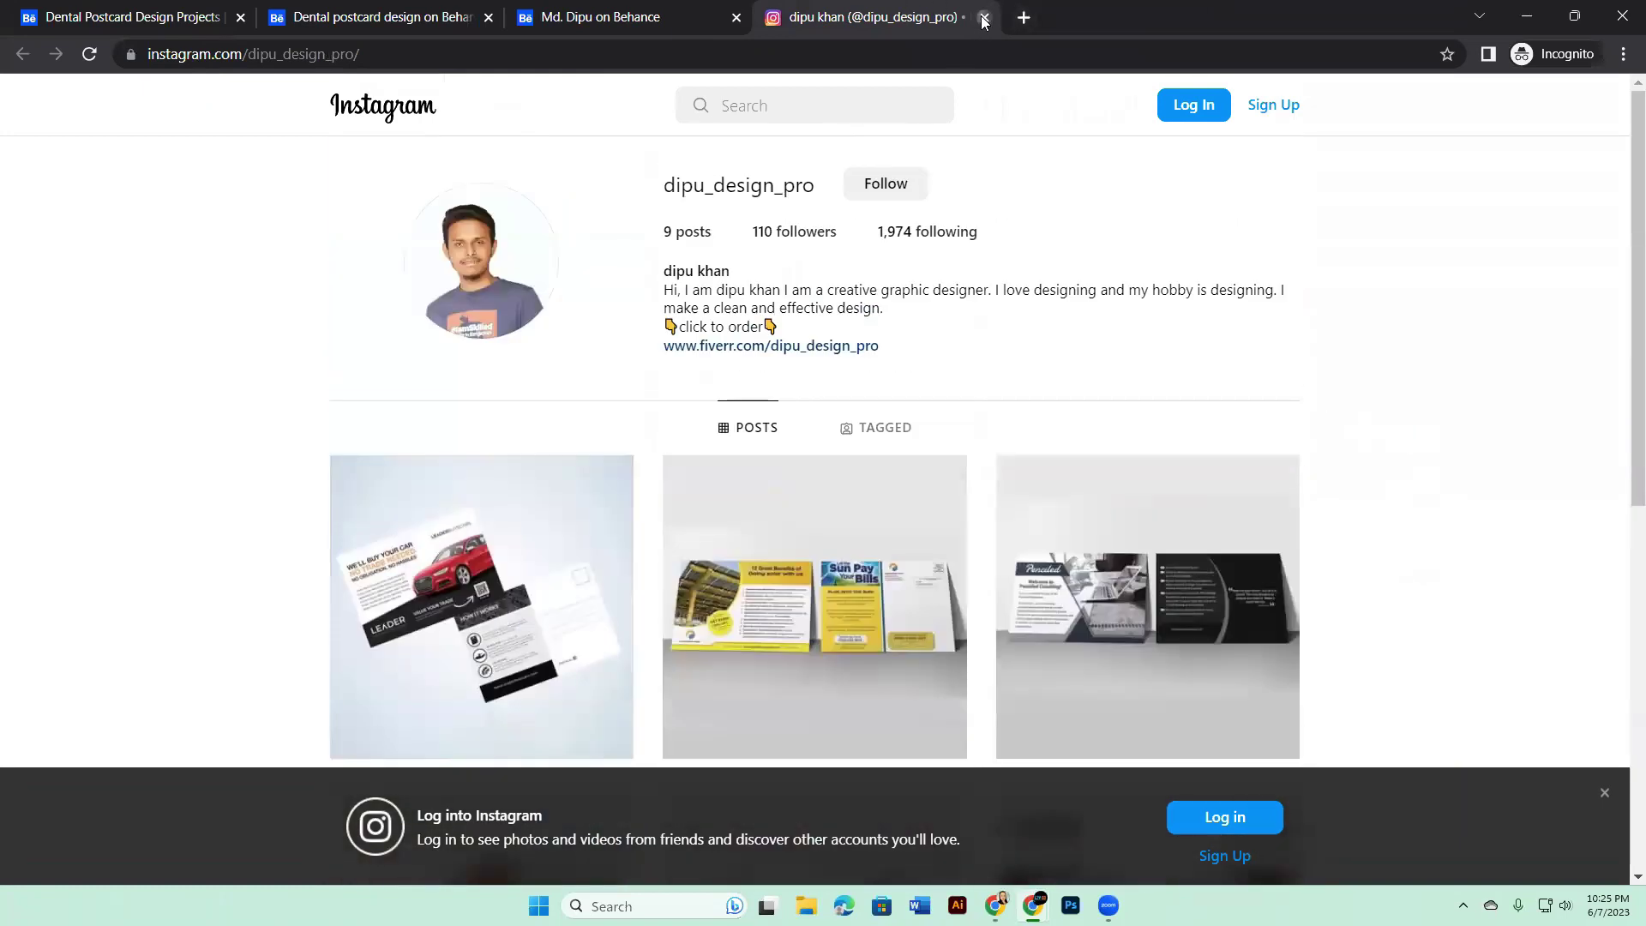
click(983, 18)
Open the GuidePost 'post card design.' project and scroll to the author's other projects
scroll(1129, 600, up, 4)
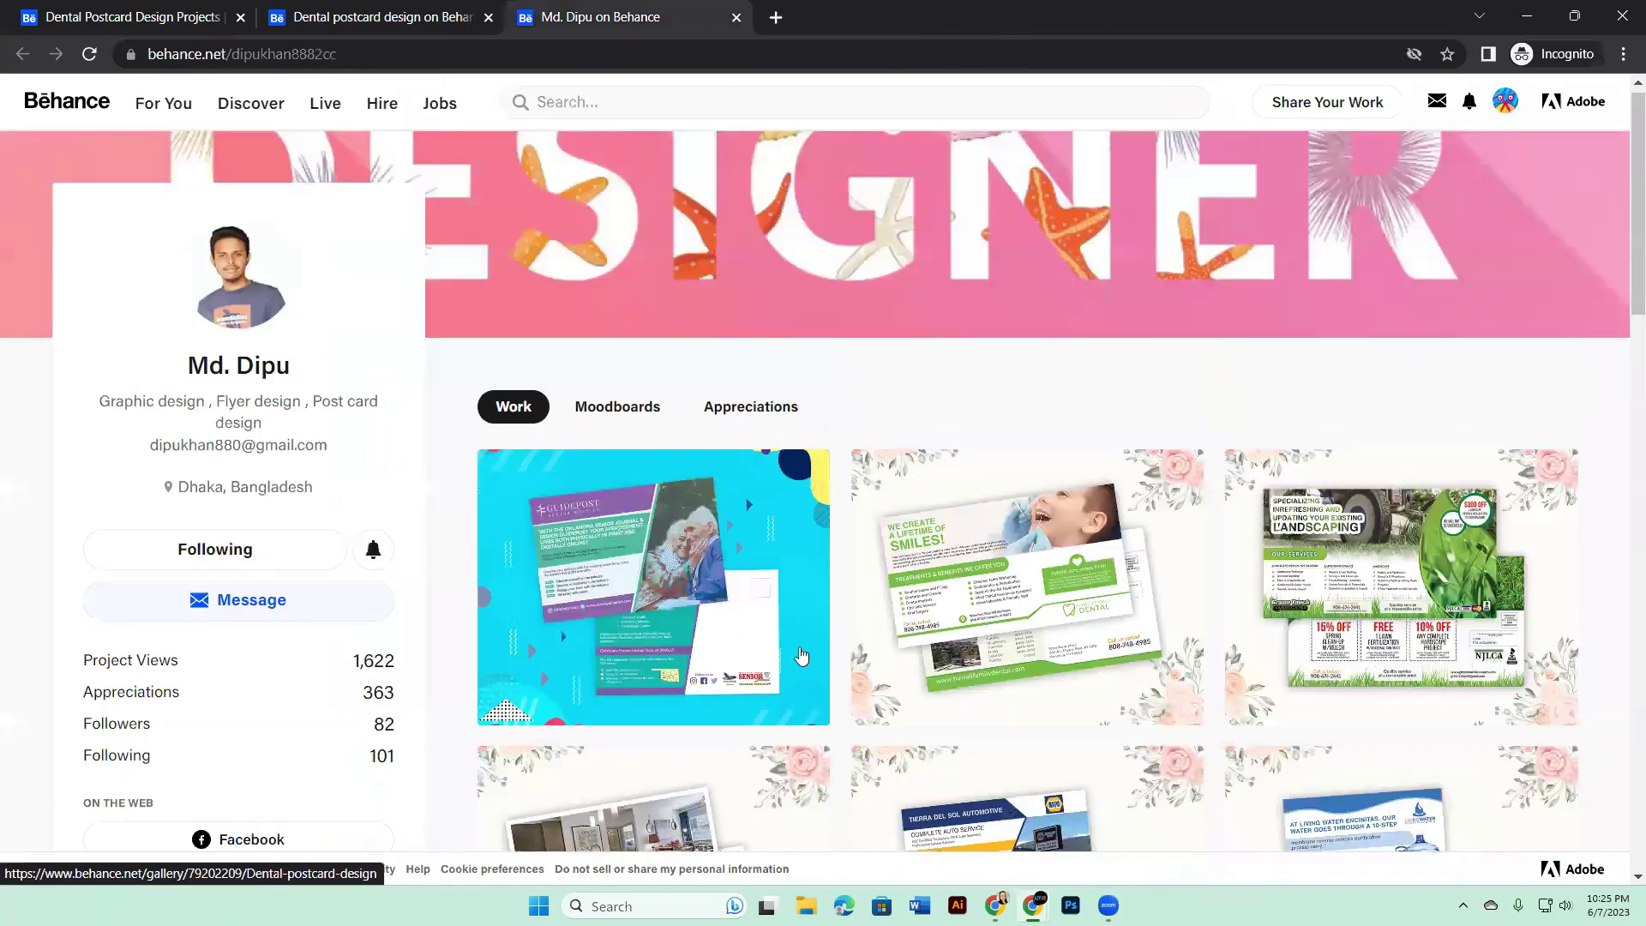
click(995, 535)
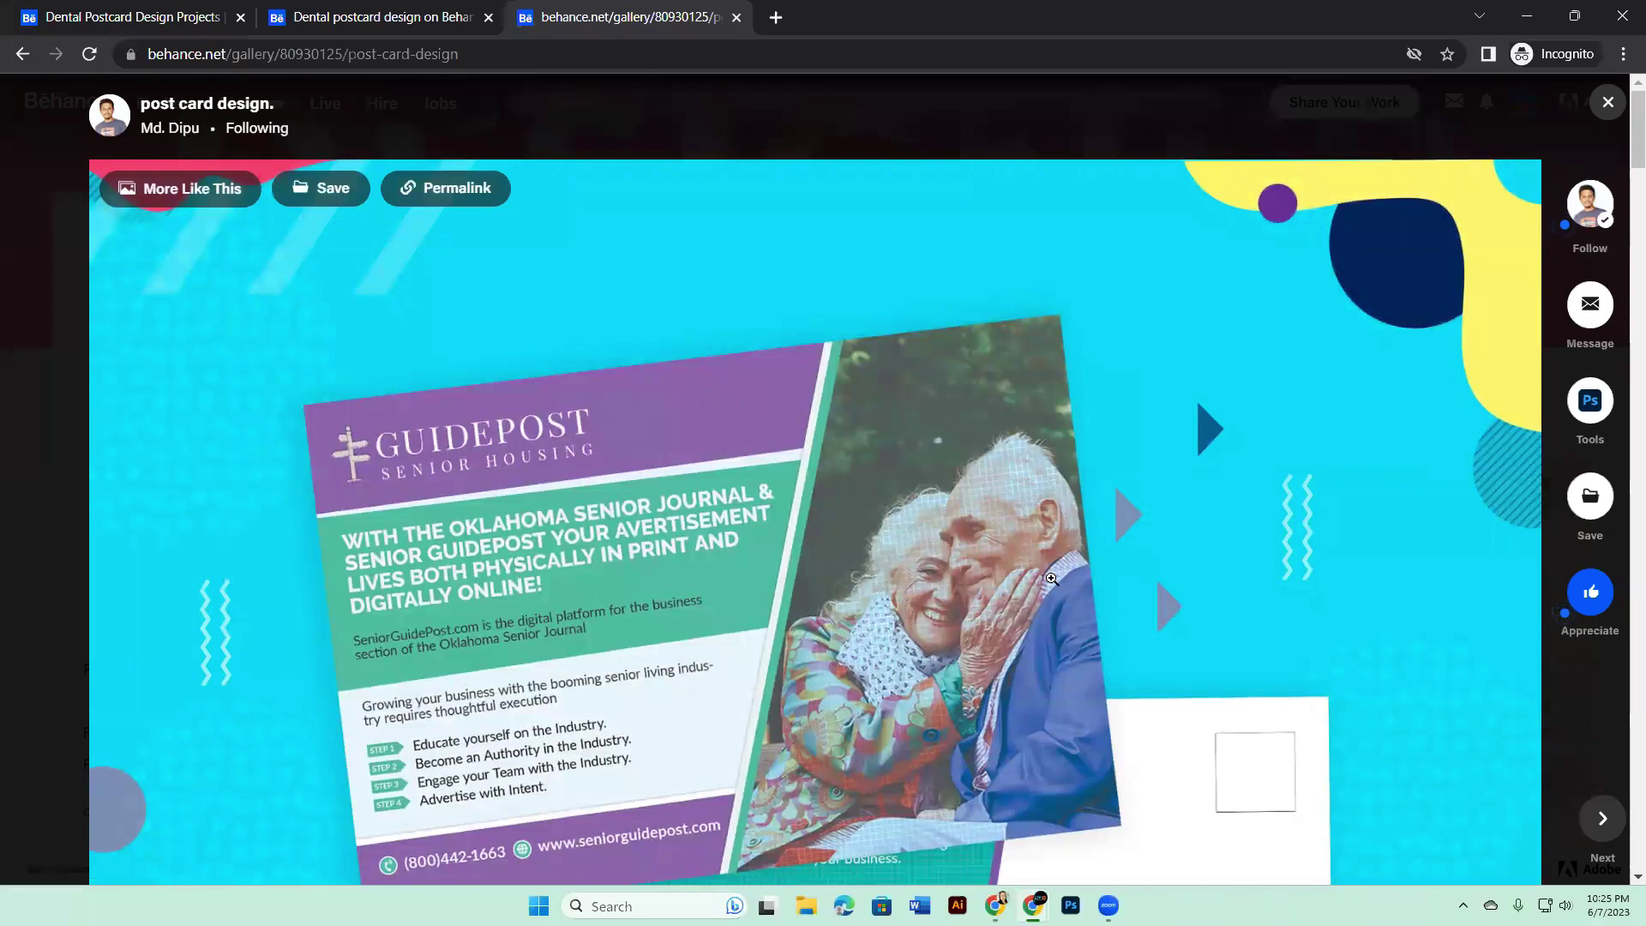
scroll(1052, 580, down, 3)
scroll(1066, 570, down, 5)
scroll(1180, 551, down, 3)
scroll(1187, 551, down, 3)
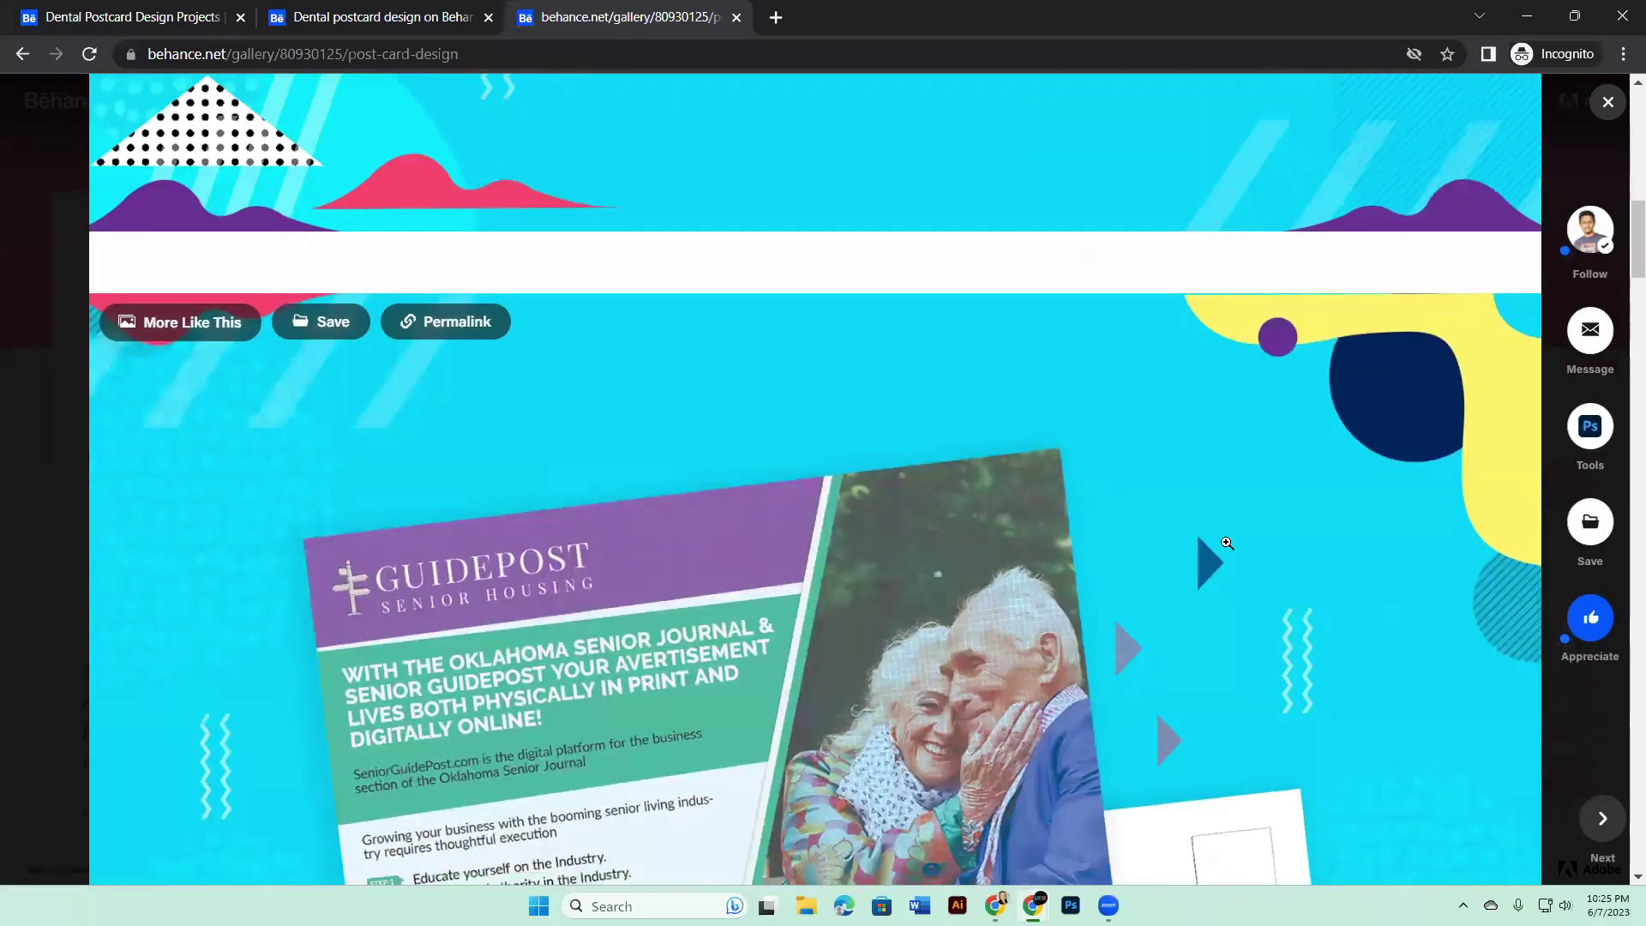
scroll(1227, 544, down, 5)
scroll(1227, 546, down, 5)
scroll(1227, 546, down, 3)
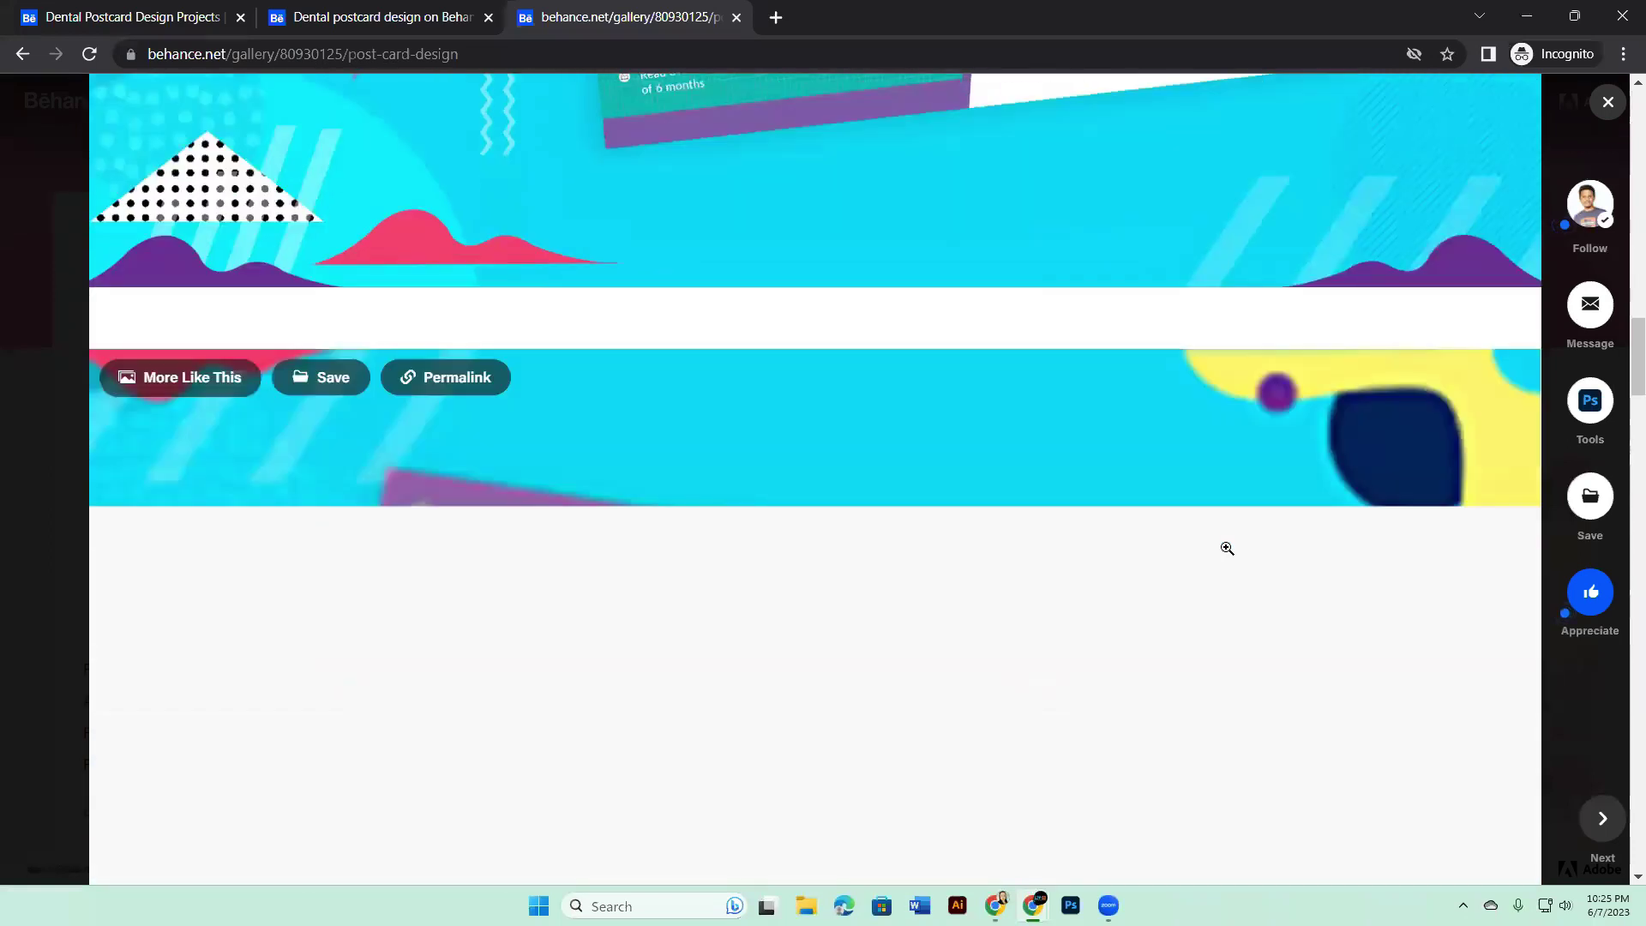
scroll(1227, 548, down, 5)
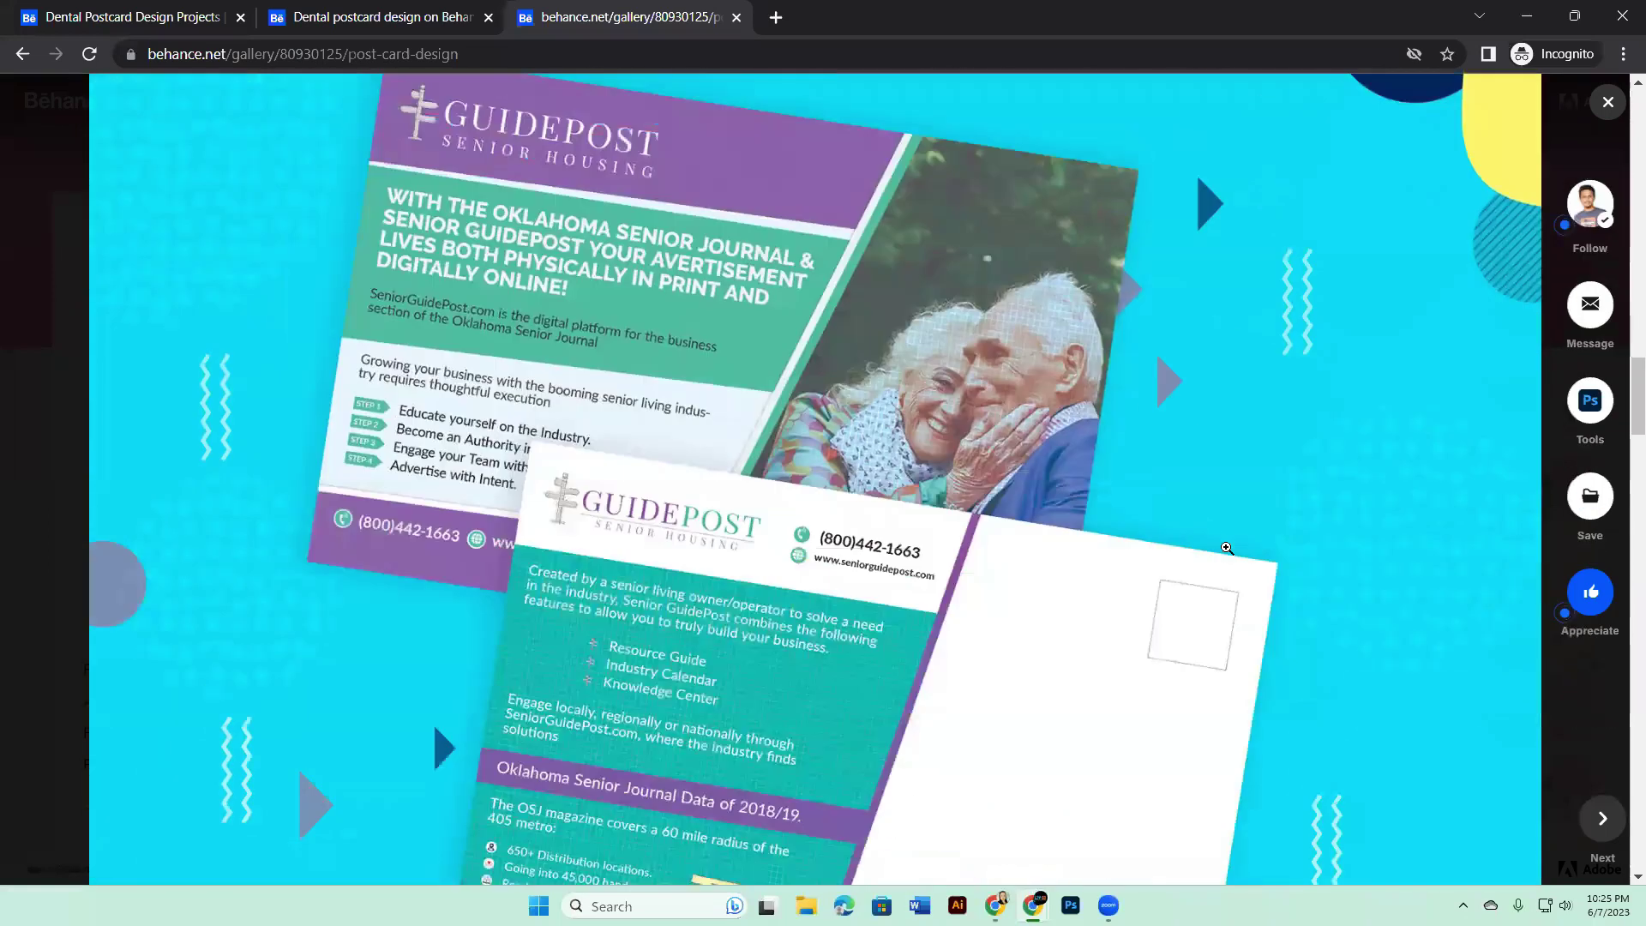
scroll(1227, 548, down, 4)
scroll(1227, 548, down, 5)
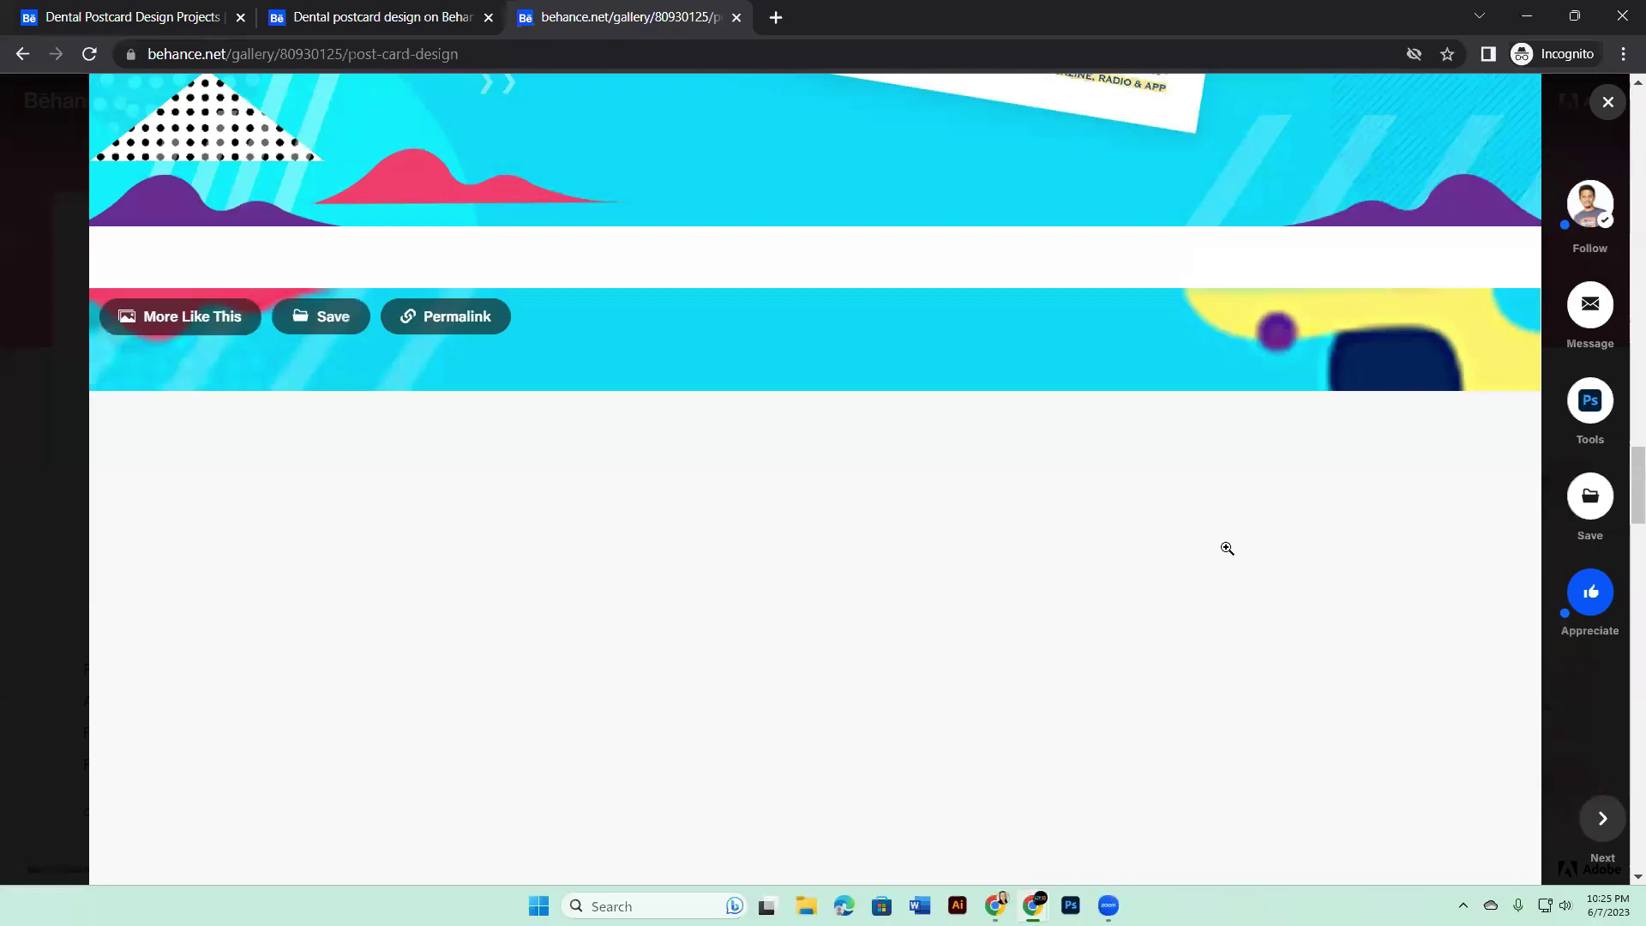
scroll(1228, 548, down, 6)
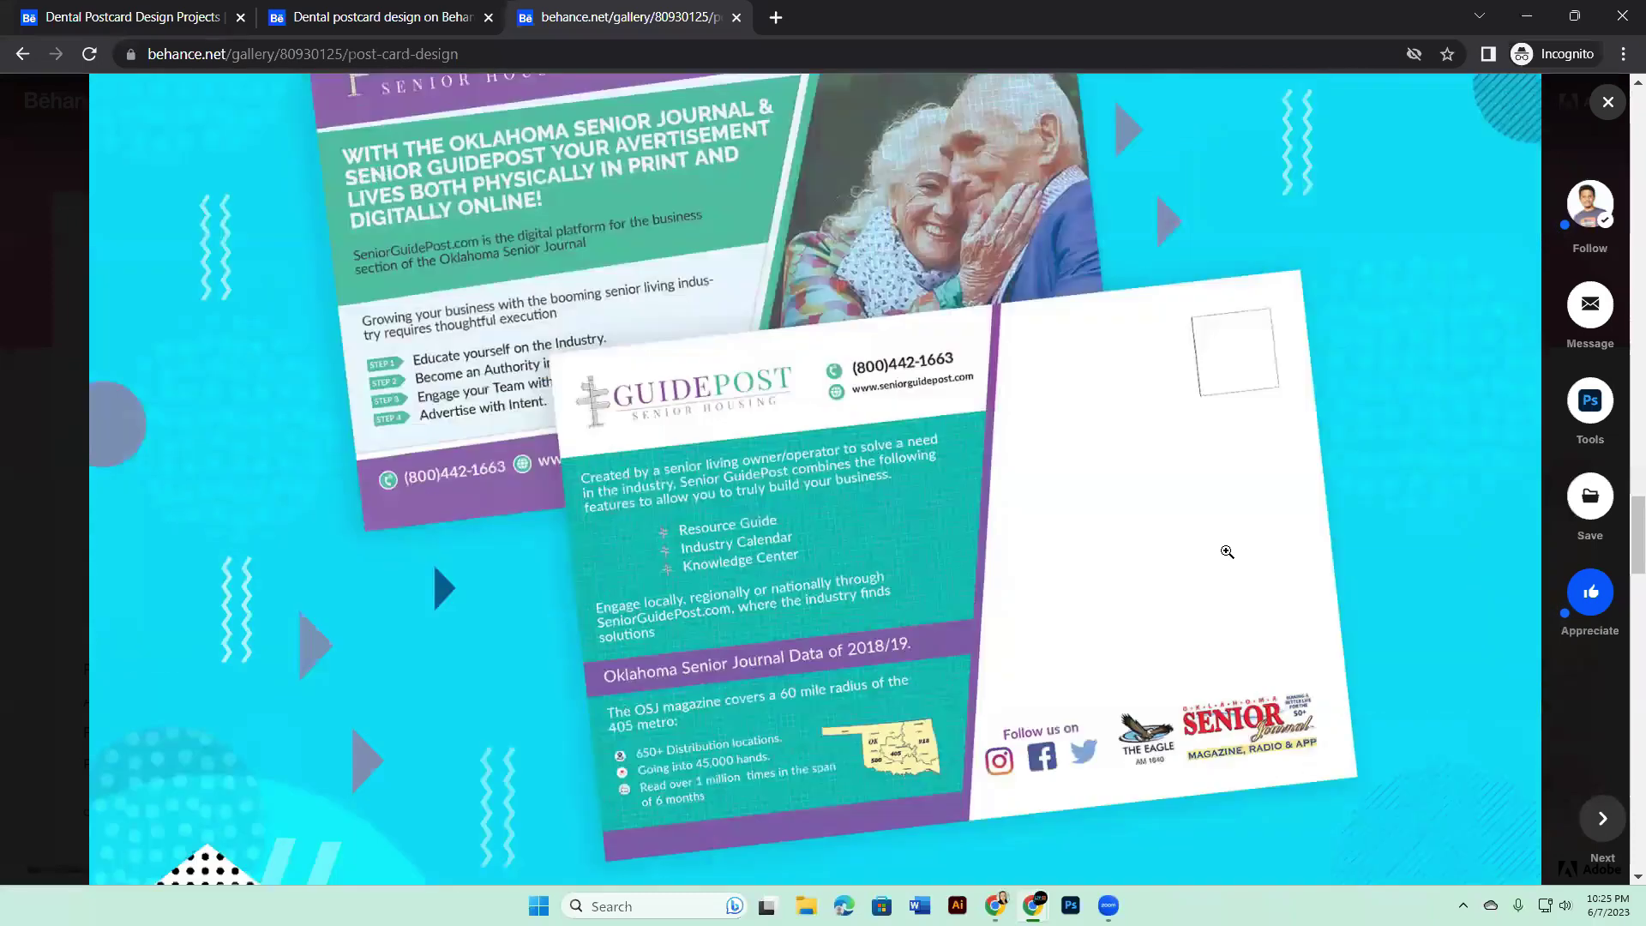
scroll(1227, 548, down, 6)
scroll(1227, 553, down, 4)
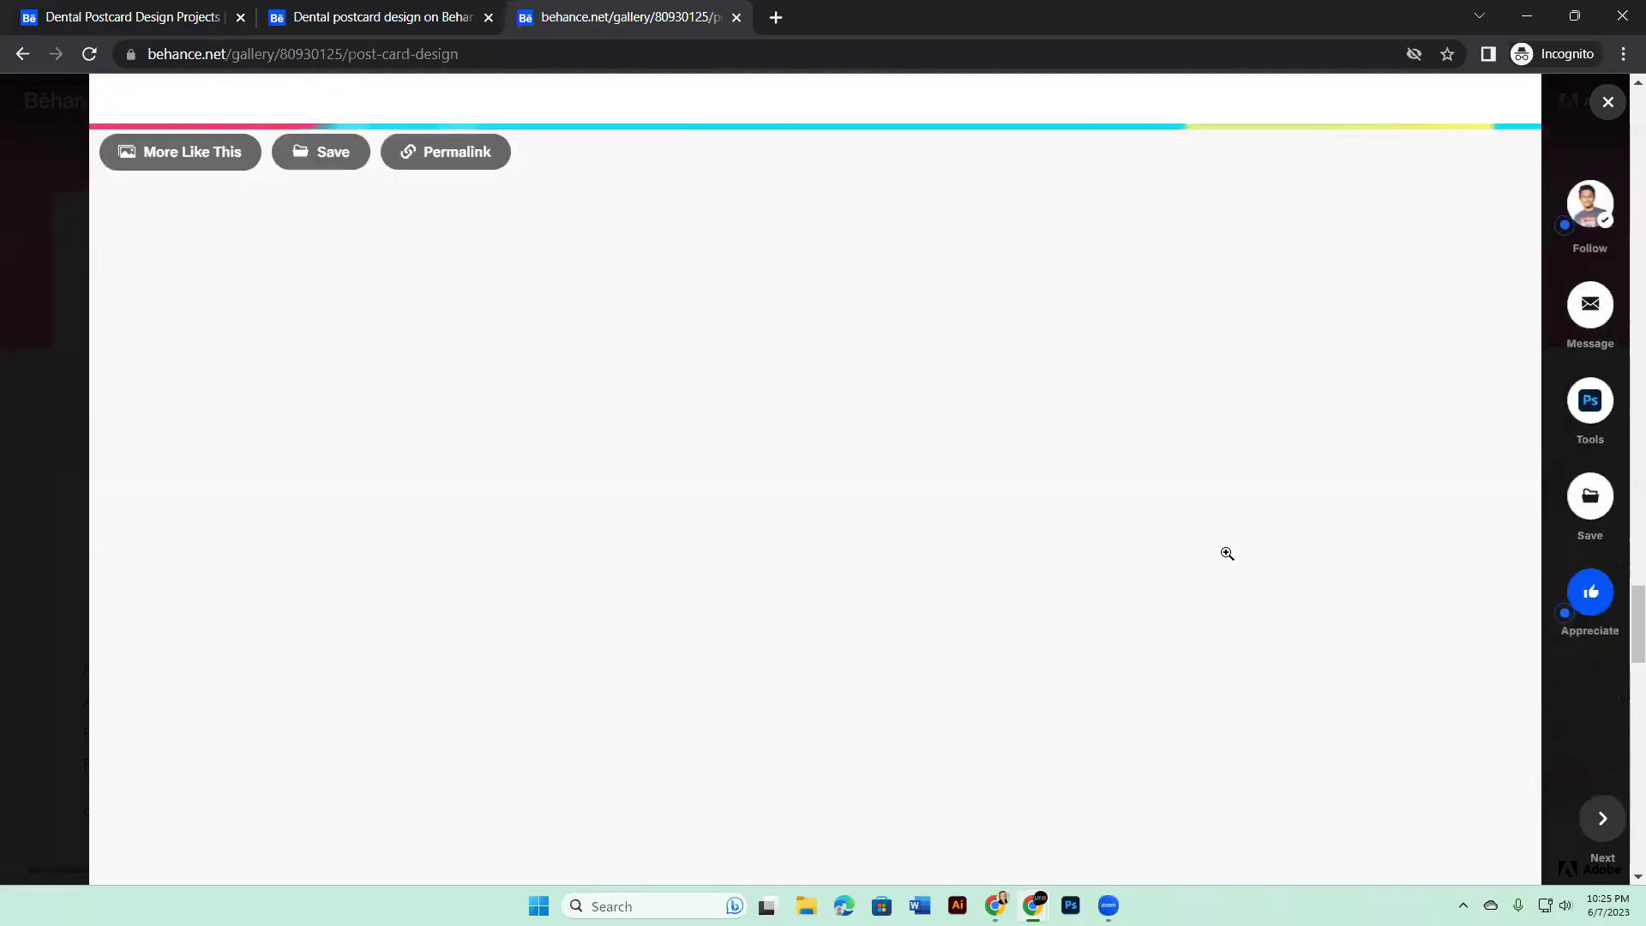
scroll(1227, 554, down, 5)
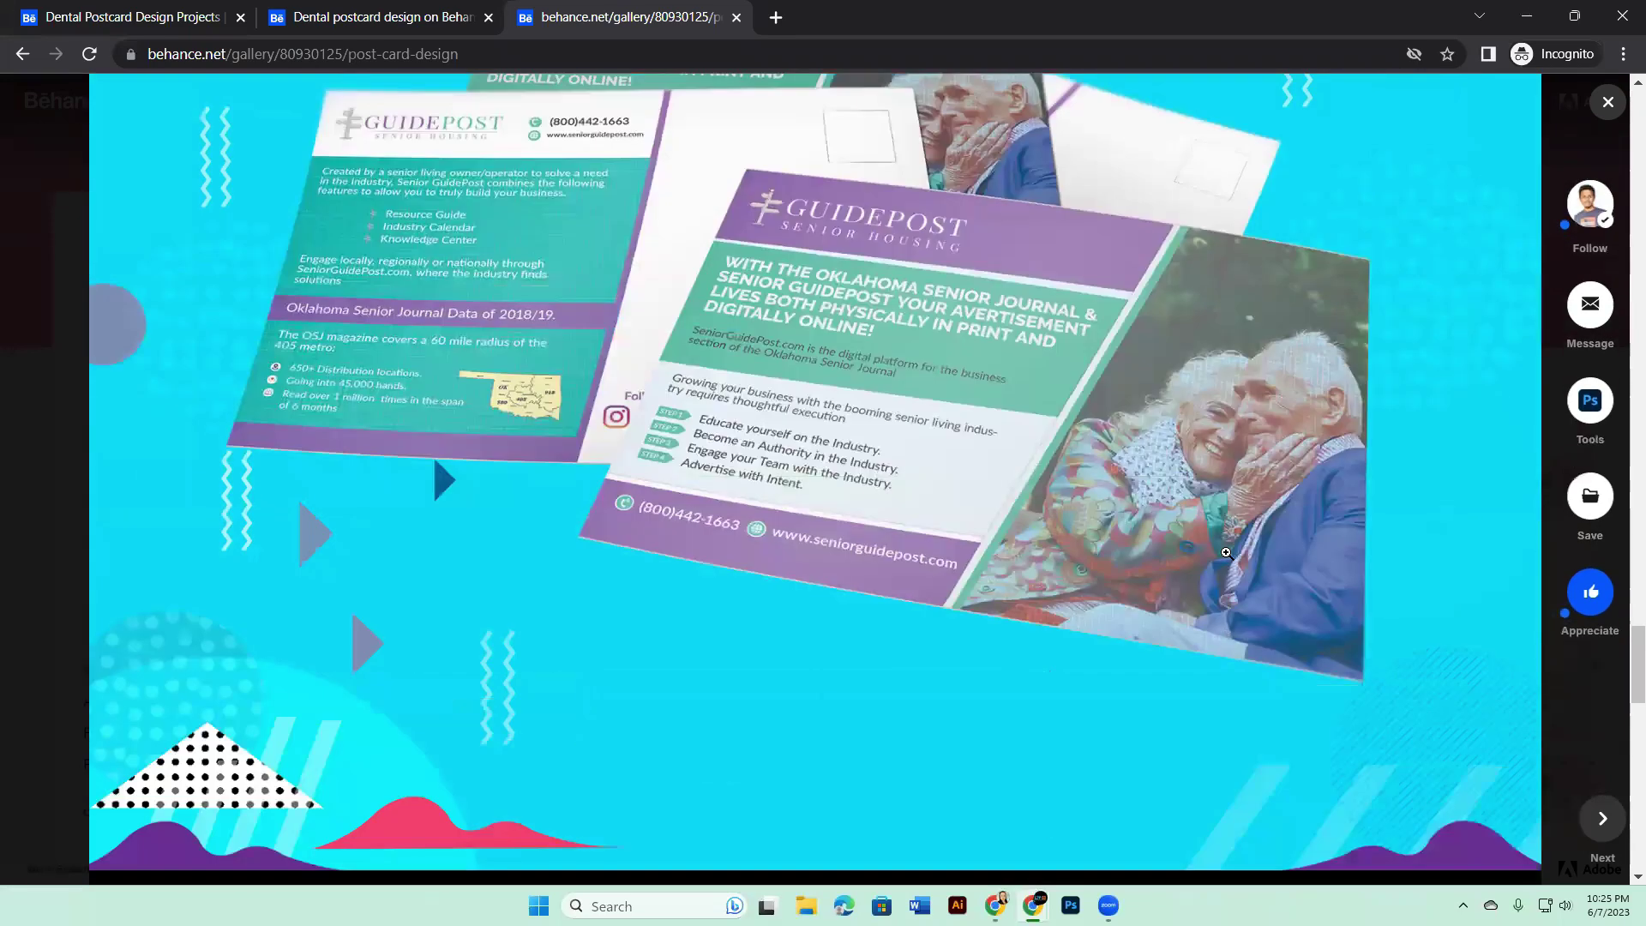
scroll(1226, 552, down, 4)
scroll(1226, 549, down, 3)
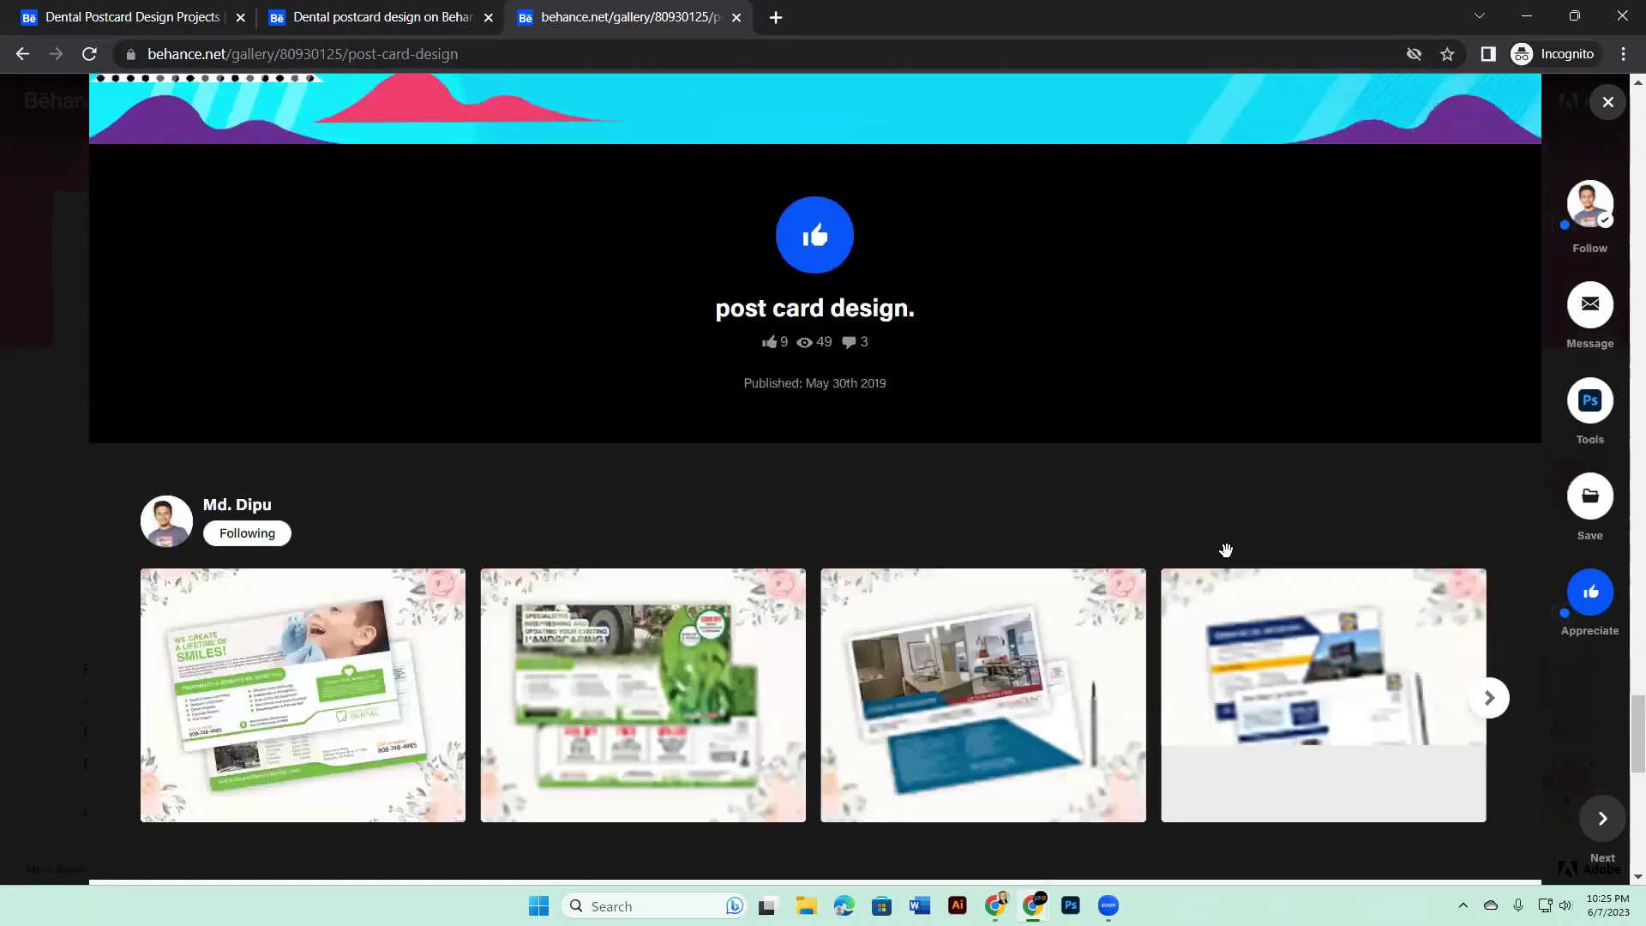
scroll(1226, 549, down, 3)
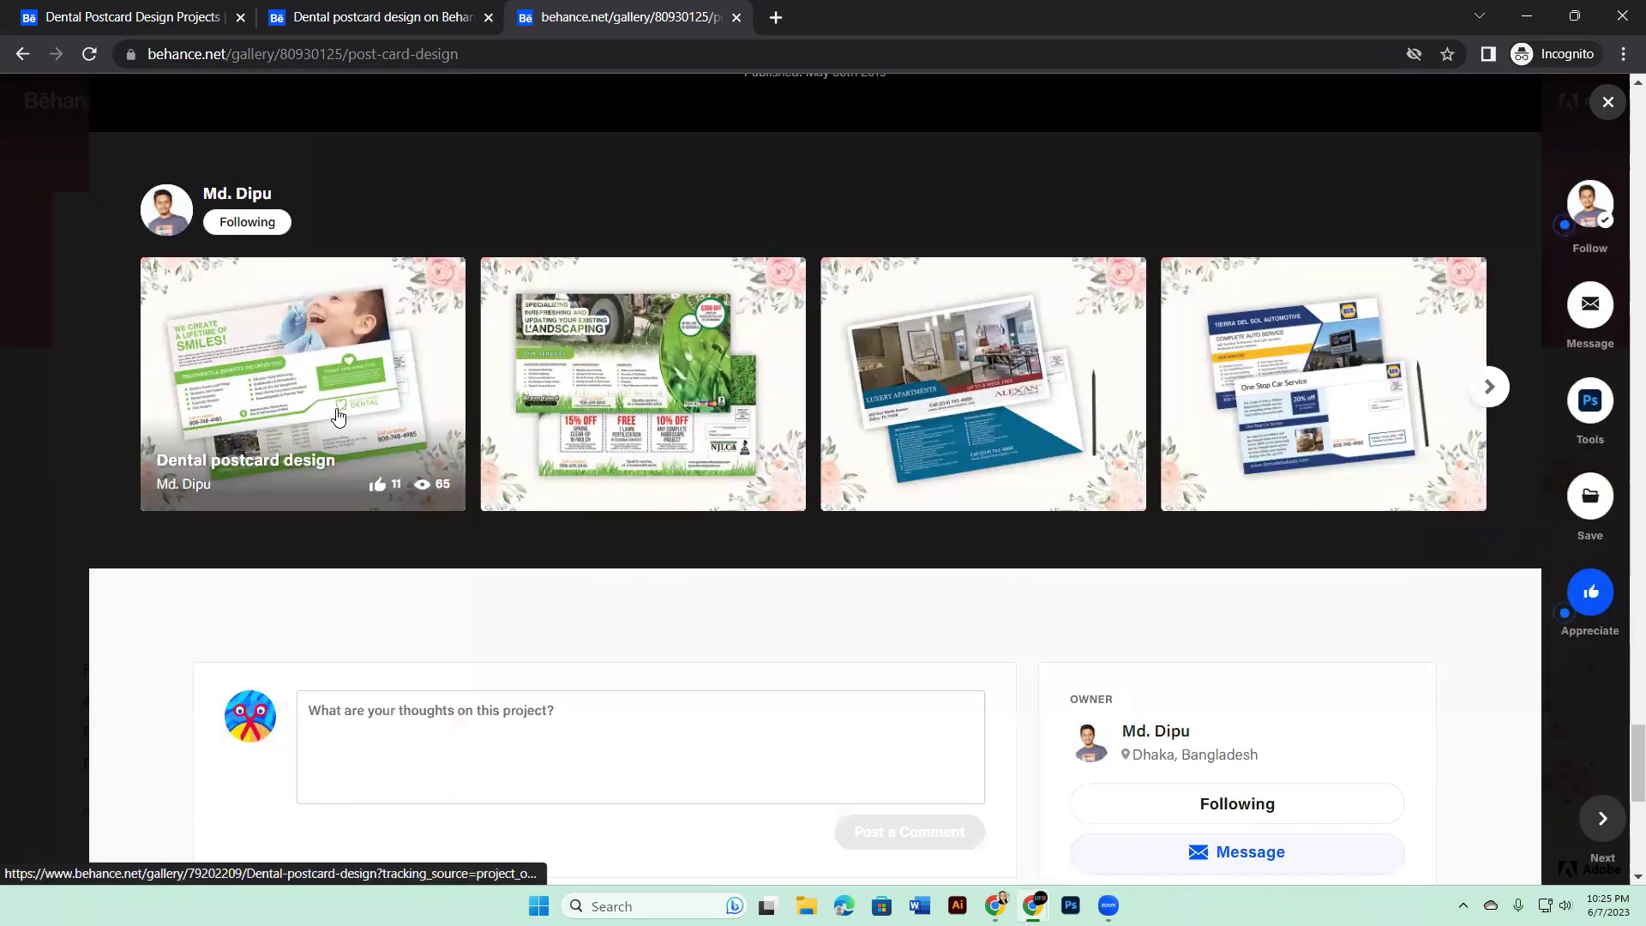
Open the Dental postcard design project and scroll through its images
click(339, 416)
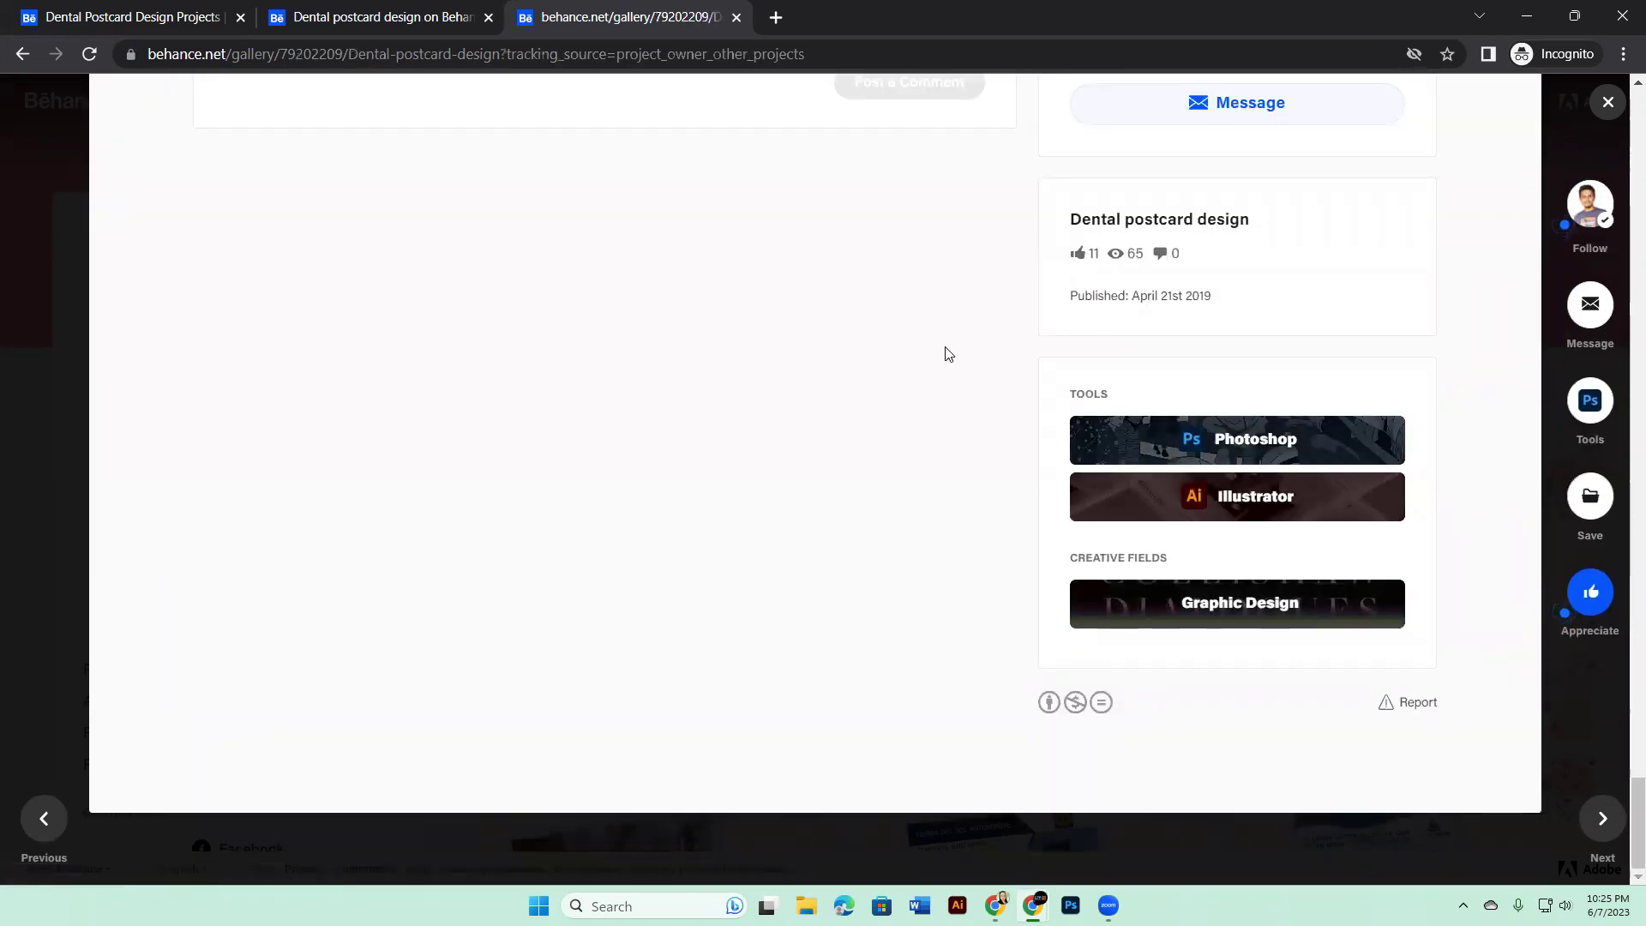
scroll(823, 455, up, 5)
scroll(806, 459, up, 5)
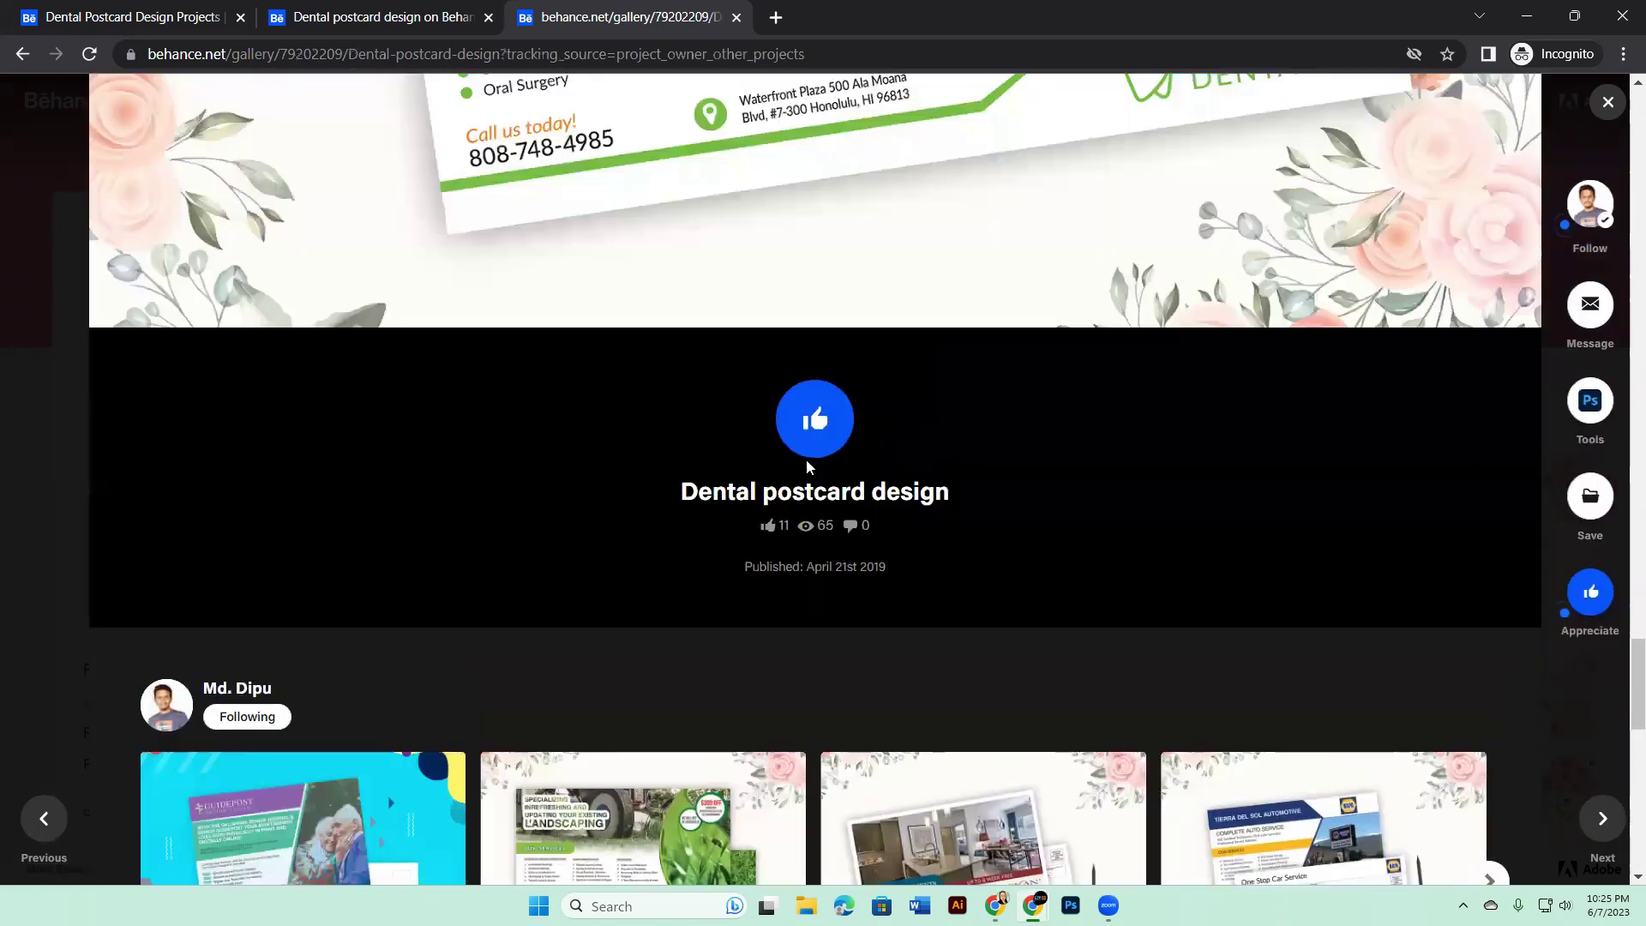
scroll(857, 476, up, 5)
scroll(863, 485, up, 5)
scroll(883, 485, up, 5)
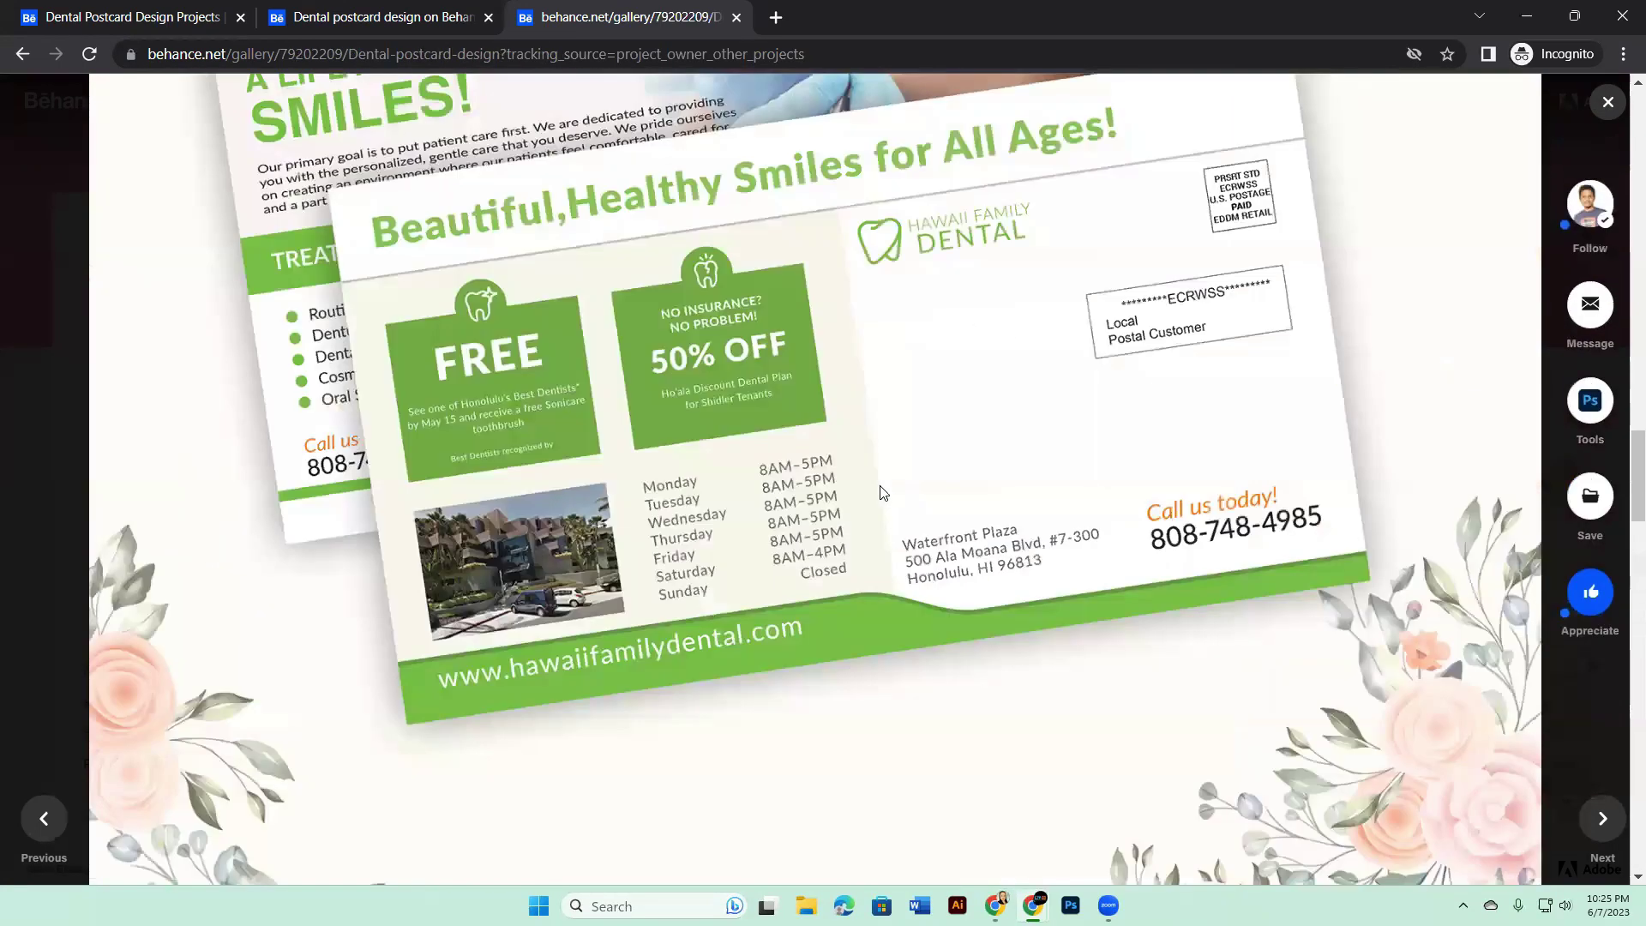
scroll(896, 485, up, 5)
scroll(909, 484, up, 5)
scroll(919, 480, up, 5)
scroll(919, 480, up, 2)
mouse_move(815, 540)
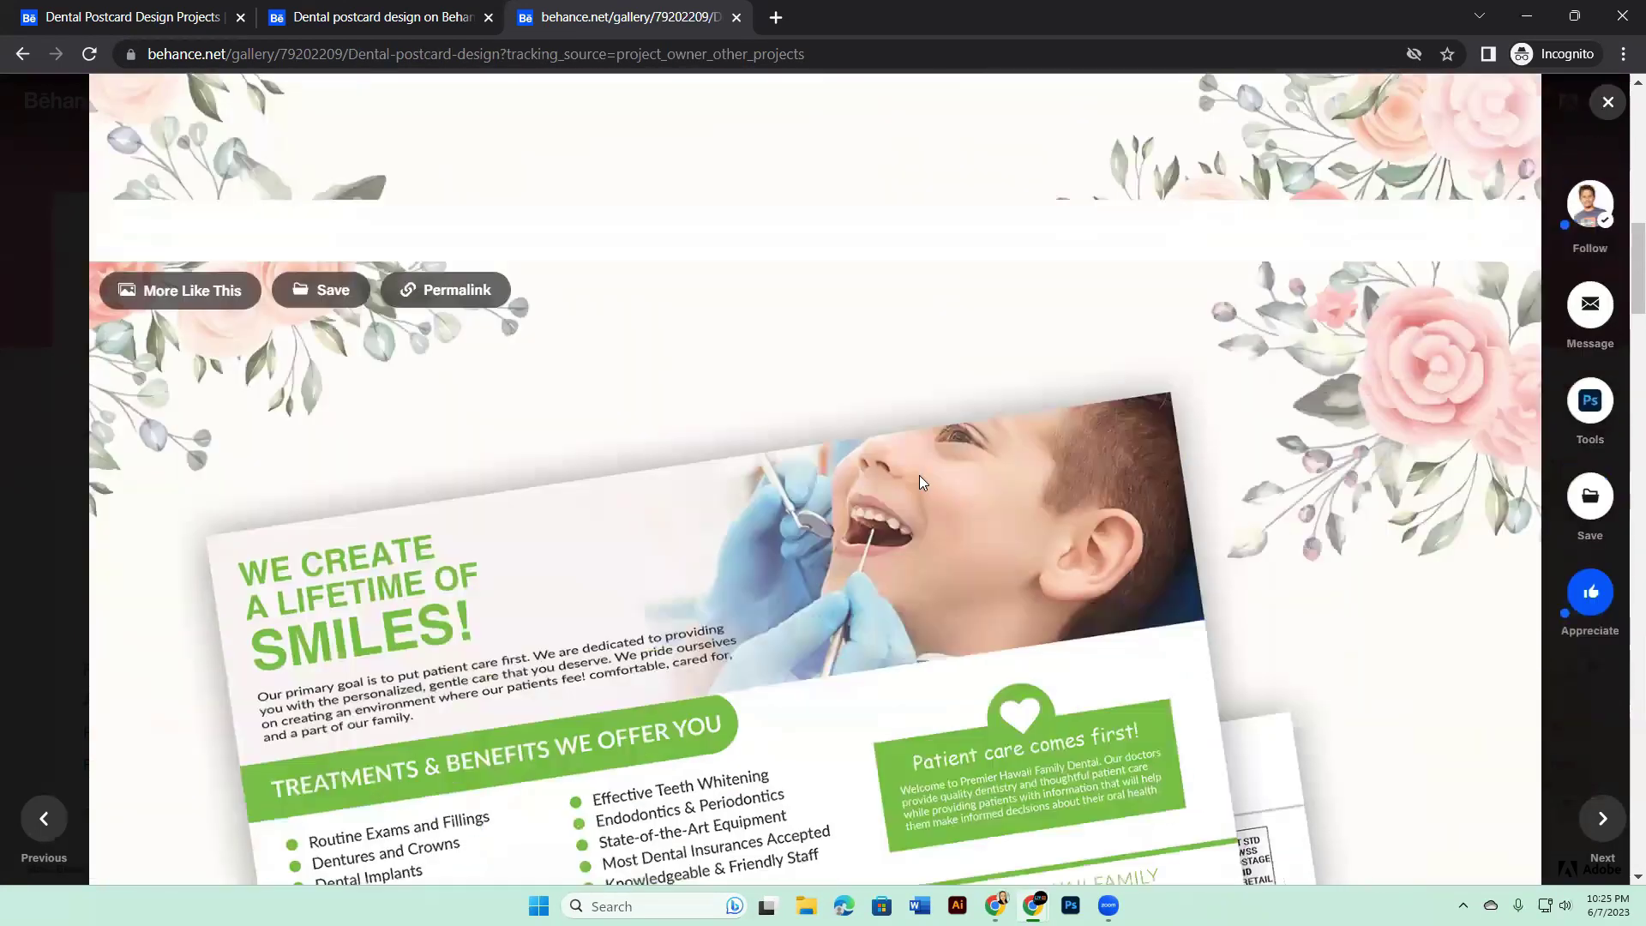
scroll(919, 481, up, 1)
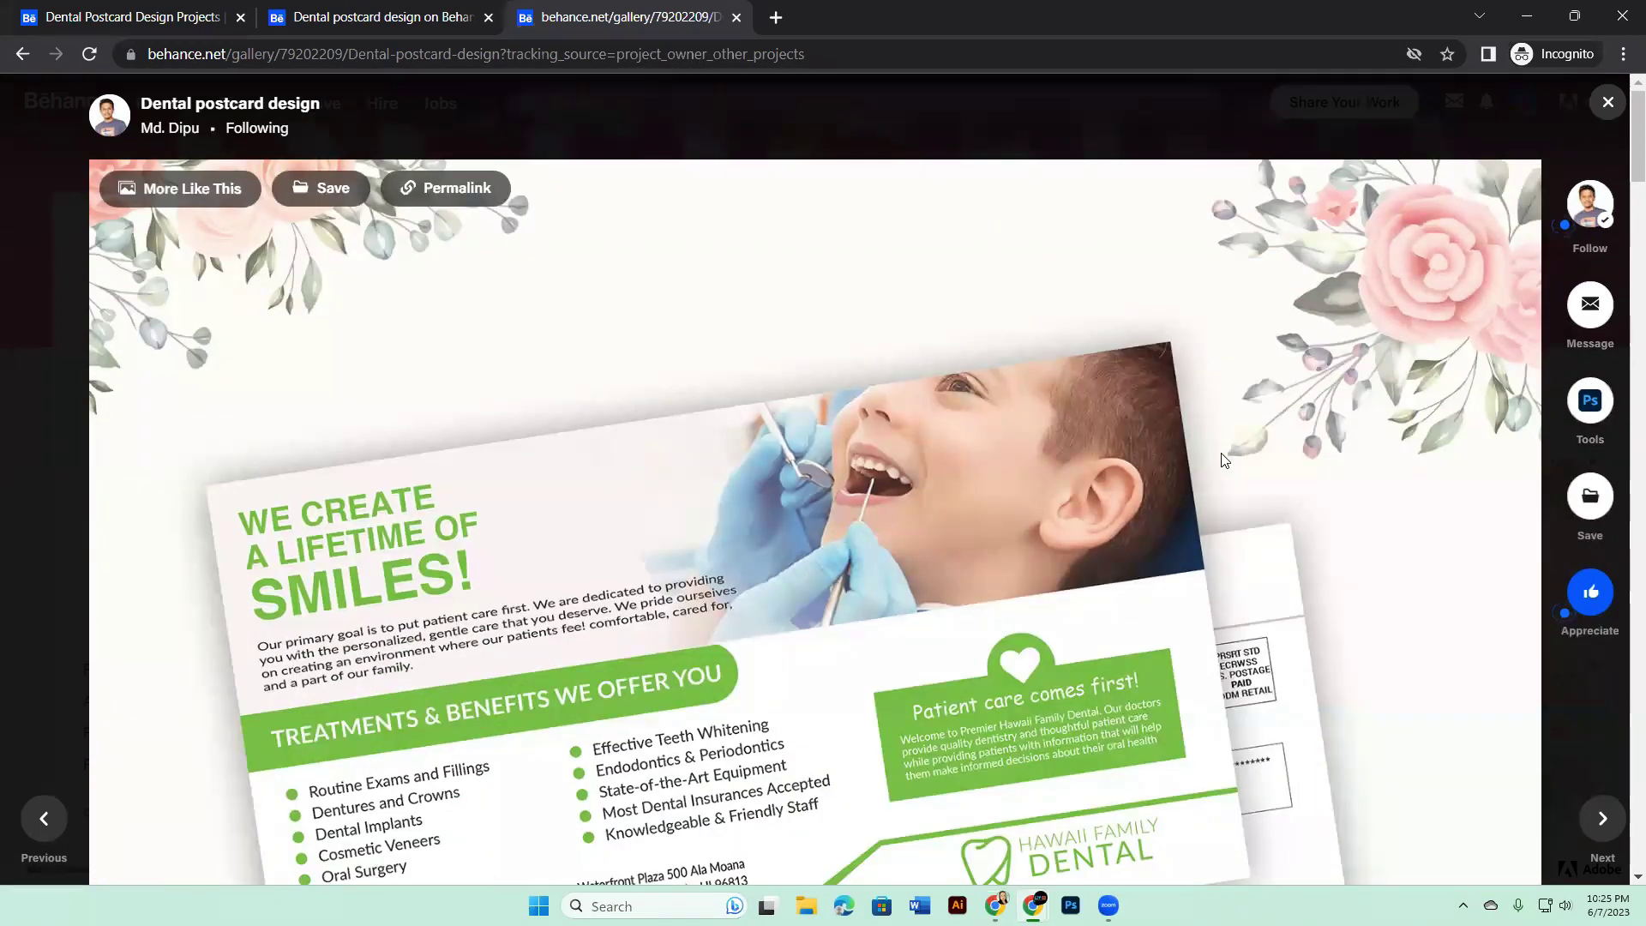
scroll(1221, 453, down, 5)
scroll(1221, 453, down, 5)
scroll(1221, 452, down, 5)
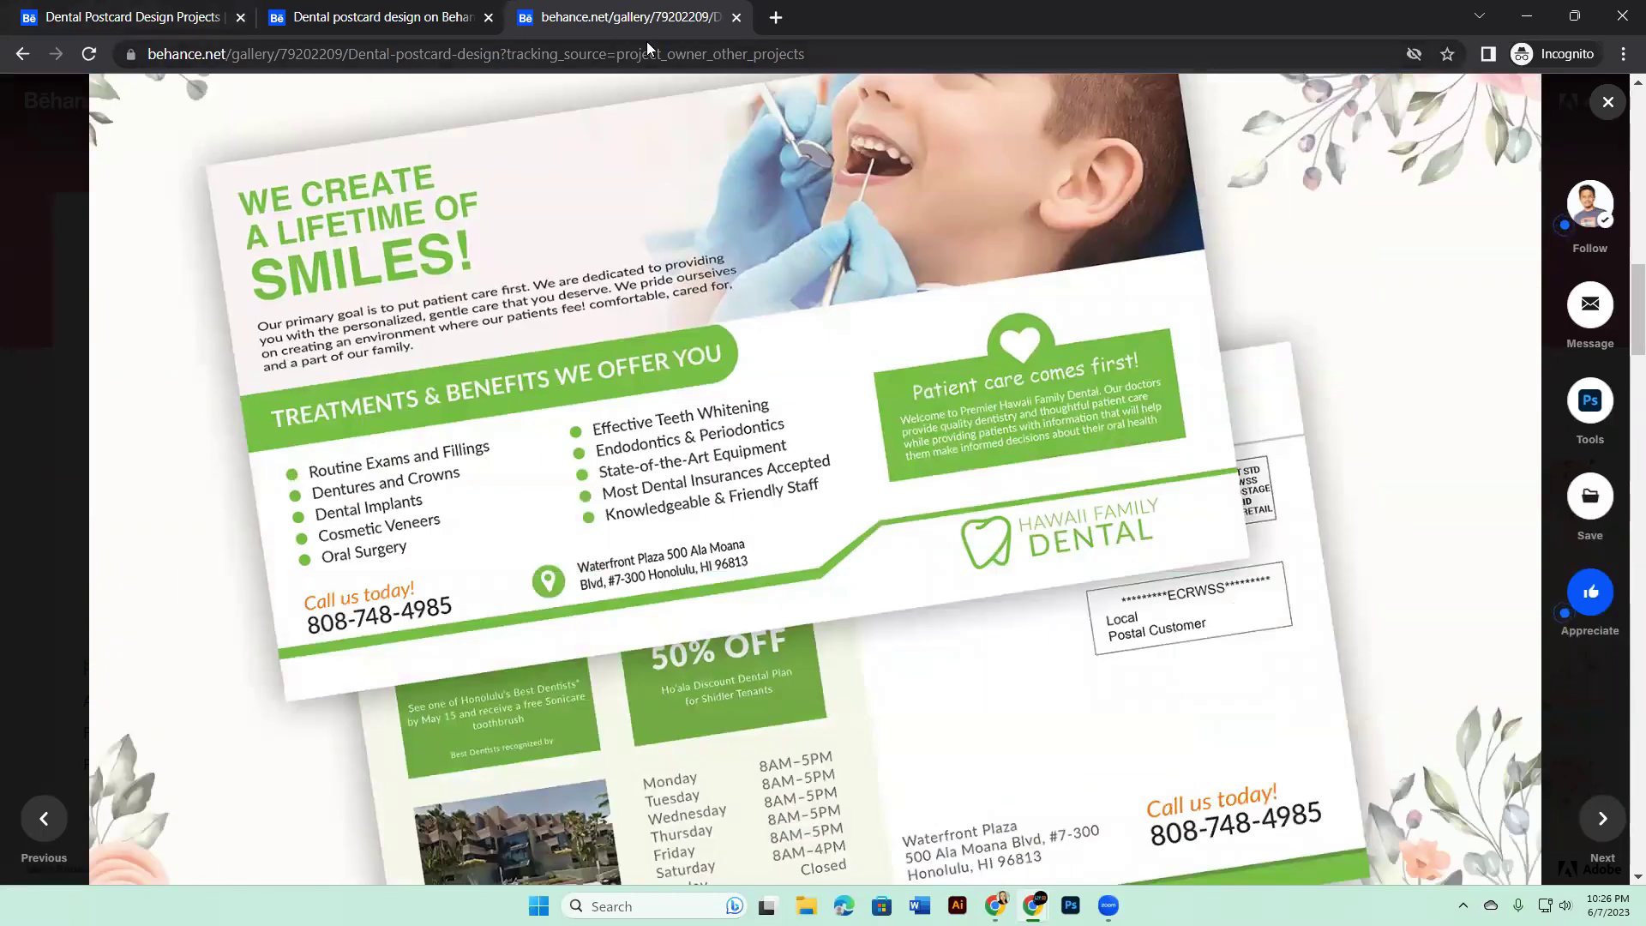
Close the third project tab, browse the remaining project, then close the second tab
click(736, 17)
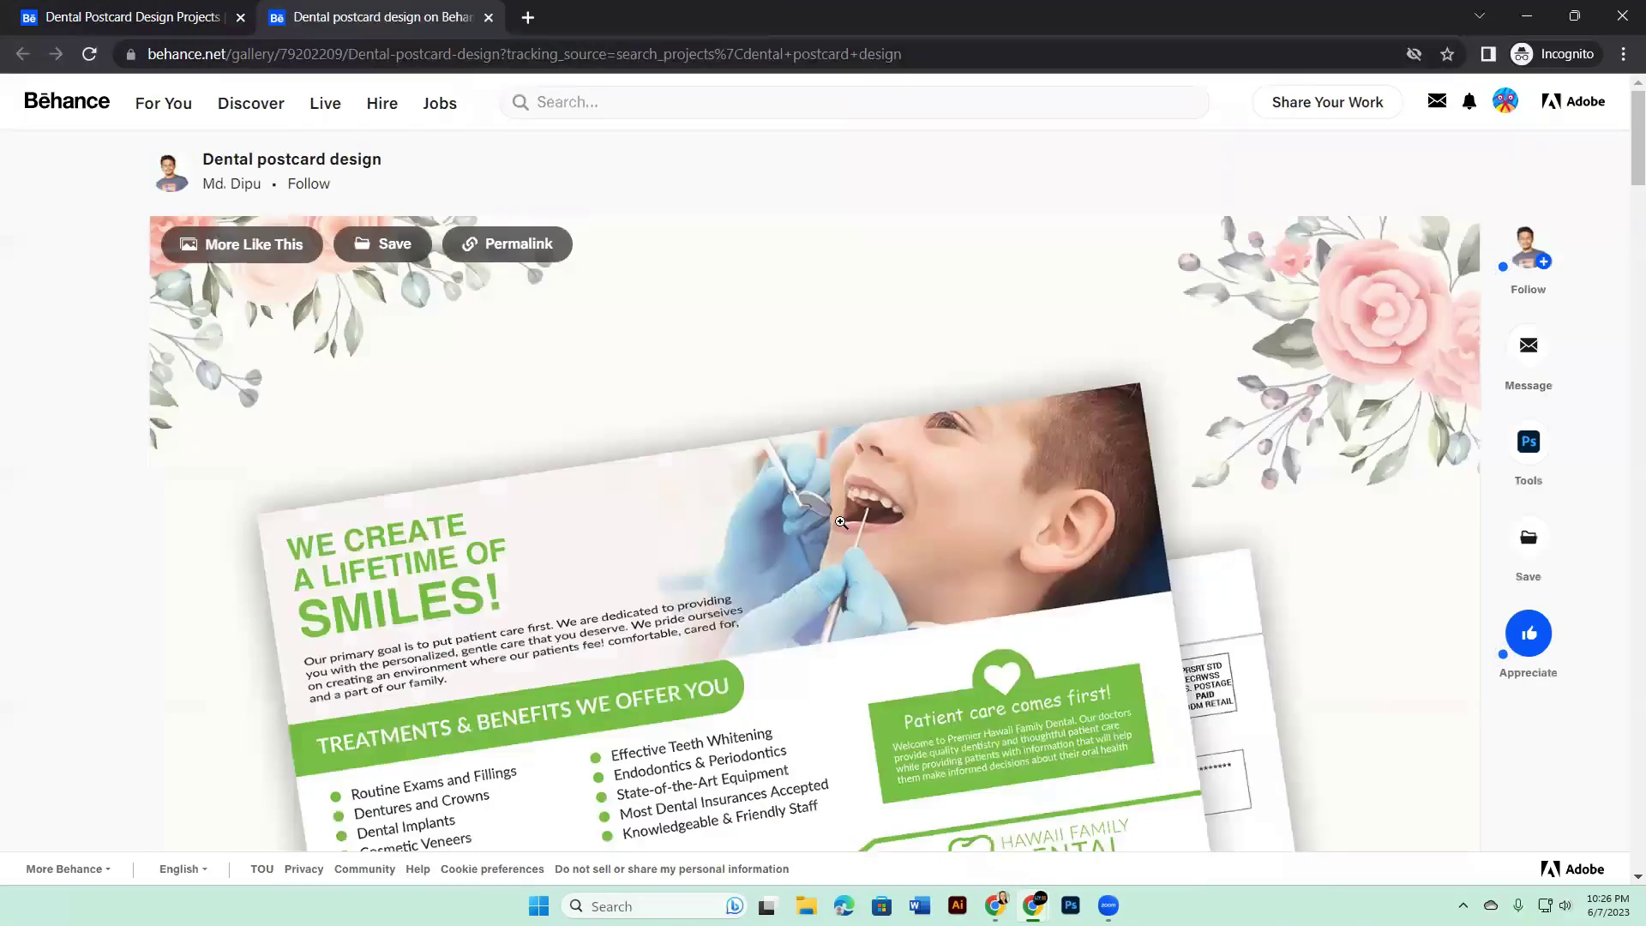
scroll(842, 522, down, 6)
scroll(841, 524, down, 5)
scroll(841, 524, down, 2)
scroll(841, 526, down, 5)
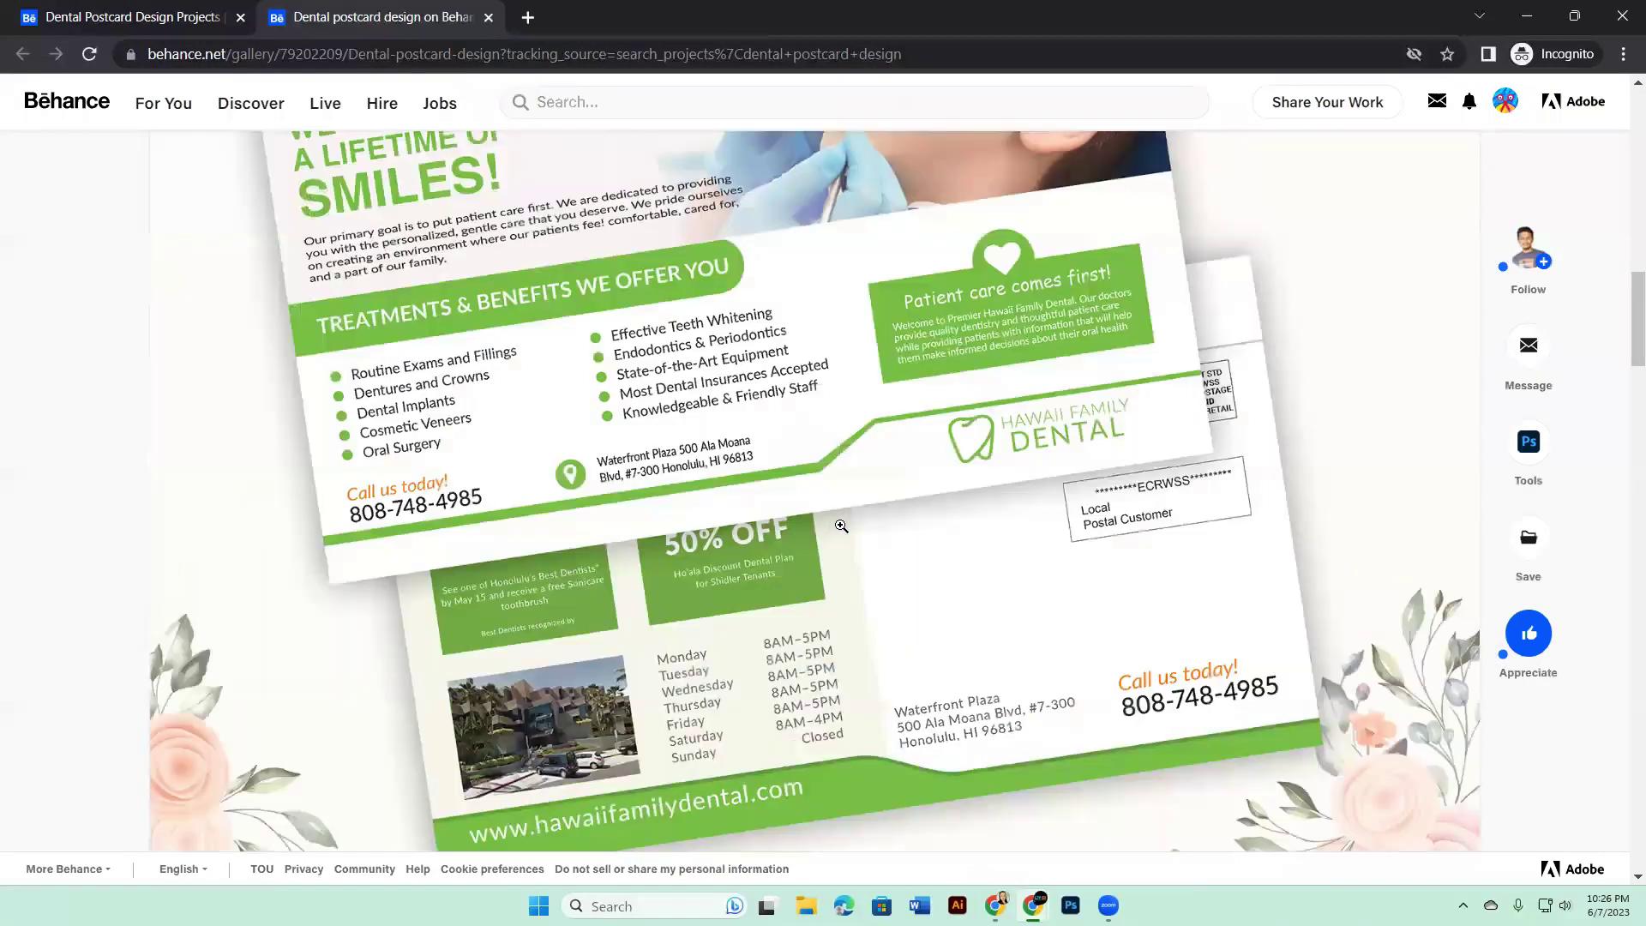
scroll(842, 526, down, 6)
scroll(841, 532, down, 2)
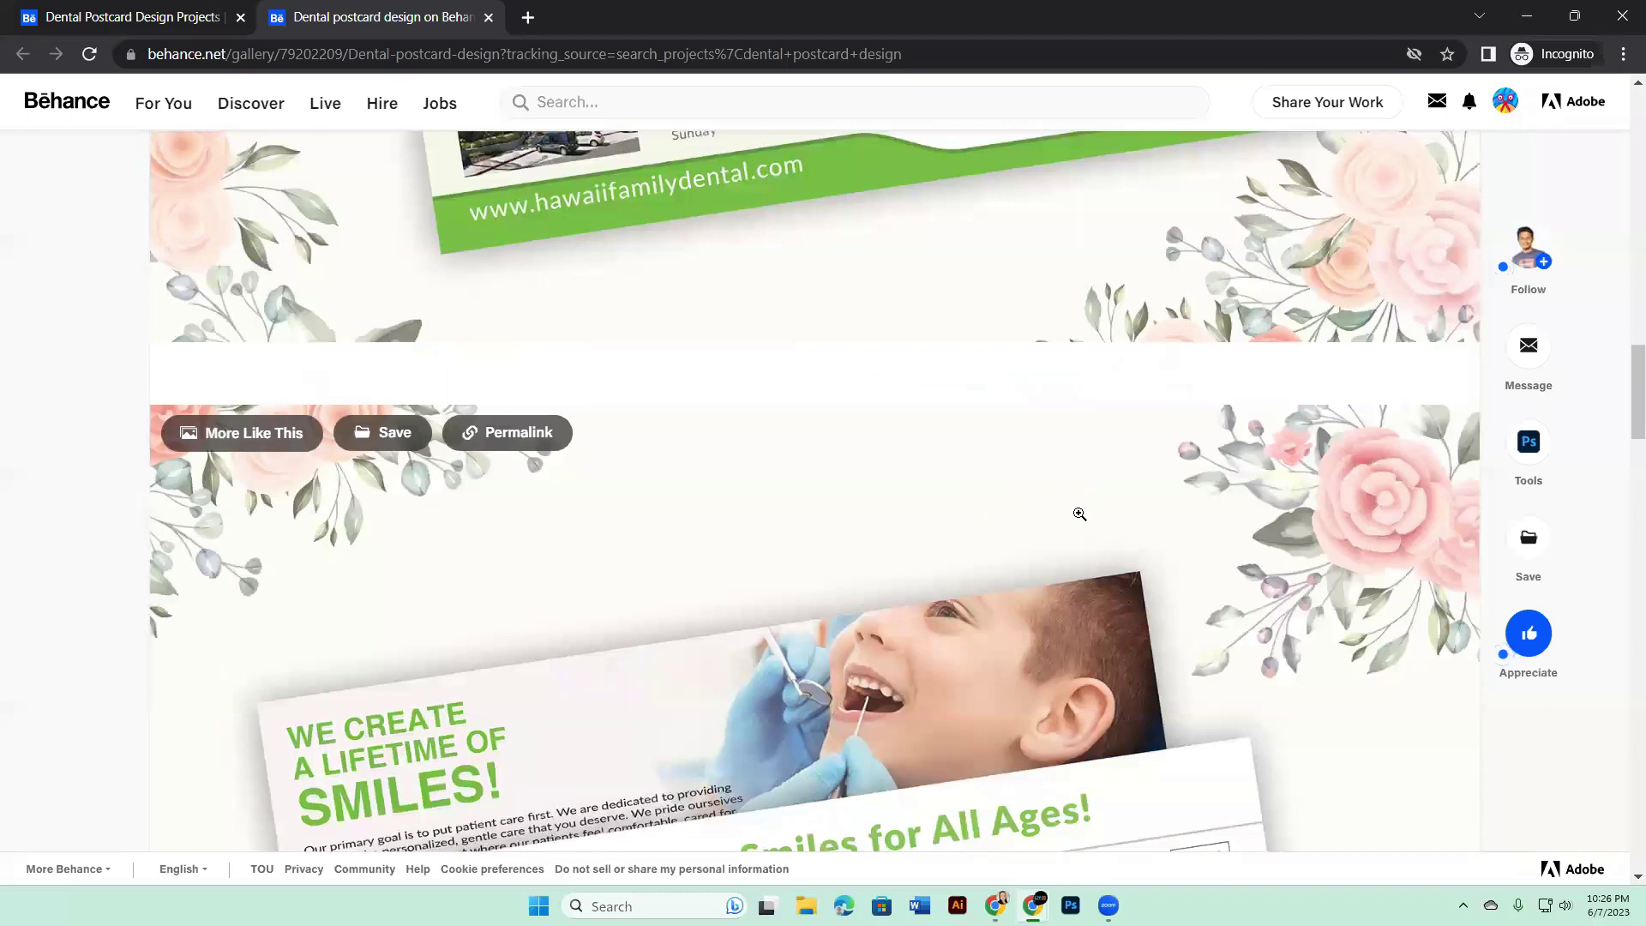
scroll(1077, 515, down, 6)
scroll(1050, 515, up, 10)
scroll(951, 522, up, 8)
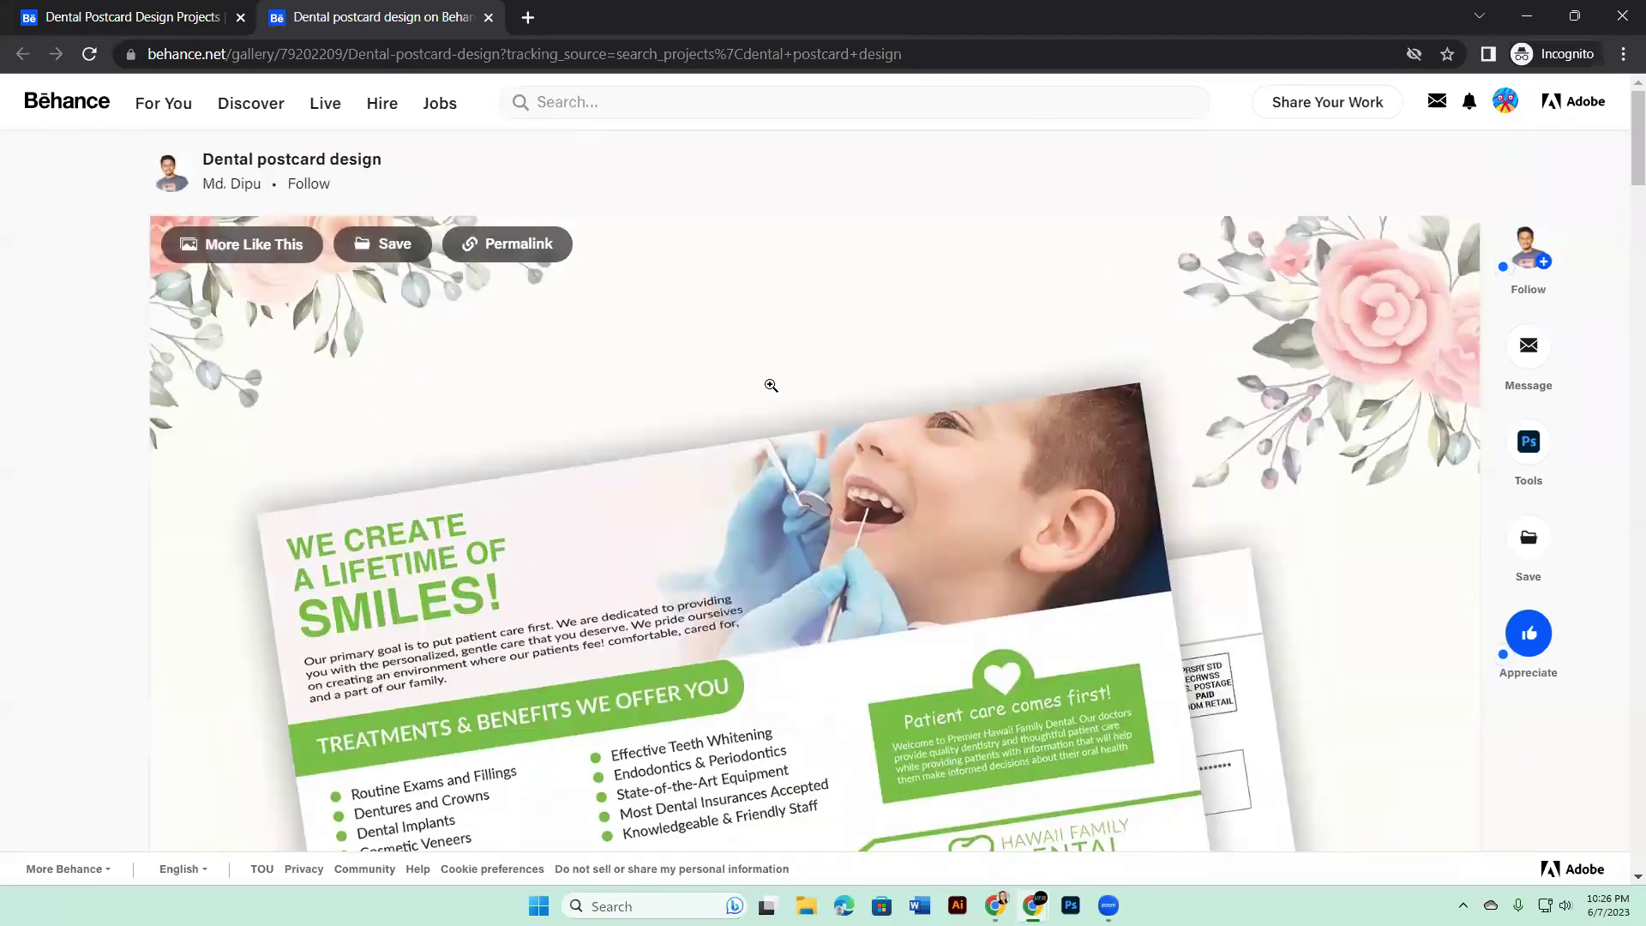
click(487, 18)
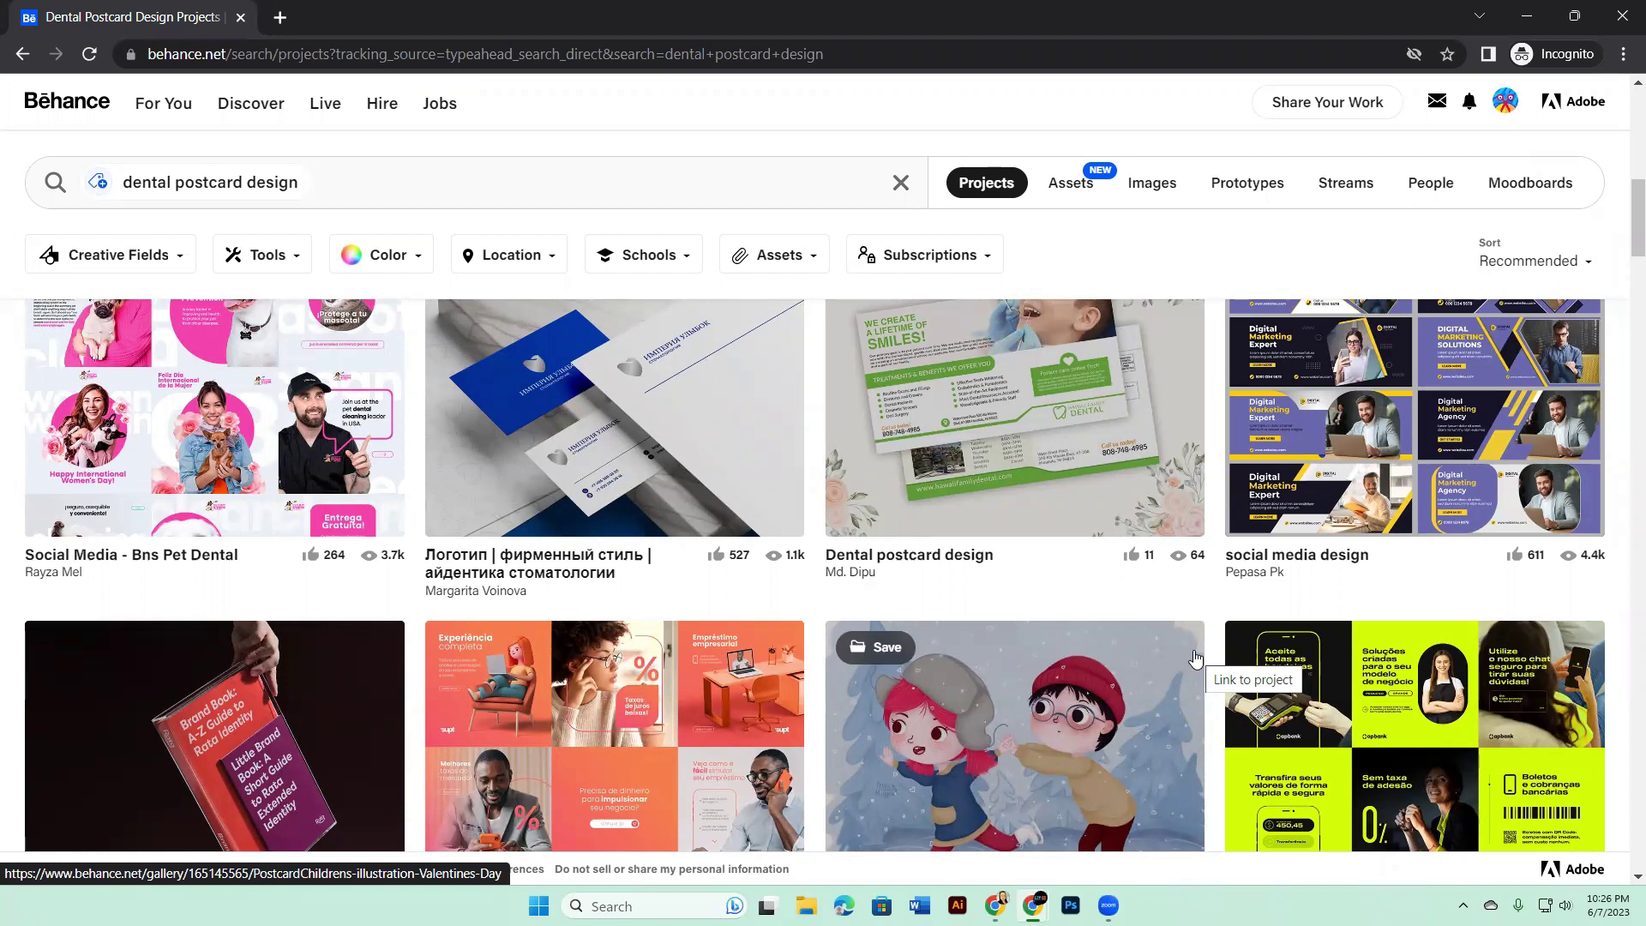
click(177, 256)
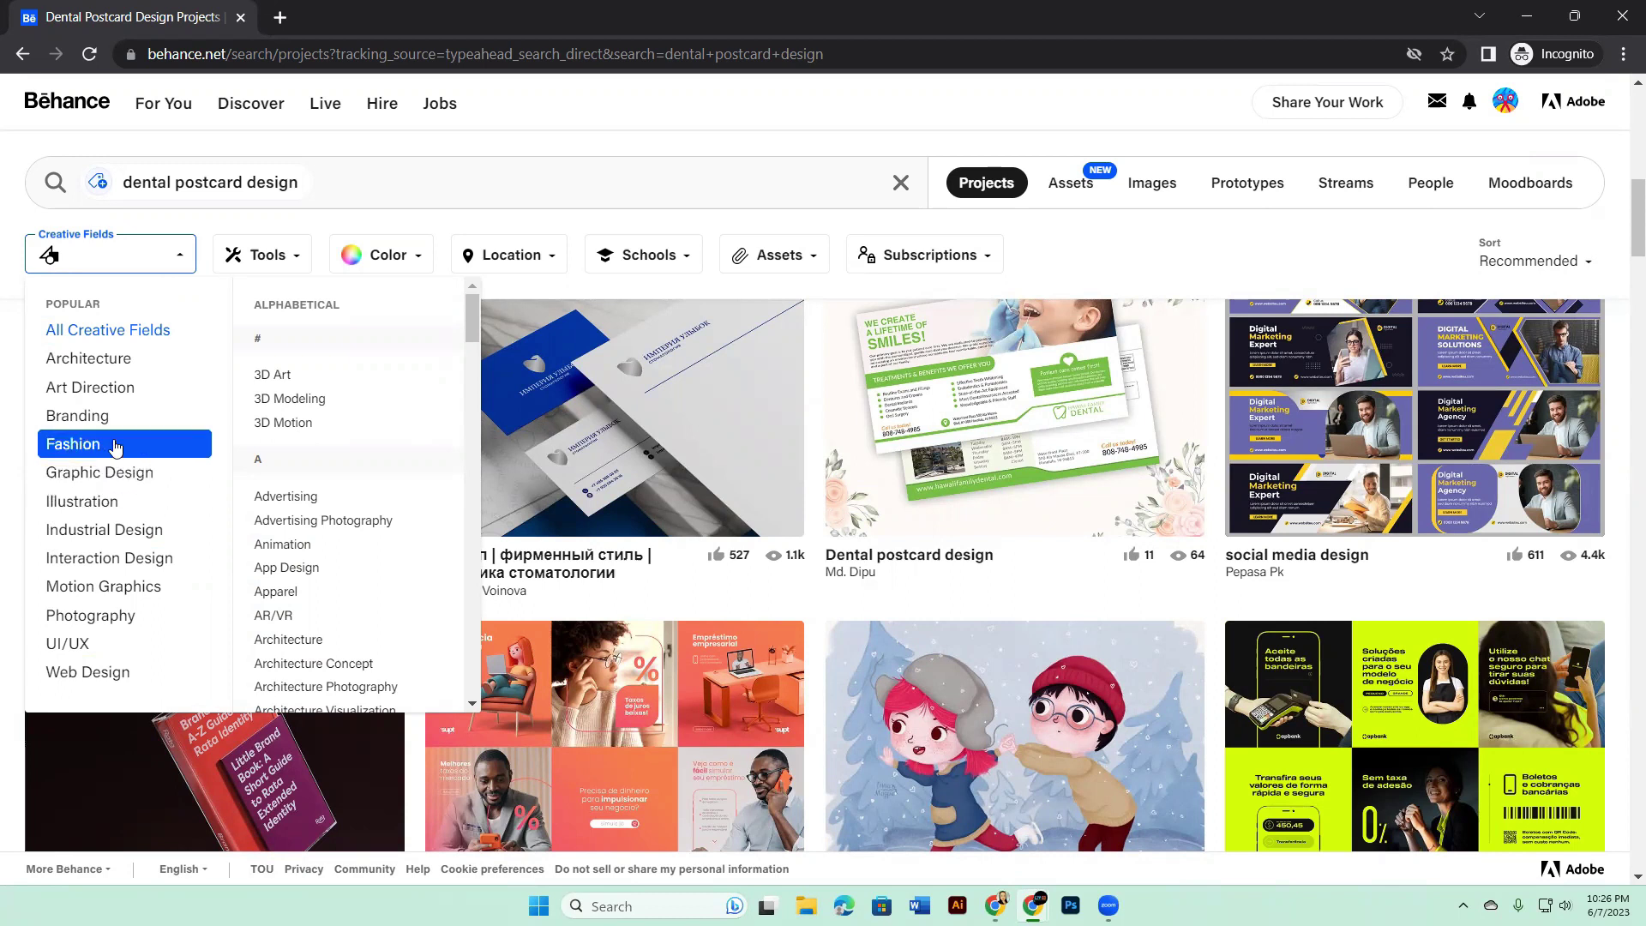
scroll(121, 502, down, 3)
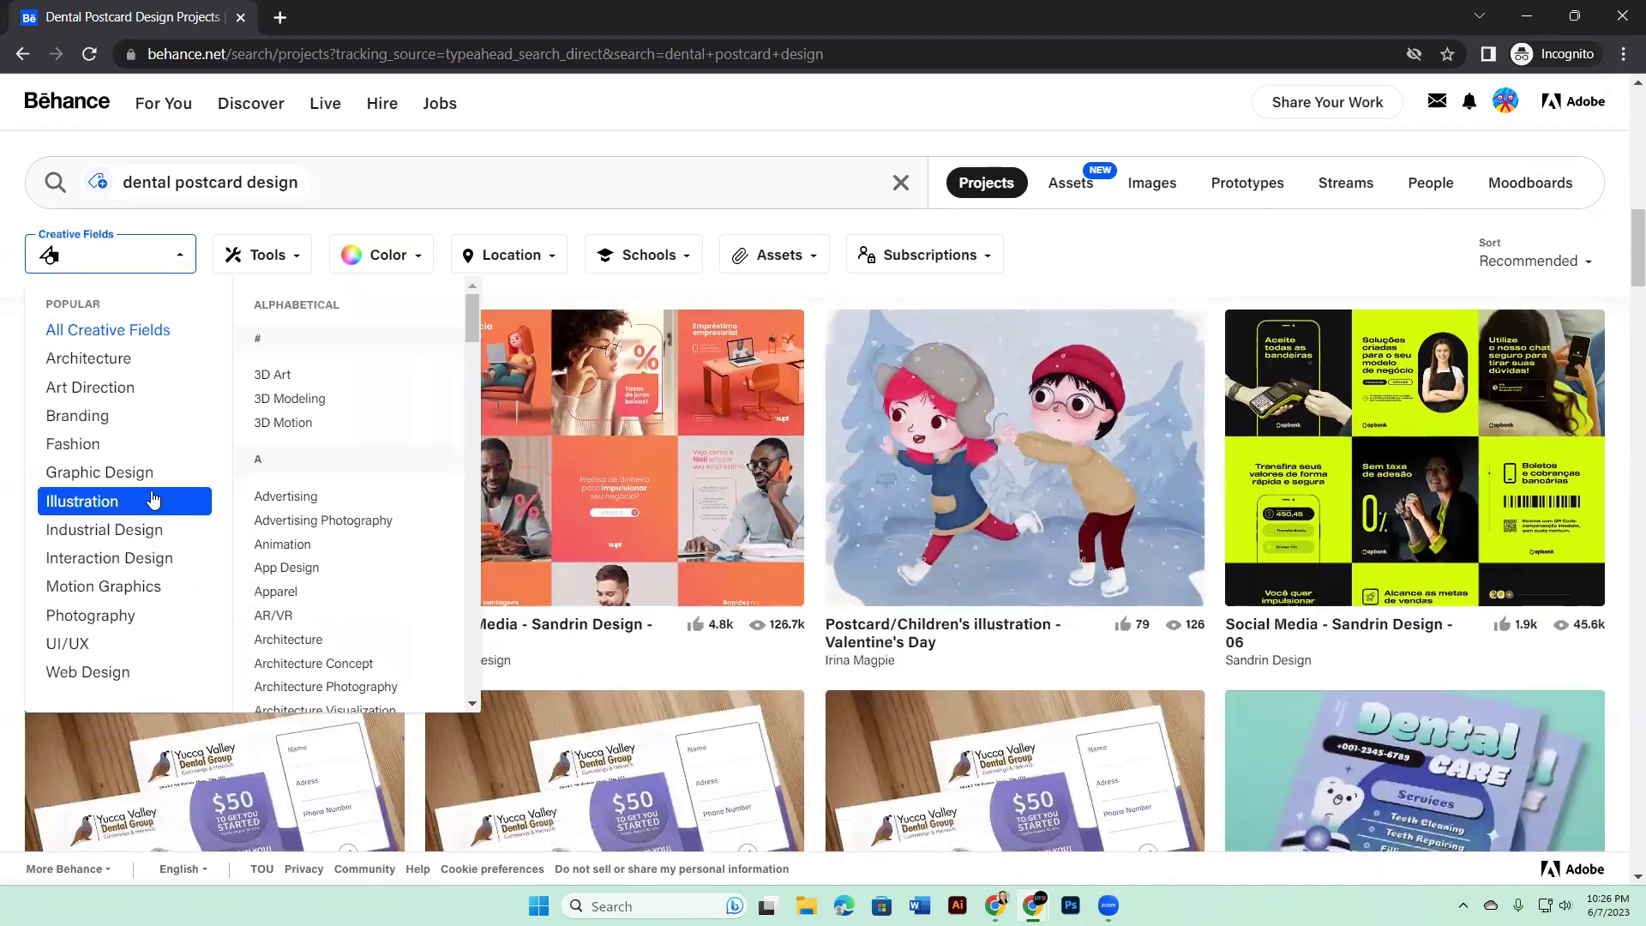
mouse_move(473, 310)
mouse_down()
mouse_move(454, 549)
mouse_move(454, 295)
mouse_up()
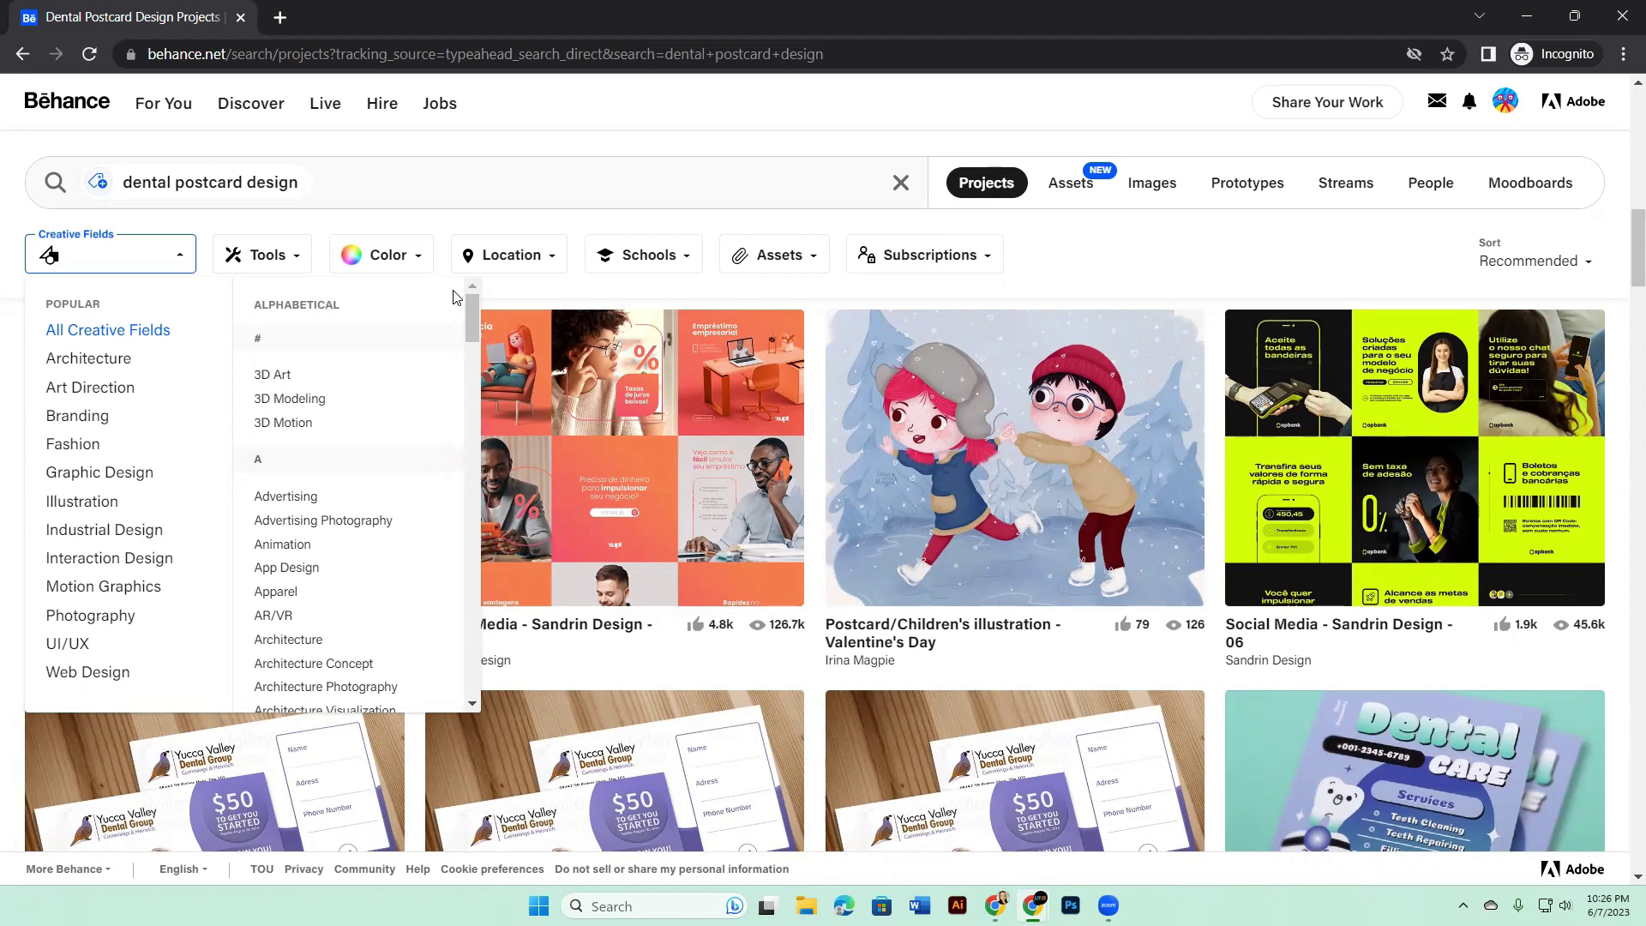
click(667, 133)
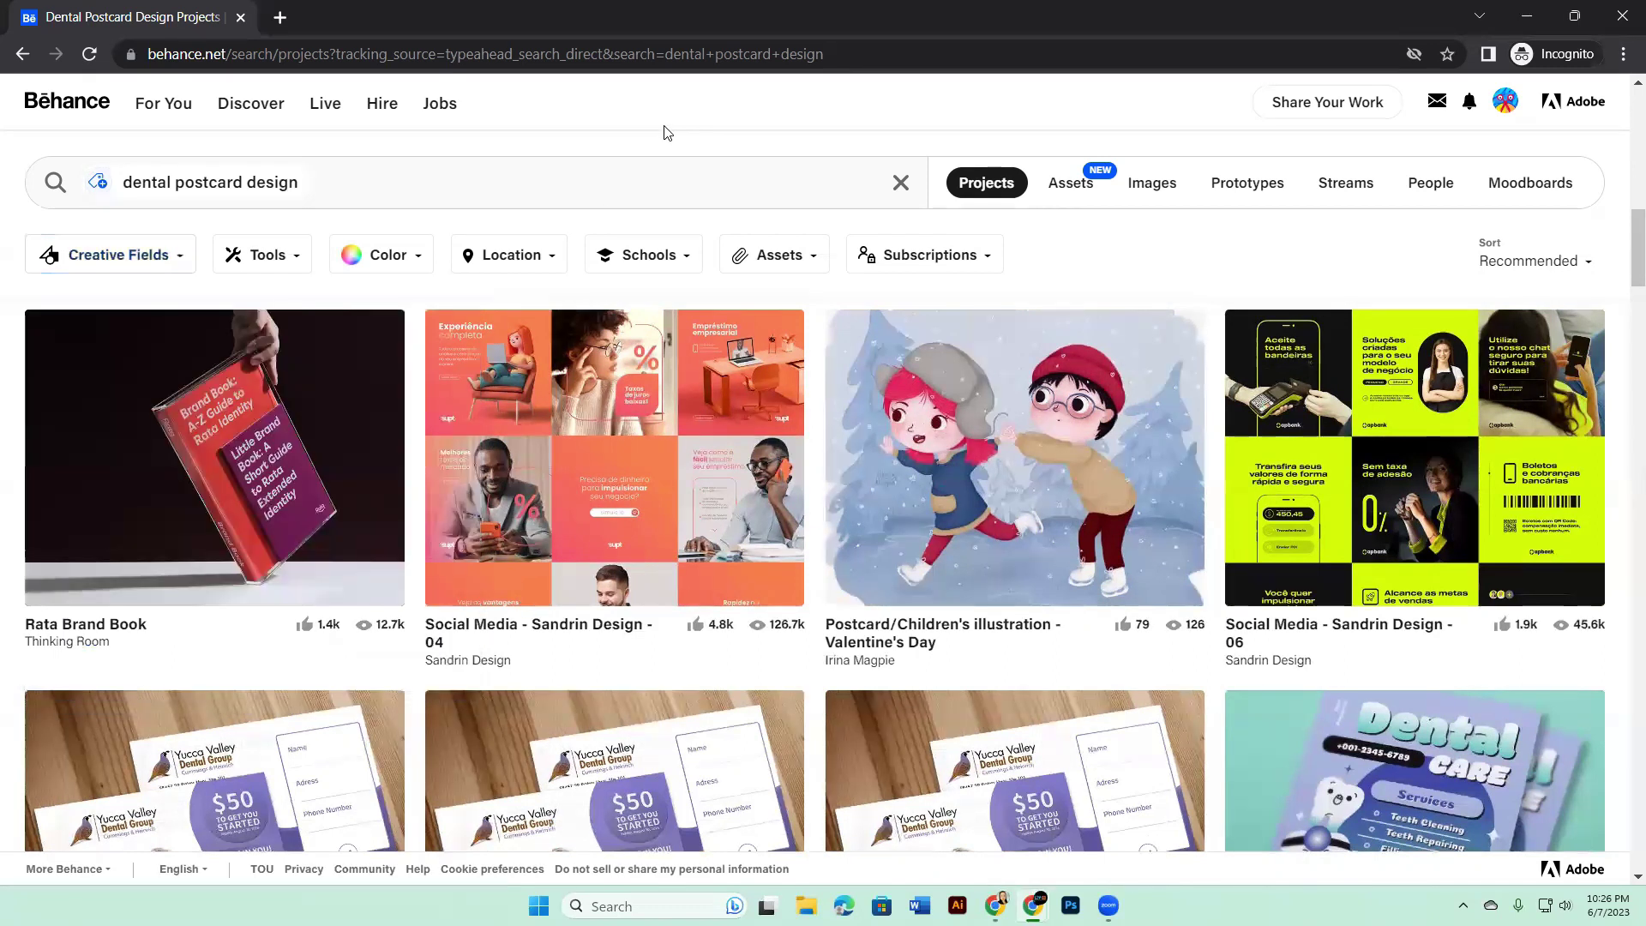
Apply a location filter of United States, Arizona to the results
click(552, 259)
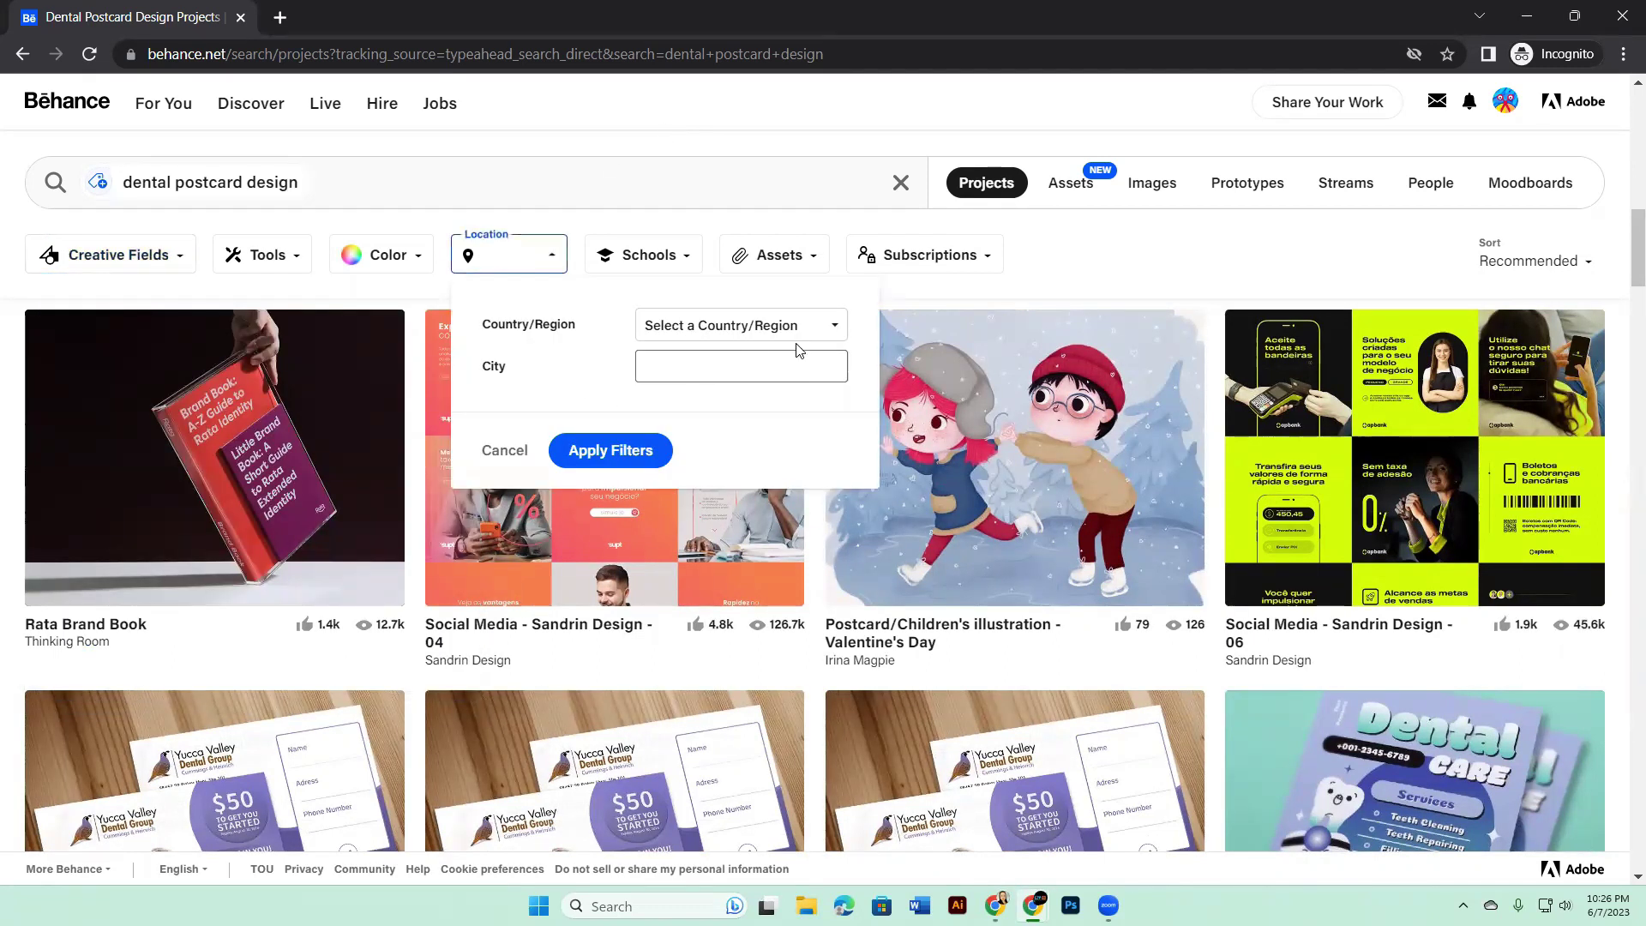
click(835, 327)
click(716, 400)
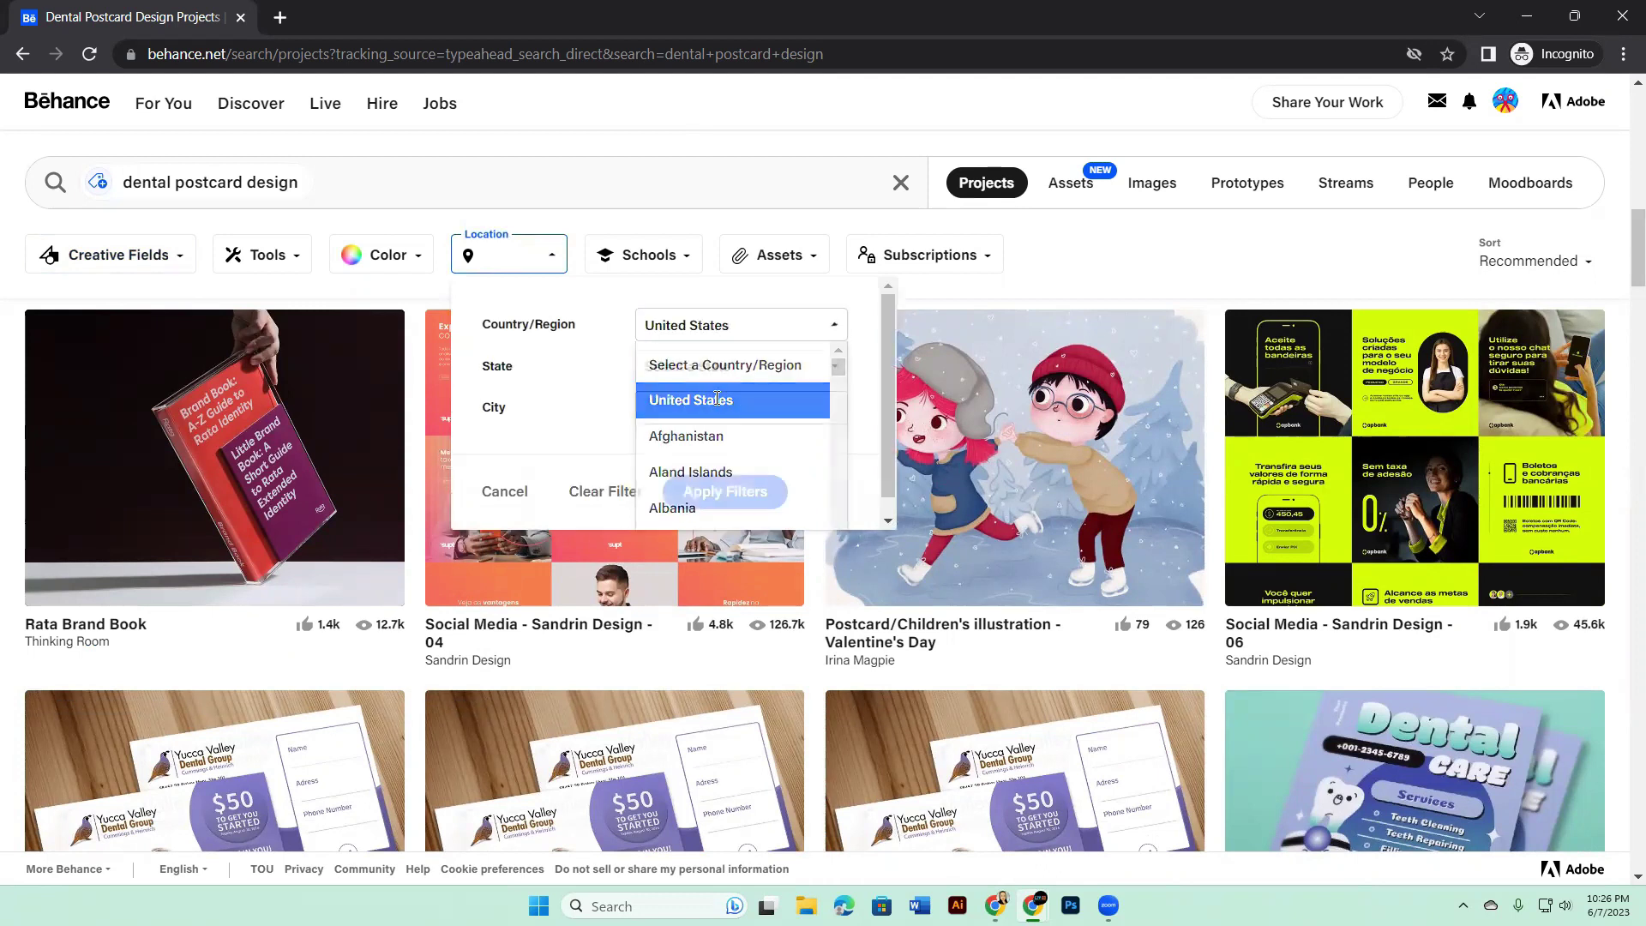
click(836, 368)
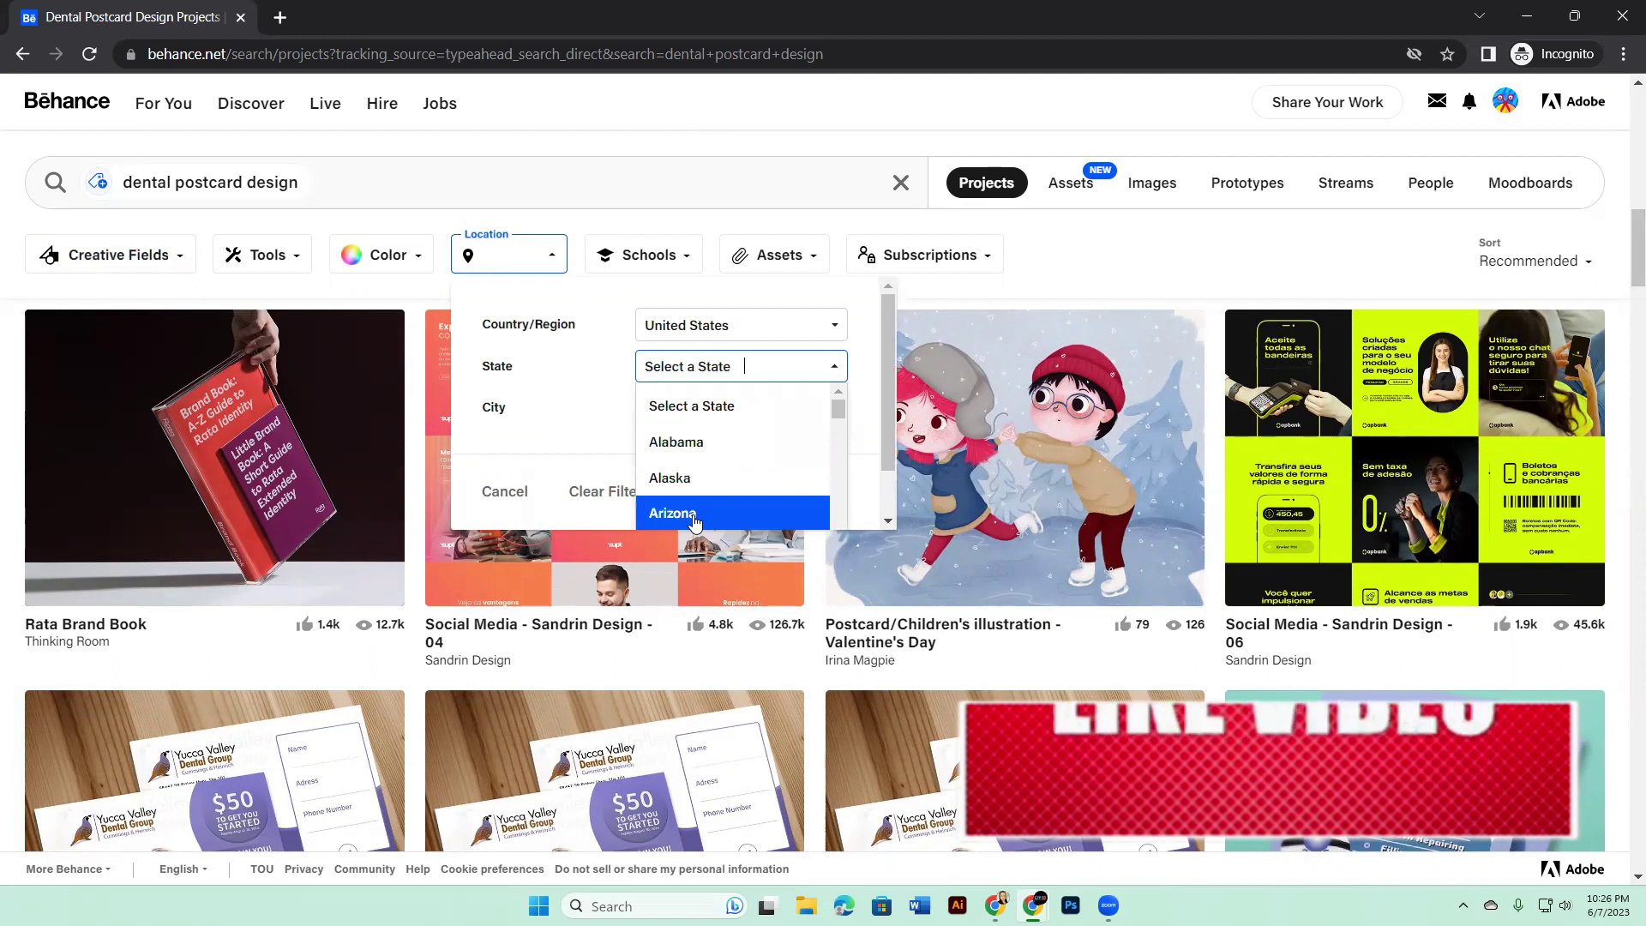
click(724, 513)
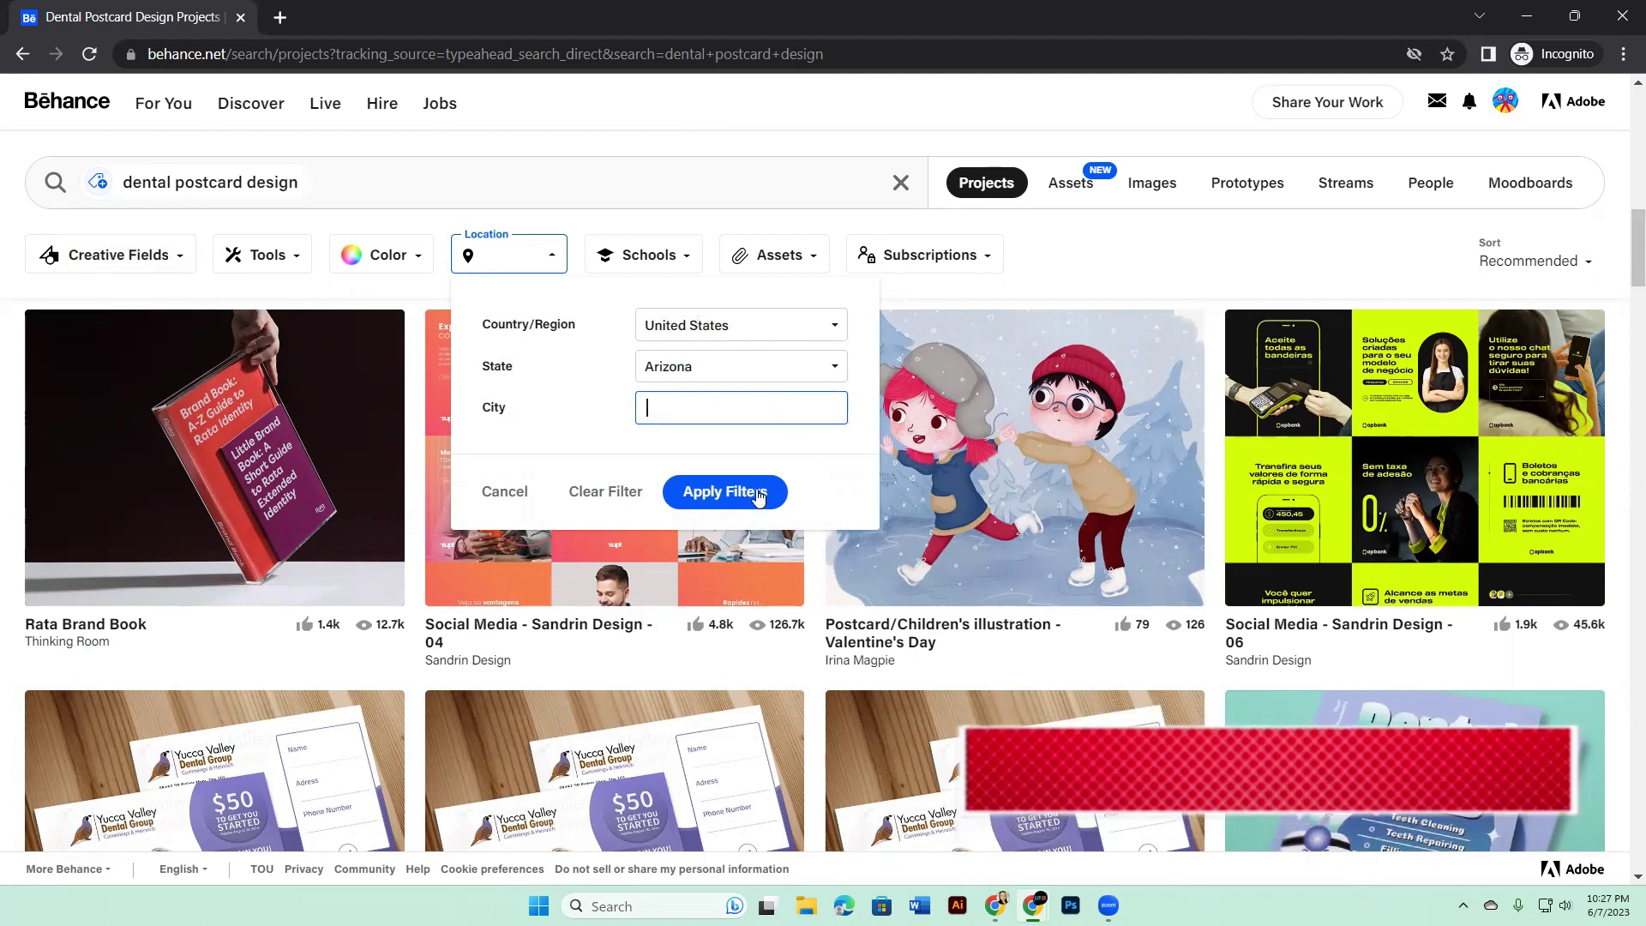
click(726, 492)
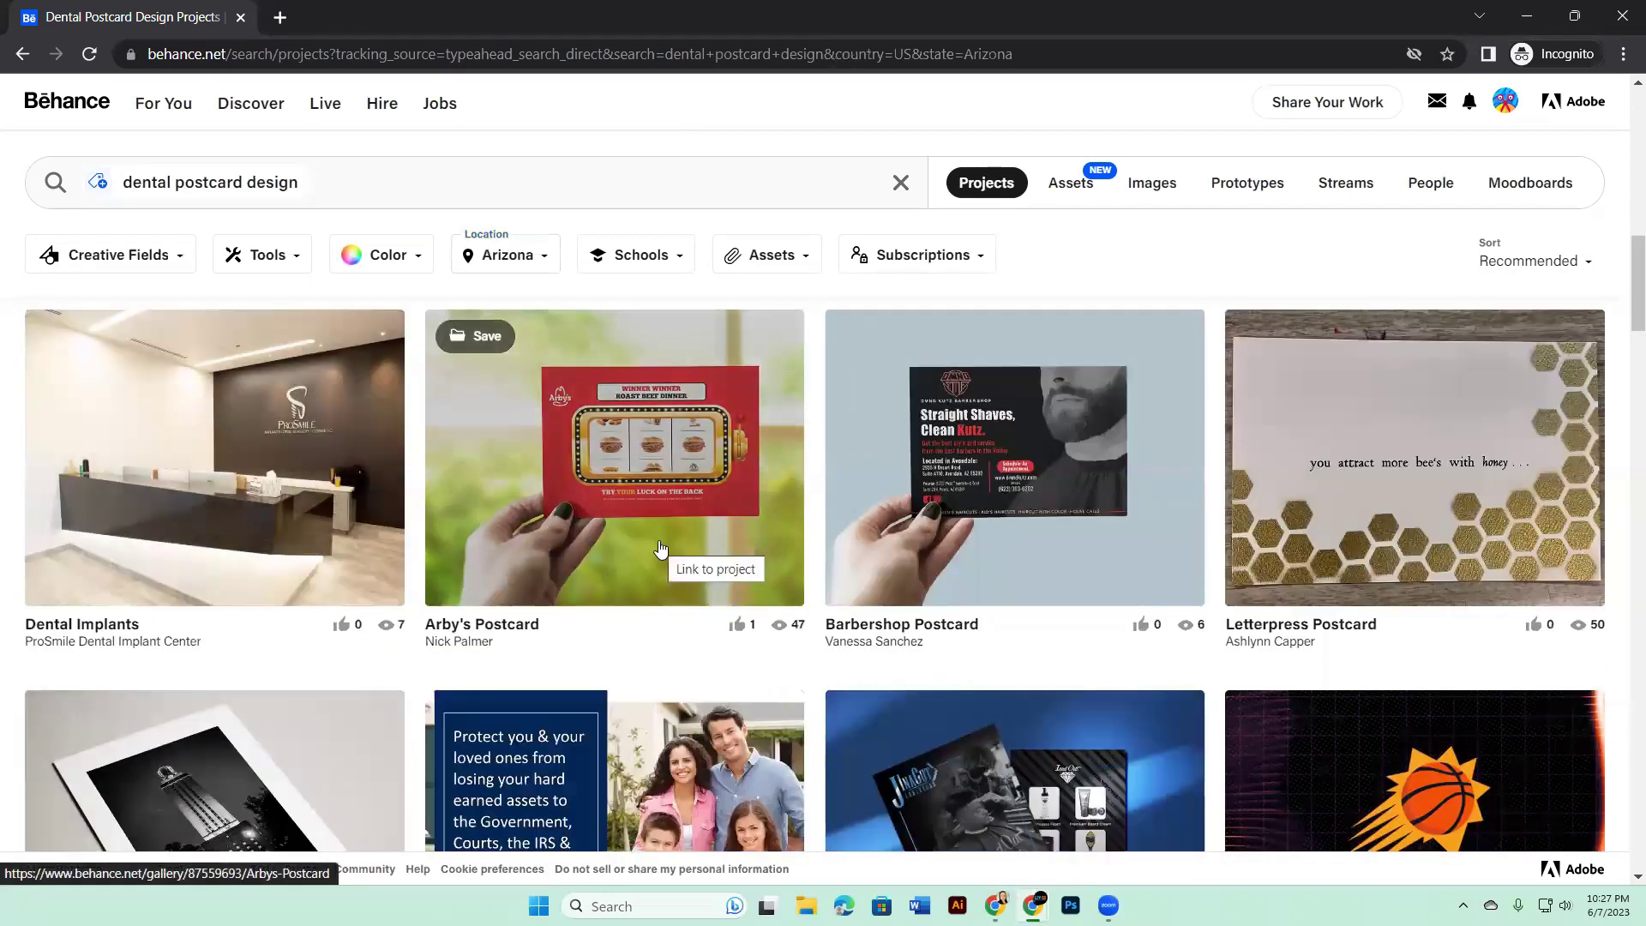
Open the Barbershop Postcard project and its designer's profile in a new tab
click(860, 463)
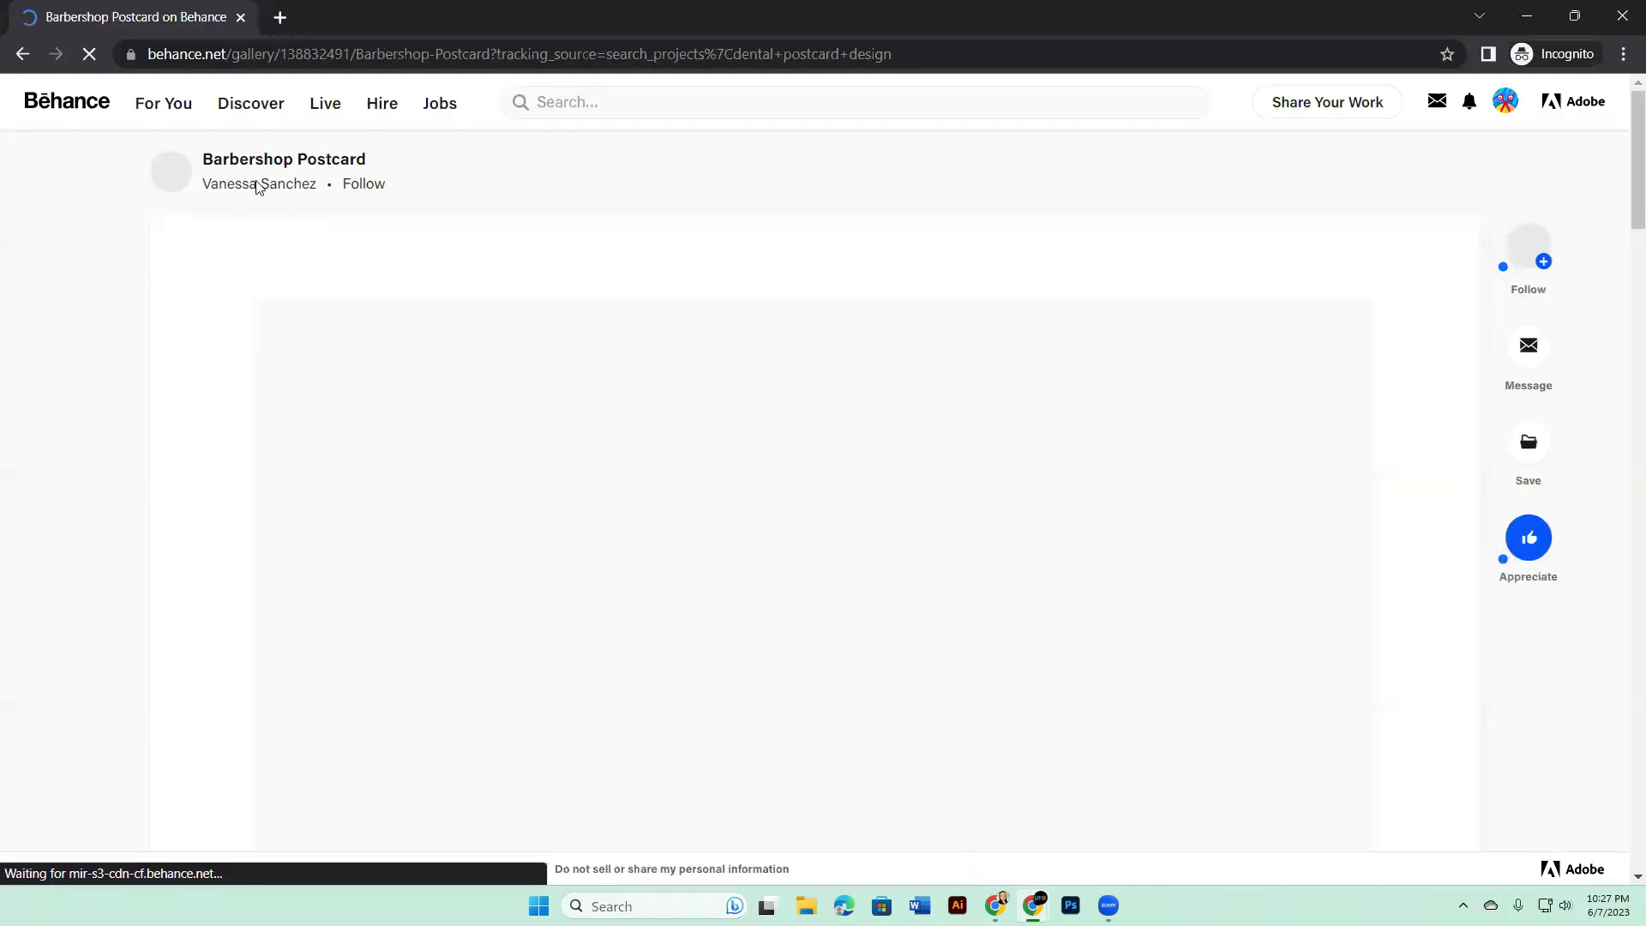
click(267, 188)
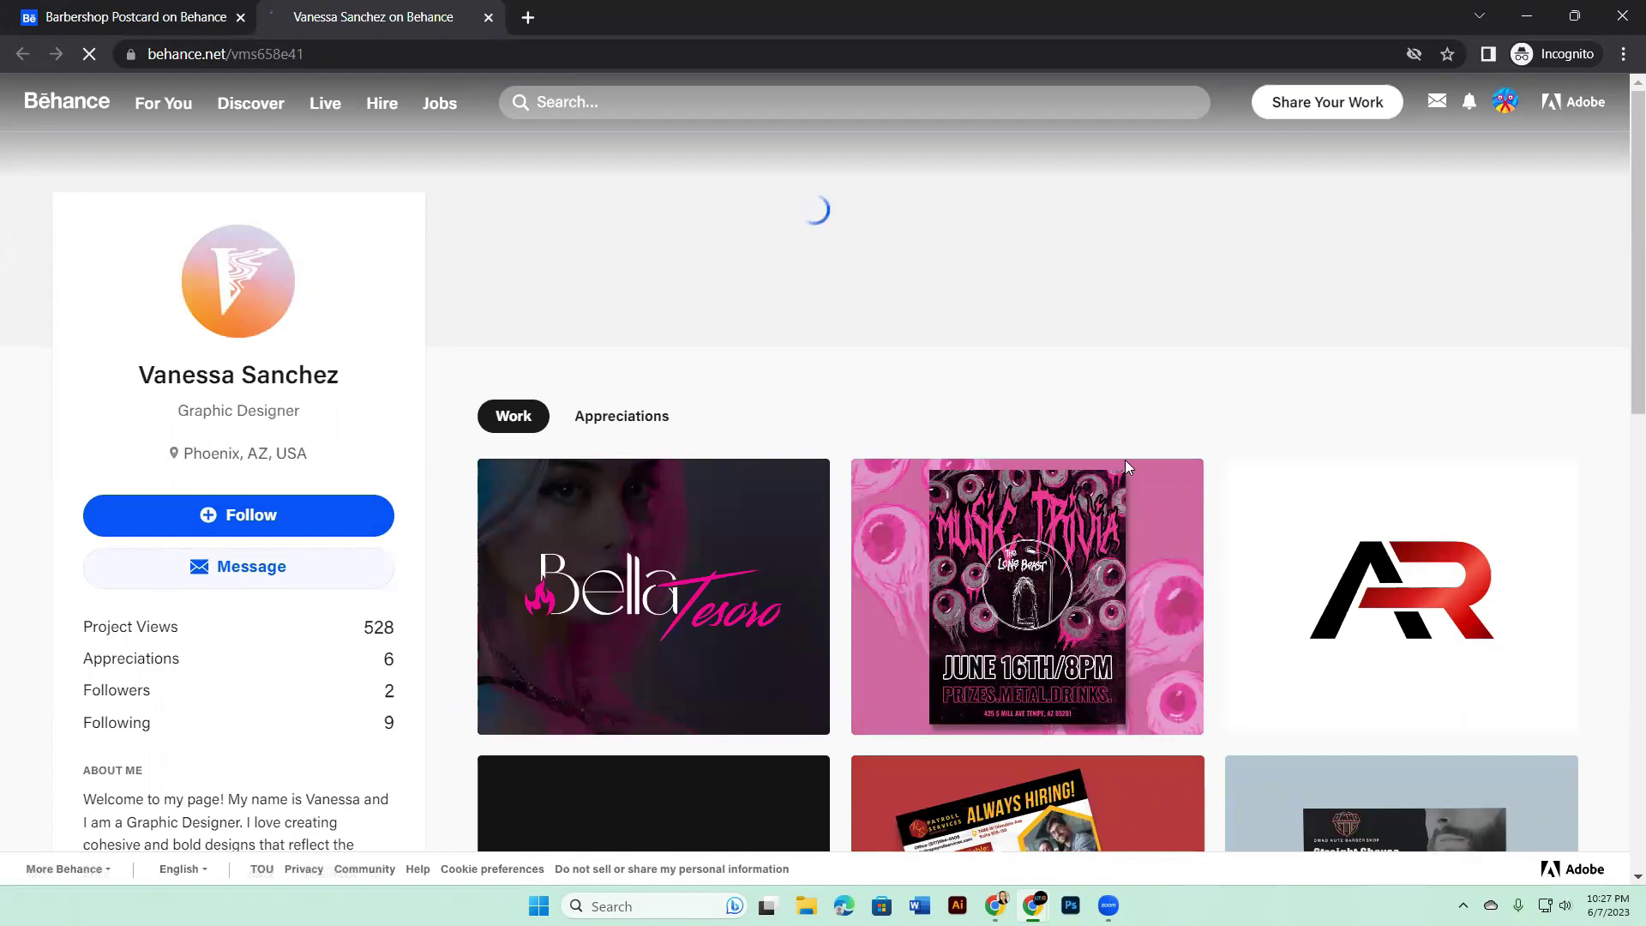
scroll(1128, 571, down, 4)
scroll(1123, 592, down, 1)
scroll(1115, 617, down, 5)
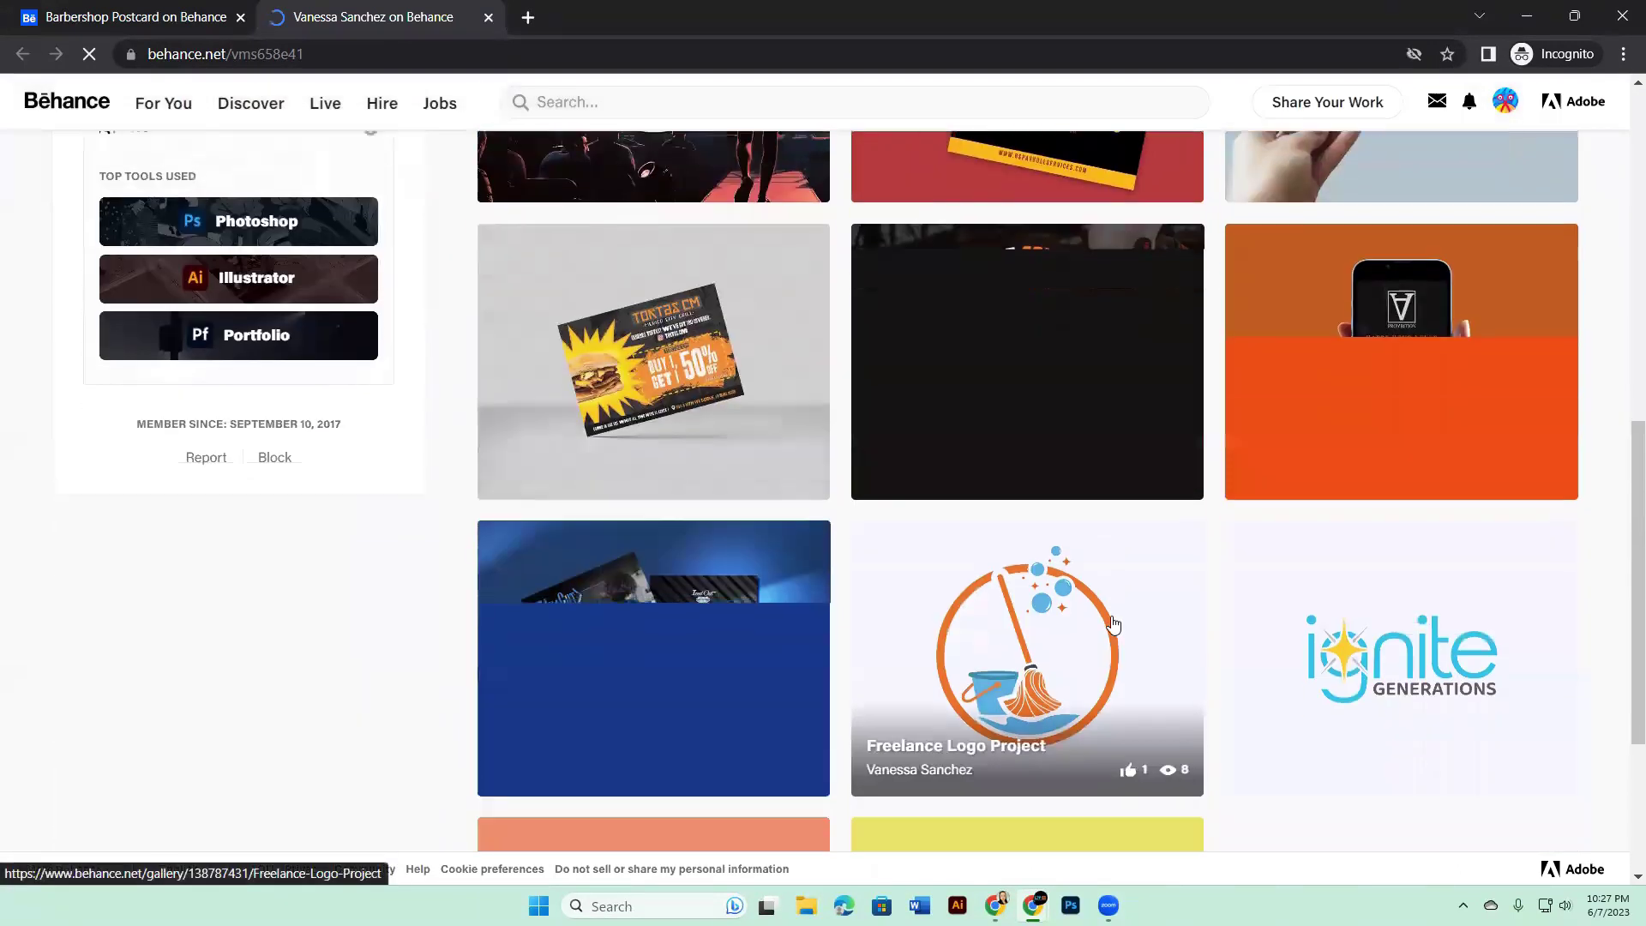
scroll(1486, 603, down, 4)
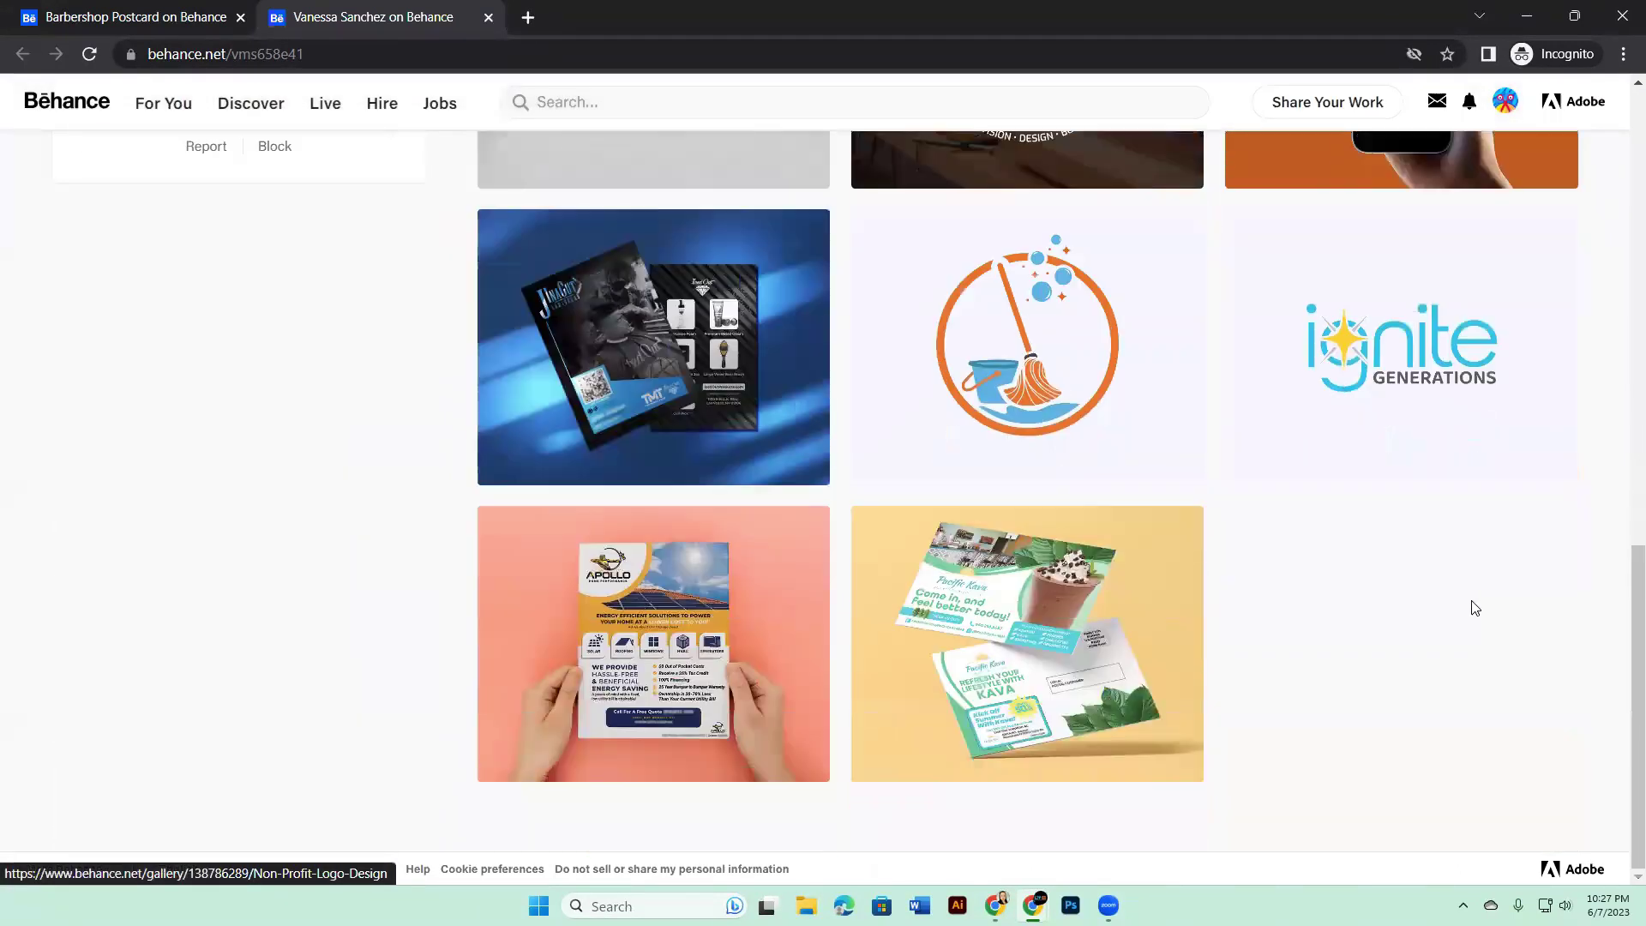
Browse the Phoenix, AZ designer's profile, then close the profile tab
scroll(1451, 610, up, 7)
scroll(722, 497, up, 6)
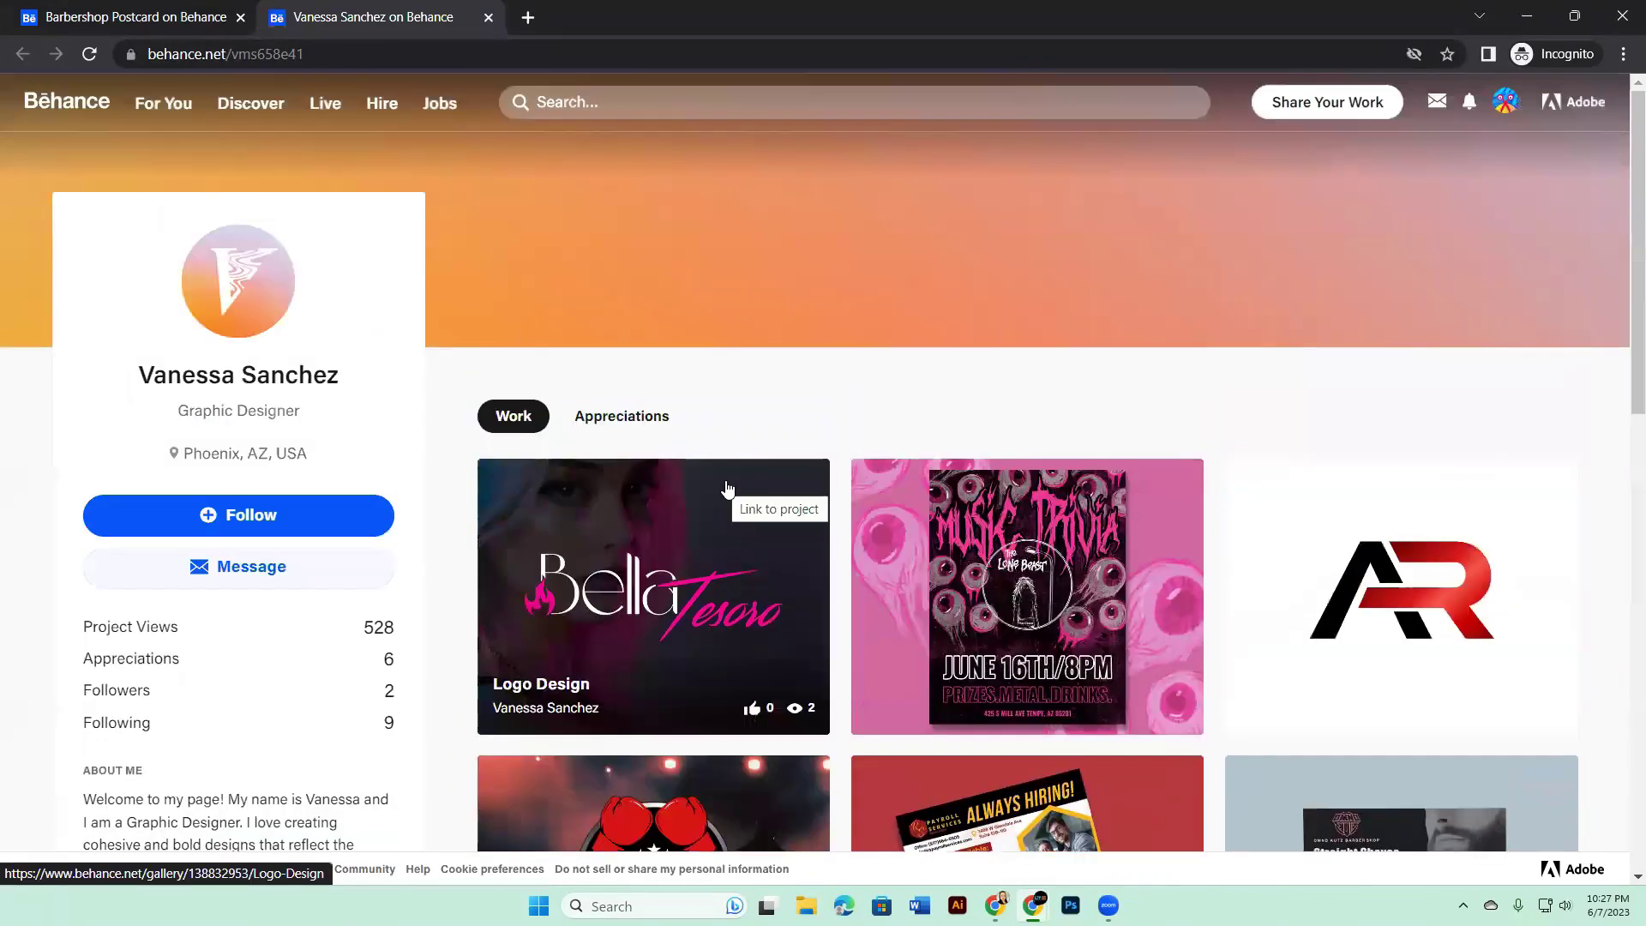
scroll(723, 496, down, 3)
scroll(723, 497, down, 2)
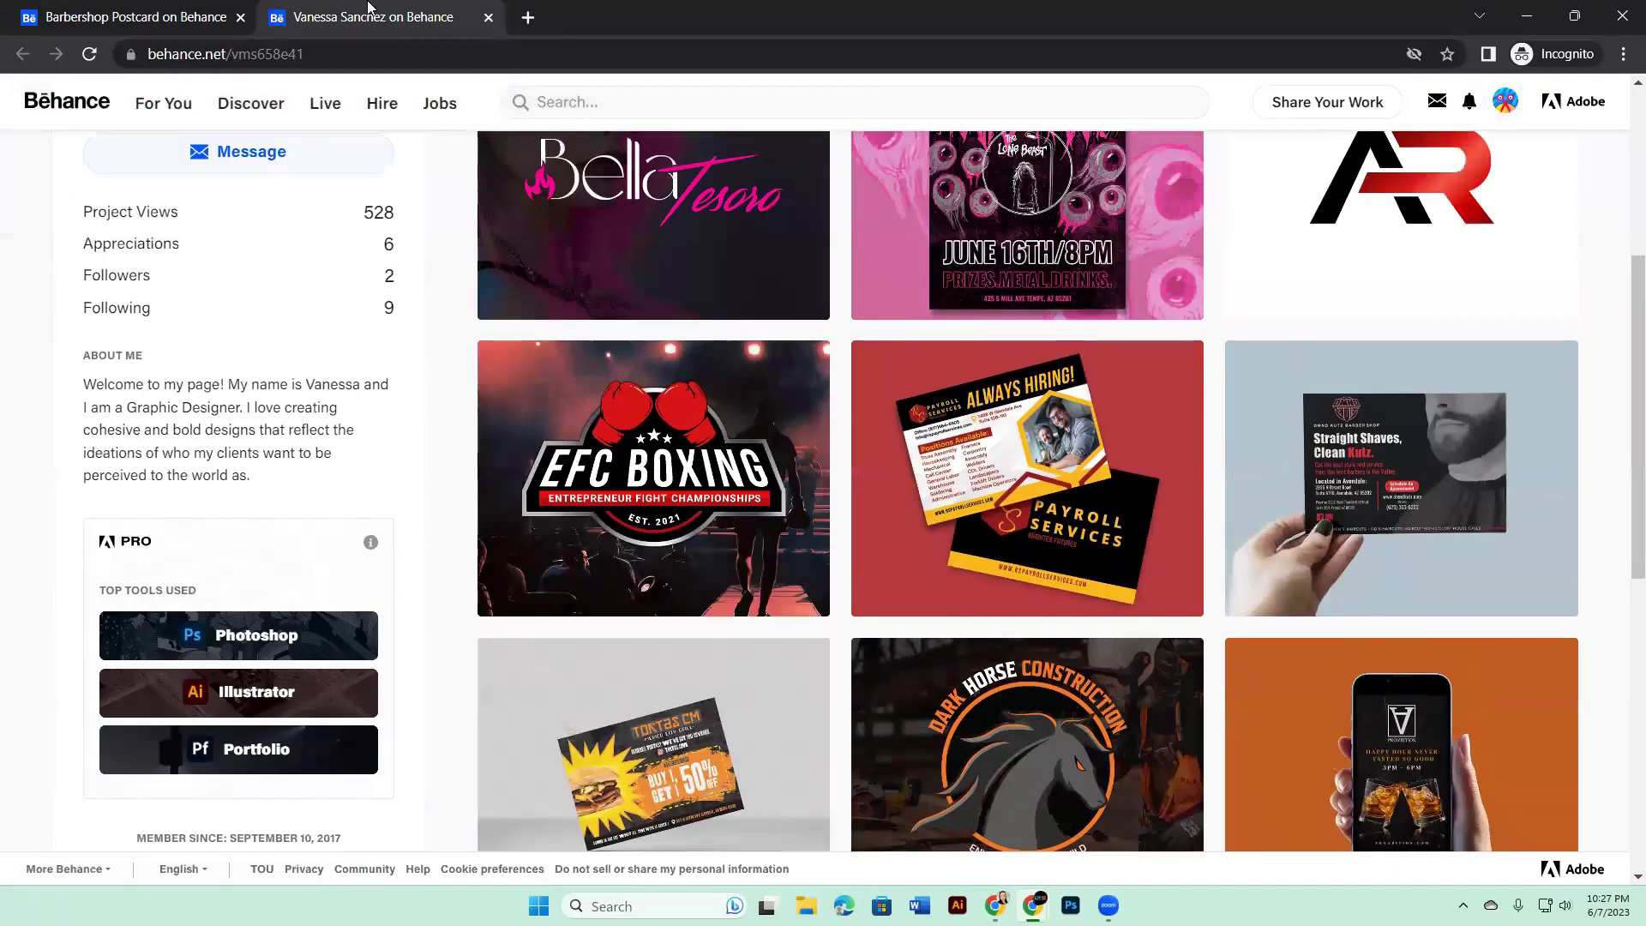
scroll(452, 182, up, 3)
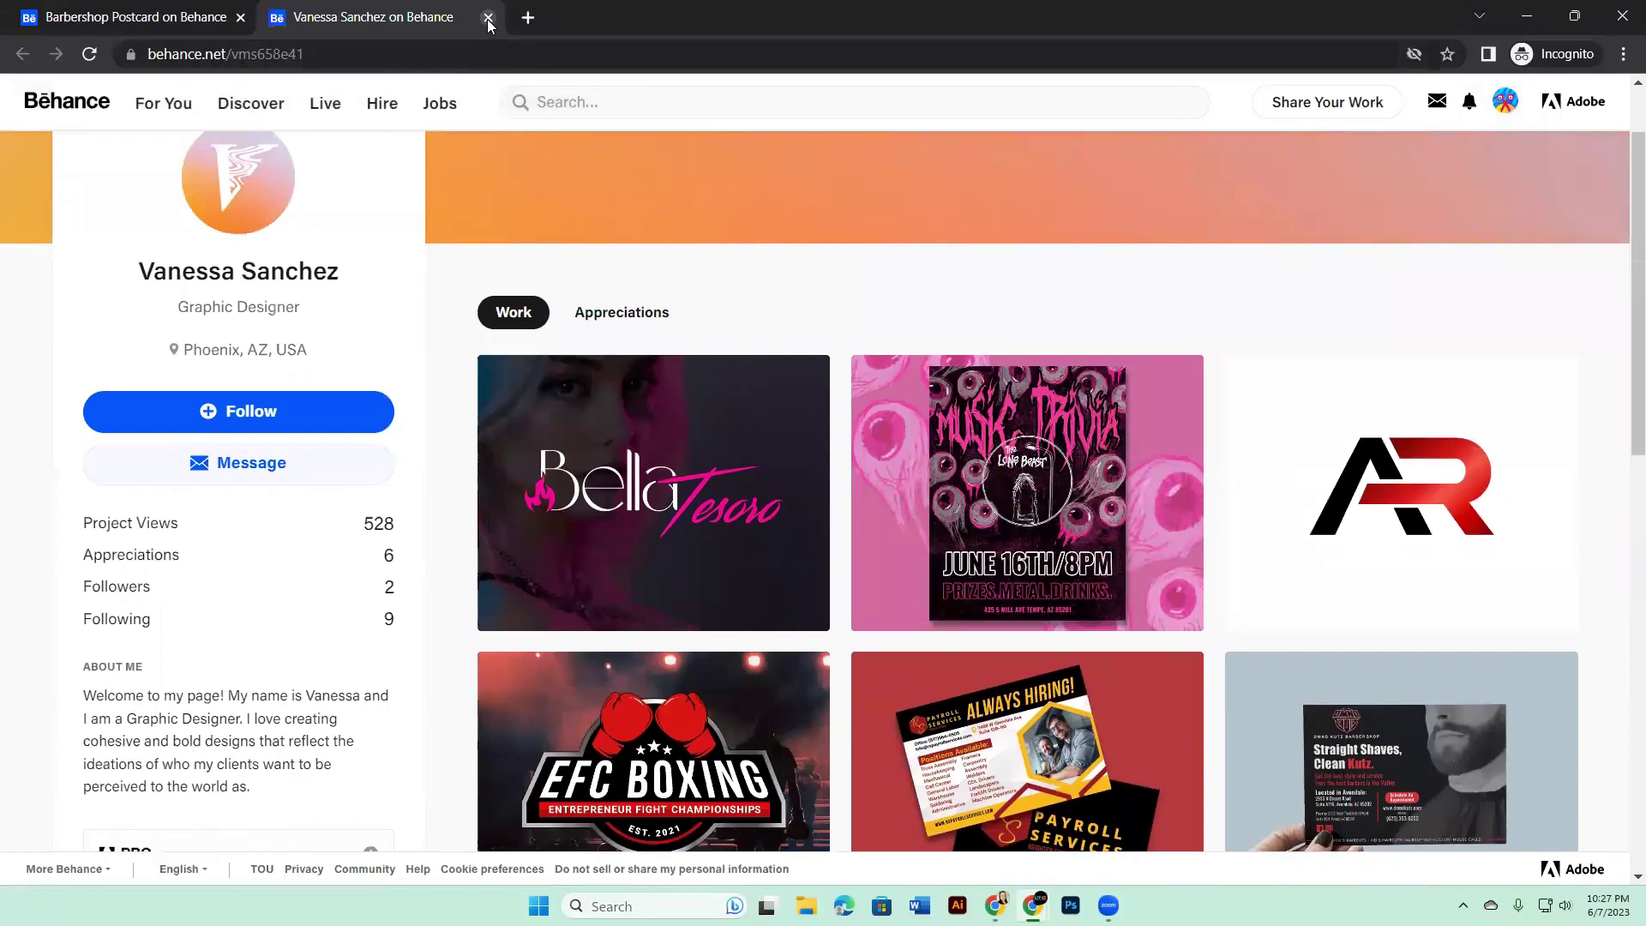
click(488, 17)
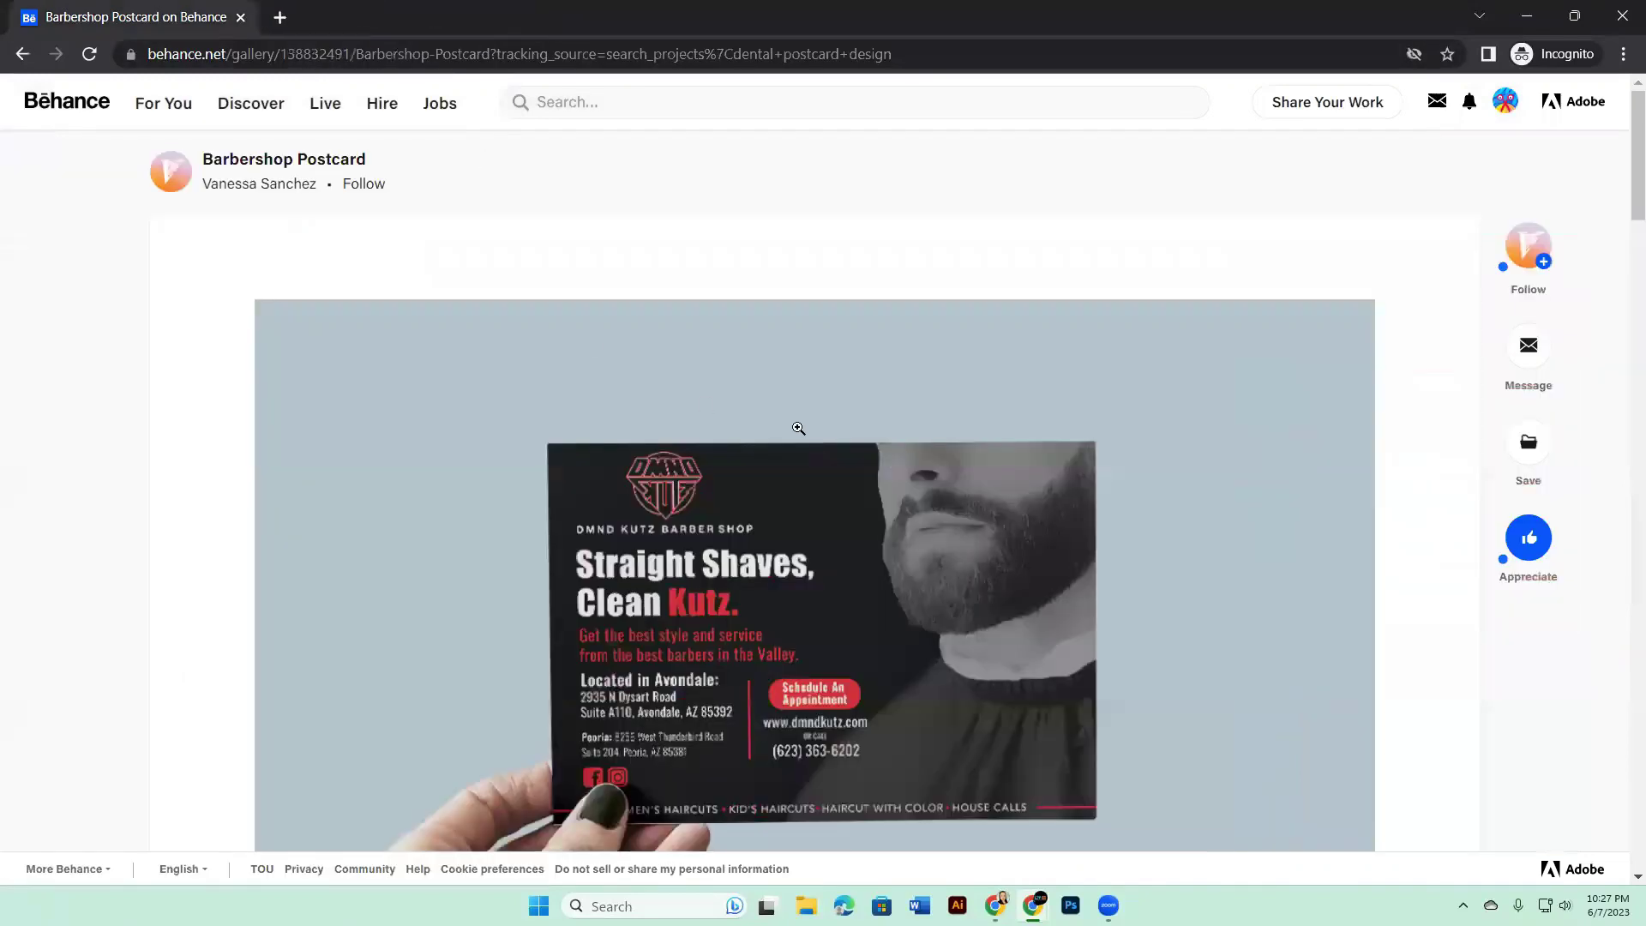
Go back to the Arizona-filtered 'dental postcard design' results and scroll through them
click(22, 54)
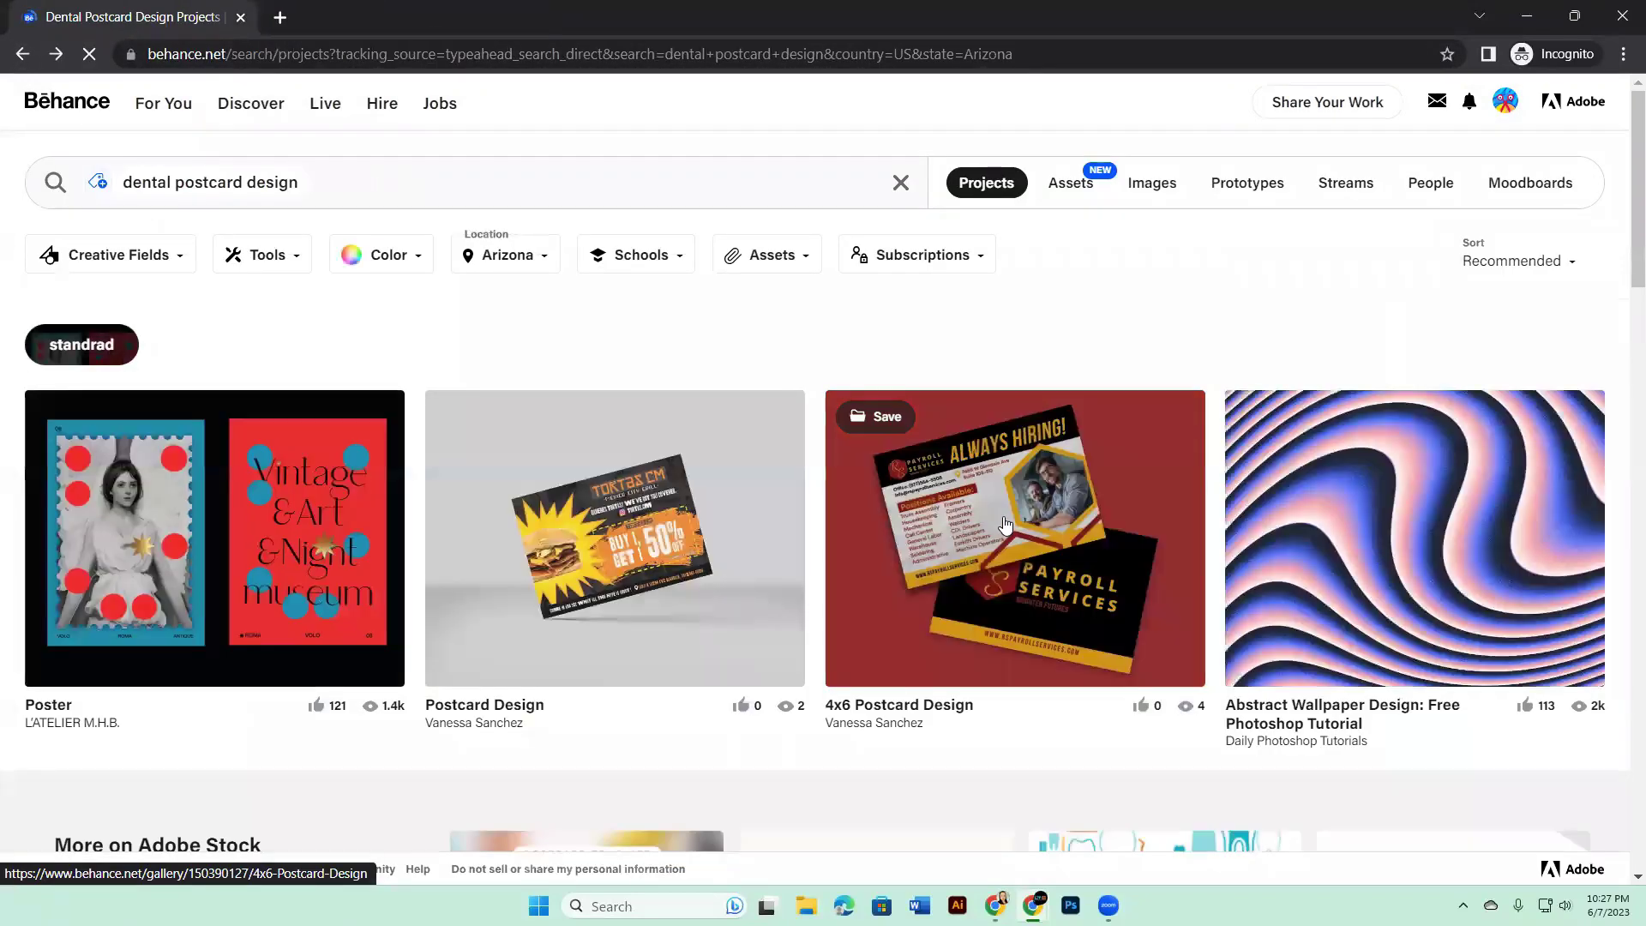
scroll(1003, 525, down, 5)
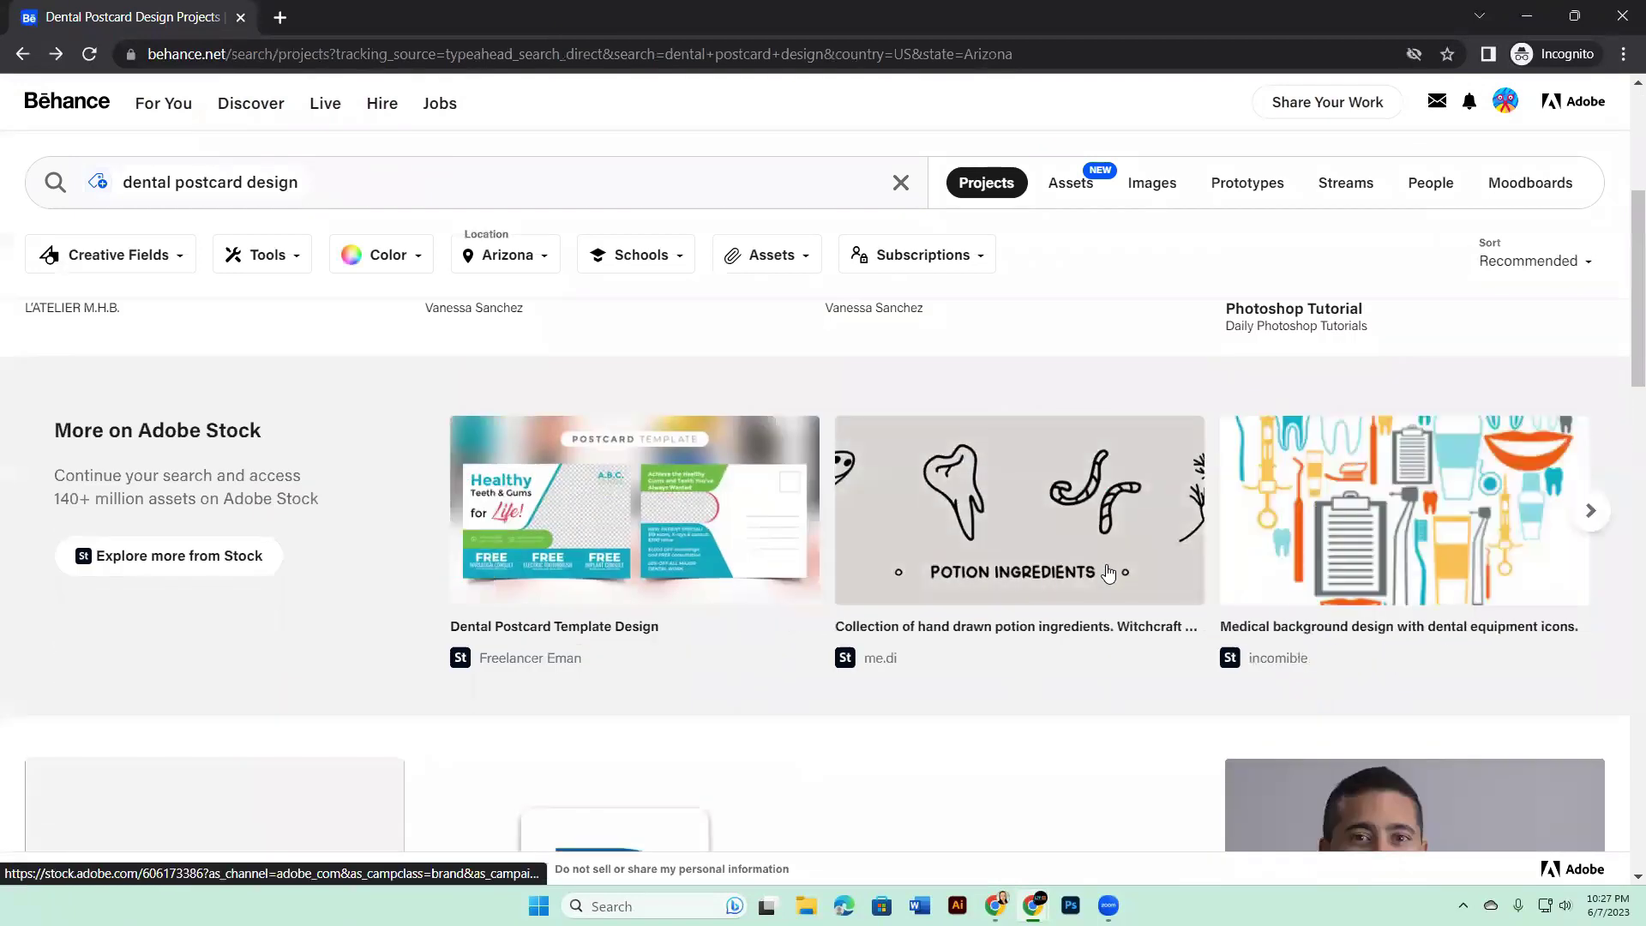
scroll(1108, 573, down, 5)
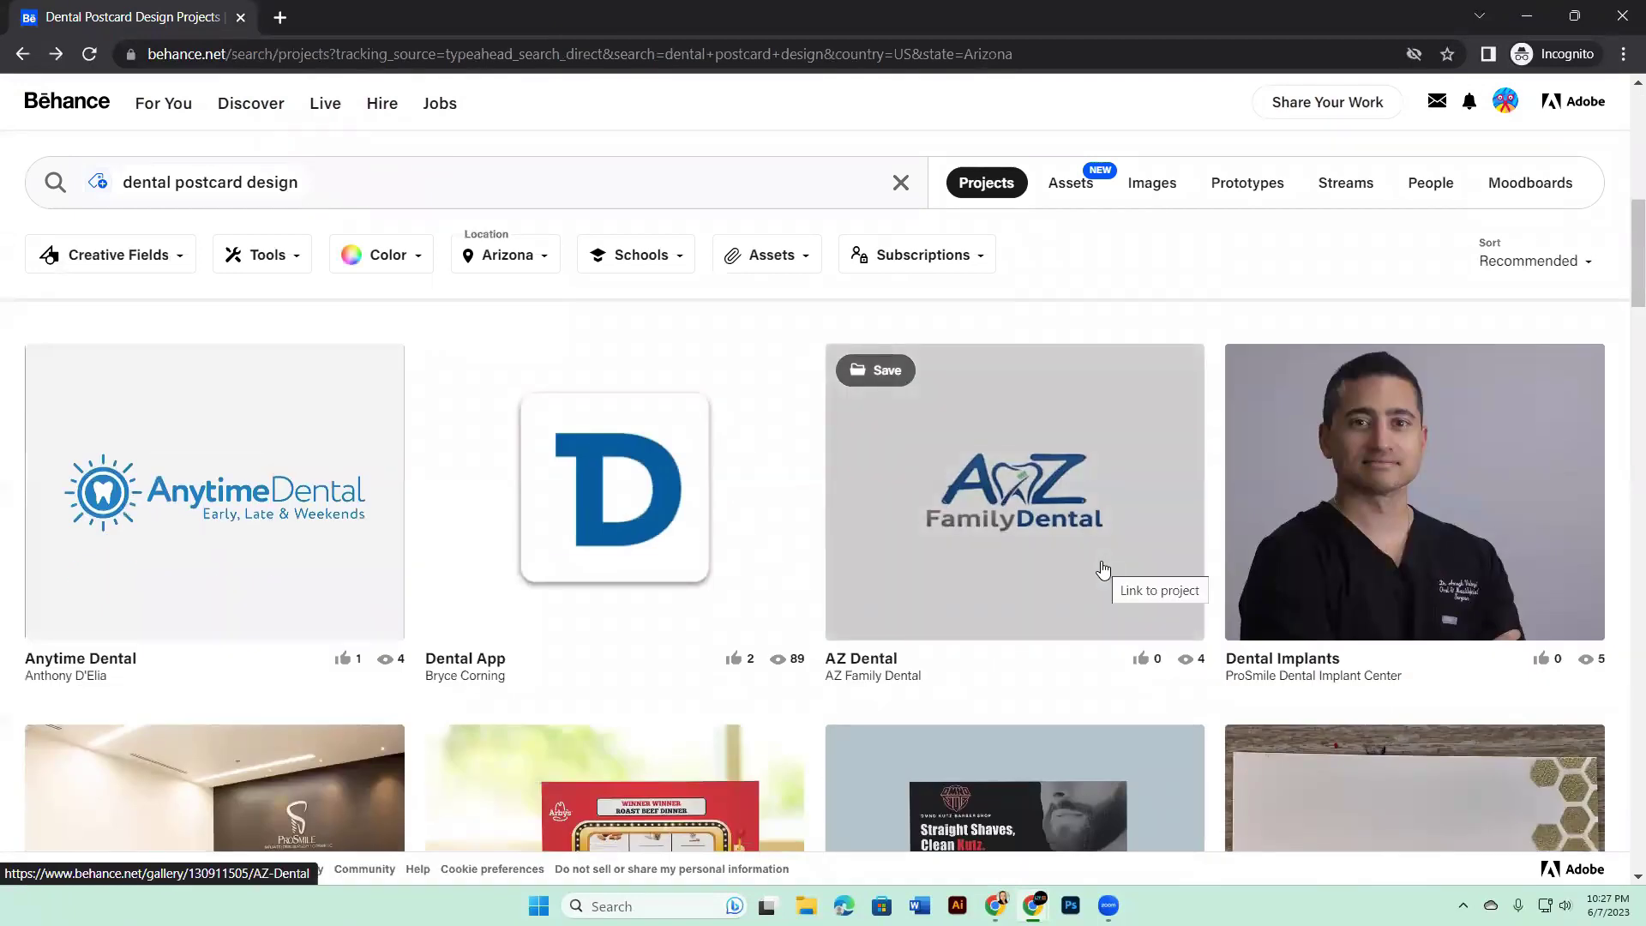
scroll(1104, 569, down, 5)
scroll(1096, 568, down, 5)
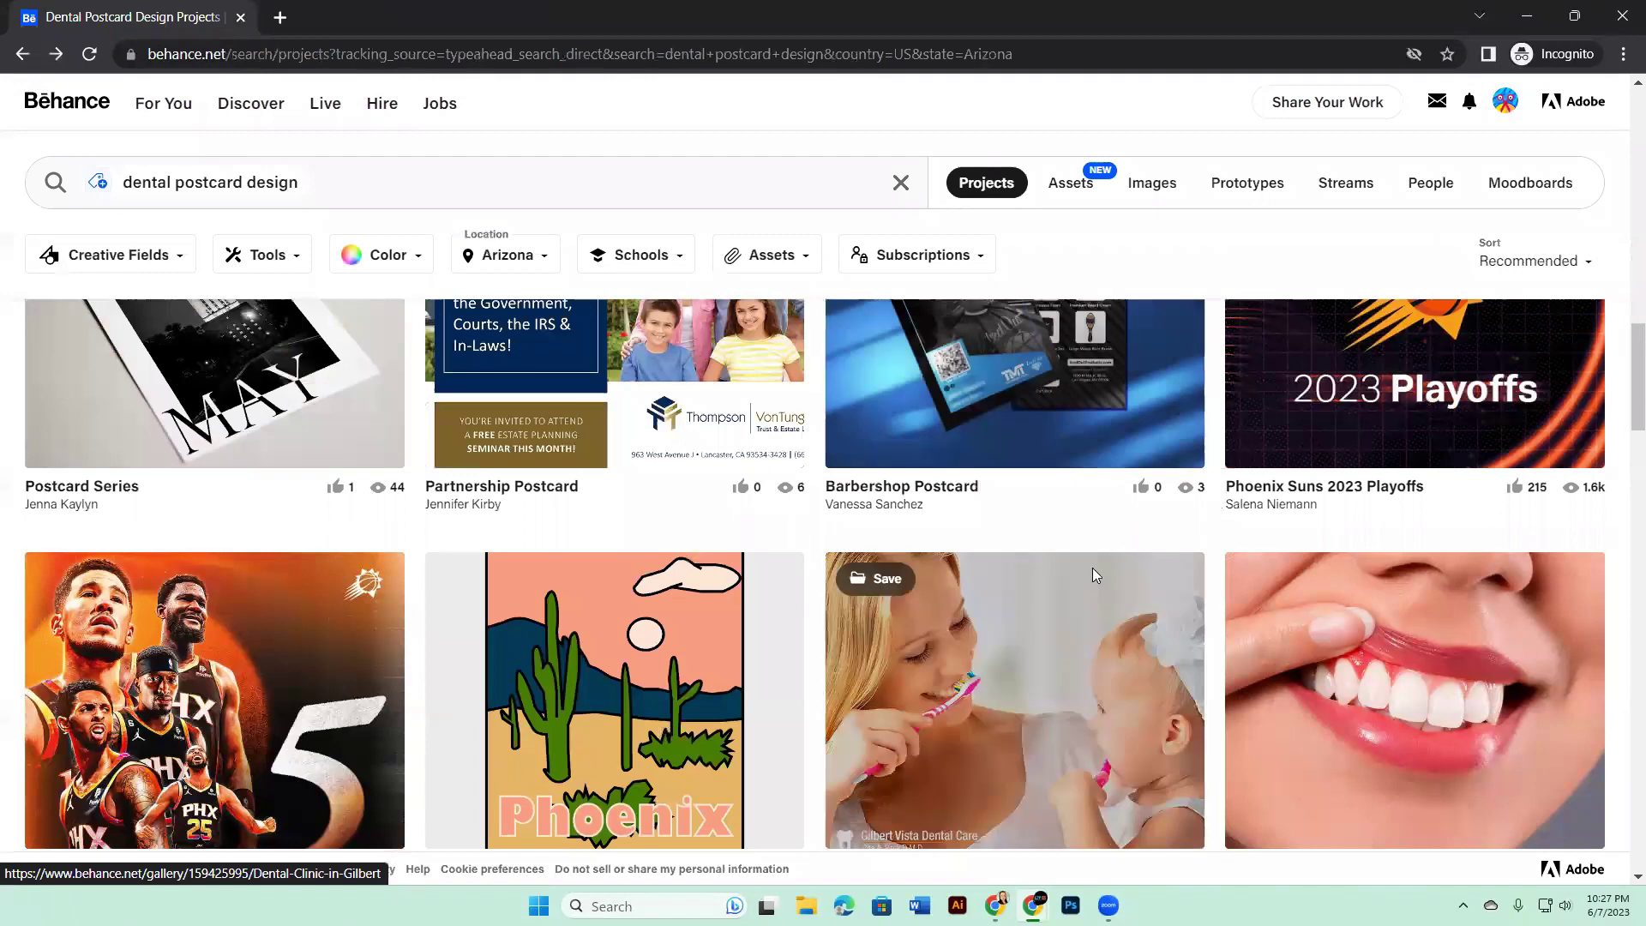
scroll(1092, 567, down, 5)
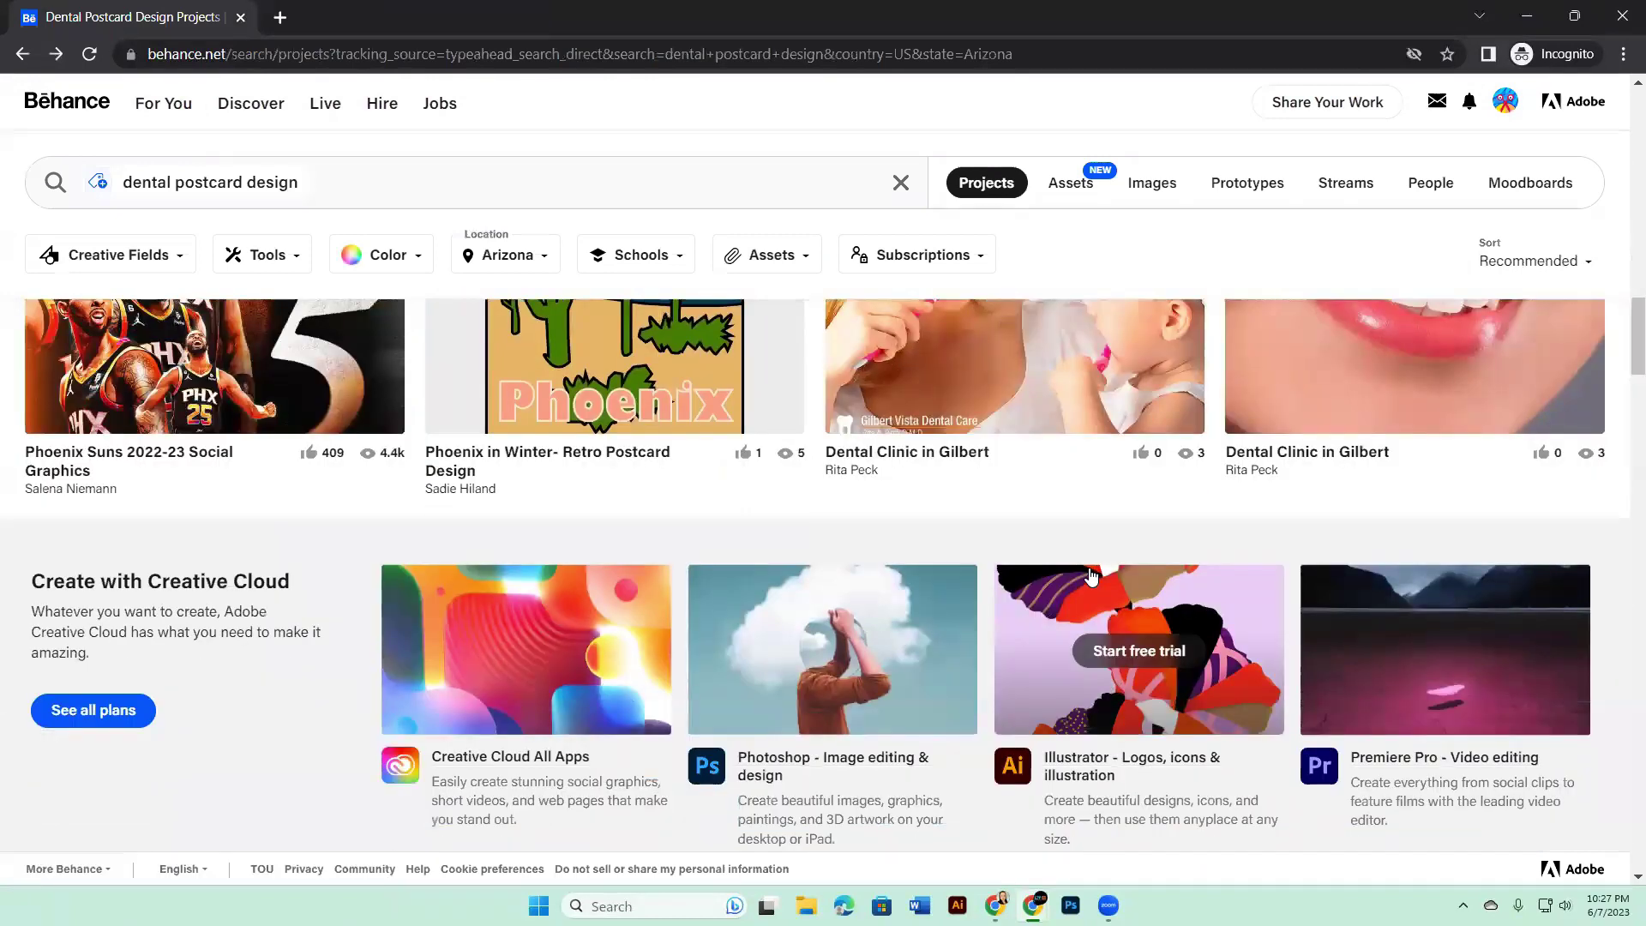
scroll(1090, 575, down, 4)
scroll(1094, 574, down, 4)
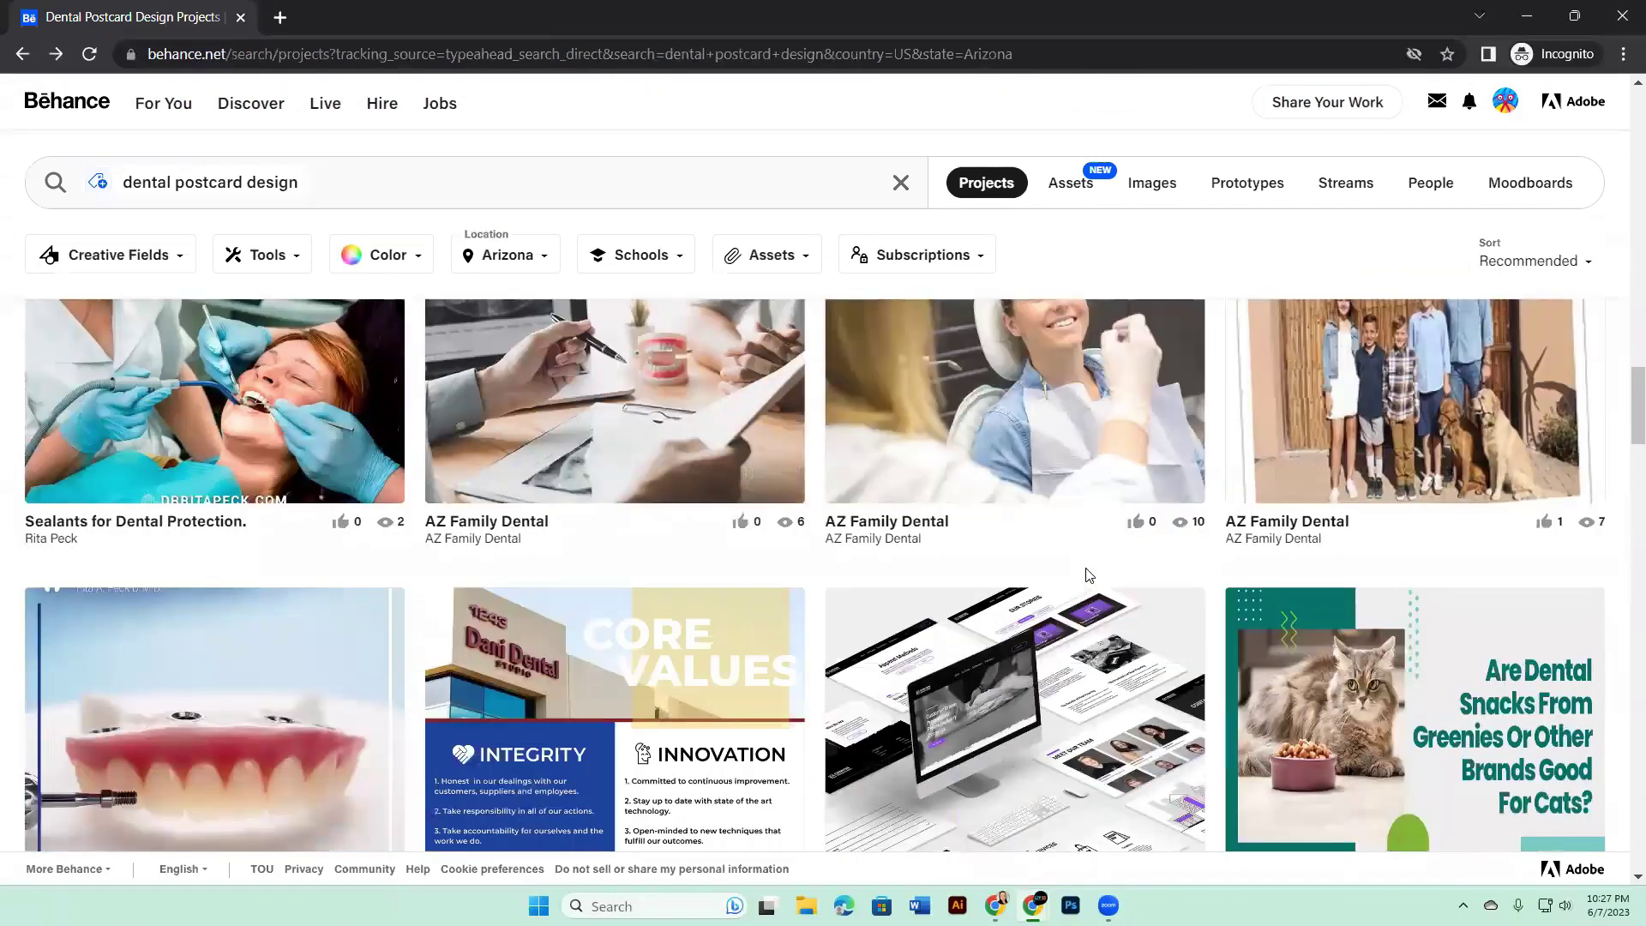
scroll(1064, 540, up, 5)
scroll(1015, 541, up, 4)
scroll(923, 544, up, 3)
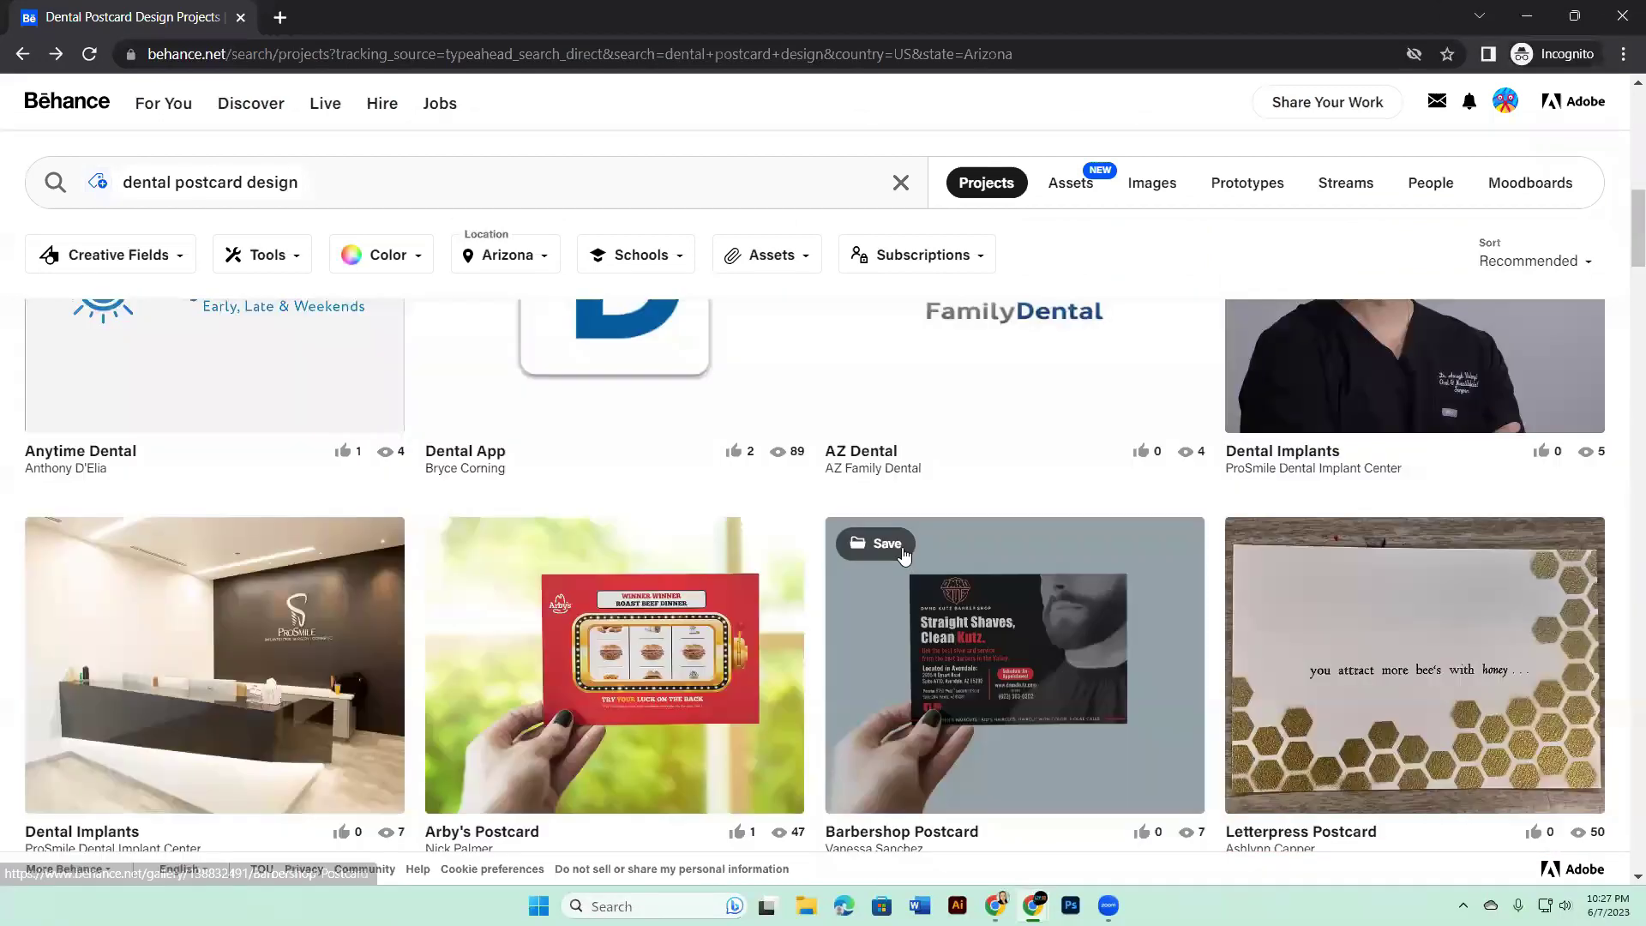
scroll(900, 558, up, 5)
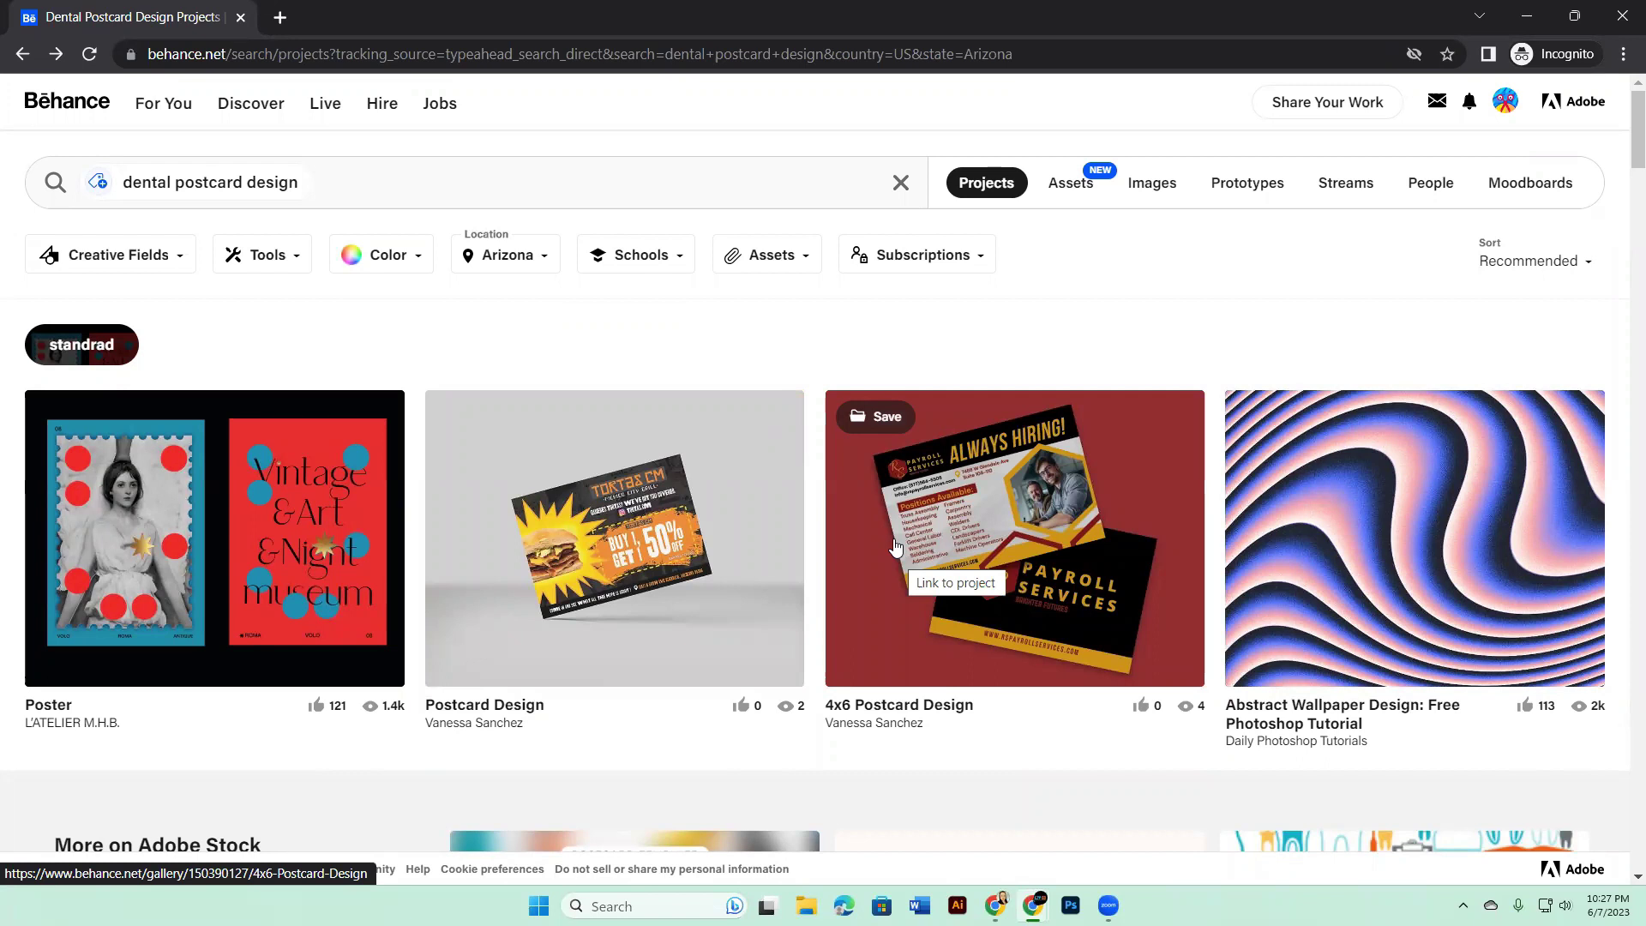
Filter the results to Adobe Photoshop and open the Postcard Design project
click(300, 254)
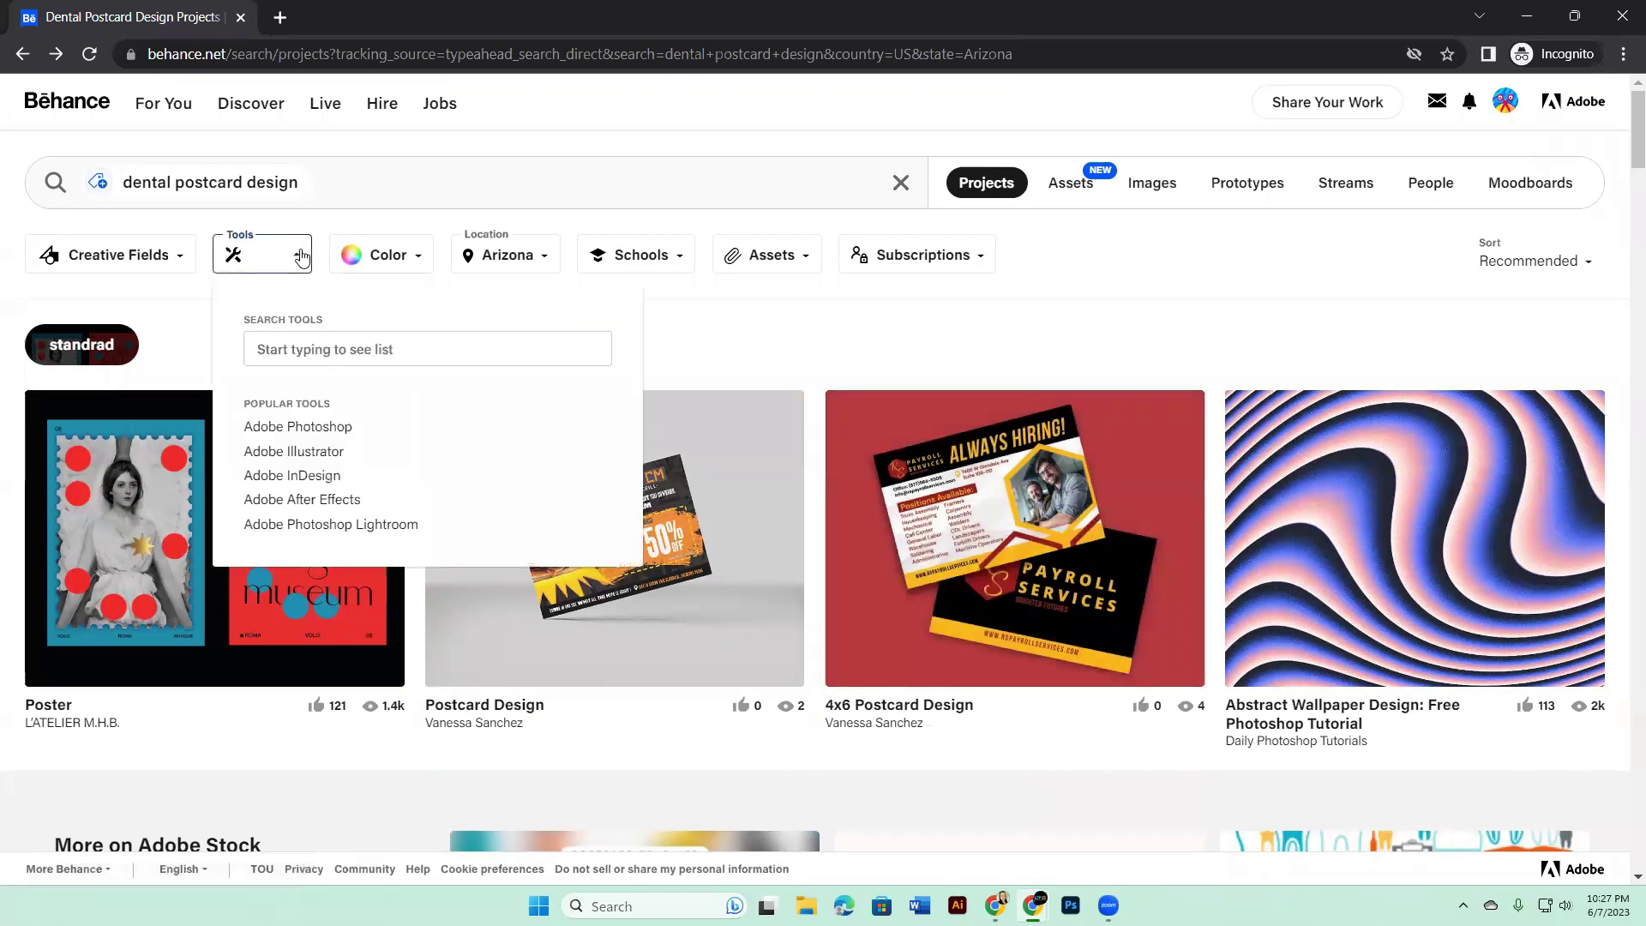
click(350, 433)
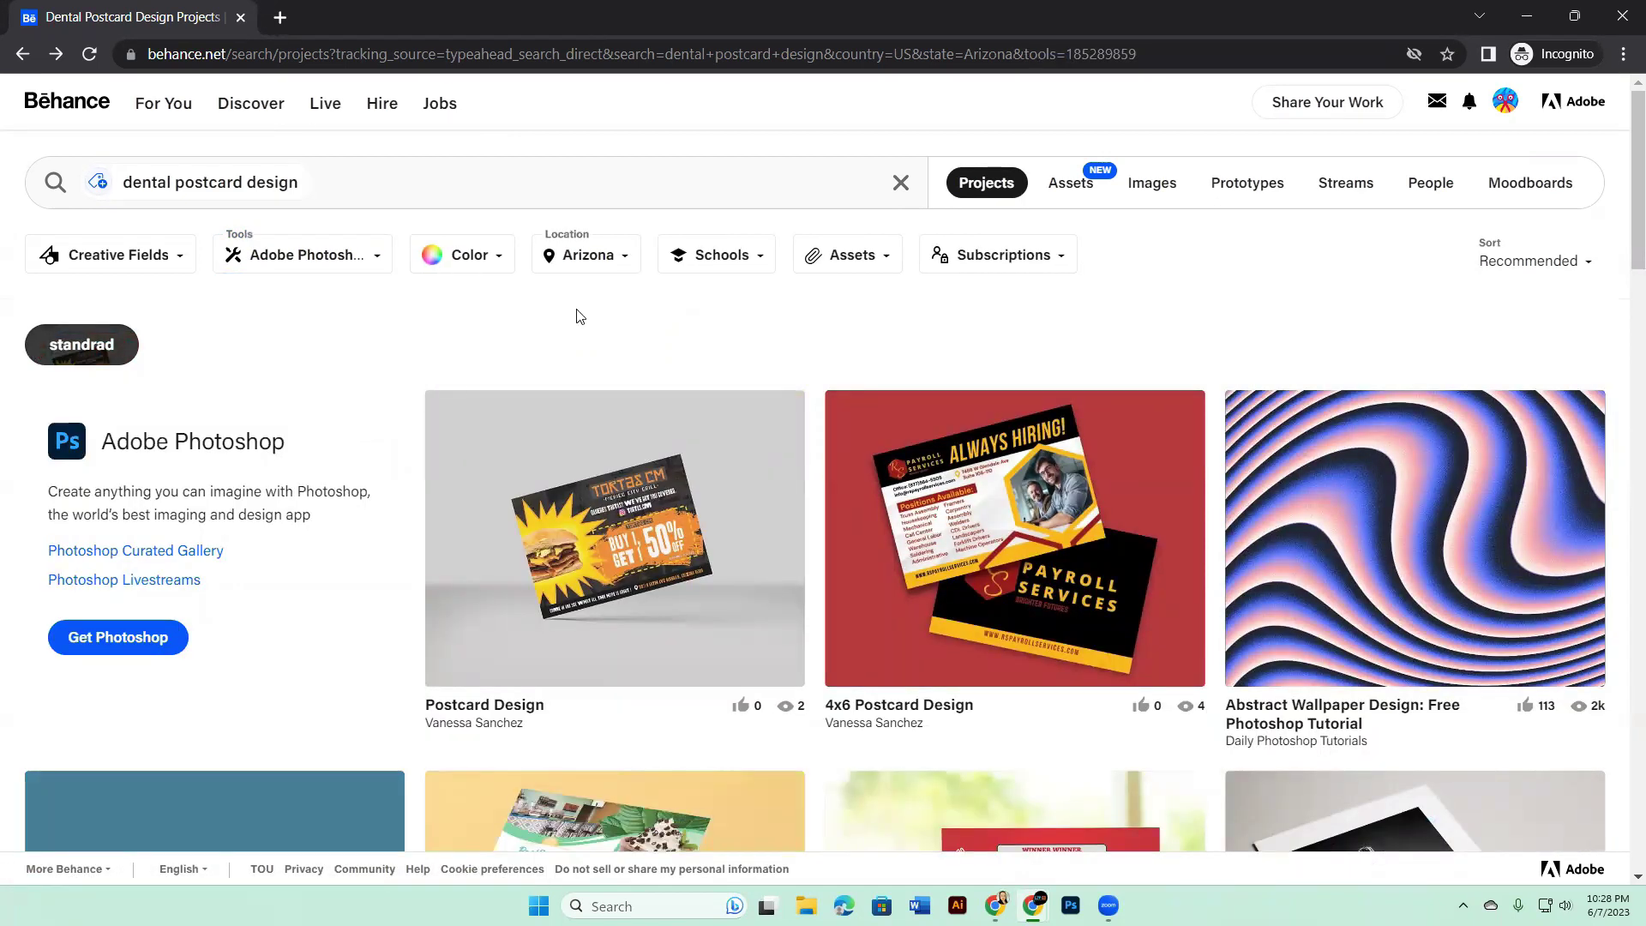
click(751, 263)
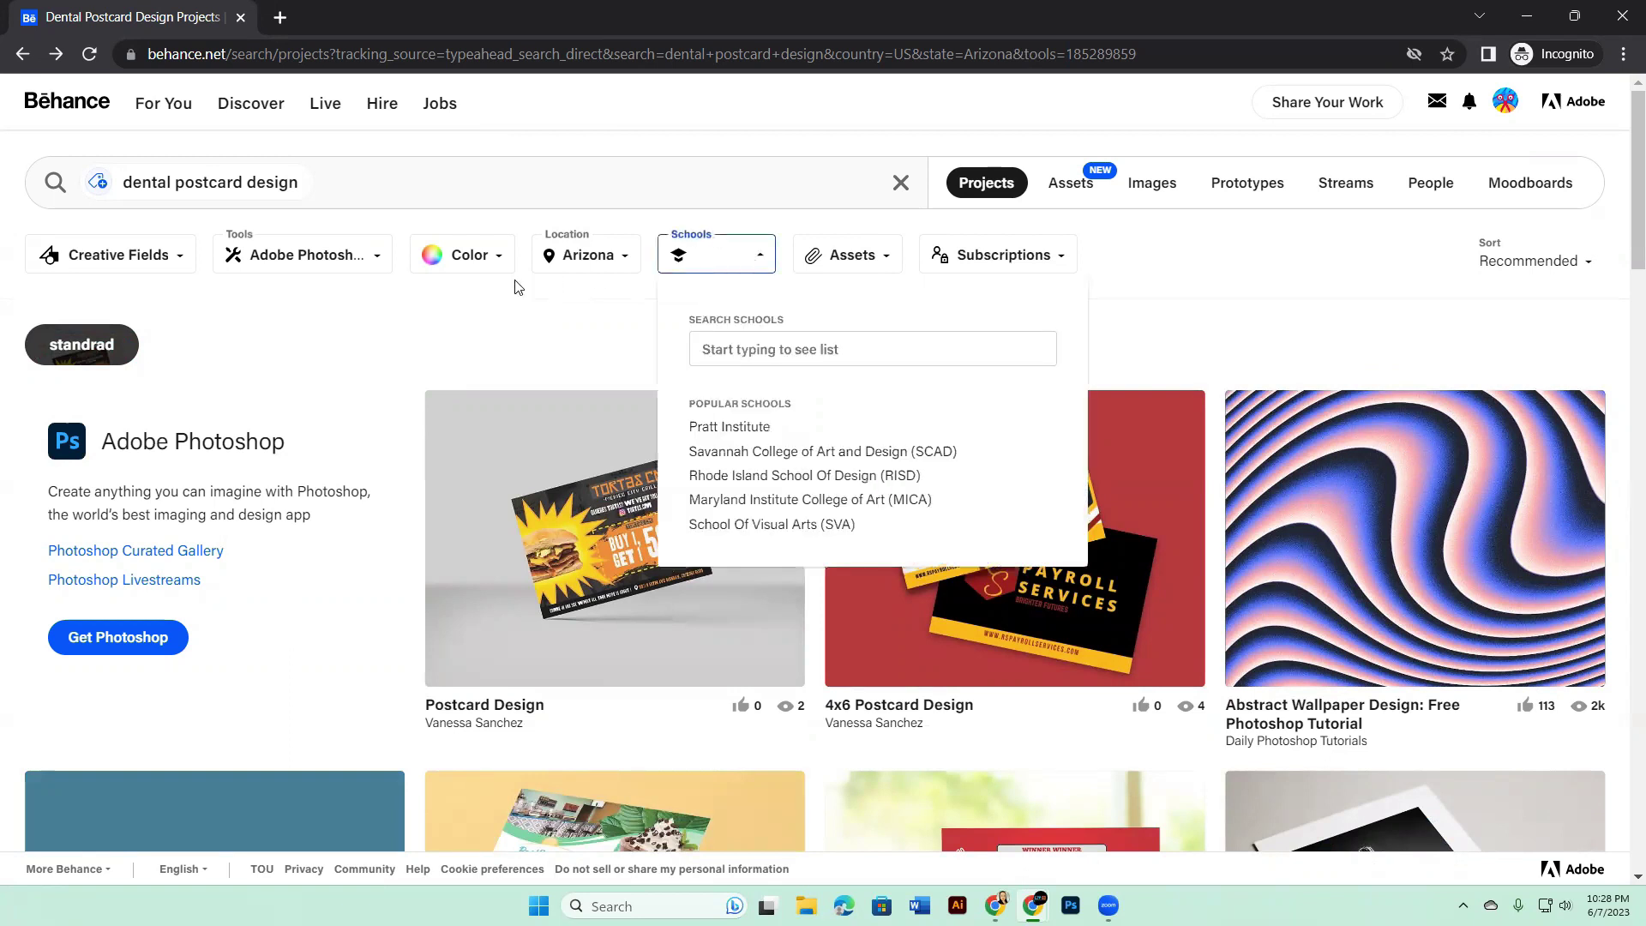
click(463, 328)
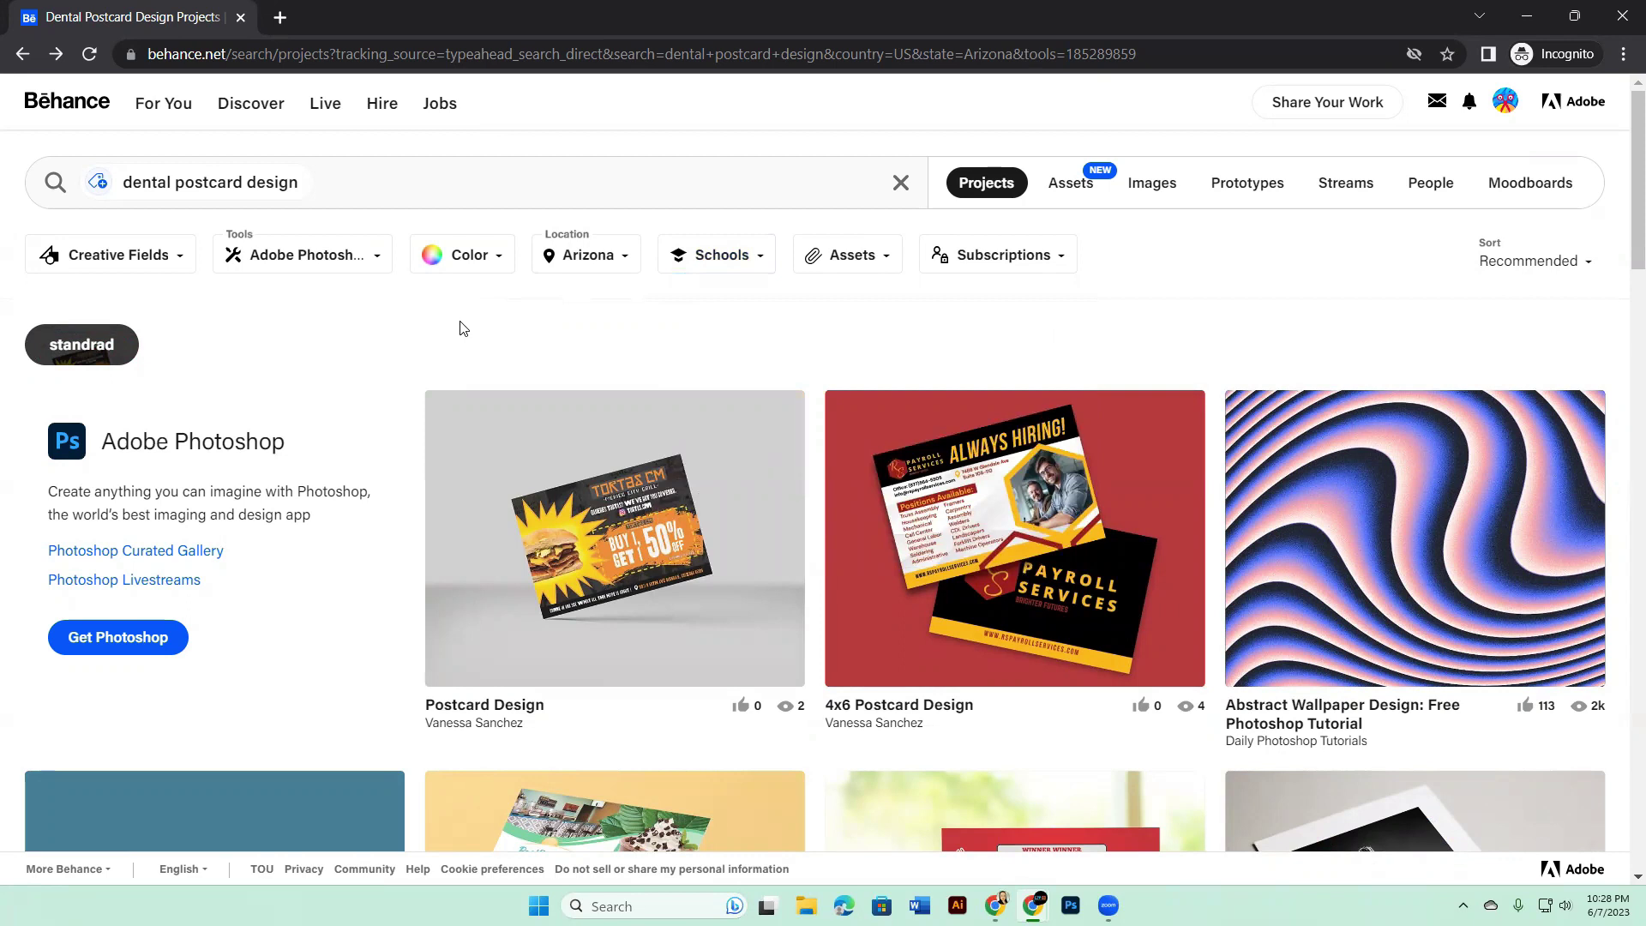
click(633, 560)
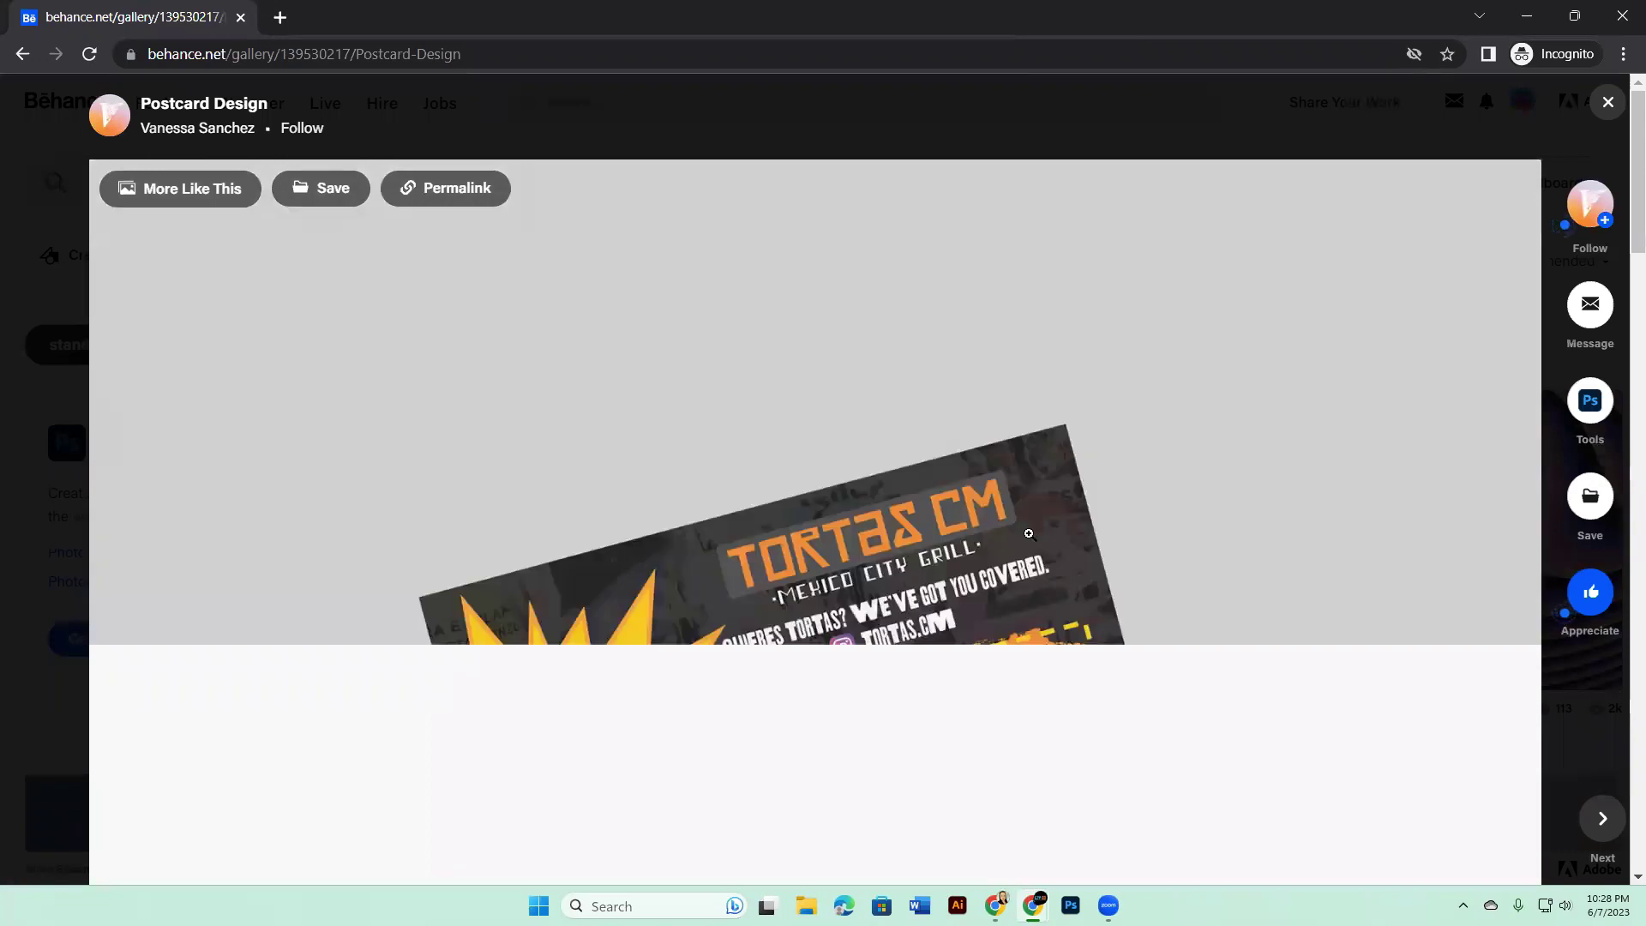
Scroll through the Tortas CM grill postcards, then close the project overlay
scroll(1072, 528, down, 4)
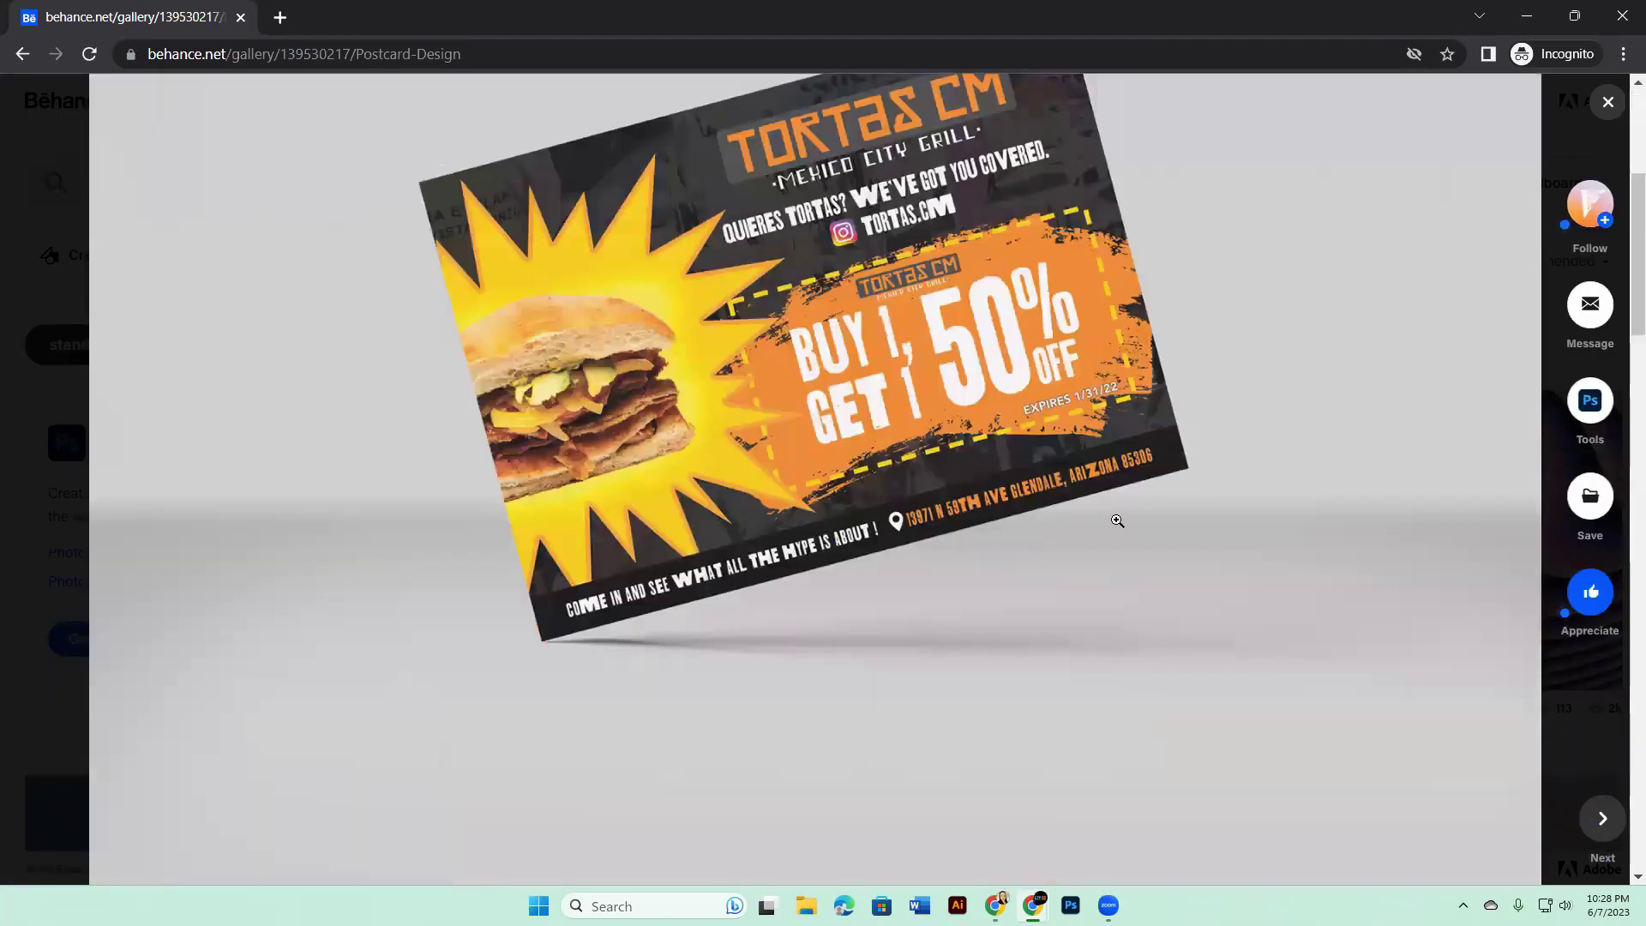
scroll(1110, 523, down, 6)
scroll(1103, 532, down, 5)
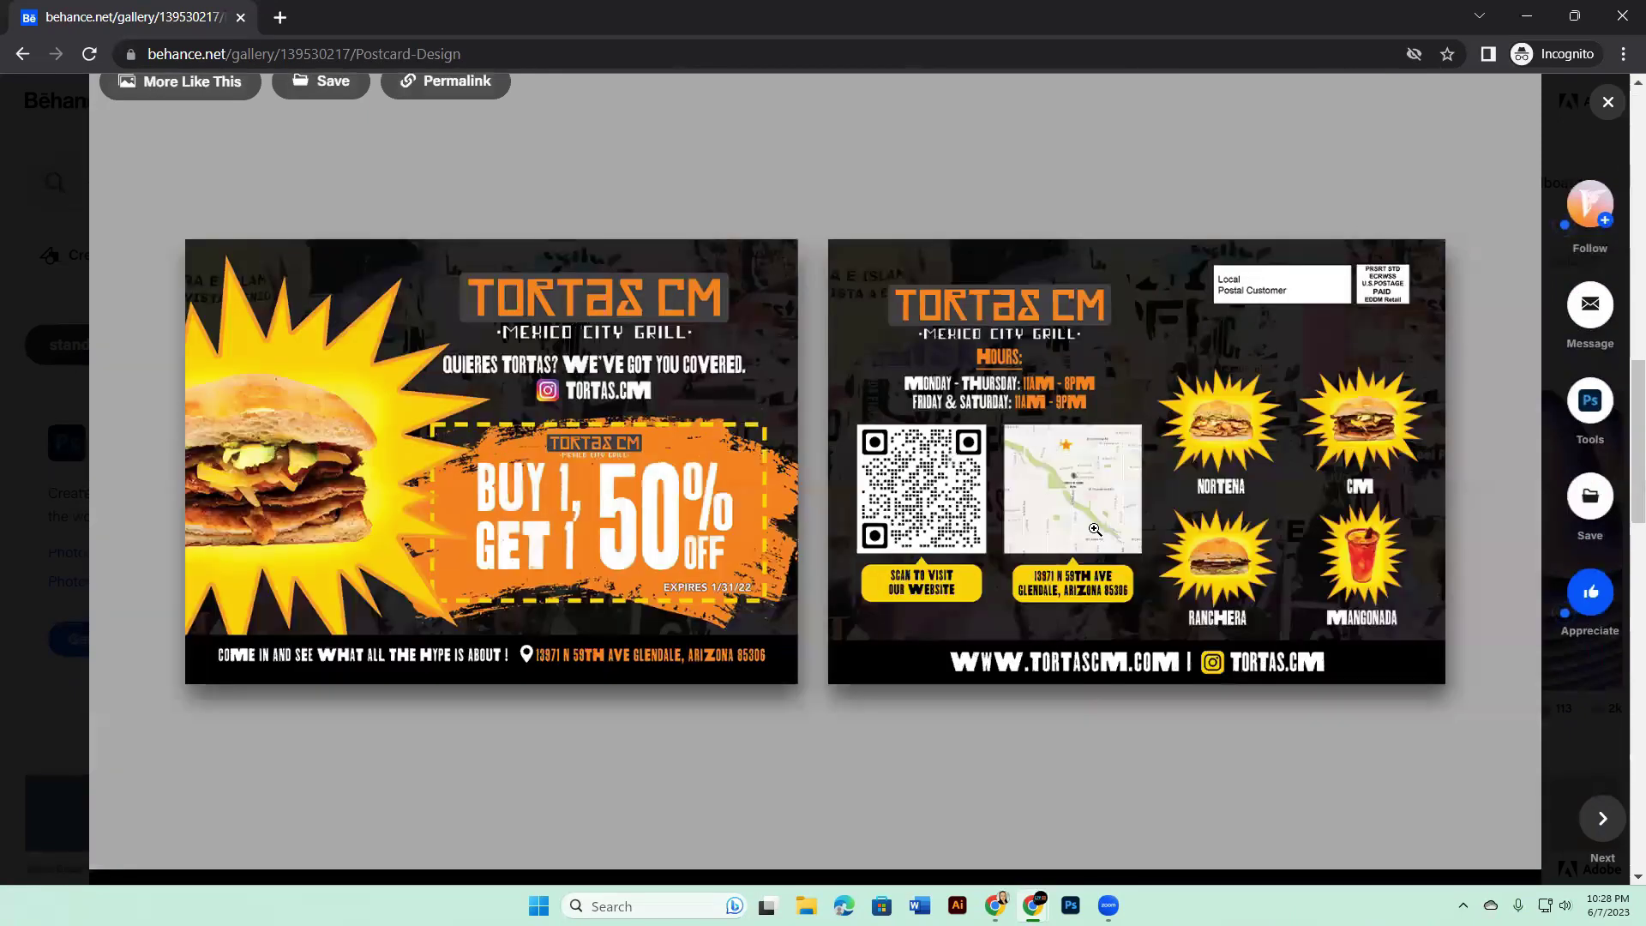
scroll(1094, 531, down, 6)
scroll(1089, 536, up, 1)
scroll(1085, 536, up, 2)
scroll(1079, 533, down, 1)
scroll(1079, 533, down, 5)
scroll(1077, 532, down, 5)
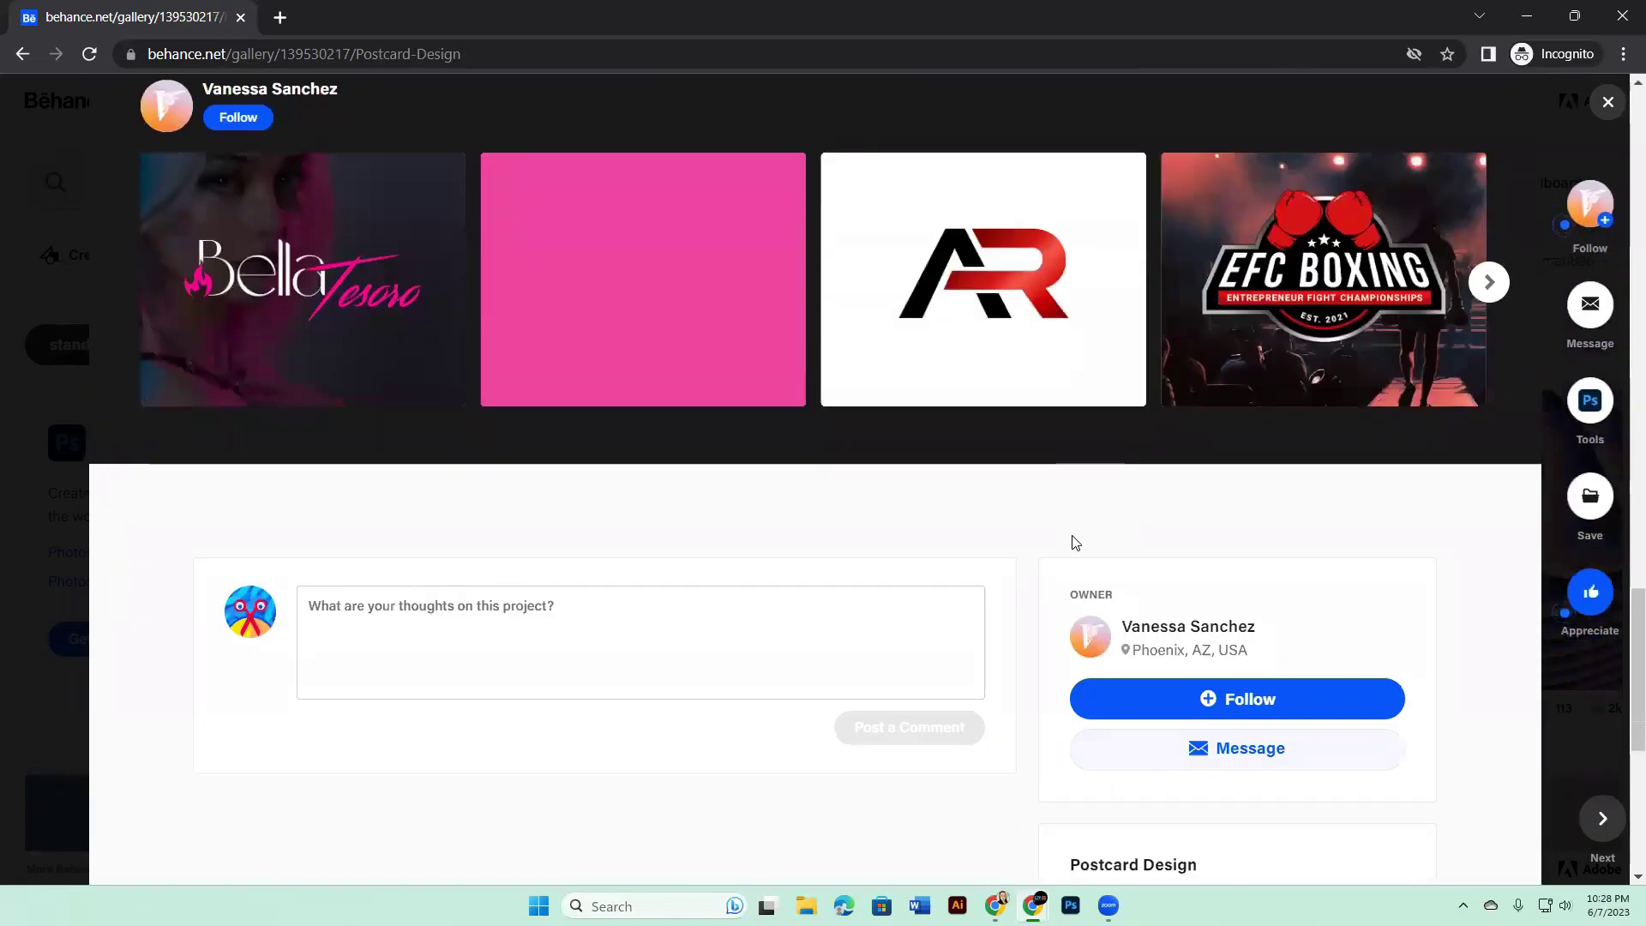
scroll(1076, 542, up, 5)
scroll(1074, 540, up, 5)
scroll(935, 537, up, 5)
scroll(1021, 536, up, 3)
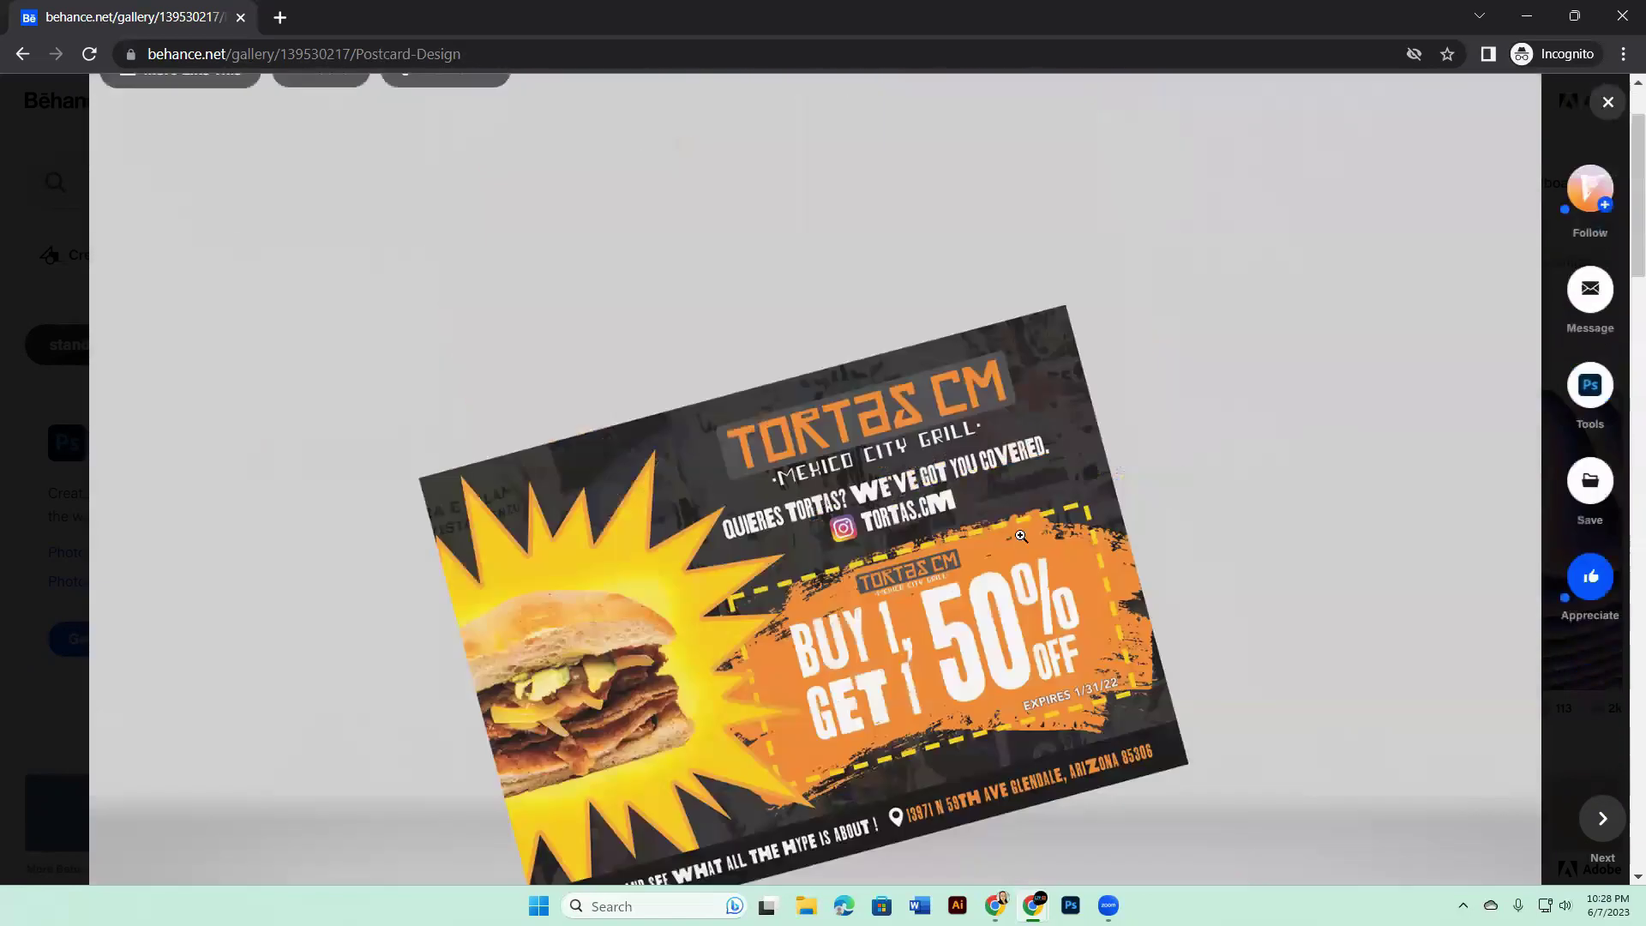
scroll(1021, 536, up, 3)
click(1606, 102)
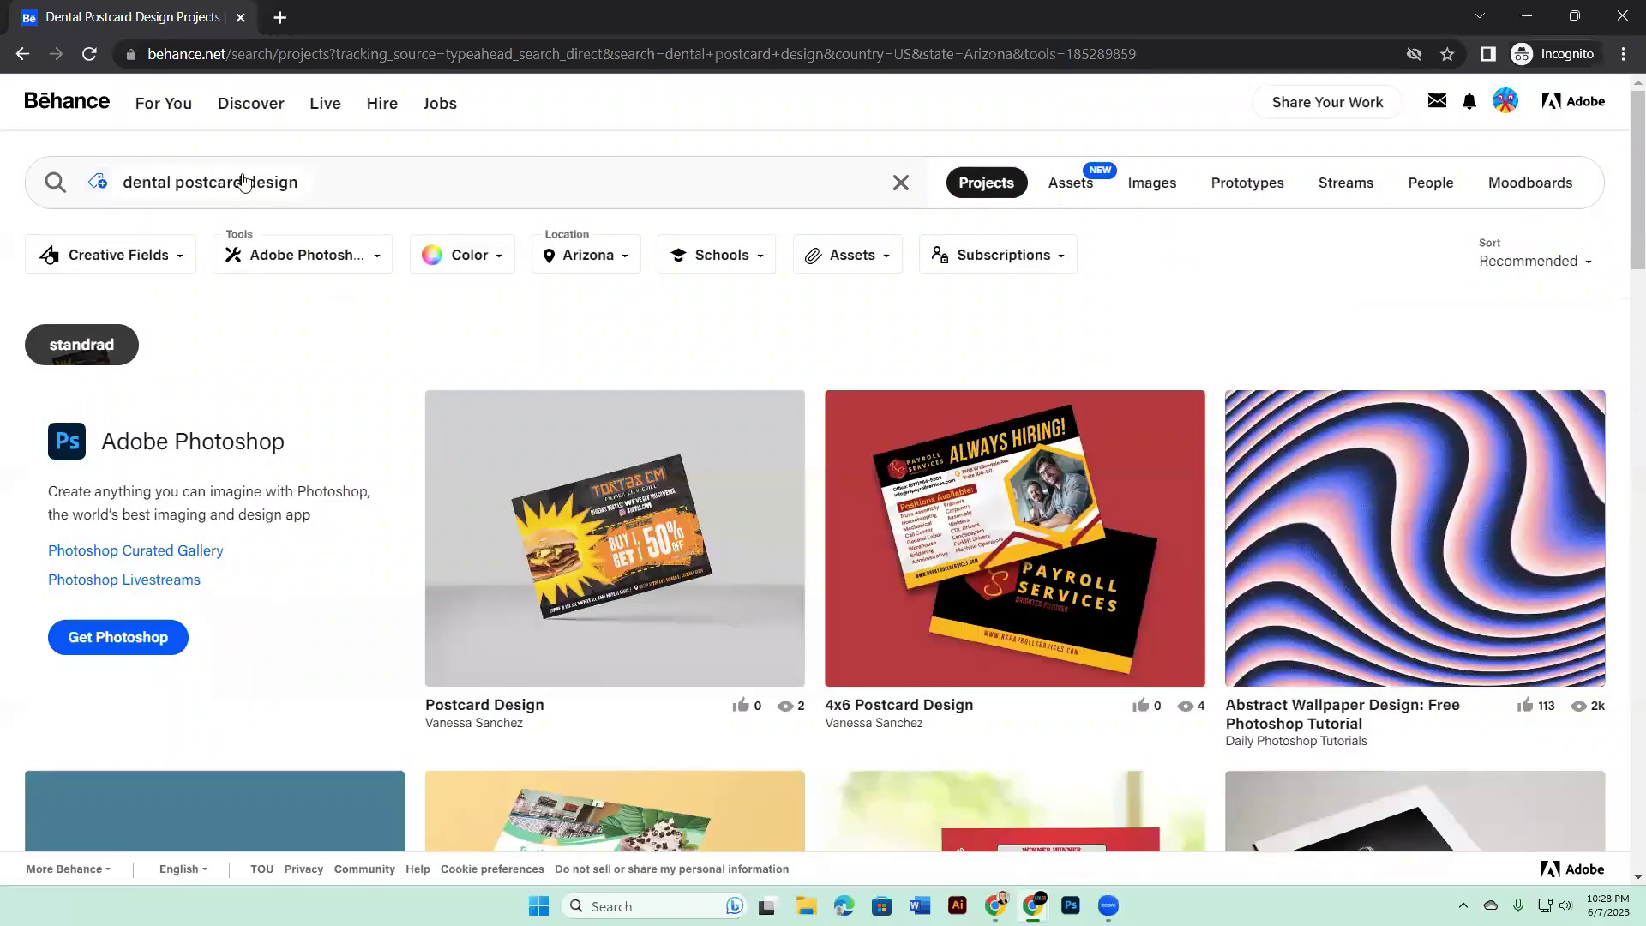
Replace the 'dental postcard design' query with 'logo animation' and run the search
click(334, 179)
click(896, 185)
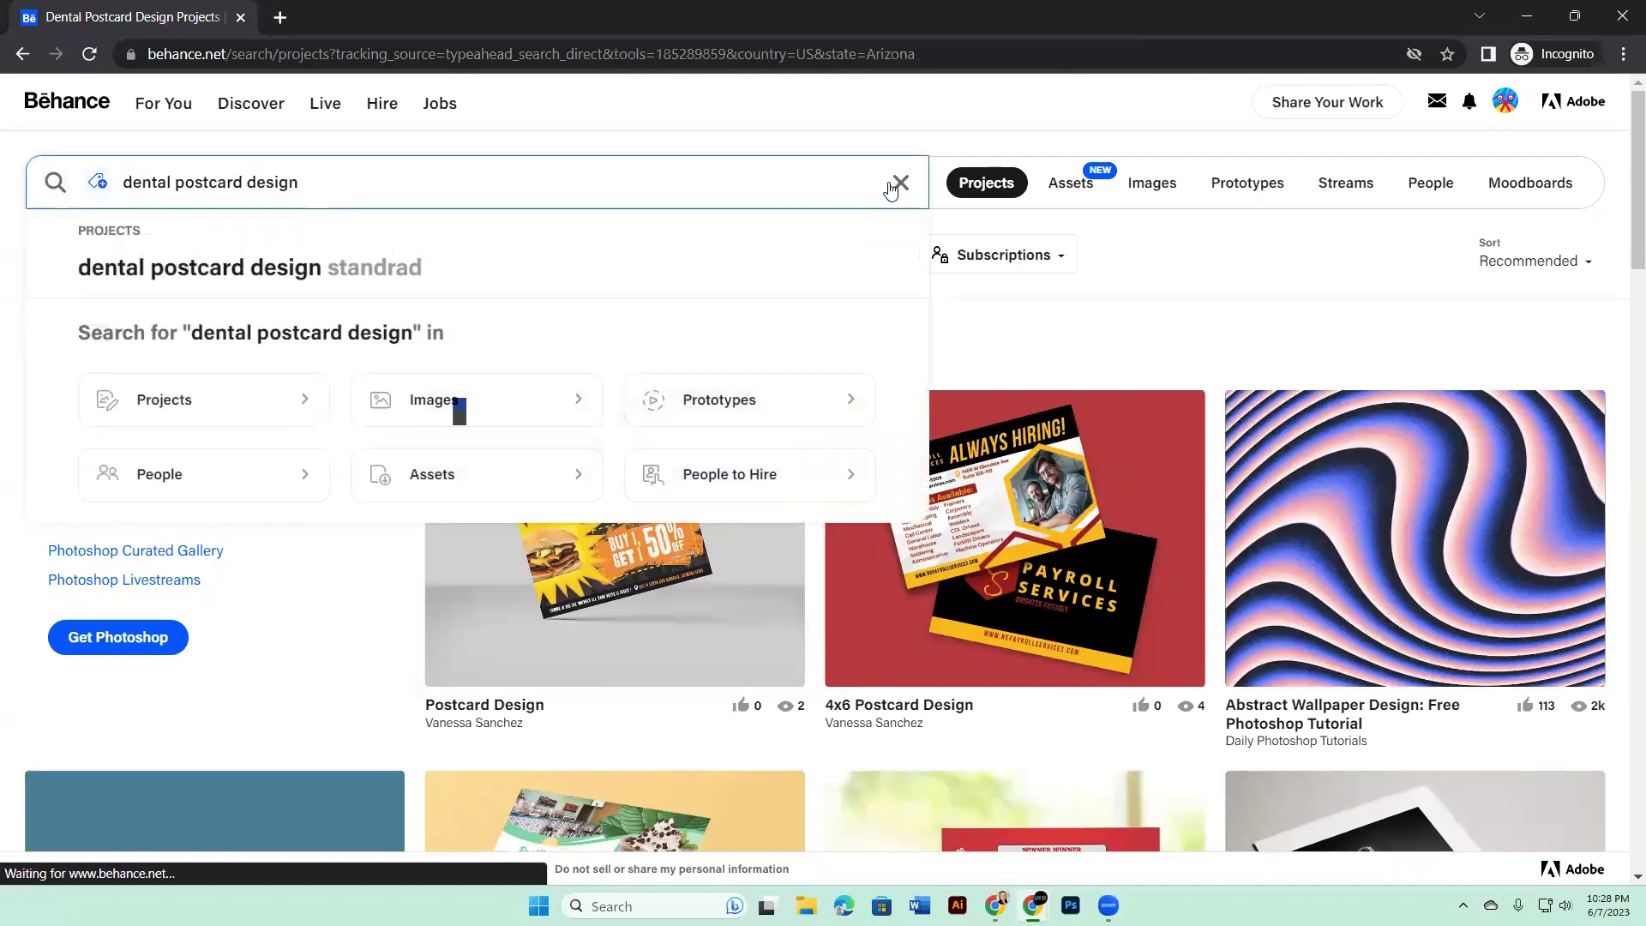
click(290, 187)
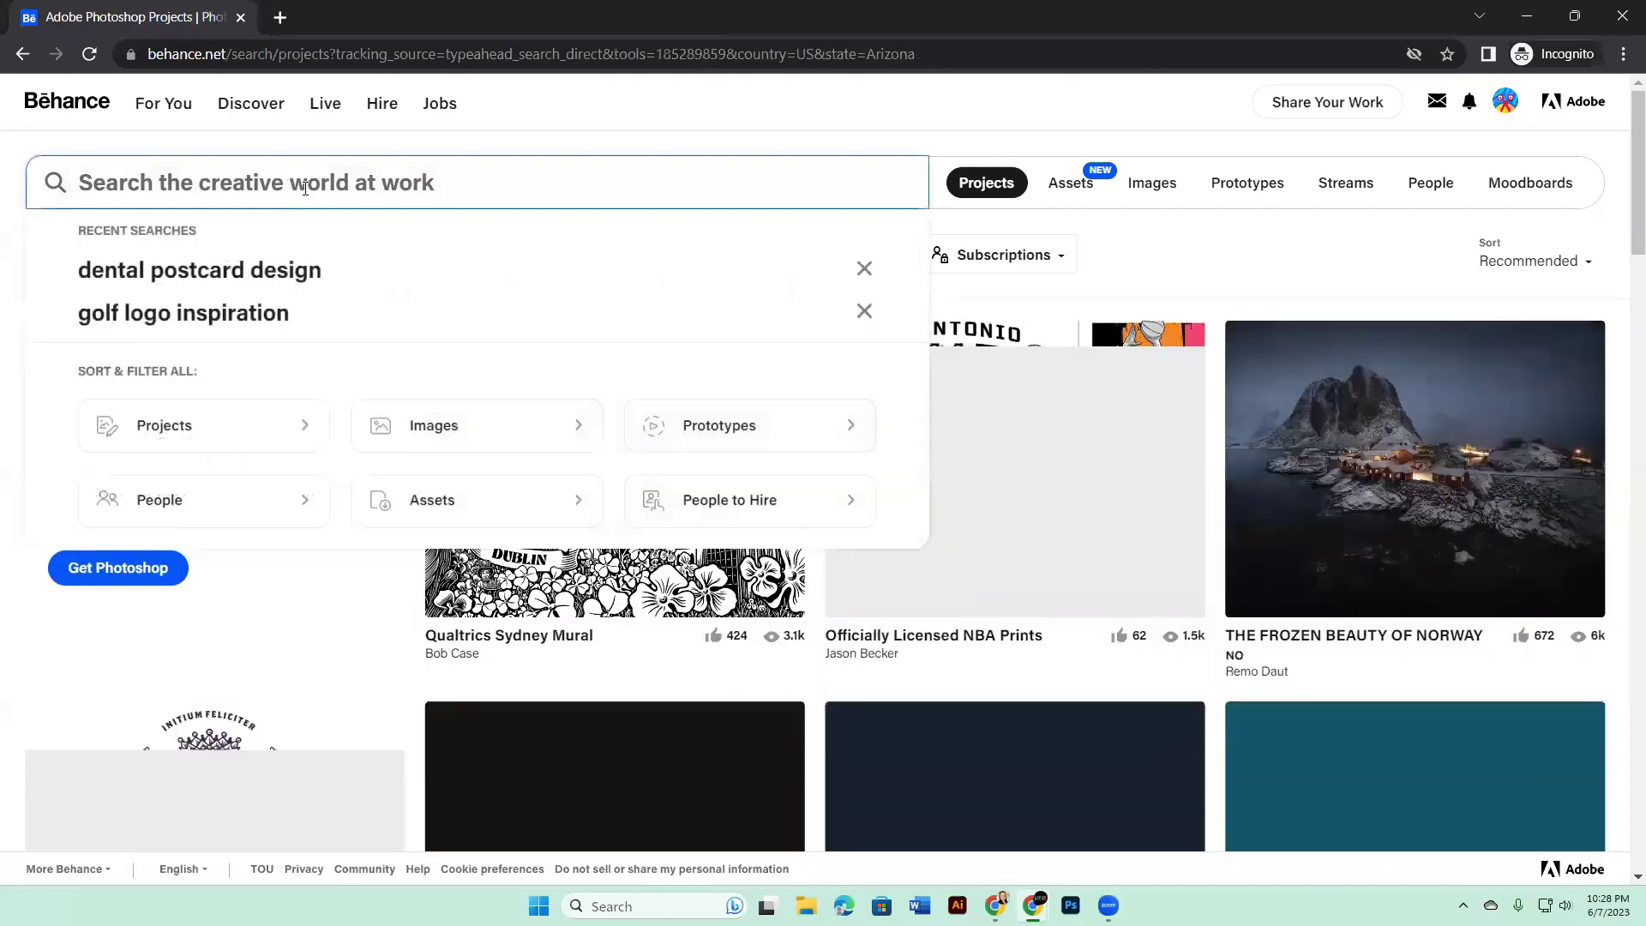
text(logo)
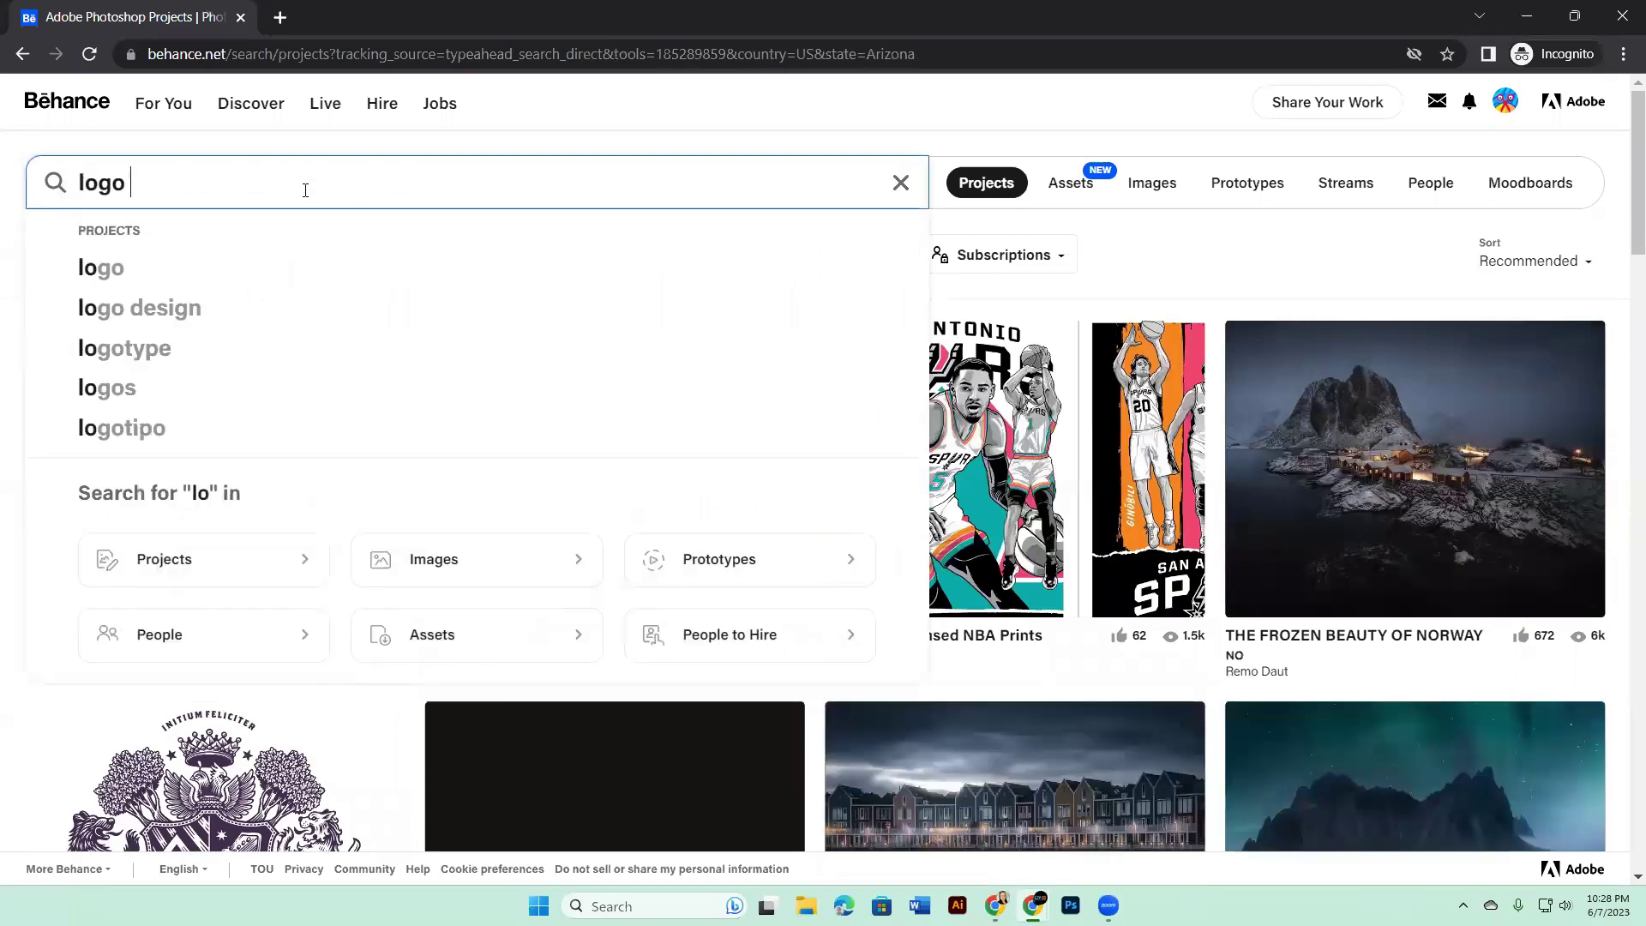
text( animation)
key(Return)
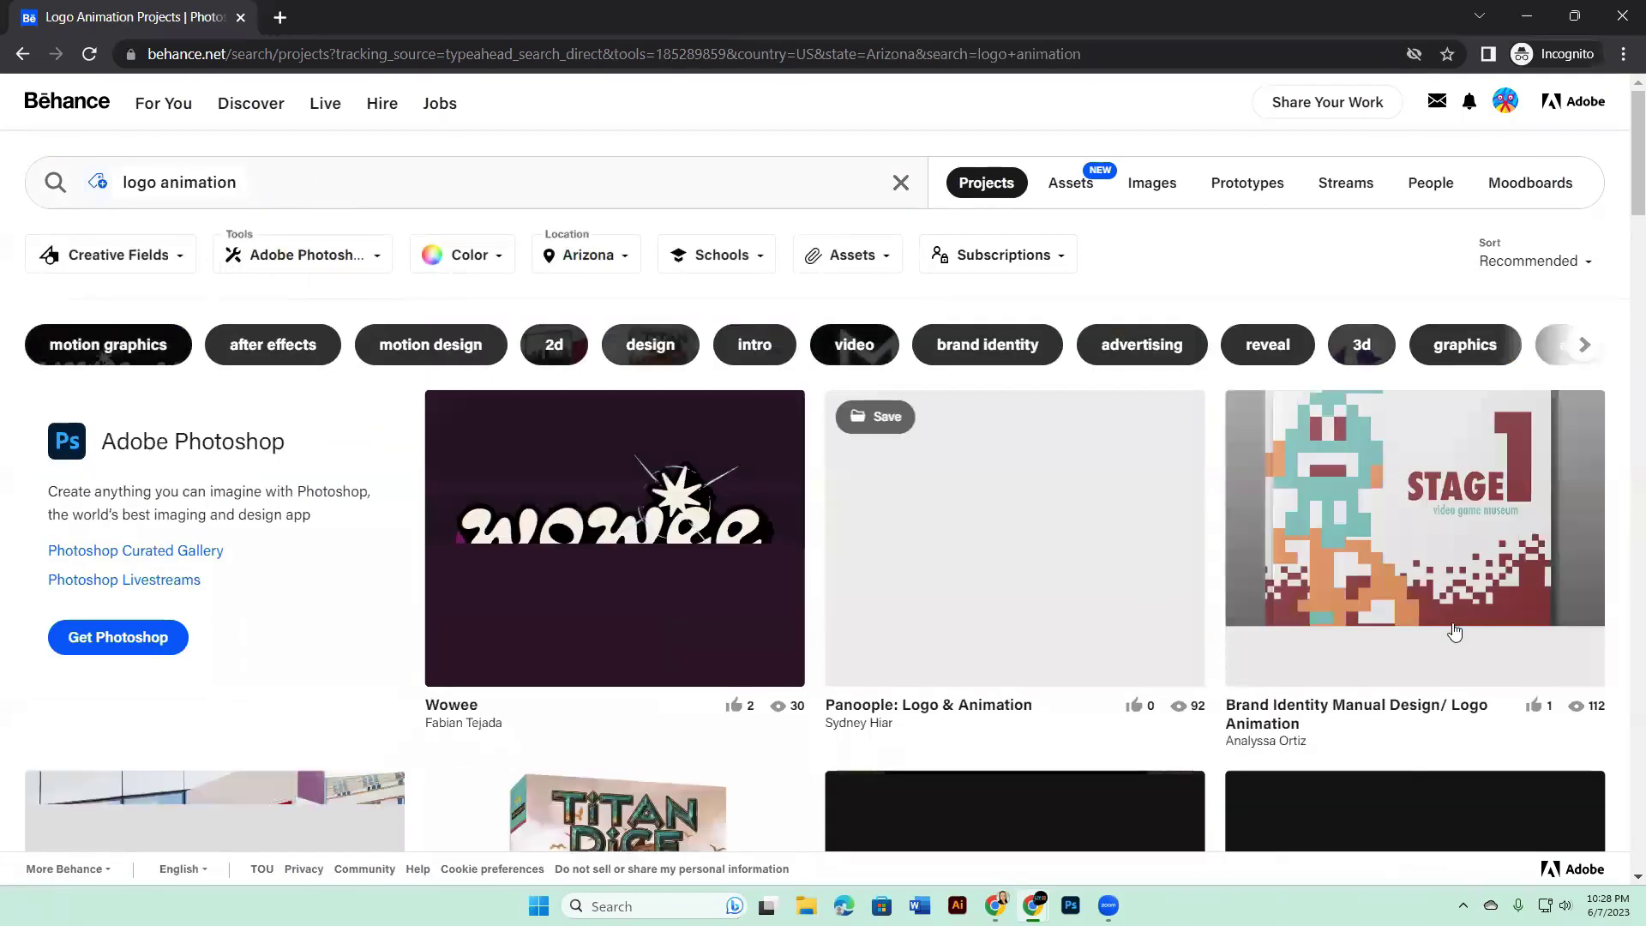
Open the Wowee and Panoople: Logo & Animation projects in new tabs
scroll(629, 393, down, 2)
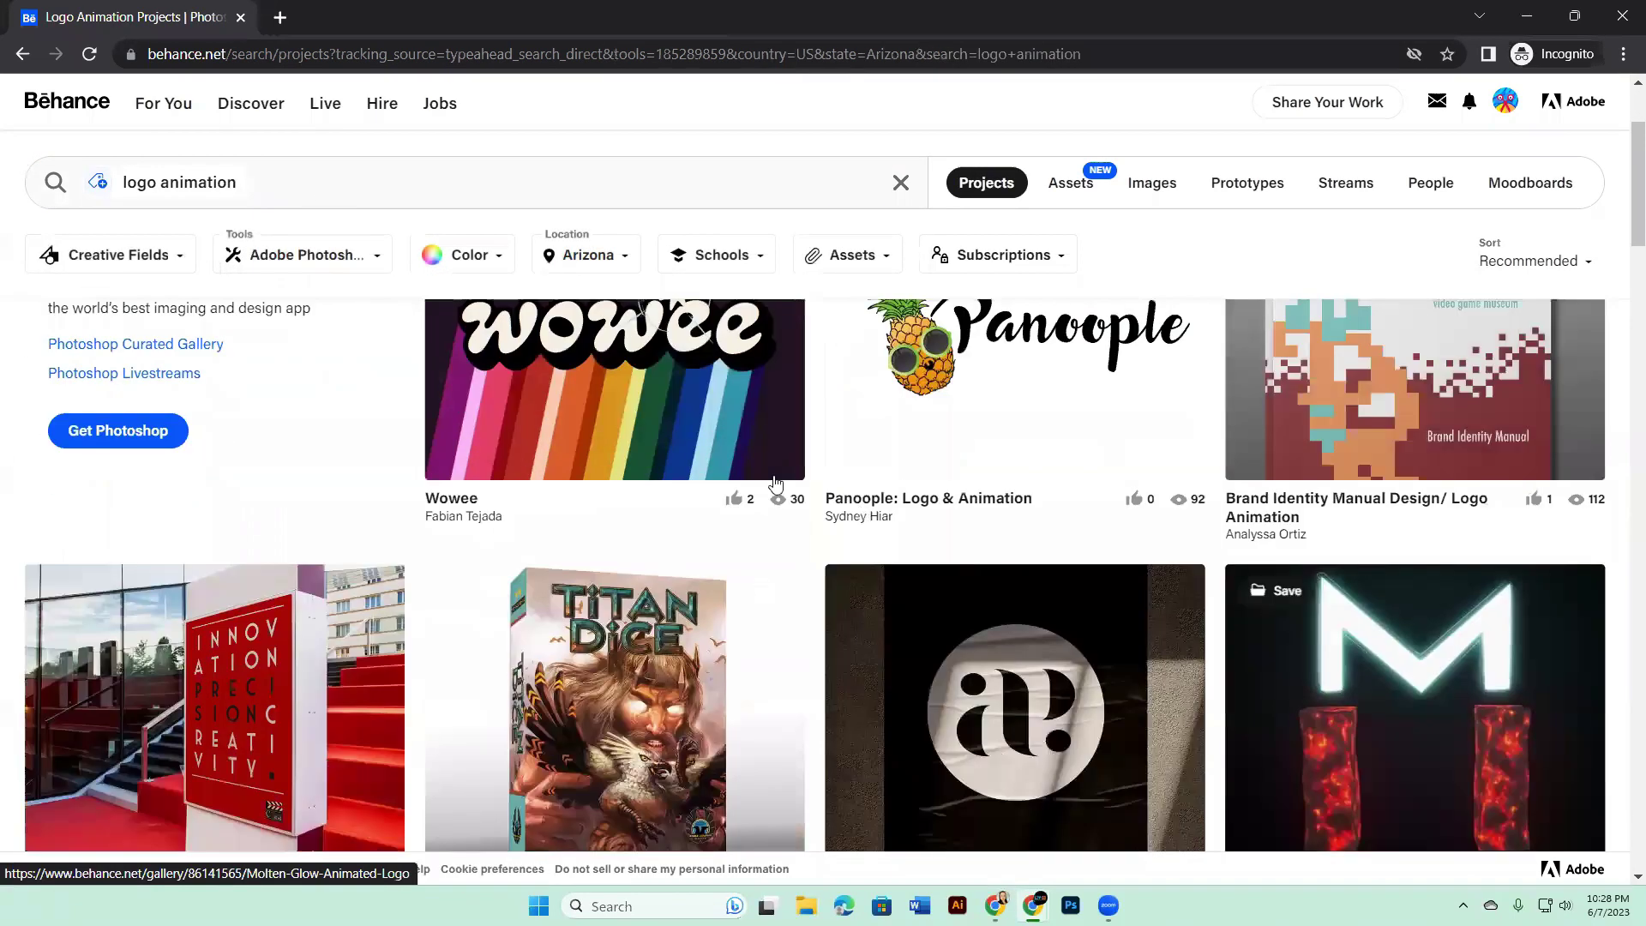
right_click(624, 386)
click(756, 400)
right_click(965, 414)
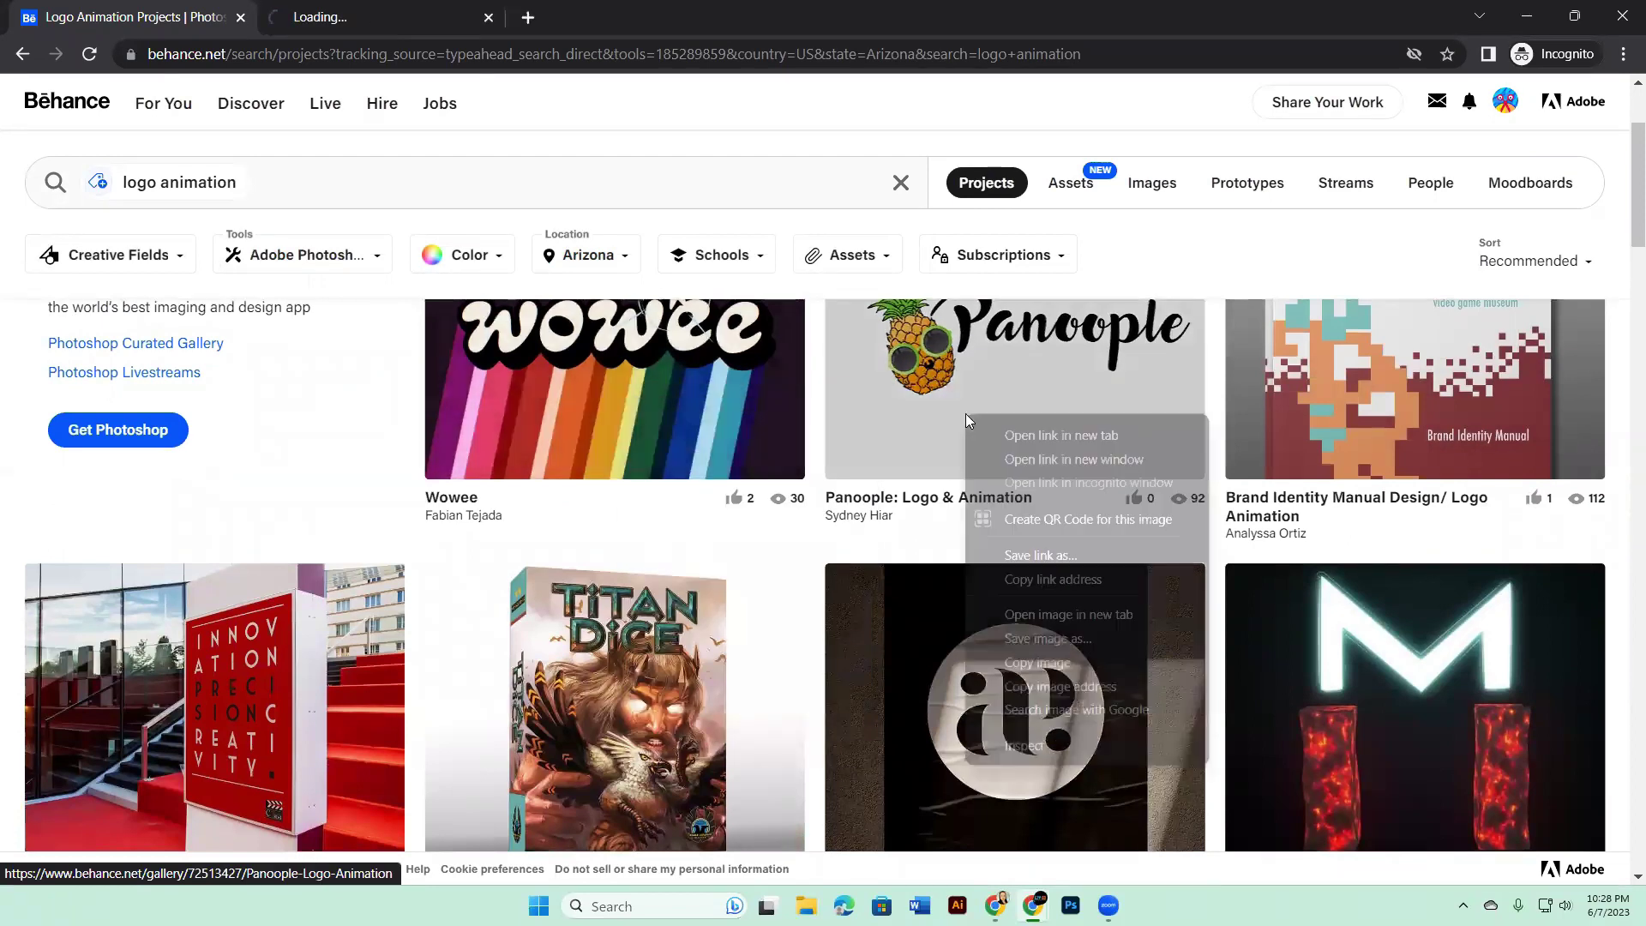
click(1057, 439)
Browse the Wowee project and play its logo animation, then bring up the Panoople tab
key(ctrl+Tab)
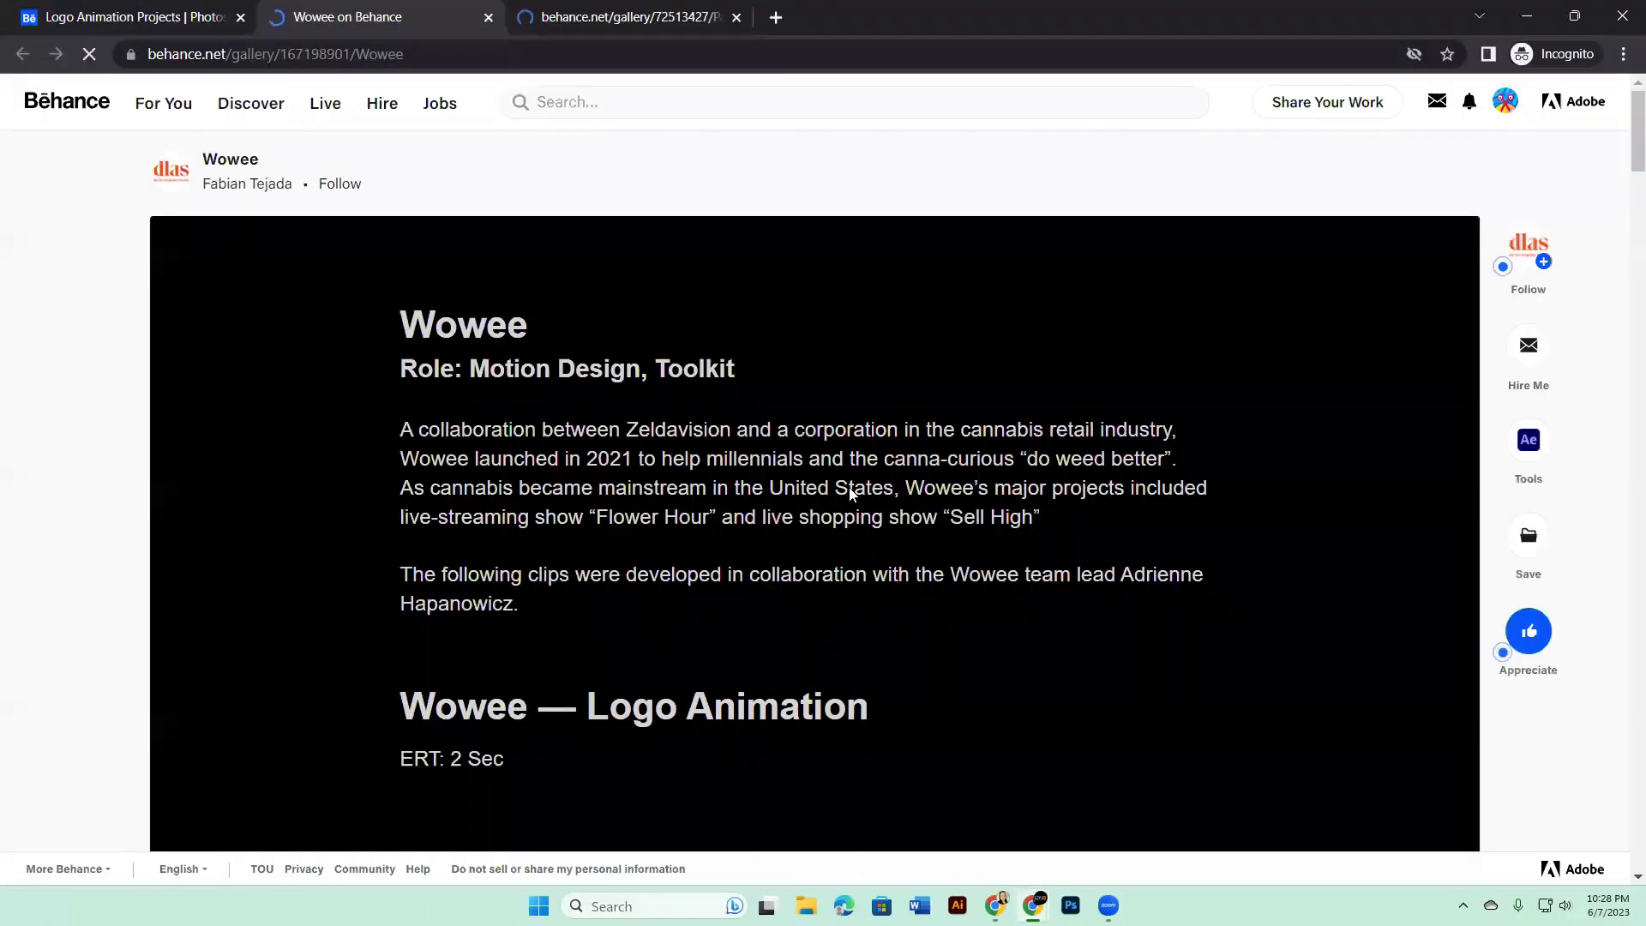
scroll(864, 513, down, 2)
scroll(930, 500, down, 3)
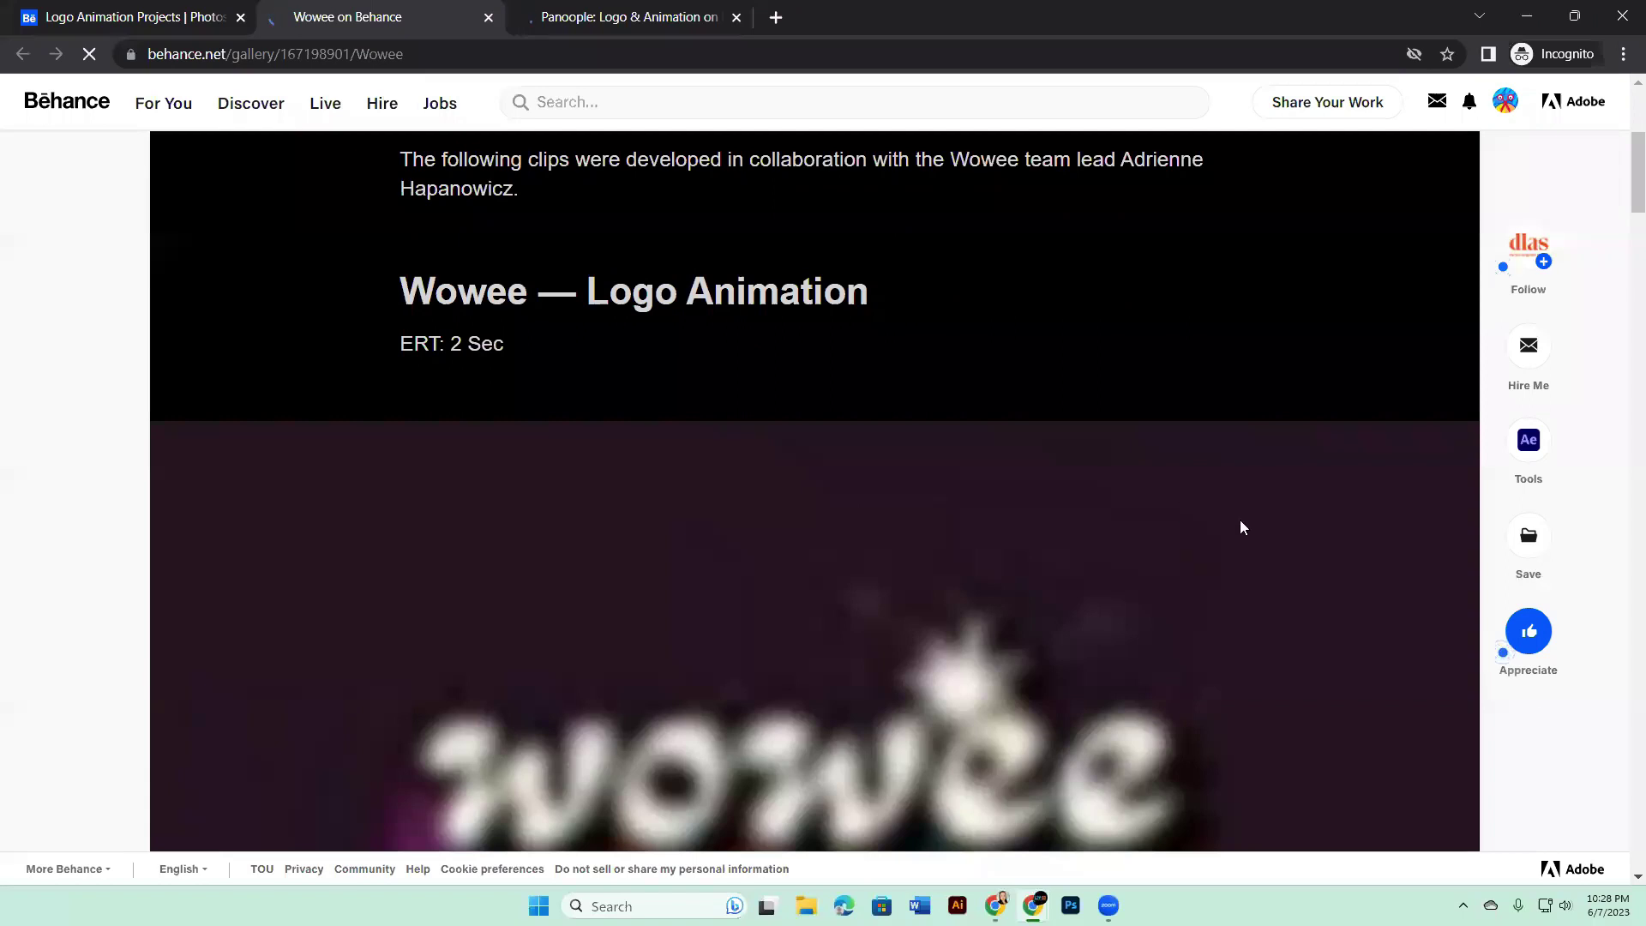
scroll(1217, 520, down, 4)
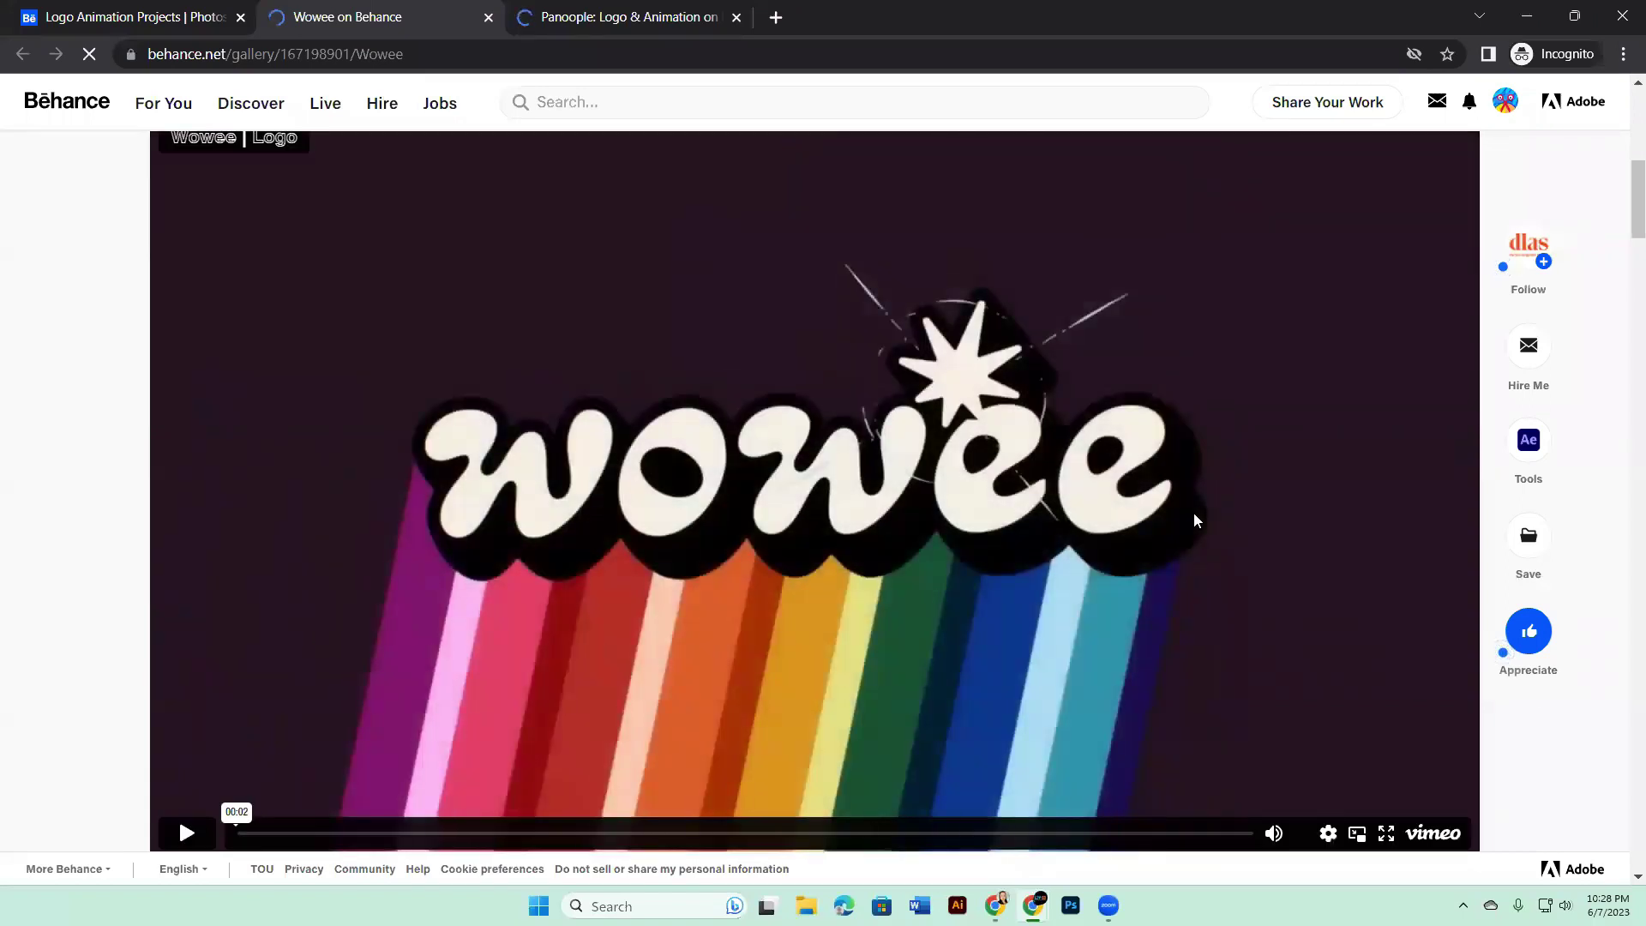
scroll(1176, 521, down, 2)
click(186, 625)
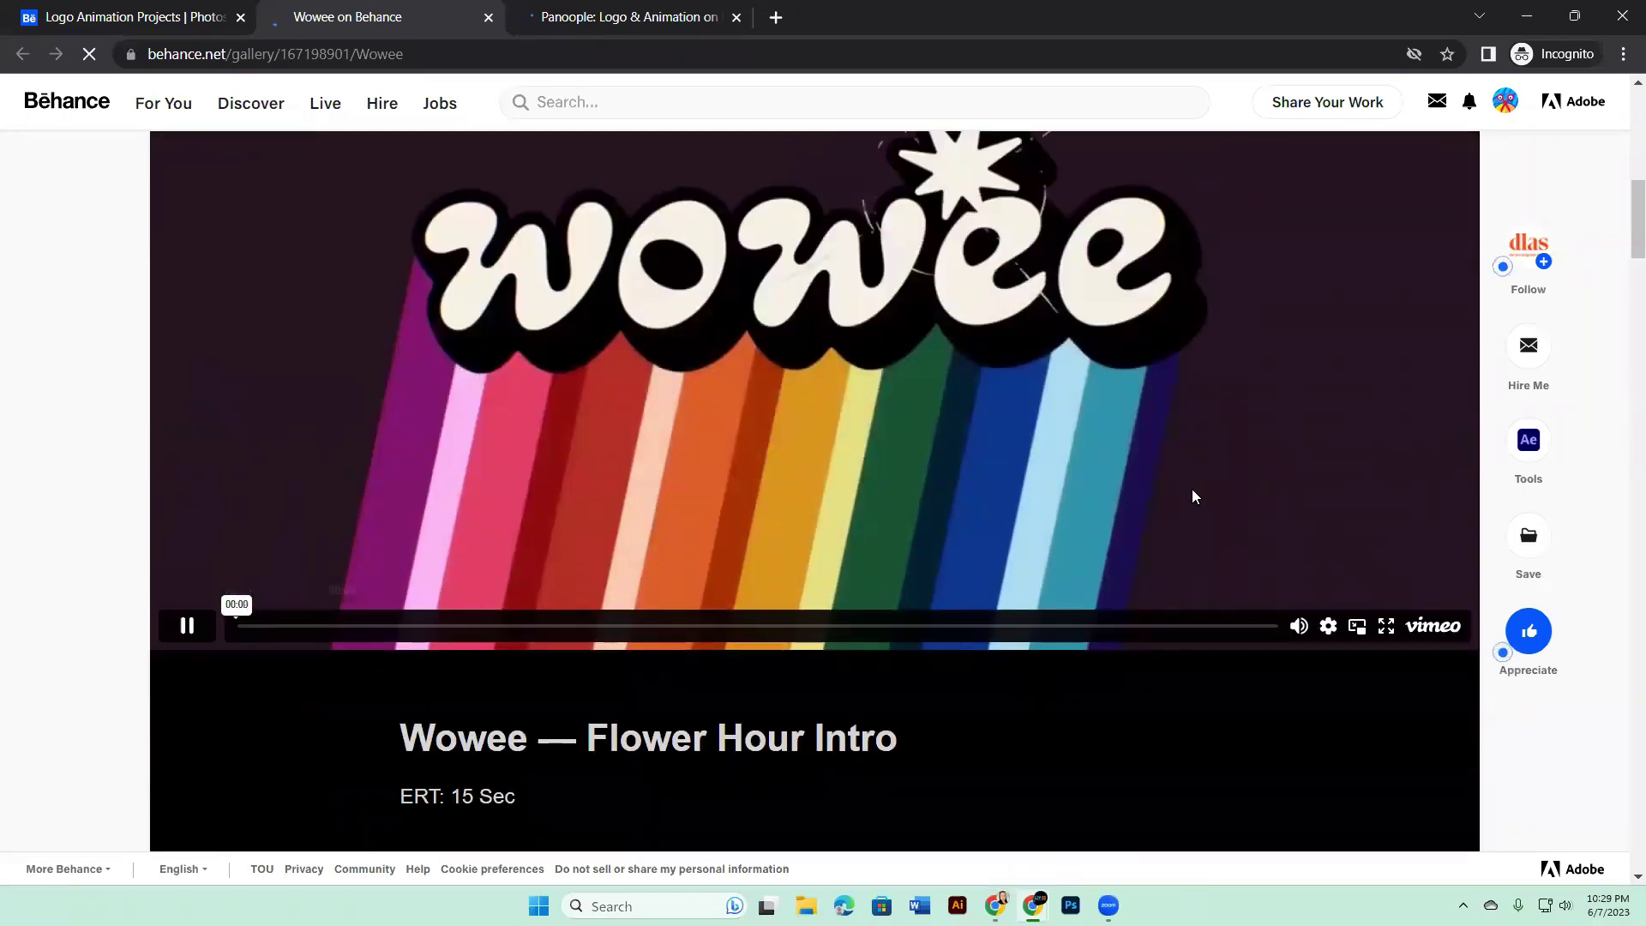
scroll(1197, 510, up, 1)
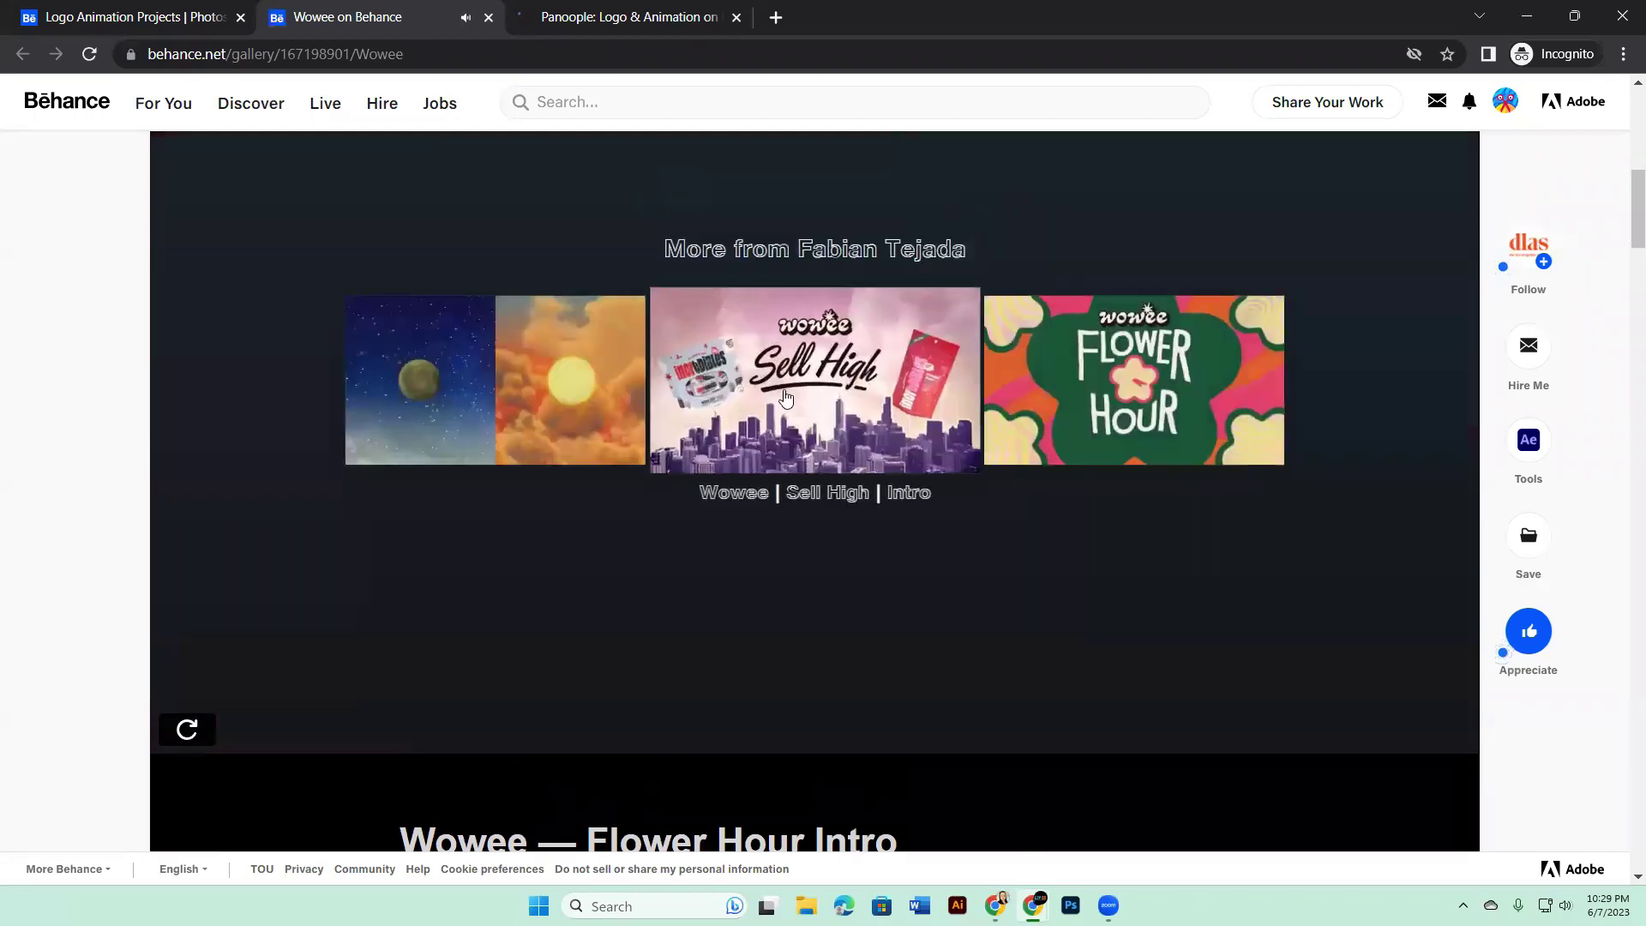
click(642, 10)
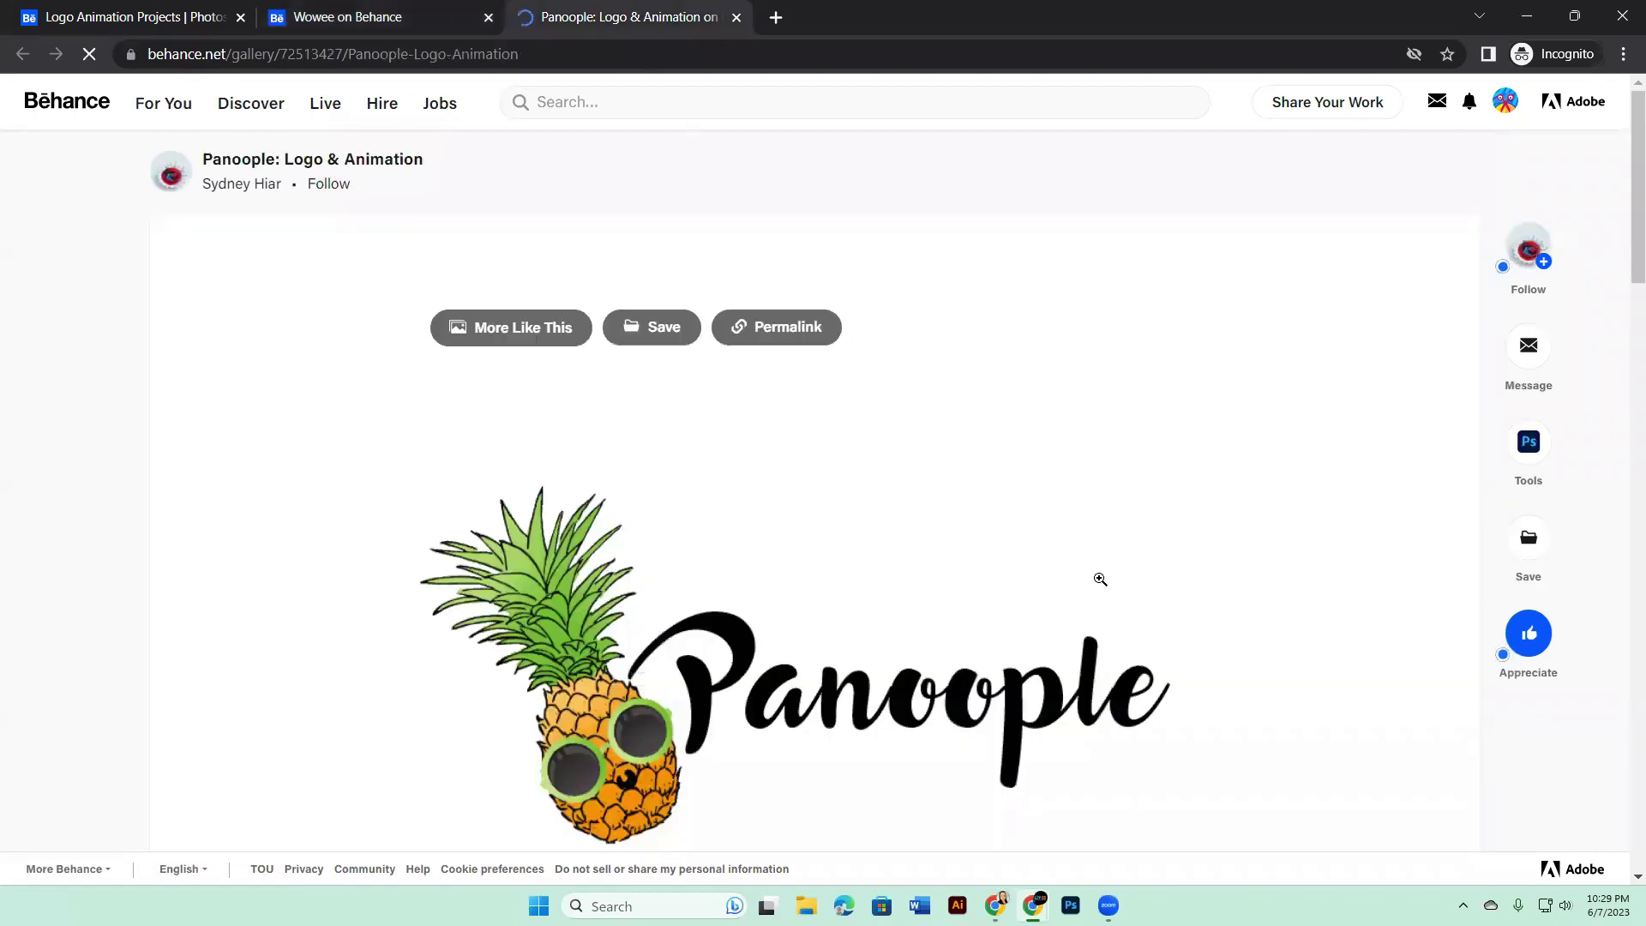
Scroll the Panoople project, open its designer's profile, and close the Panoople tab
scroll(1072, 574, down, 3)
scroll(1047, 573, down, 3)
scroll(1042, 569, down, 3)
scroll(994, 570, up, 2)
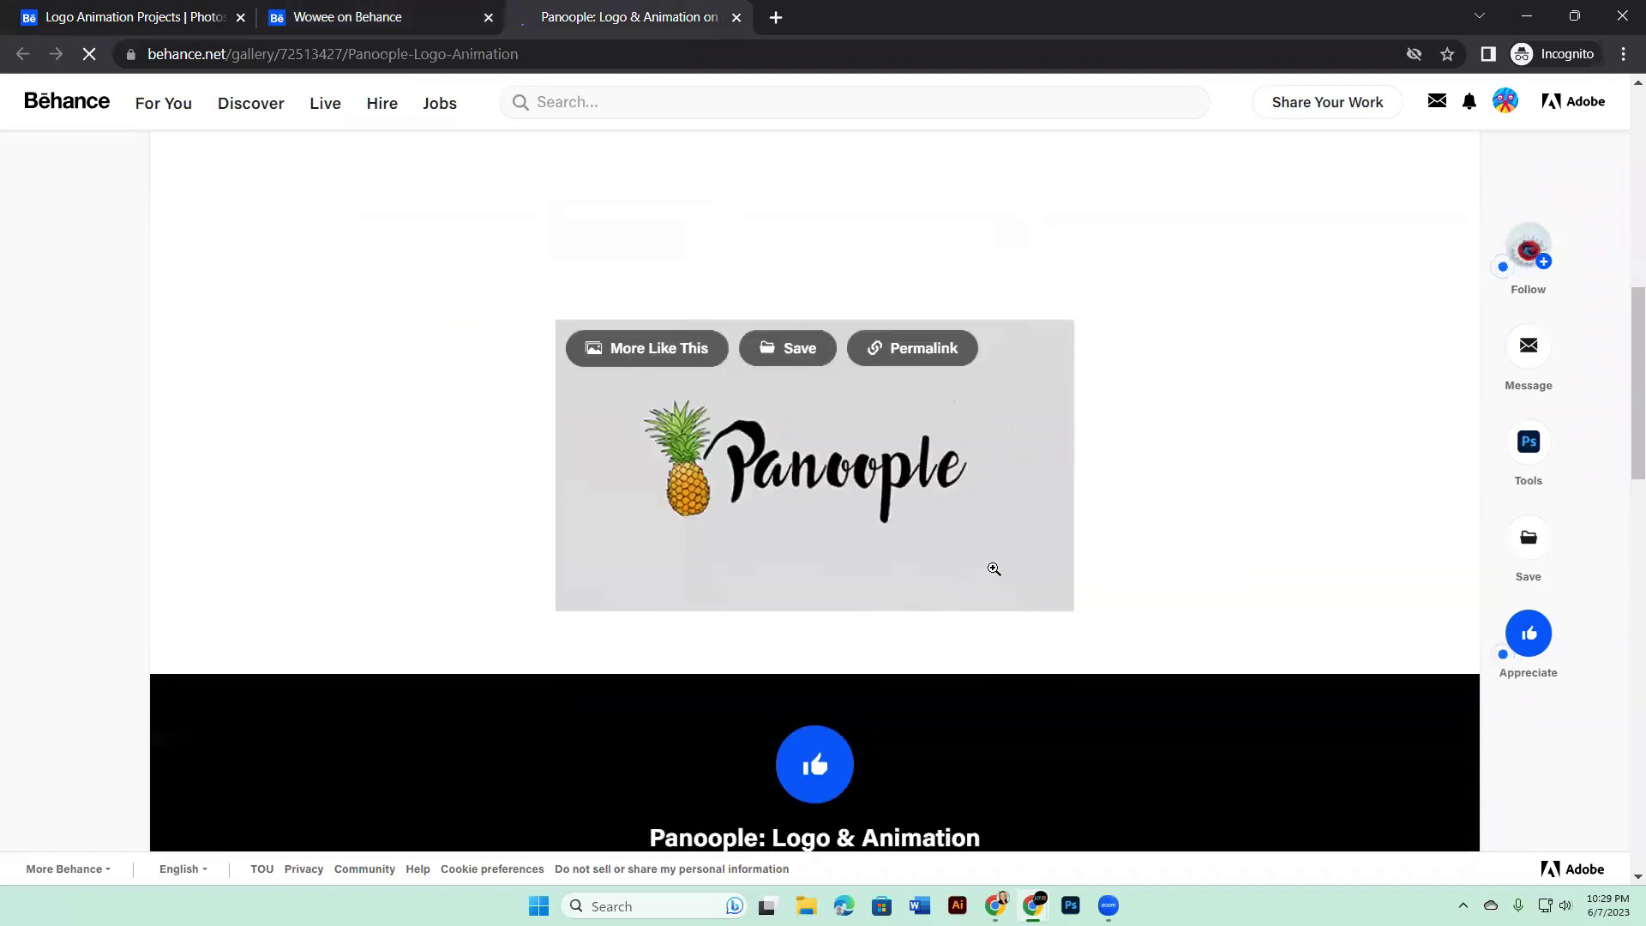
scroll(1205, 571, down, 5)
scroll(1202, 574, down, 5)
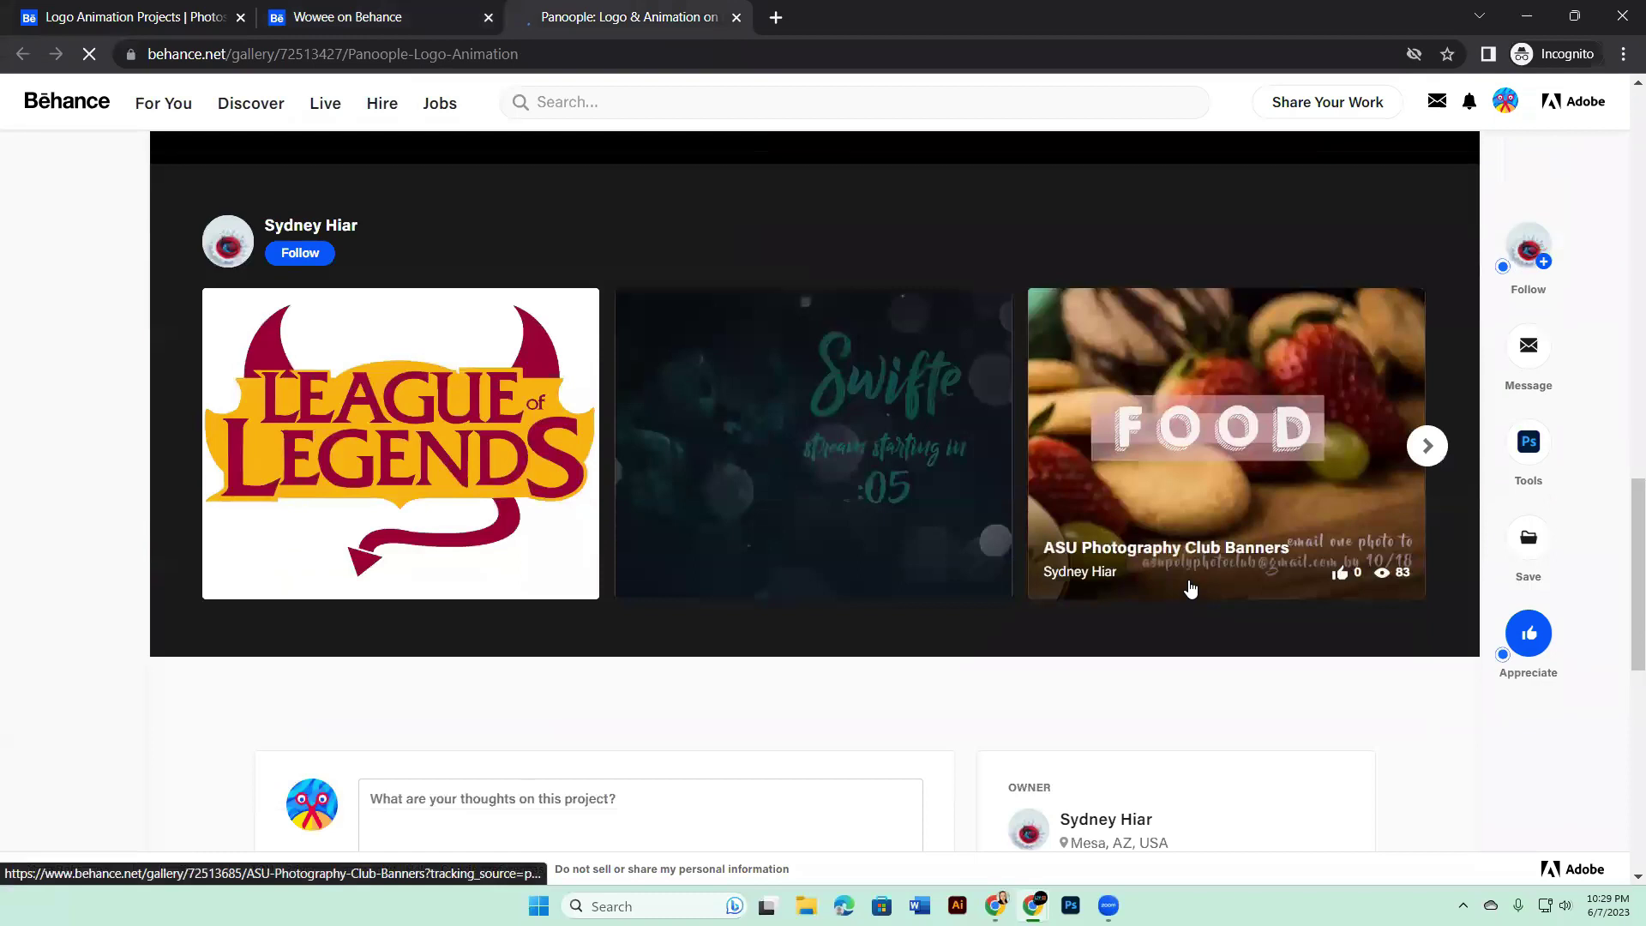
scroll(1191, 588, up, 10)
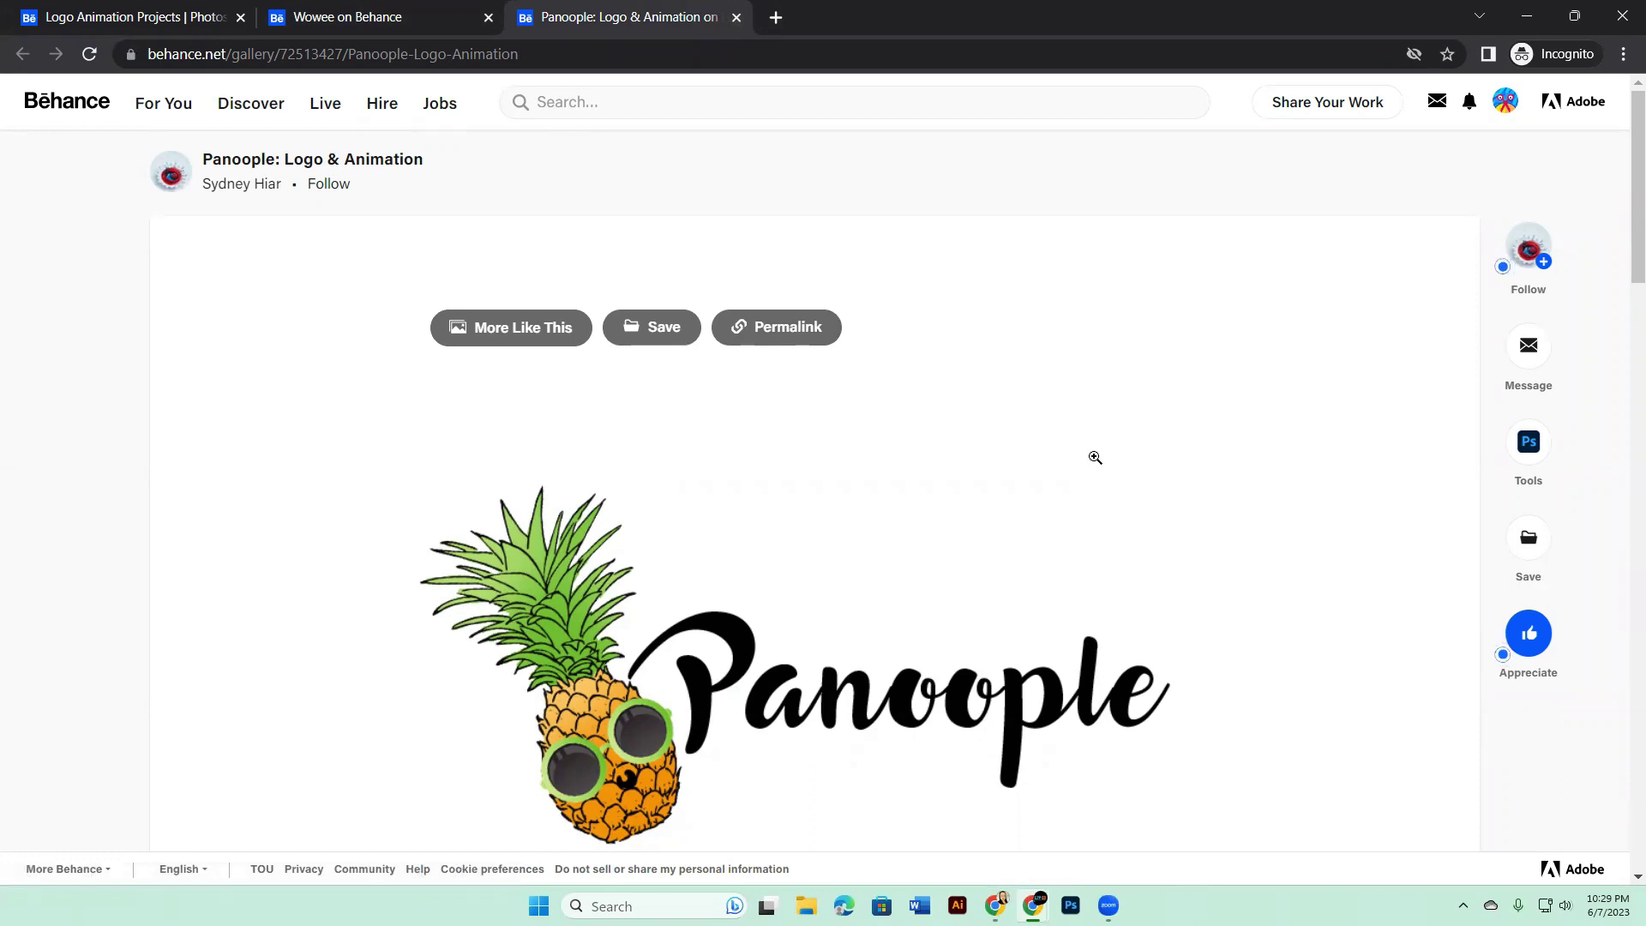
click(243, 184)
click(672, 14)
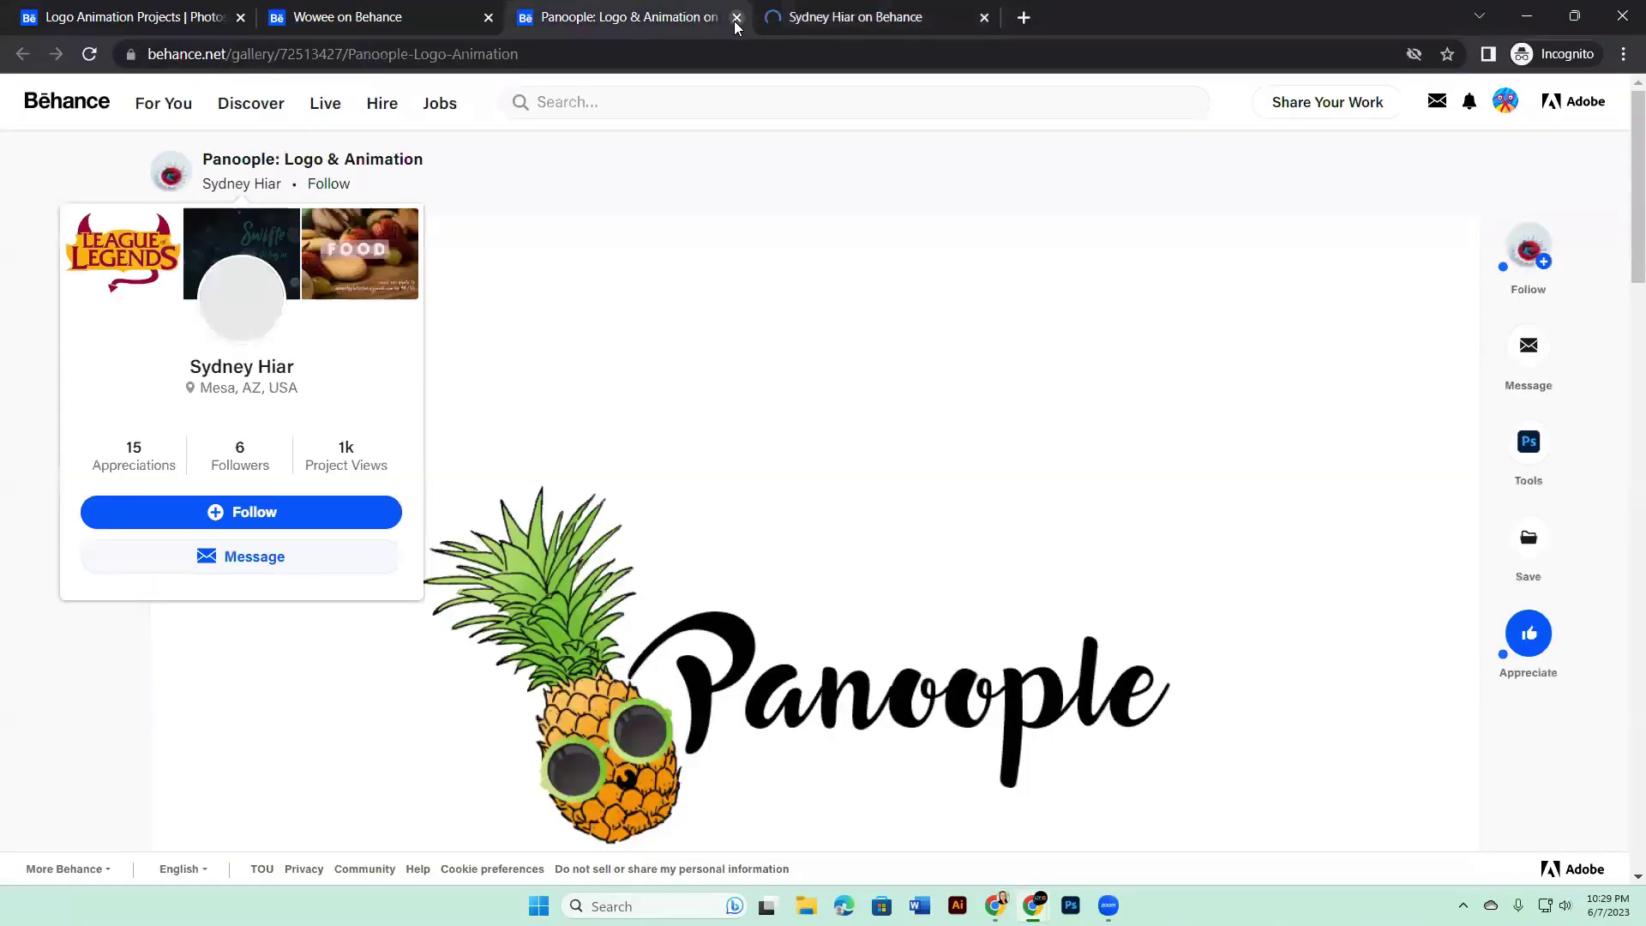
click(737, 17)
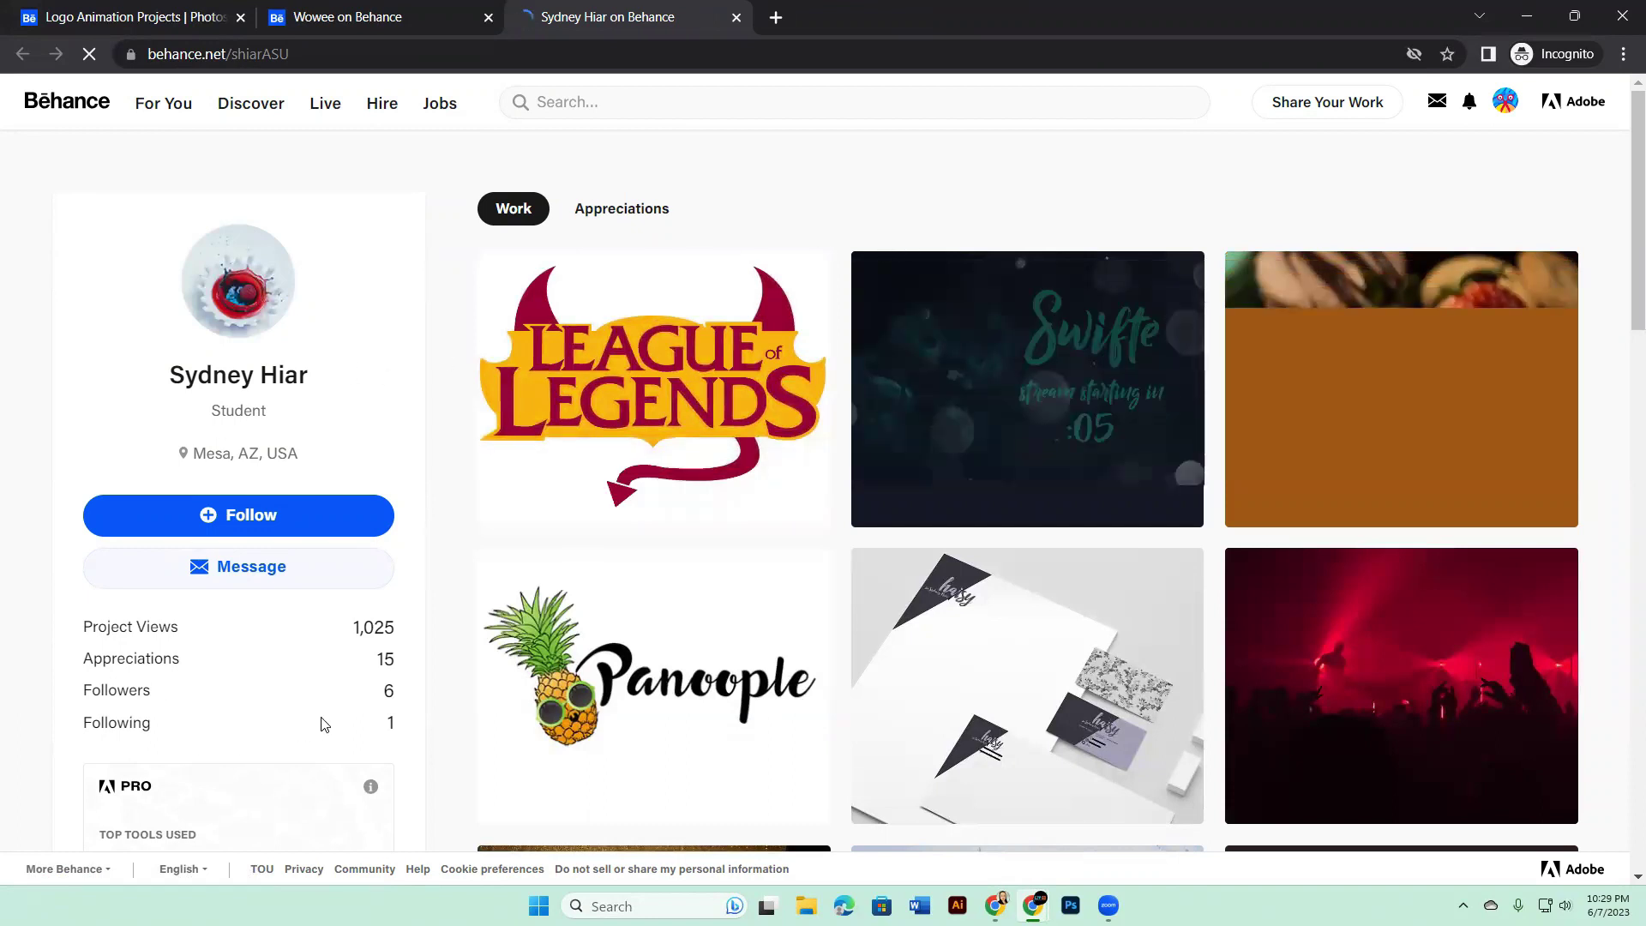
Review the designer's profile, then close the profile and Wowee tabs
scroll(324, 724, down, 3)
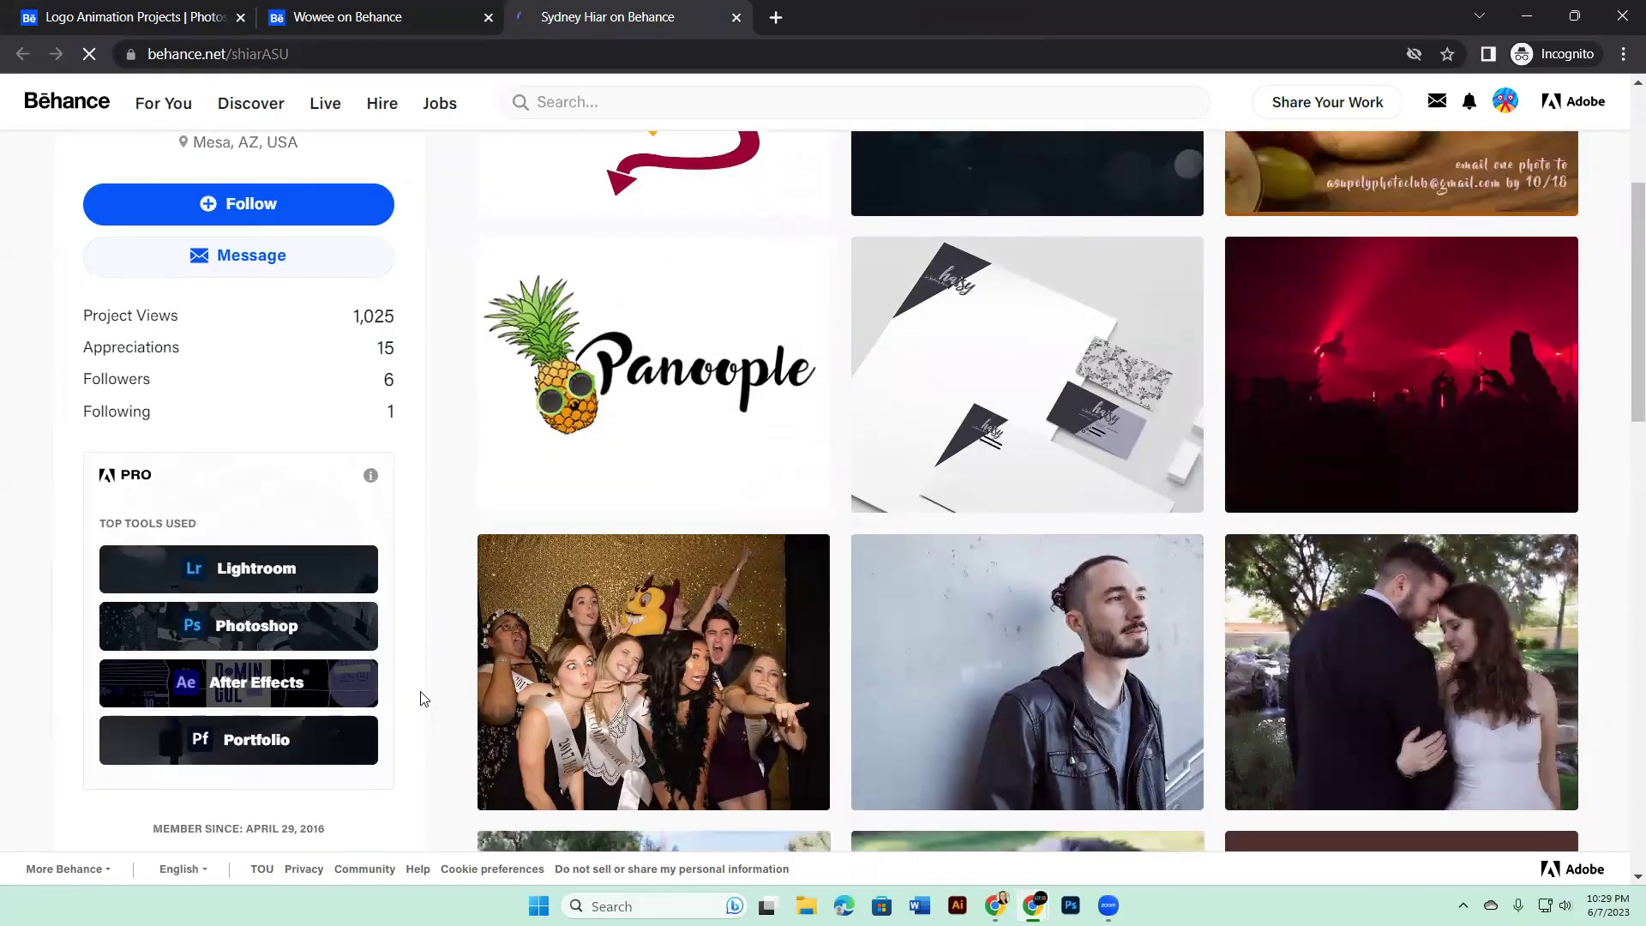
scroll(422, 699, up, 3)
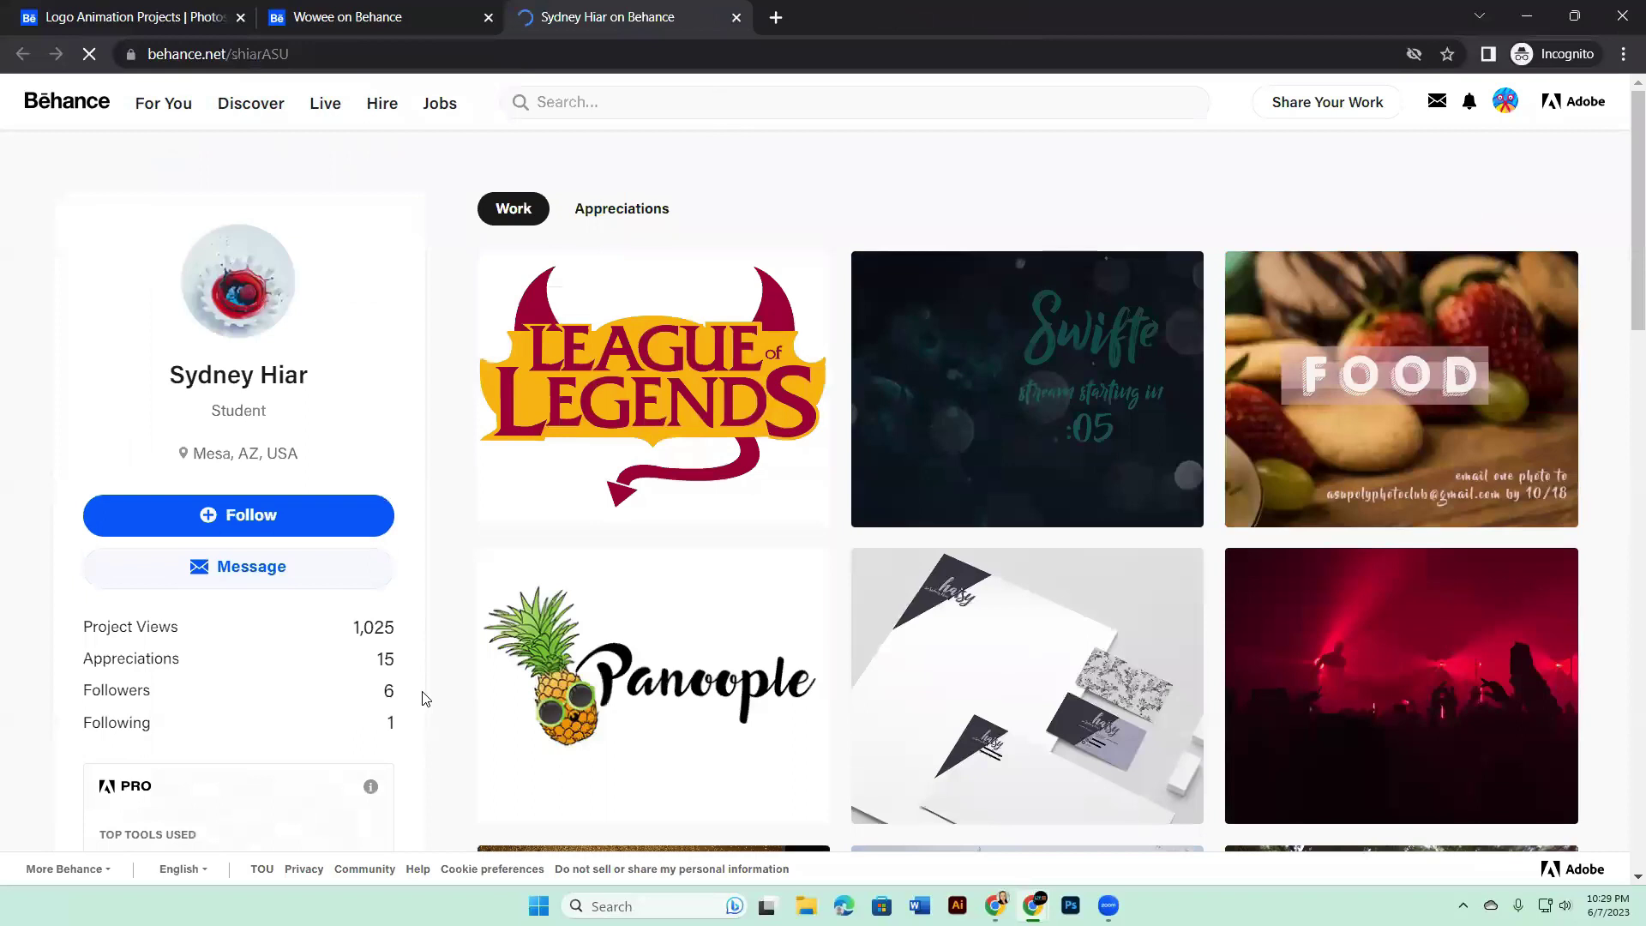
click(736, 17)
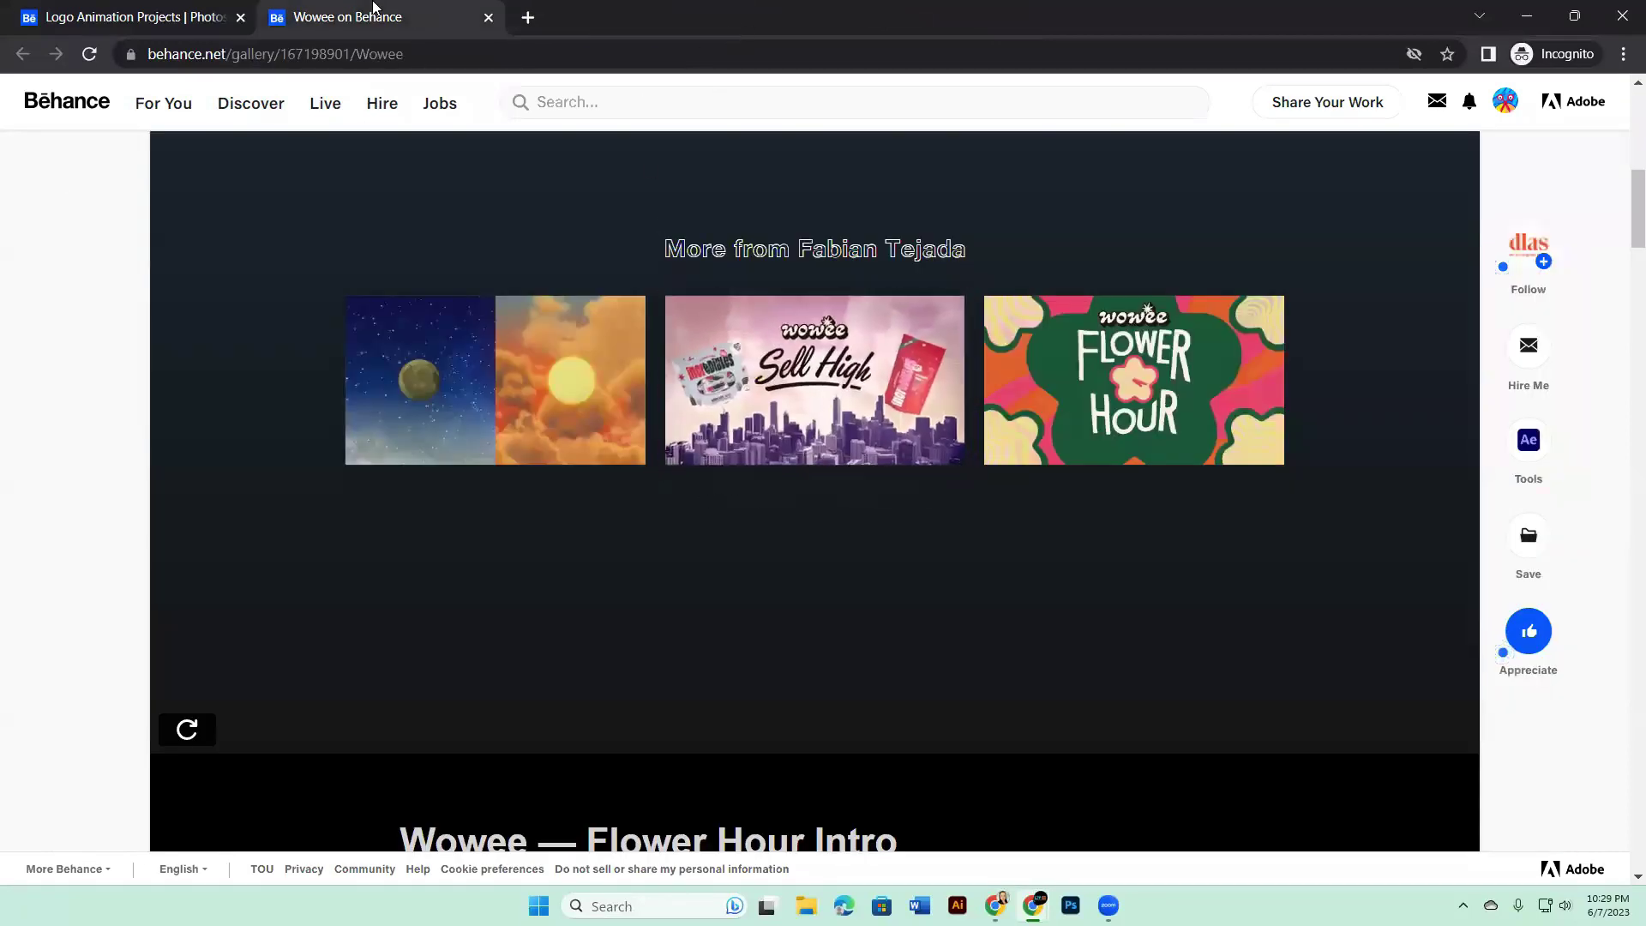
click(488, 17)
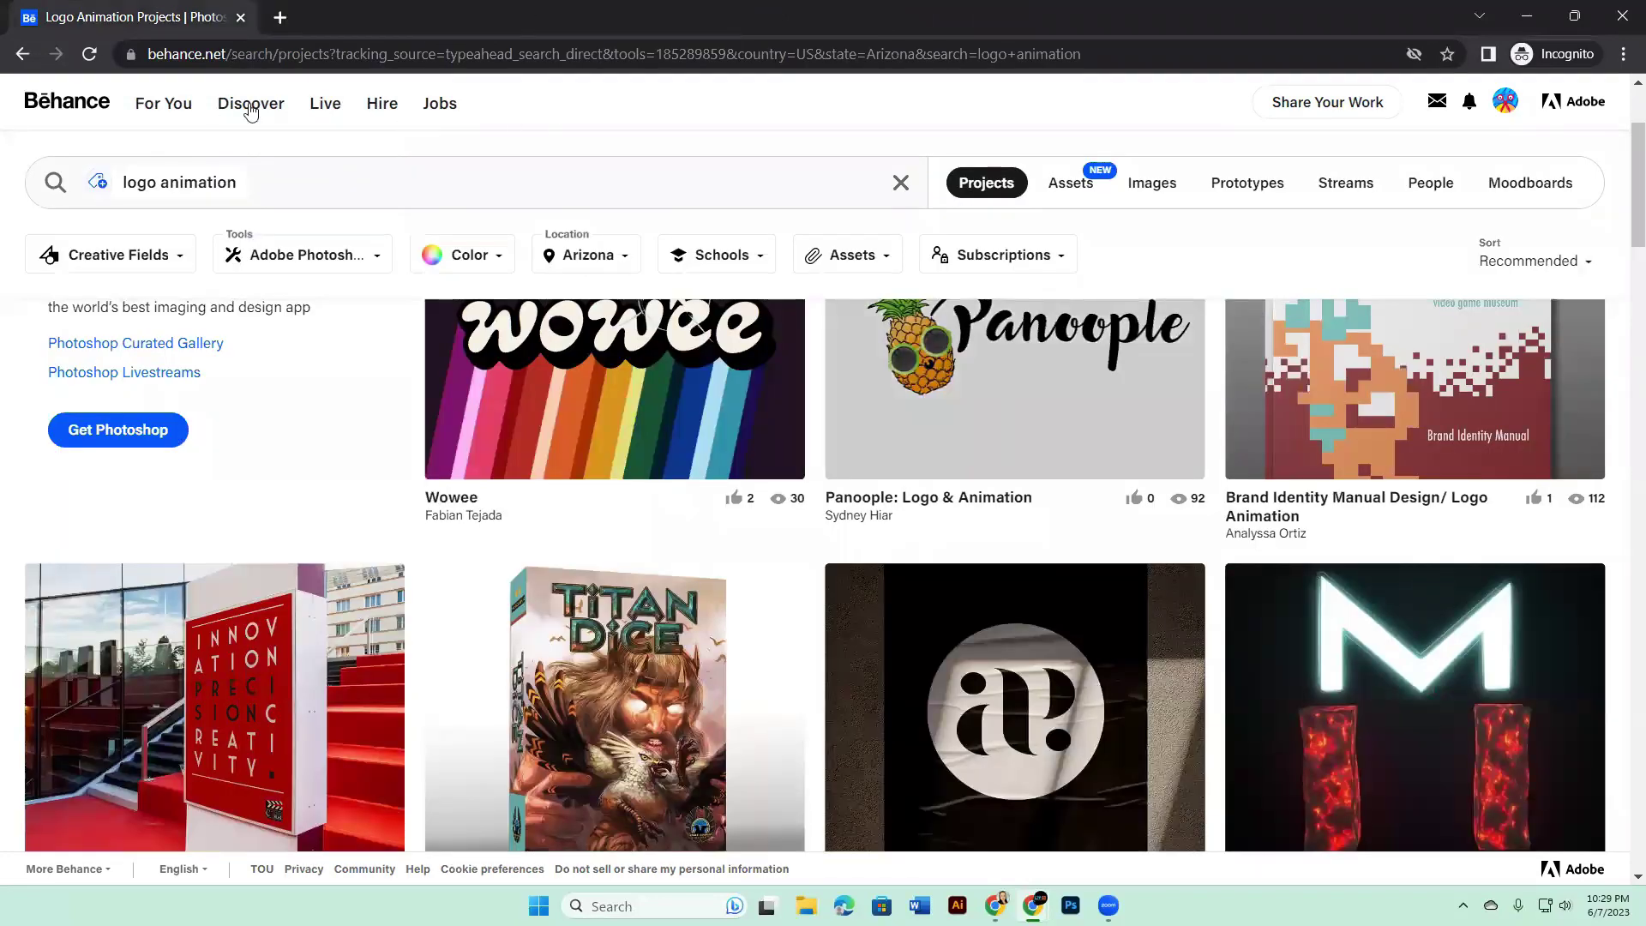
Open the For You feed and try adding a Work in Progress post, triggering email verification
click(169, 105)
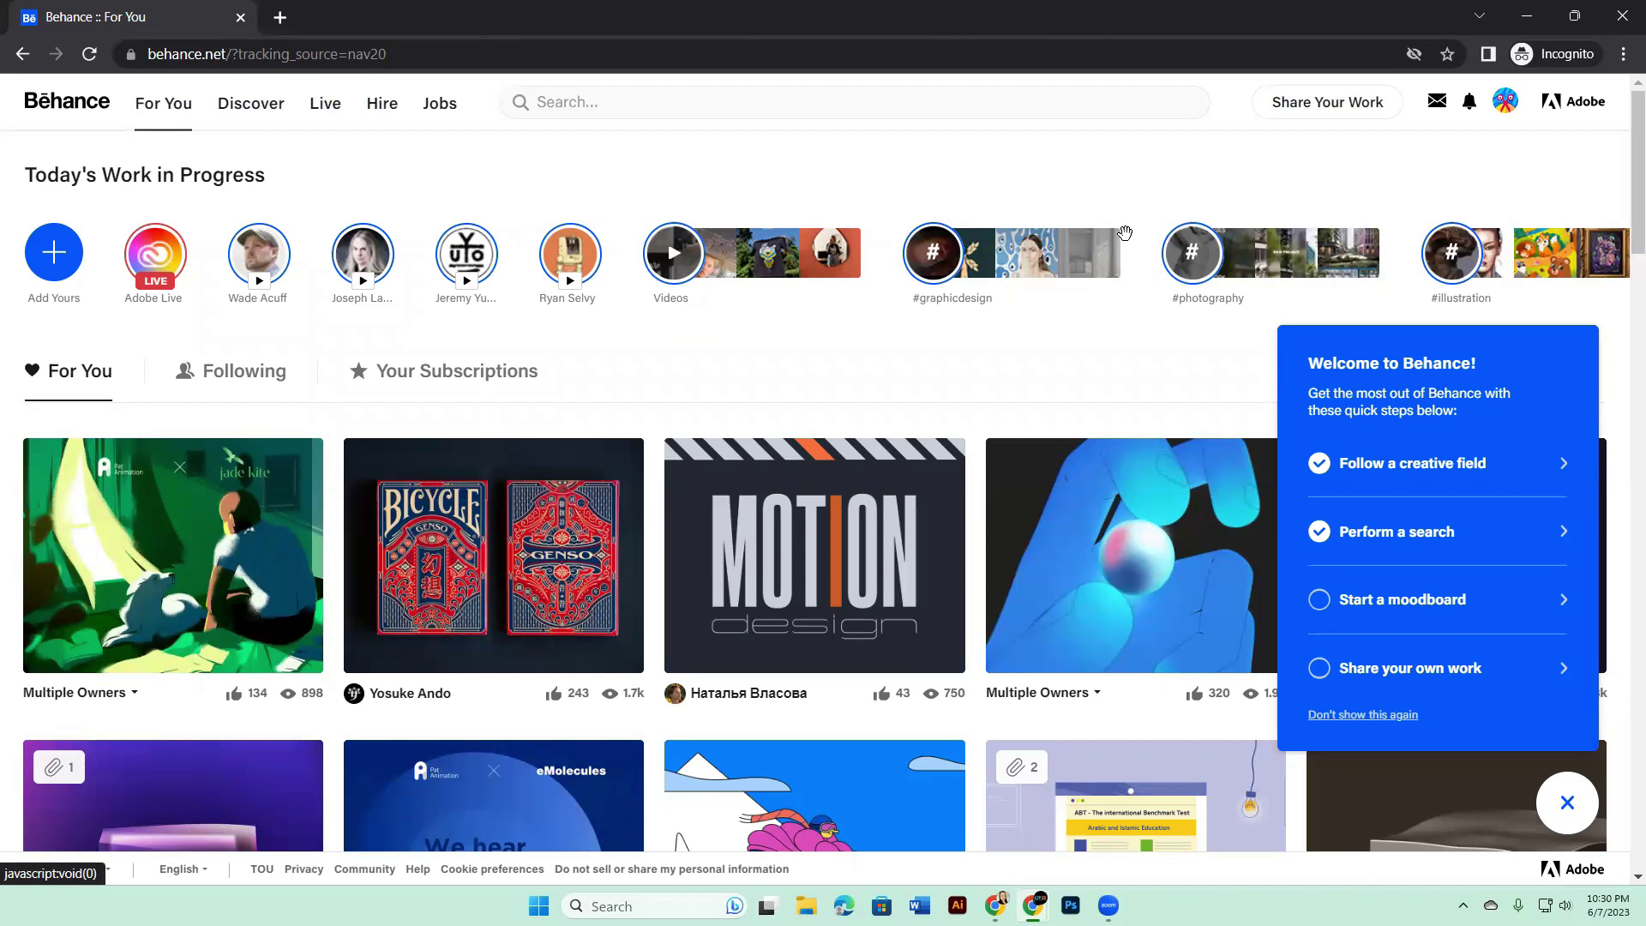
click(56, 260)
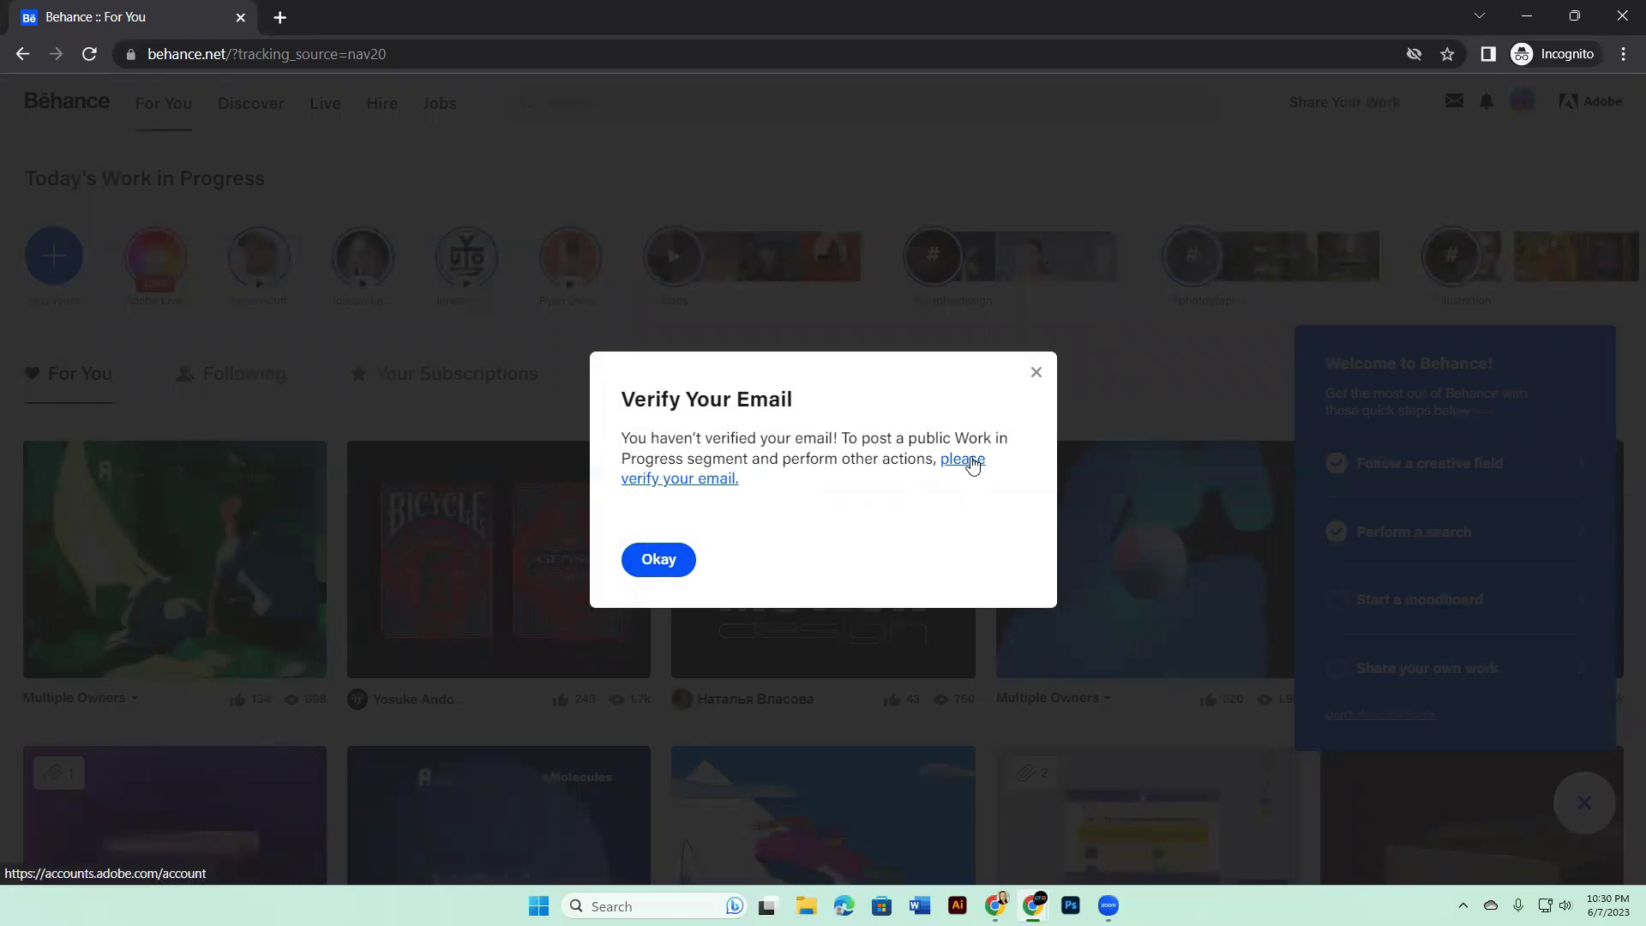
Follow the 'please verify your email' link through to the Adobe Account profile page
click(973, 465)
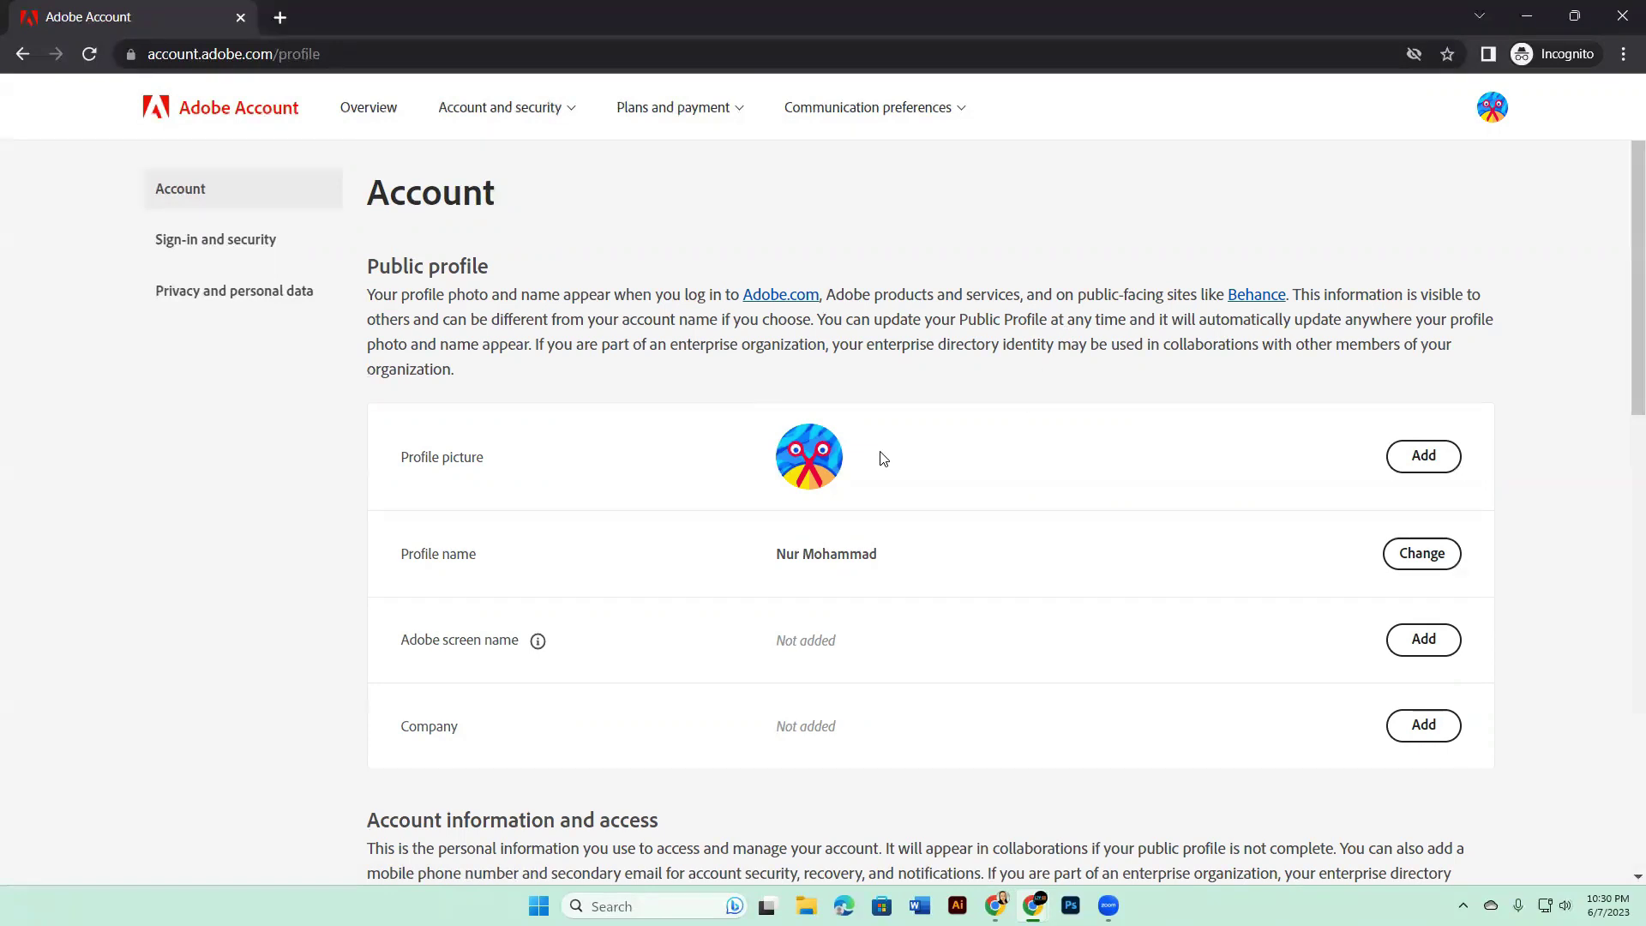
scroll(919, 455, down, 5)
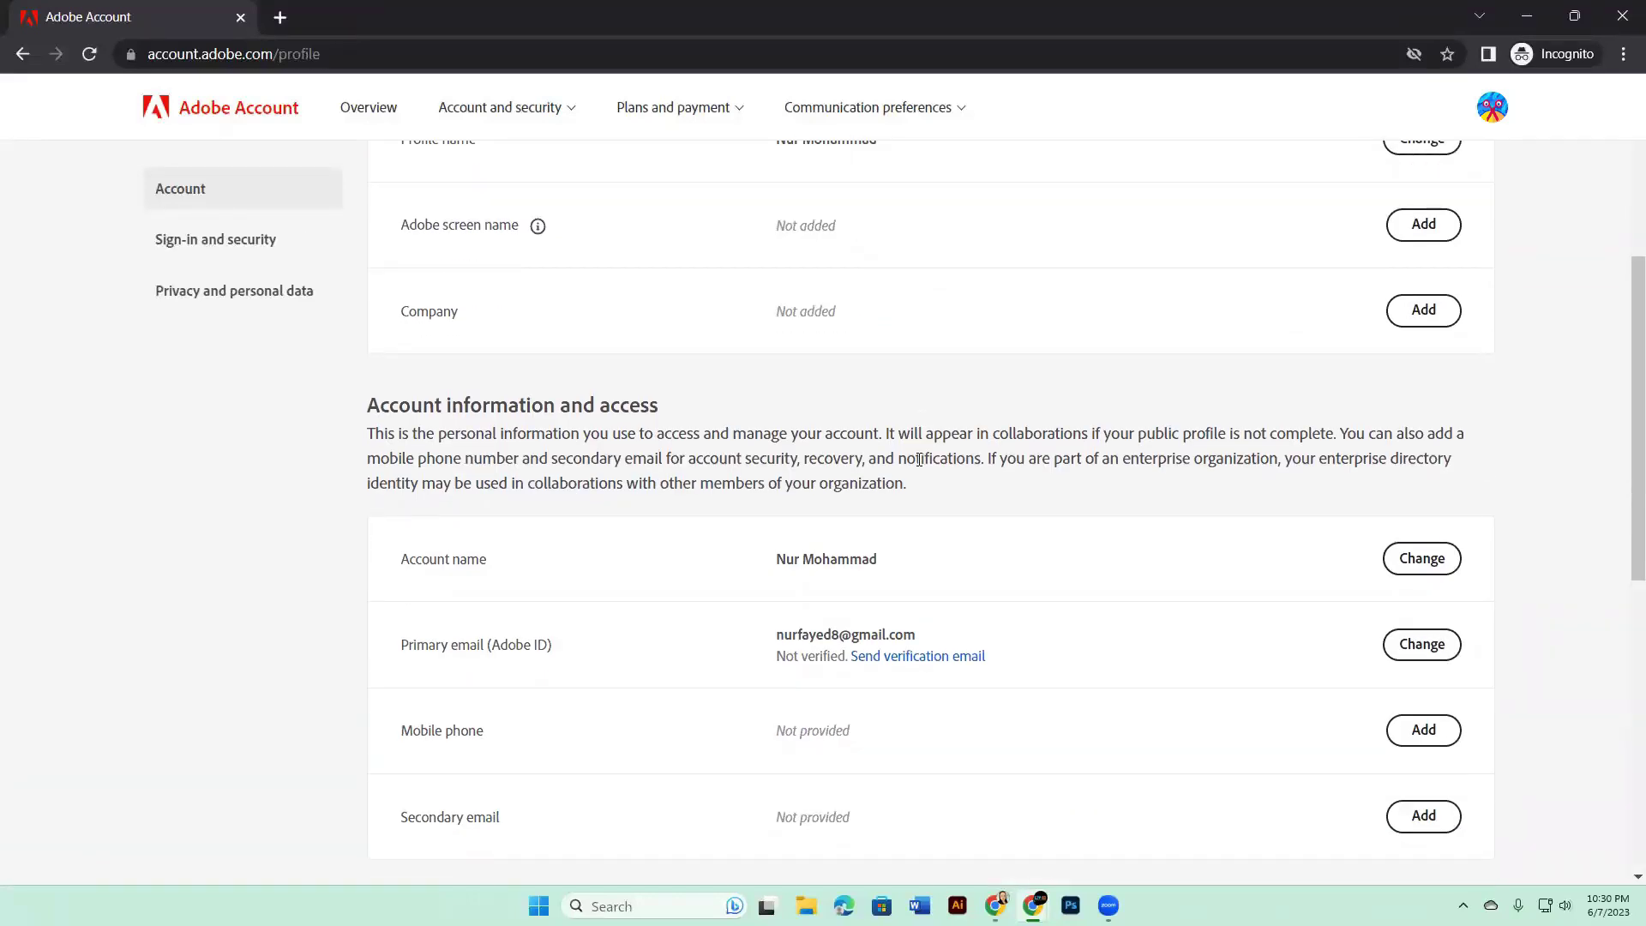
scroll(918, 460, down, 1)
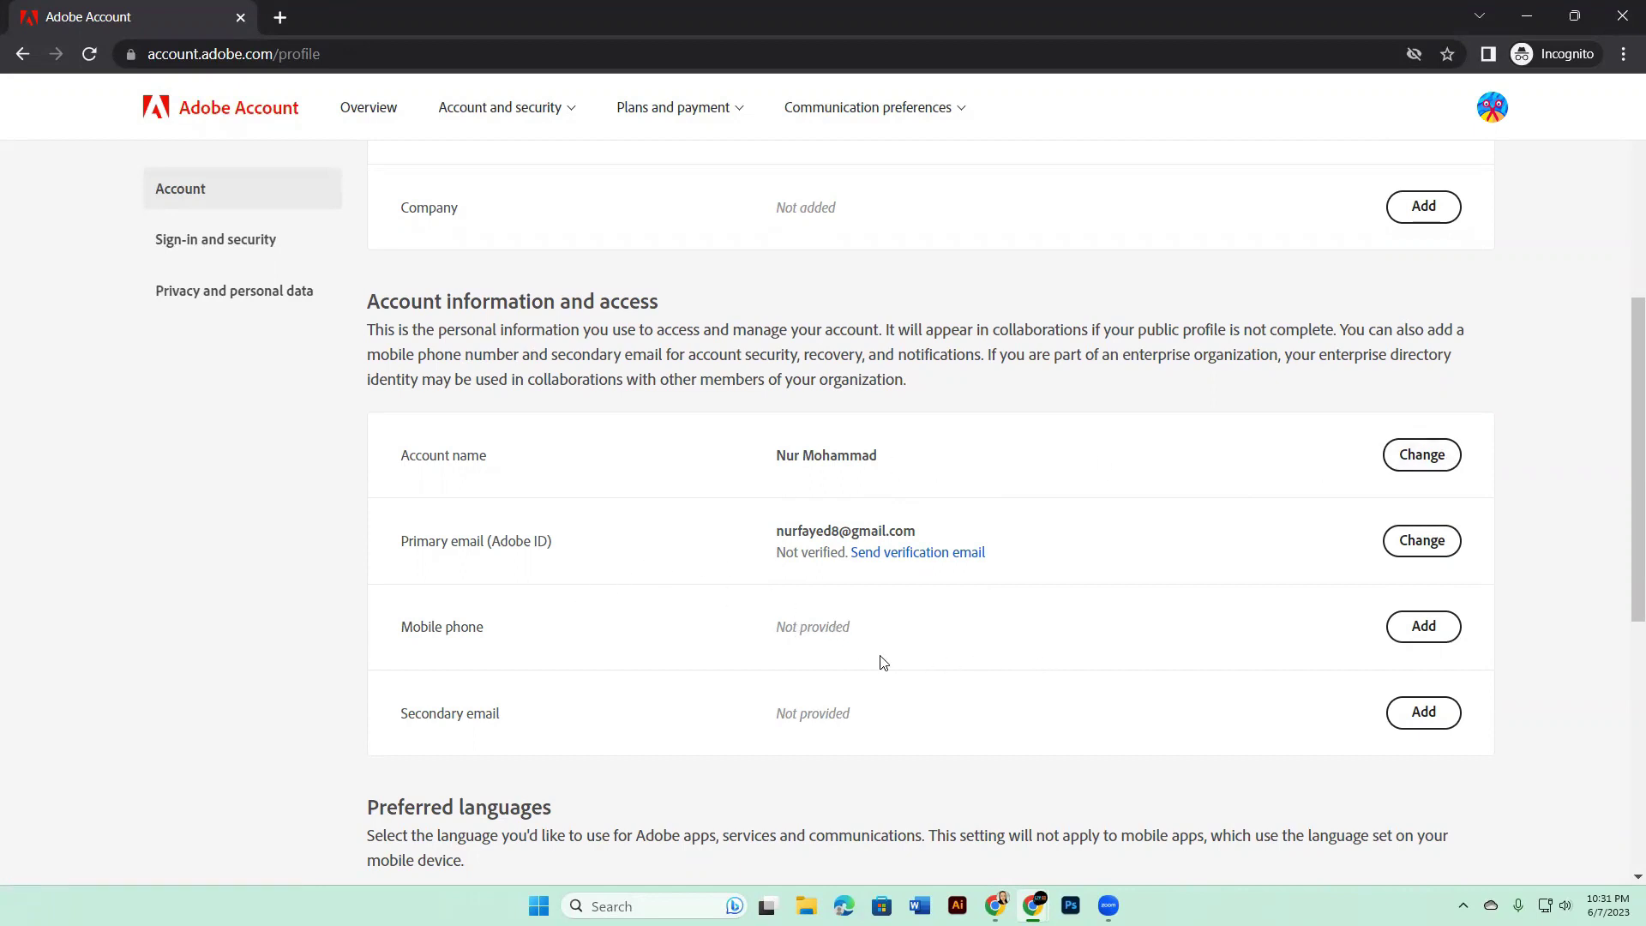
scroll(899, 712, up, 6)
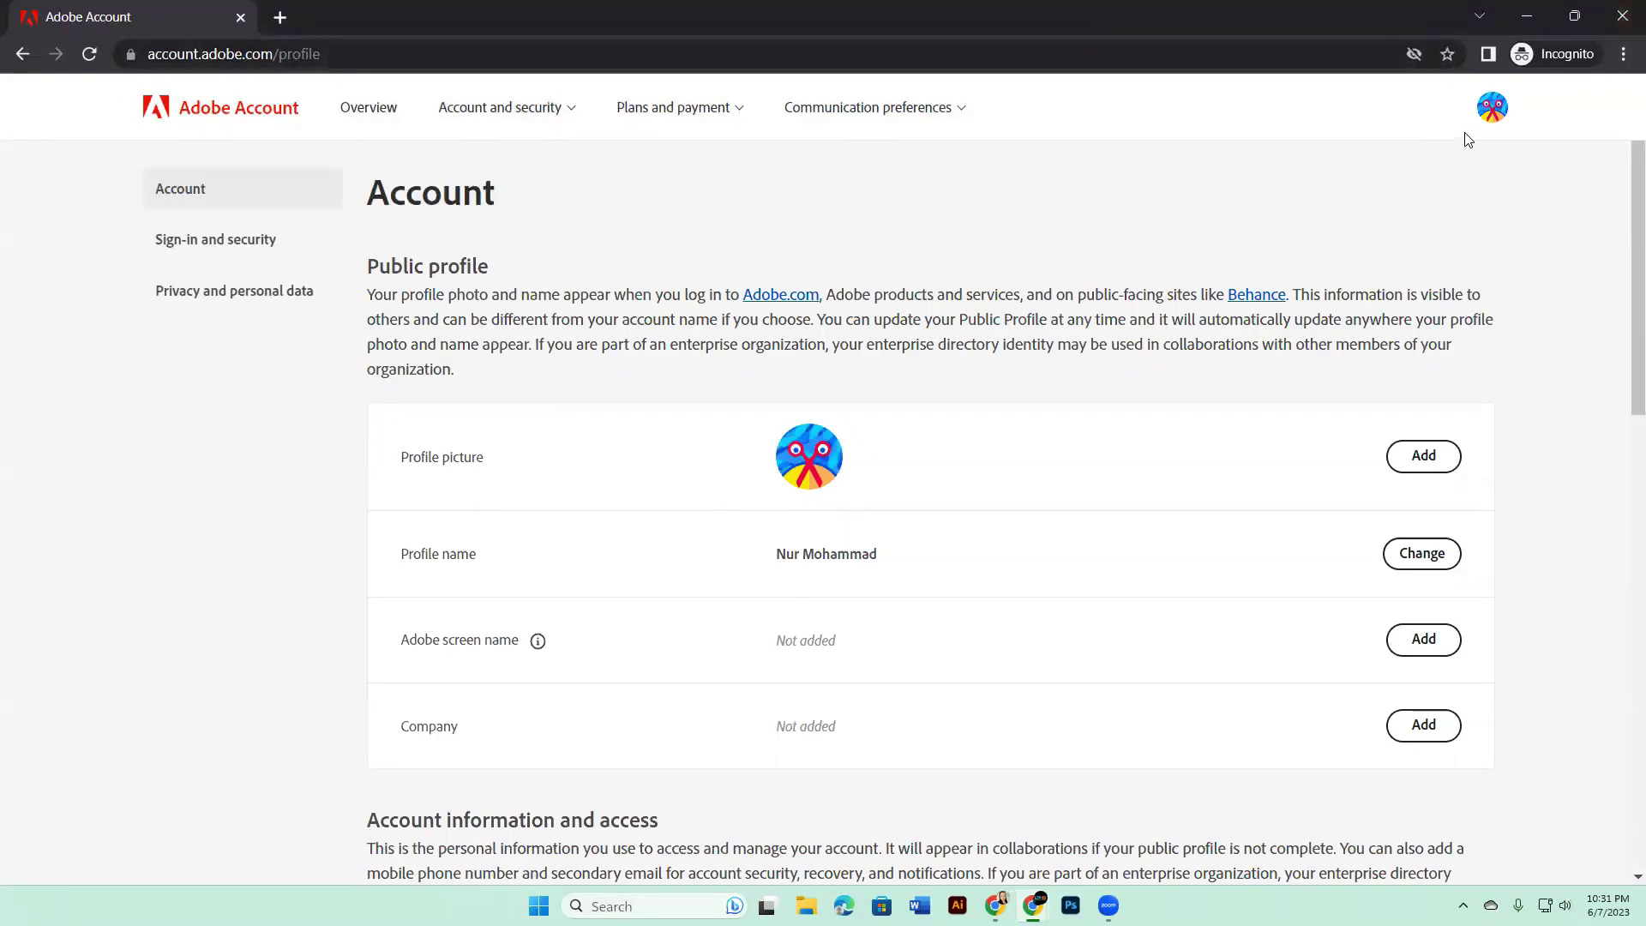
Sign out of the Adobe account and close both Chrome windows
click(1492, 107)
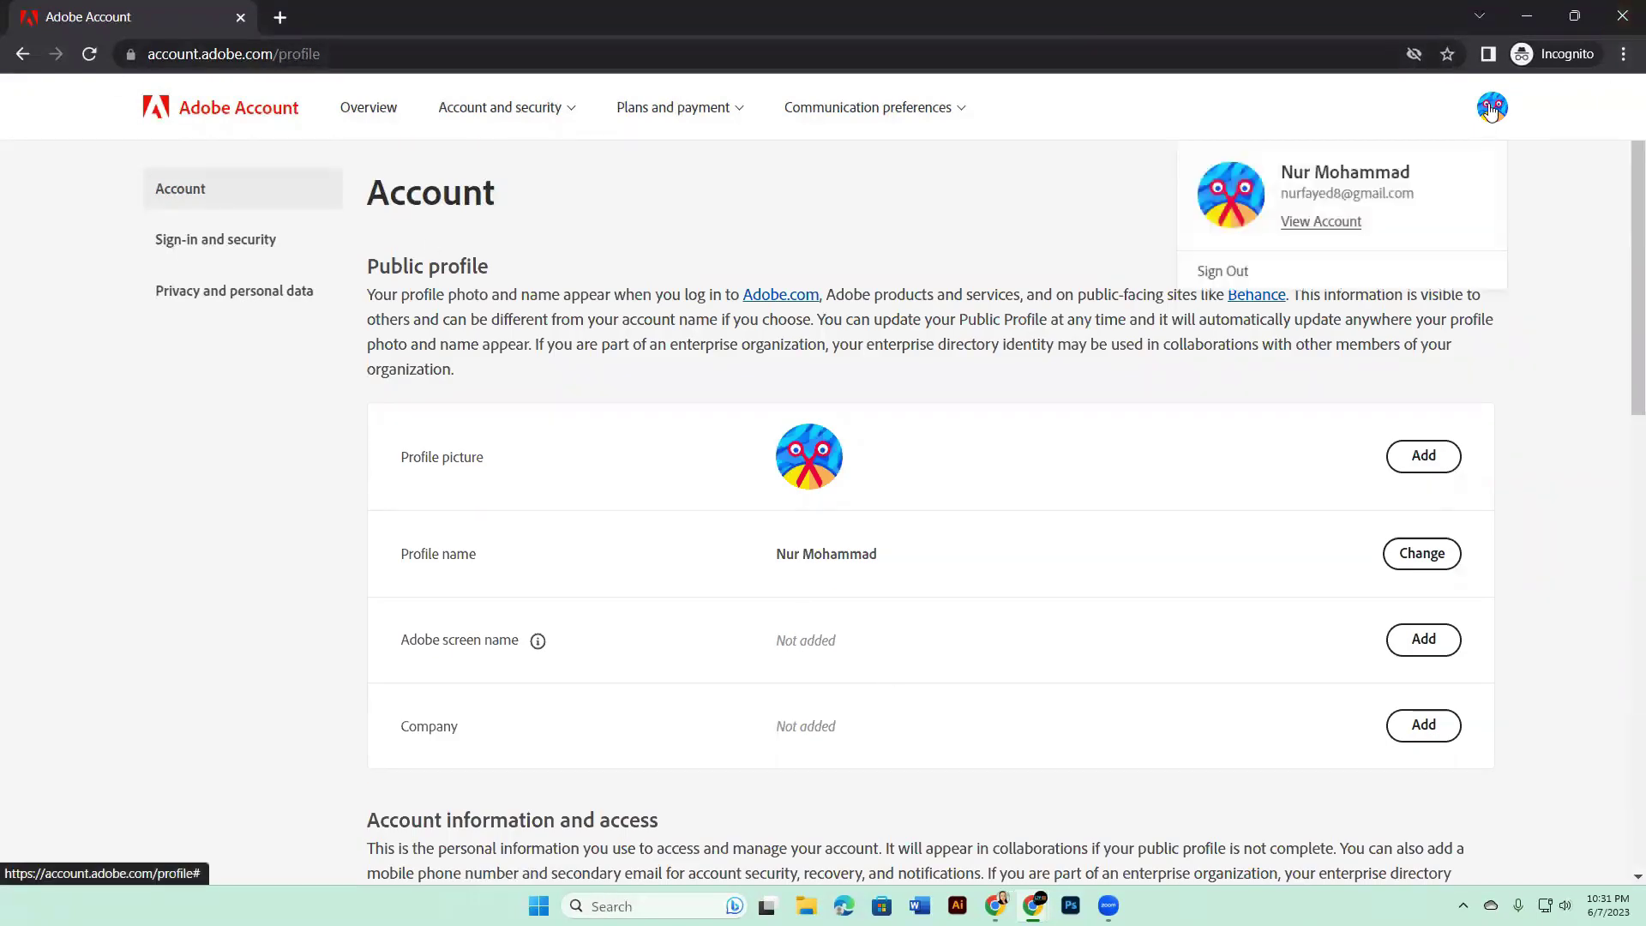
click(1230, 274)
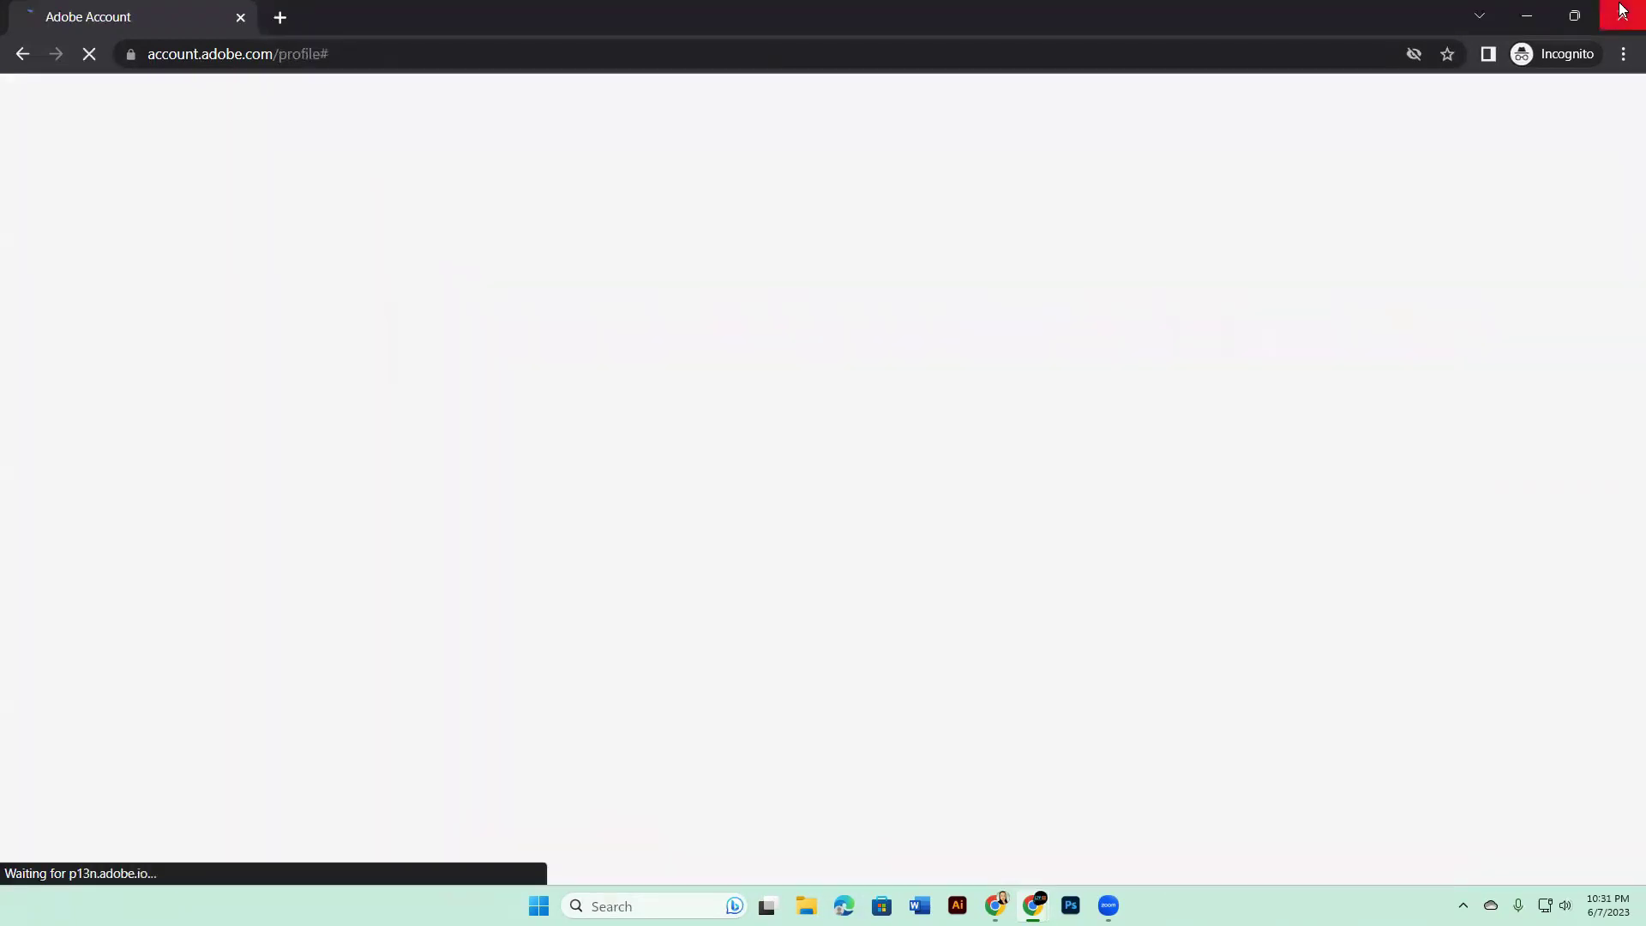
click(1623, 10)
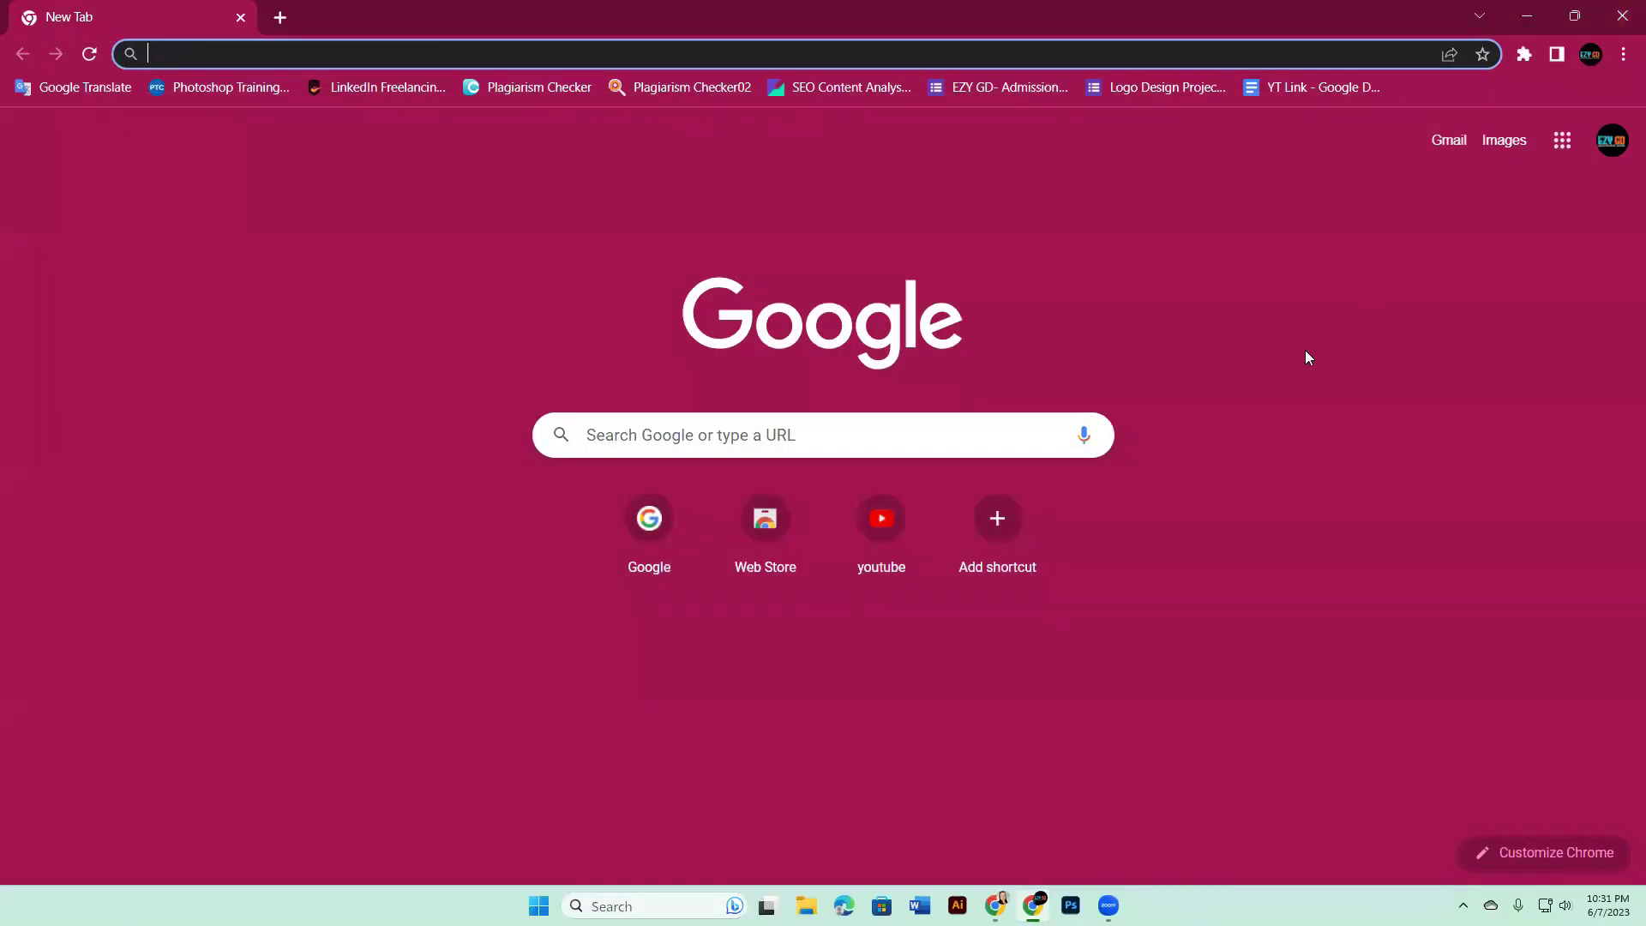
click(1623, 11)
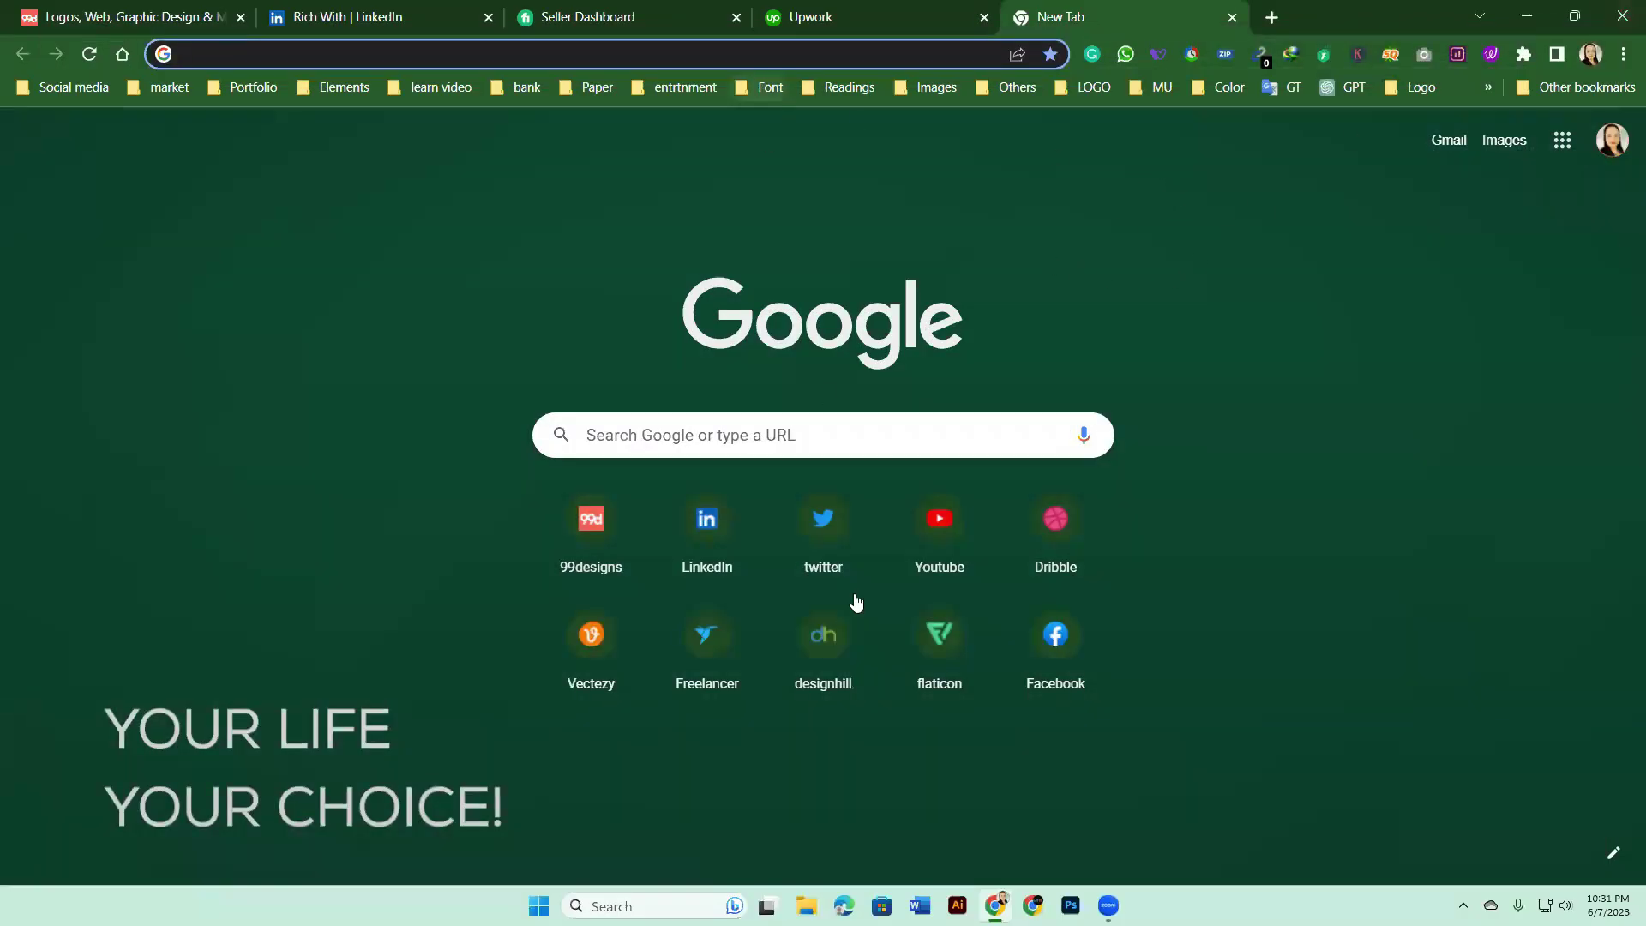
Launch Microsoft Edge and switch to a different browser profile
click(844, 906)
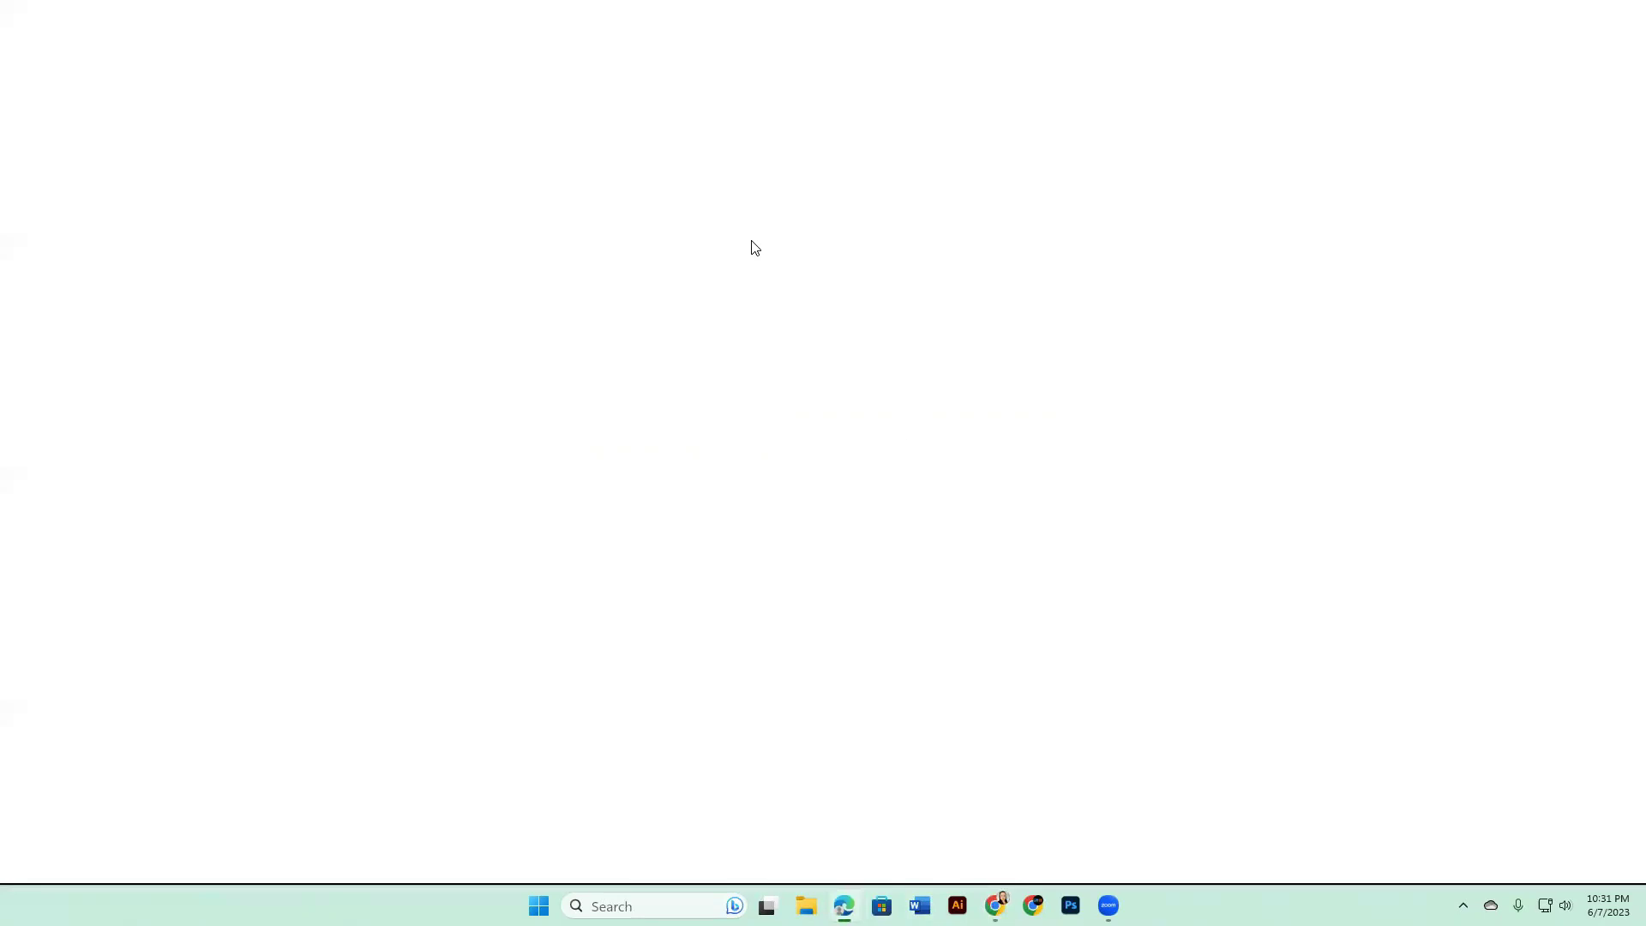
click(841, 54)
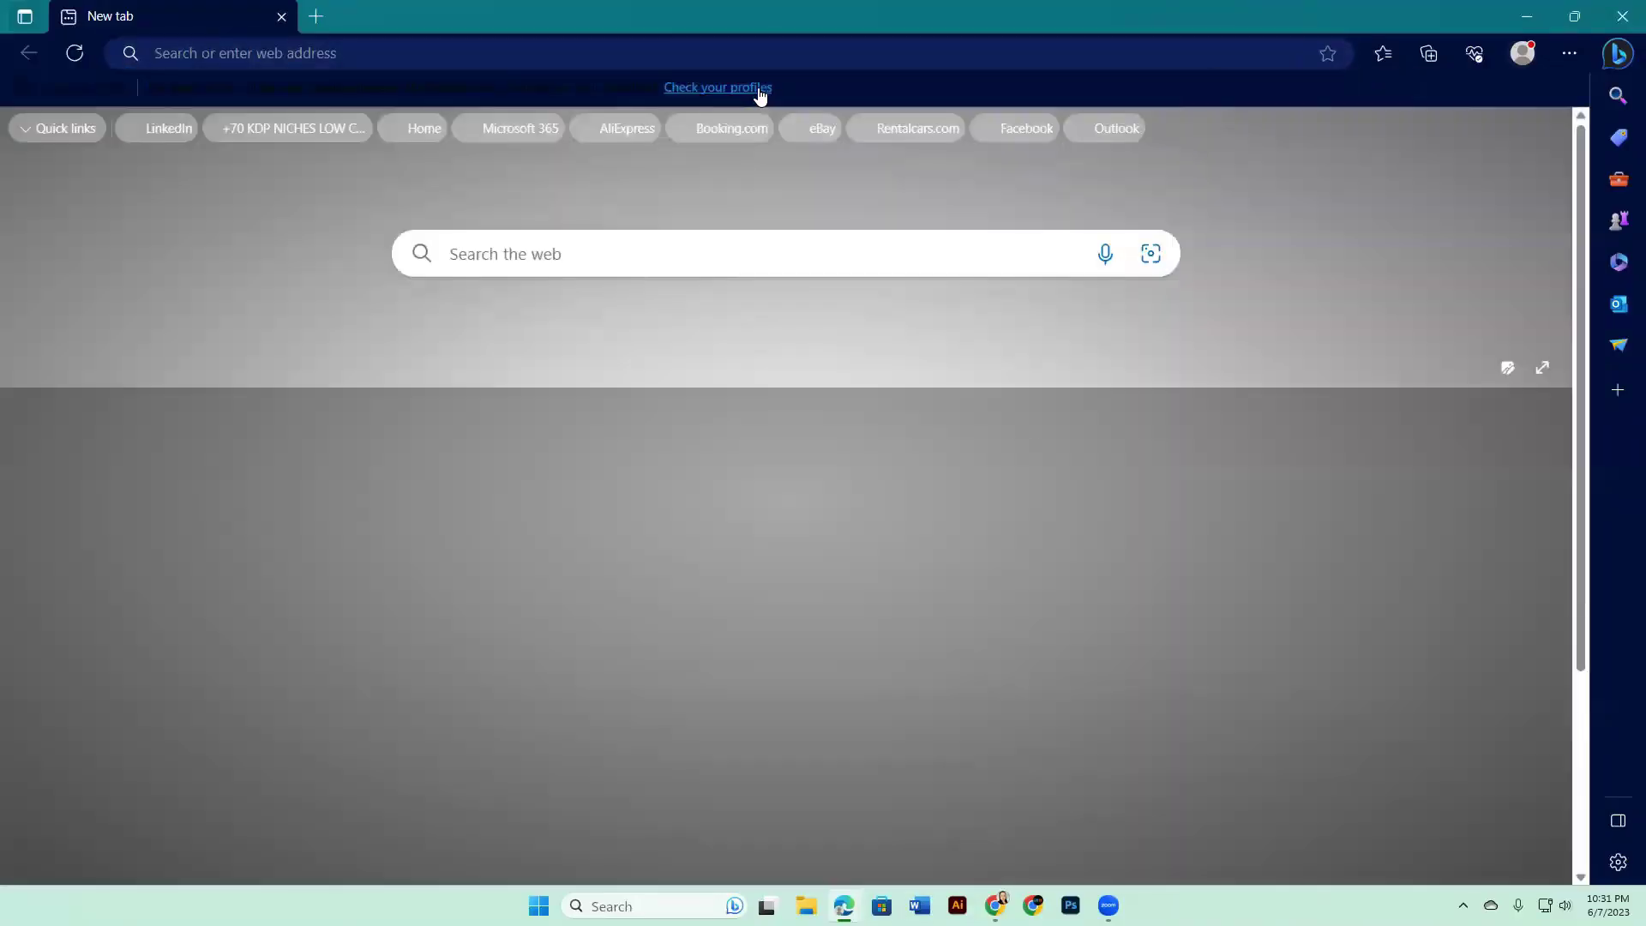
click(759, 96)
click(1269, 519)
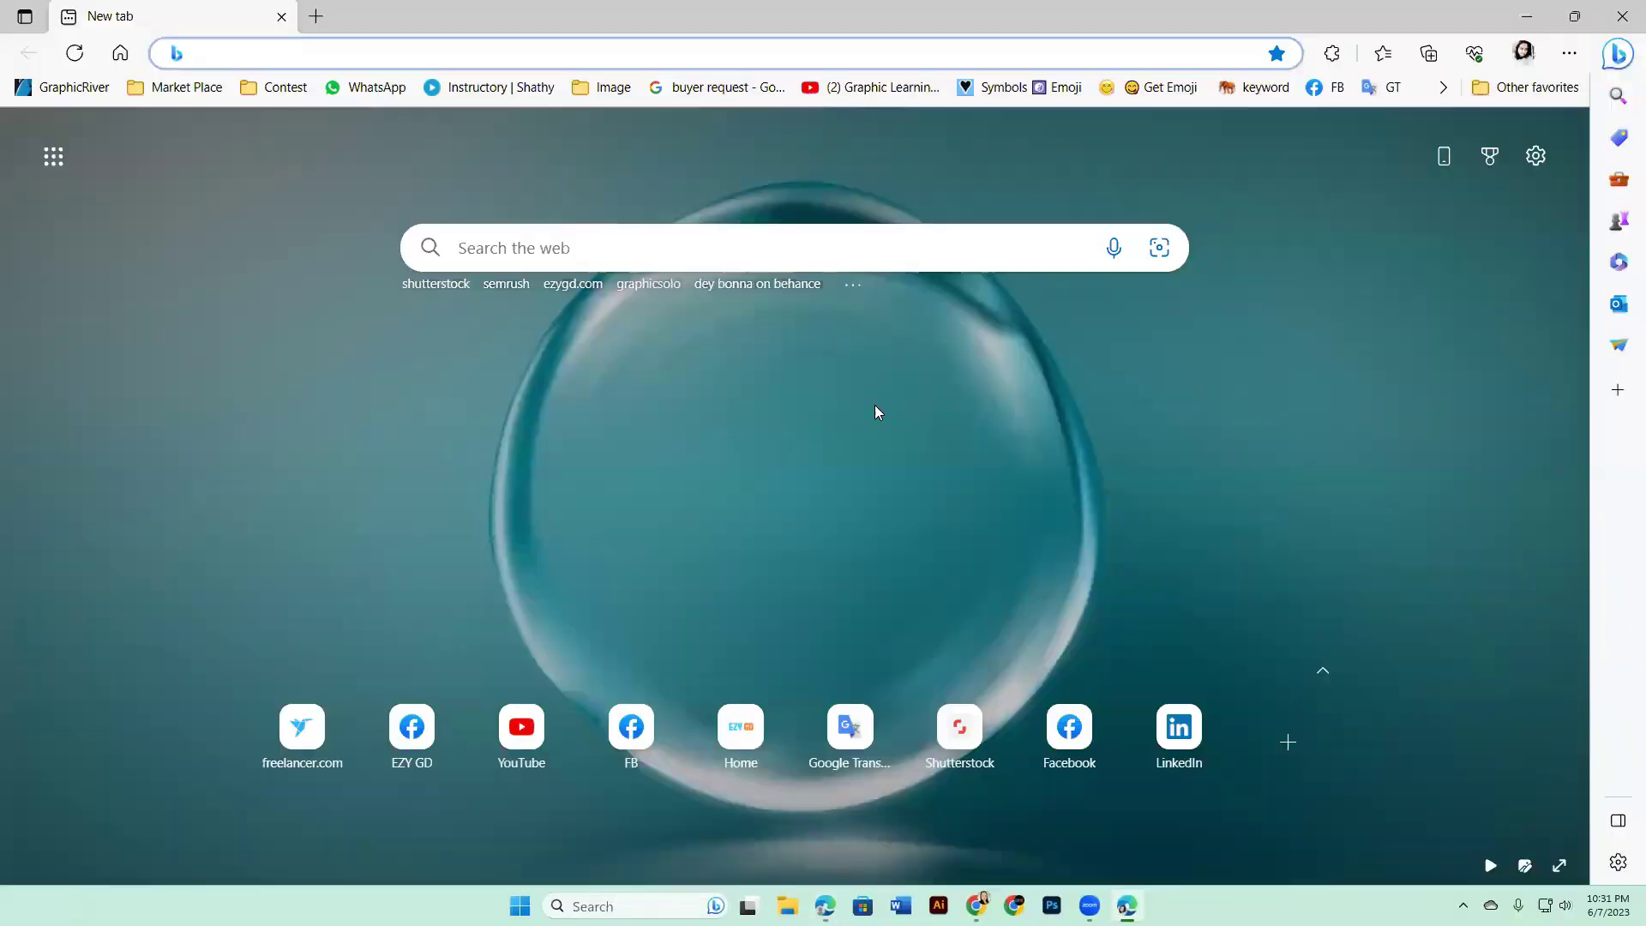
Search Bing for the designer's Behance profile and open the first Behance result
click(792, 248)
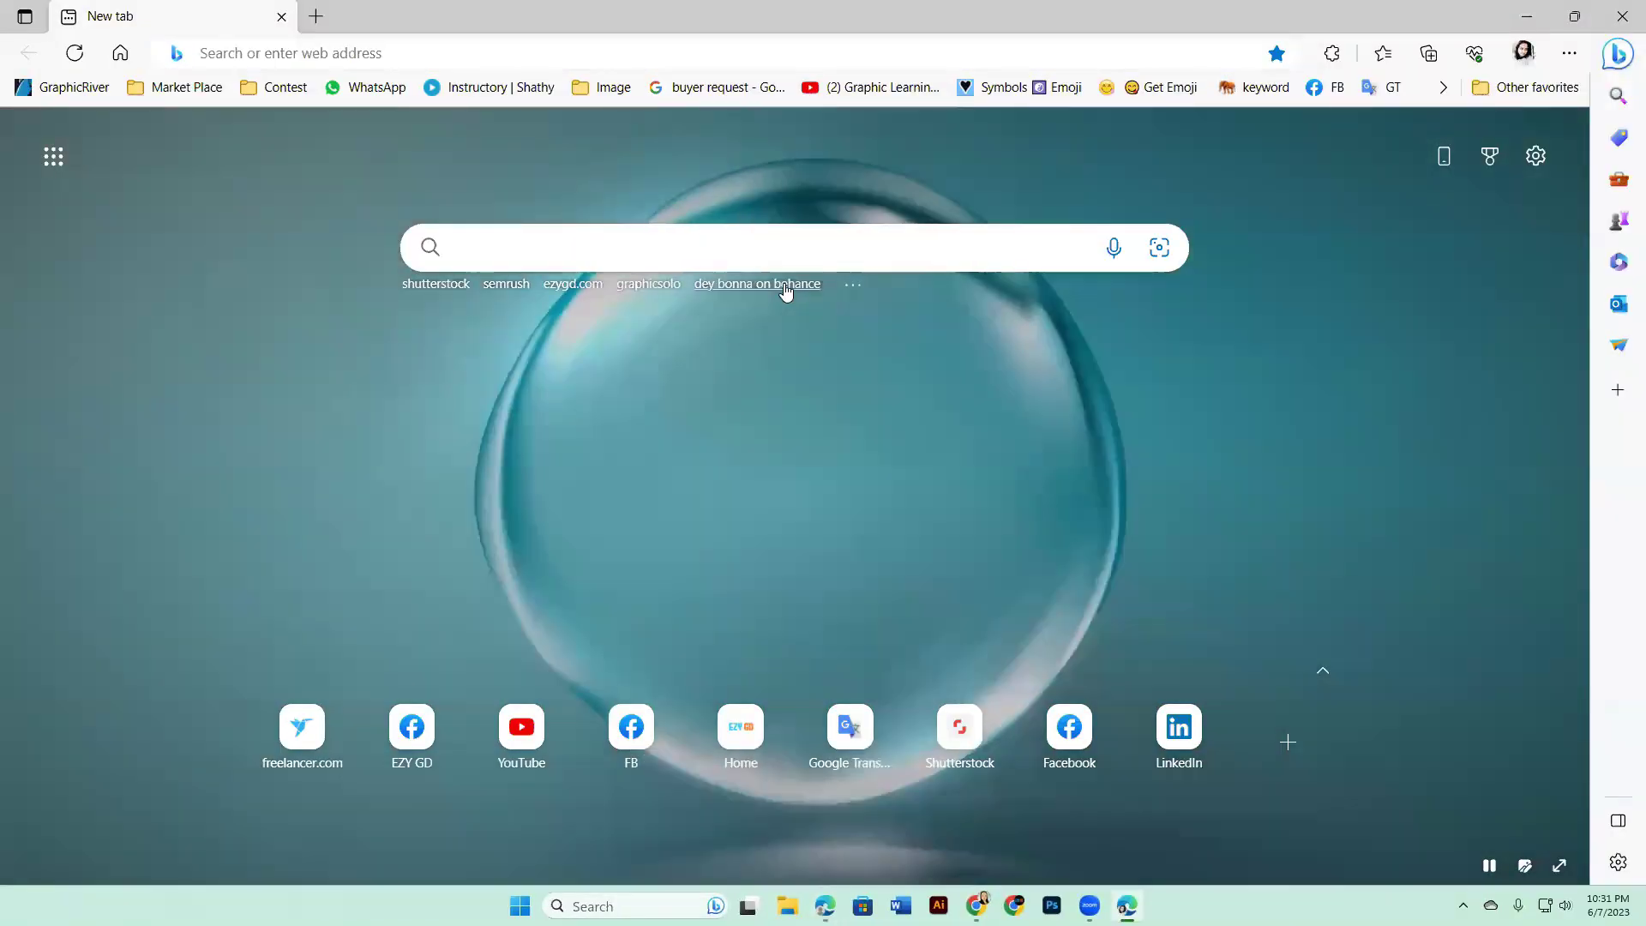
click(776, 284)
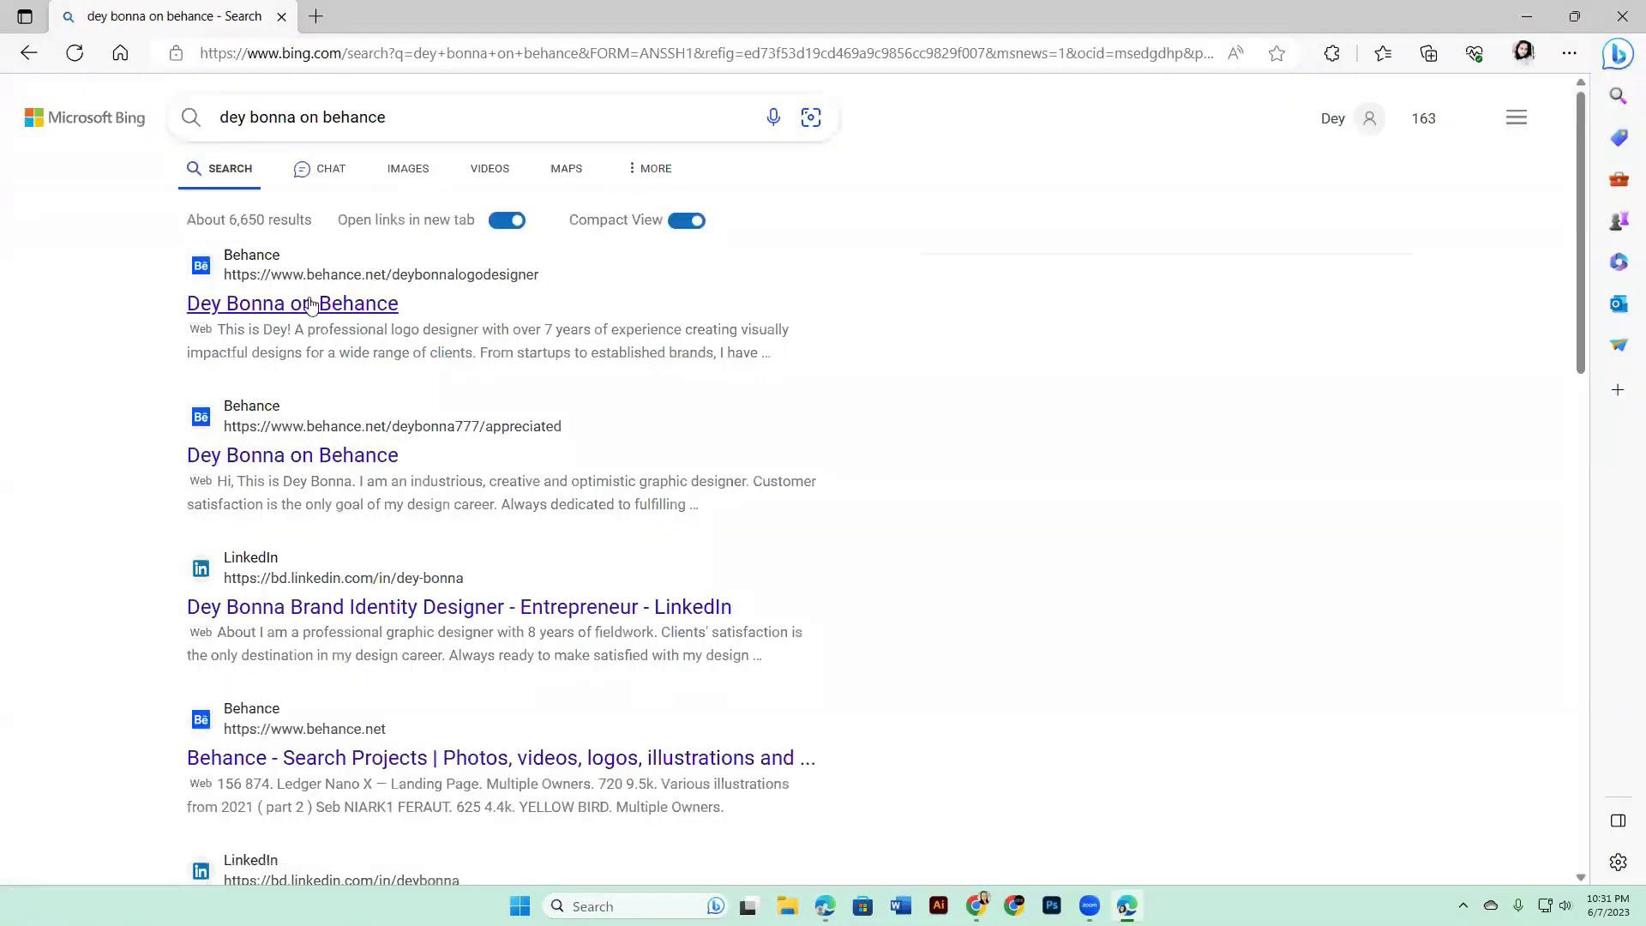
click(298, 307)
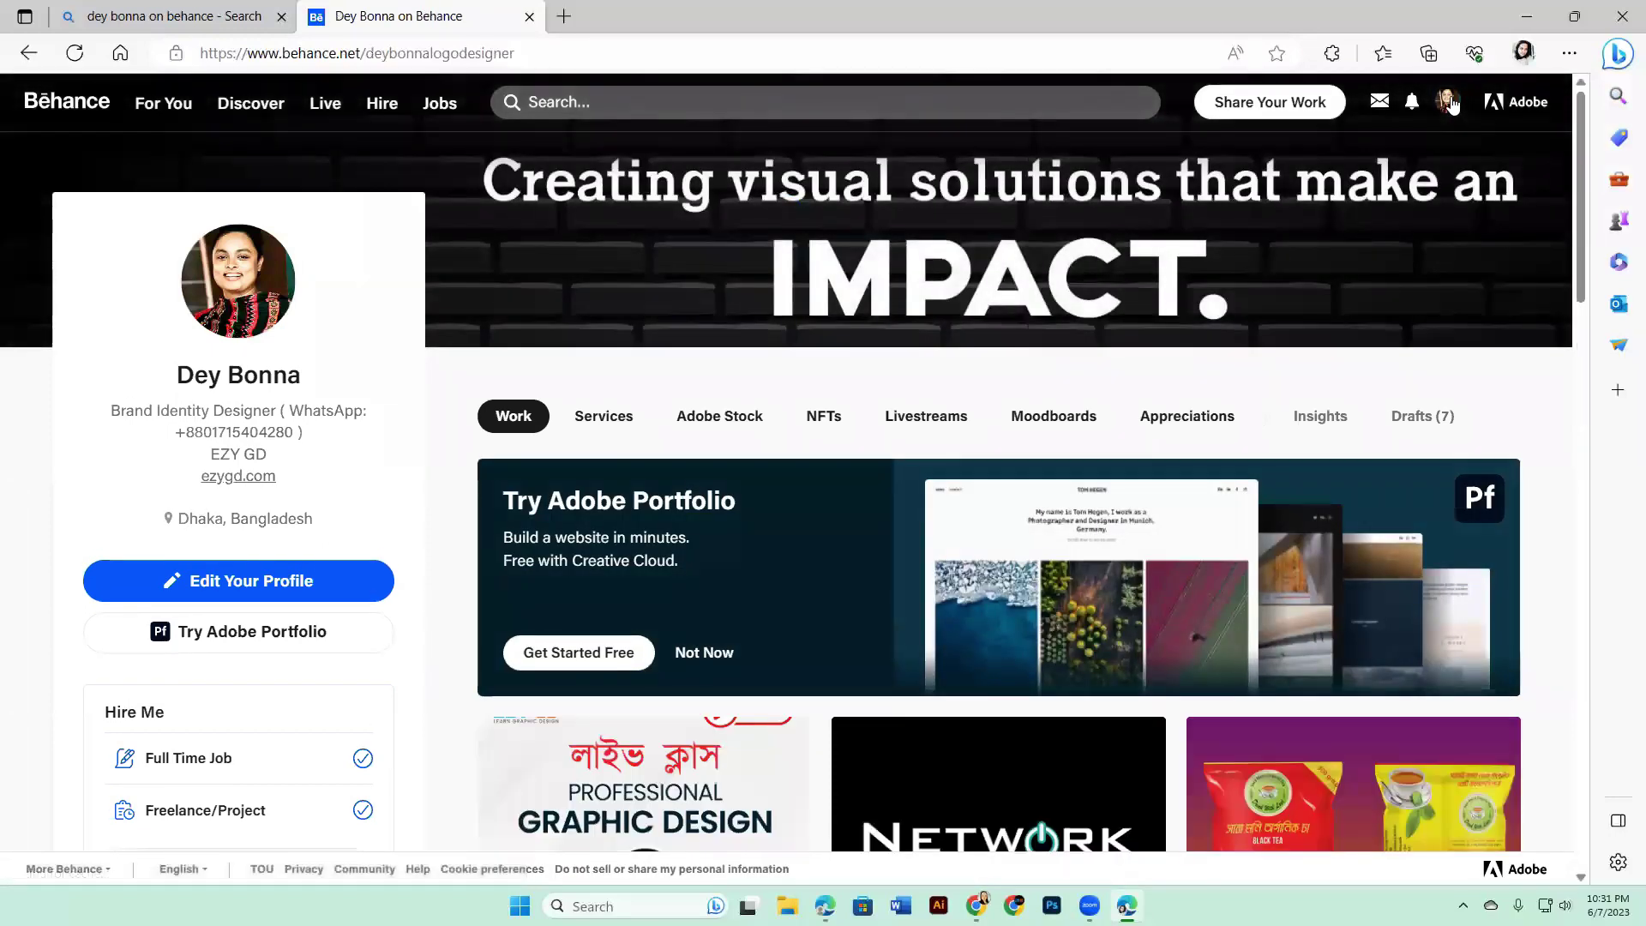
Open Behance Settings from the avatar menu, re-verifying identity with the Facebook sign-in
click(1451, 103)
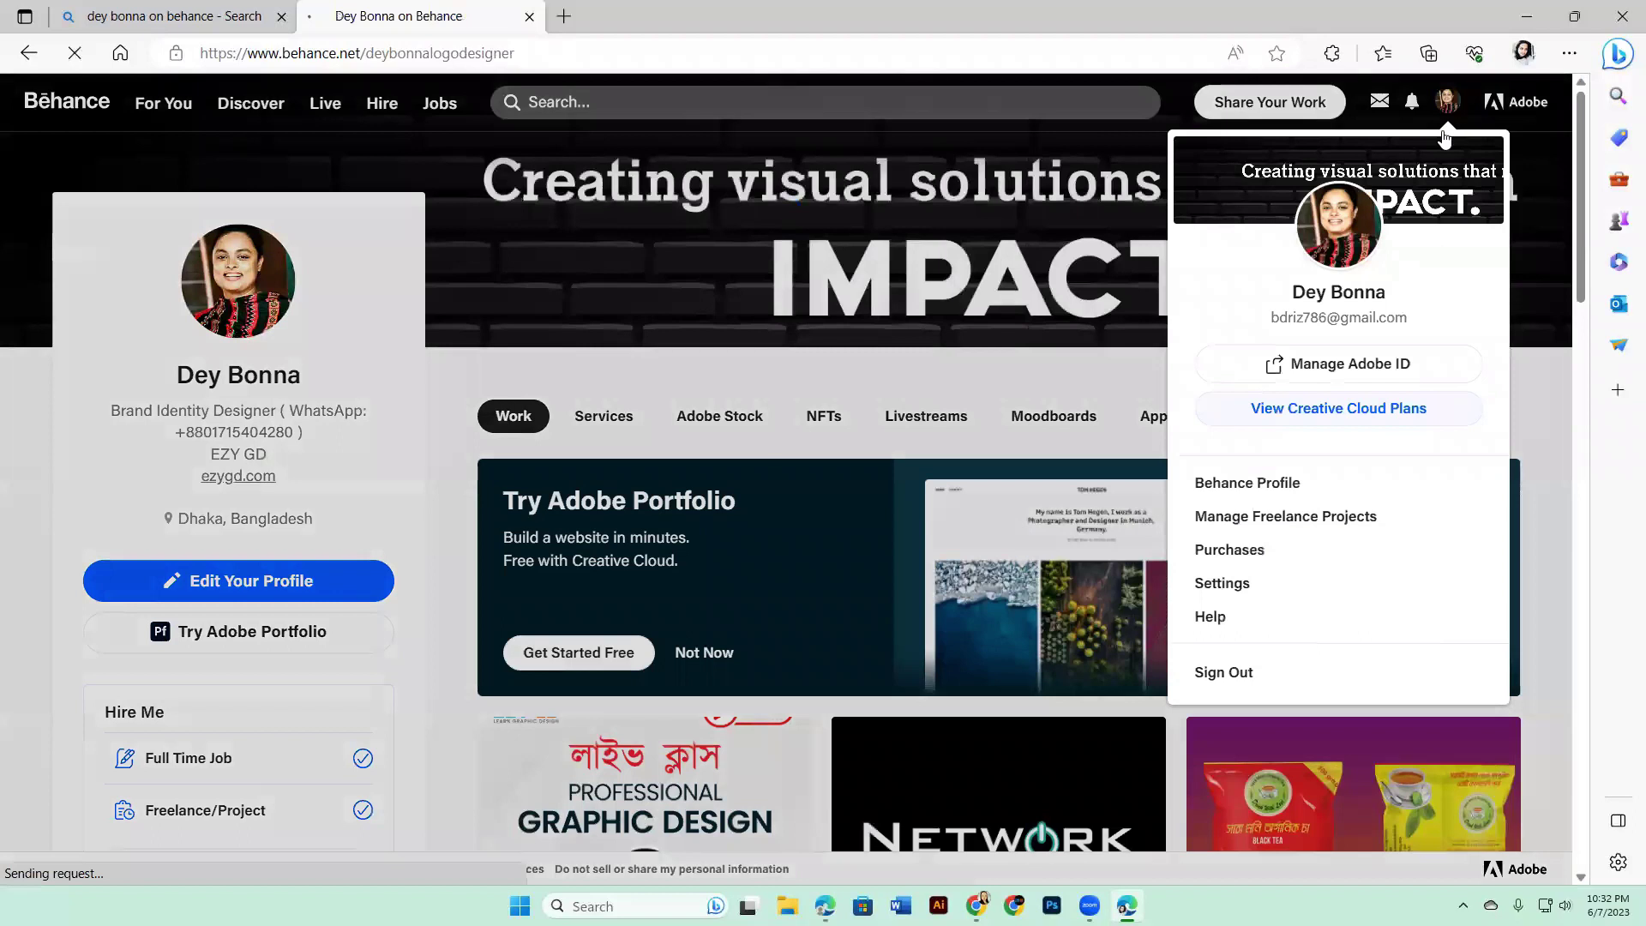
click(1450, 104)
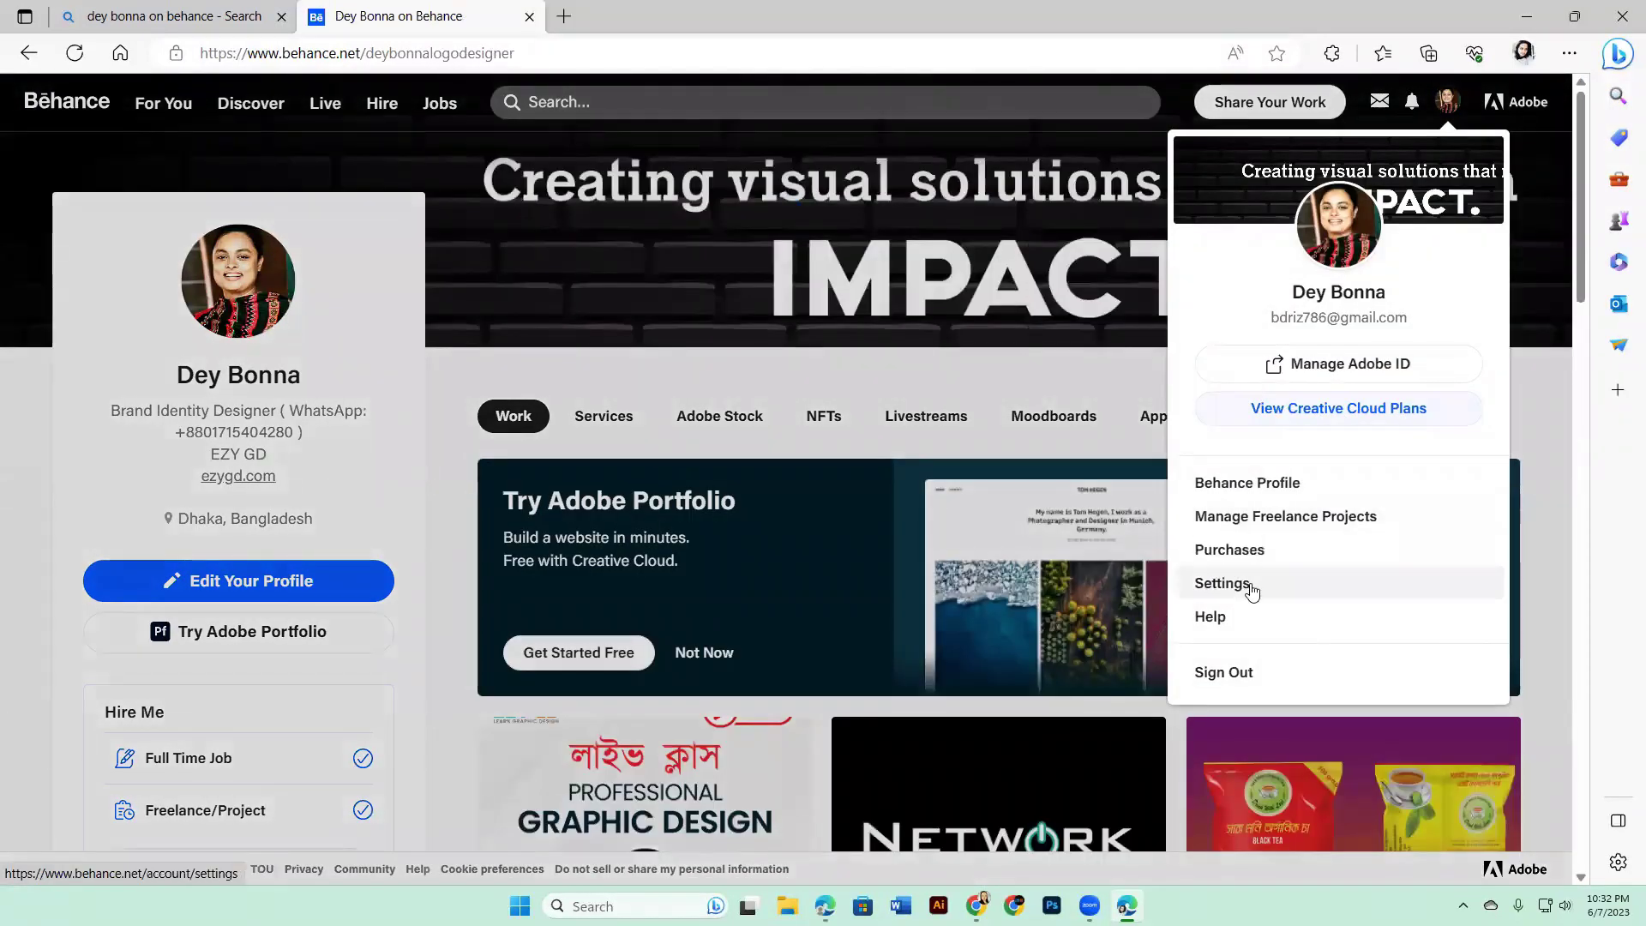
click(1252, 590)
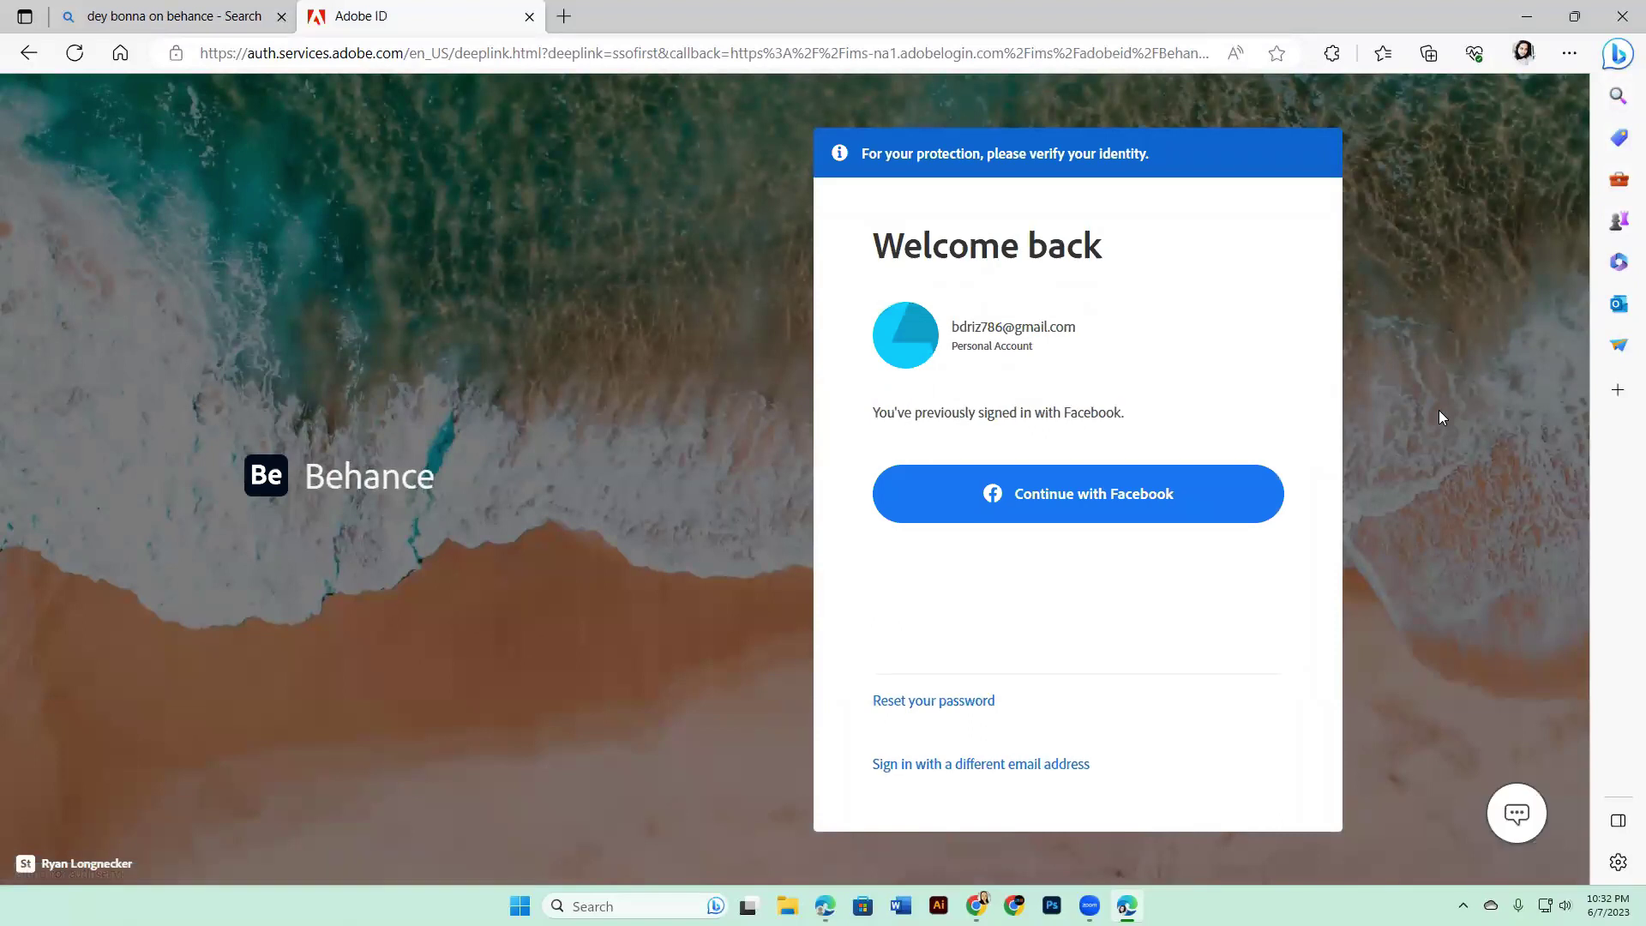
click(1165, 501)
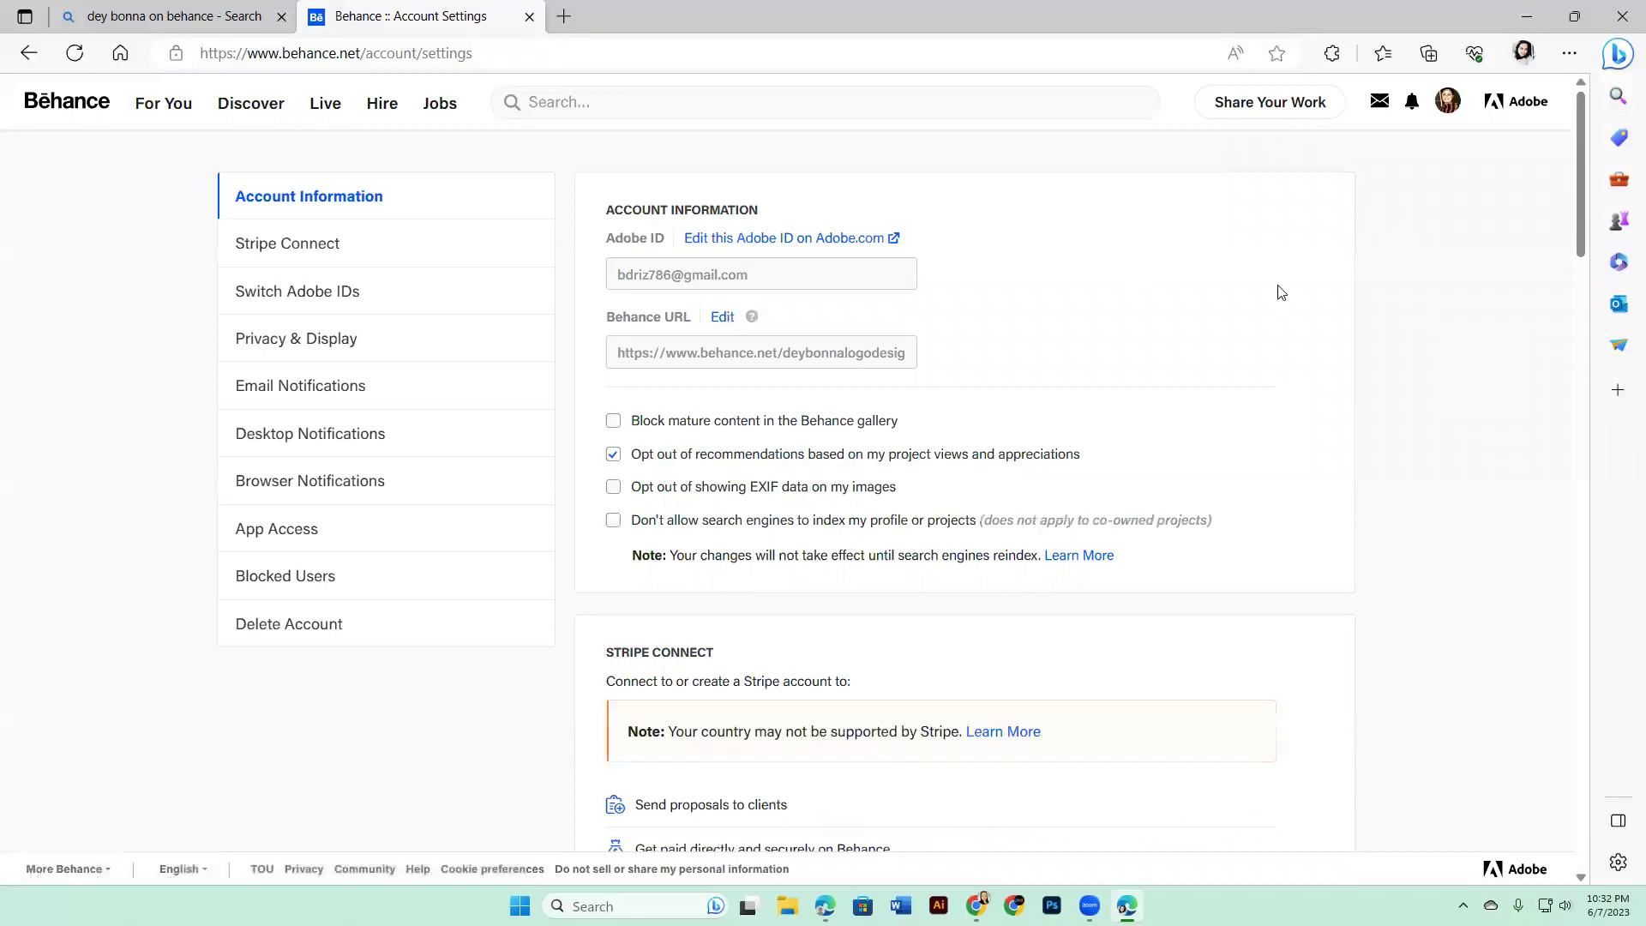
Glance over the Account Information settings and go back to the For You feed
scroll(1338, 380, down, 5)
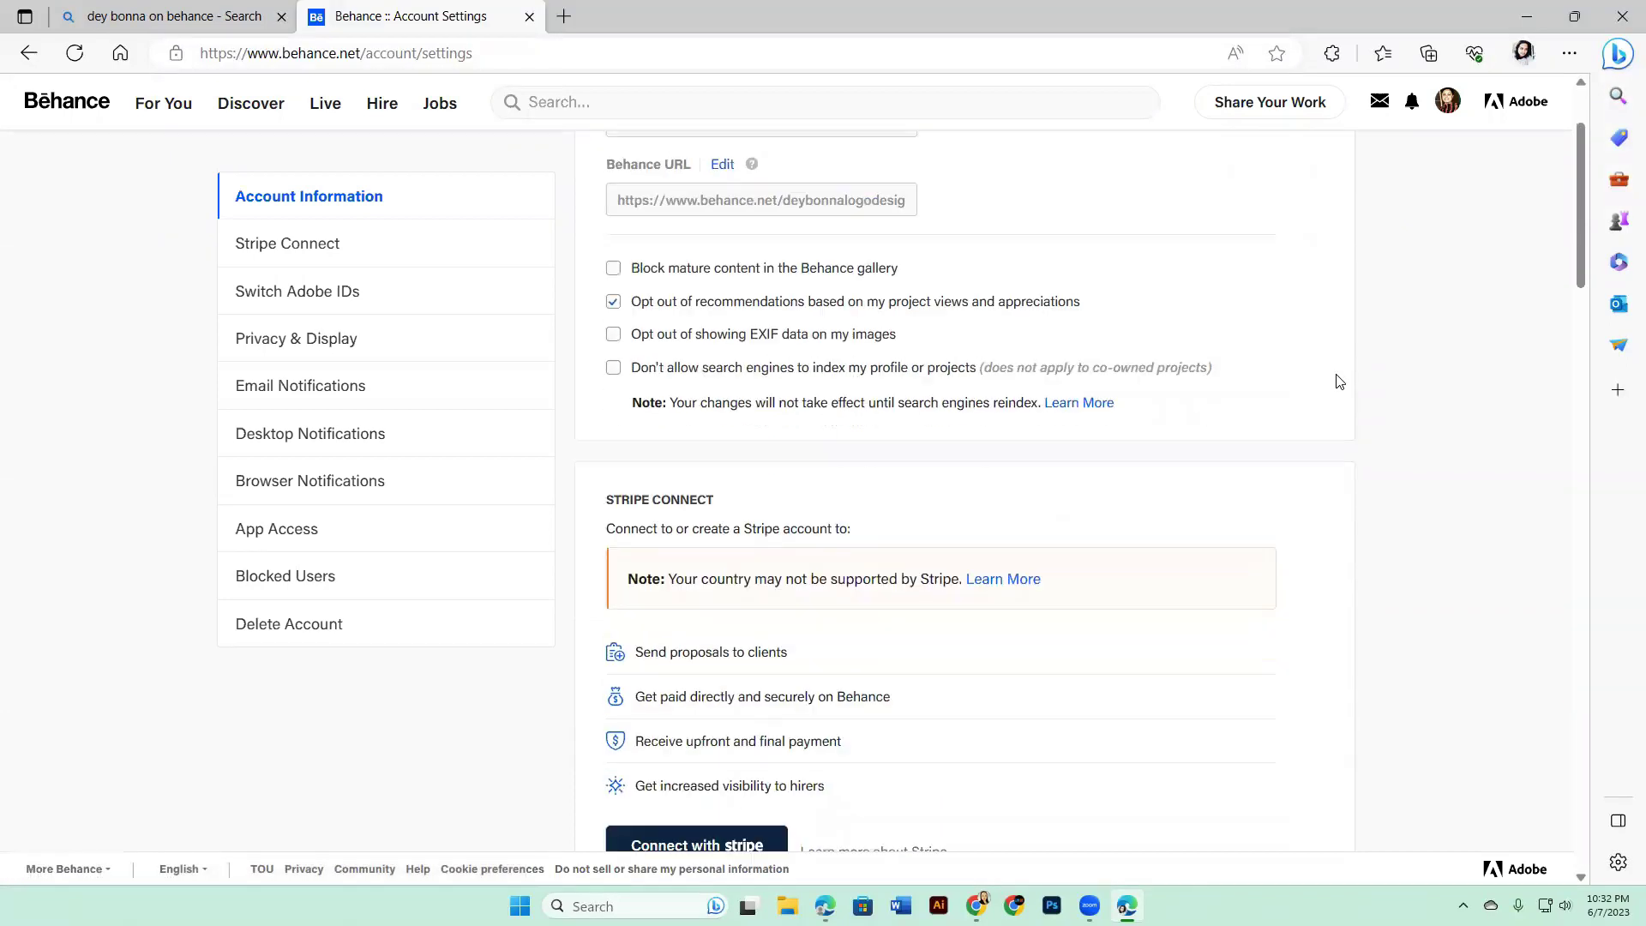
scroll(1340, 380, up, 5)
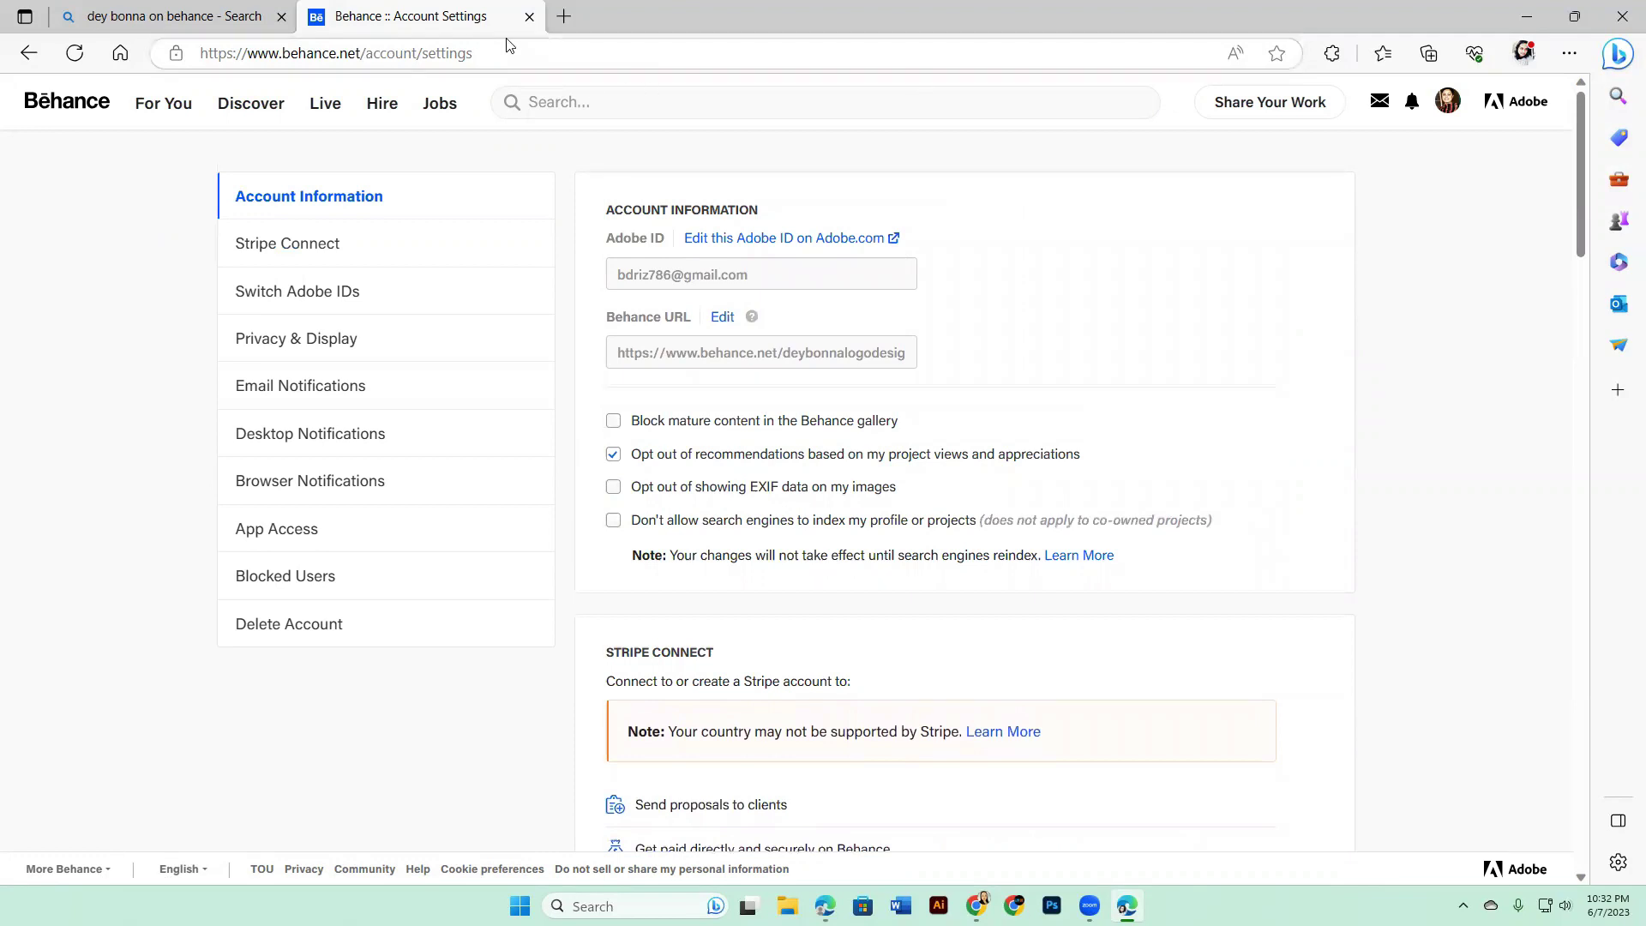
click(76, 101)
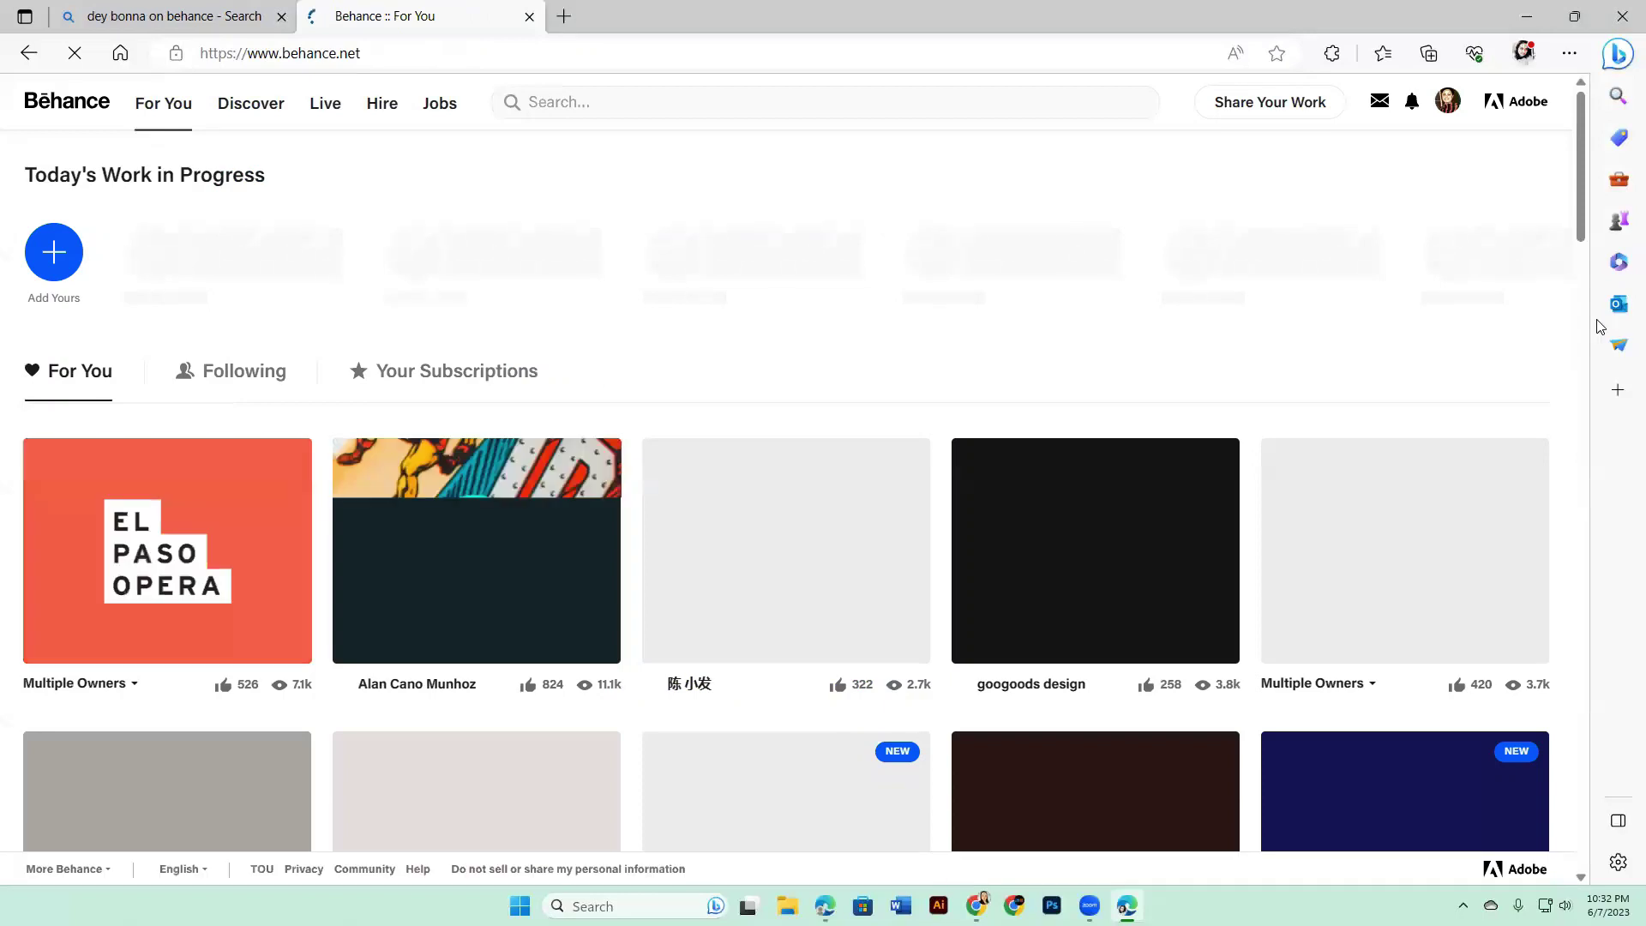
Reopen account settings, scroll through every section, then return to the For You feed
click(1449, 102)
click(1222, 584)
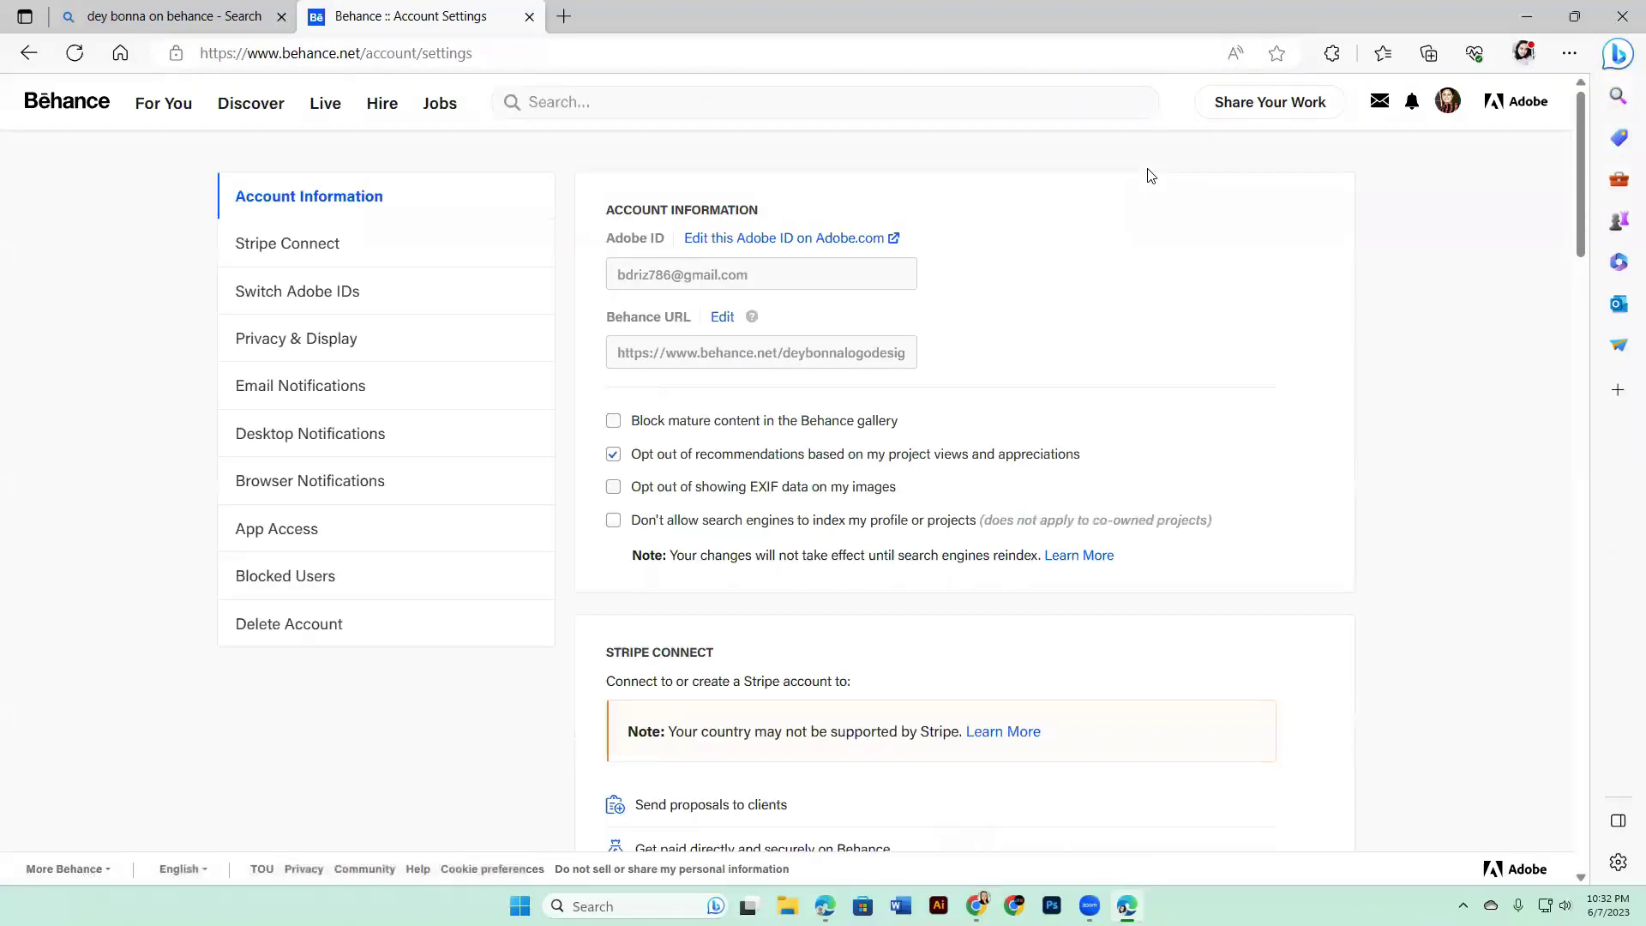
scroll(1188, 410, down, 5)
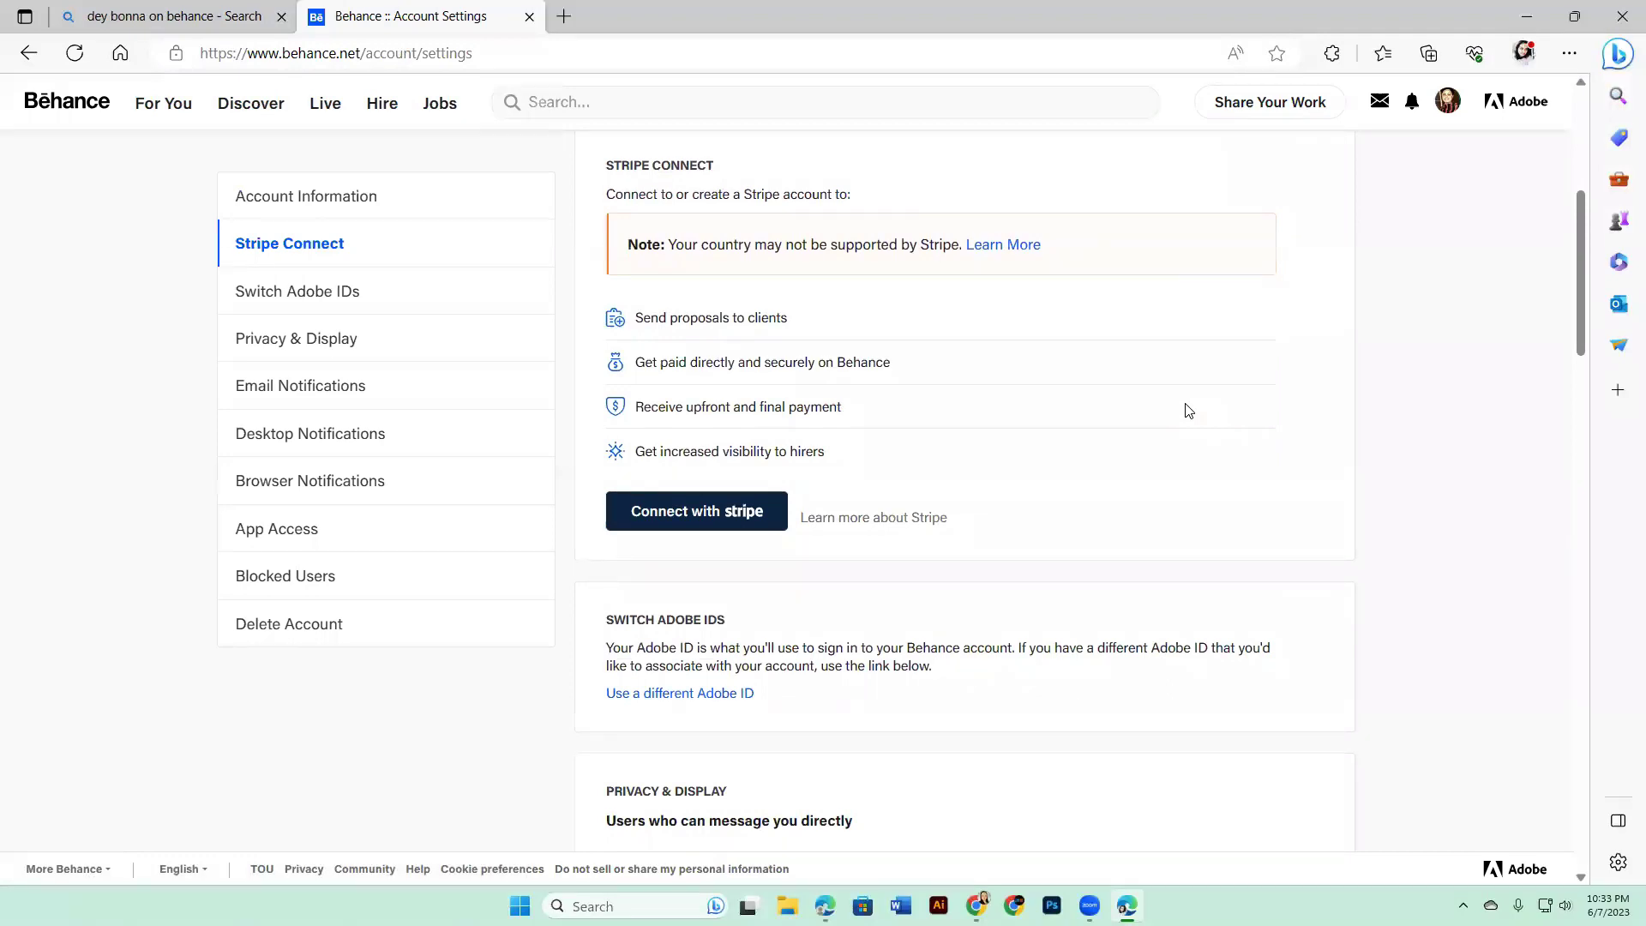
scroll(1188, 410, down, 5)
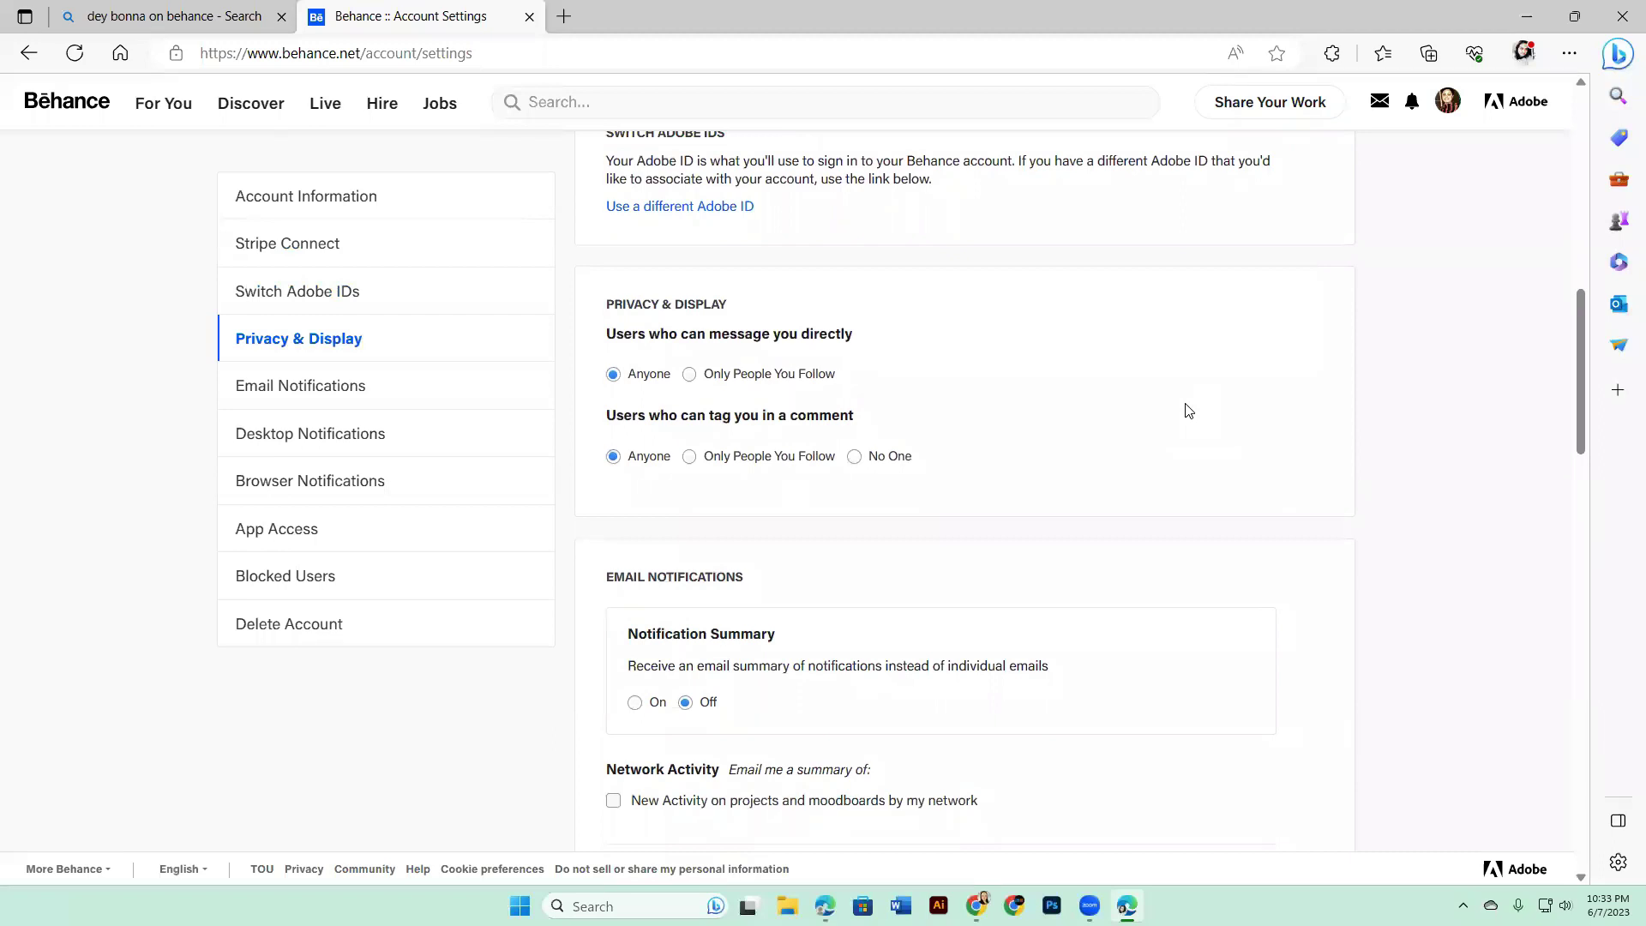
scroll(1188, 410, down, 4)
scroll(1188, 410, down, 1)
scroll(1188, 410, down, 6)
scroll(1189, 410, down, 5)
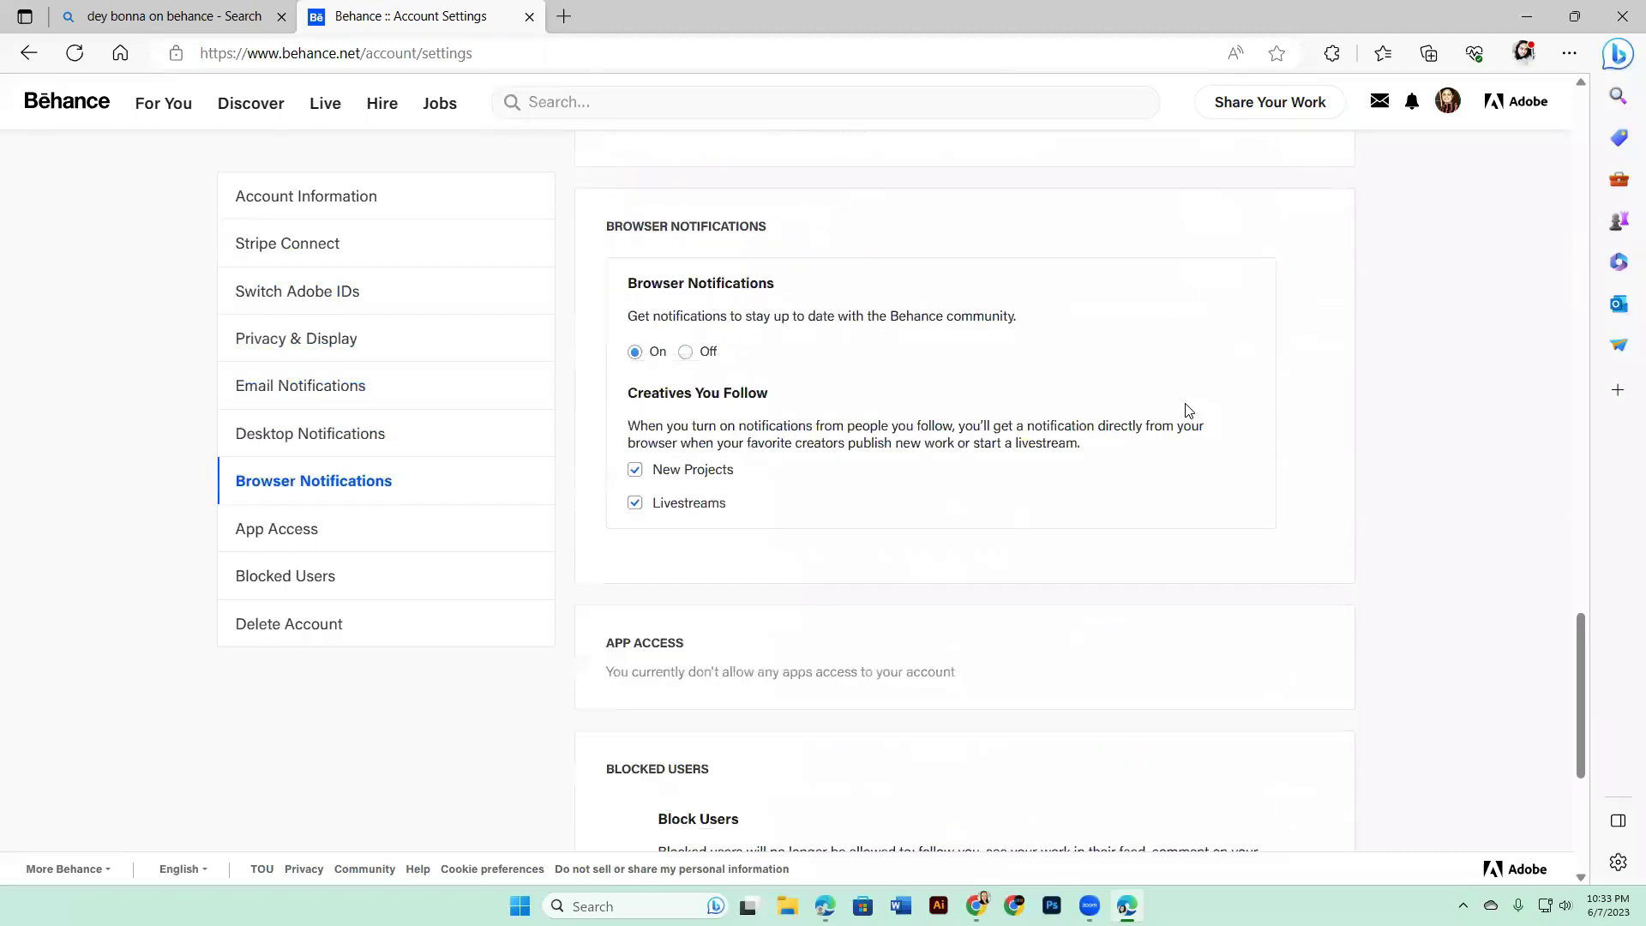
scroll(1188, 410, down, 5)
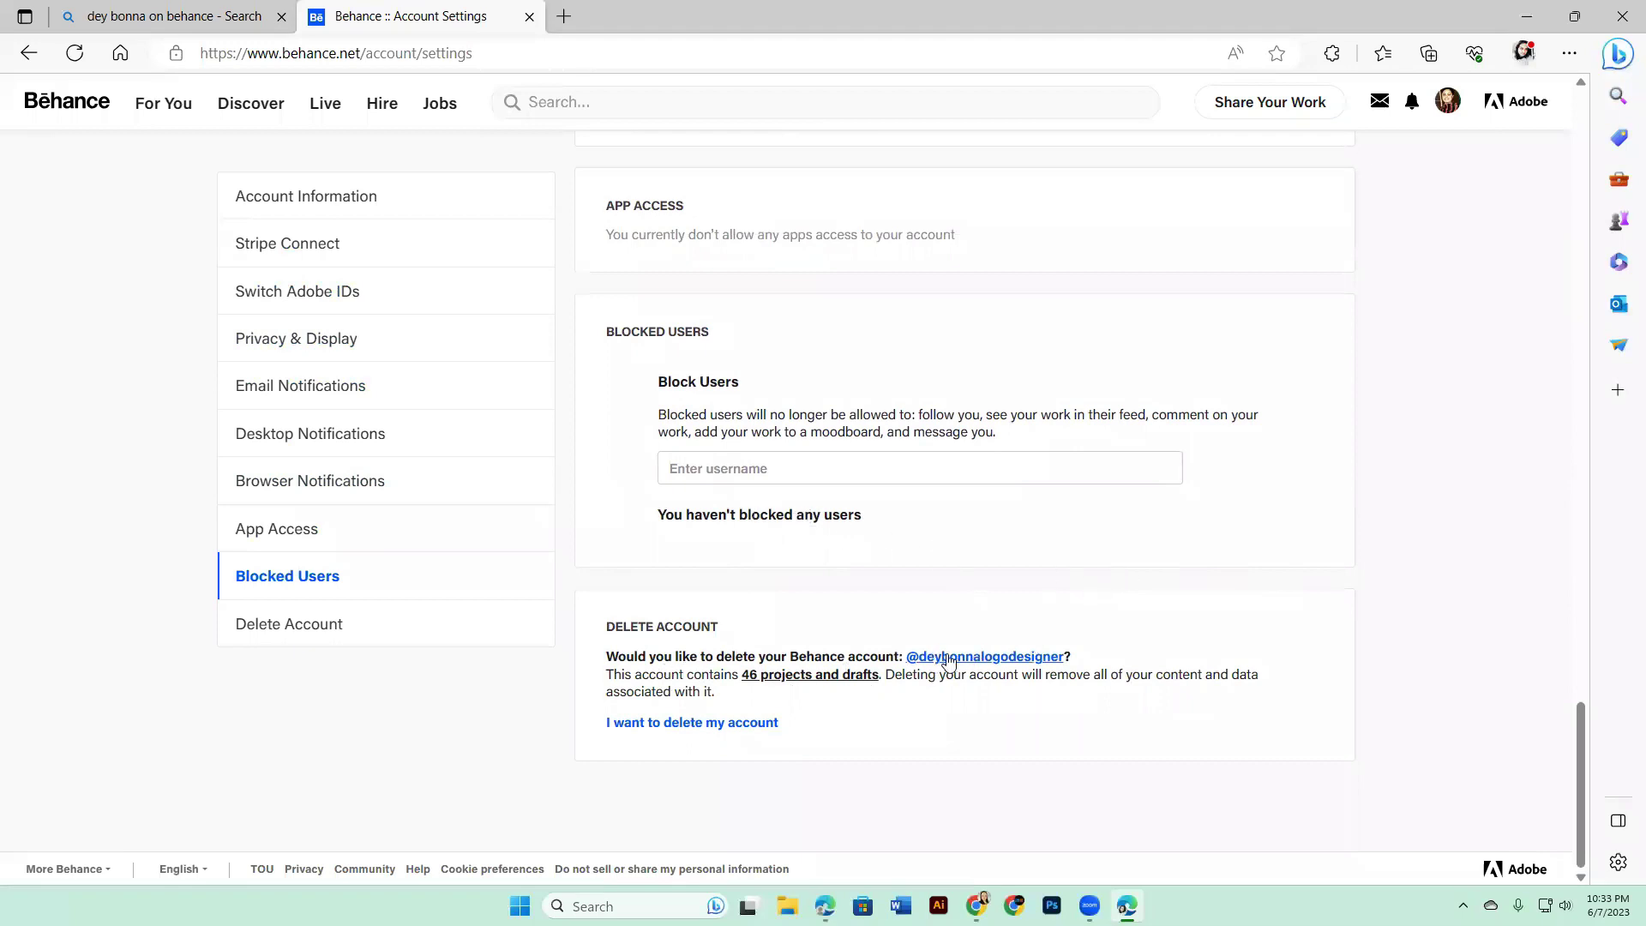
scroll(1306, 544, up, 1)
scroll(1303, 543, up, 2)
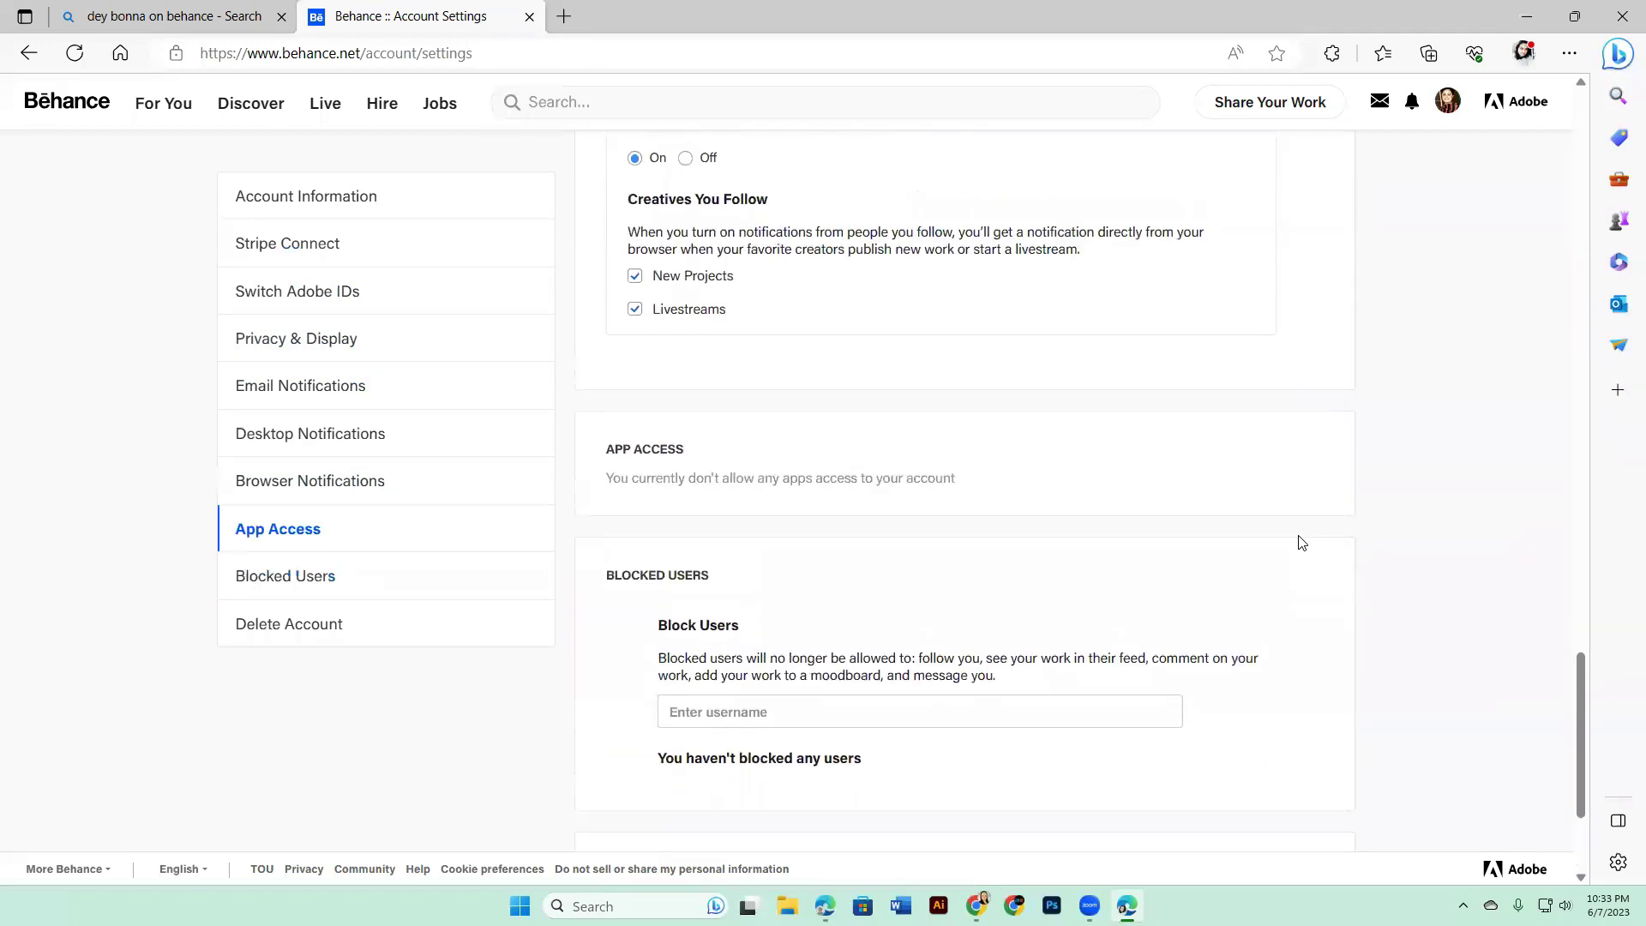
scroll(1253, 551, up, 2)
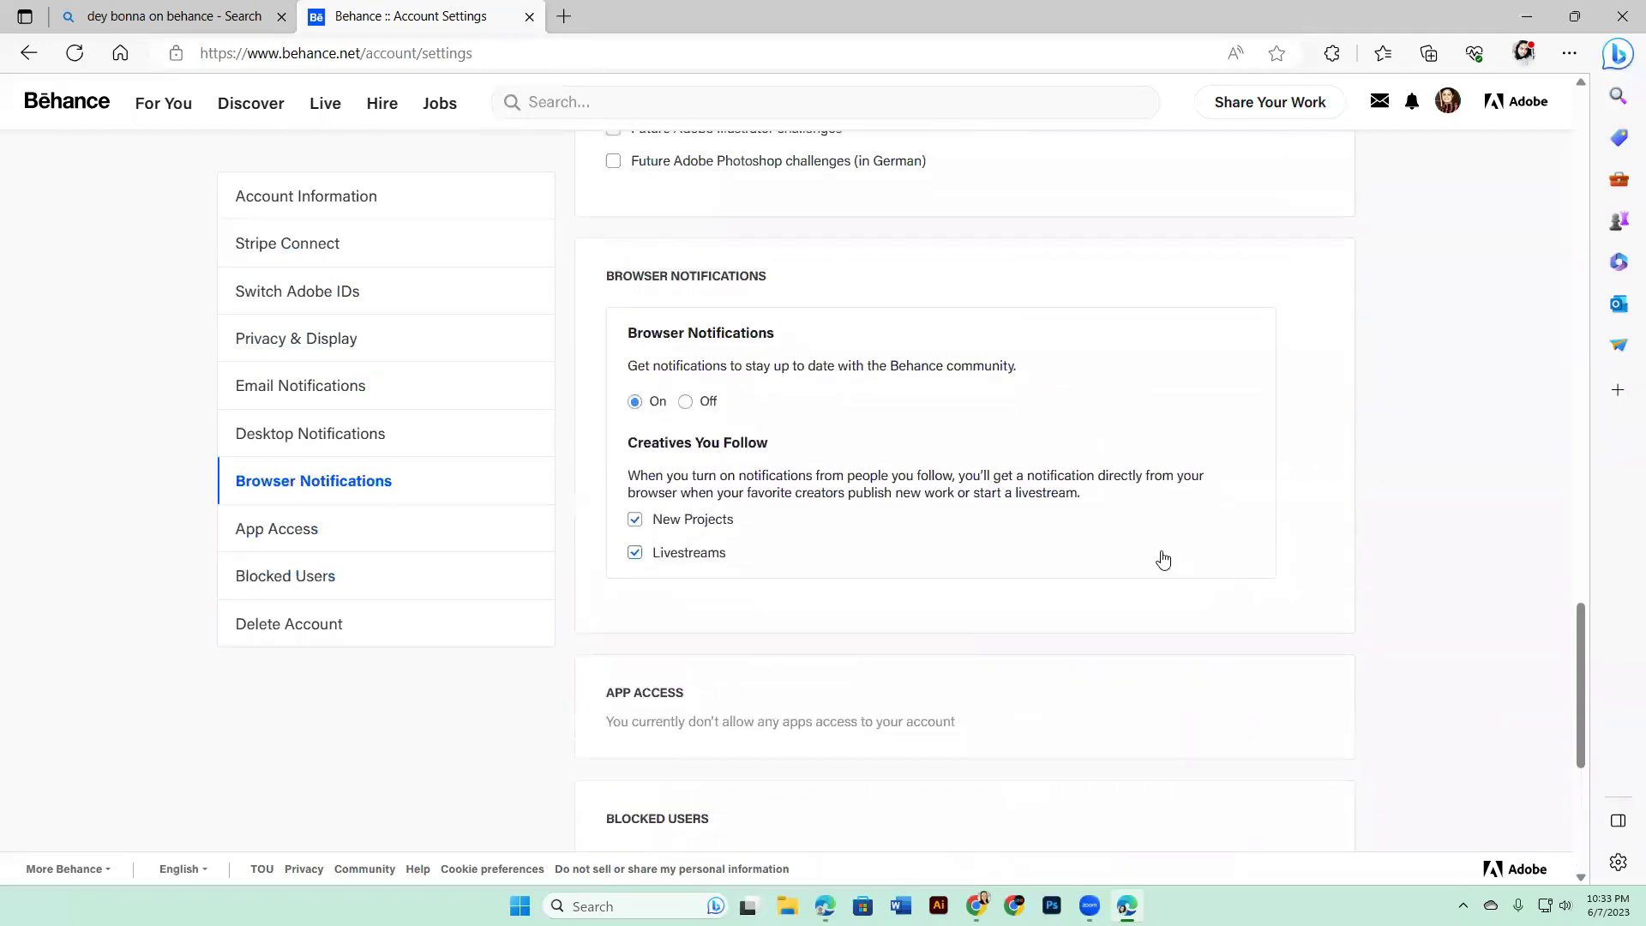
scroll(1163, 559, up, 2)
scroll(1164, 559, up, 3)
scroll(1163, 559, up, 3)
scroll(1164, 559, up, 1)
scroll(1164, 560, up, 8)
scroll(1164, 559, up, 5)
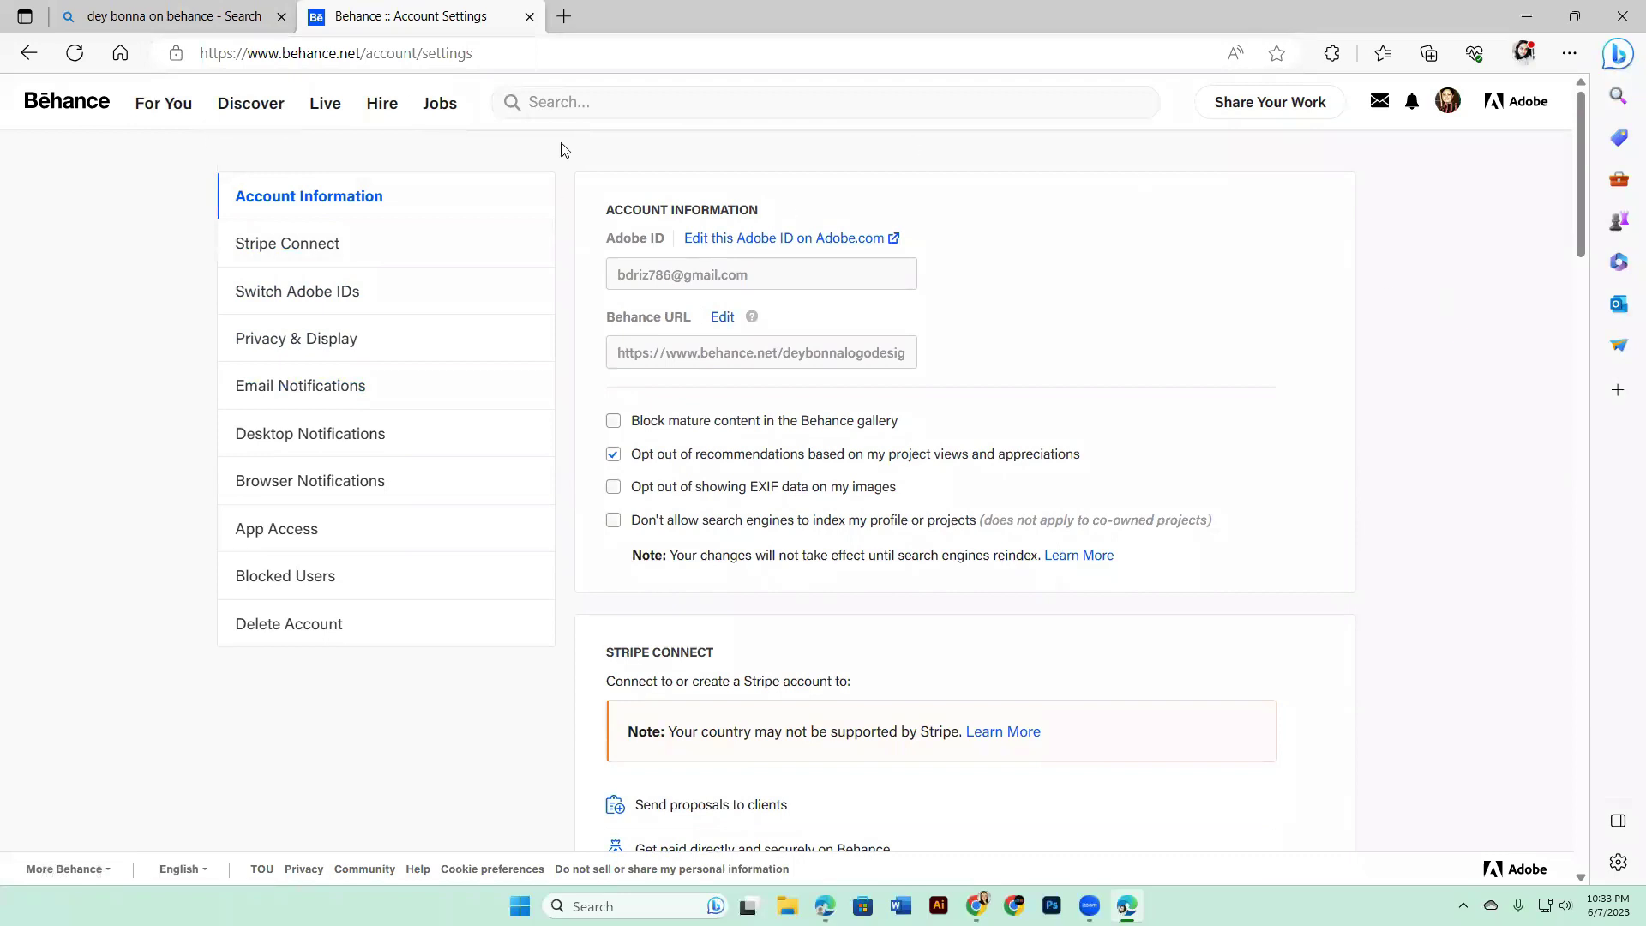
click(66, 102)
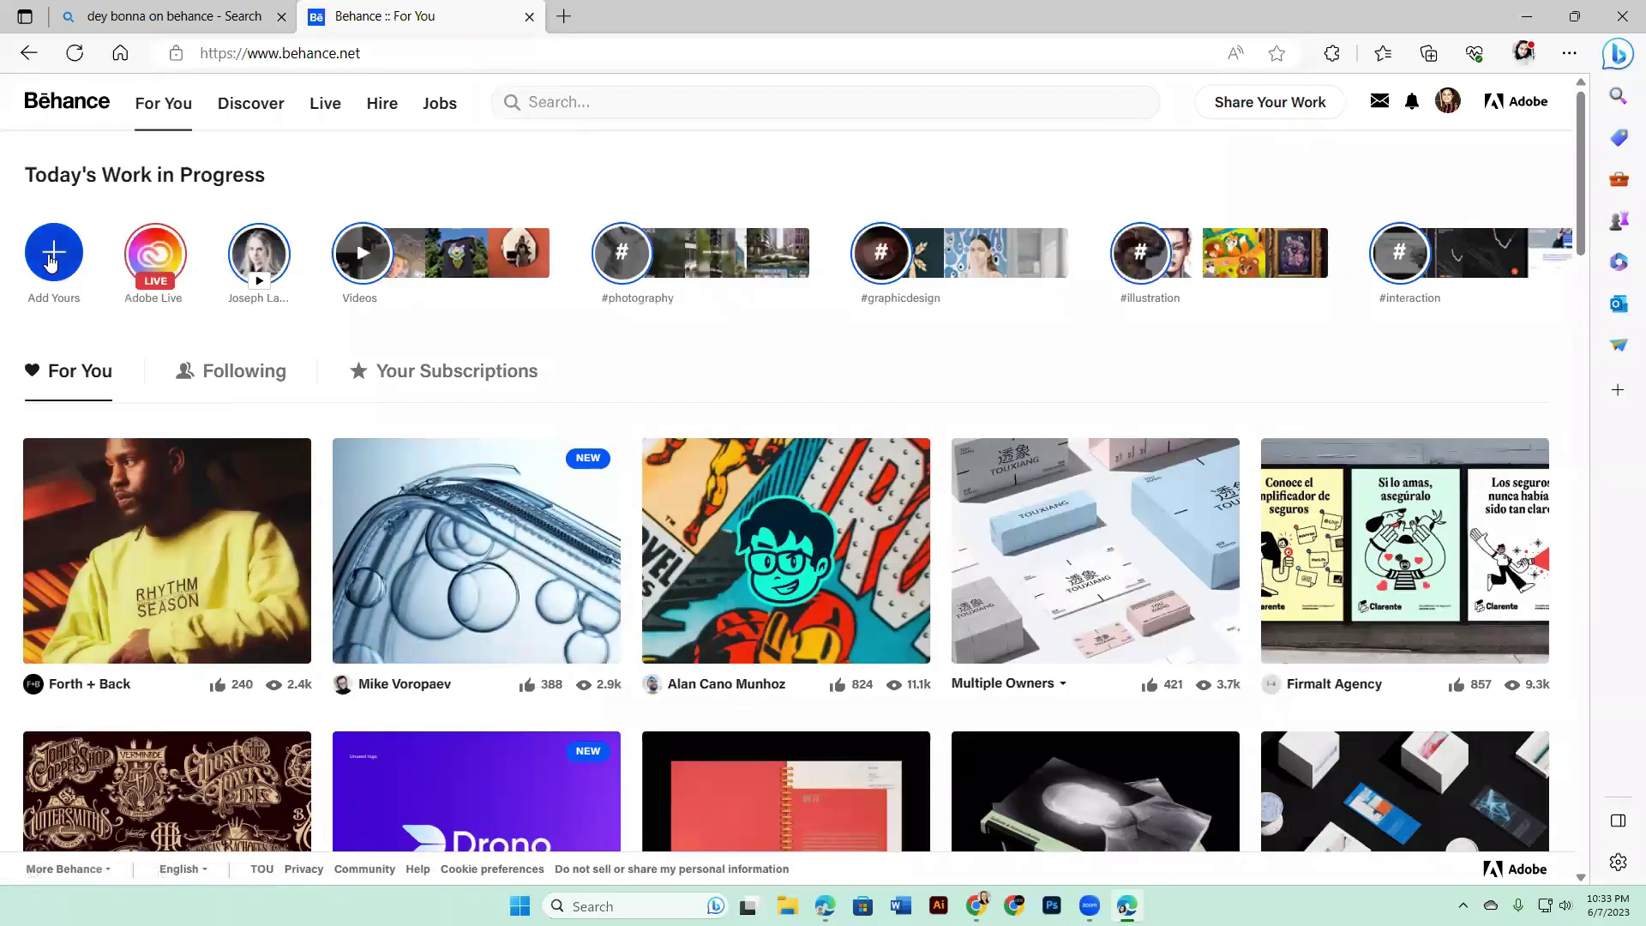
Post the Facebook-Live image as a new Today's Work in Progress story
click(51, 263)
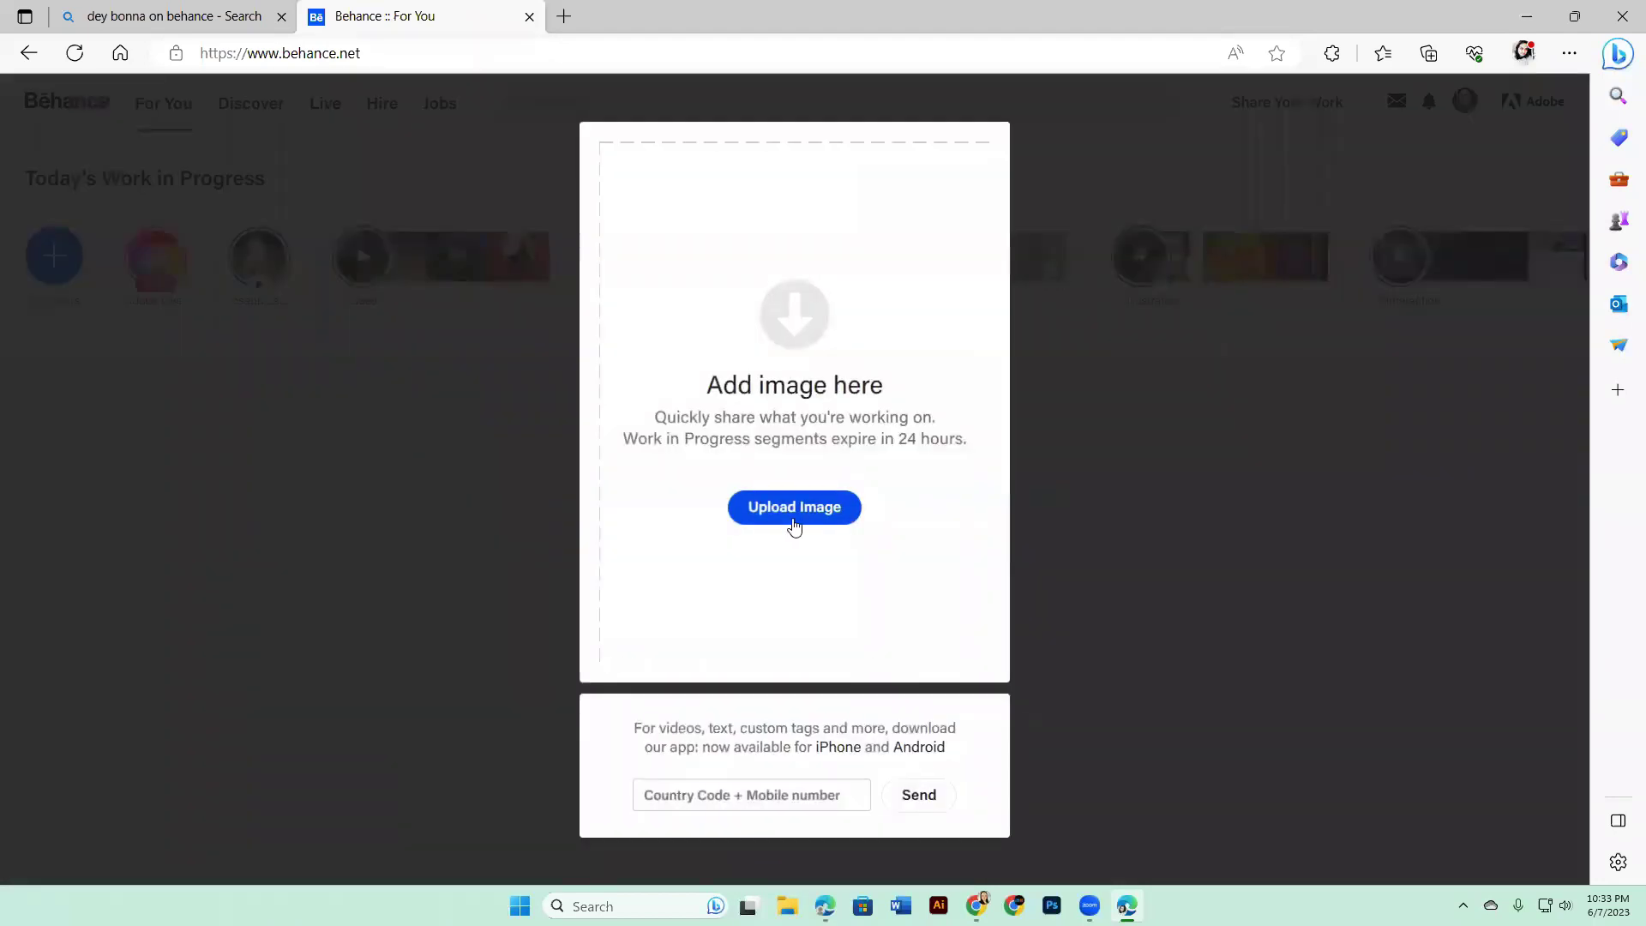
click(787, 509)
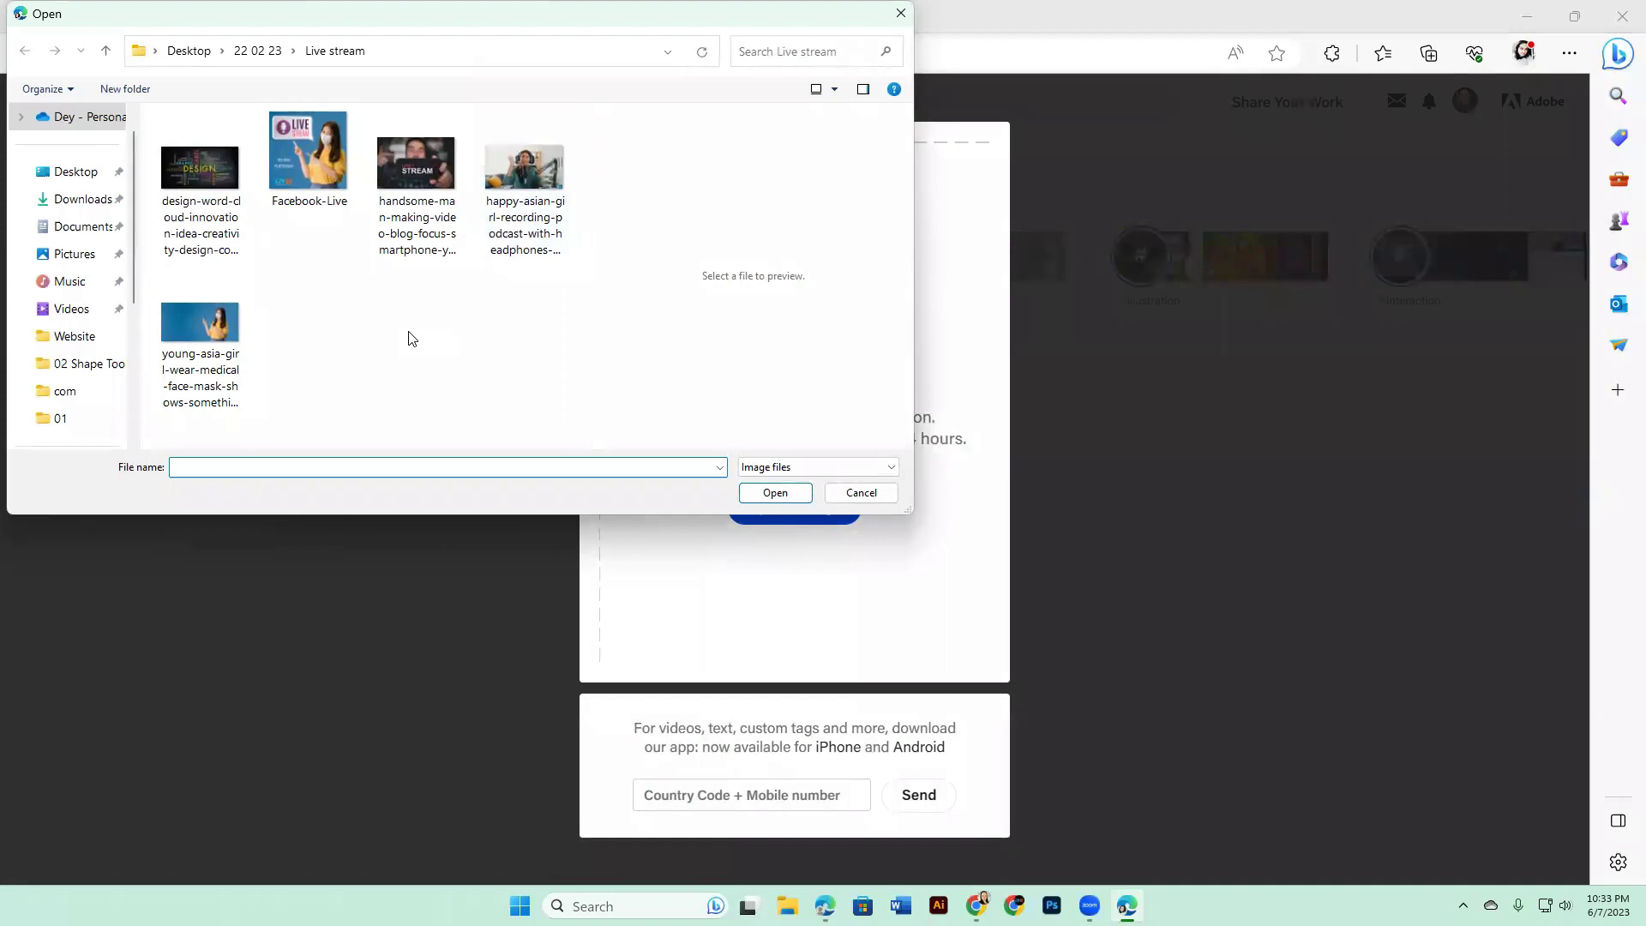
double_click(320, 176)
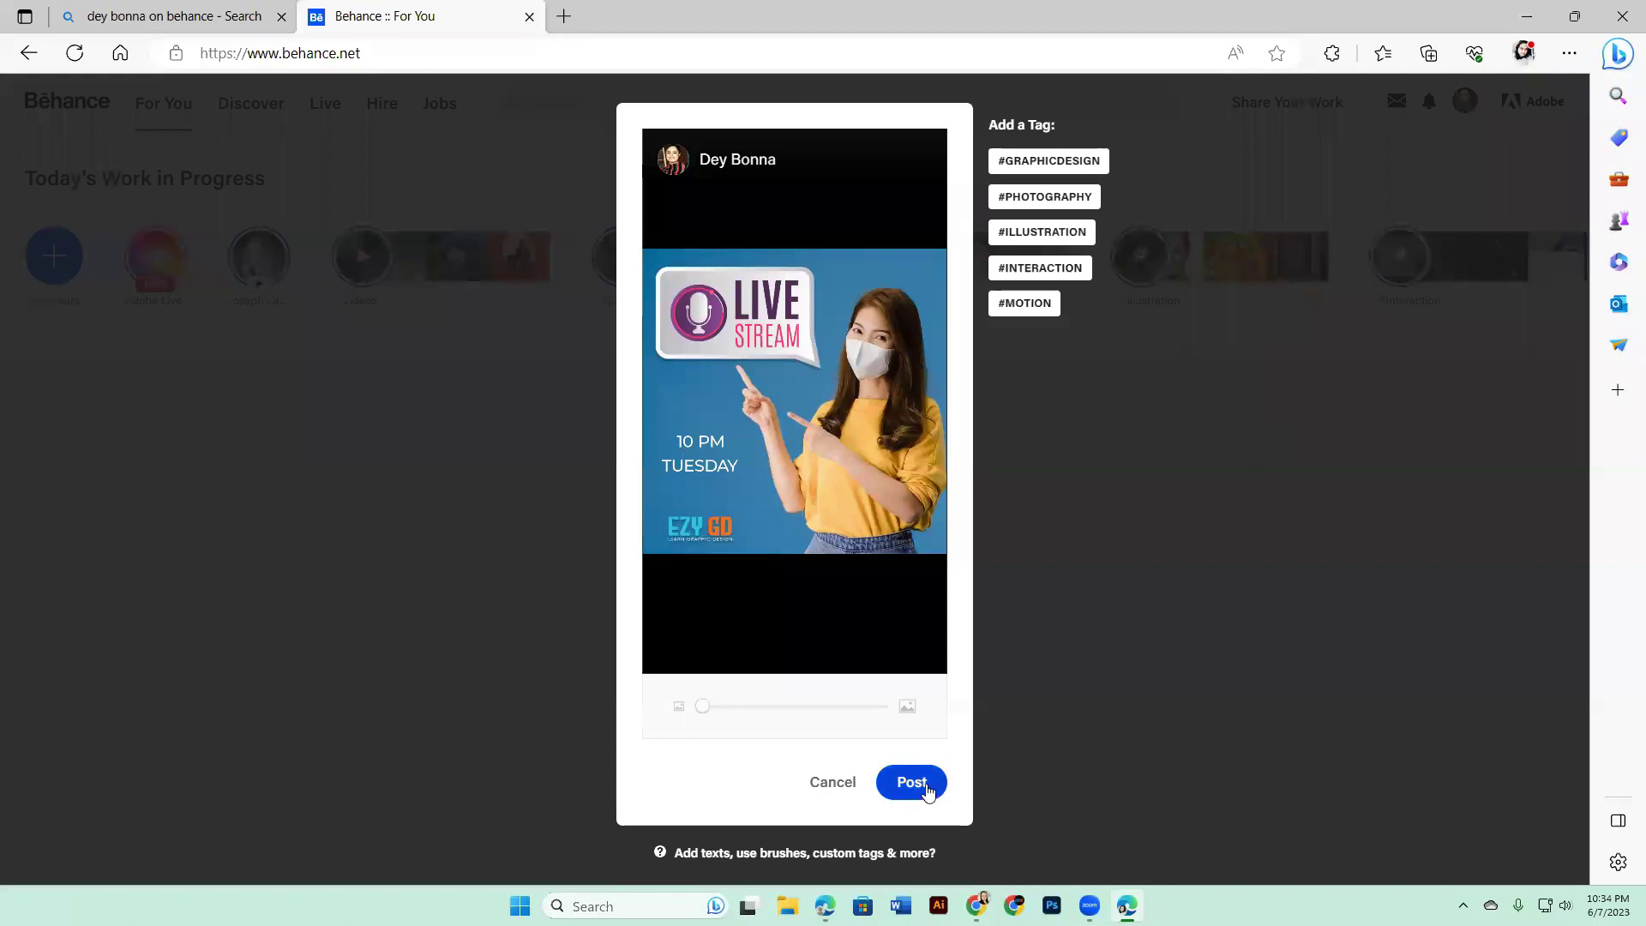
click(903, 800)
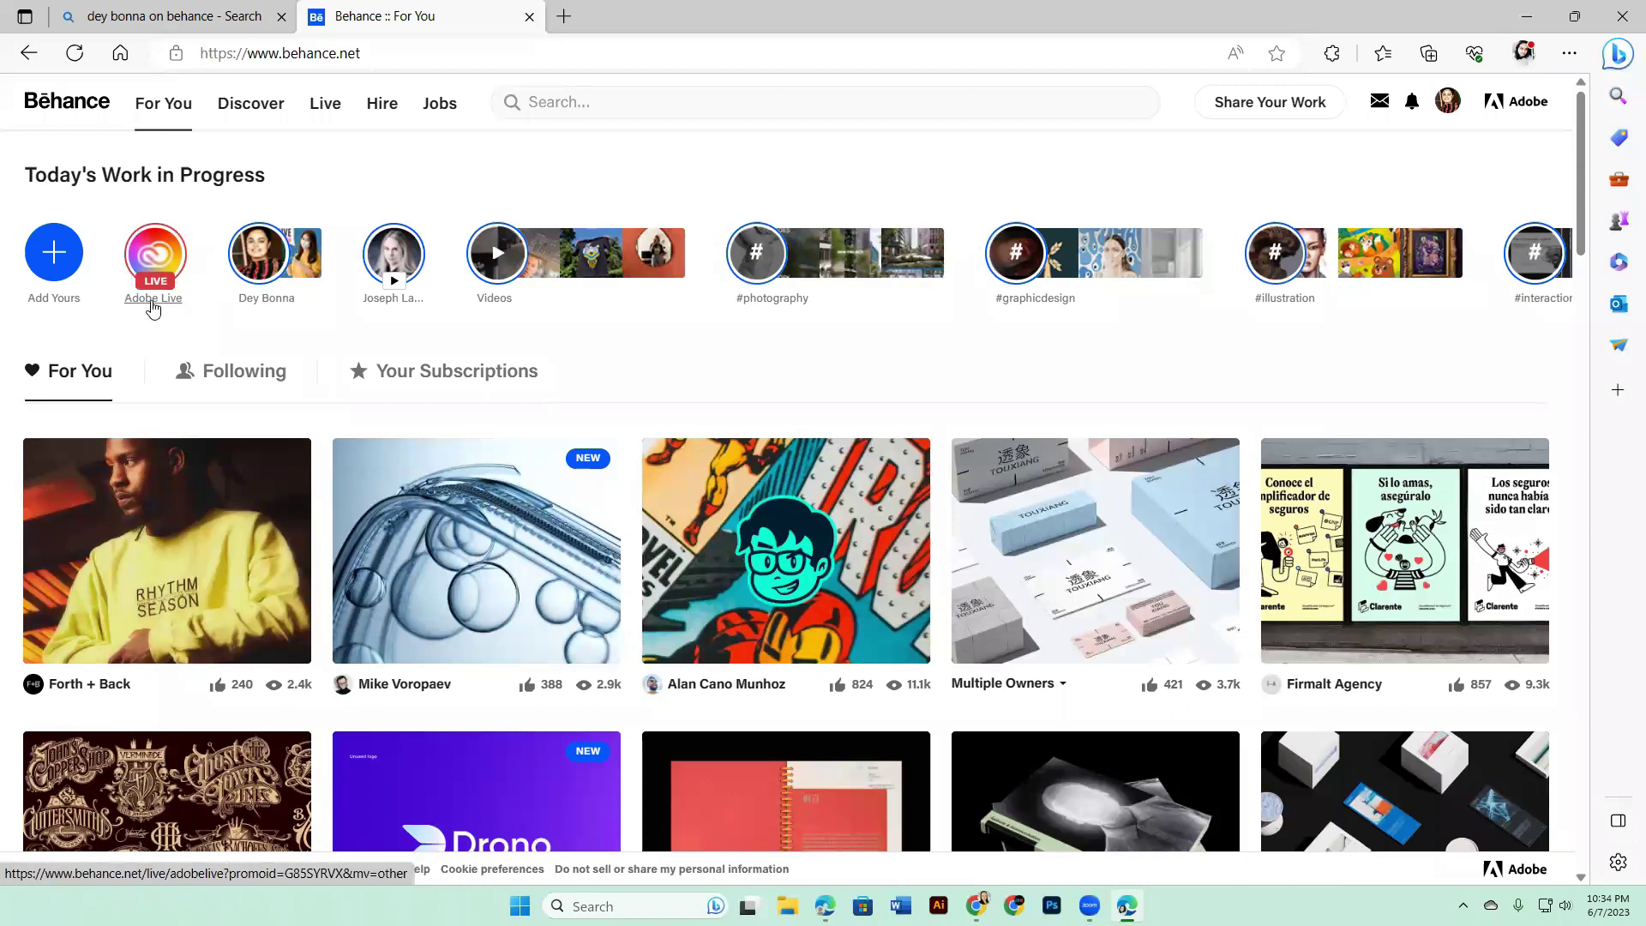
click(168, 298)
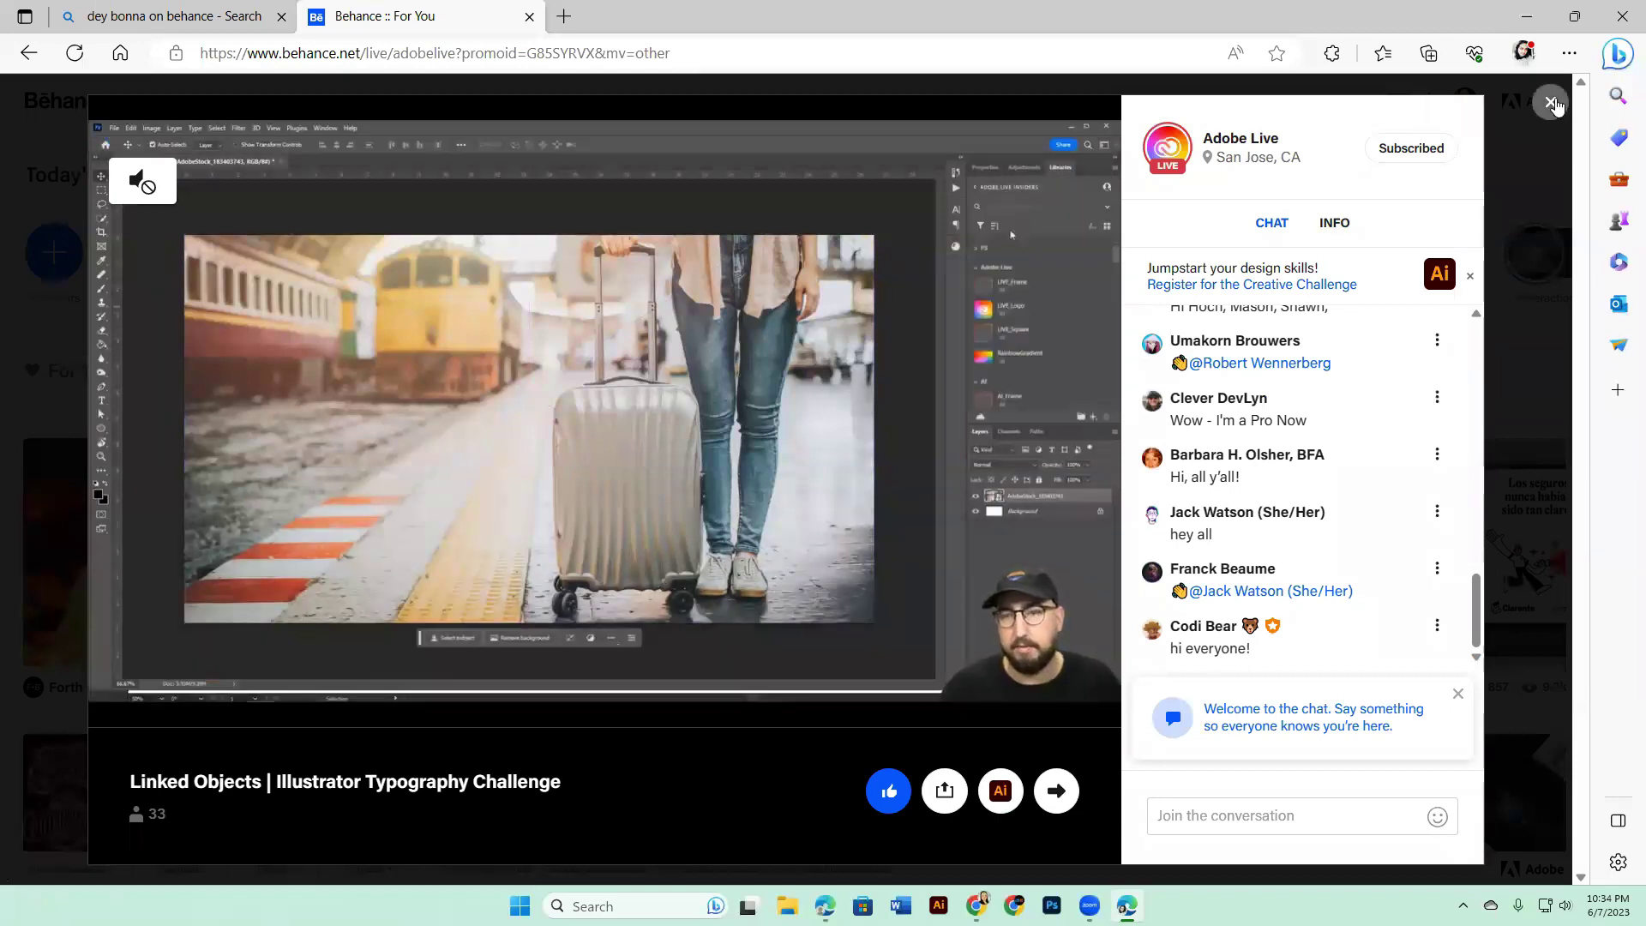
click(1552, 102)
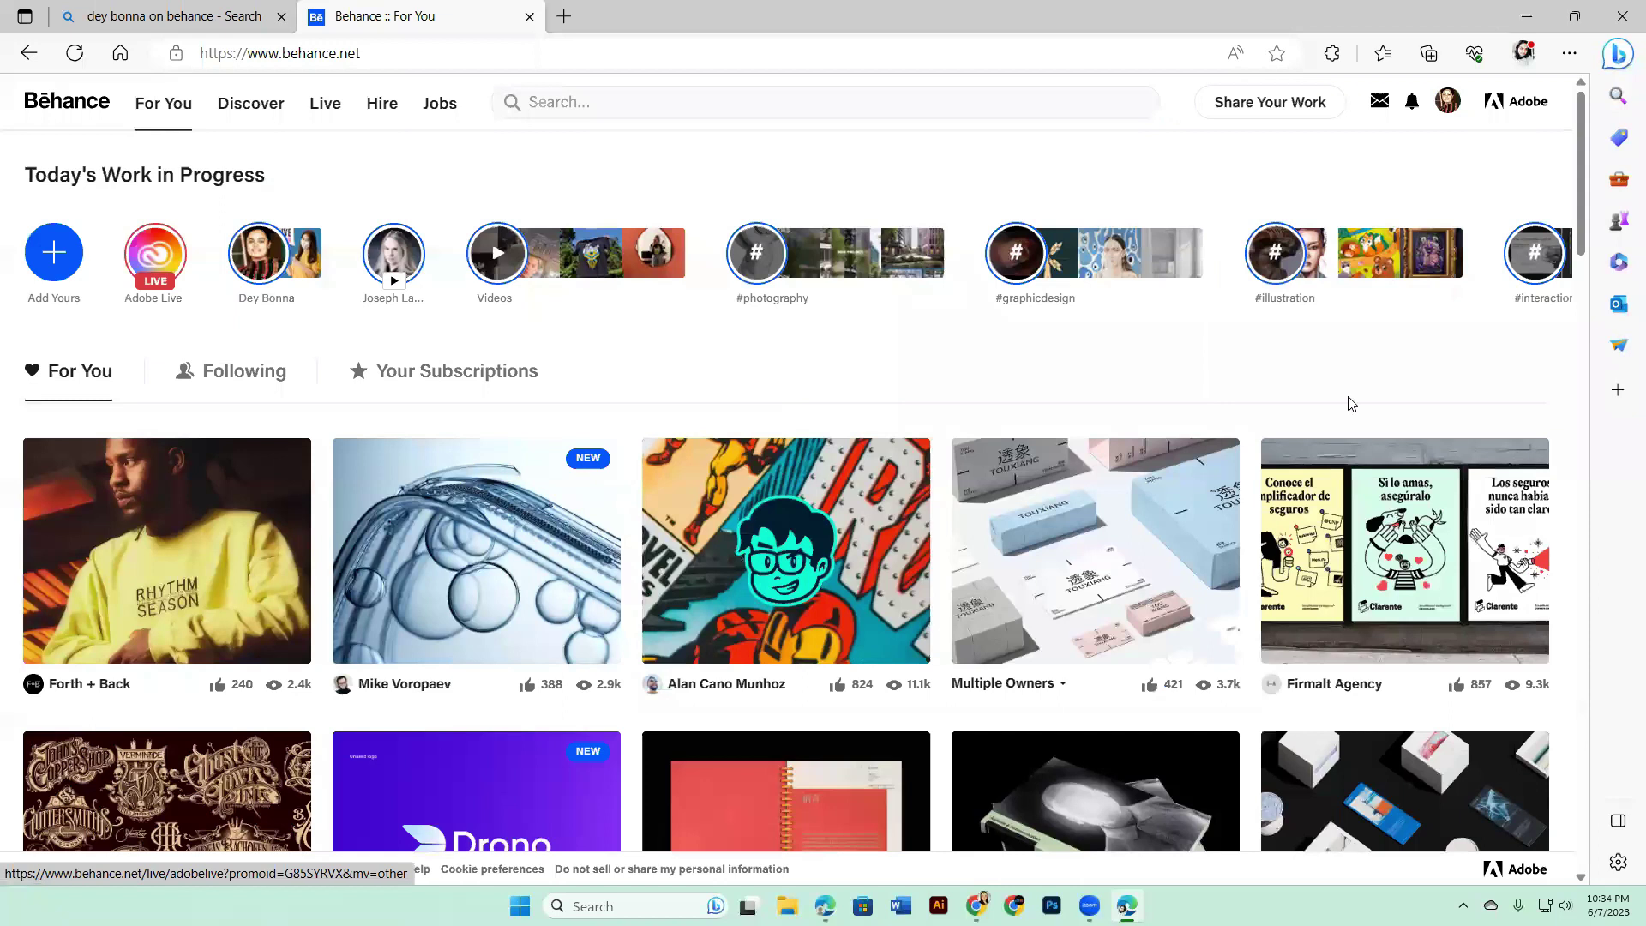
Browse the curator-featured Best of Behance gallery from Discover, scrolling down and back up
click(266, 121)
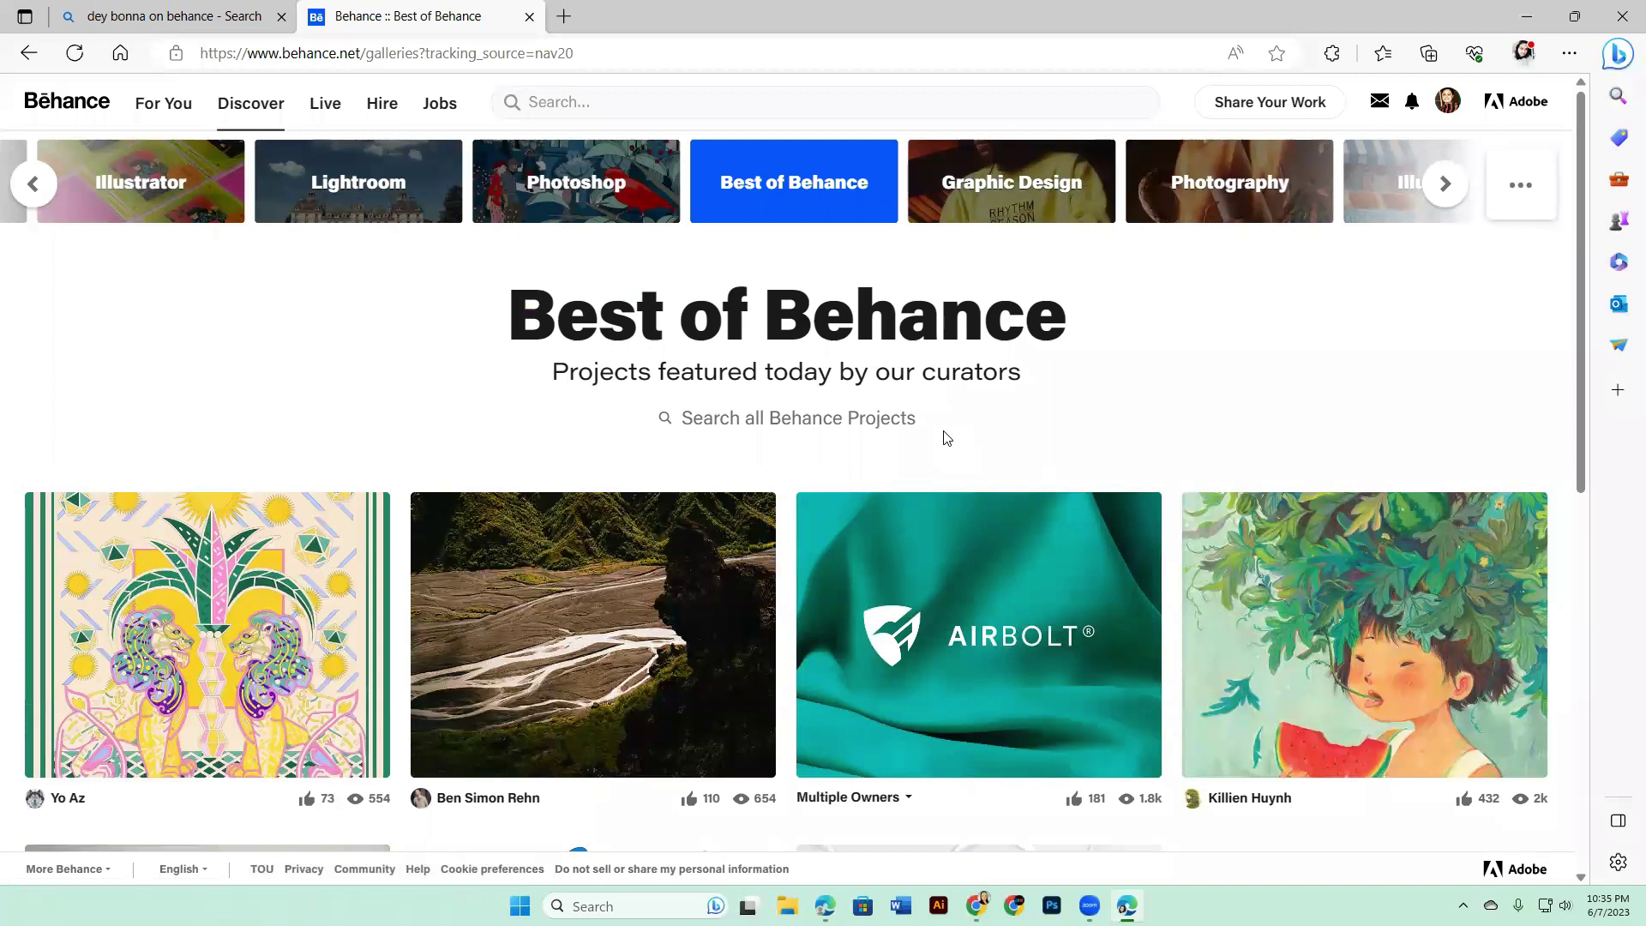
scroll(896, 532, down, 5)
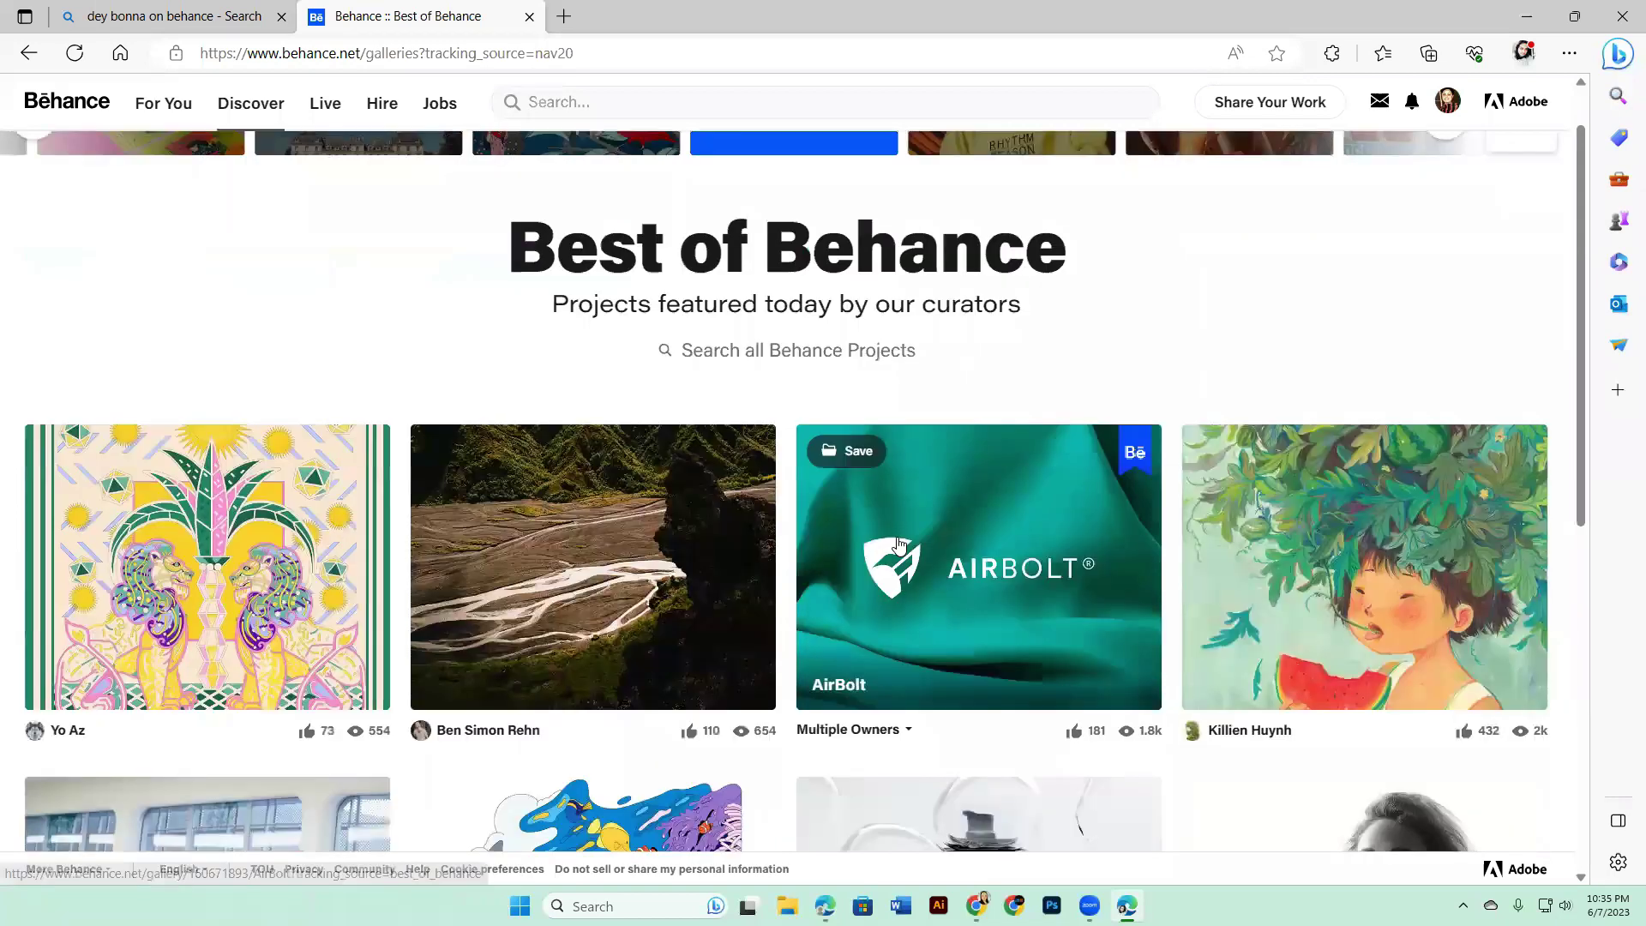
scroll(1081, 540, down, 3)
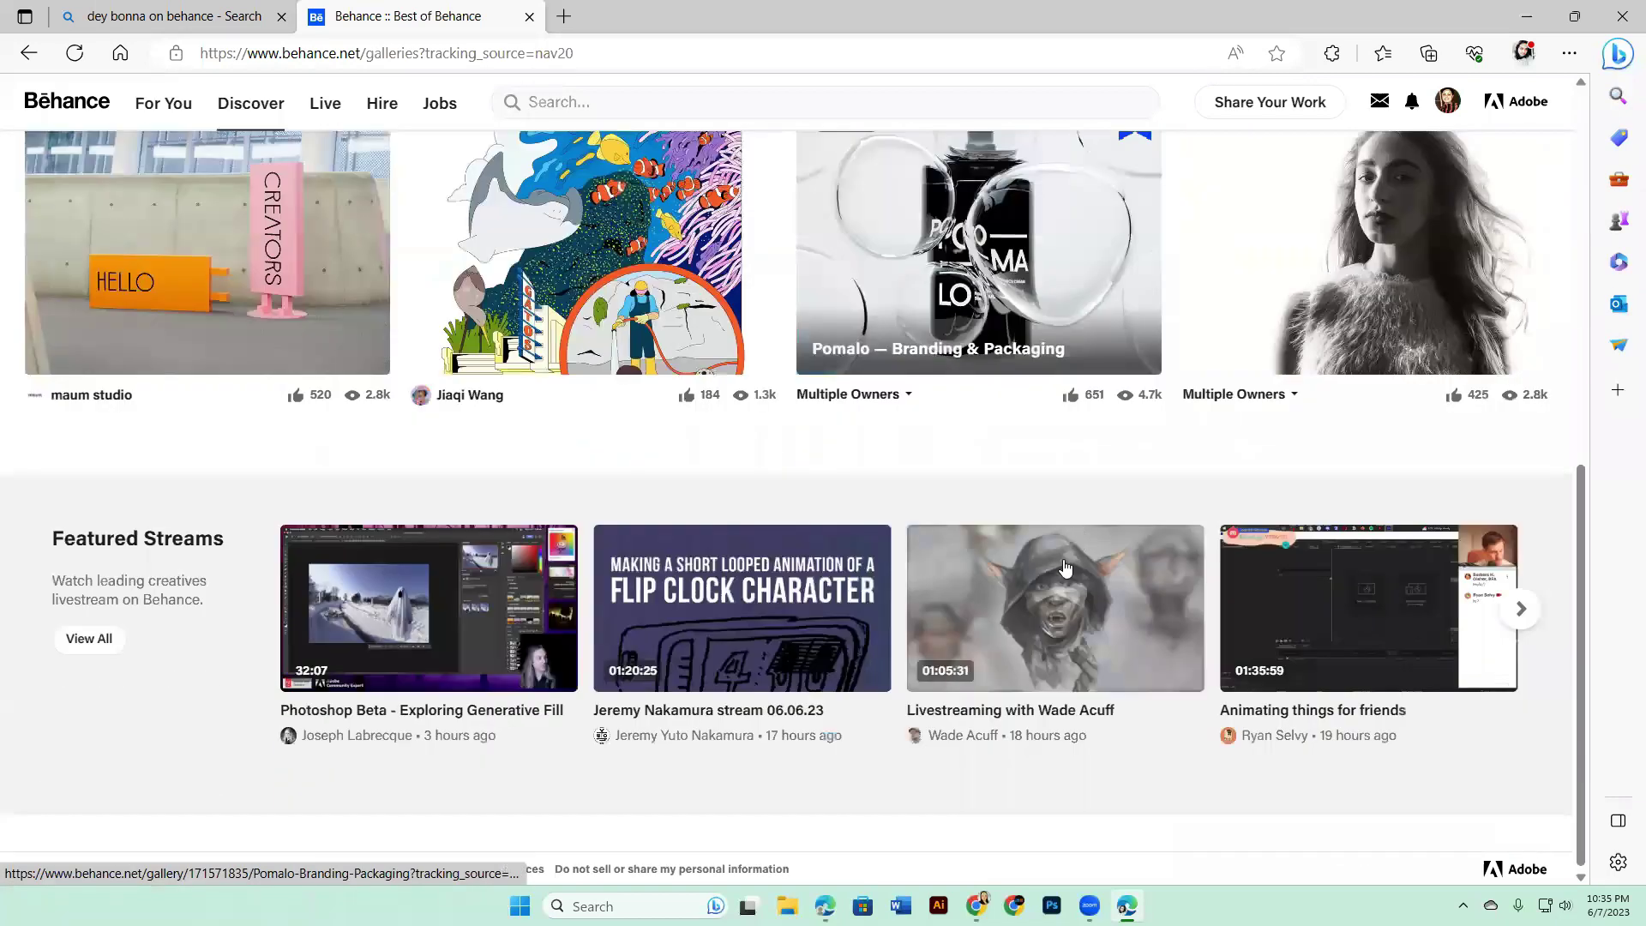
scroll(941, 598, down, 6)
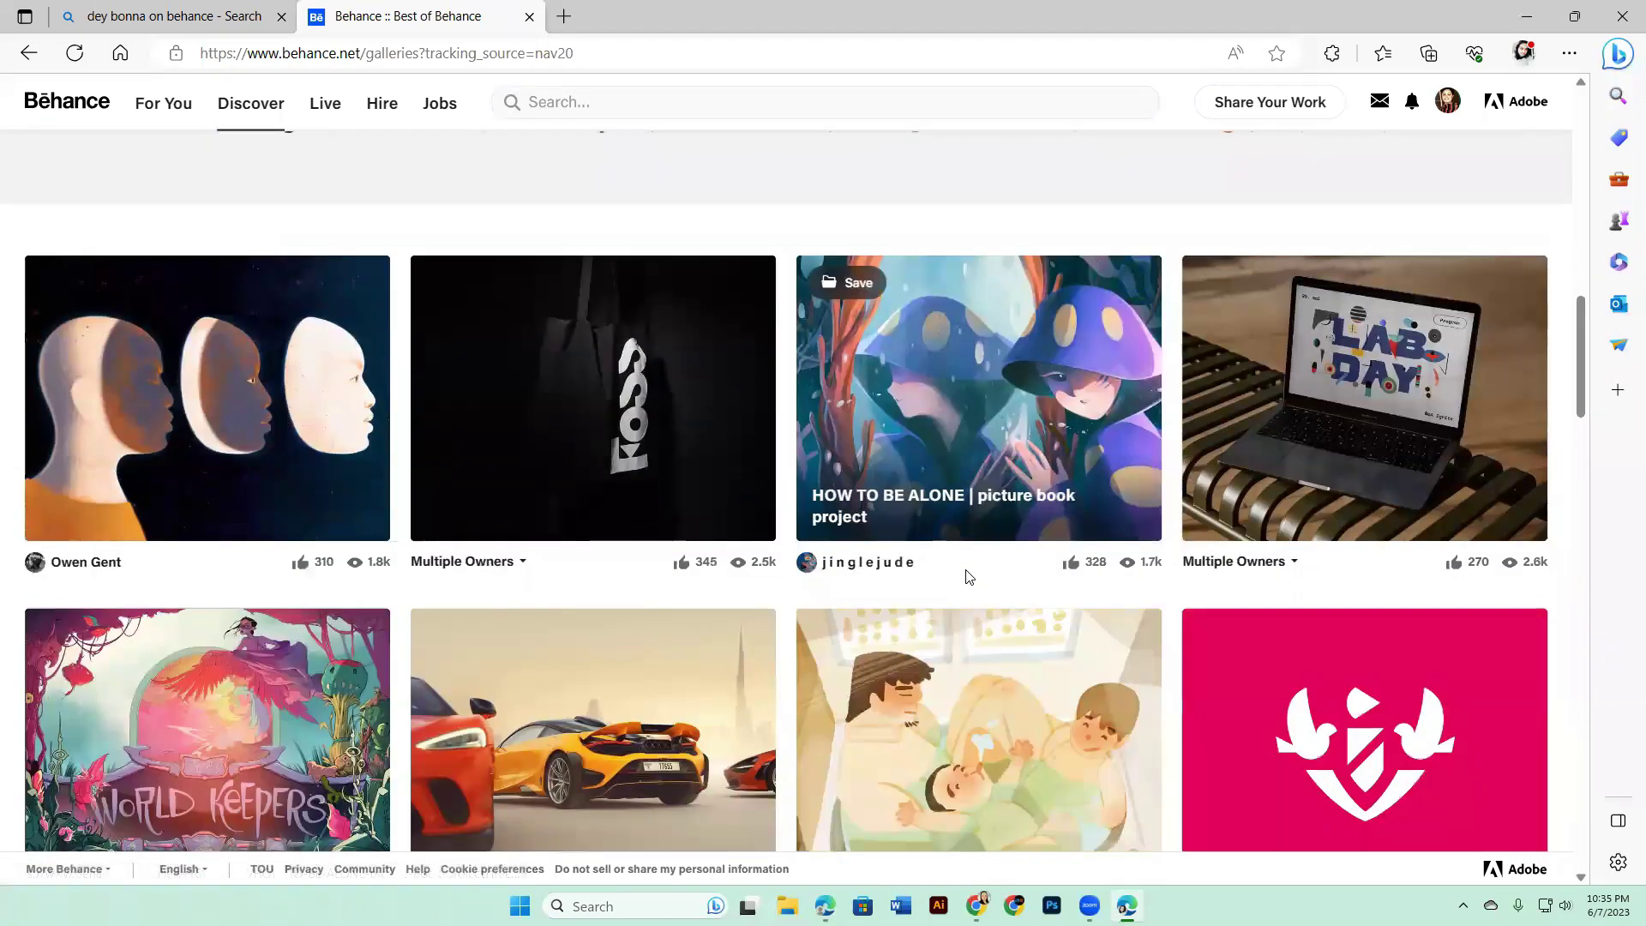
scroll(984, 624, down, 5)
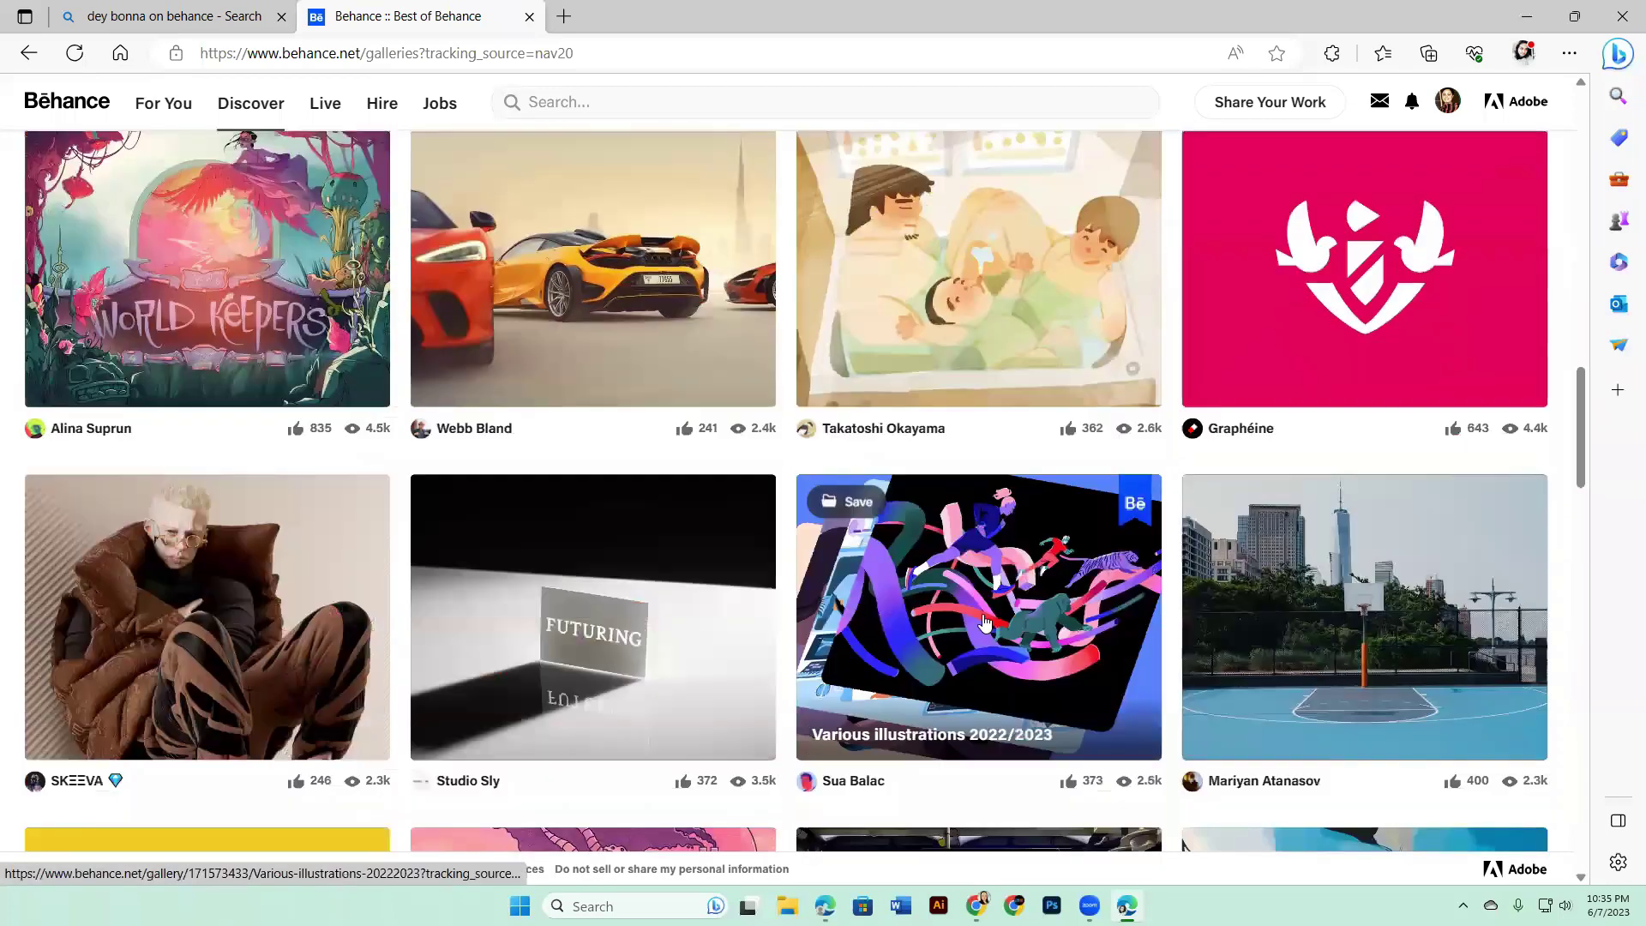
scroll(984, 624, down, 5)
scroll(985, 624, down, 5)
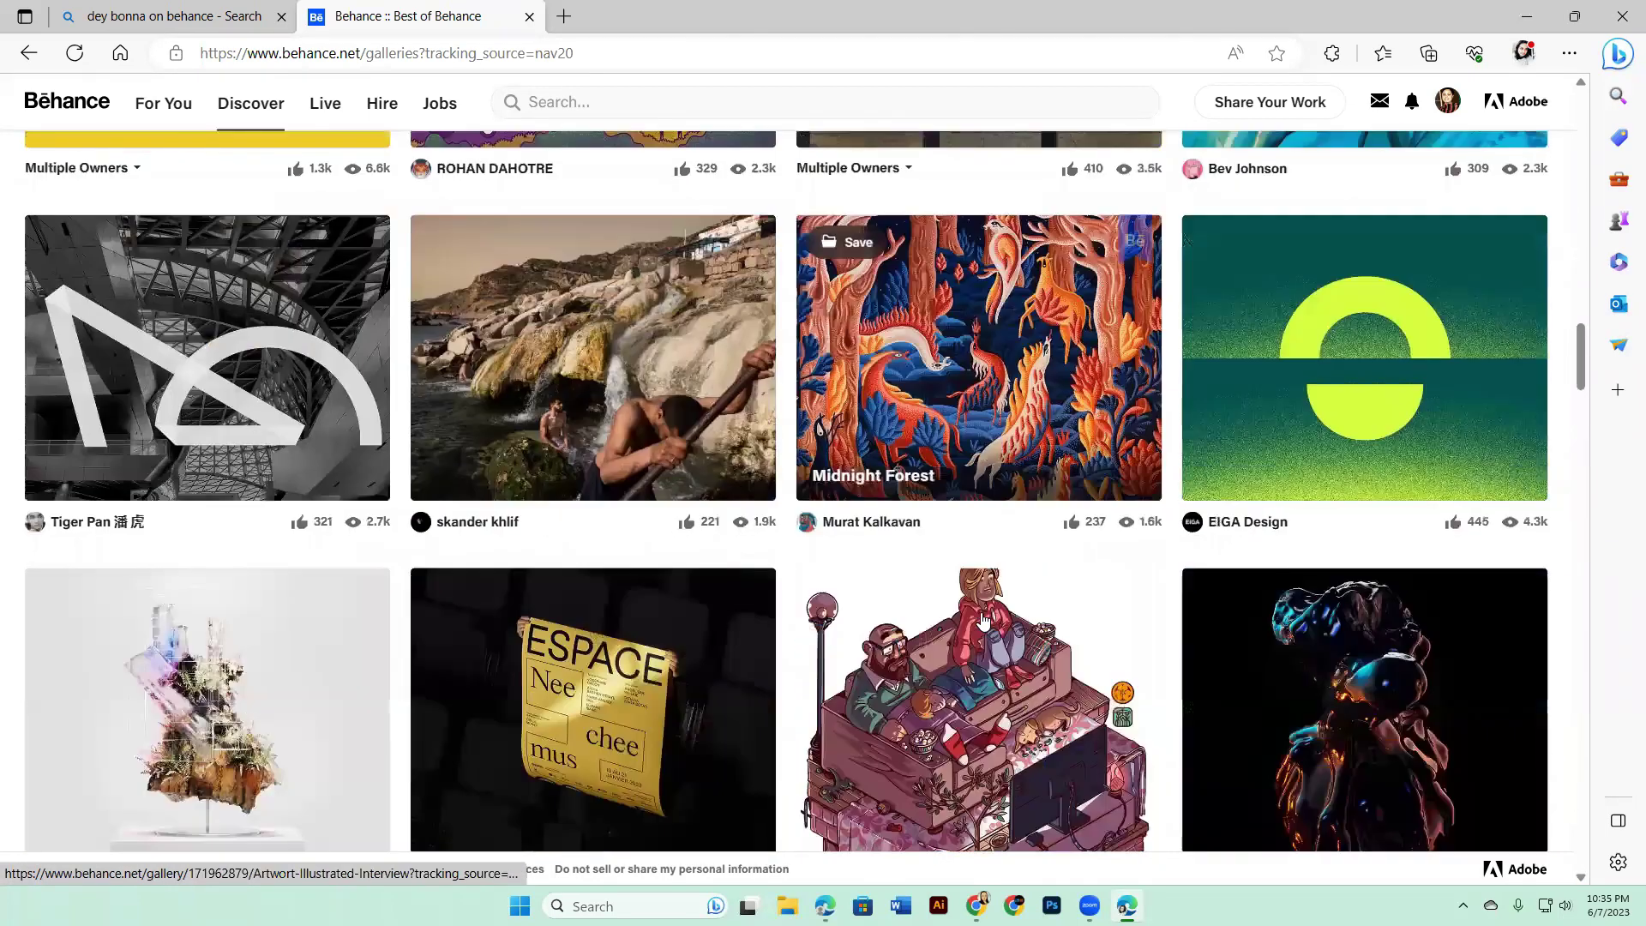
scroll(985, 623, down, 5)
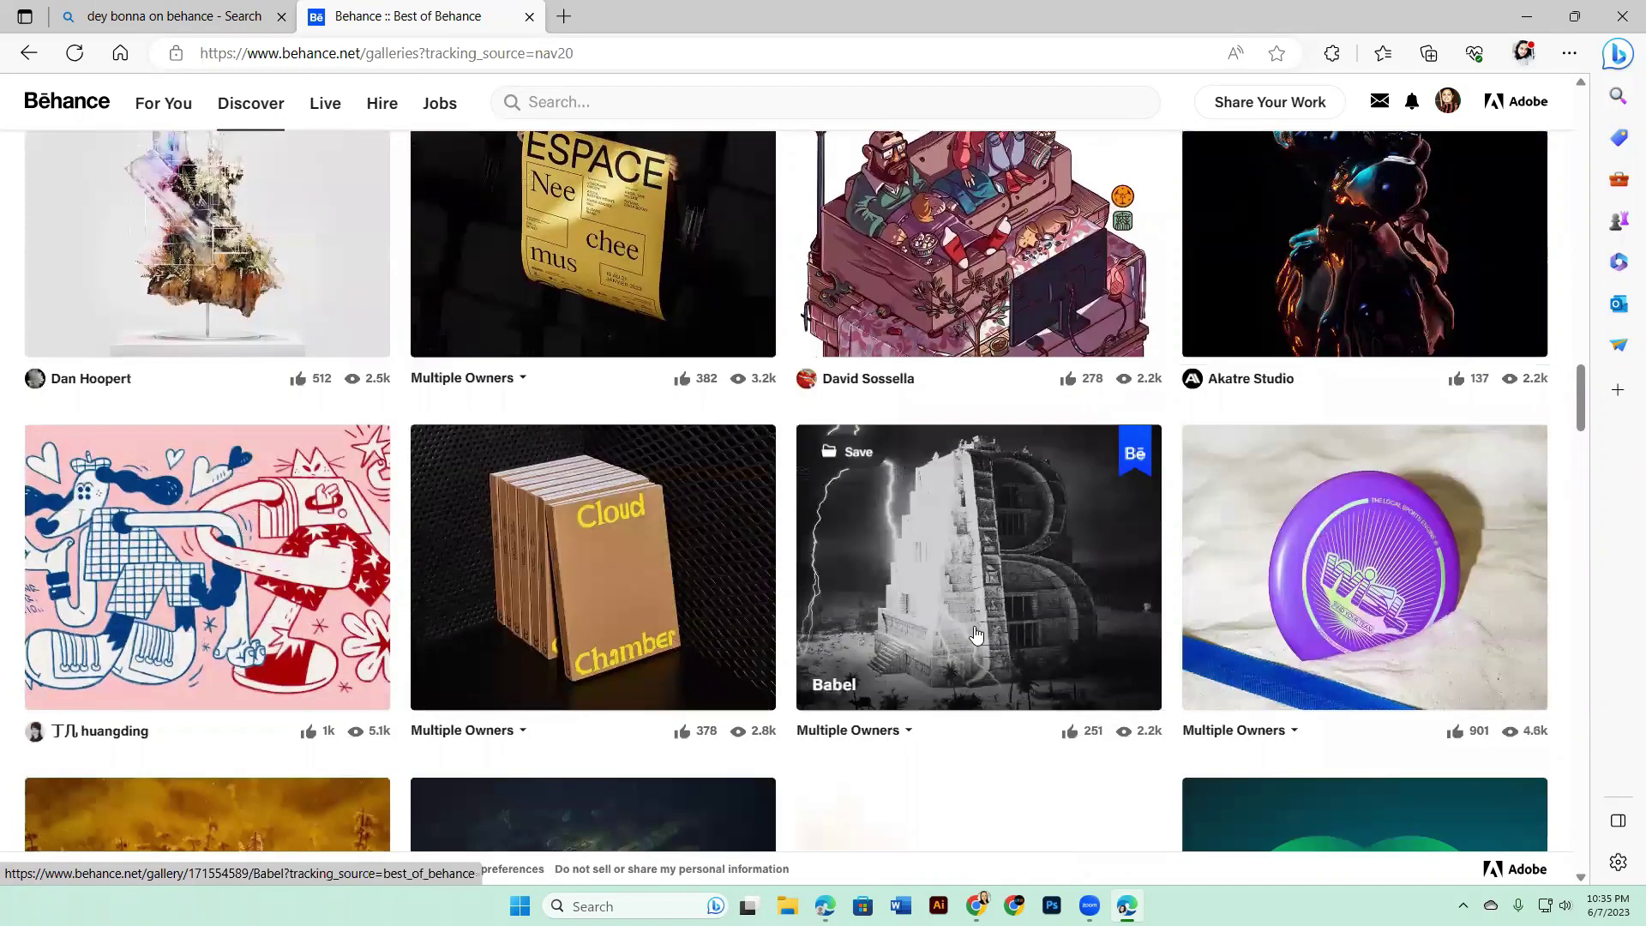
scroll(976, 635, up, 8)
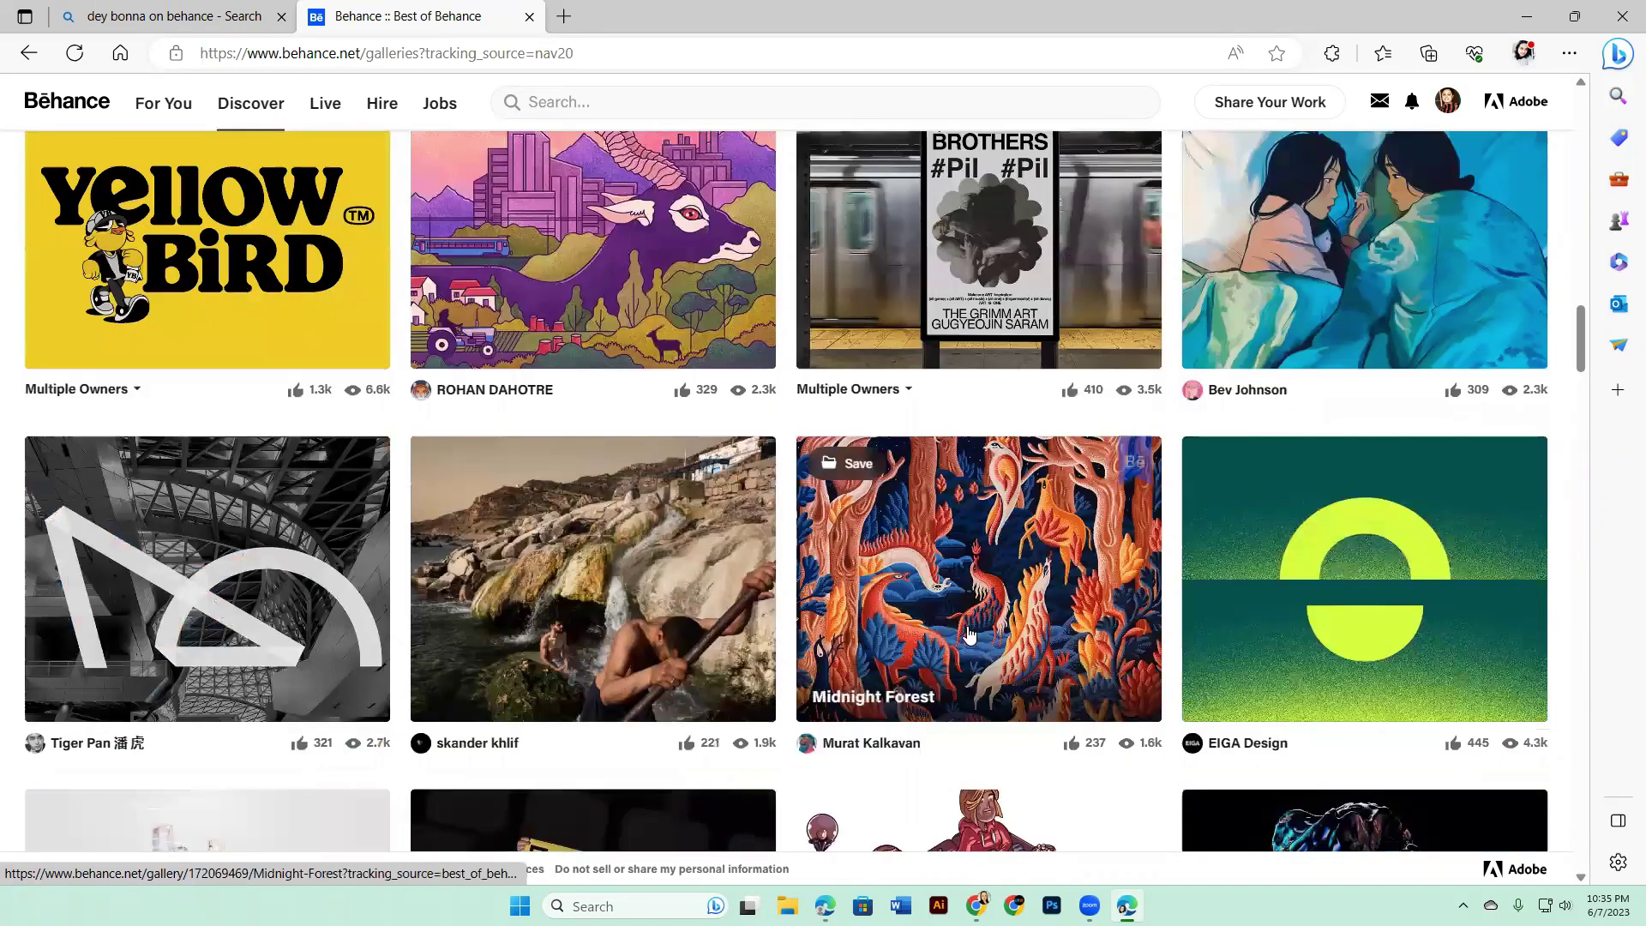
scroll(967, 636, up, 5)
scroll(967, 636, up, 5)
scroll(967, 635, up, 2)
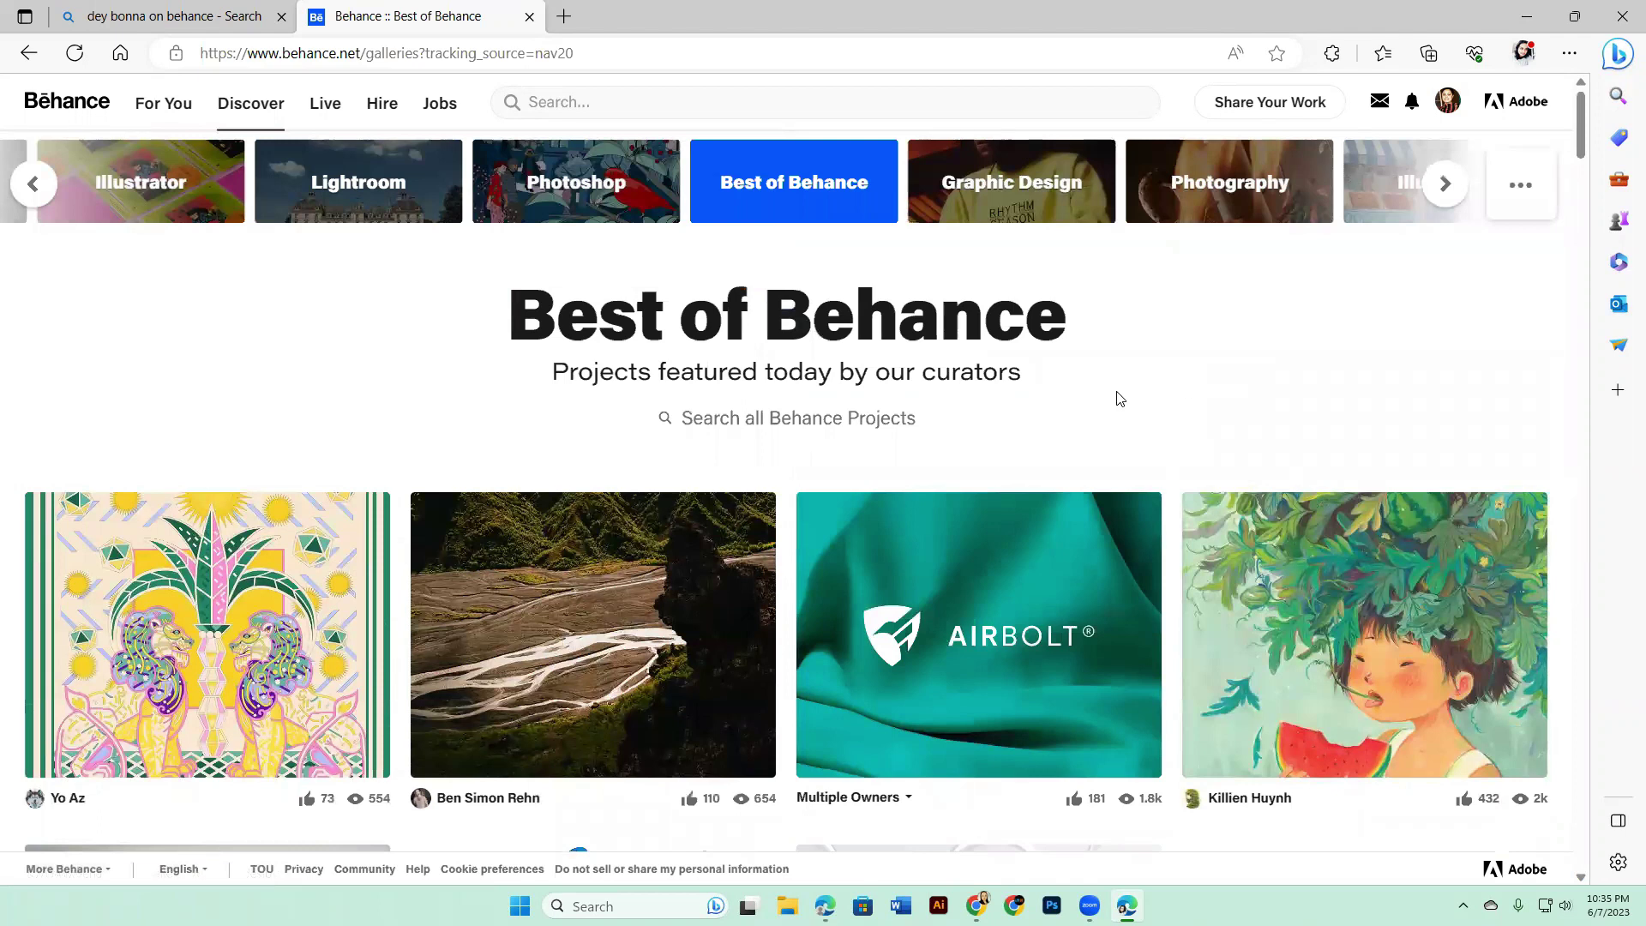
Open the Jobs tab and filter freelance listings to United States, showing 298 jobs
click(445, 103)
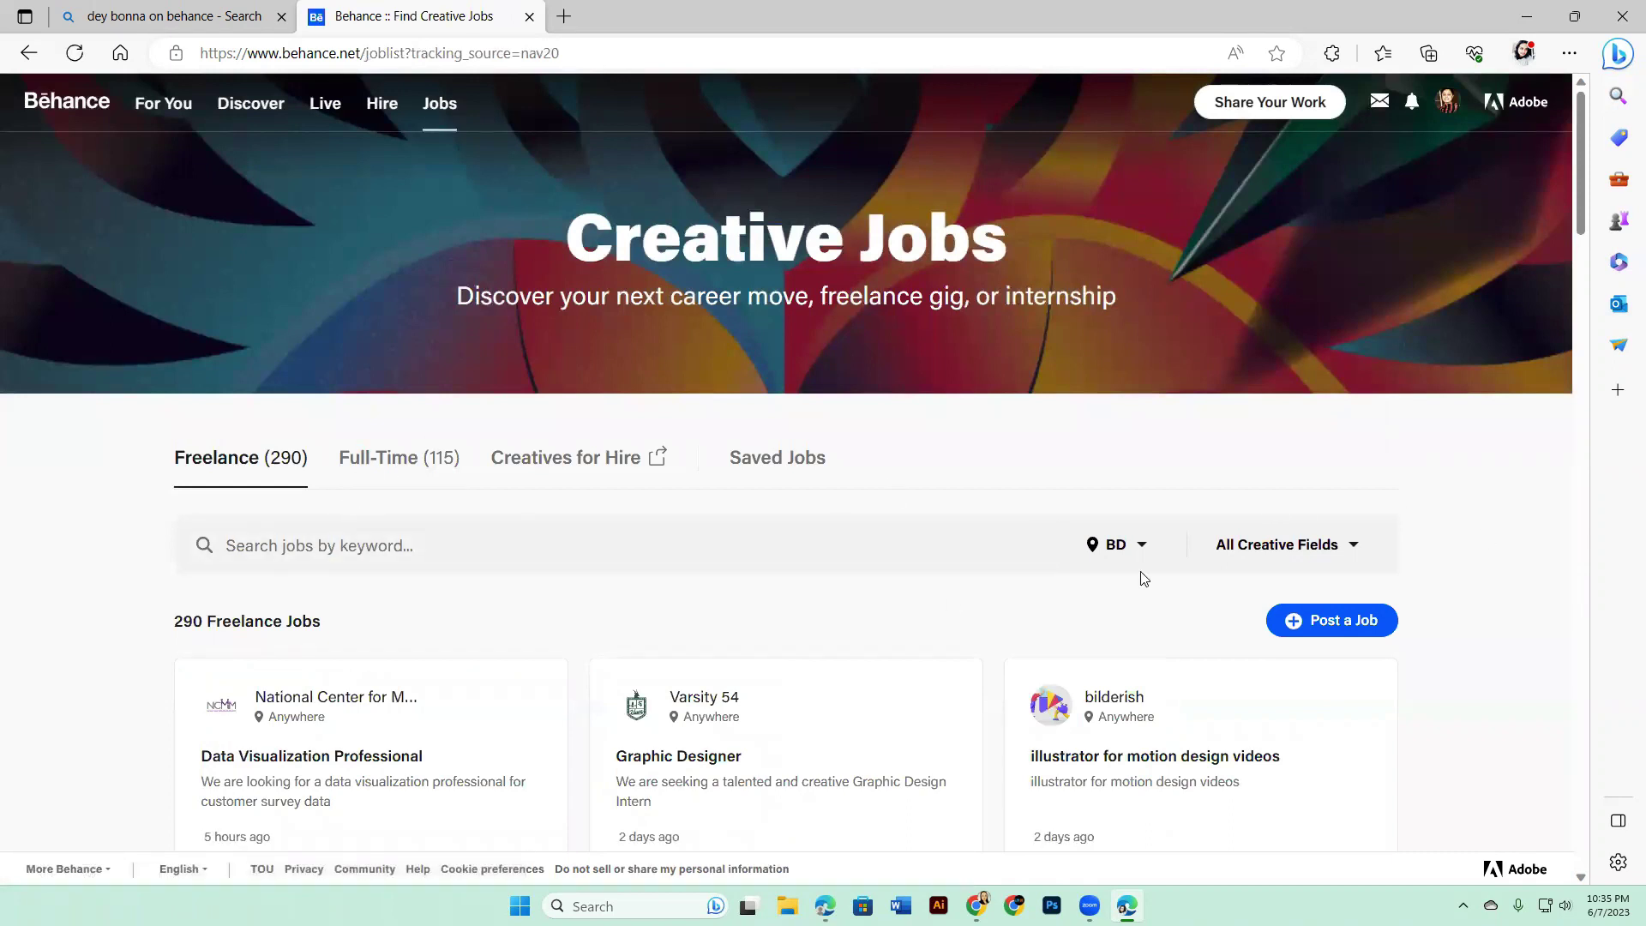
click(1143, 549)
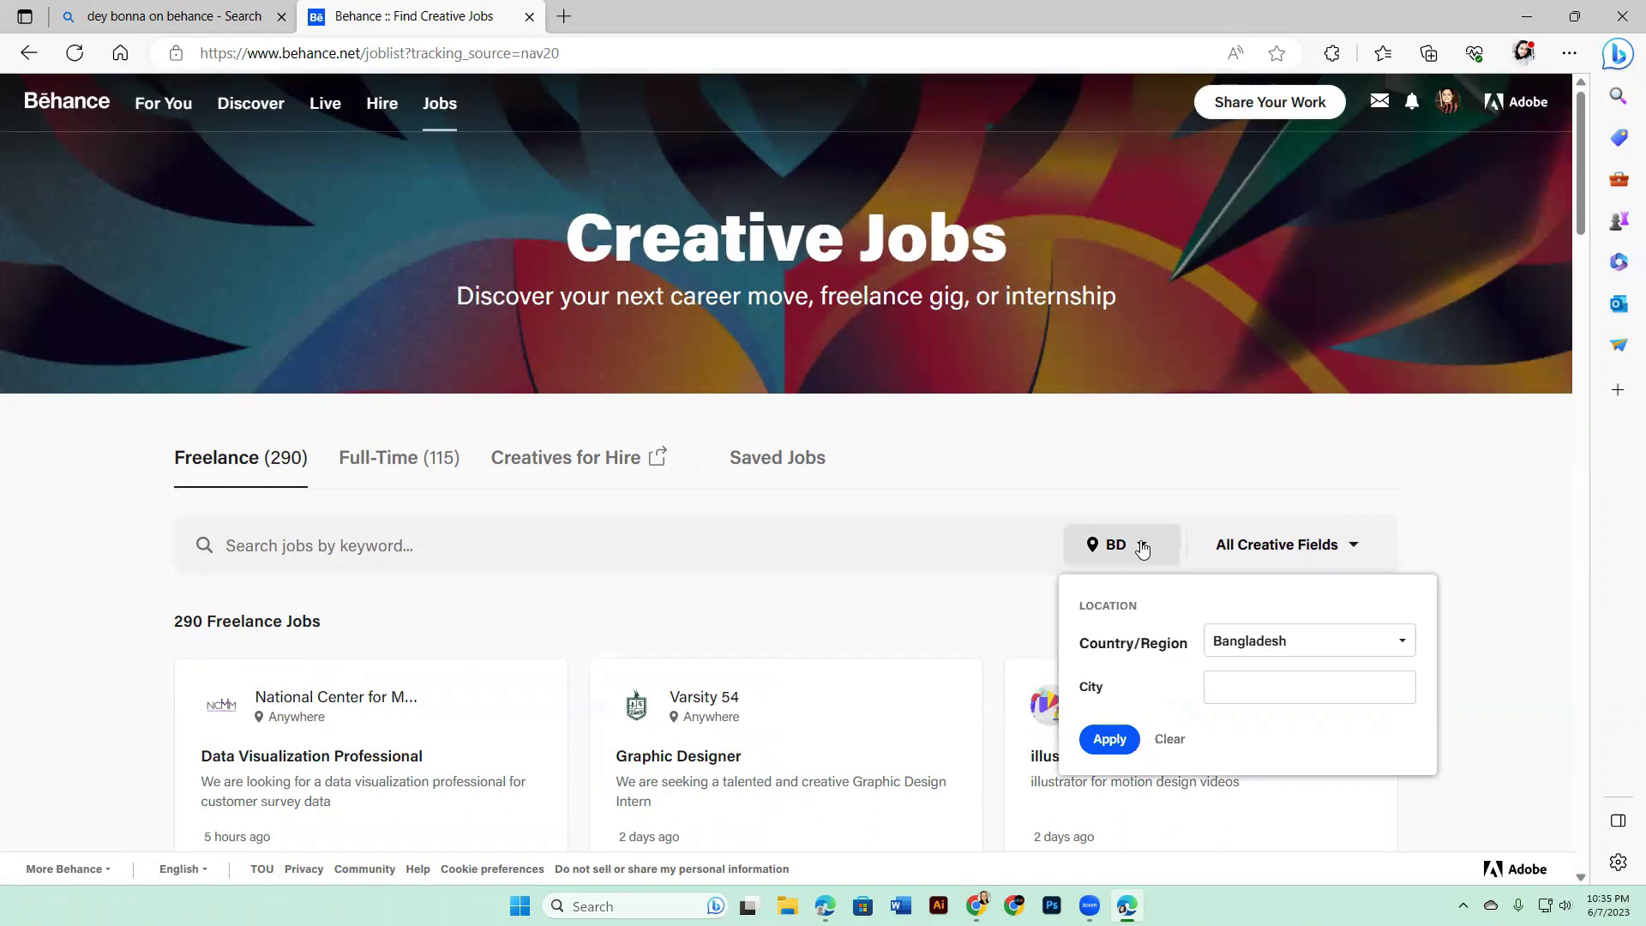
click(1402, 649)
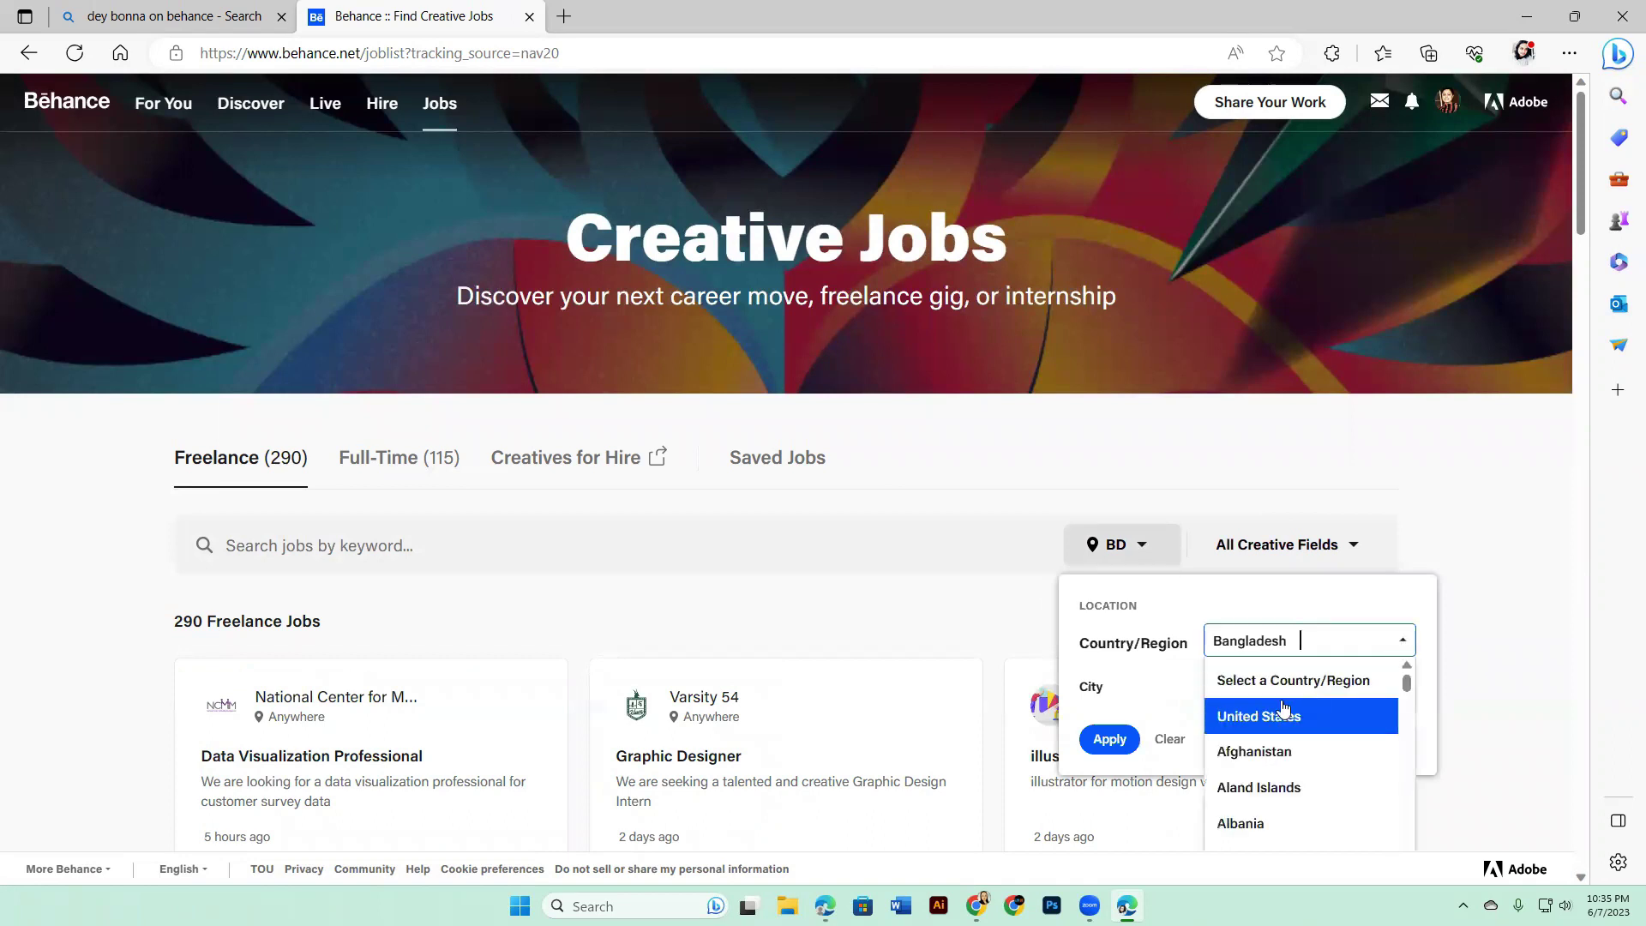
click(1332, 719)
scroll(1478, 666, down, 1)
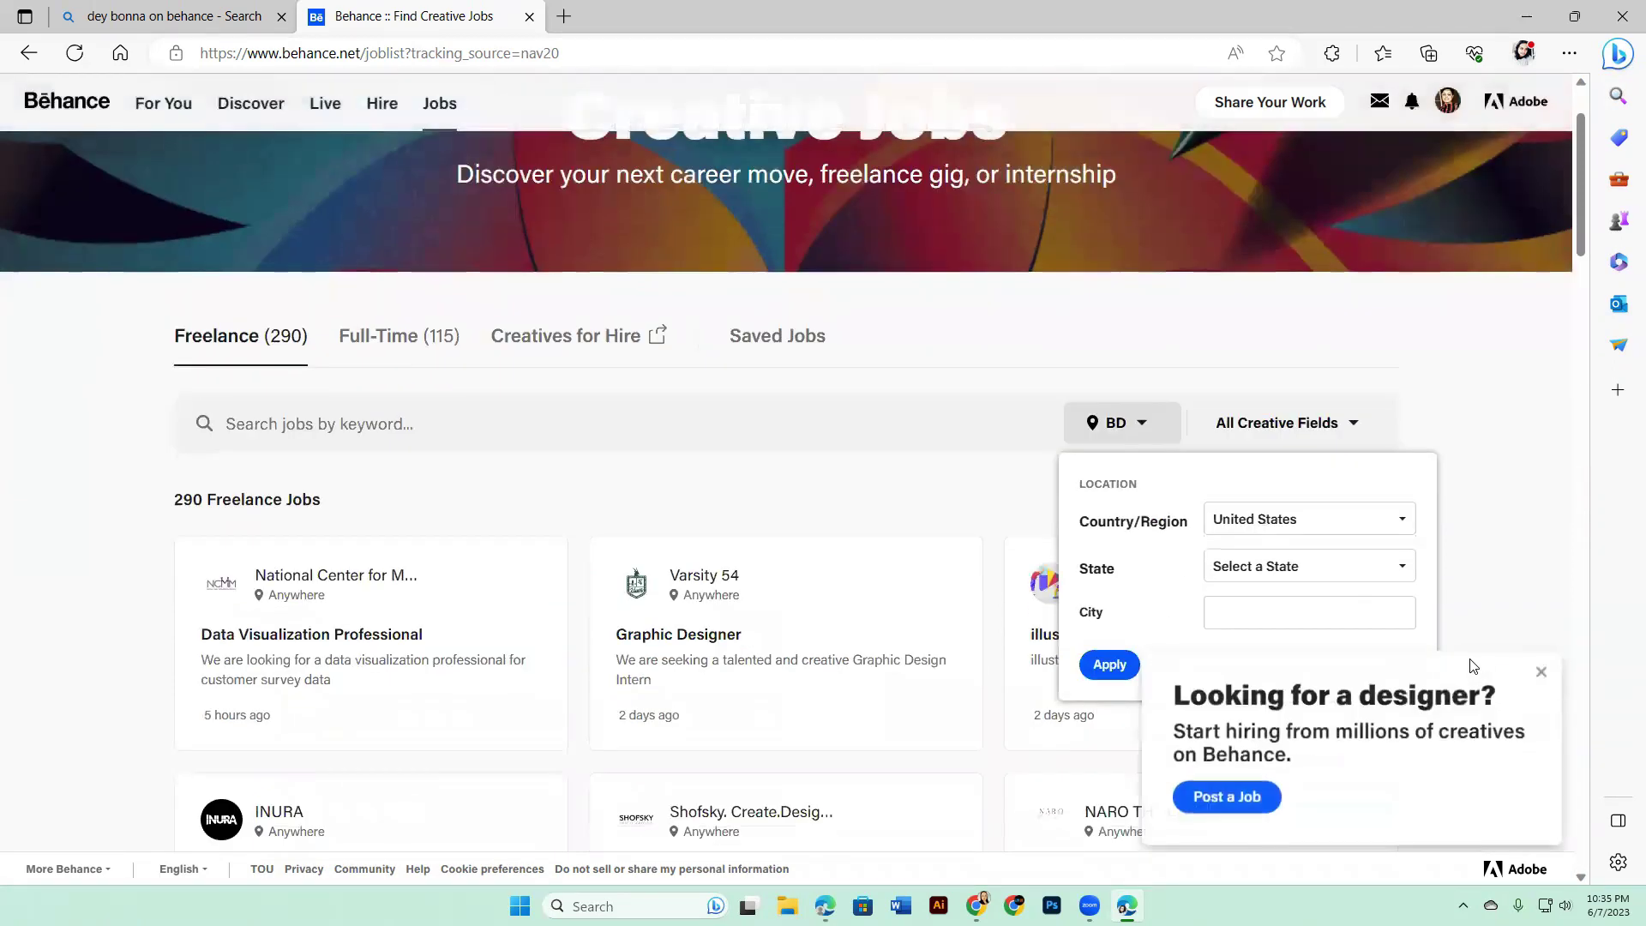
click(1542, 675)
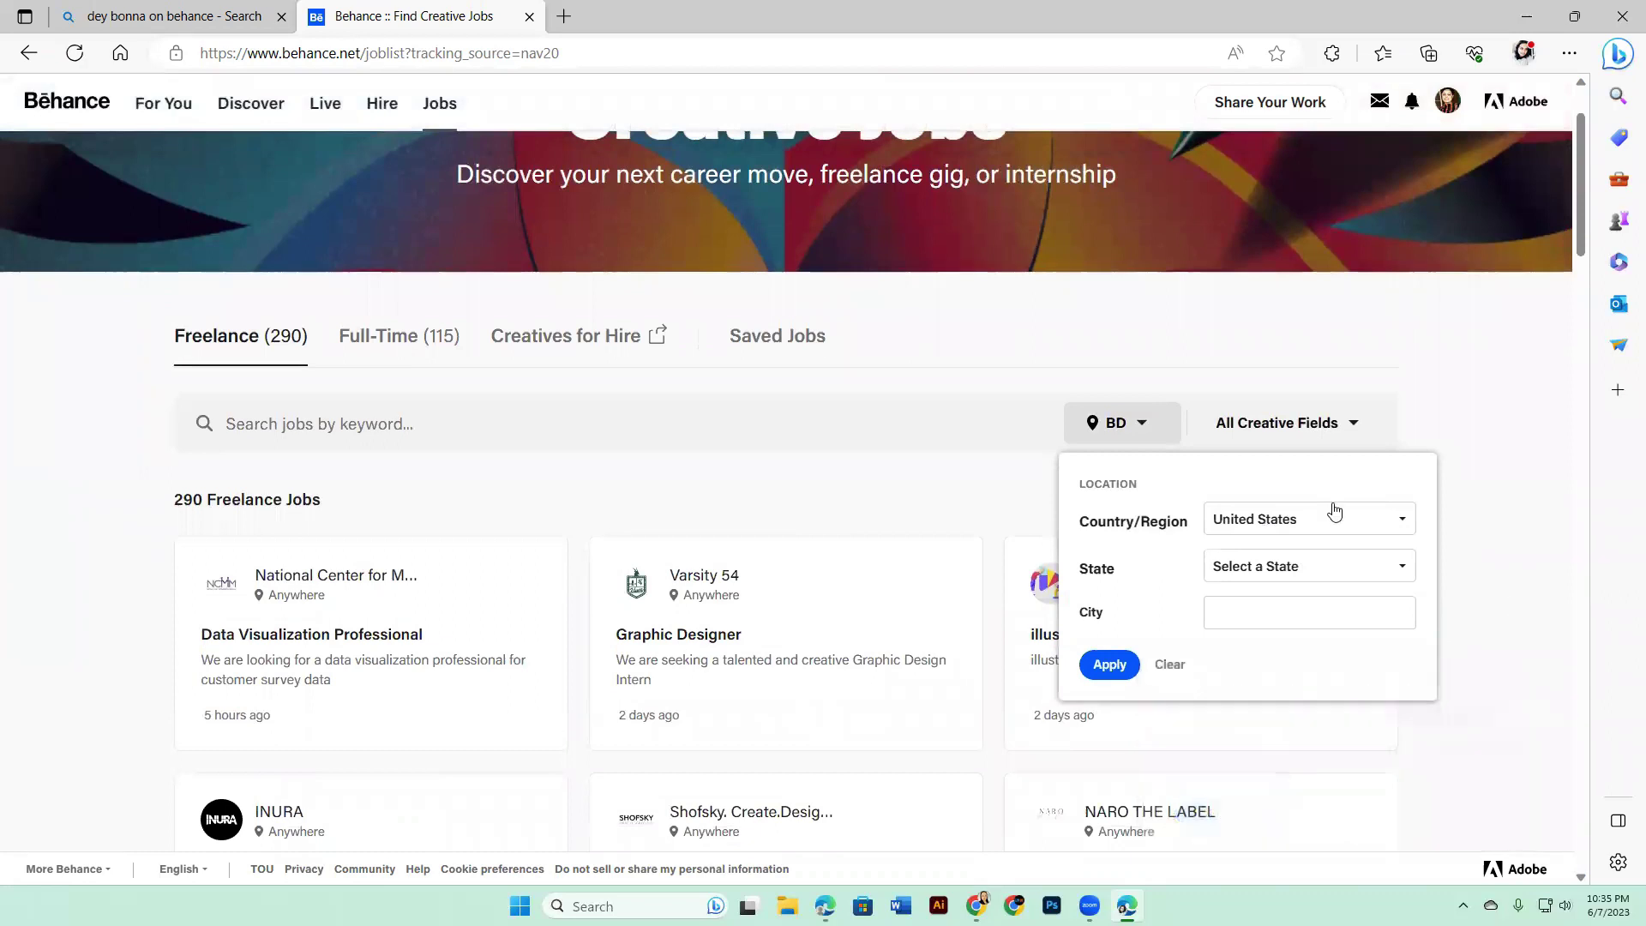
click(1110, 665)
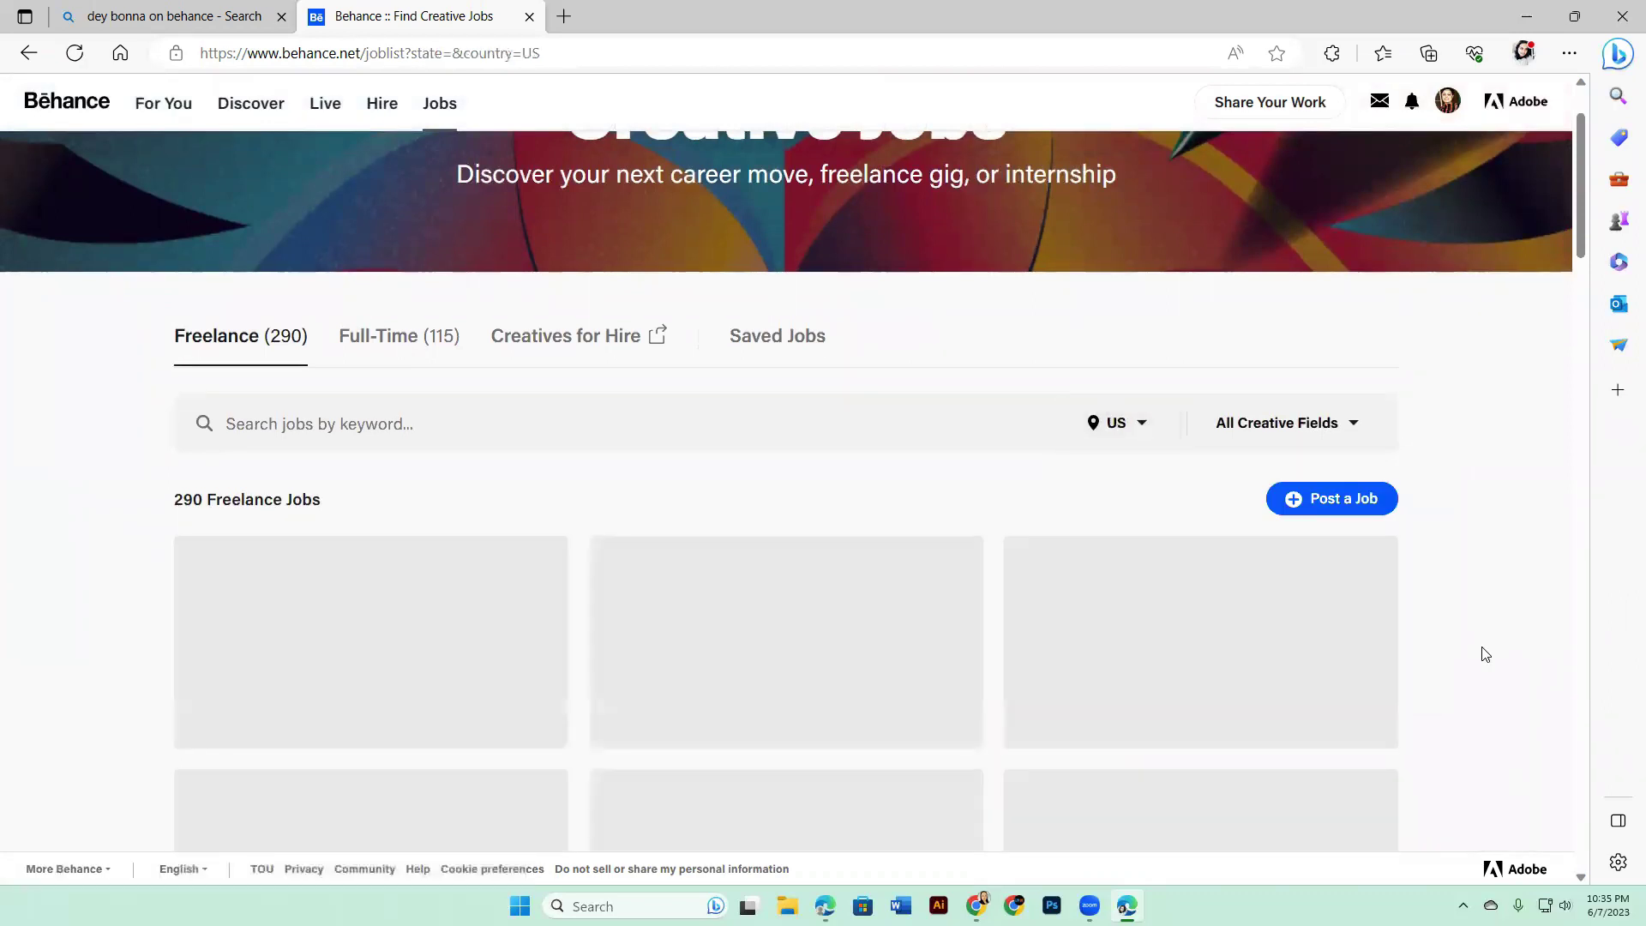
scroll(1485, 656, down, 2)
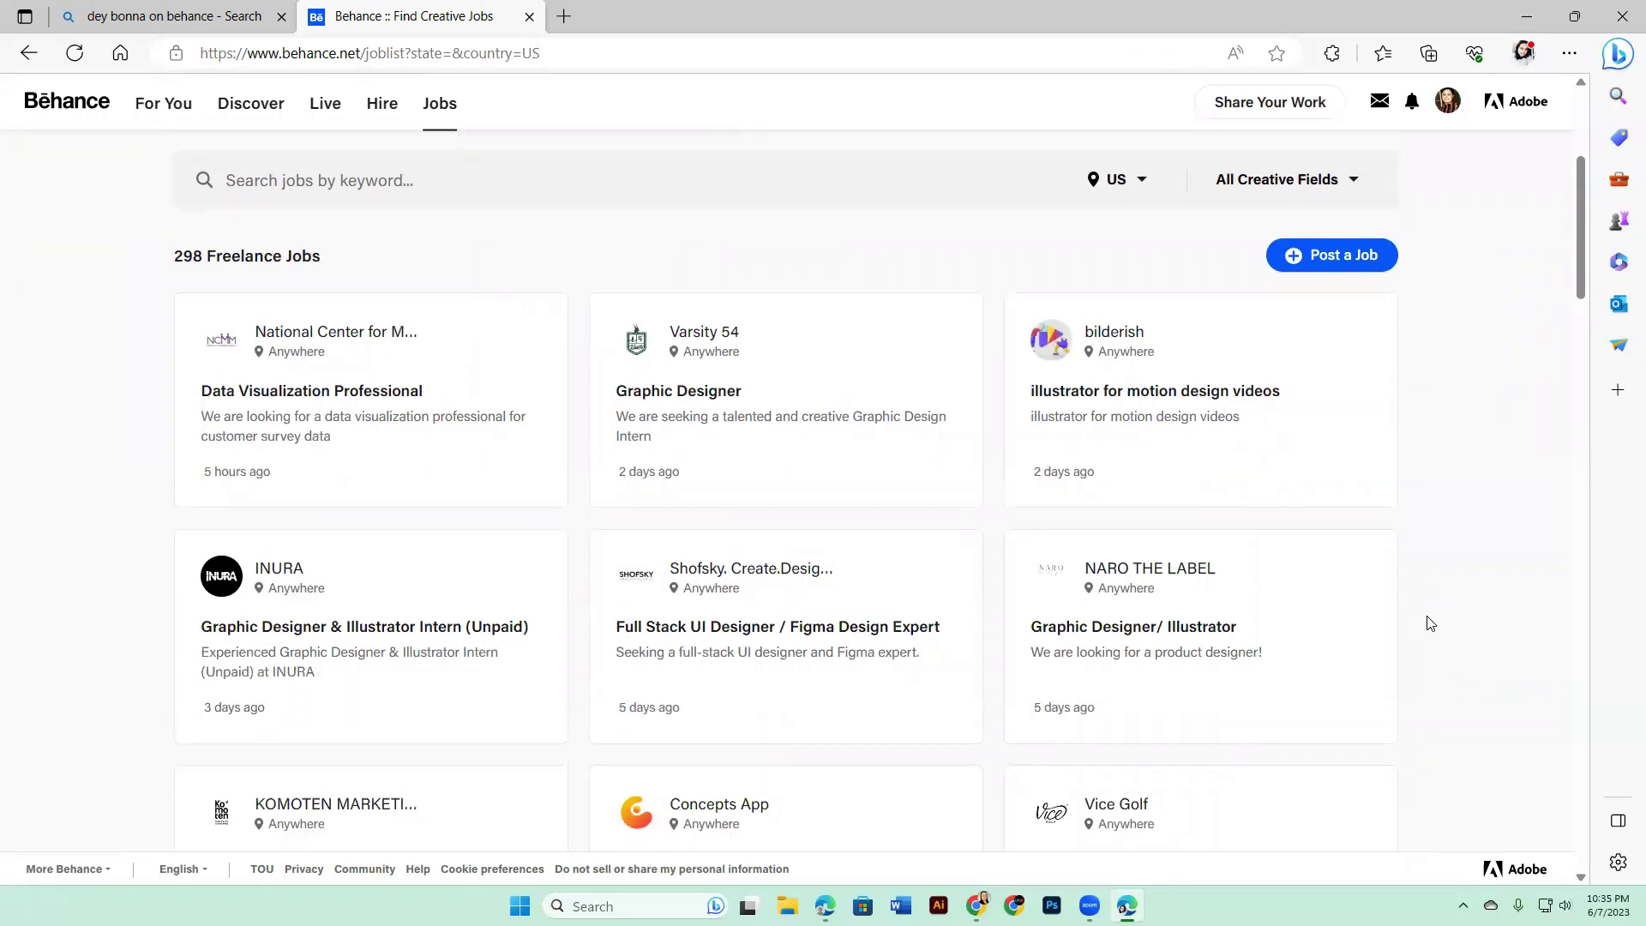
mouse_move(373, 400)
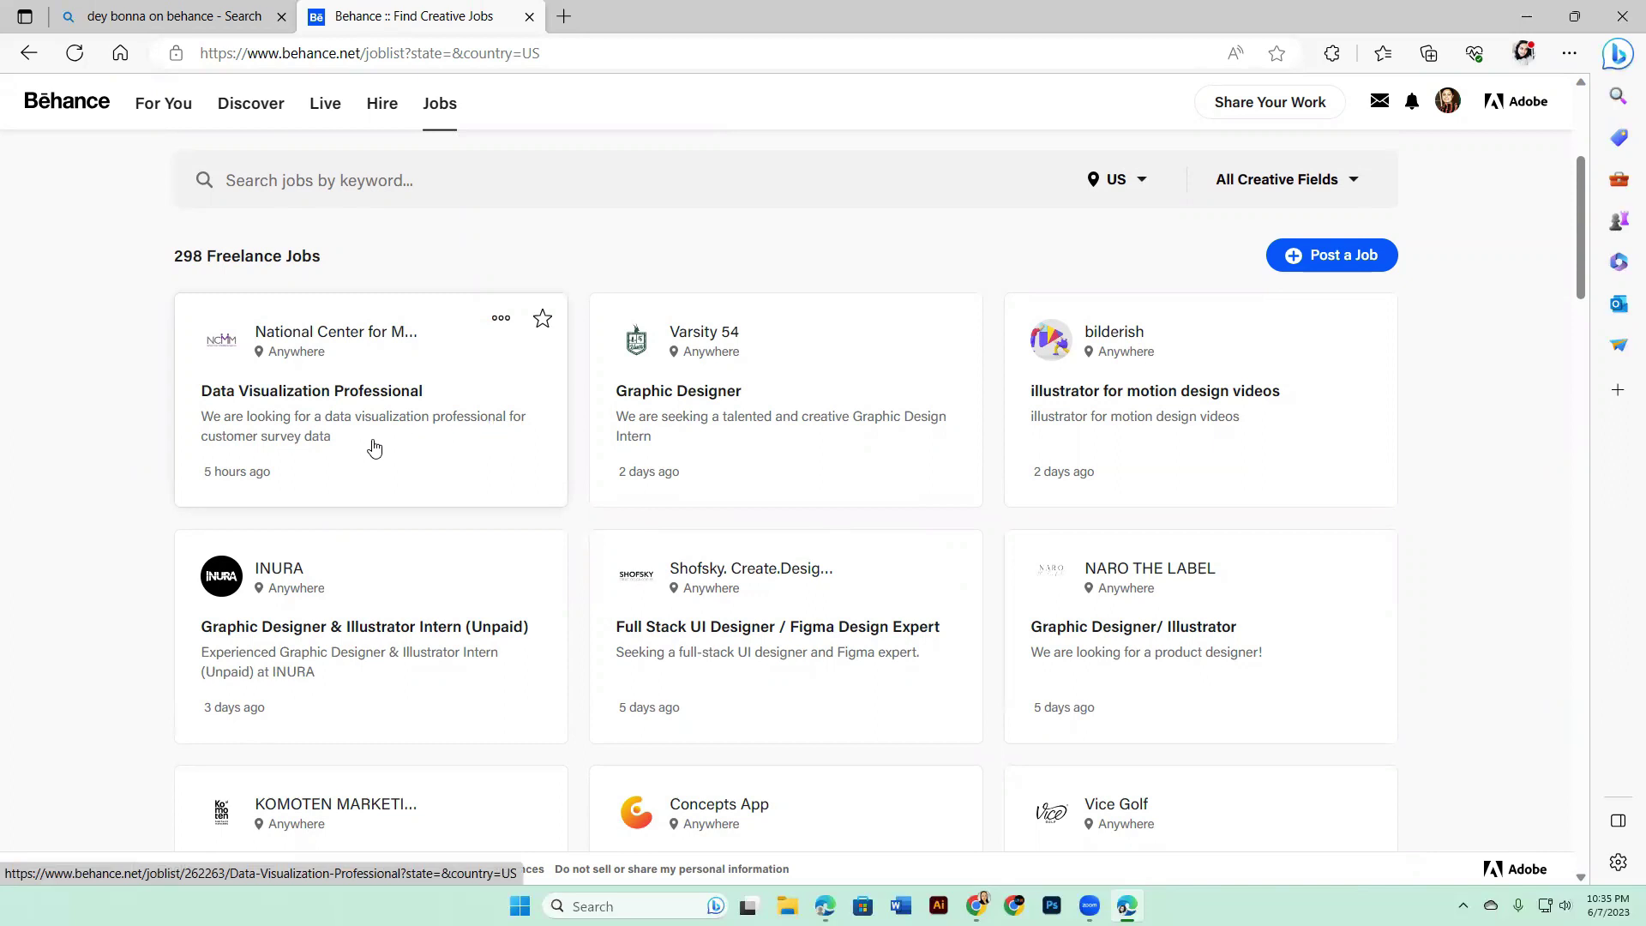
scroll(801, 518, up, 3)
Search the US freelance jobs for 'graphic design', narrowing them to 57 results
click(447, 424)
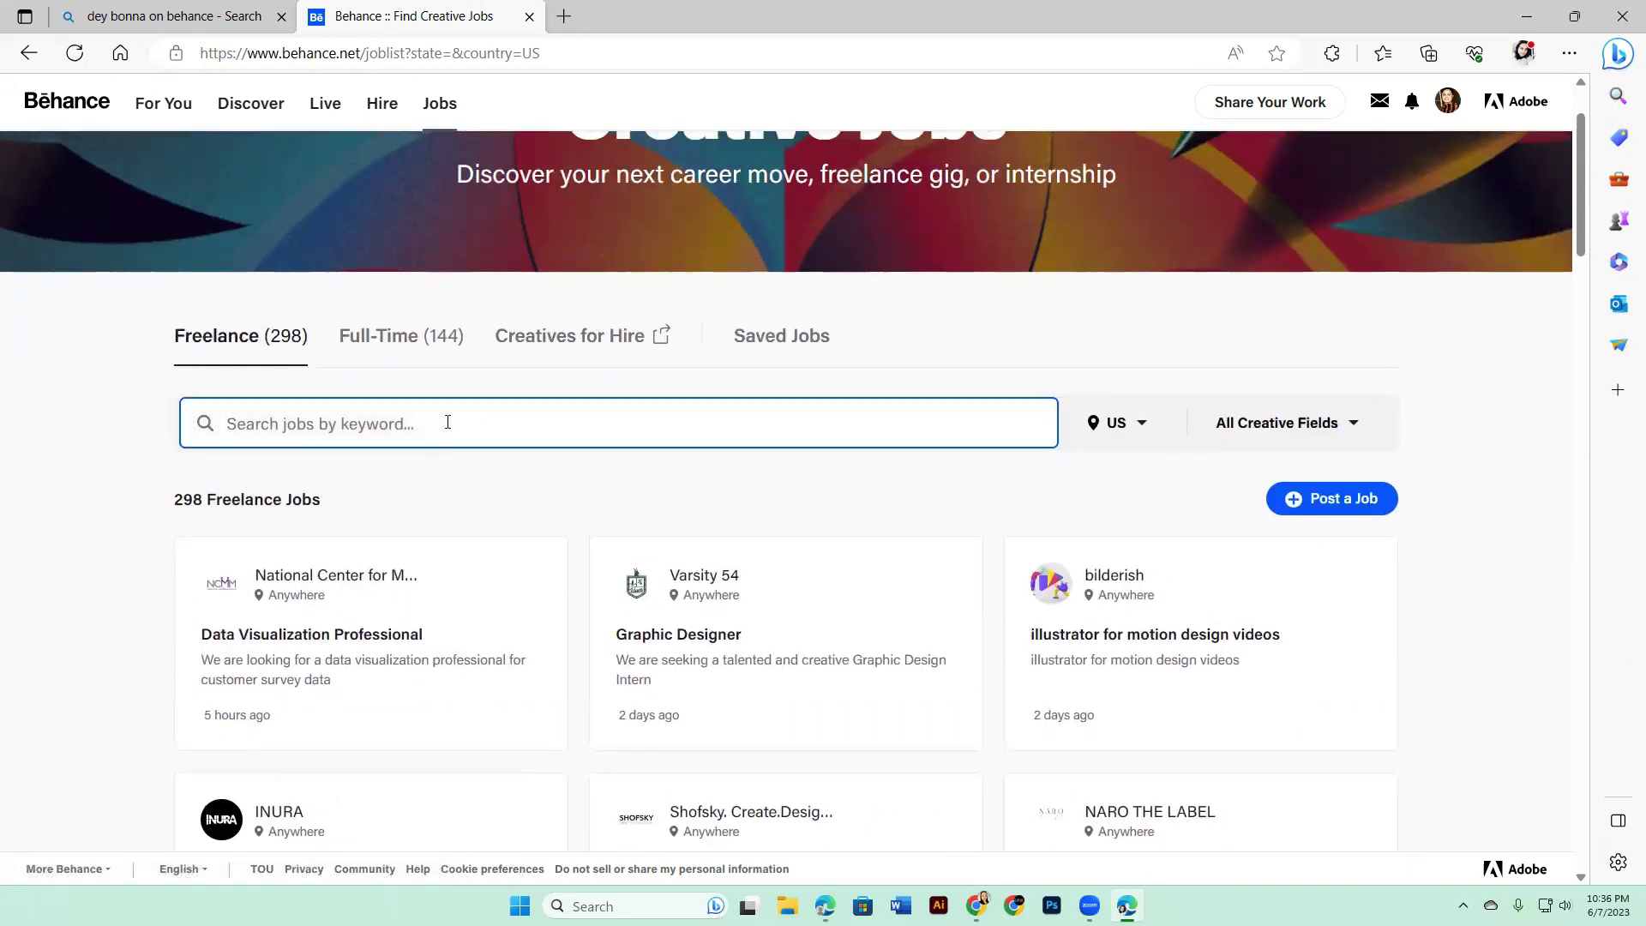
text(gt)
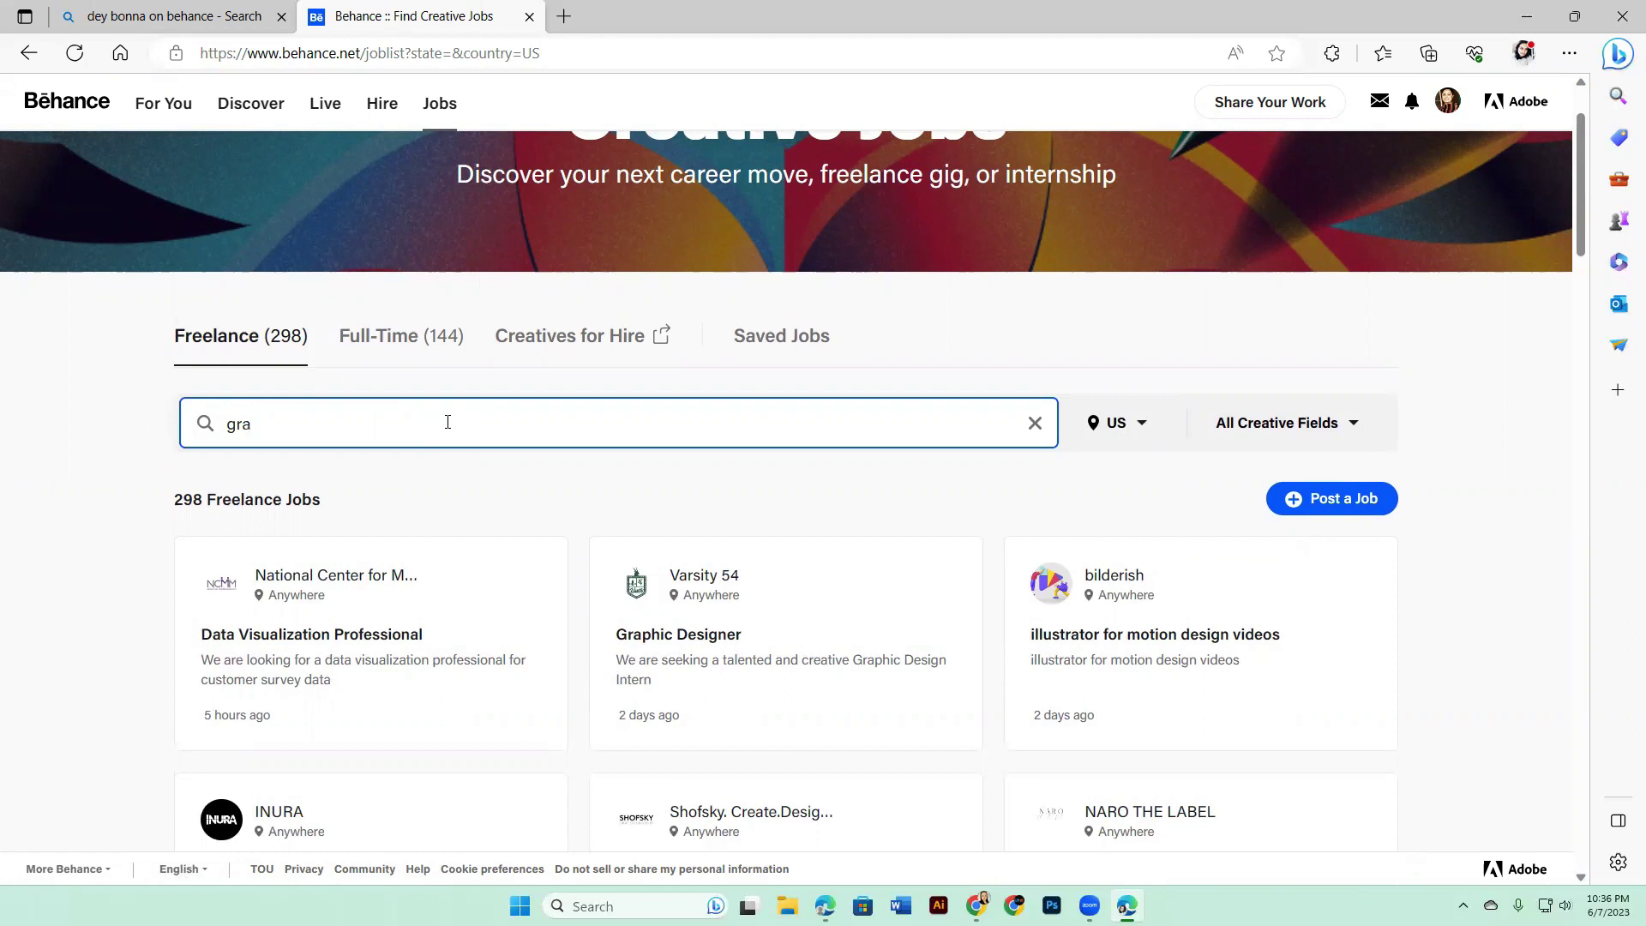
text(phic design)
key(Return)
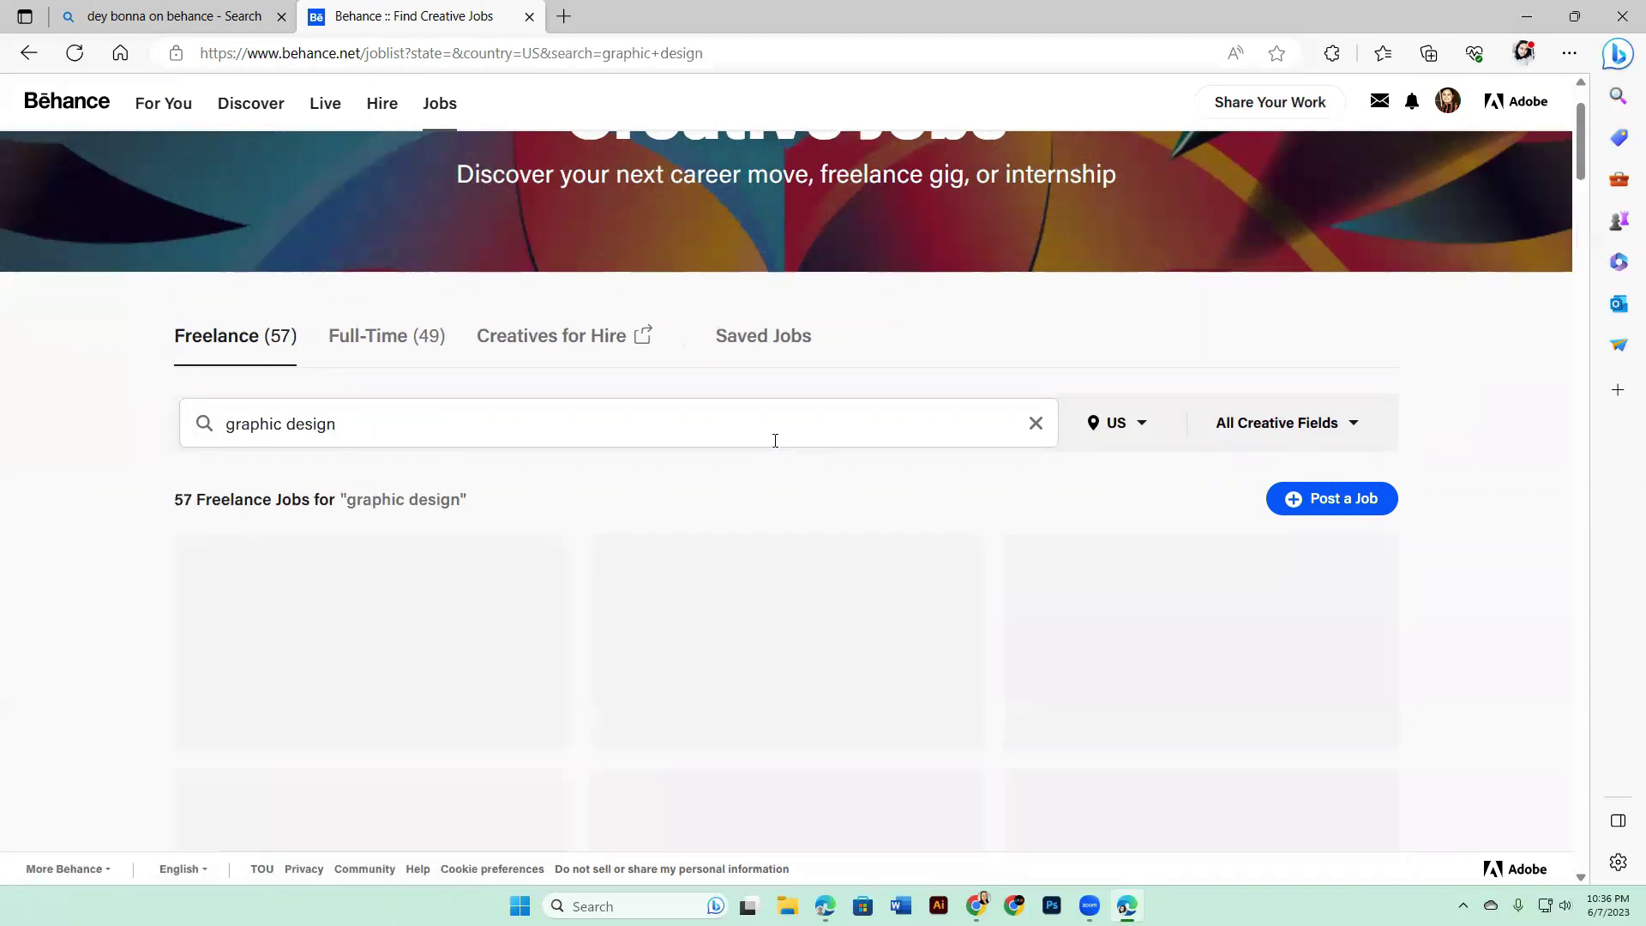
scroll(1385, 496, down, 1)
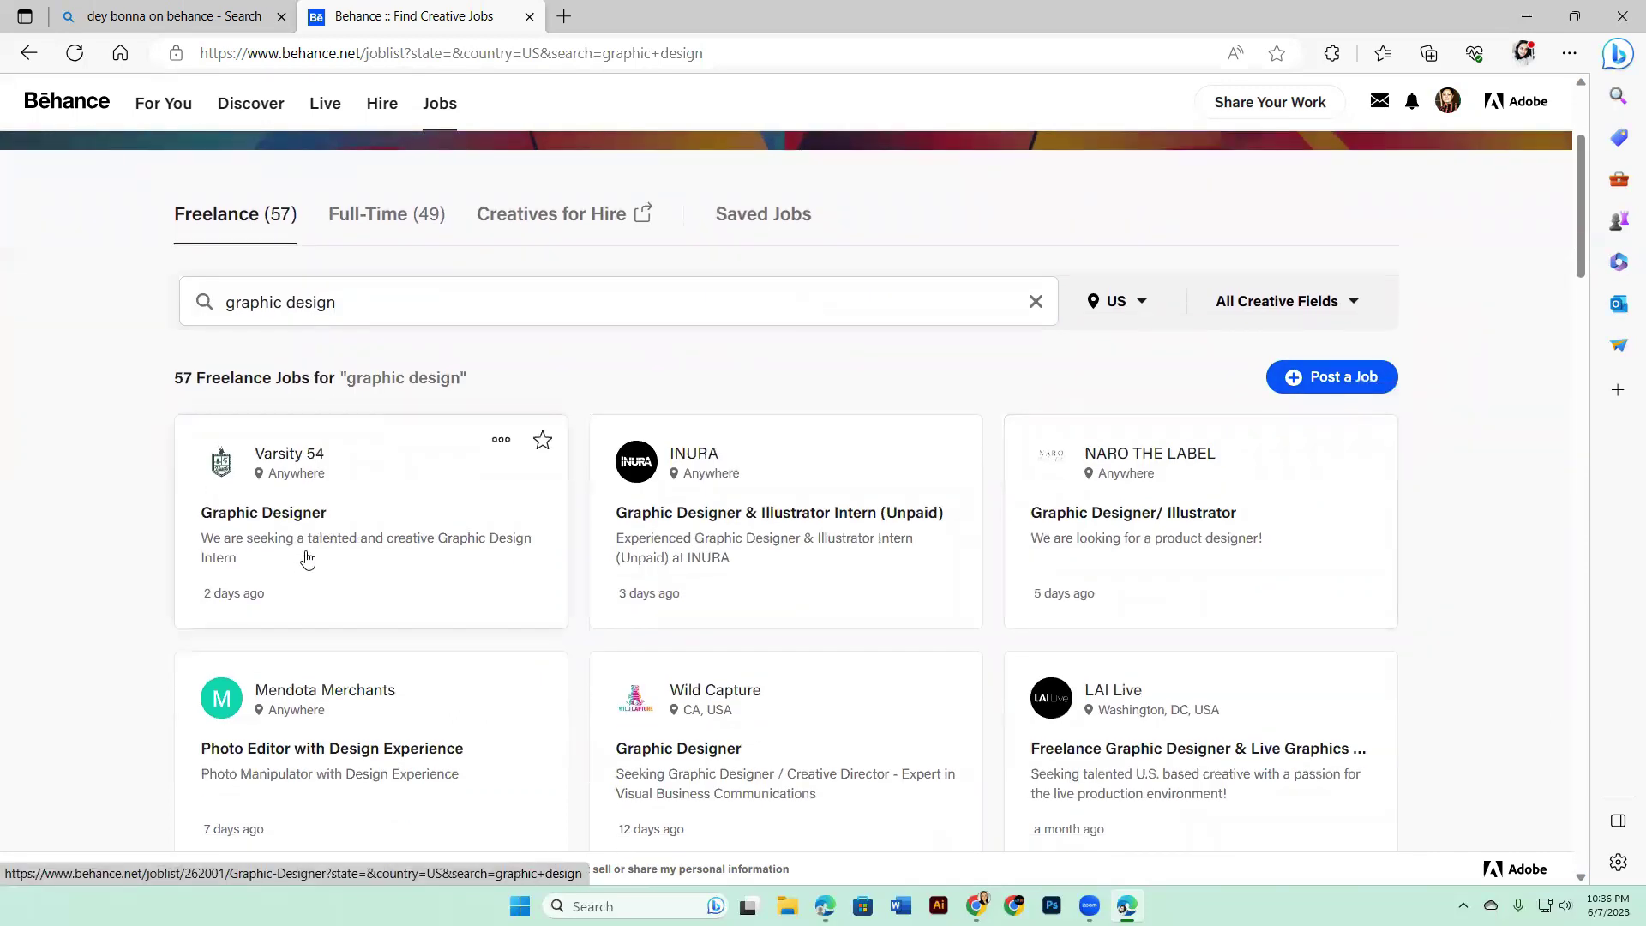
Open the Varsity 54 Graphic Designer listing in a new tab
right_click(360, 551)
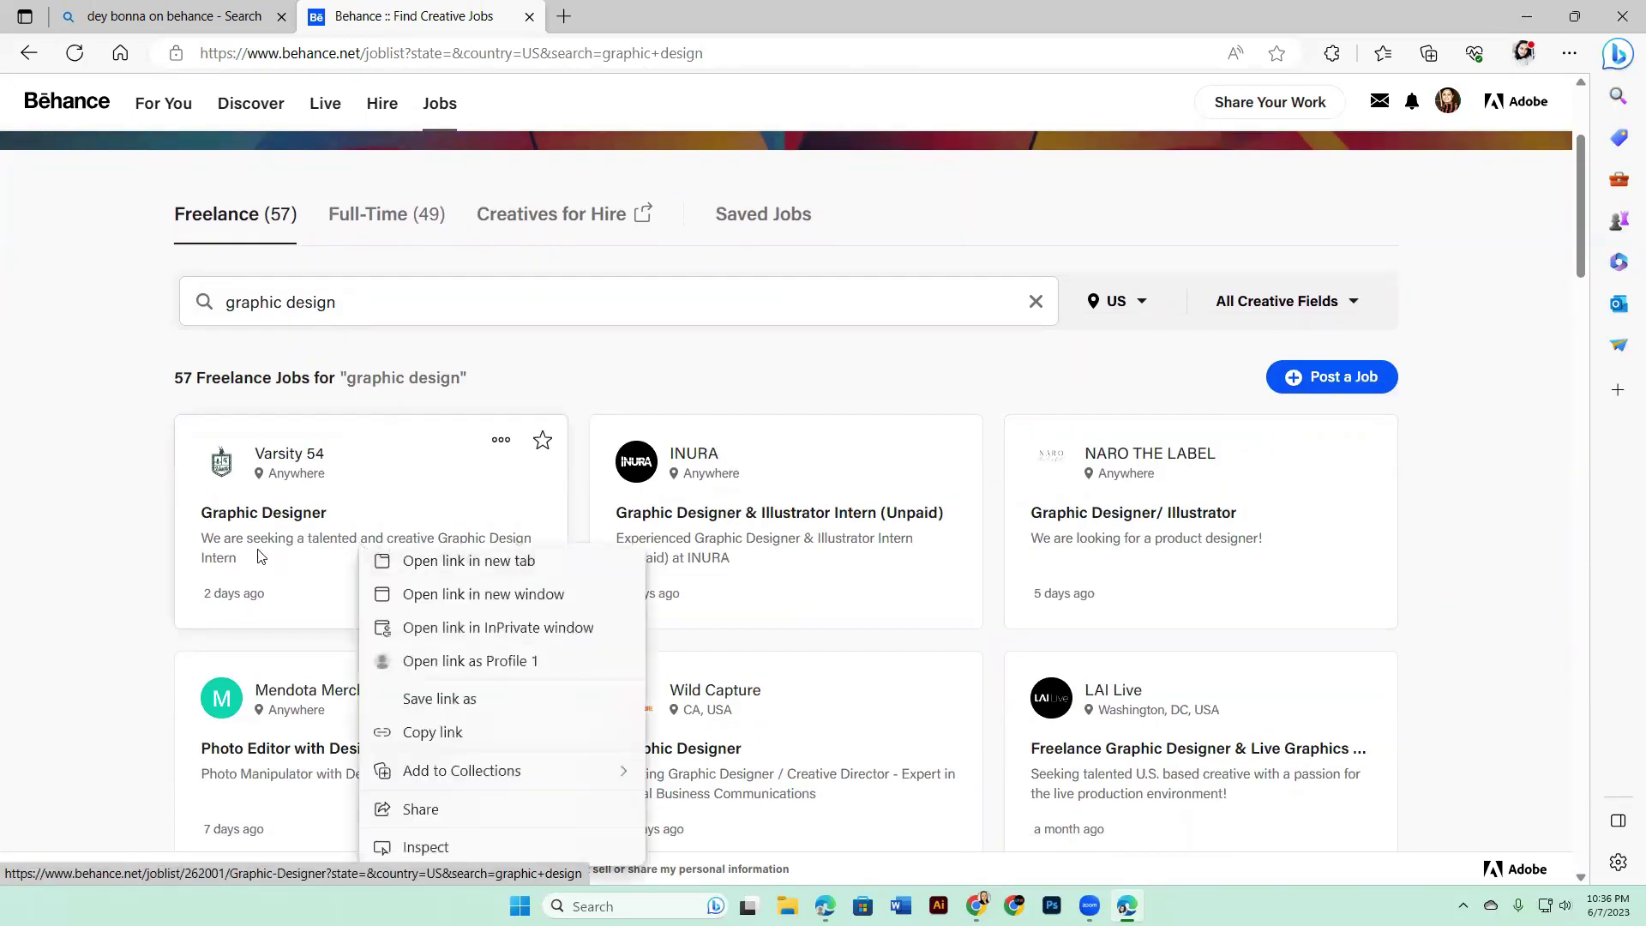
key(Escape)
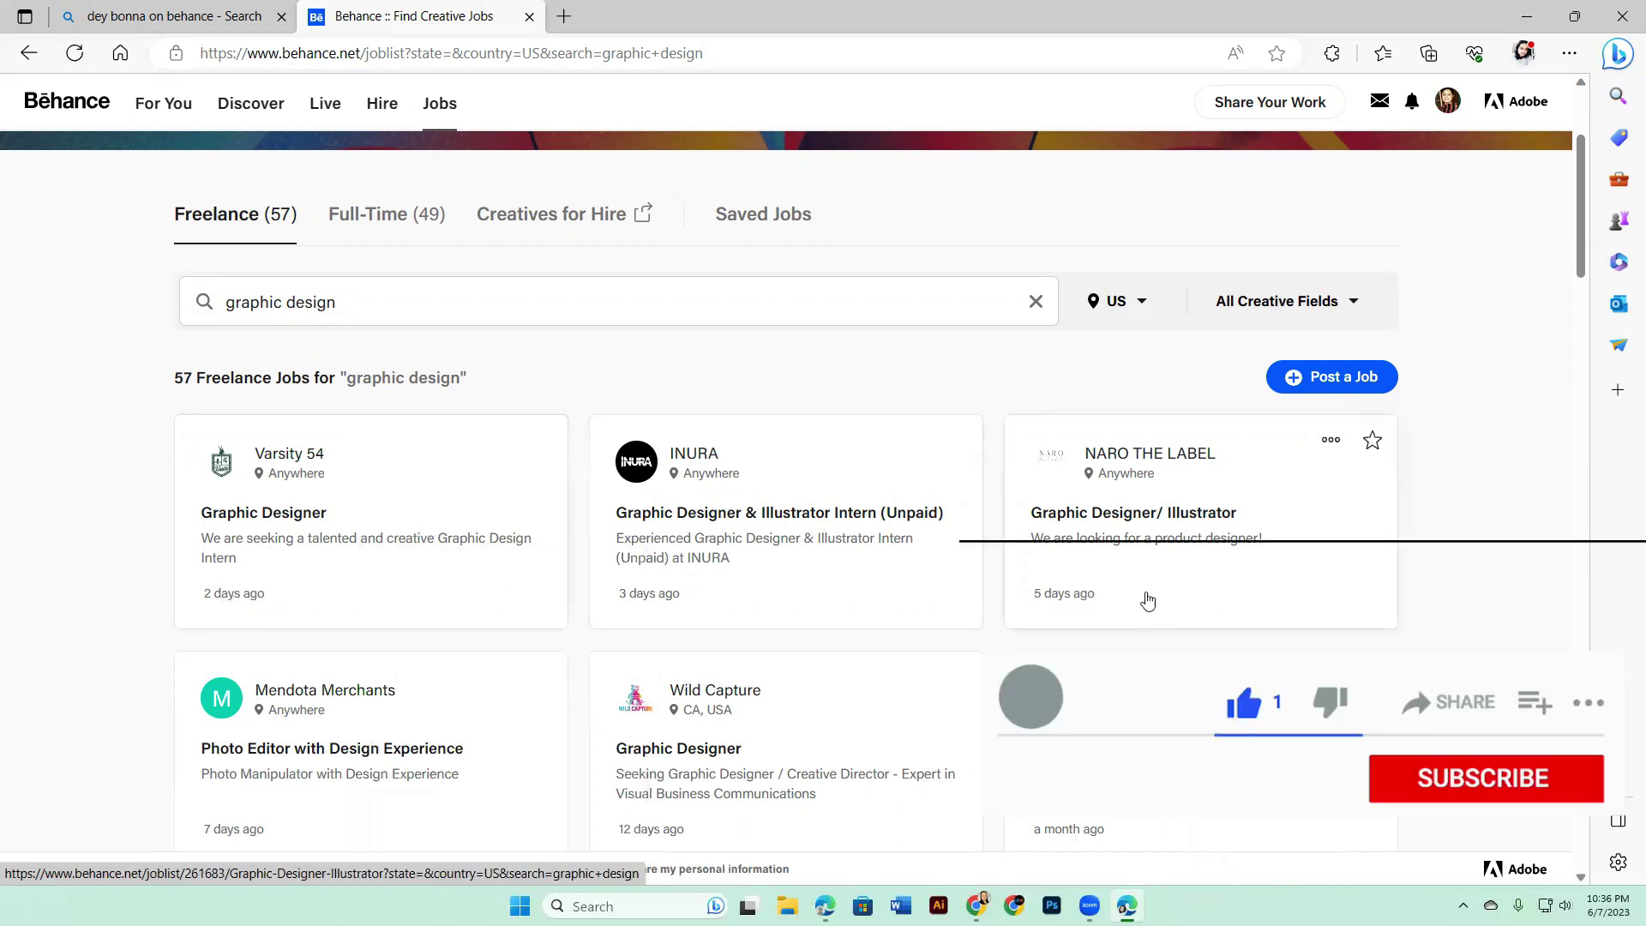
scroll(1381, 596, down, 3)
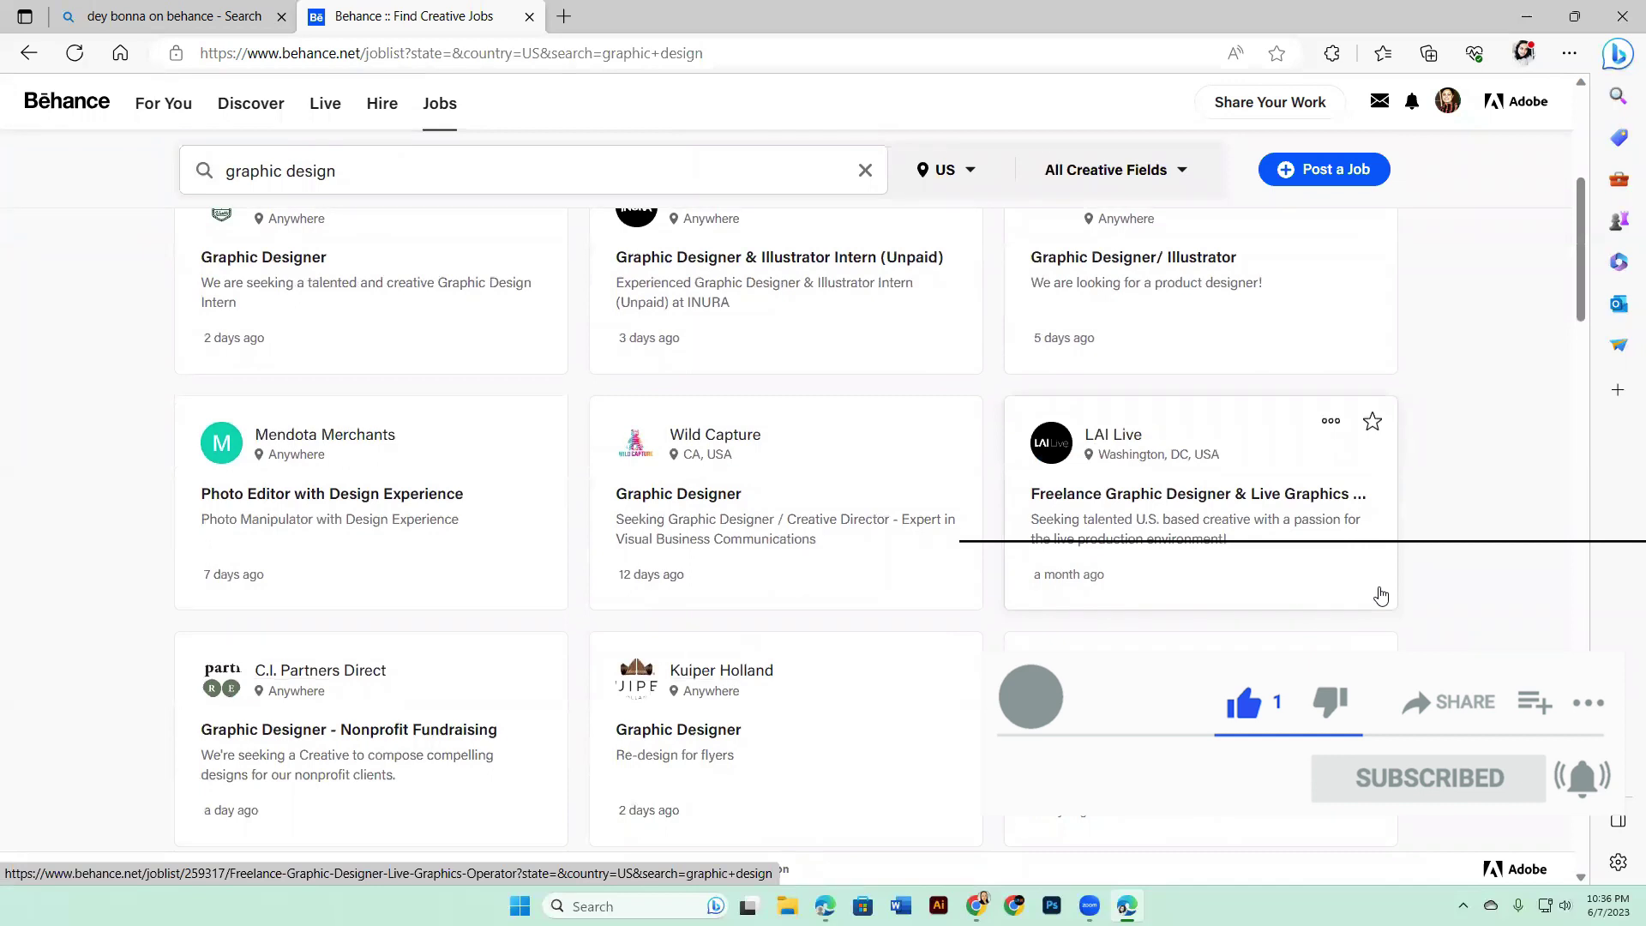
scroll(1368, 591, down, 4)
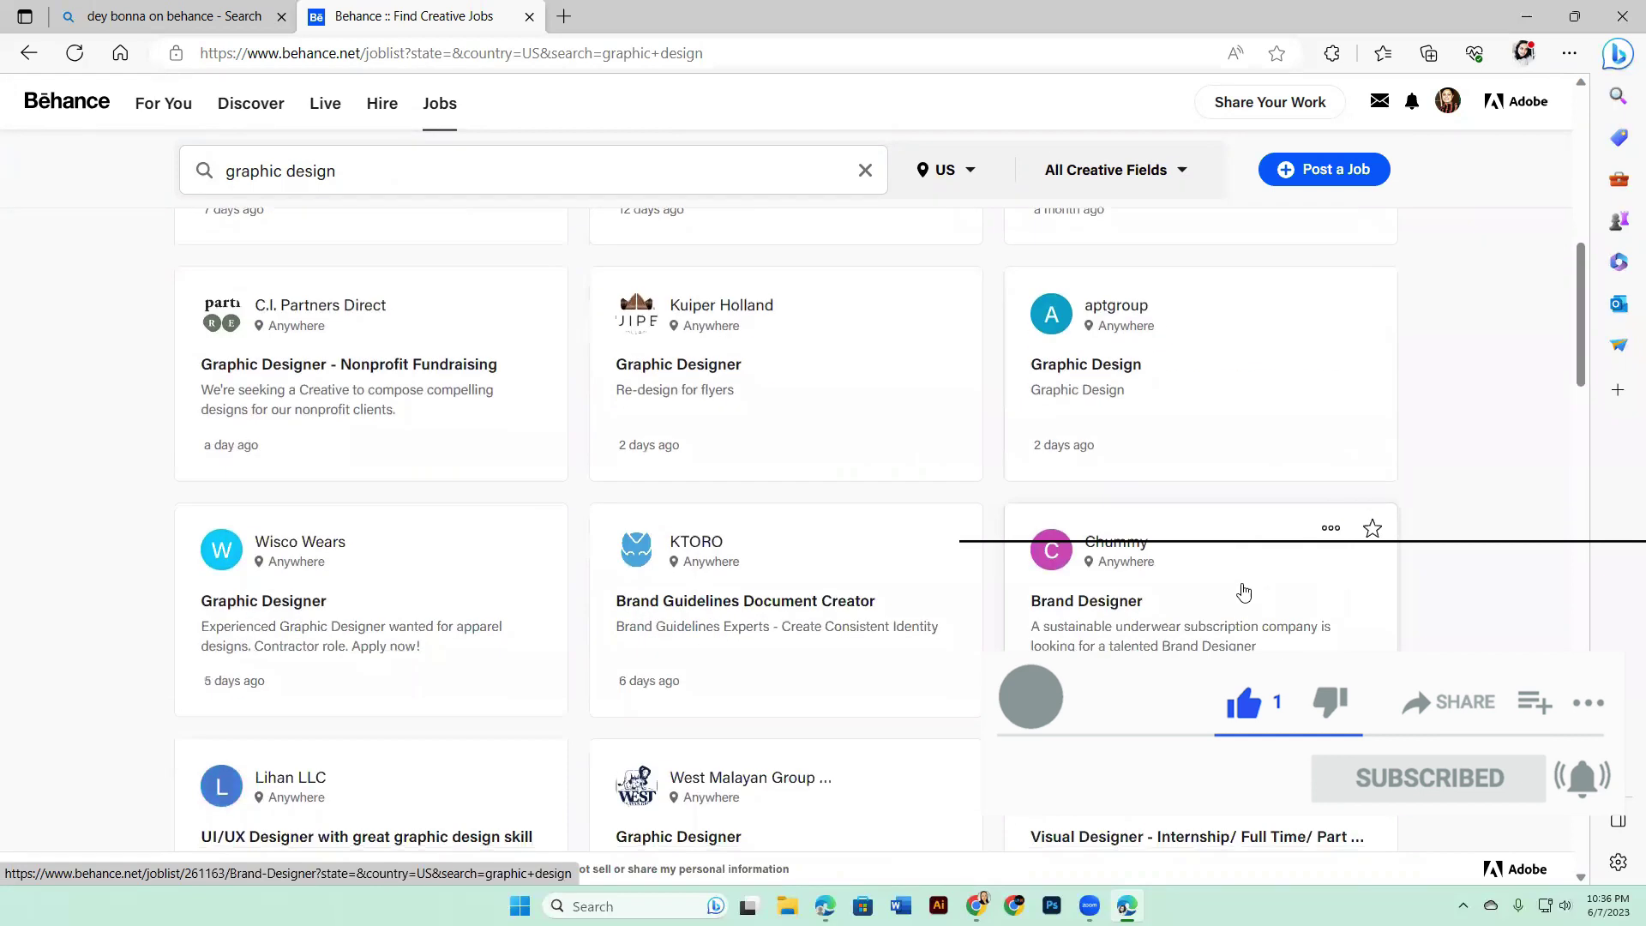
scroll(729, 517, up, 10)
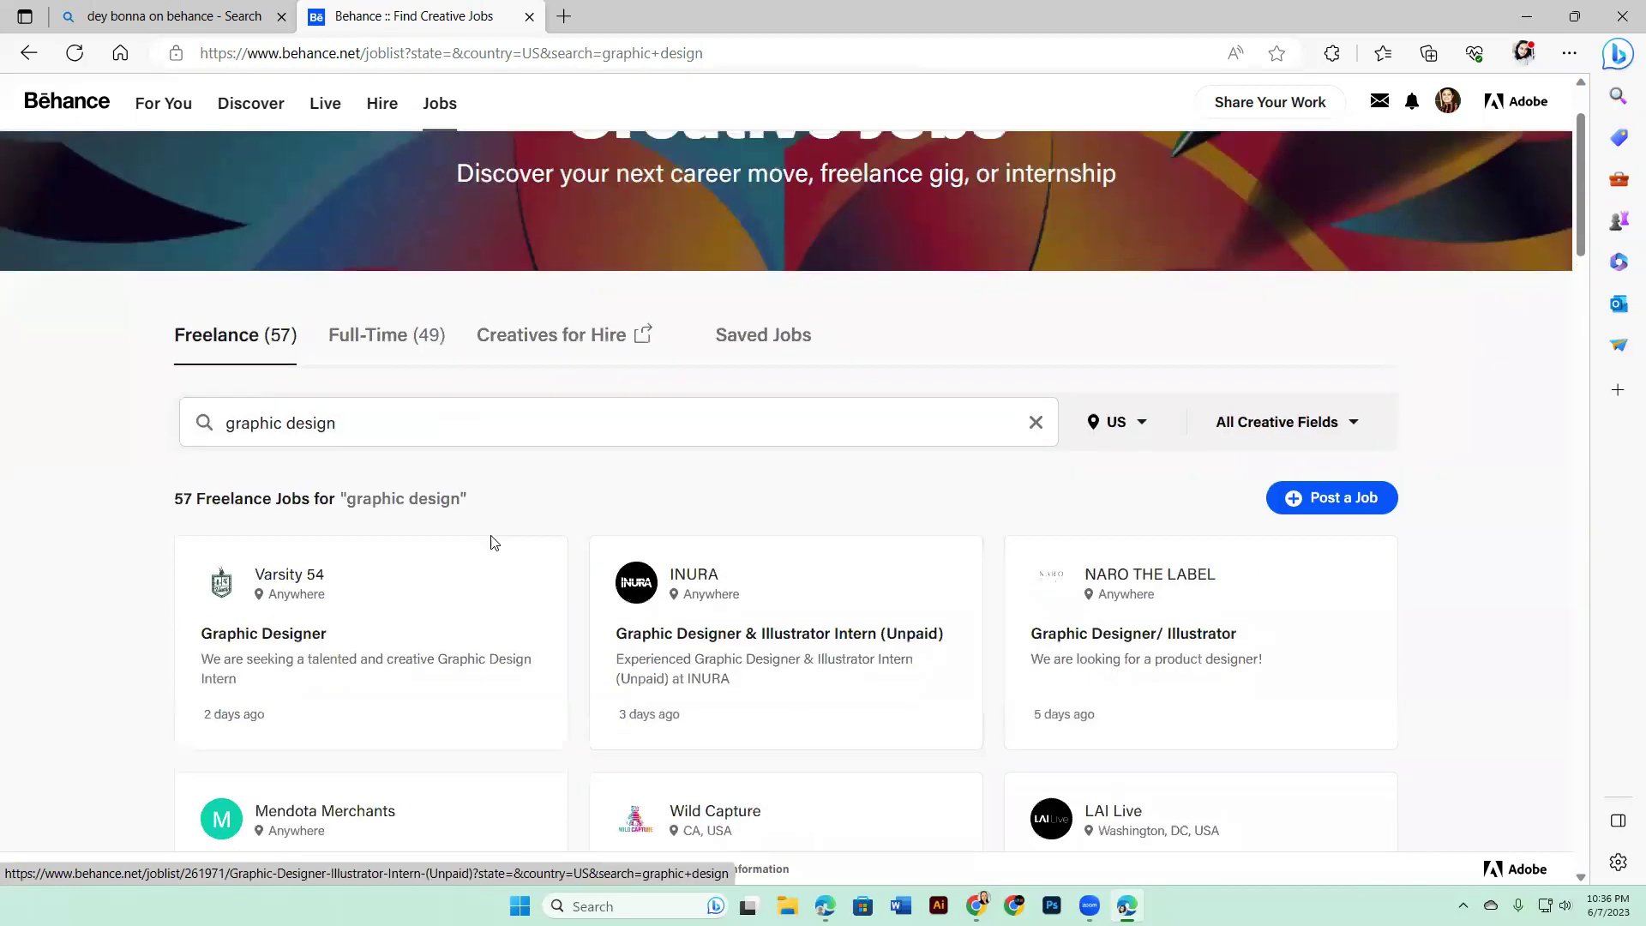
right_click(270, 639)
click(357, 325)
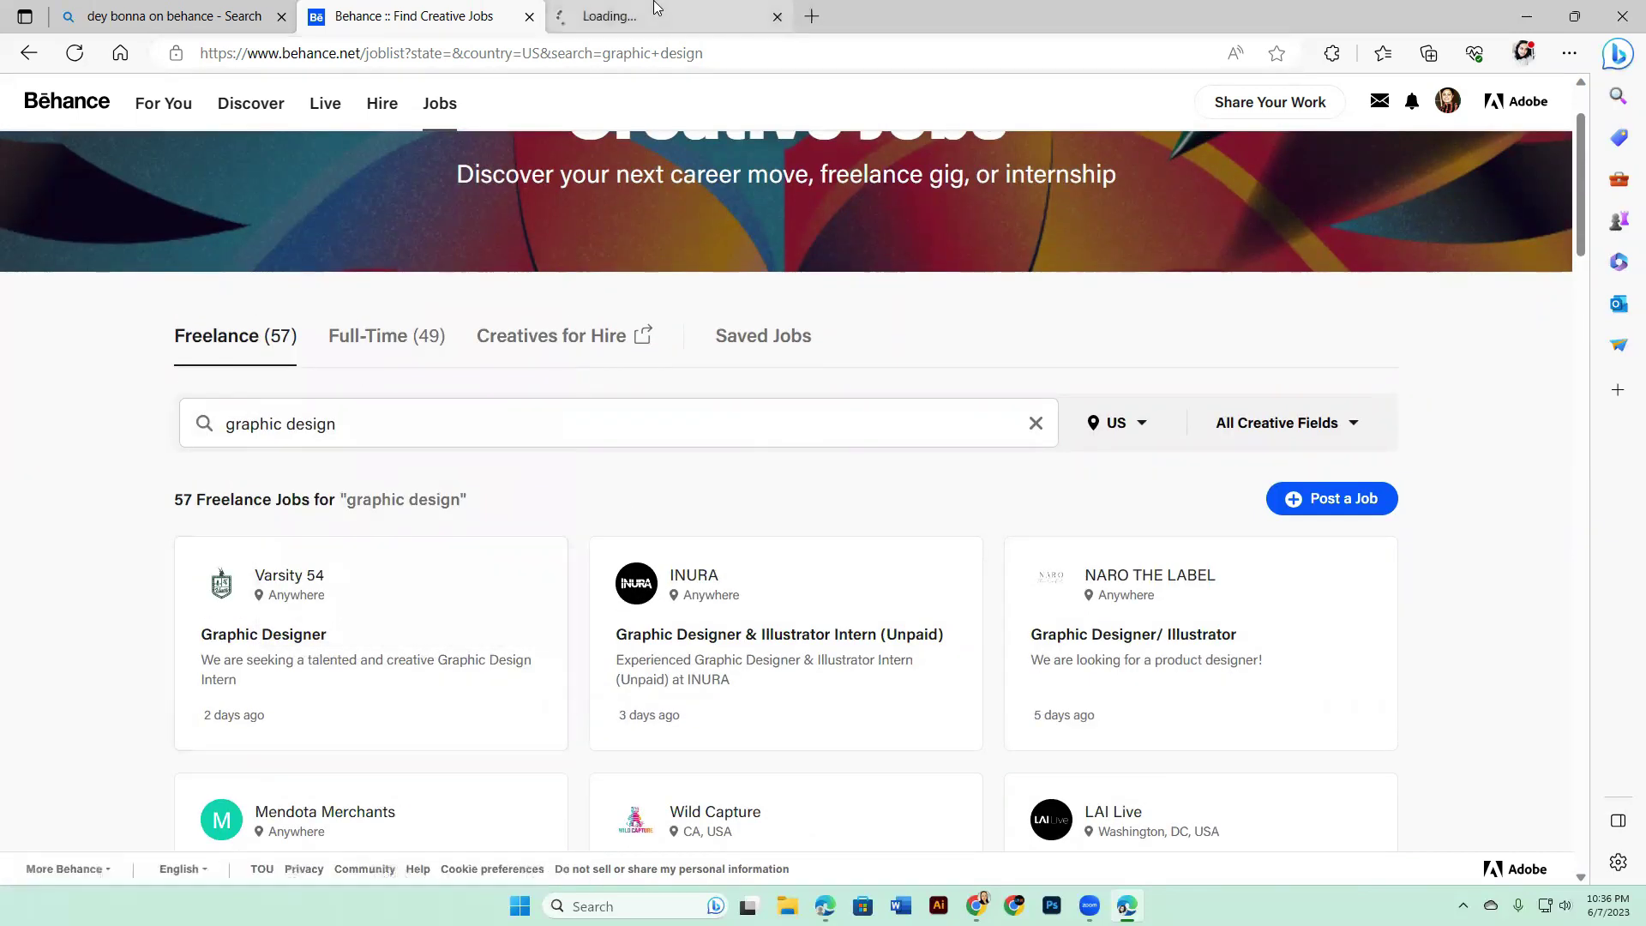
Switch to the Varsity 54 job tab and read down through the posting
click(669, 16)
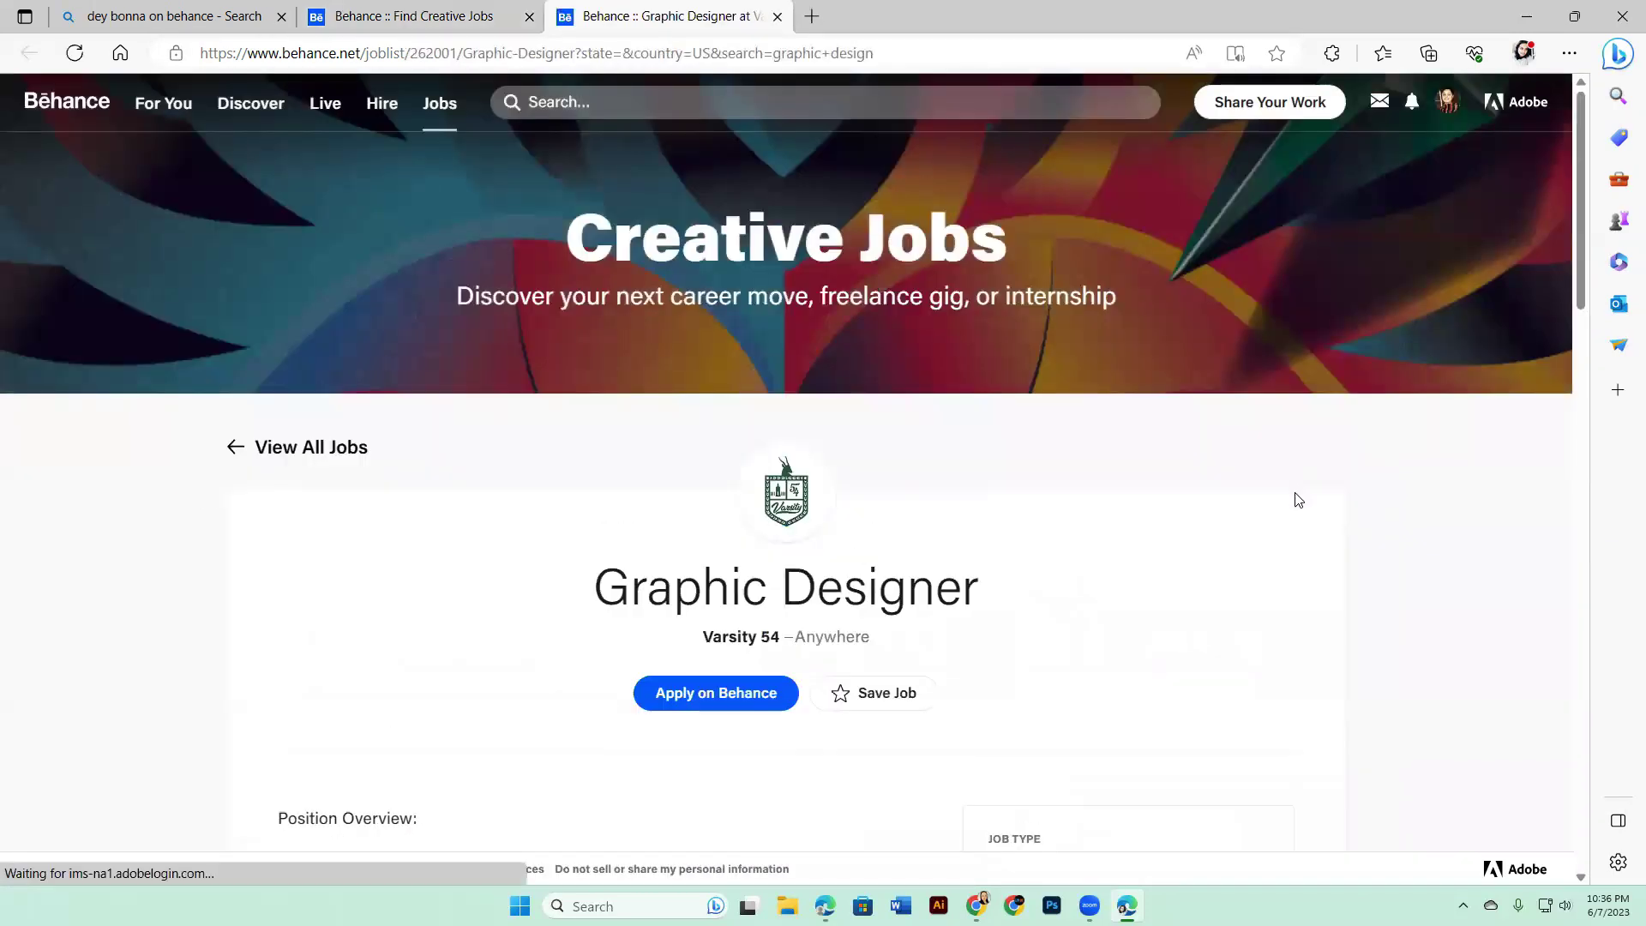
scroll(1295, 498, down, 3)
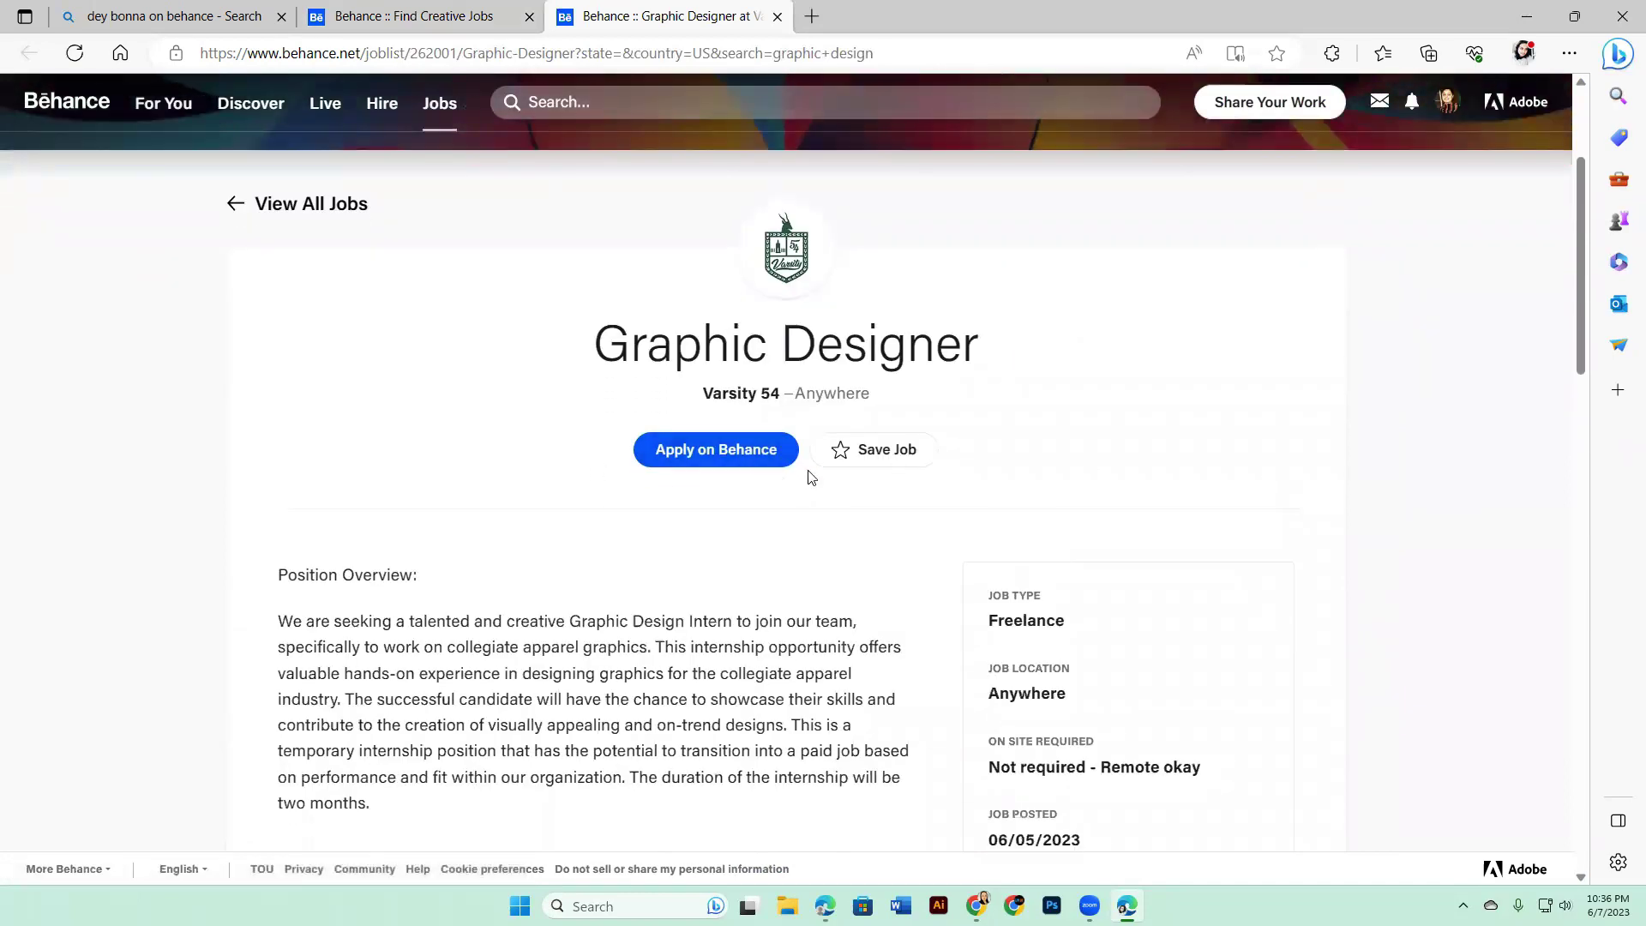
scroll(1089, 452, down, 3)
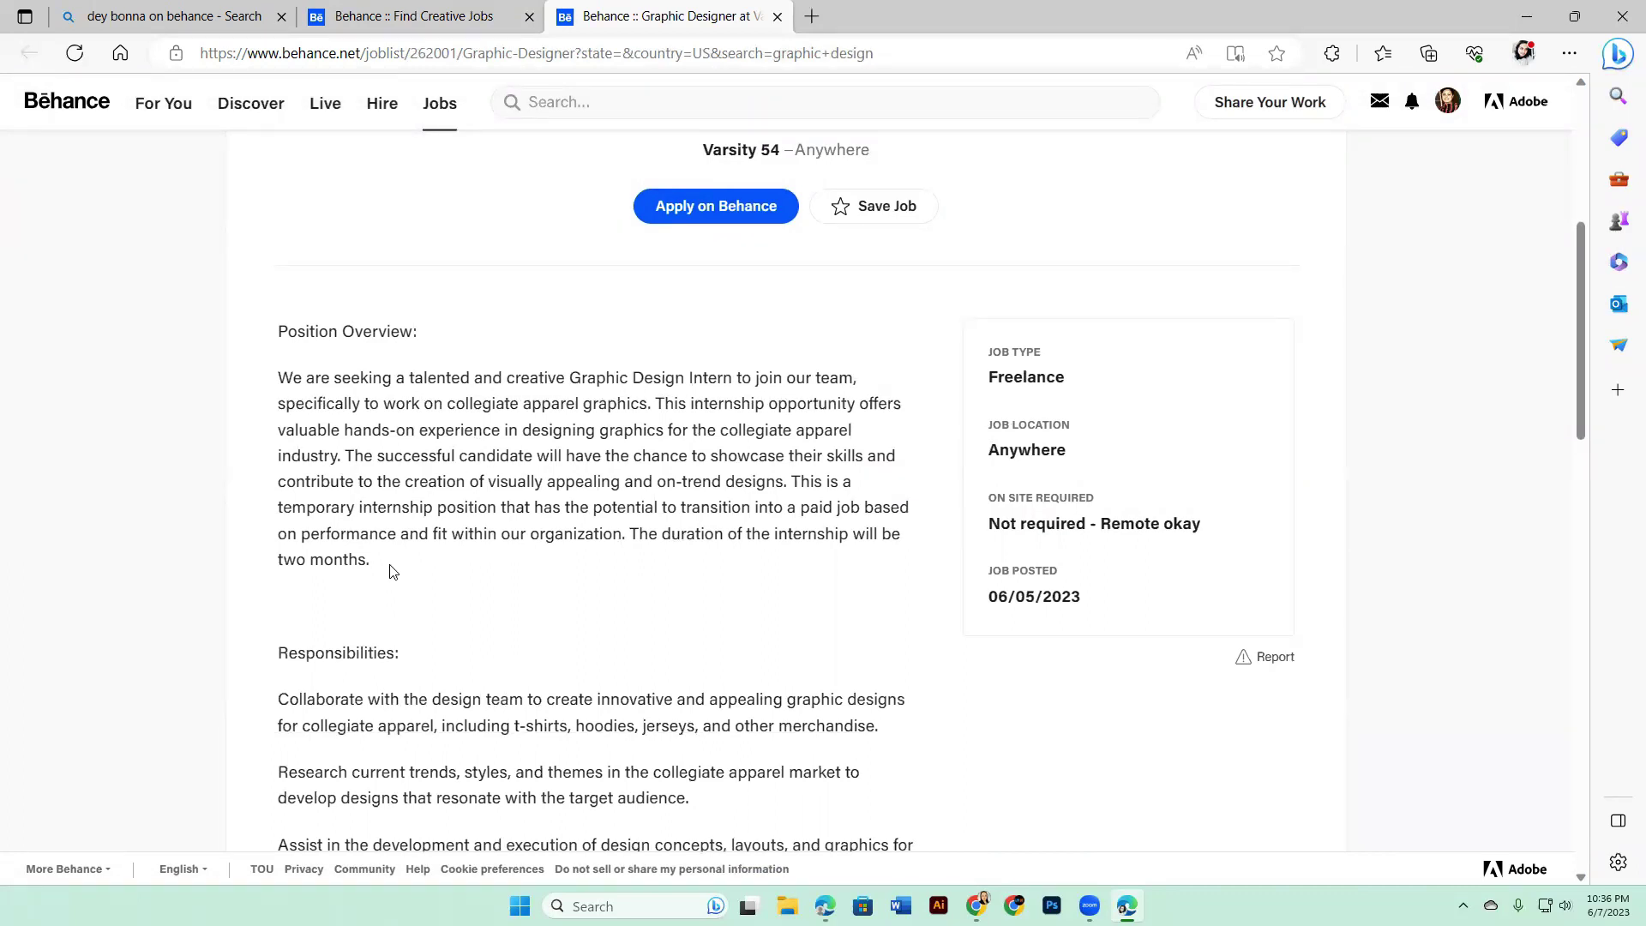
scroll(540, 561, down, 3)
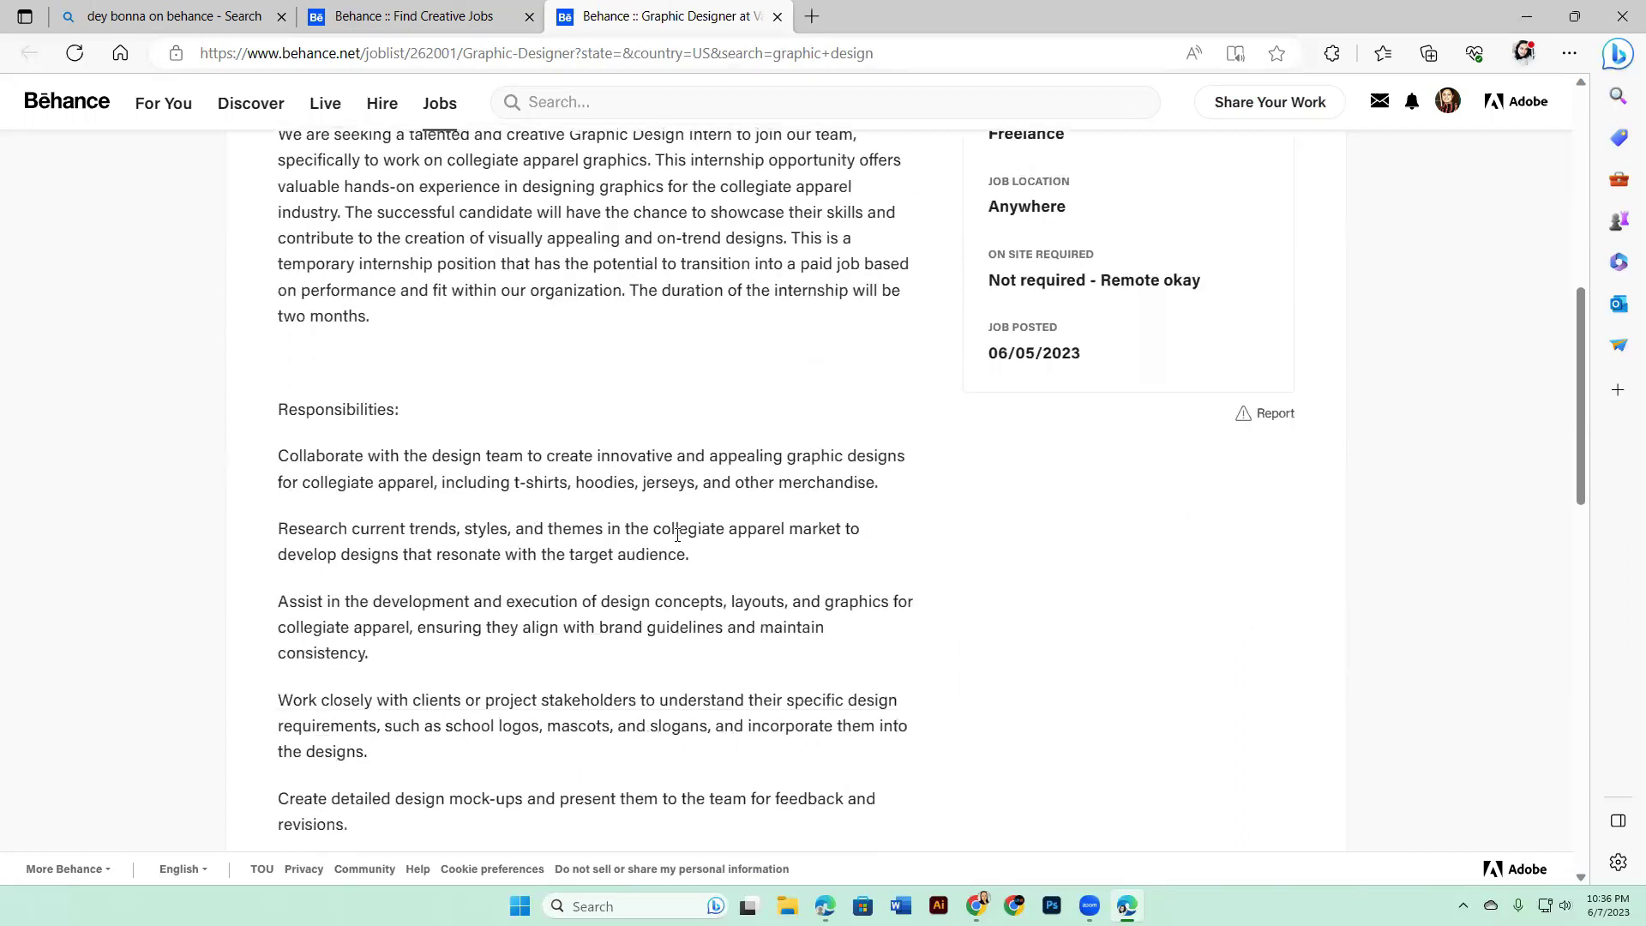
scroll(678, 534, down, 4)
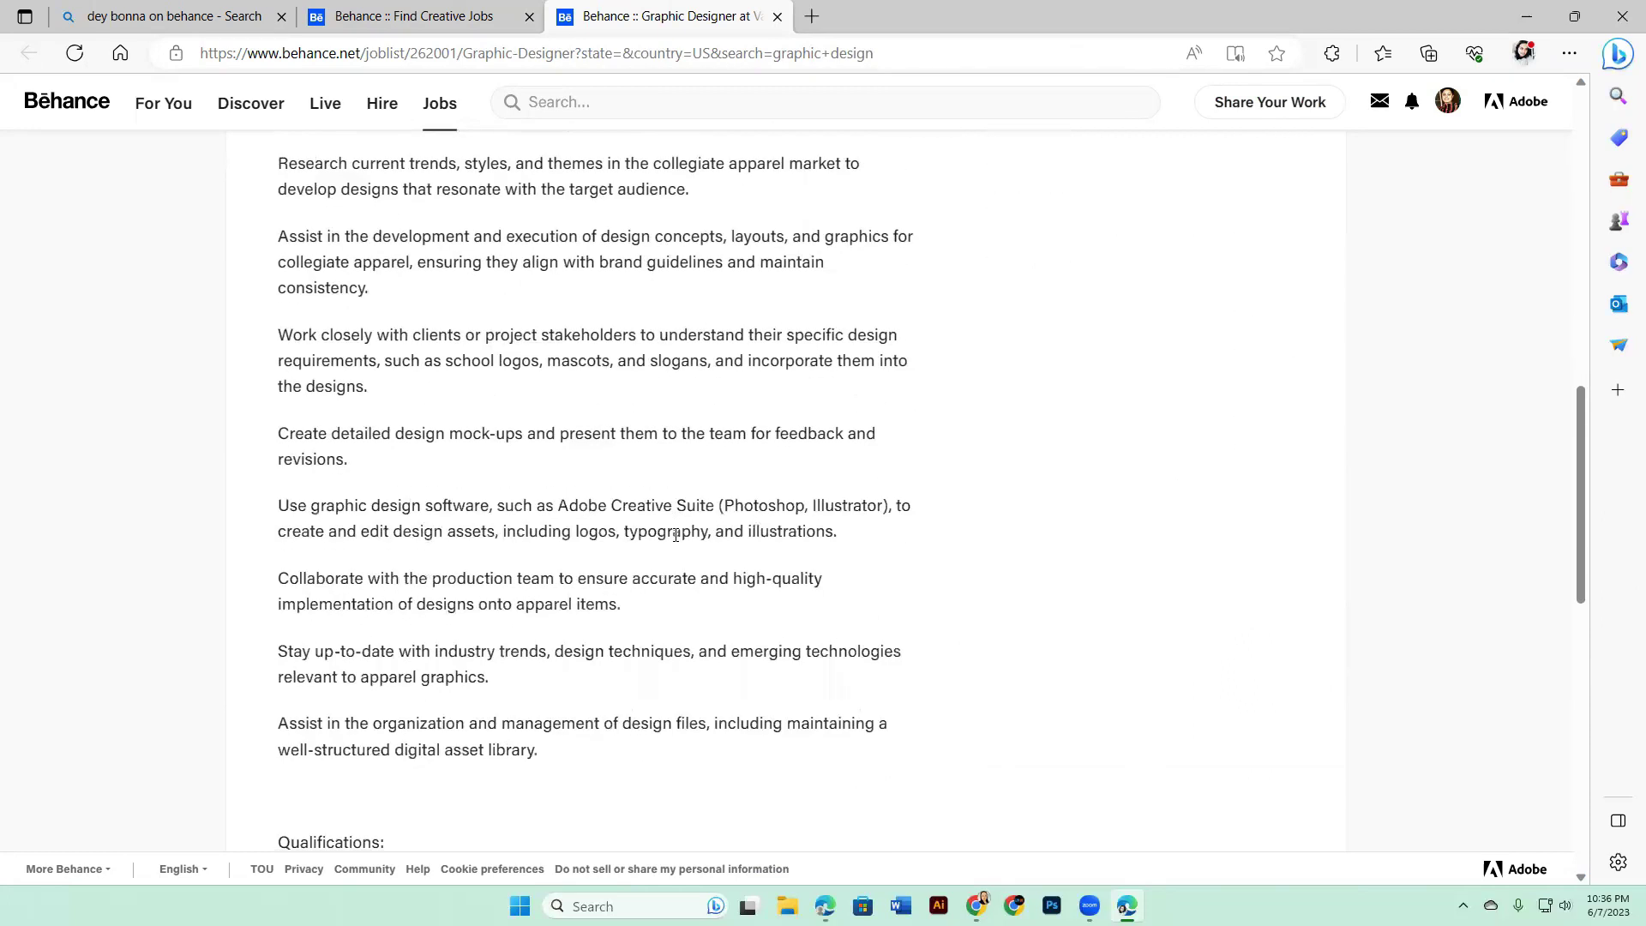
scroll(675, 534, down, 6)
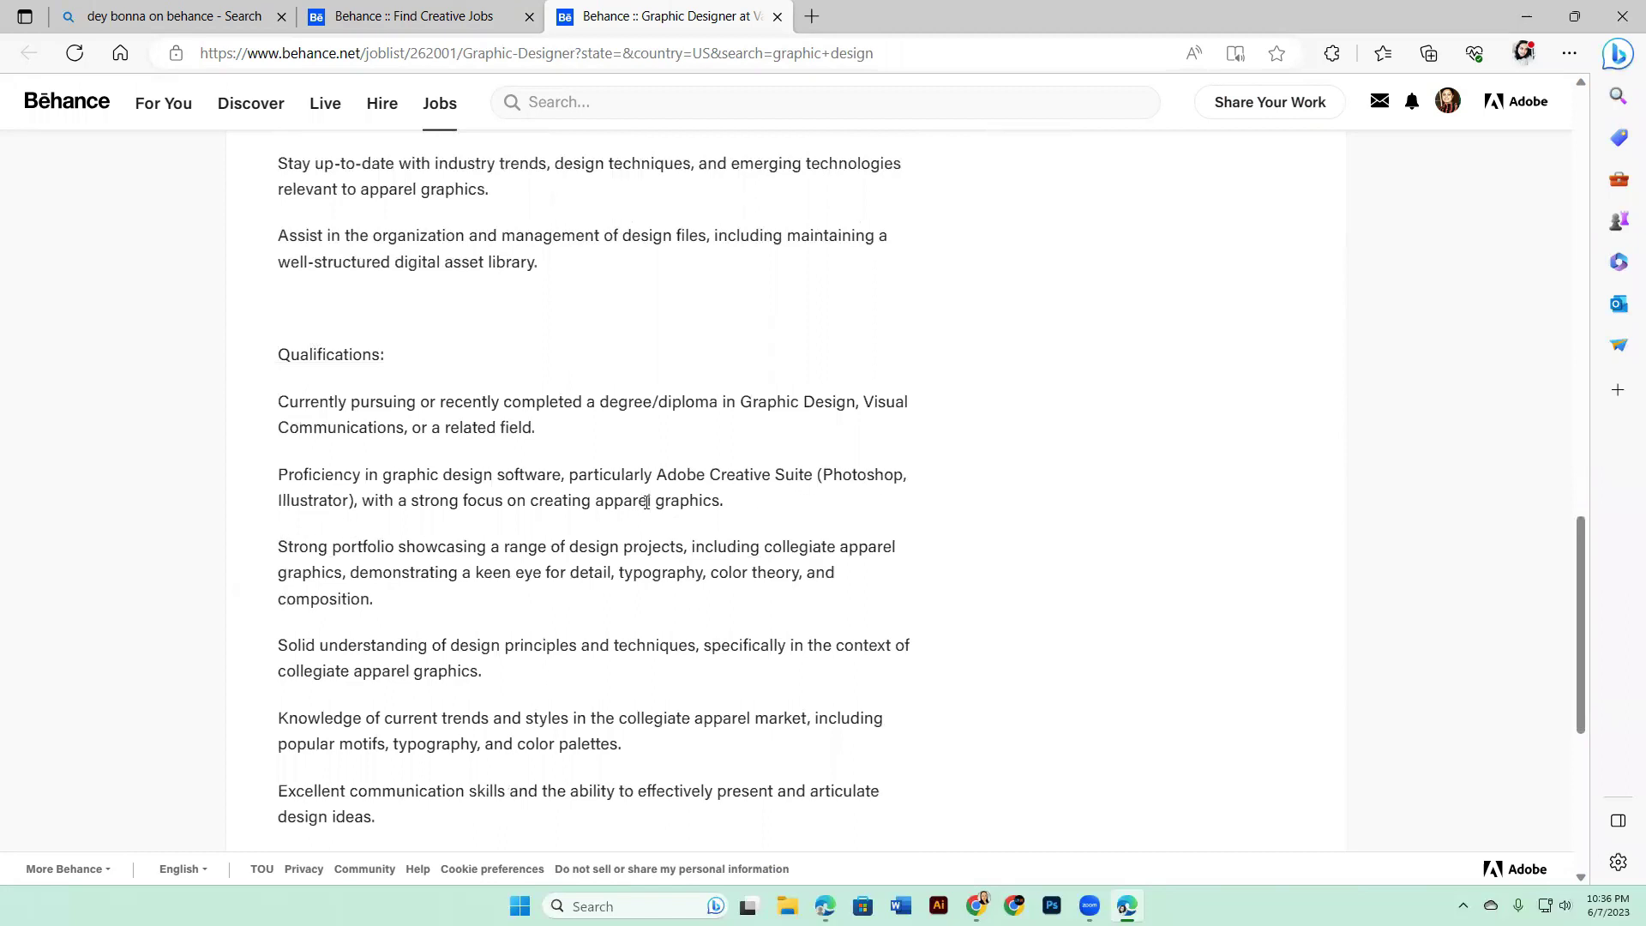
scroll(646, 502, down, 3)
scroll(642, 506, down, 3)
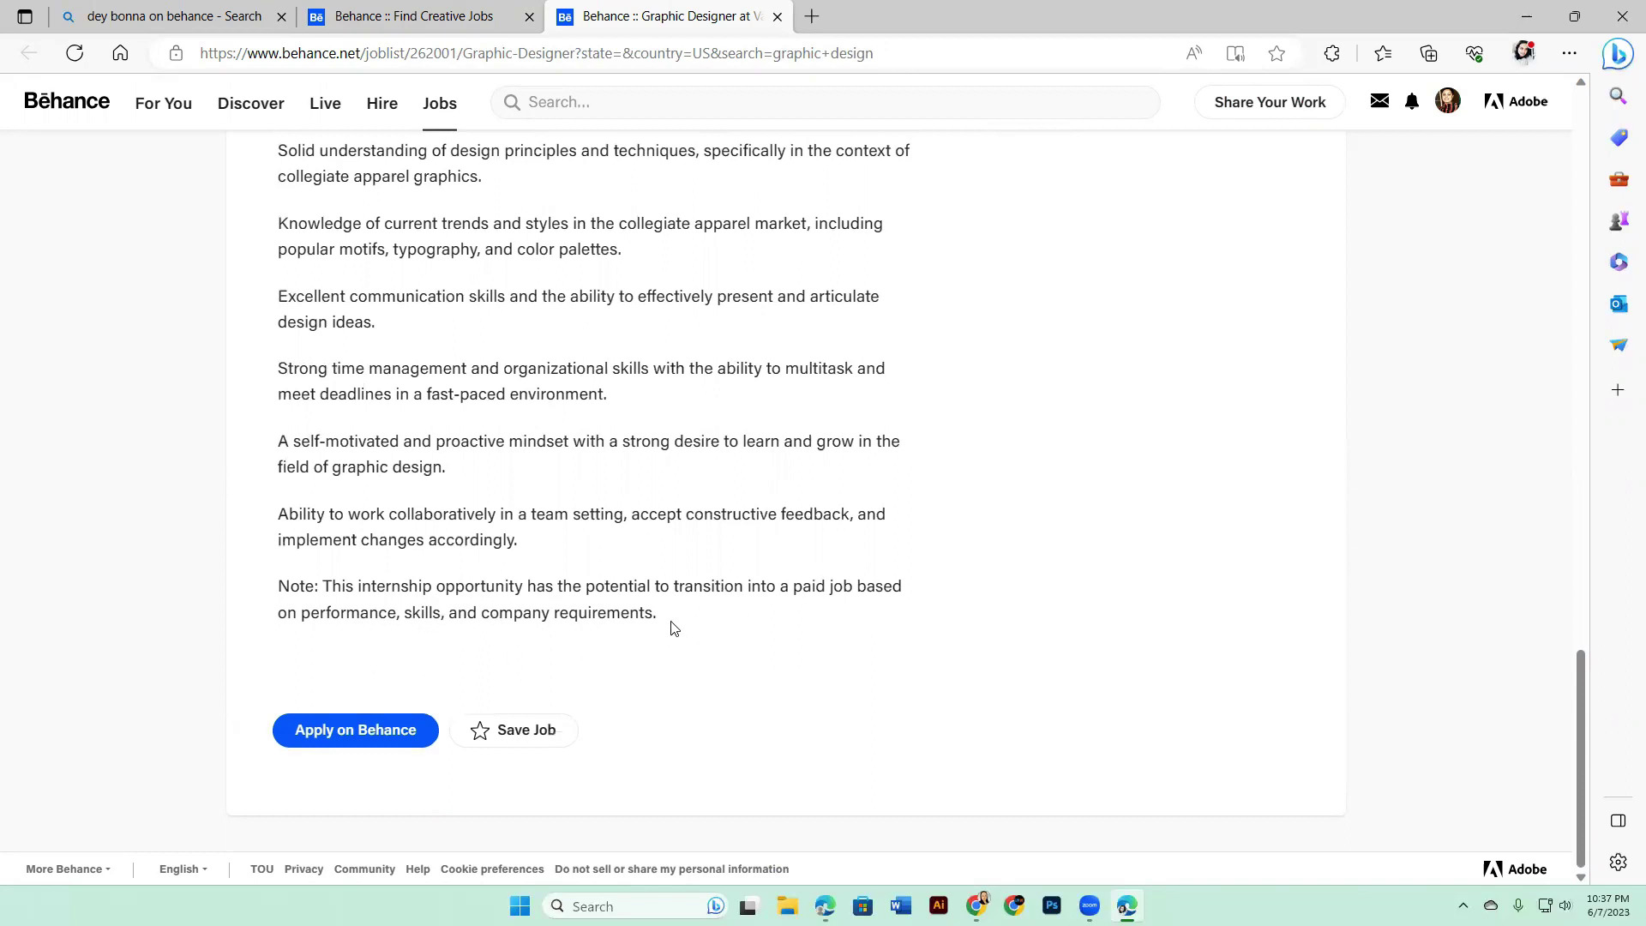
Highlight the closing note's words about a paid job, then scroll back to the top
drag(658, 614, 280, 574)
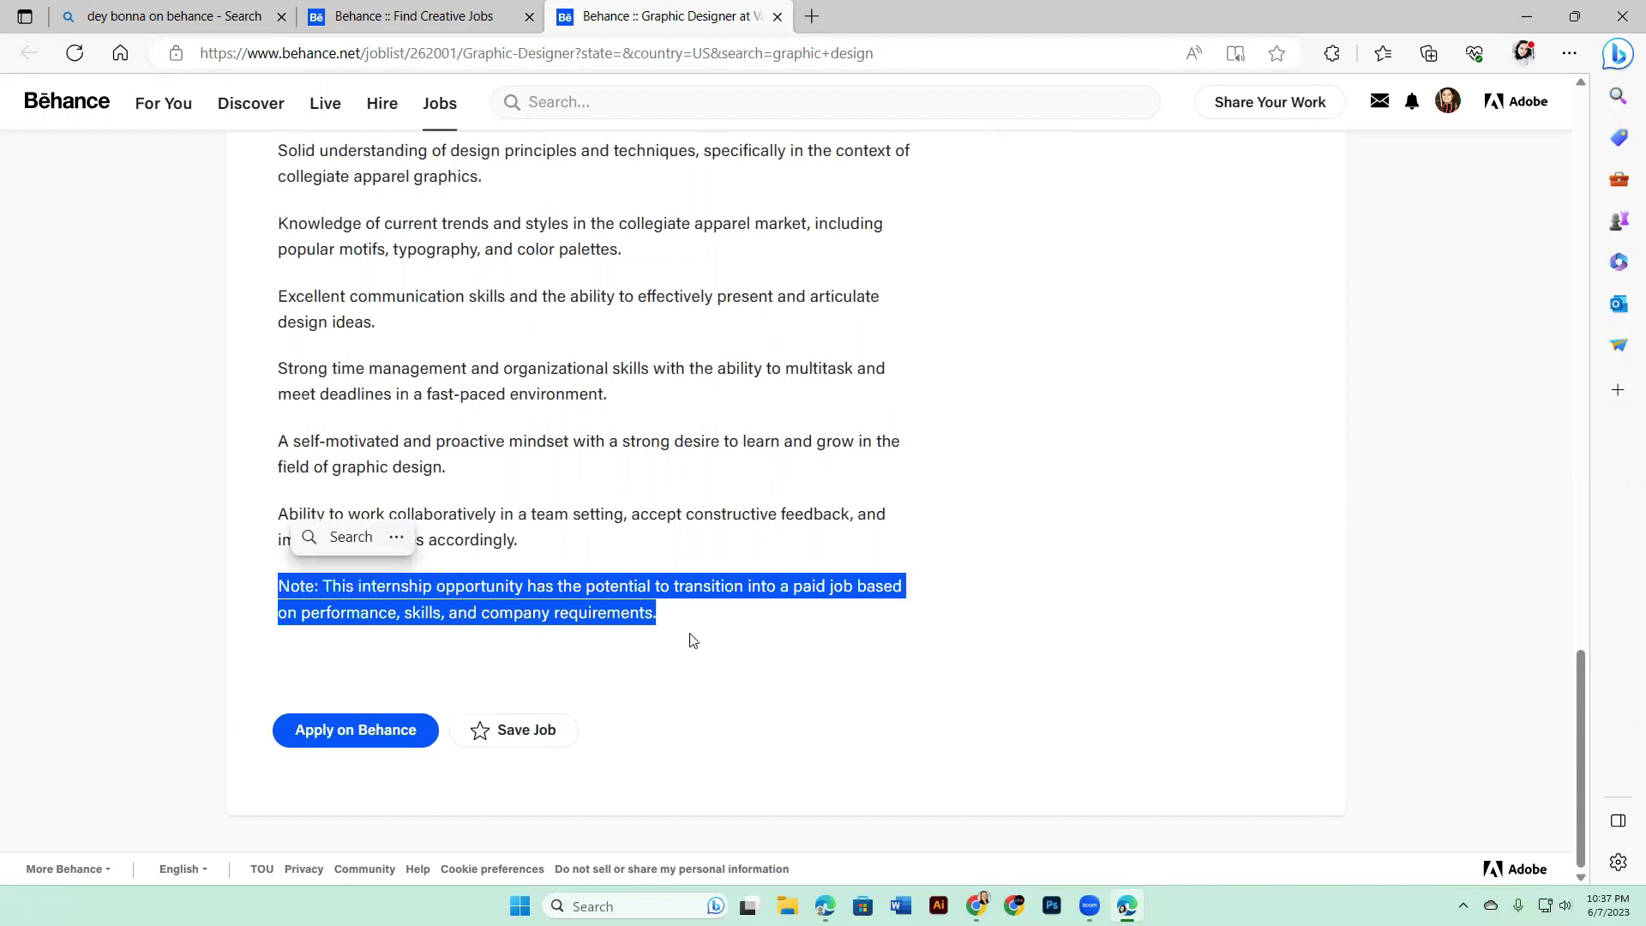
click(810, 616)
mouse_move(795, 588)
mouse_down()
mouse_move(909, 594)
mouse_move(915, 612)
mouse_up()
scroll(1062, 578, up, 2)
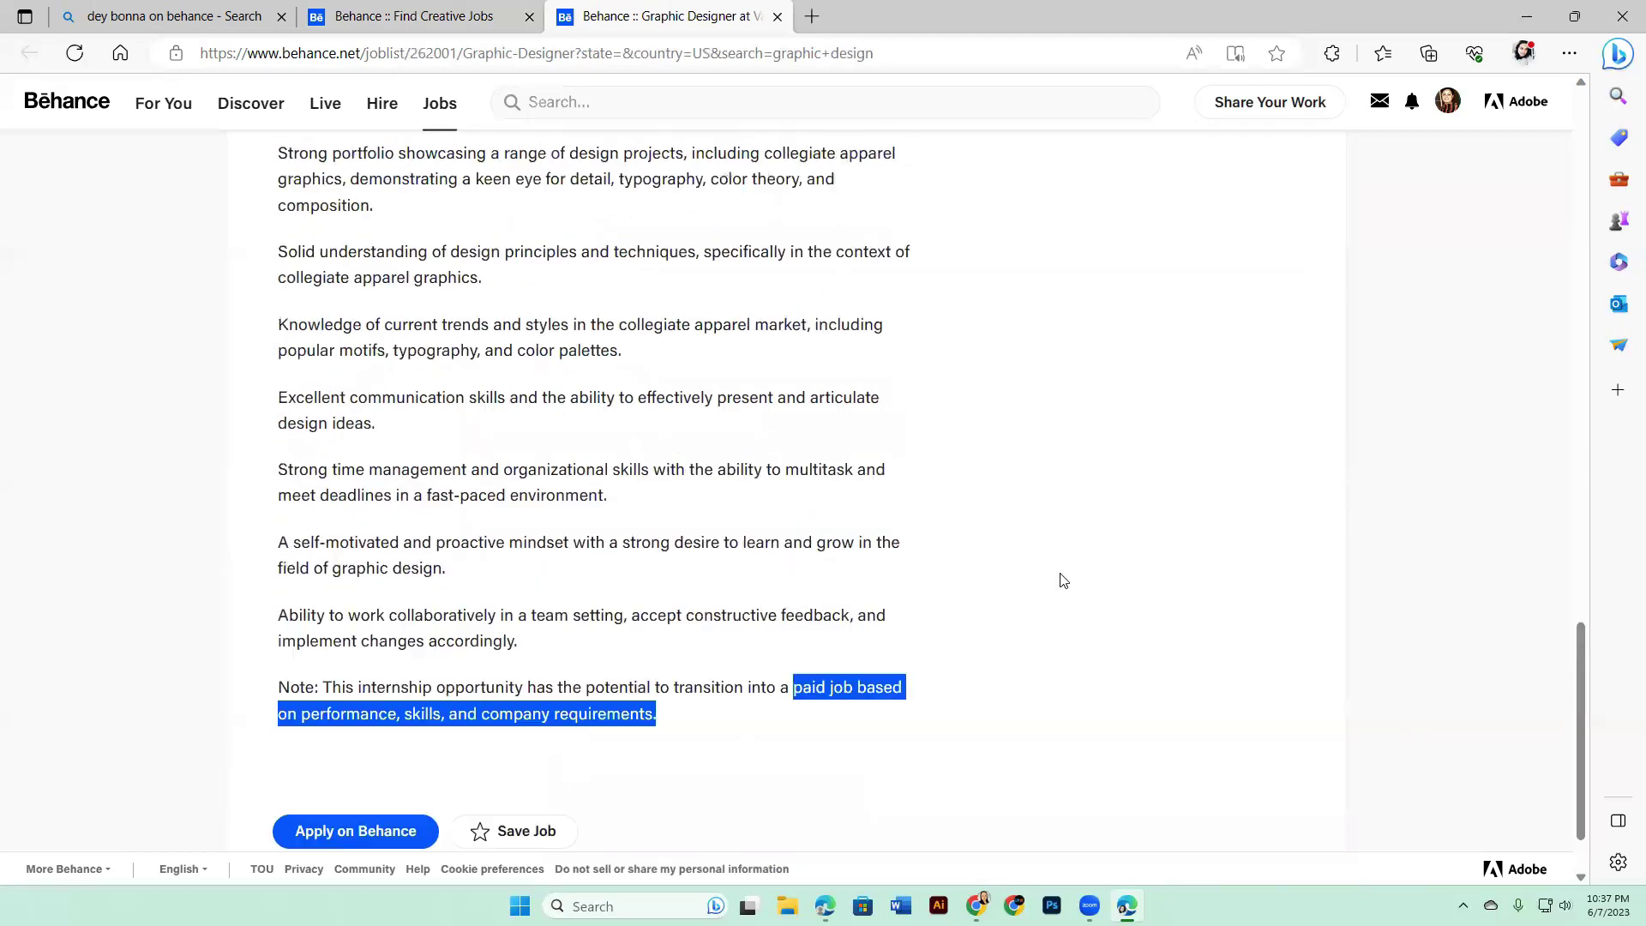
scroll(1060, 584, up, 5)
scroll(1060, 583, up, 7)
scroll(1055, 581, up, 1)
scroll(1051, 587, up, 5)
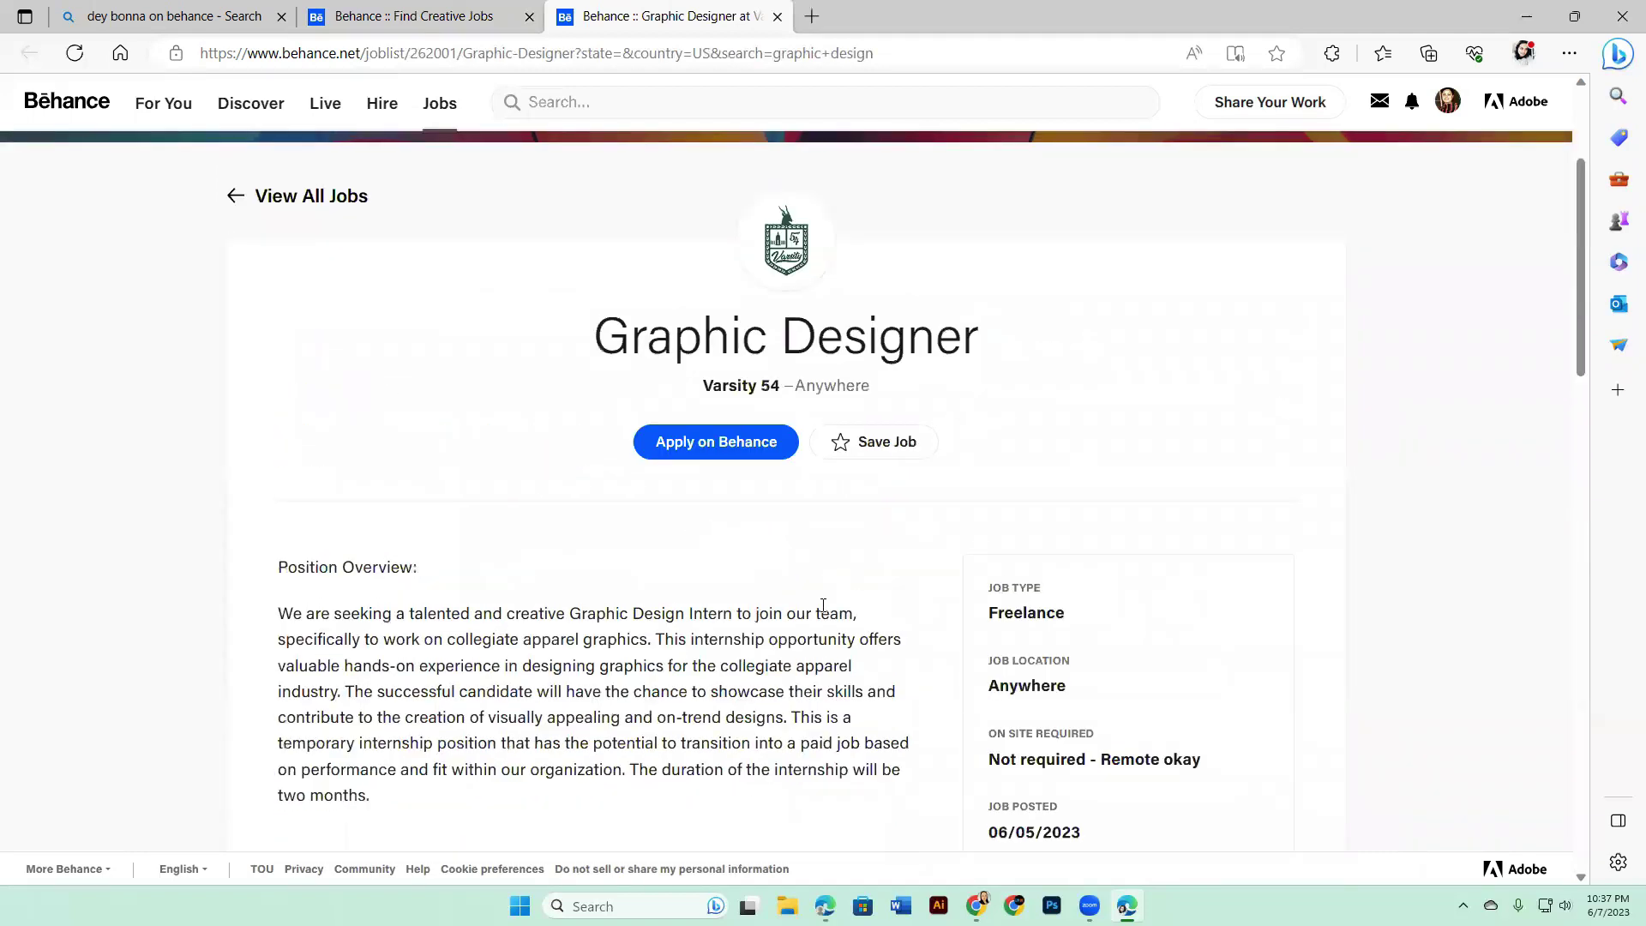
scroll(824, 605, down, 1)
scroll(823, 611, up, 1)
scroll(811, 629, down, 5)
scroll(812, 630, down, 5)
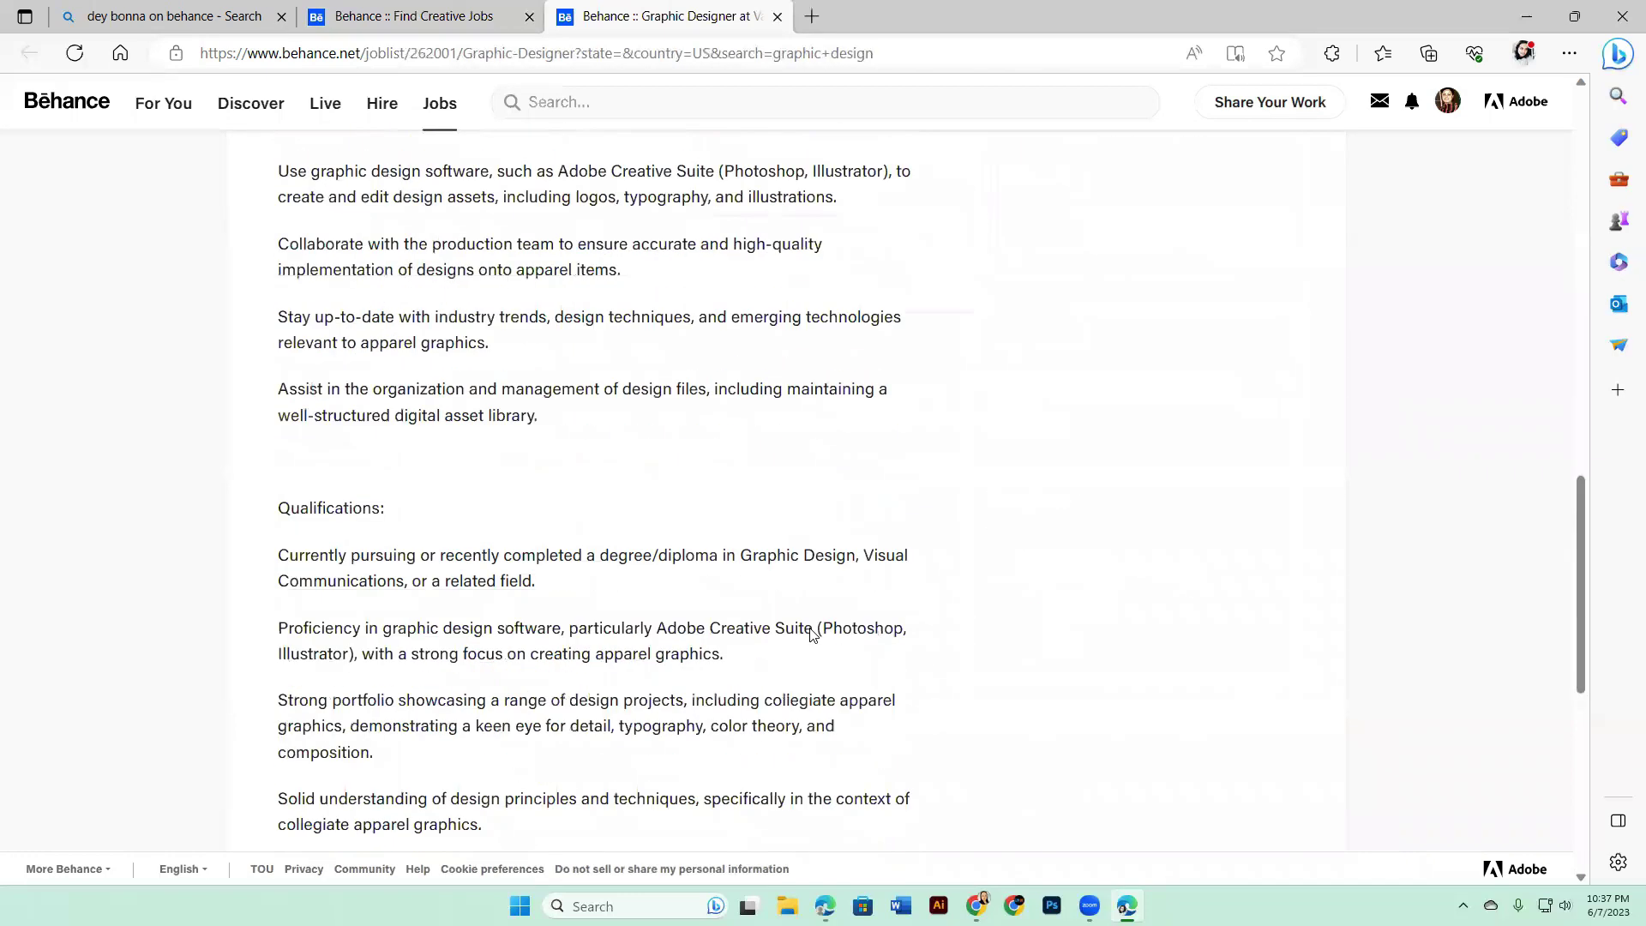
scroll(772, 631, down, 6)
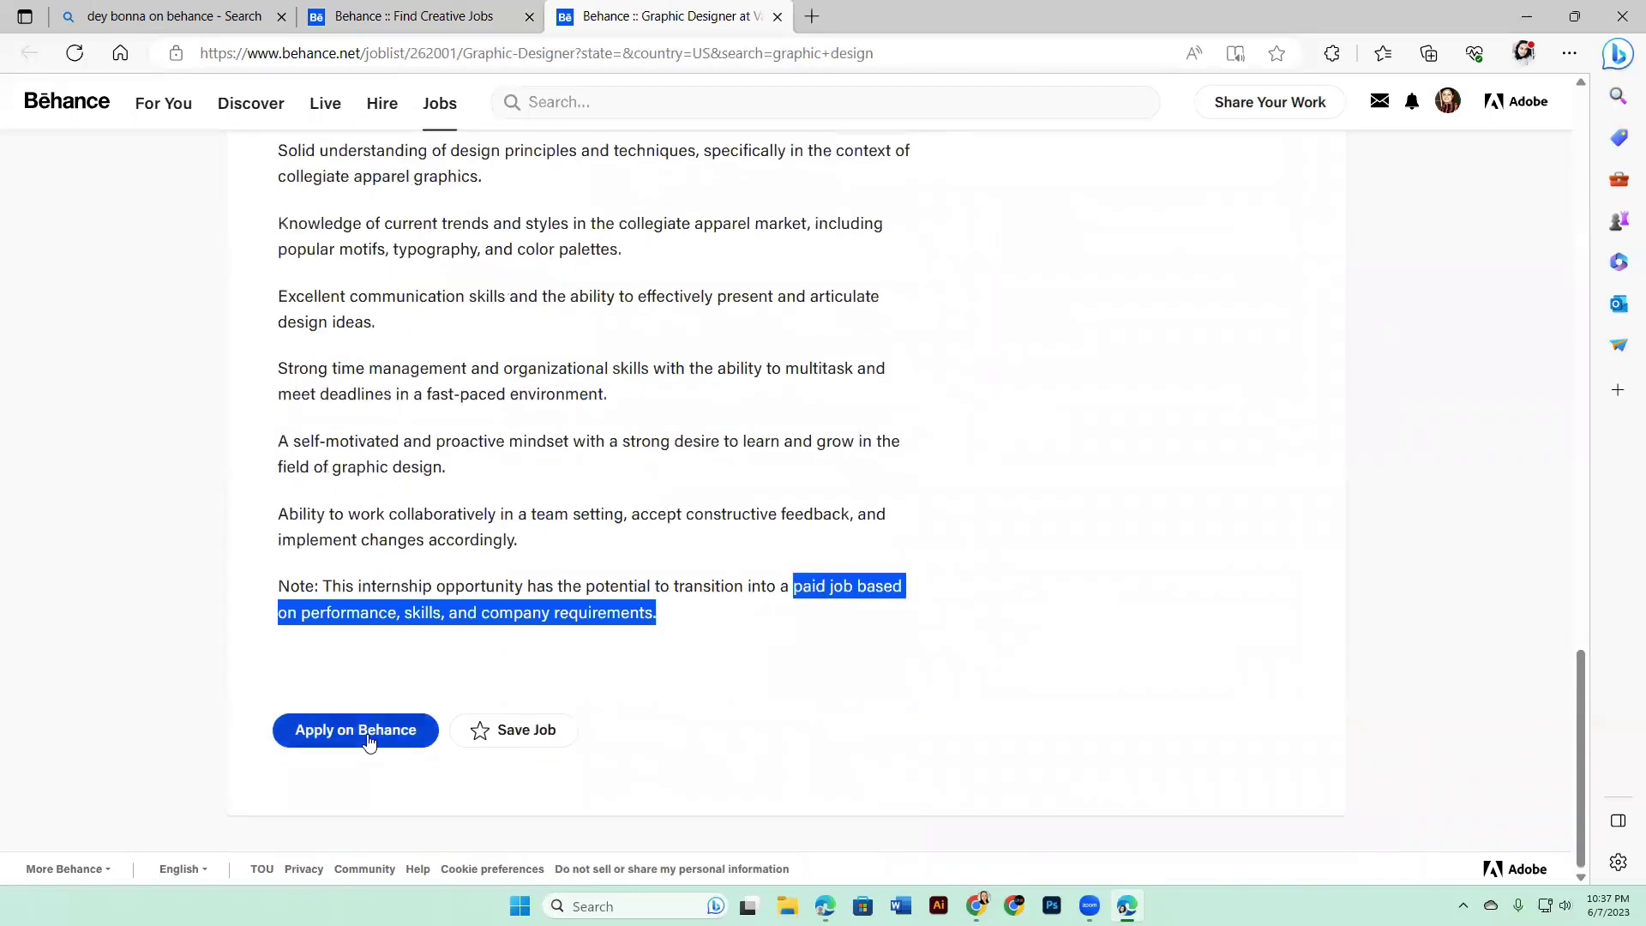
scroll(832, 652, up, 5)
scroll(828, 652, up, 6)
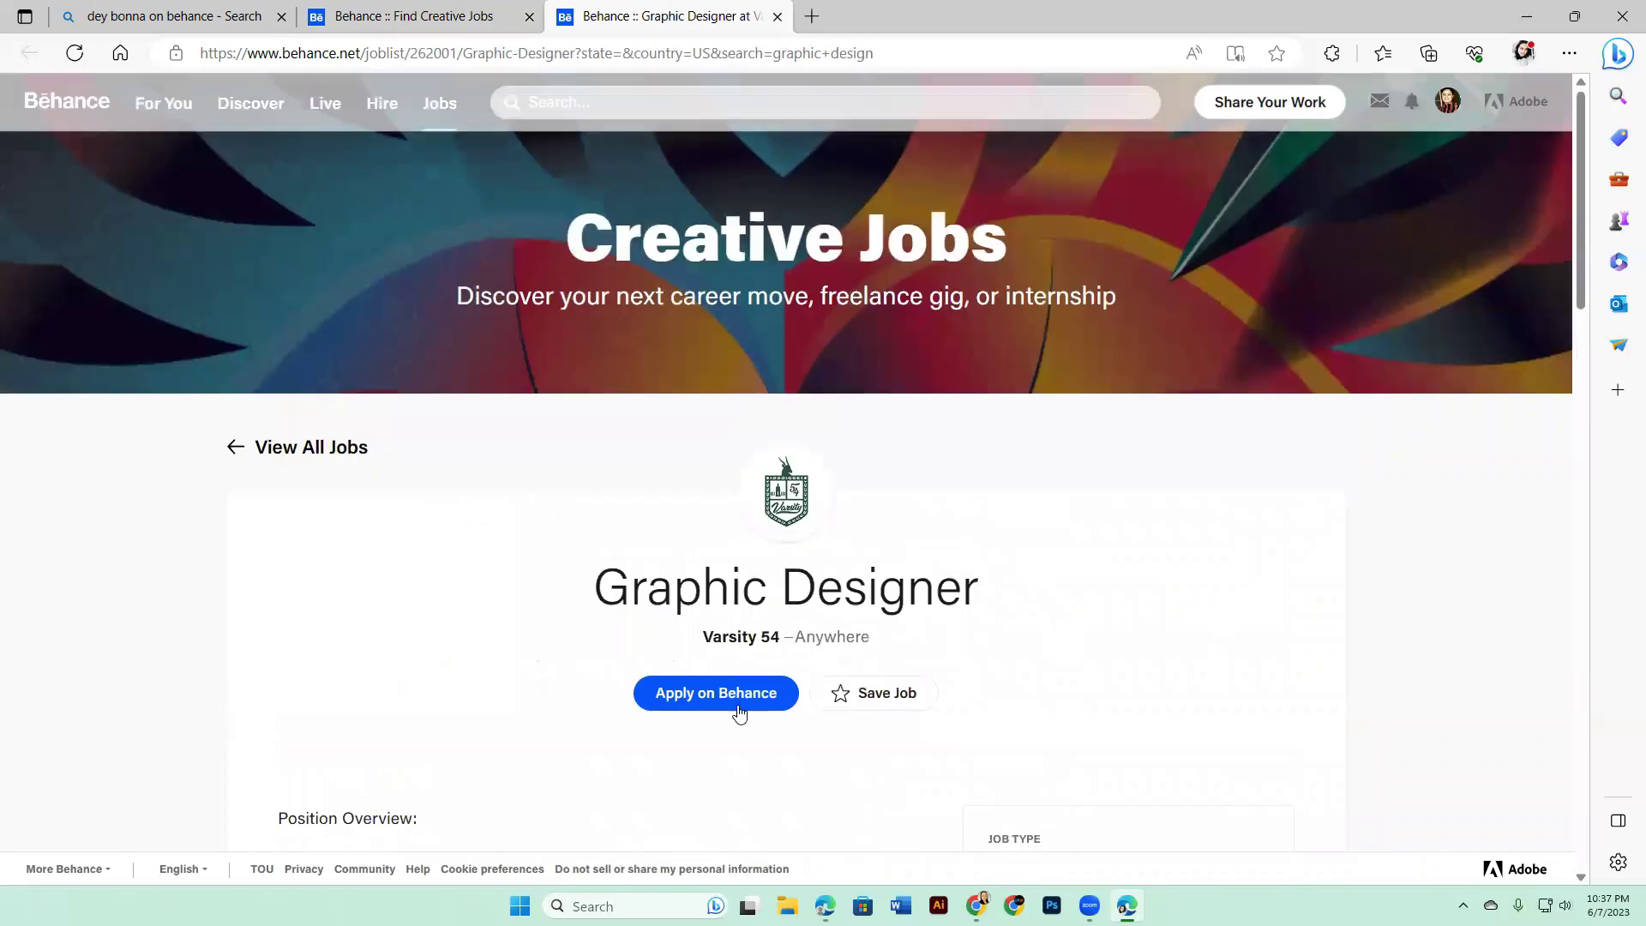
Apply to the Varsity 54 Graphic Designer job with a short message, then review the posting
click(733, 694)
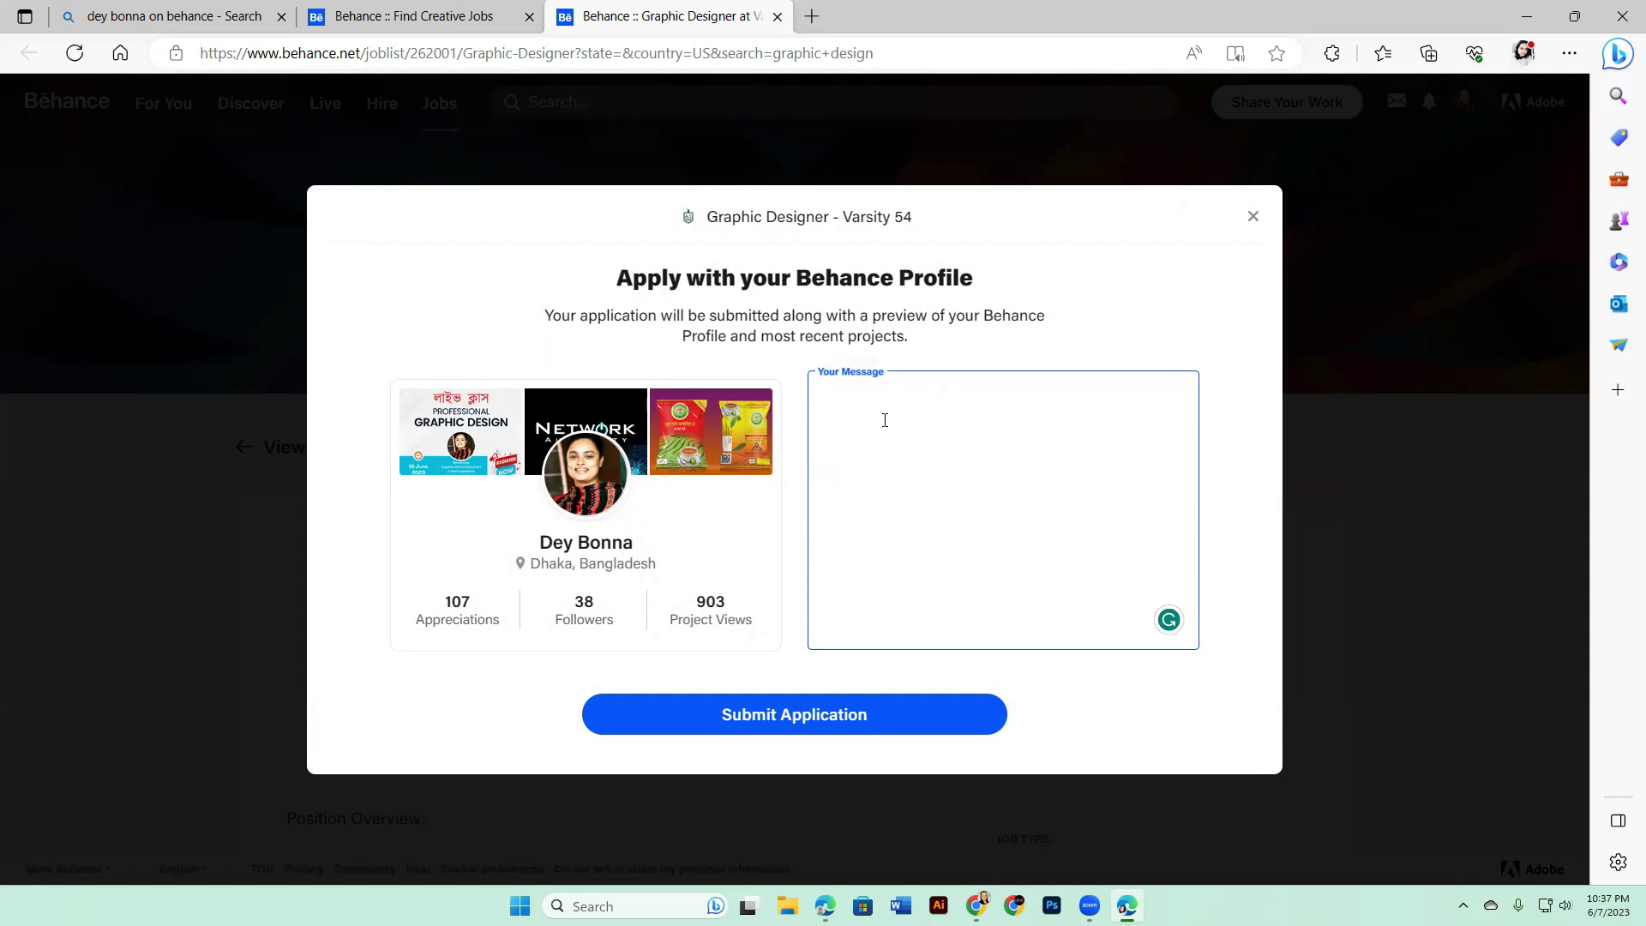
text(shfnksfkjsdnfkj)
click(830, 716)
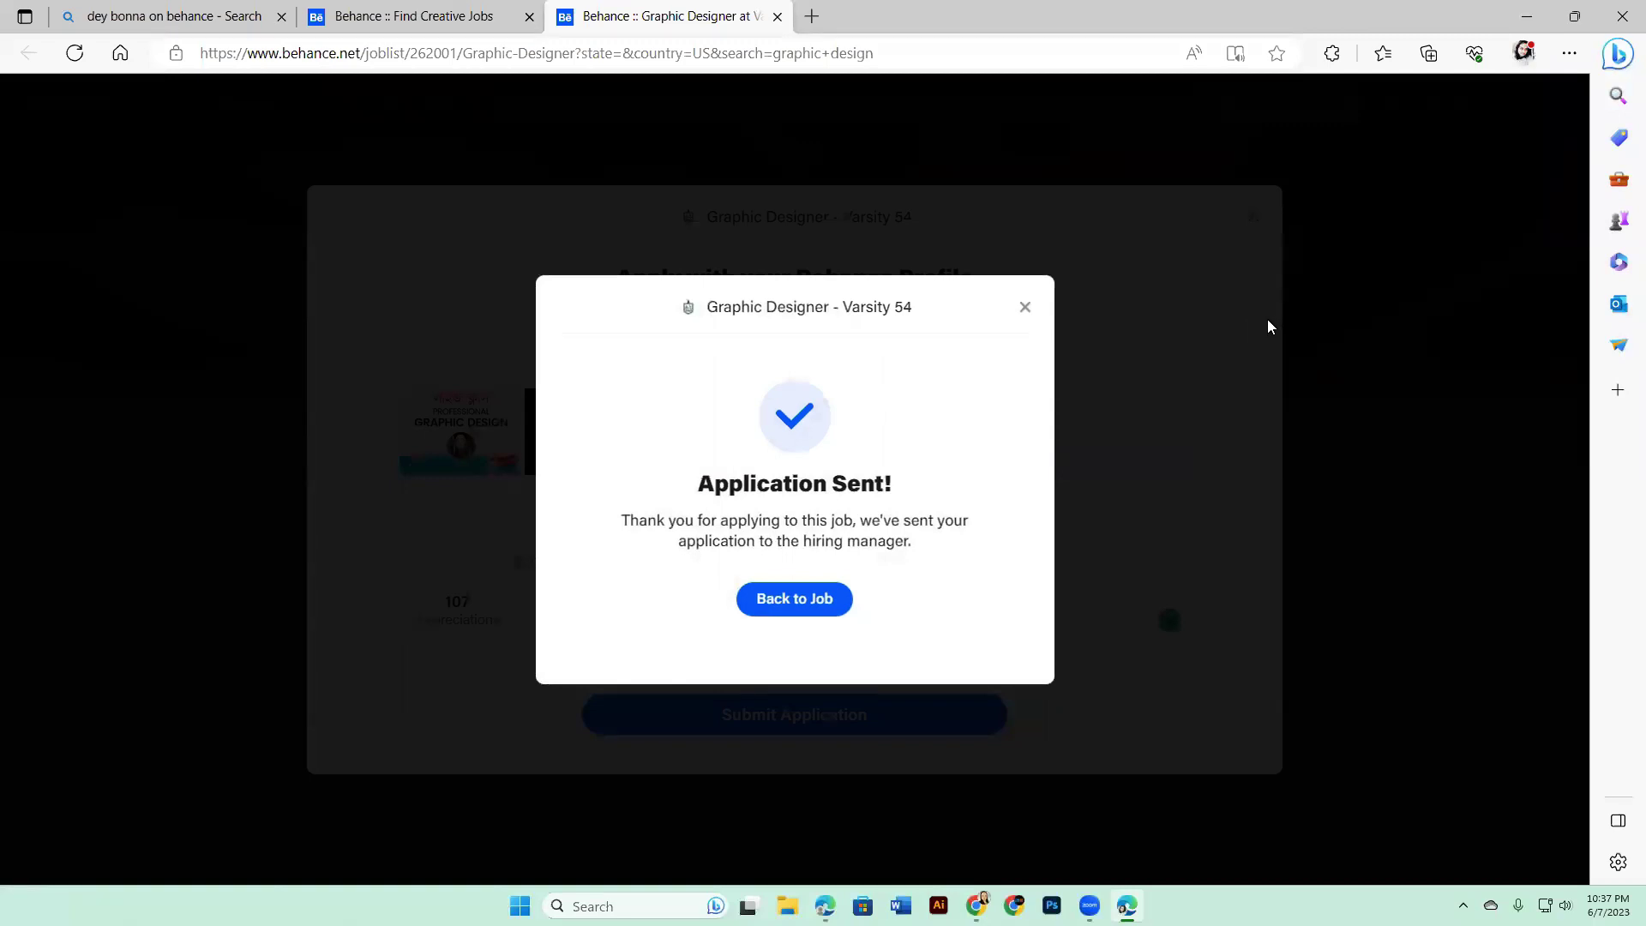
click(793, 602)
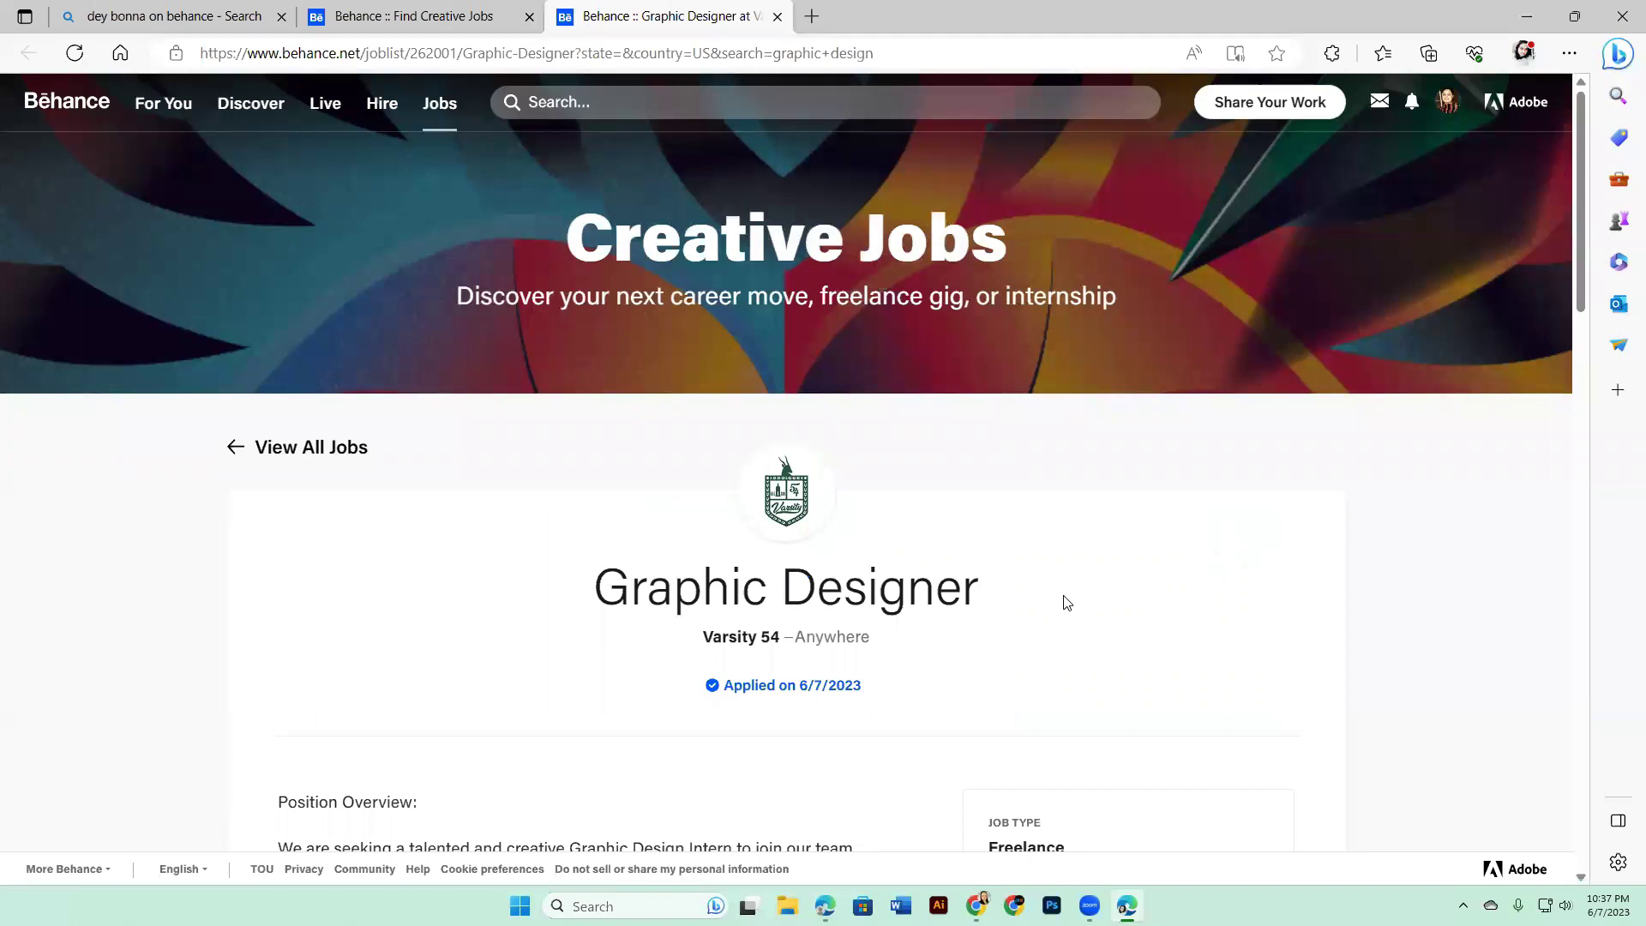
scroll(1066, 603, down, 7)
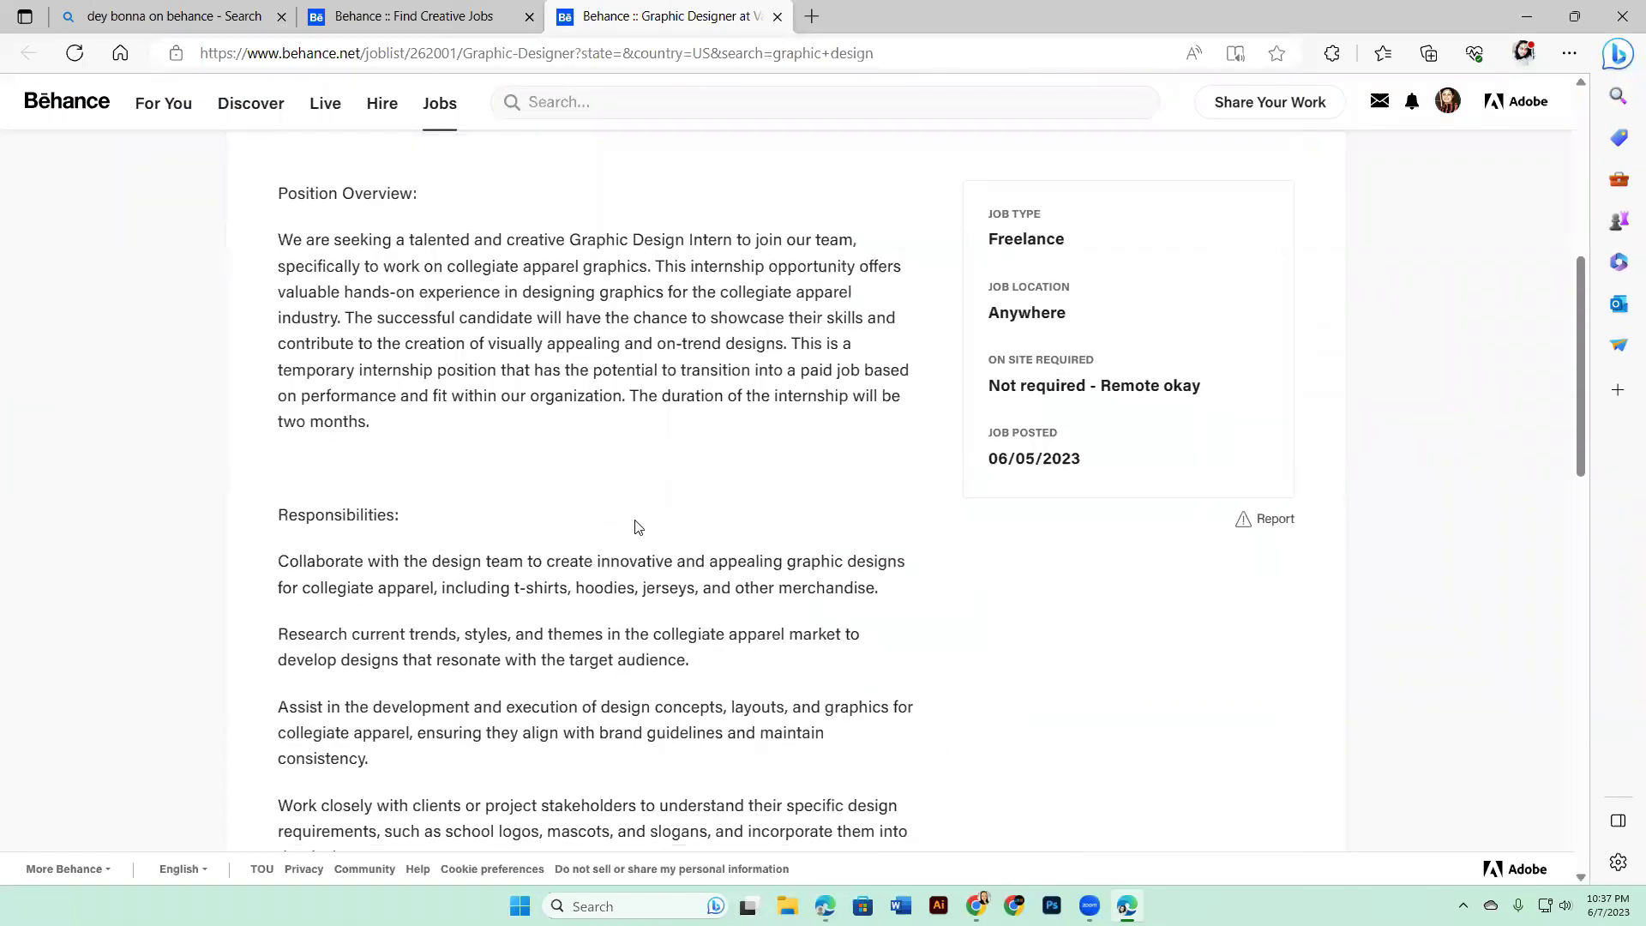
scroll(646, 430, down, 8)
scroll(645, 514, up, 6)
scroll(645, 514, up, 8)
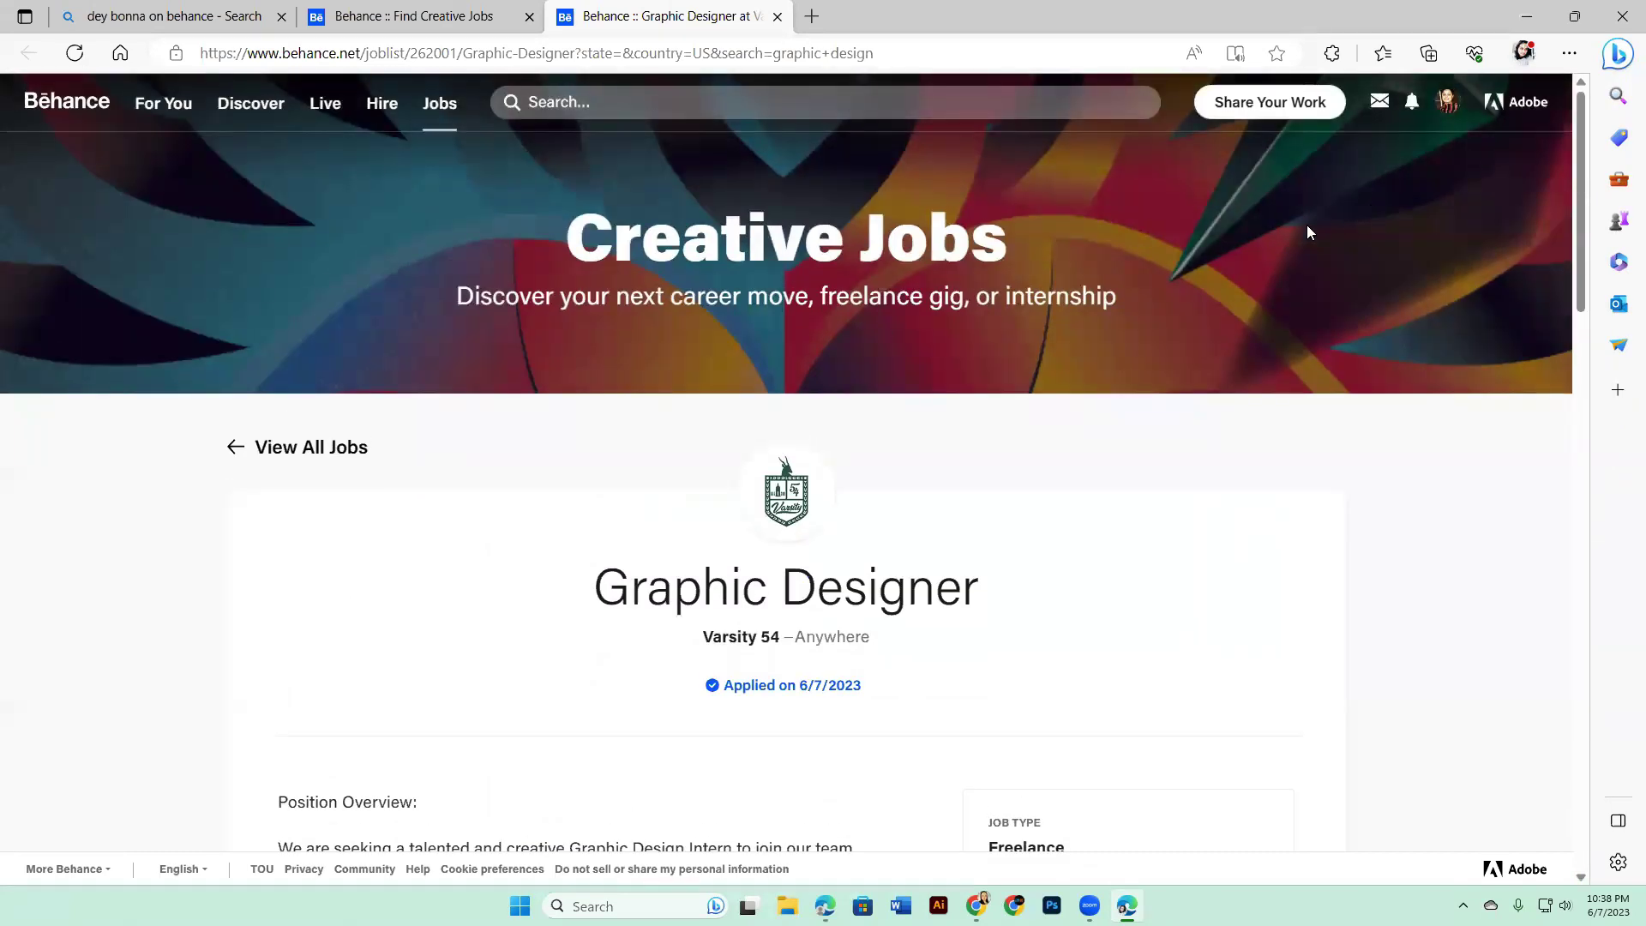
Go to the Behance For You home feed and bring up the Share Your Work menu
click(65, 101)
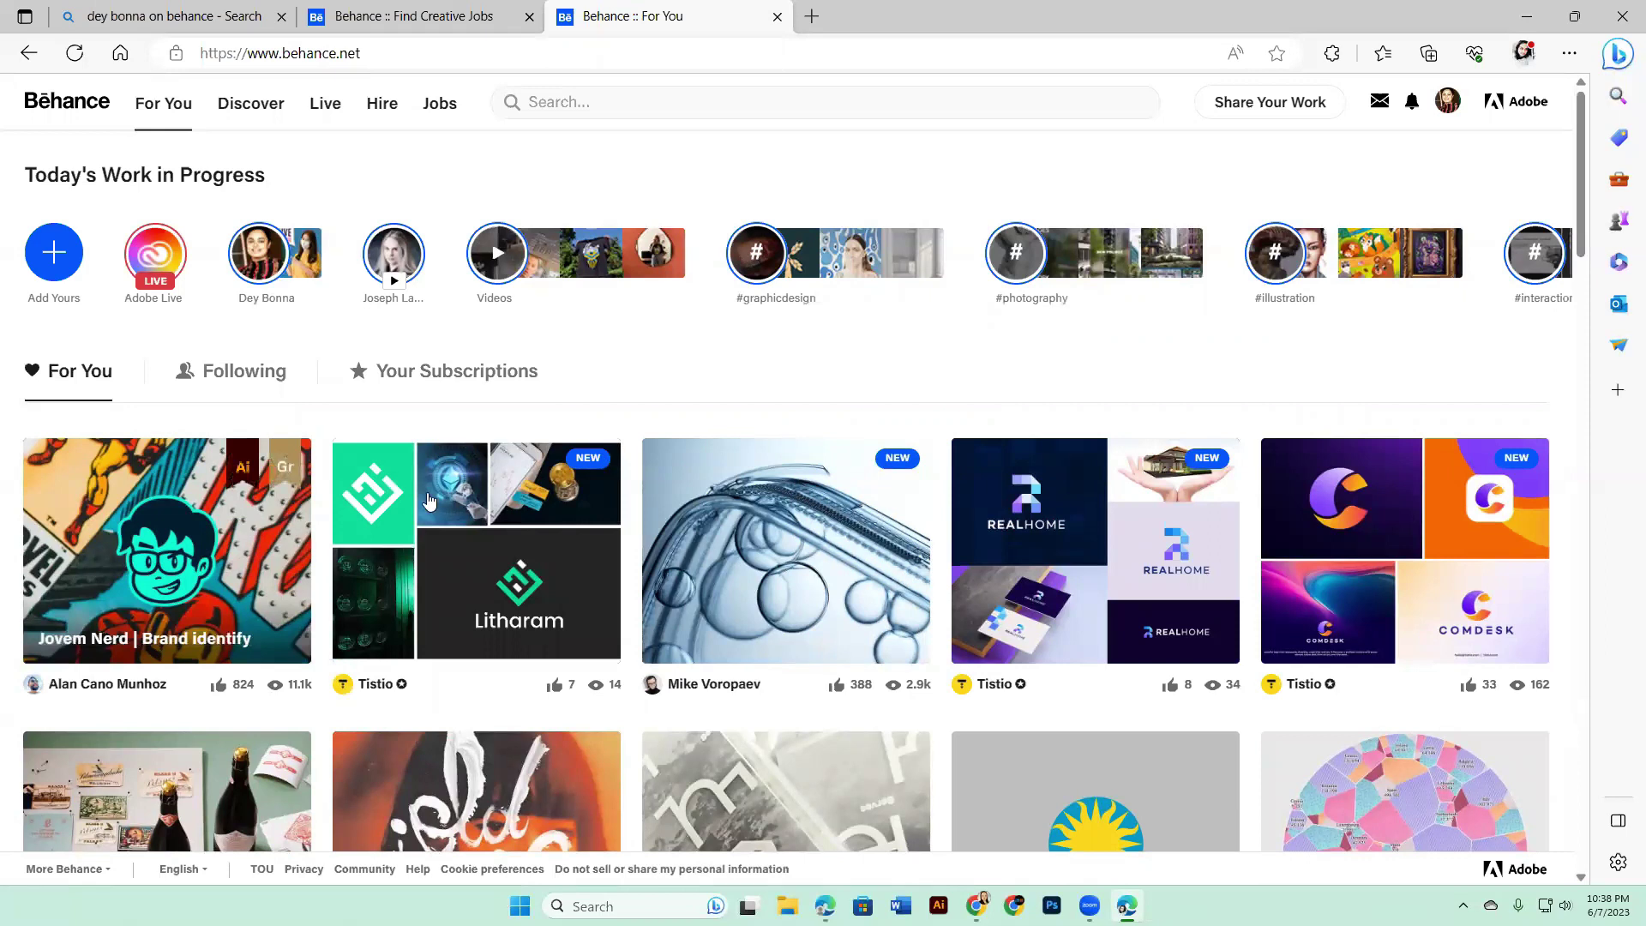
scroll(1284, 624, down, 5)
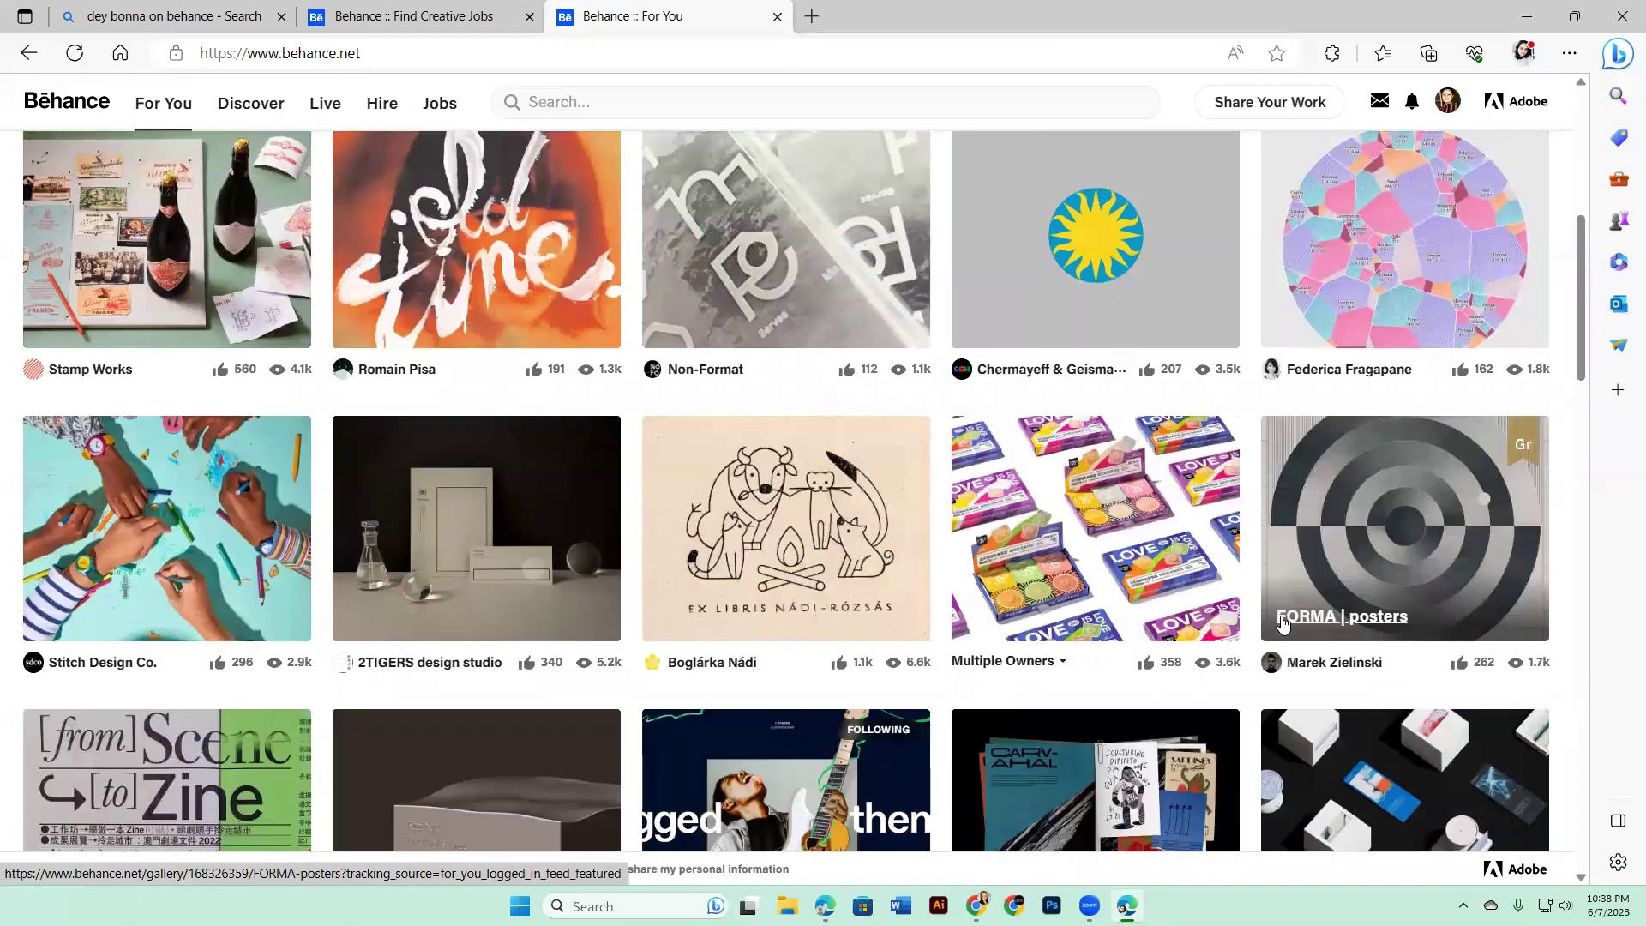
scroll(1284, 623, up, 5)
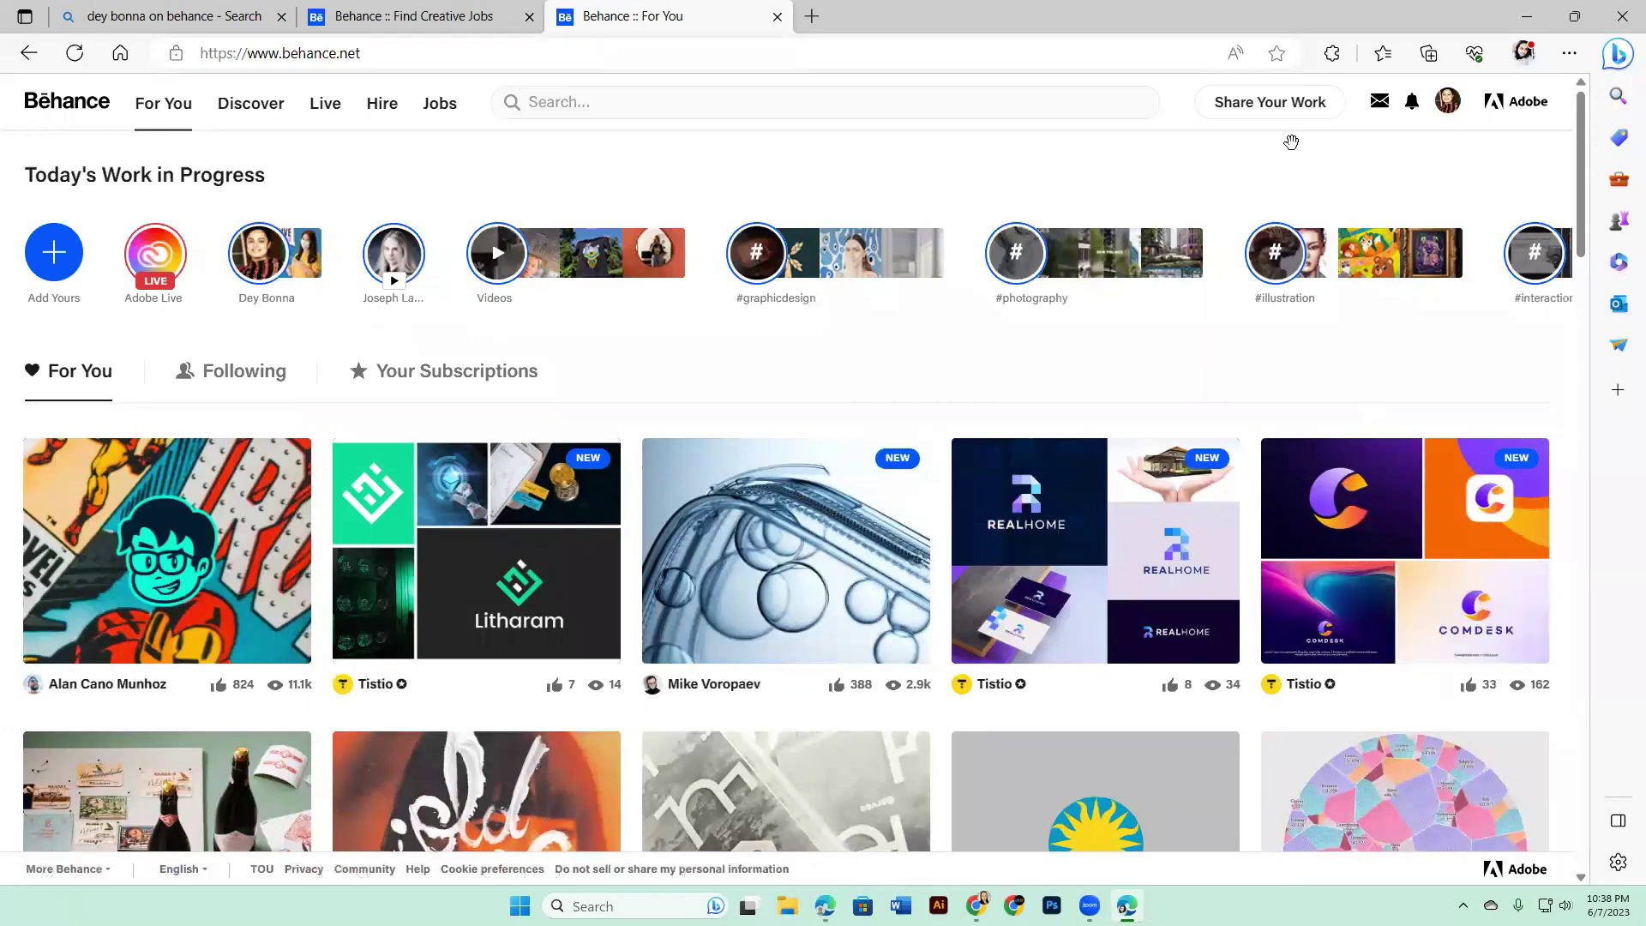
click(1271, 112)
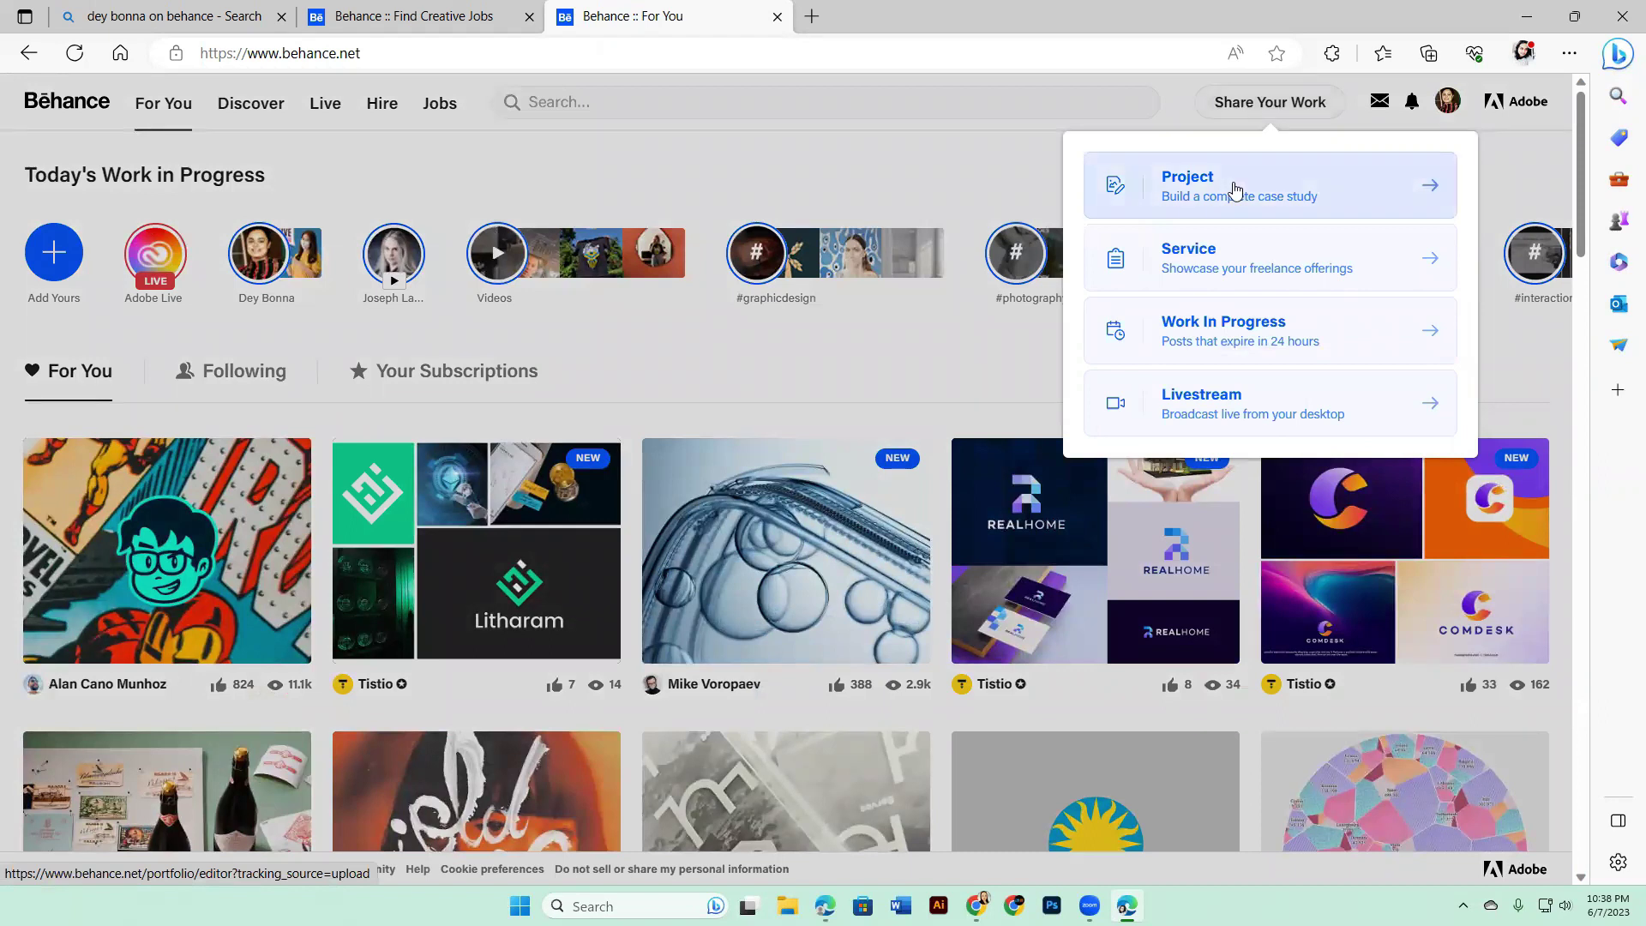
Start a Photo Grid project and upload all images from Desktop > 22 02 23 > Granvero
click(1235, 188)
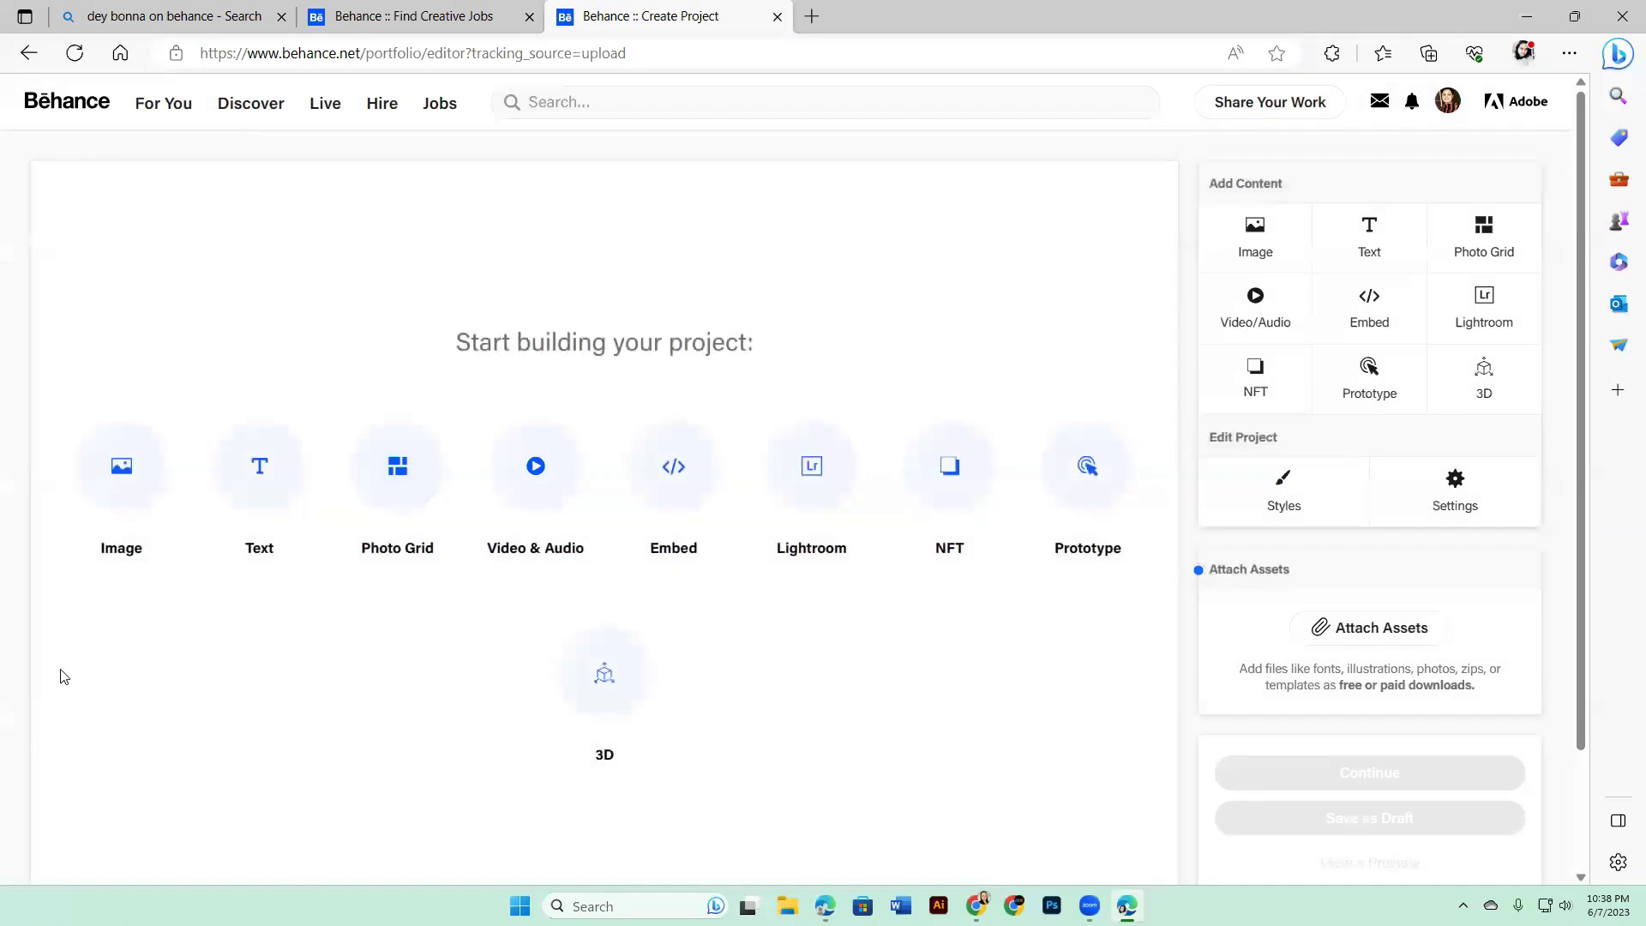
click(414, 466)
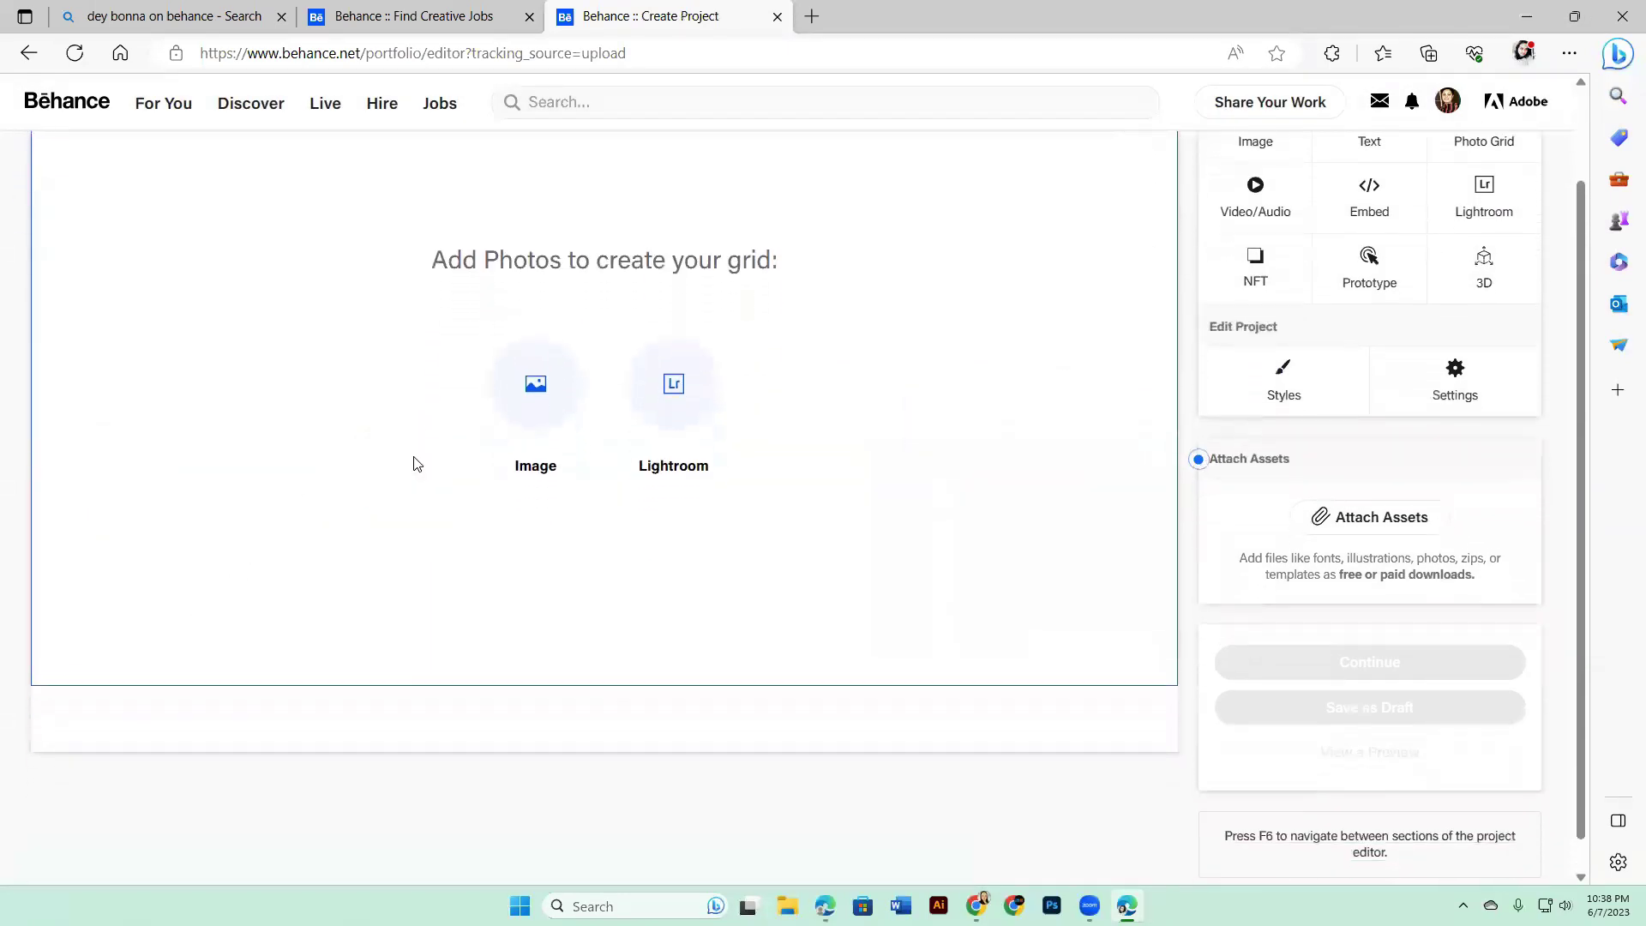
click(532, 382)
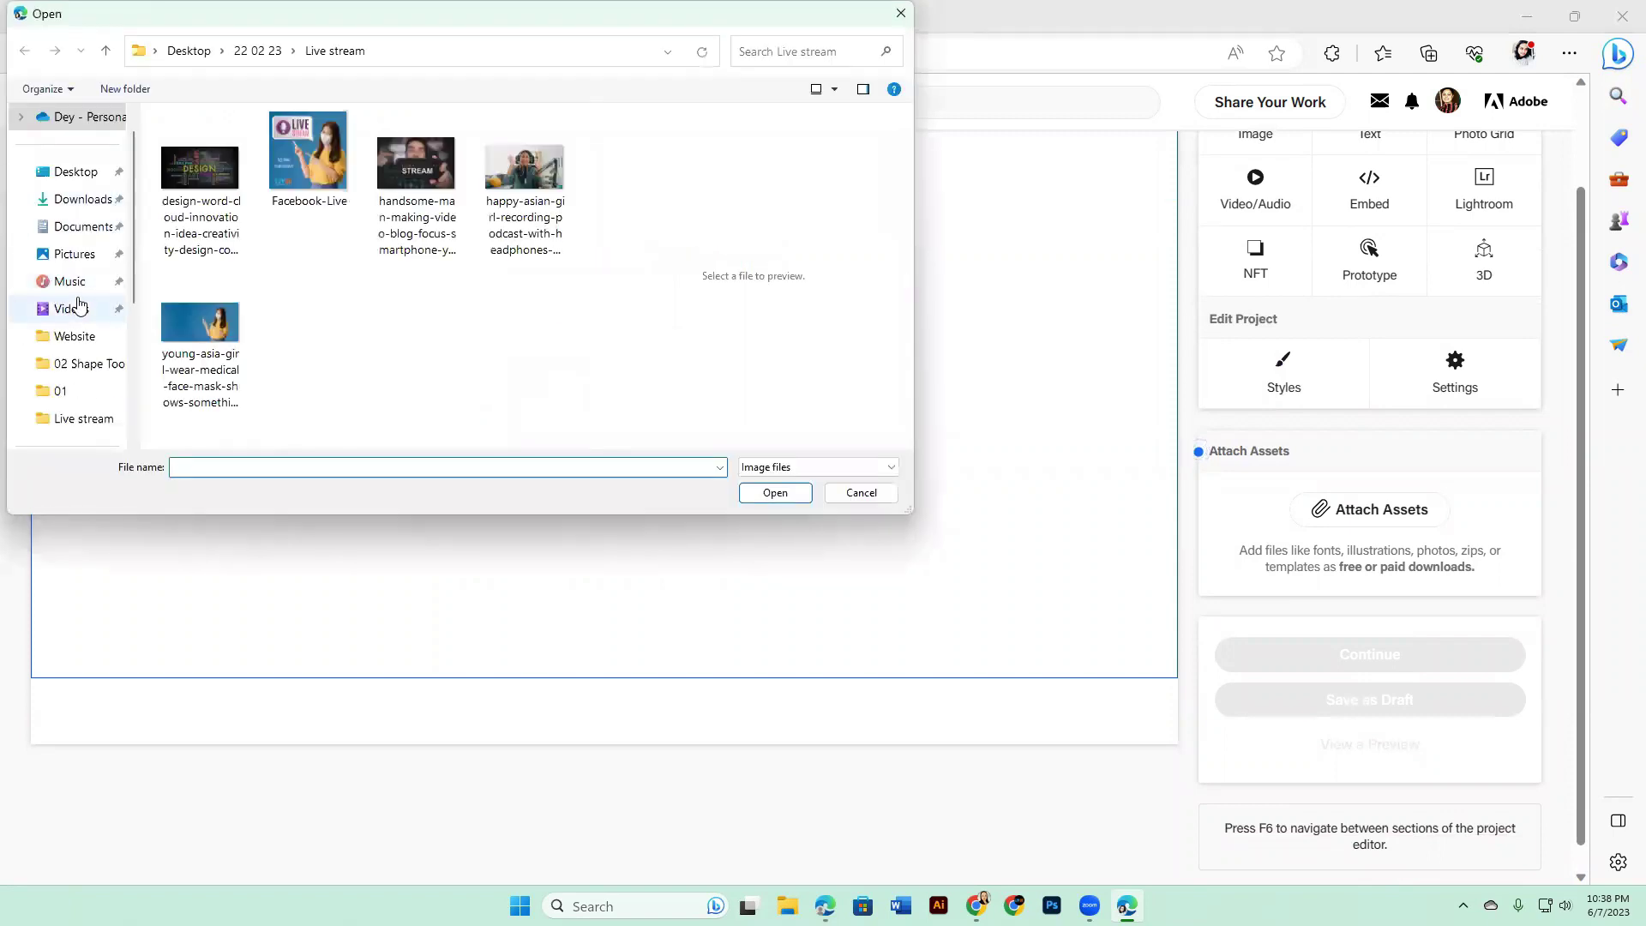
click(77, 199)
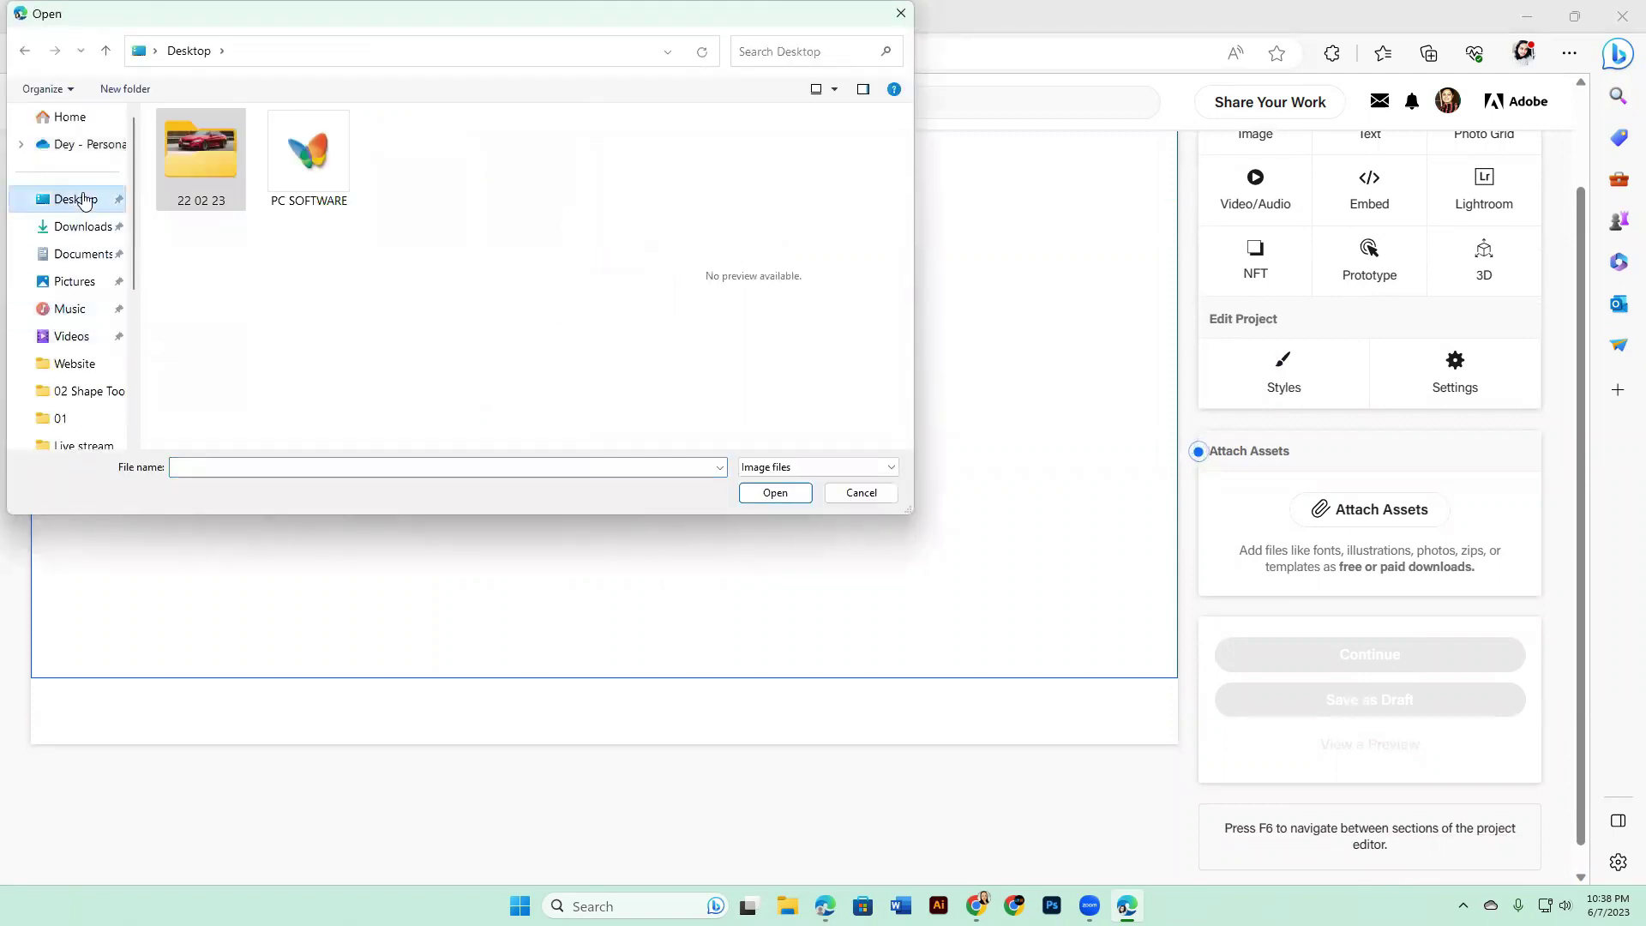
double_click(205, 150)
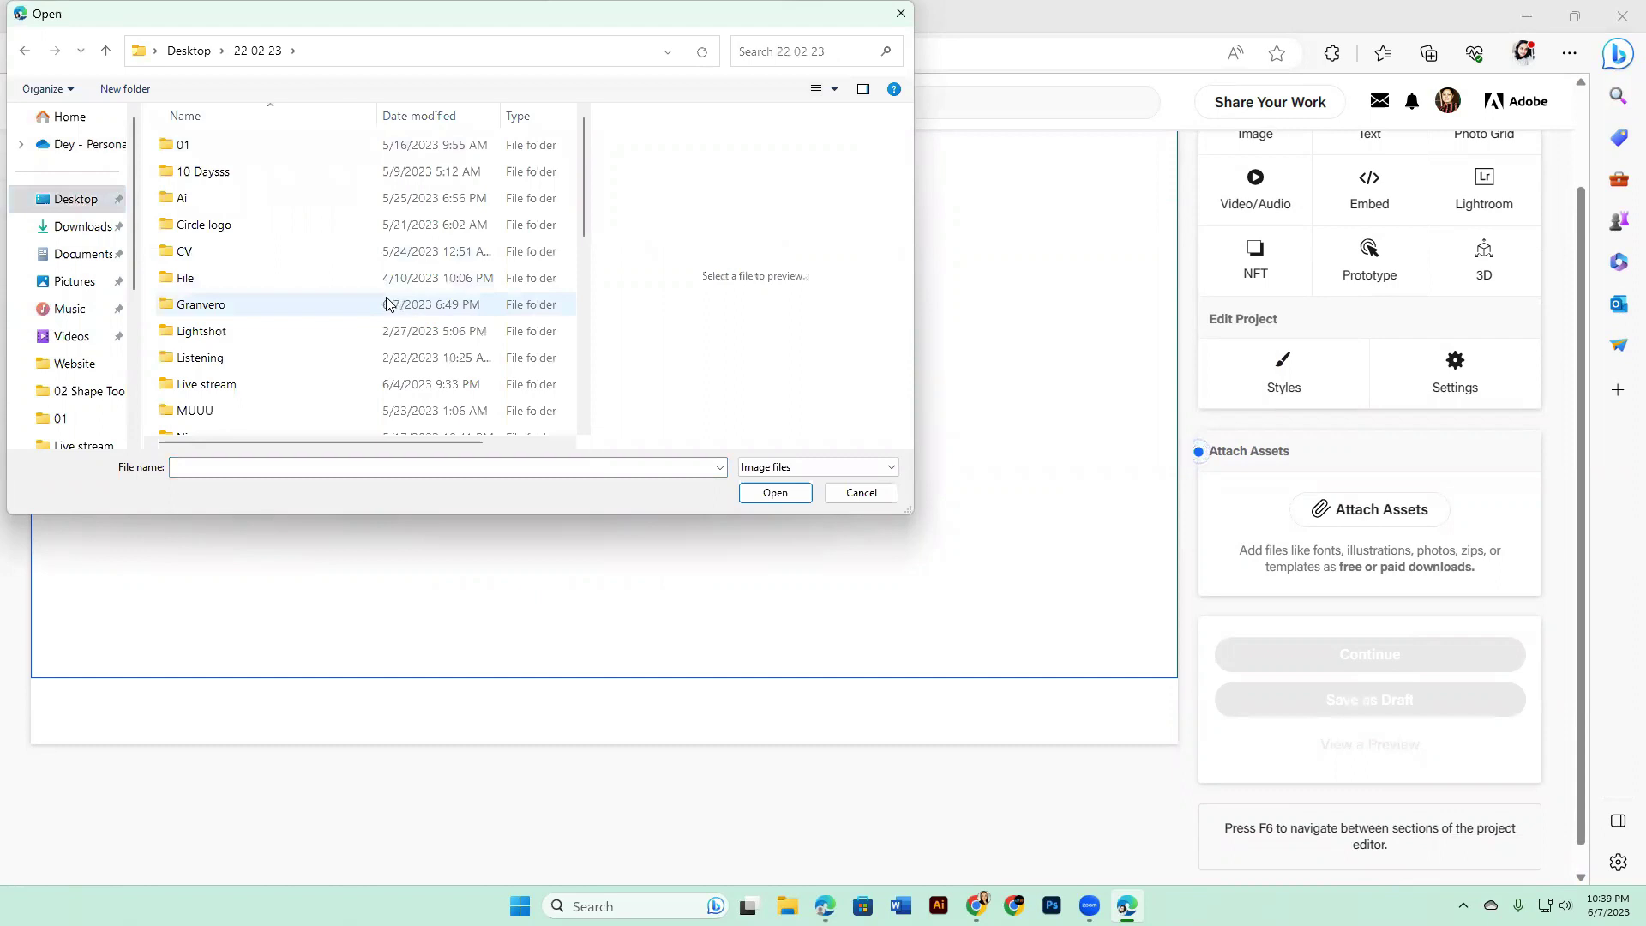
click(284, 310)
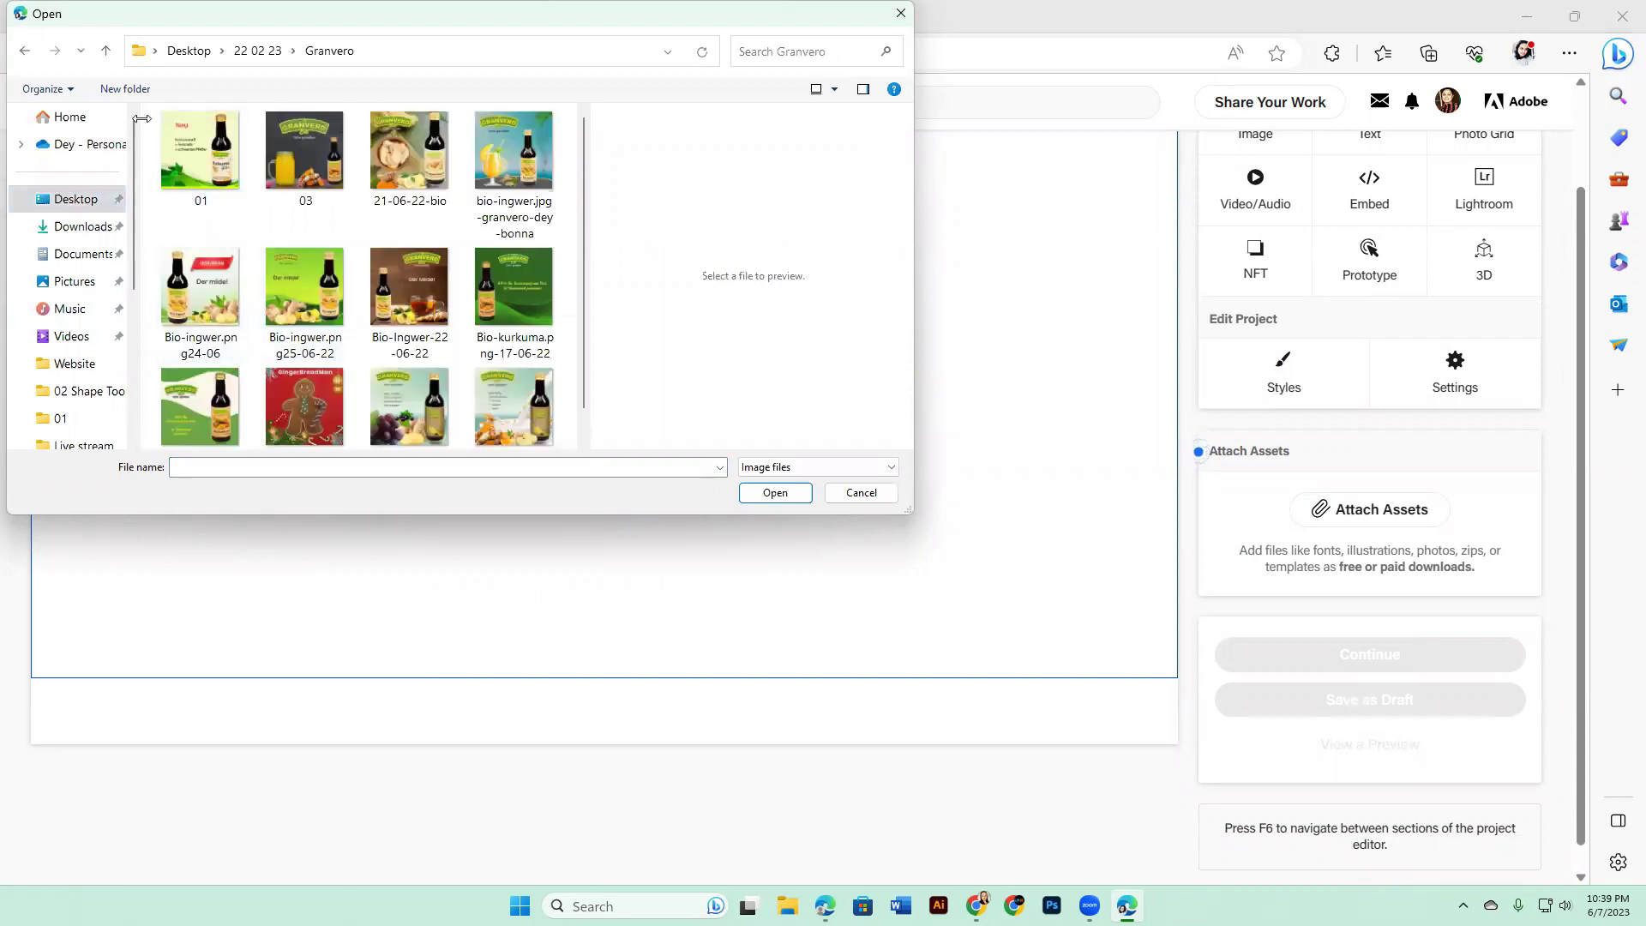
mouse_move(158, 120)
mouse_down()
mouse_move(504, 311)
mouse_move(545, 401)
mouse_up()
click(775, 492)
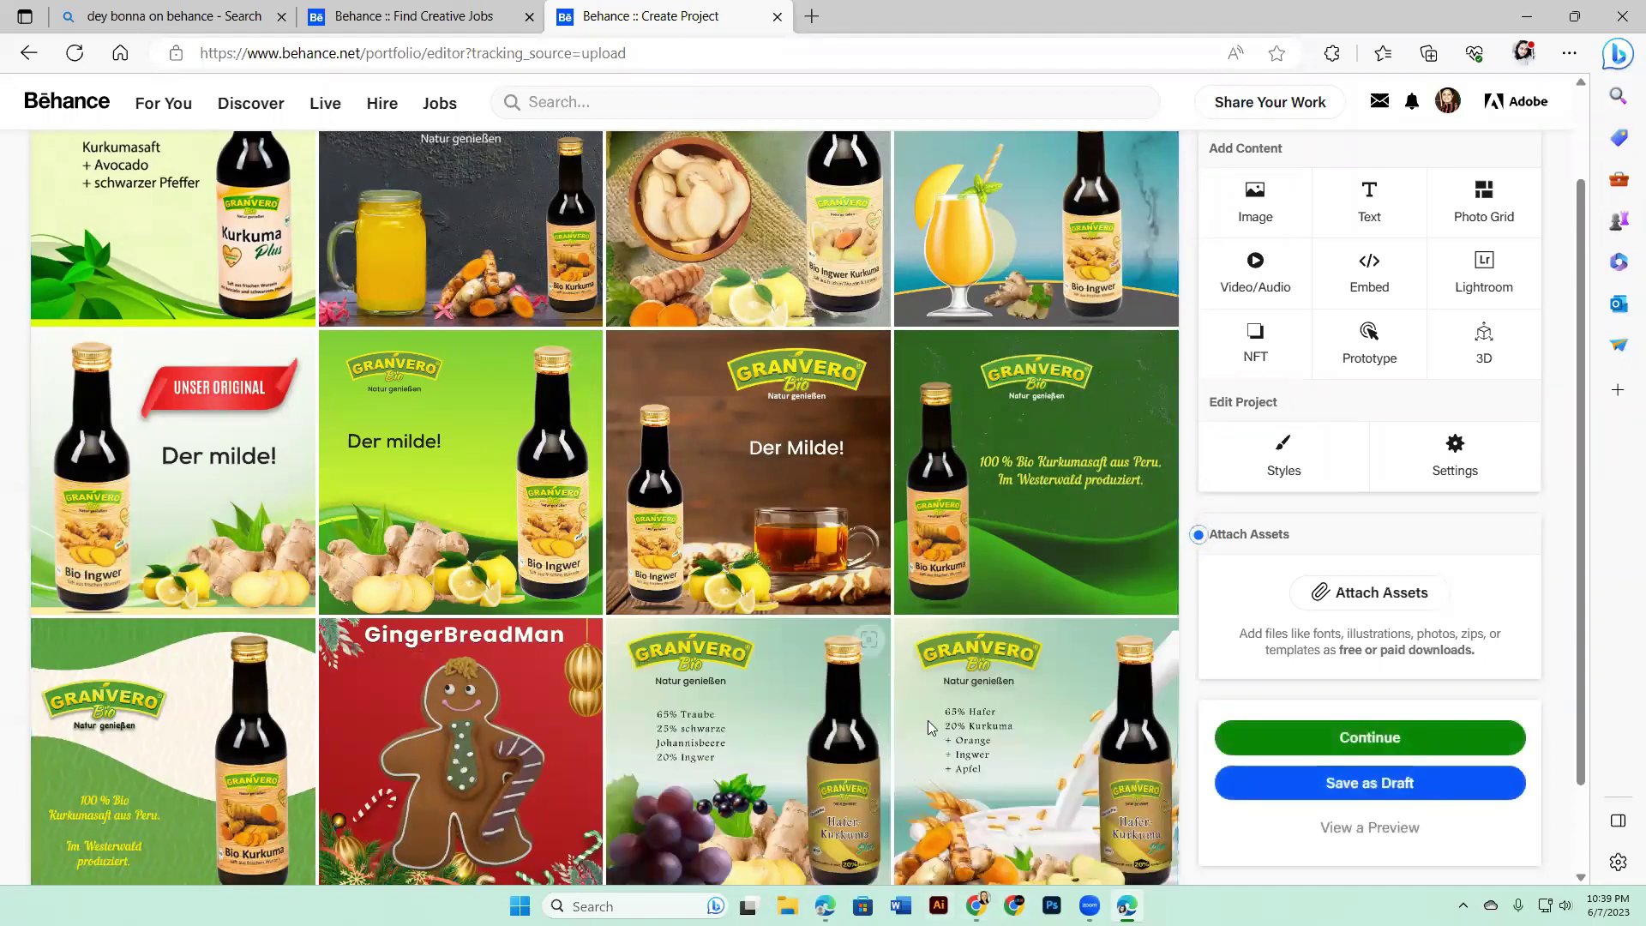
Delete the uploaded Granvero photo grid using its edit menu's Delete Grid option
scroll(717, 729, up, 2)
mouse_move(604, 514)
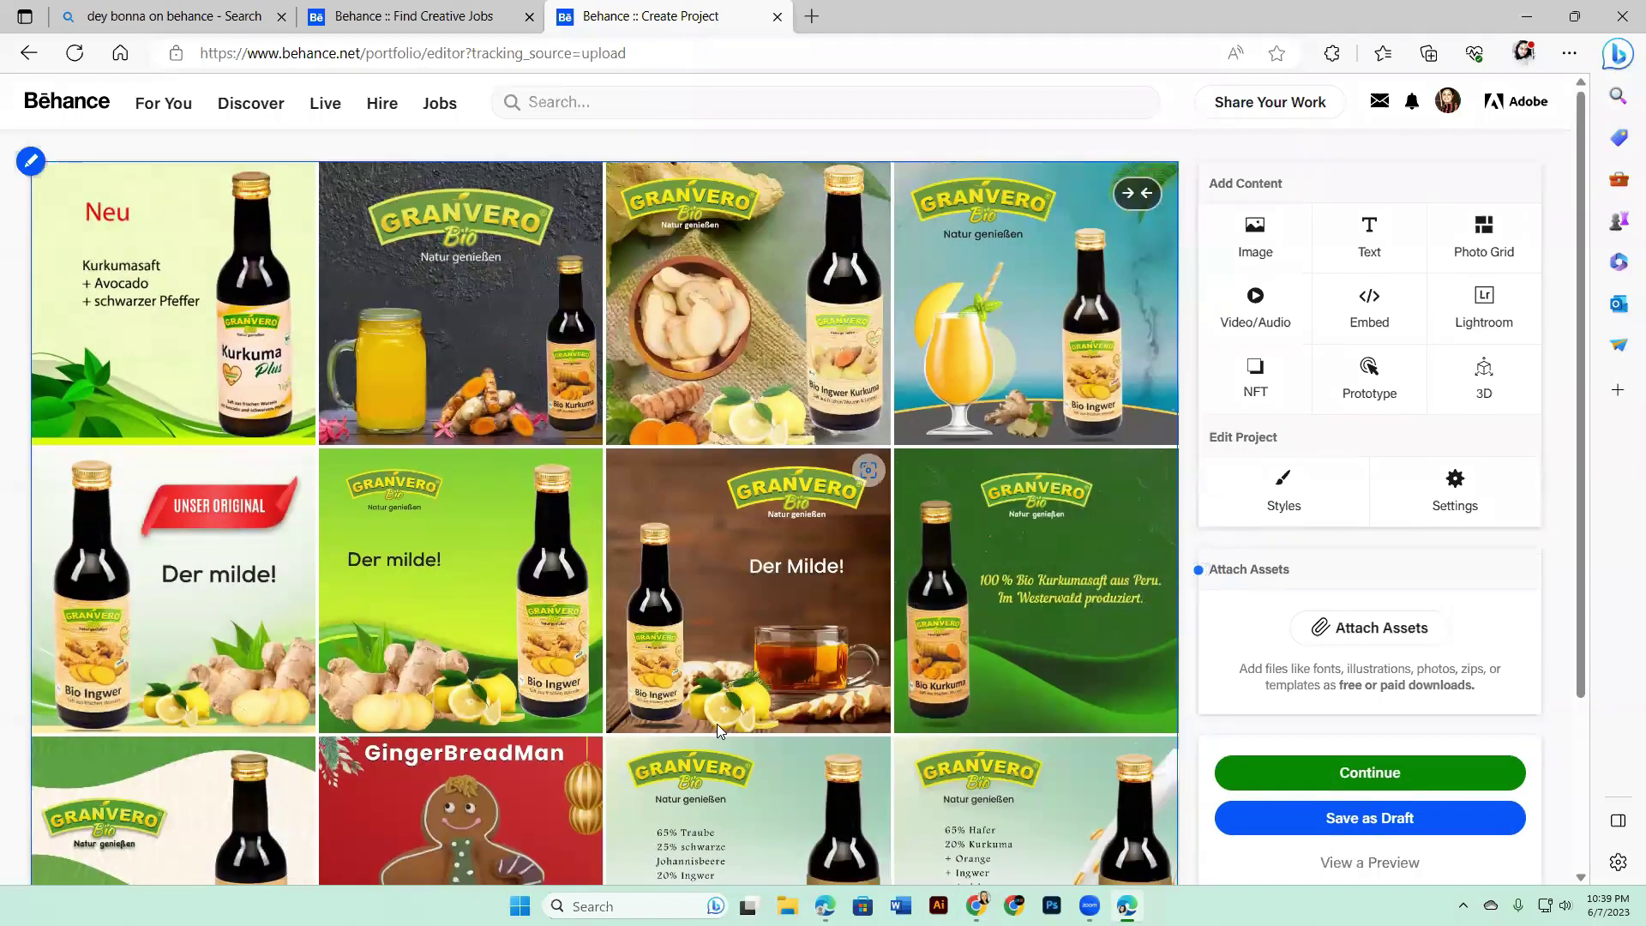
scroll(717, 724, down, 3)
scroll(894, 687, up, 3)
right_click(183, 230)
click(144, 240)
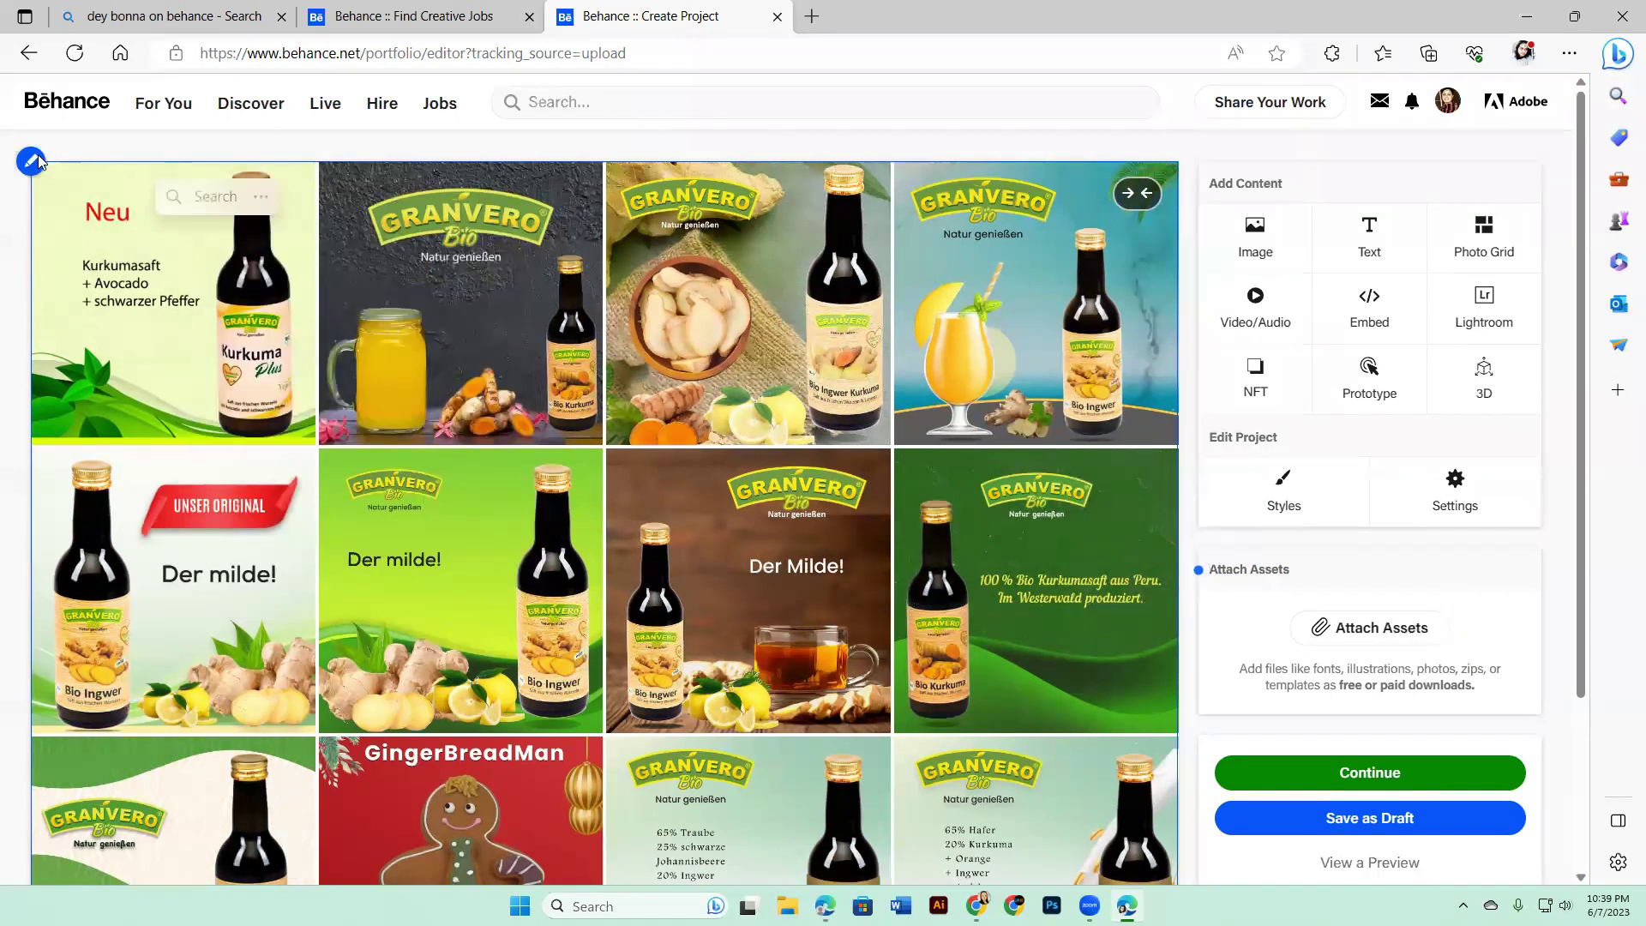
click(30, 161)
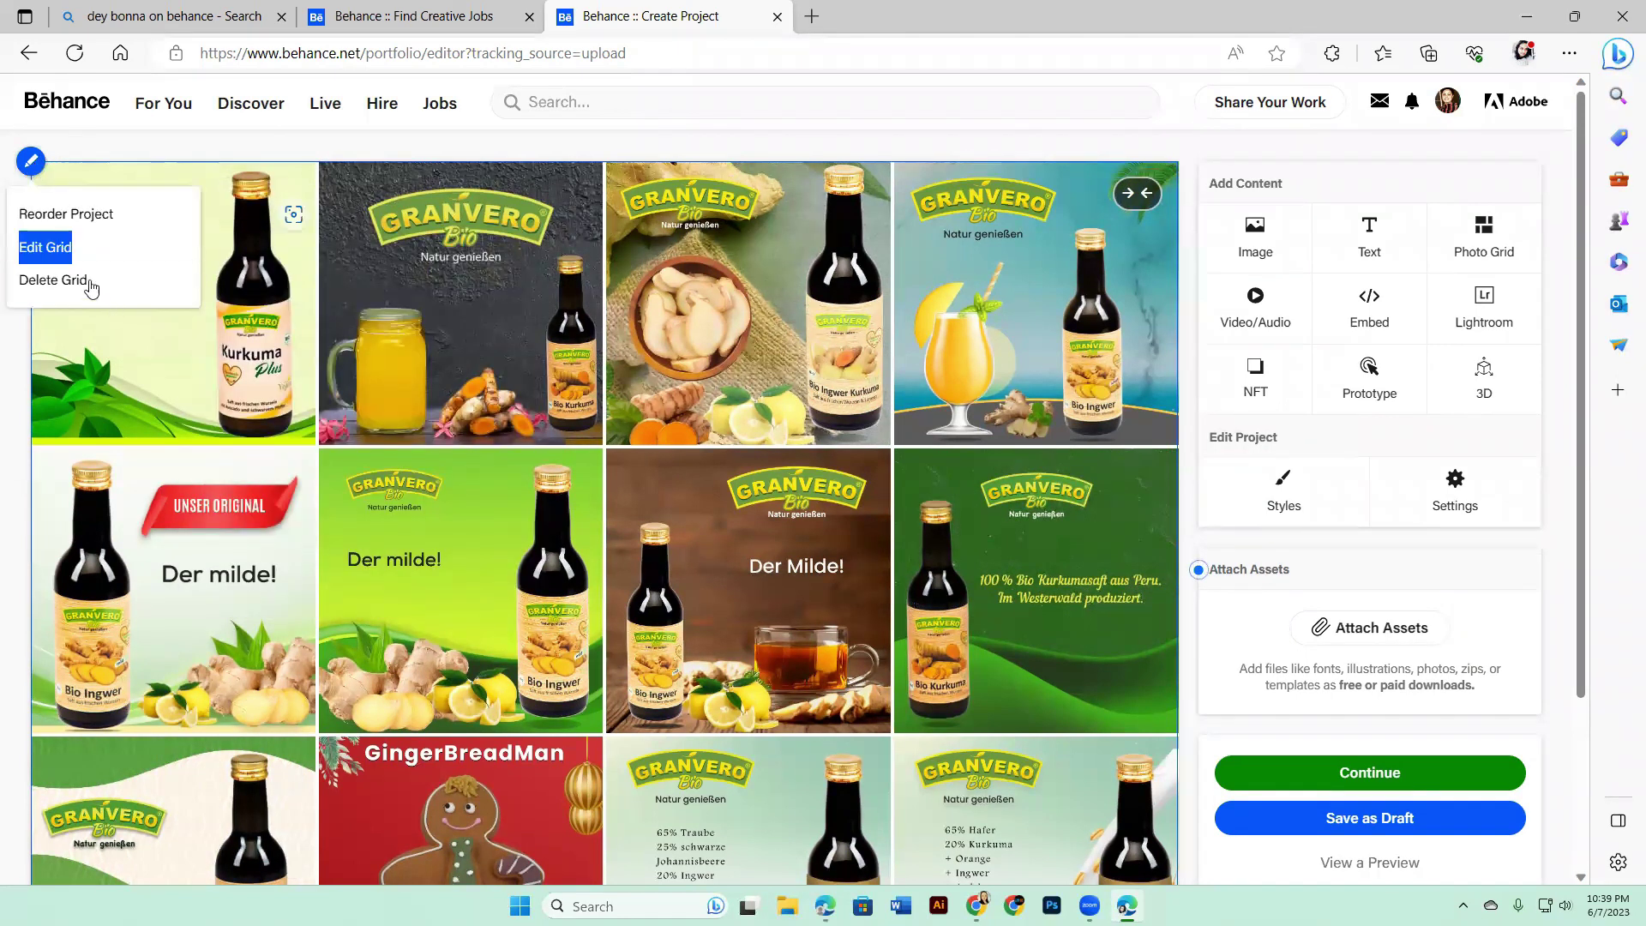
click(77, 279)
Upload Granvero file 01, the Kurkuma Plus image, as a standalone image and show its edit options
click(121, 383)
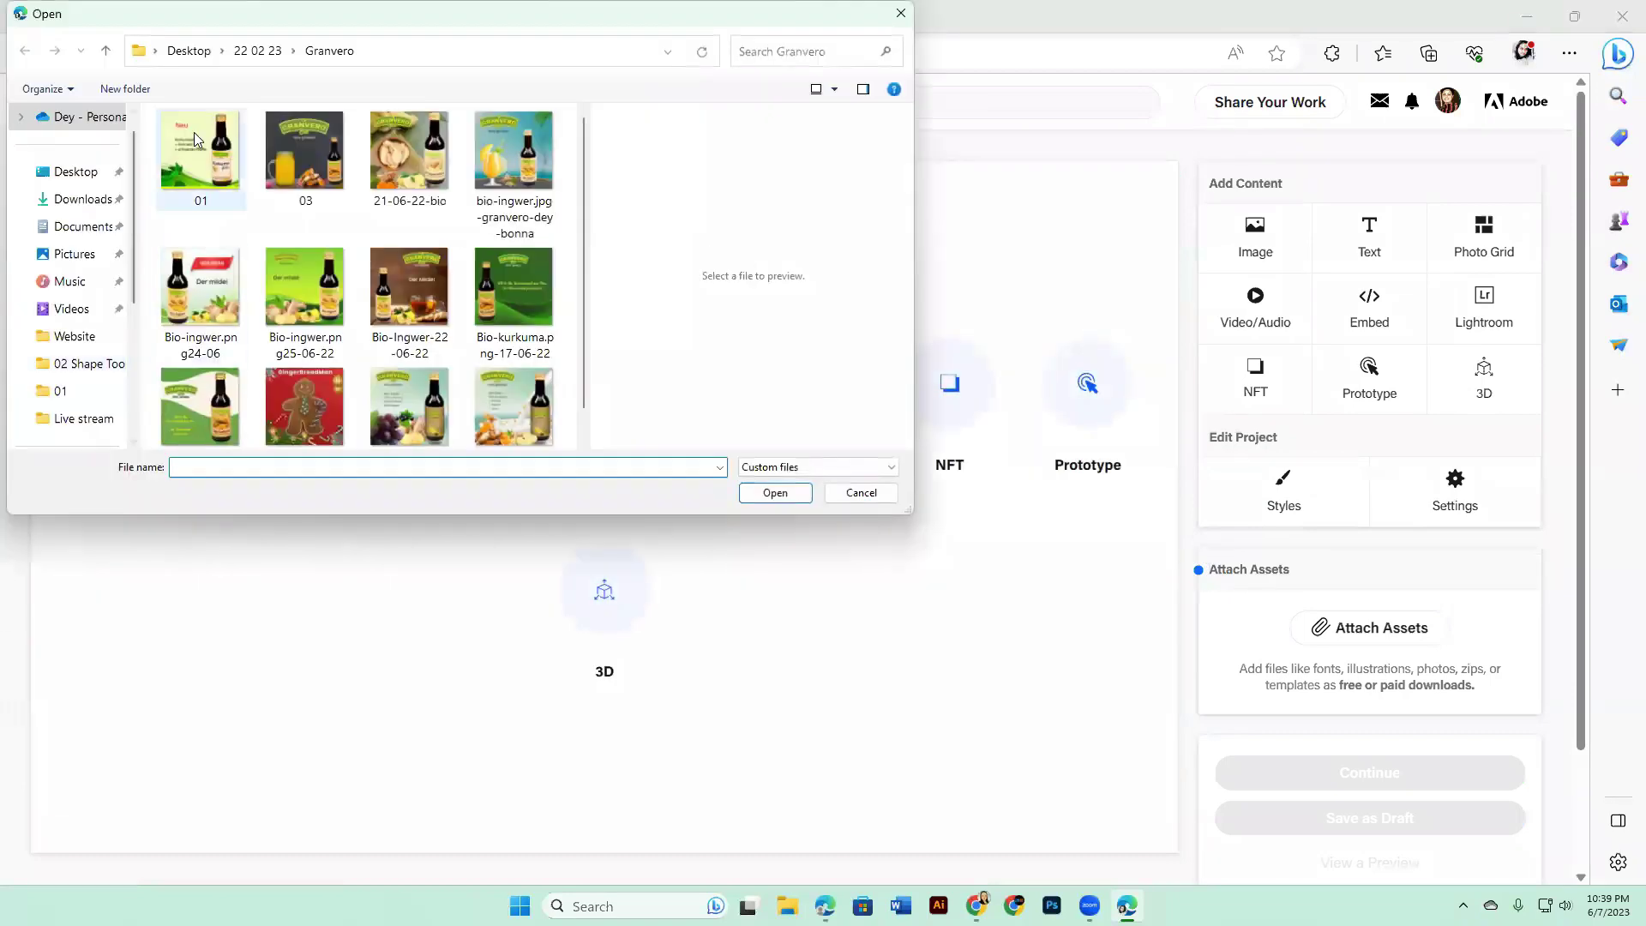
double_click(197, 145)
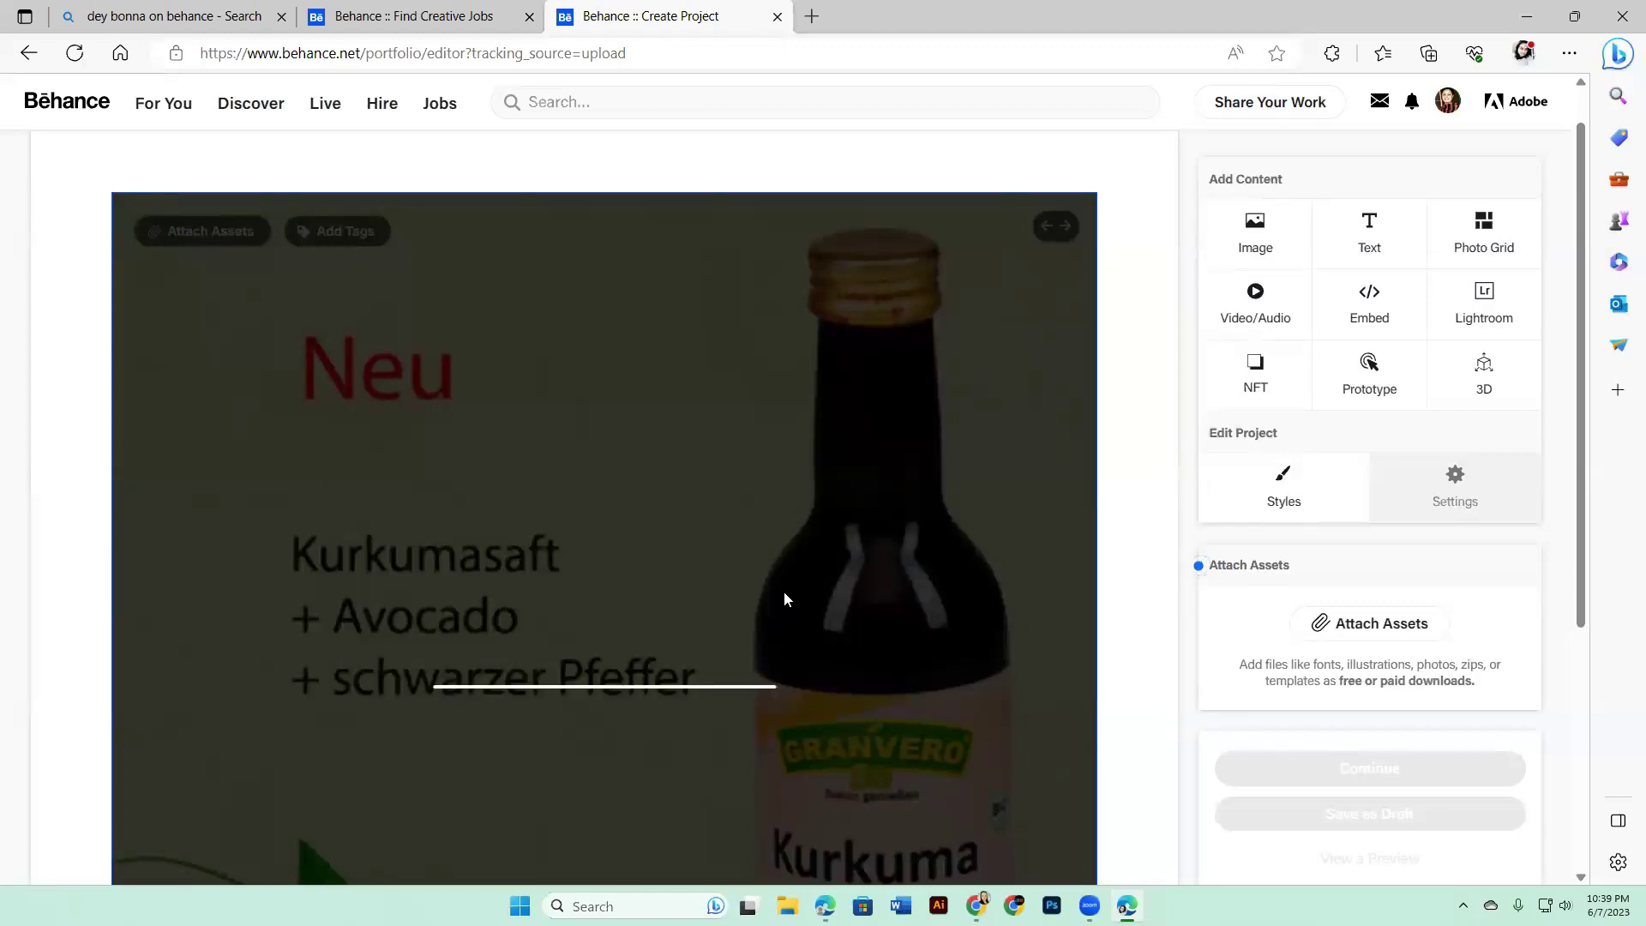
scroll(787, 591, down, 5)
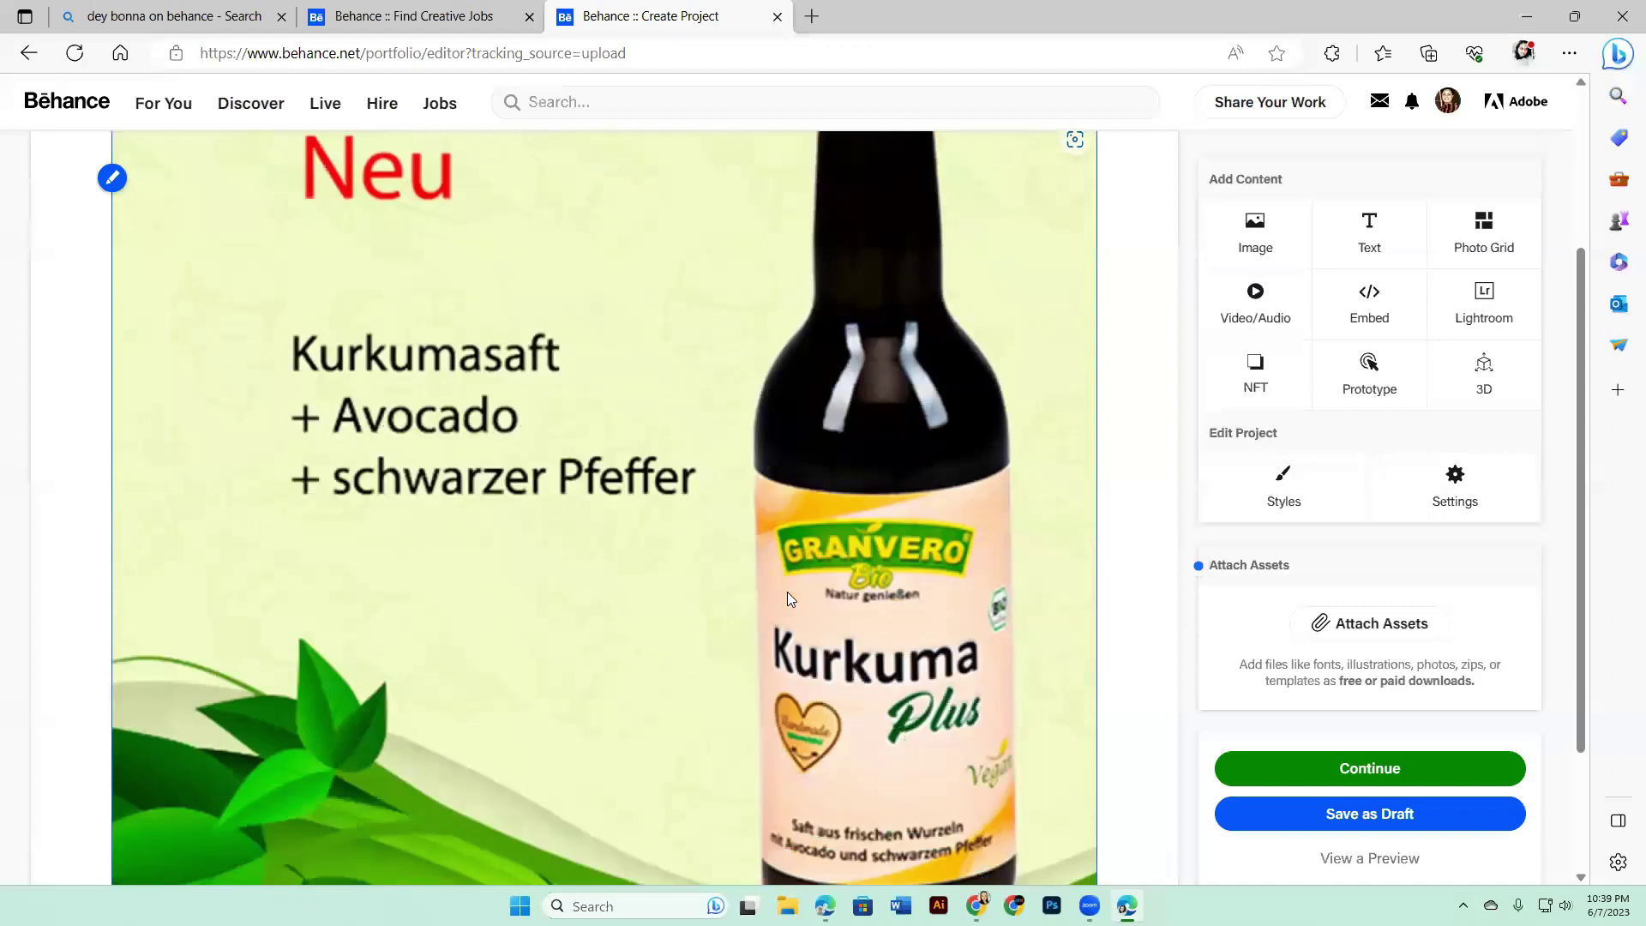
click(111, 177)
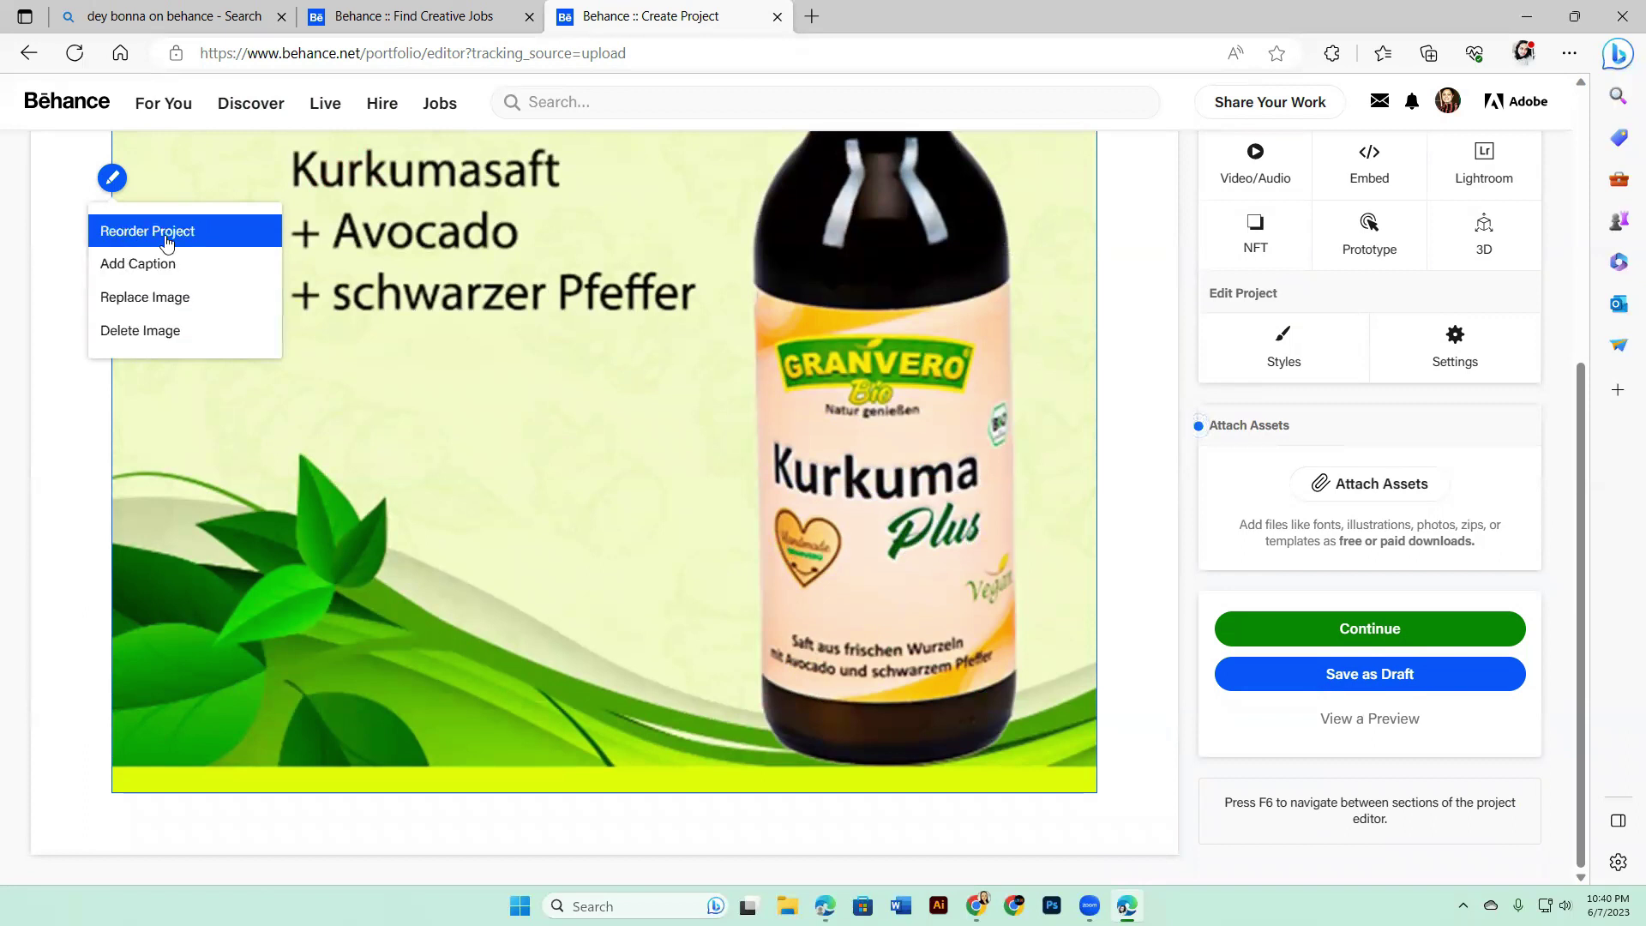
scroll(335, 386, up, 5)
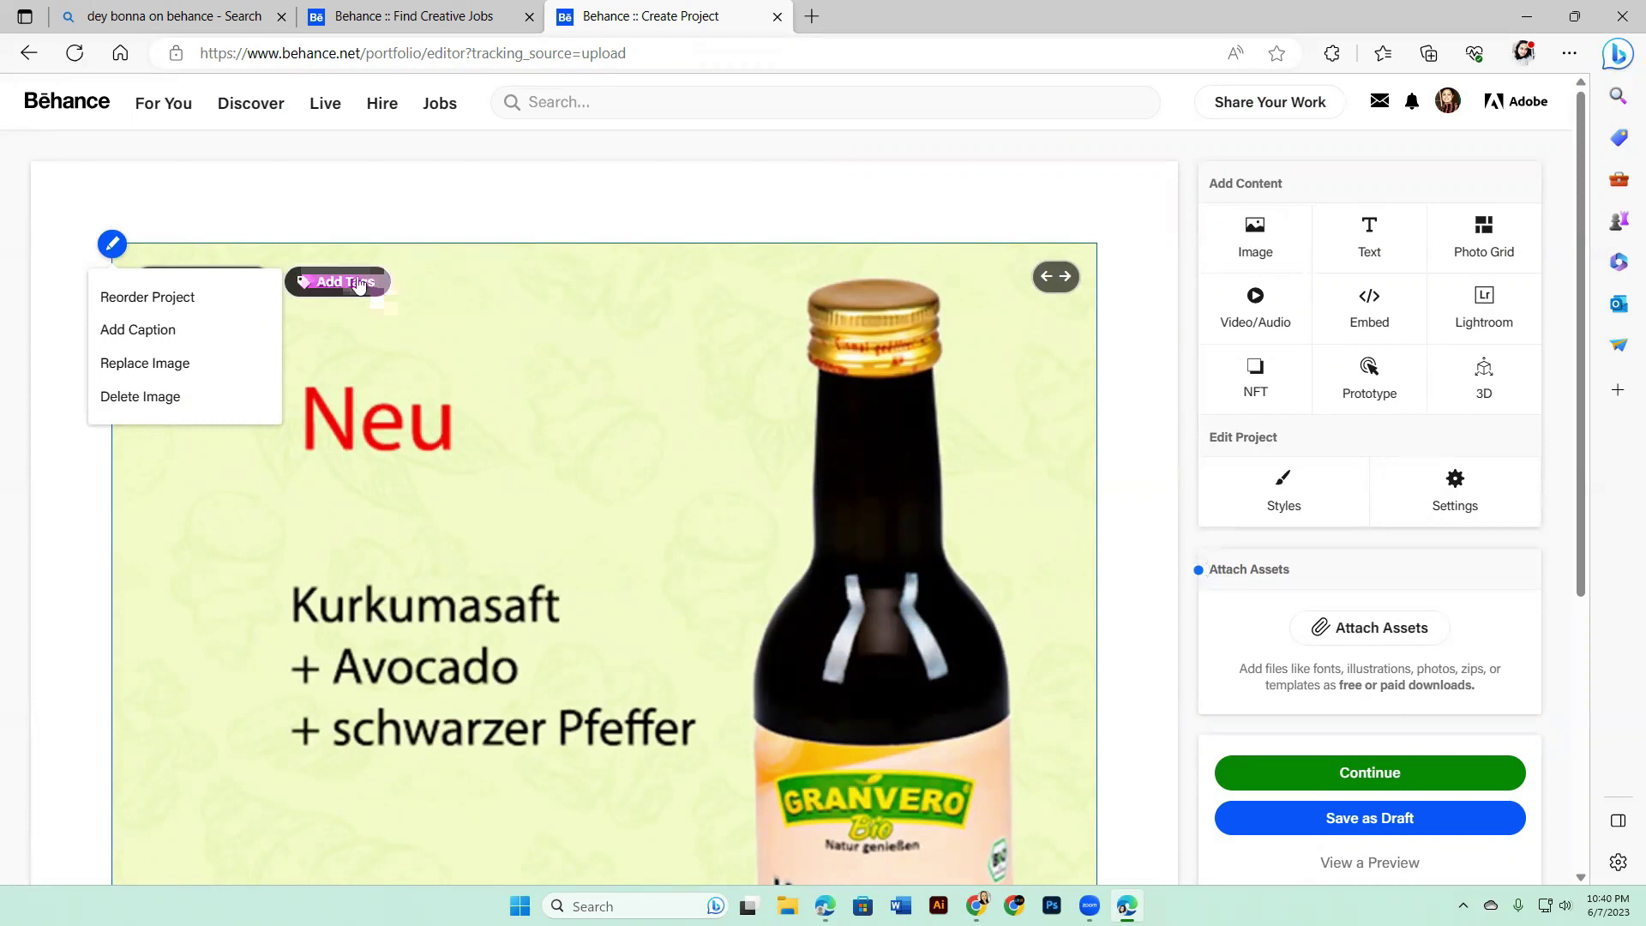
Tag the Kurkuma Plus image with 'social media post design'
click(358, 283)
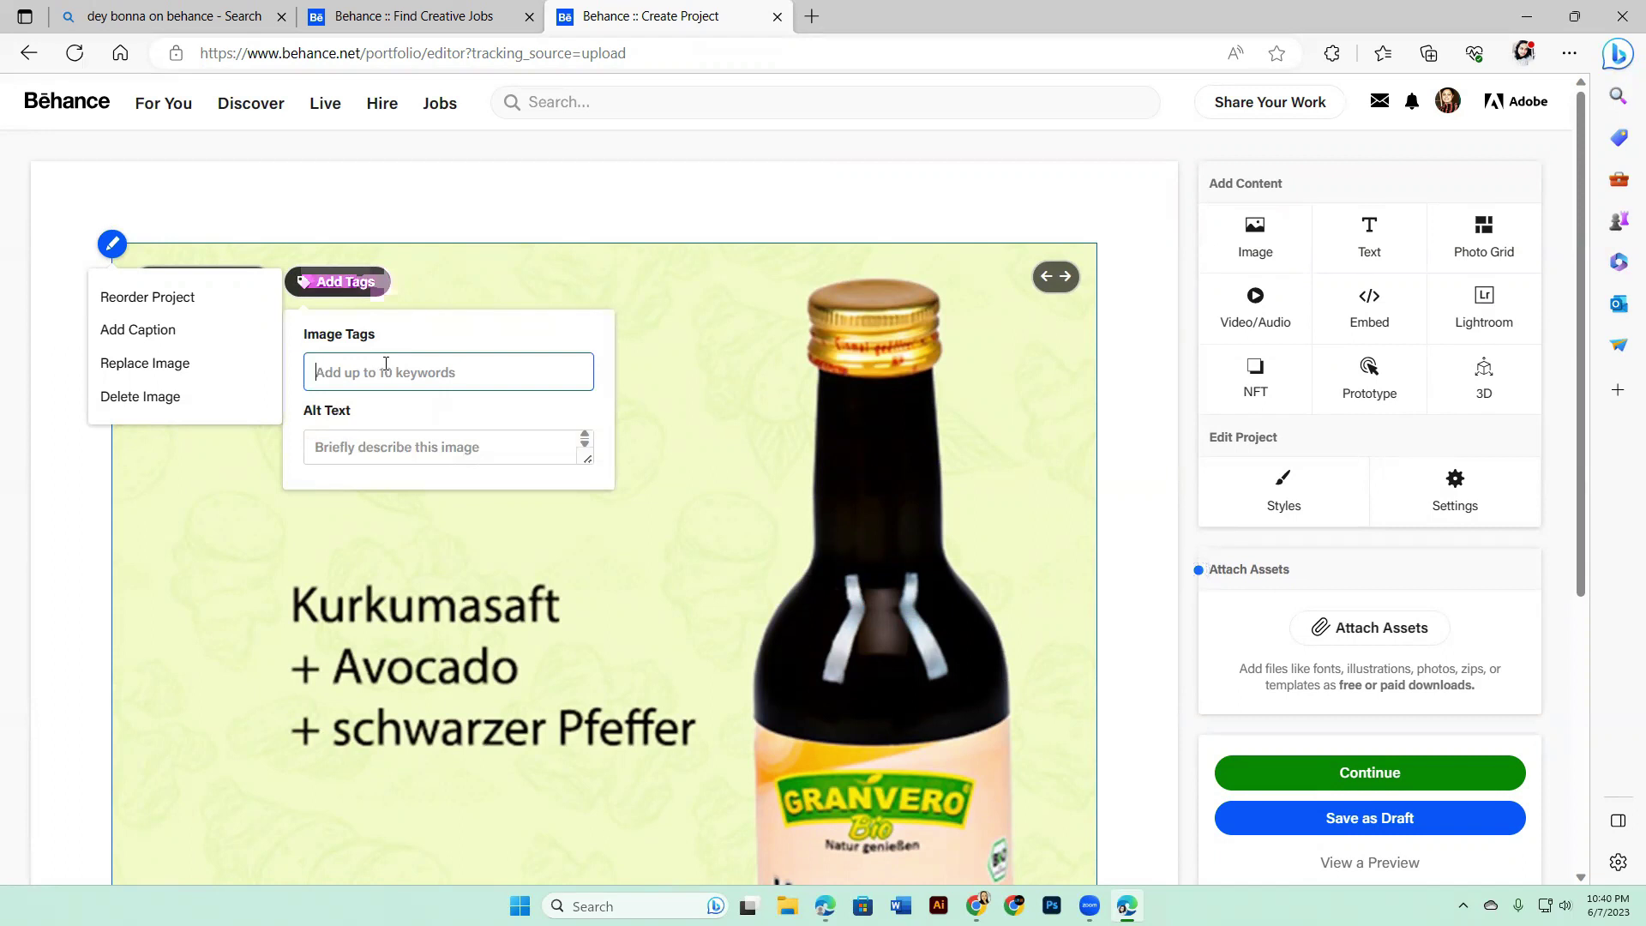
text(social m)
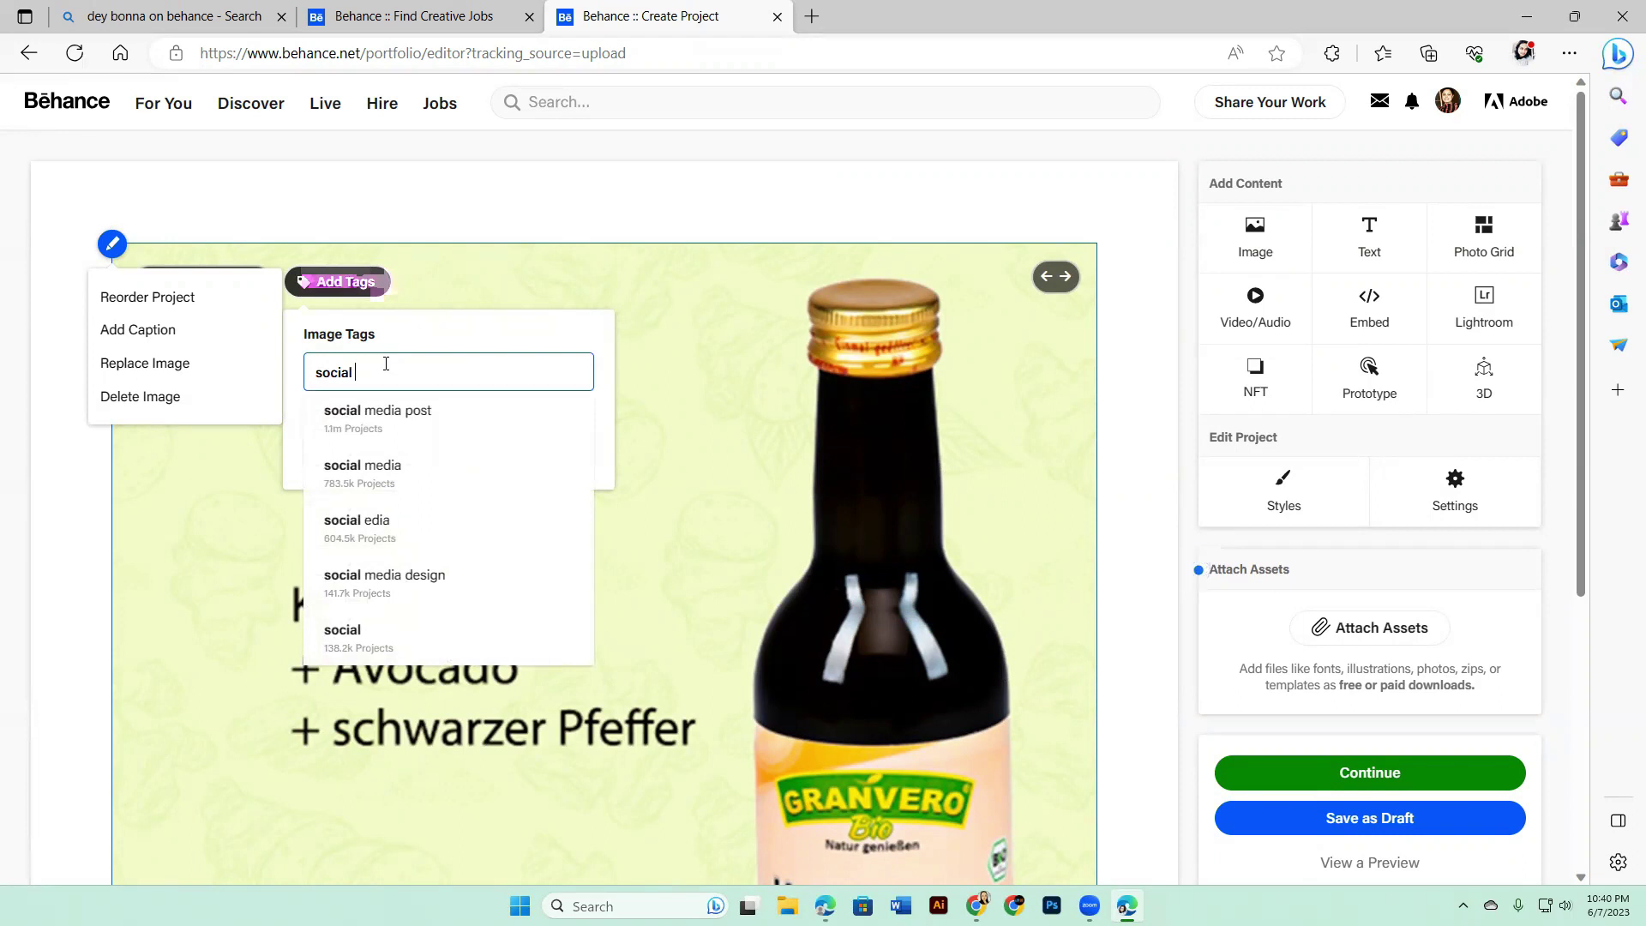
text(edia post d)
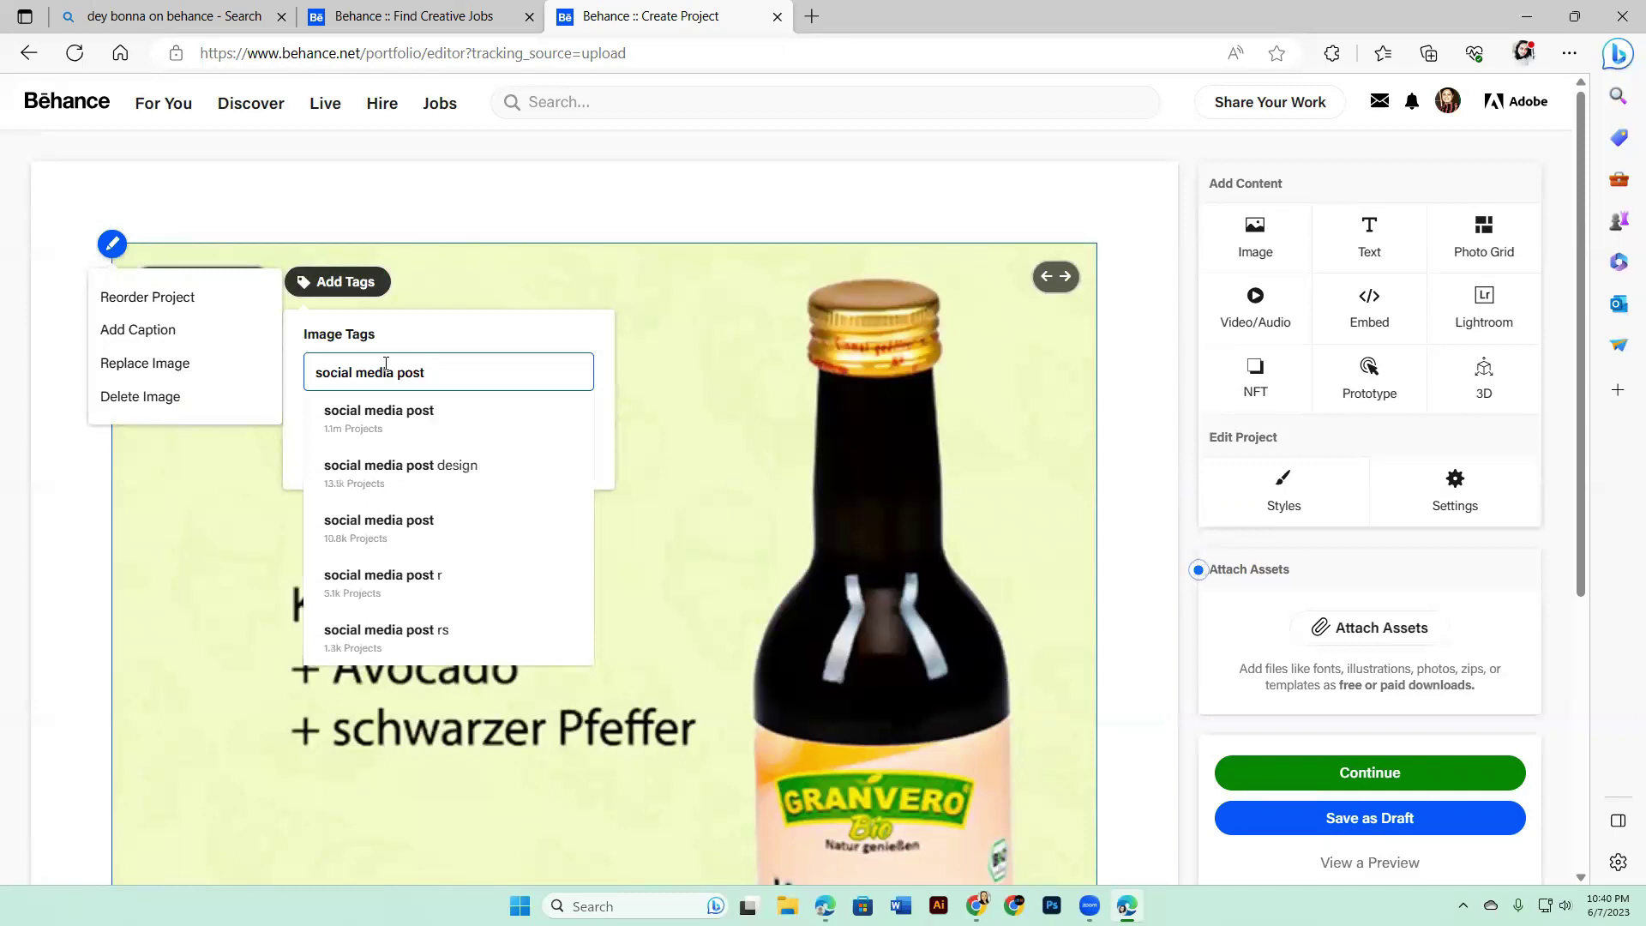
text(esi)
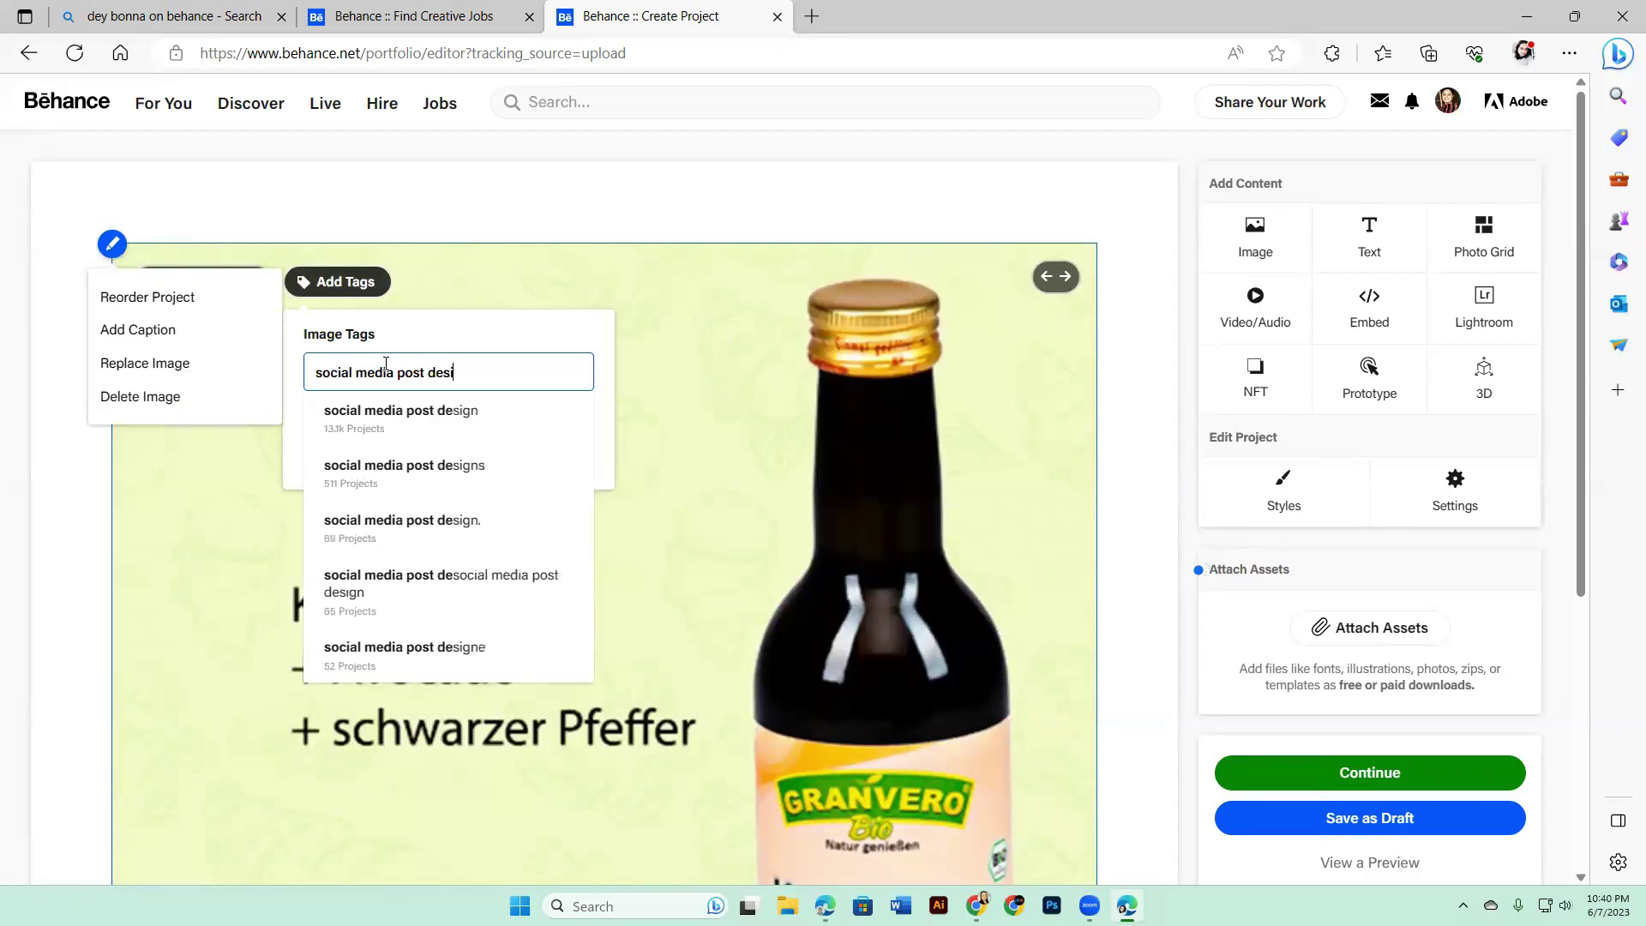
click(423, 424)
Enlarge the image's Alt Text box by dragging it taller
click(467, 480)
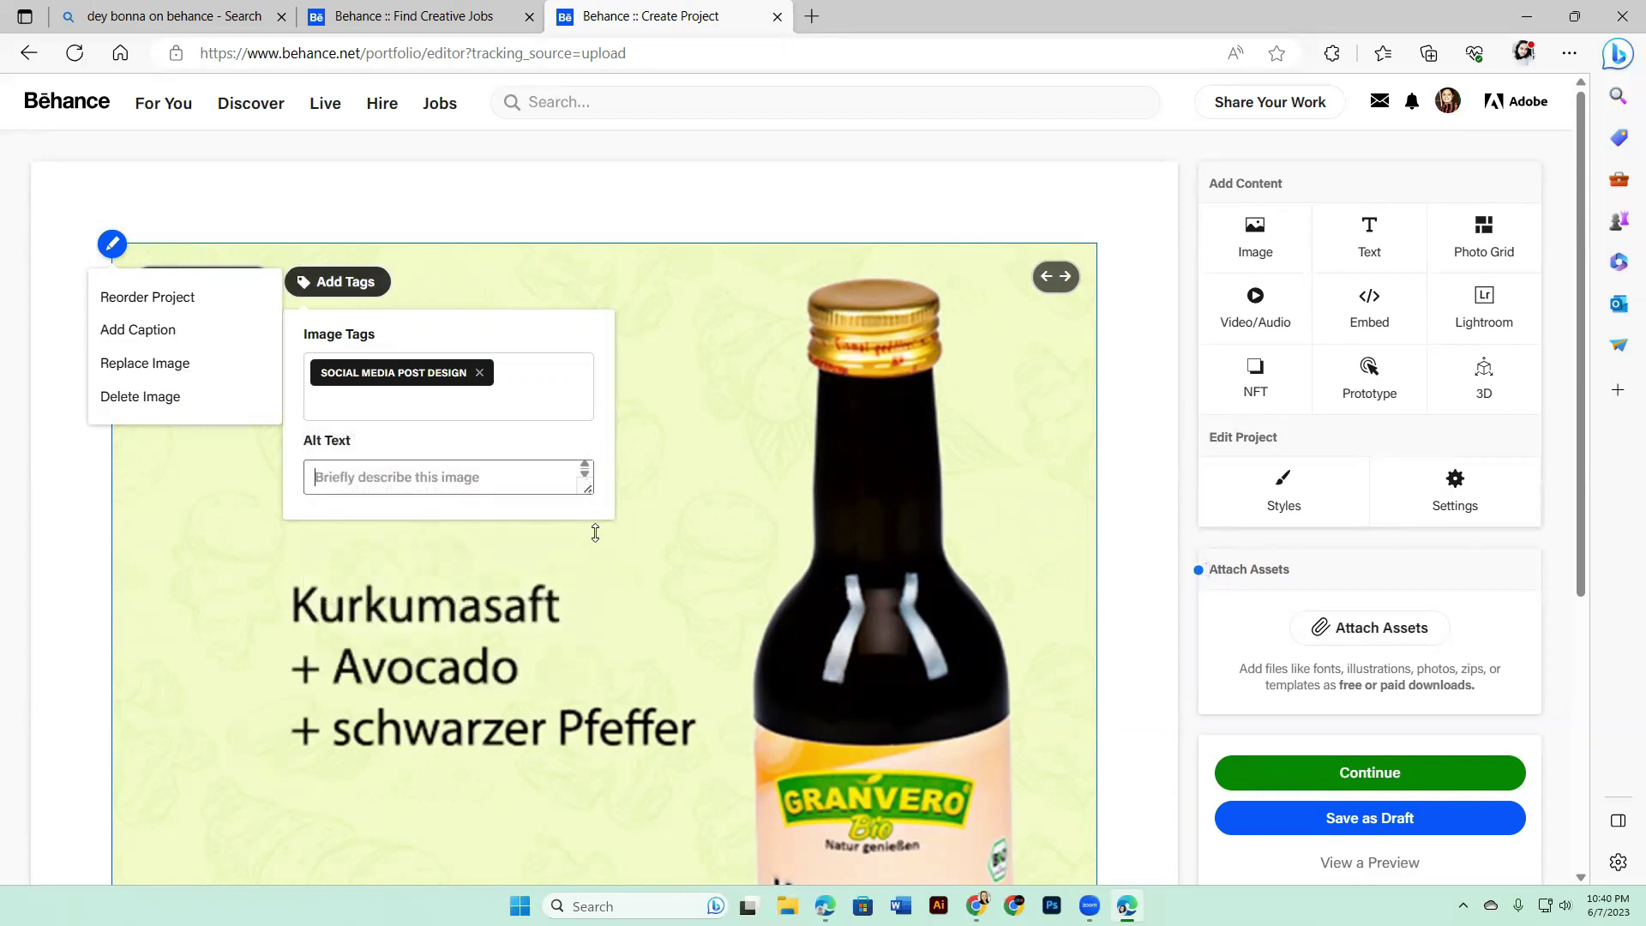
drag(587, 485, 590, 575)
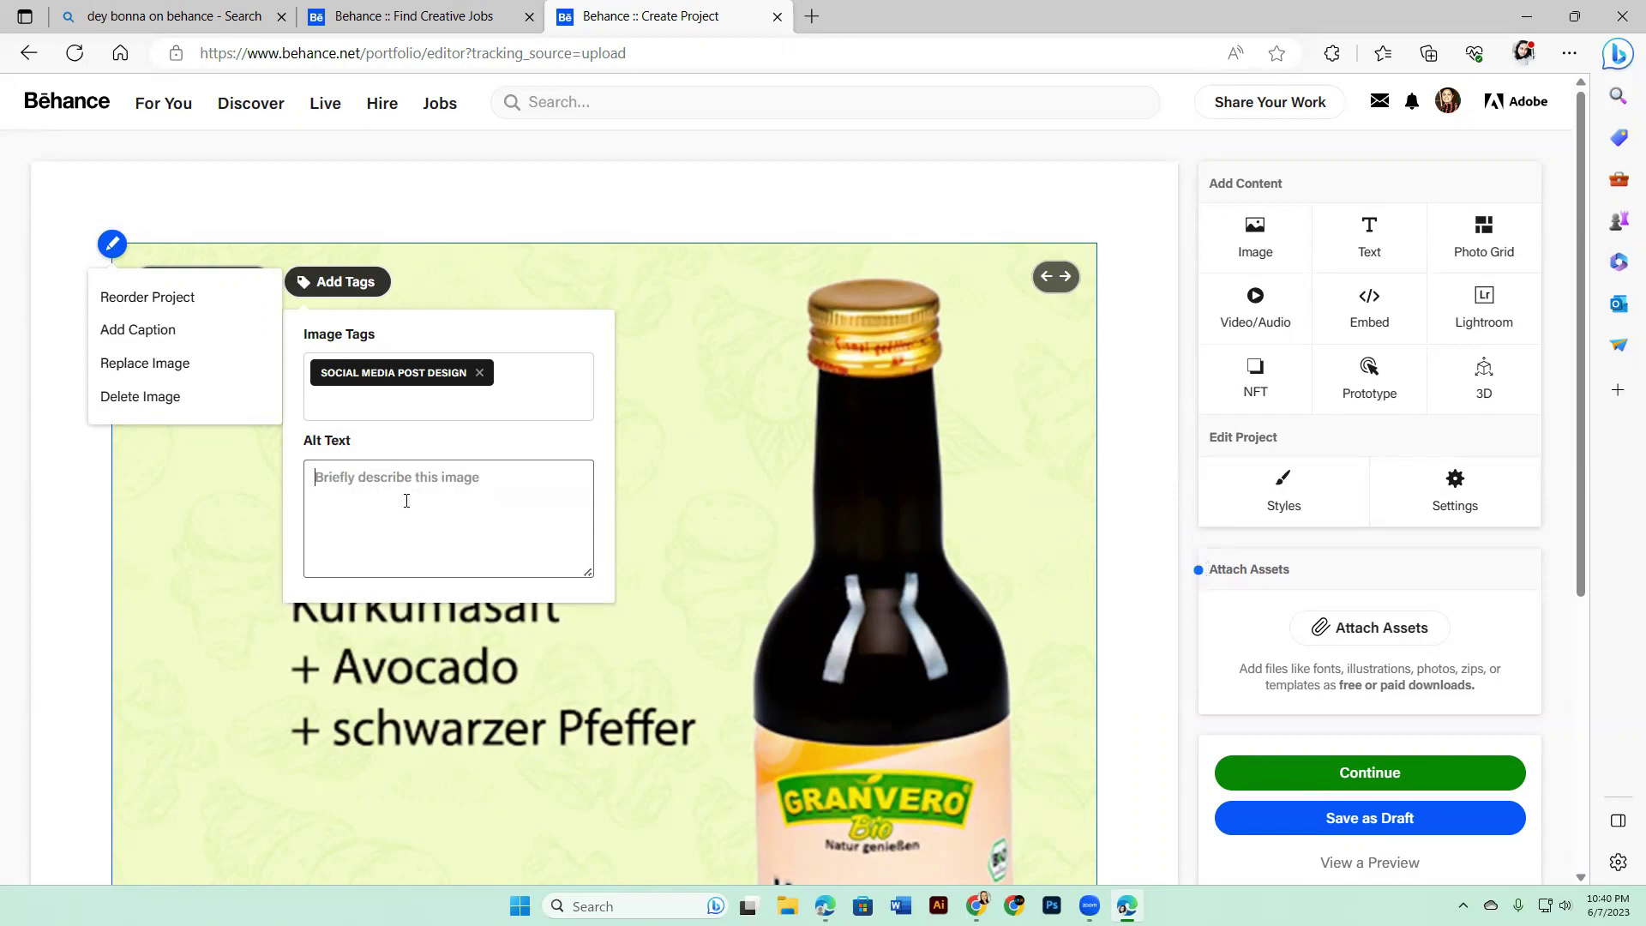
mouse_move(908, 420)
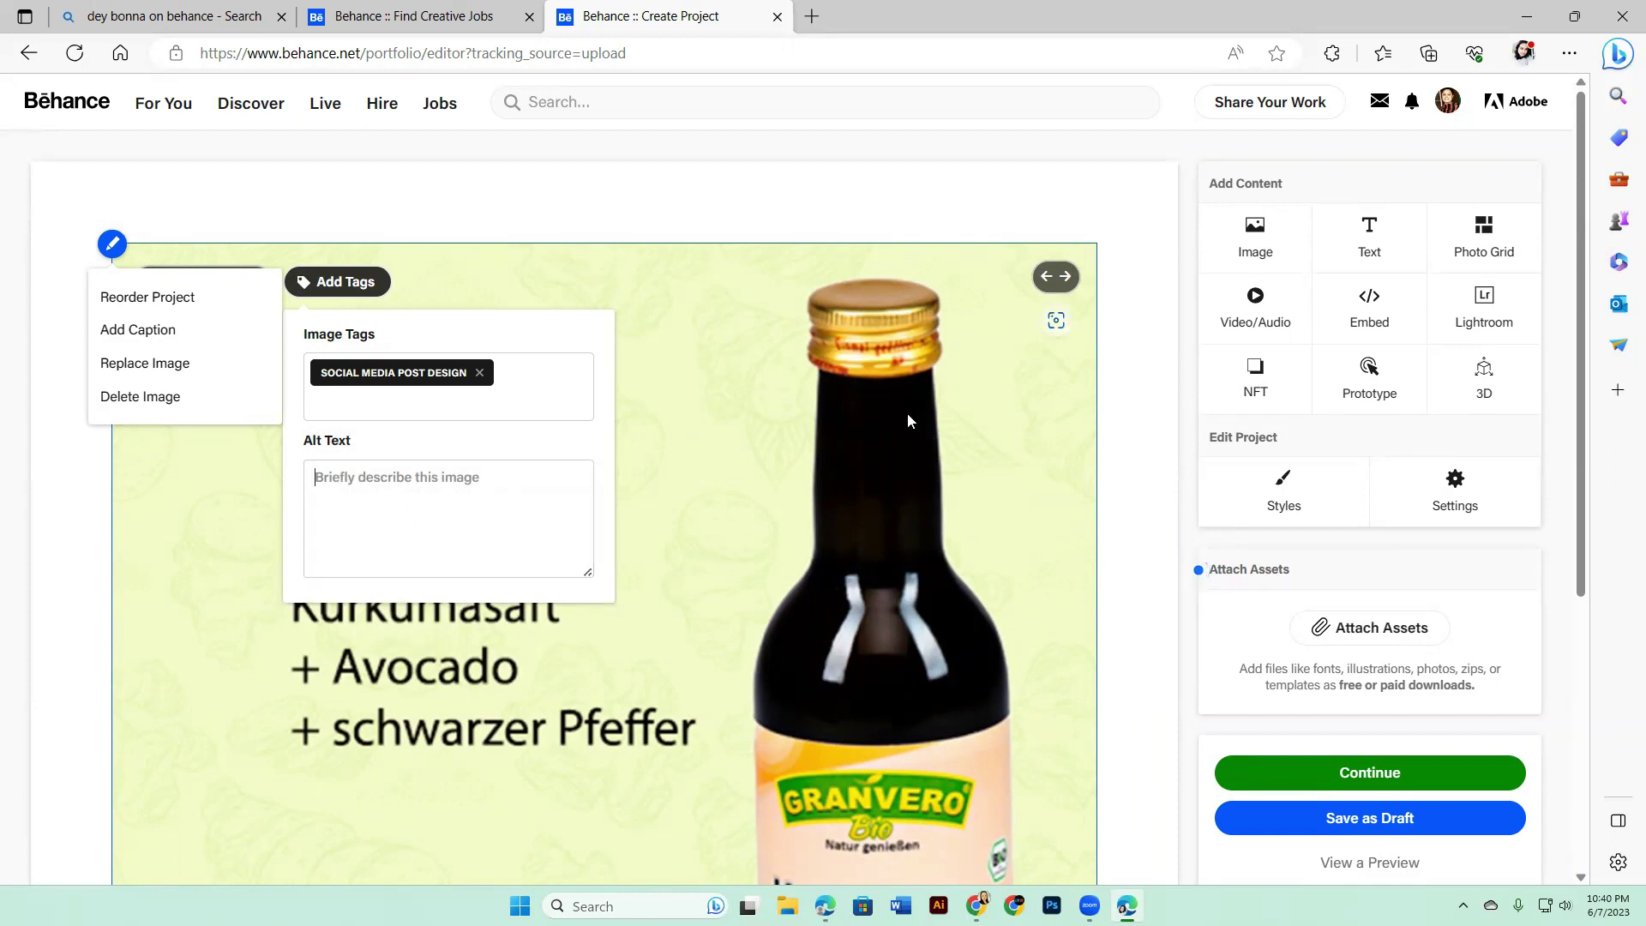
scroll(941, 638, down, 4)
scroll(940, 638, down, 1)
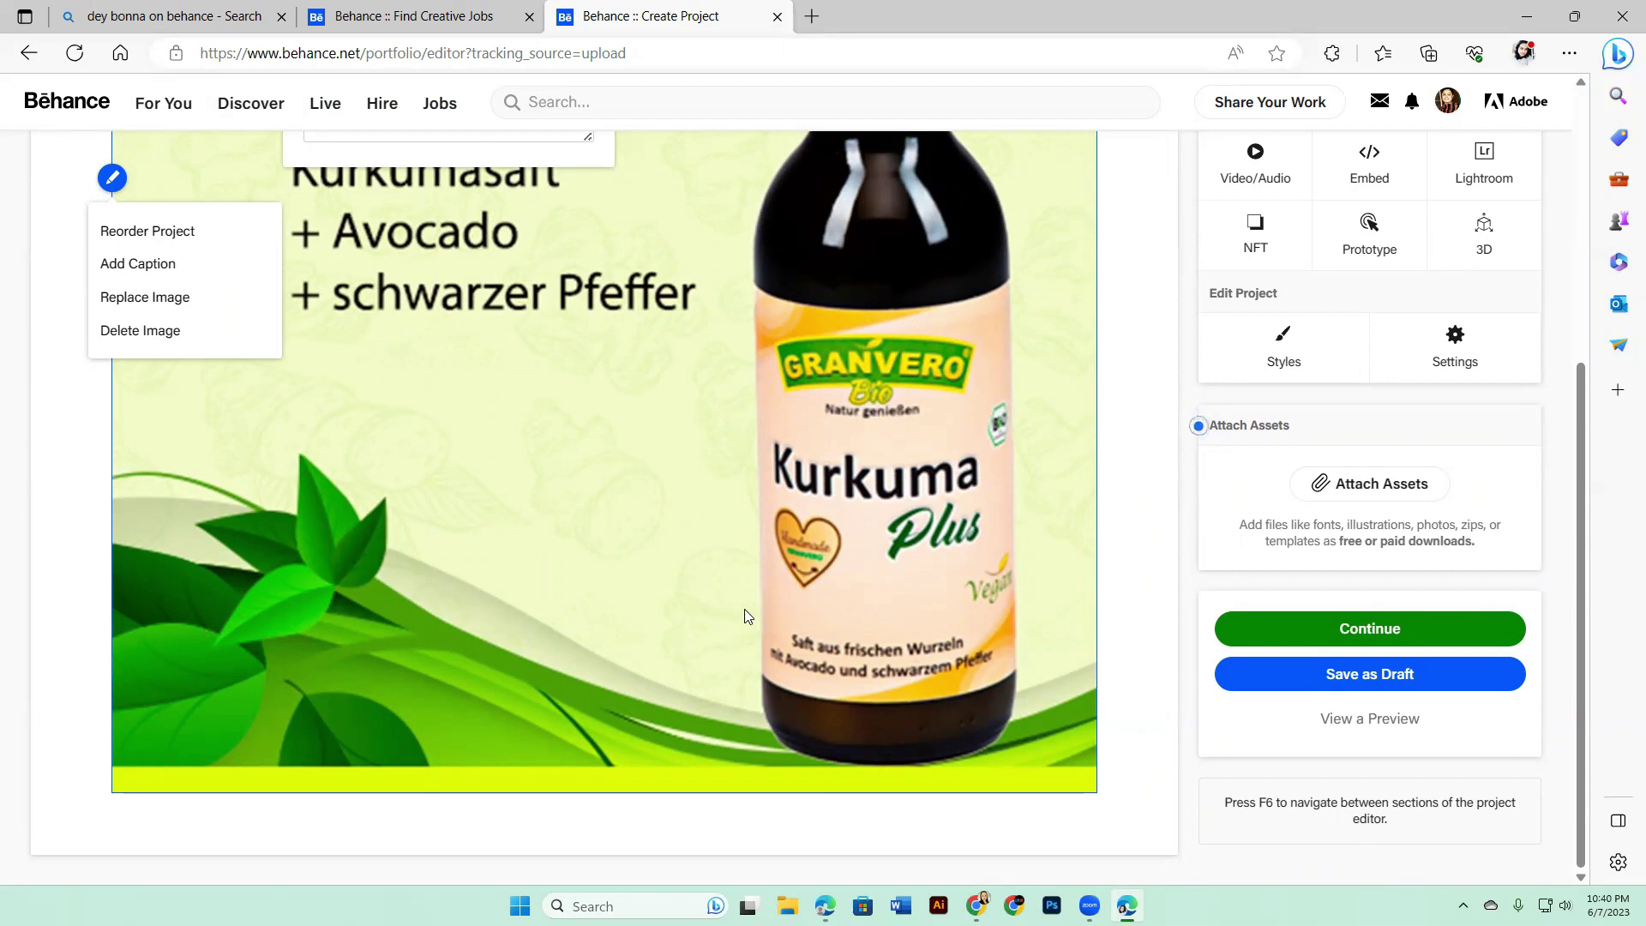
scroll(746, 610, up, 5)
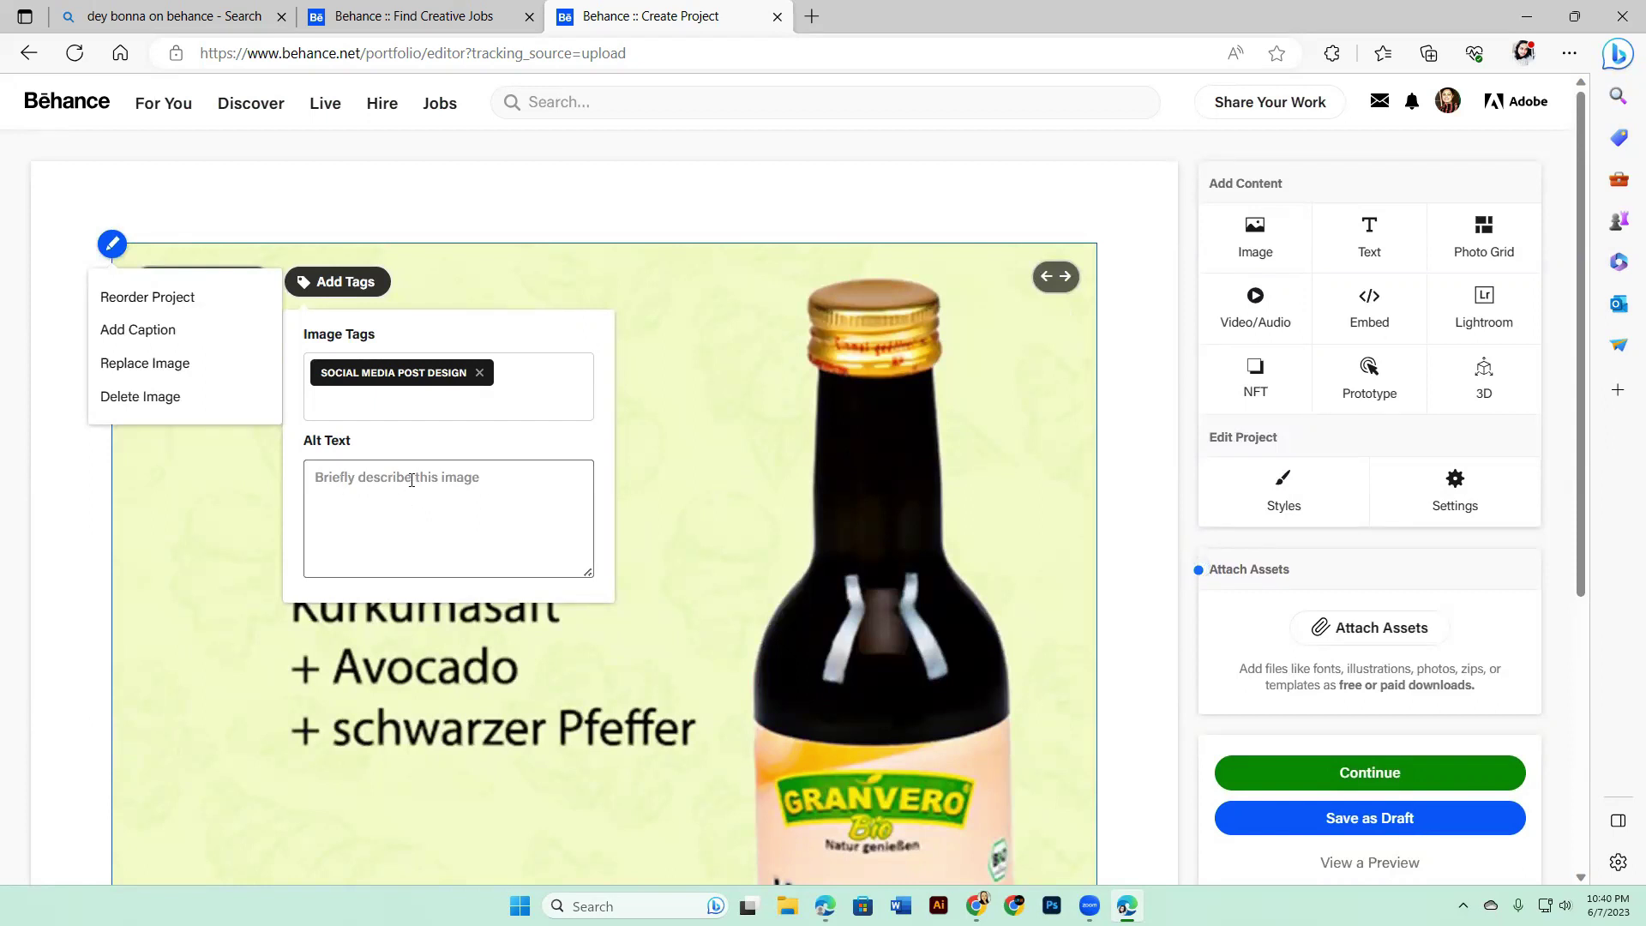
mouse_move(952, 405)
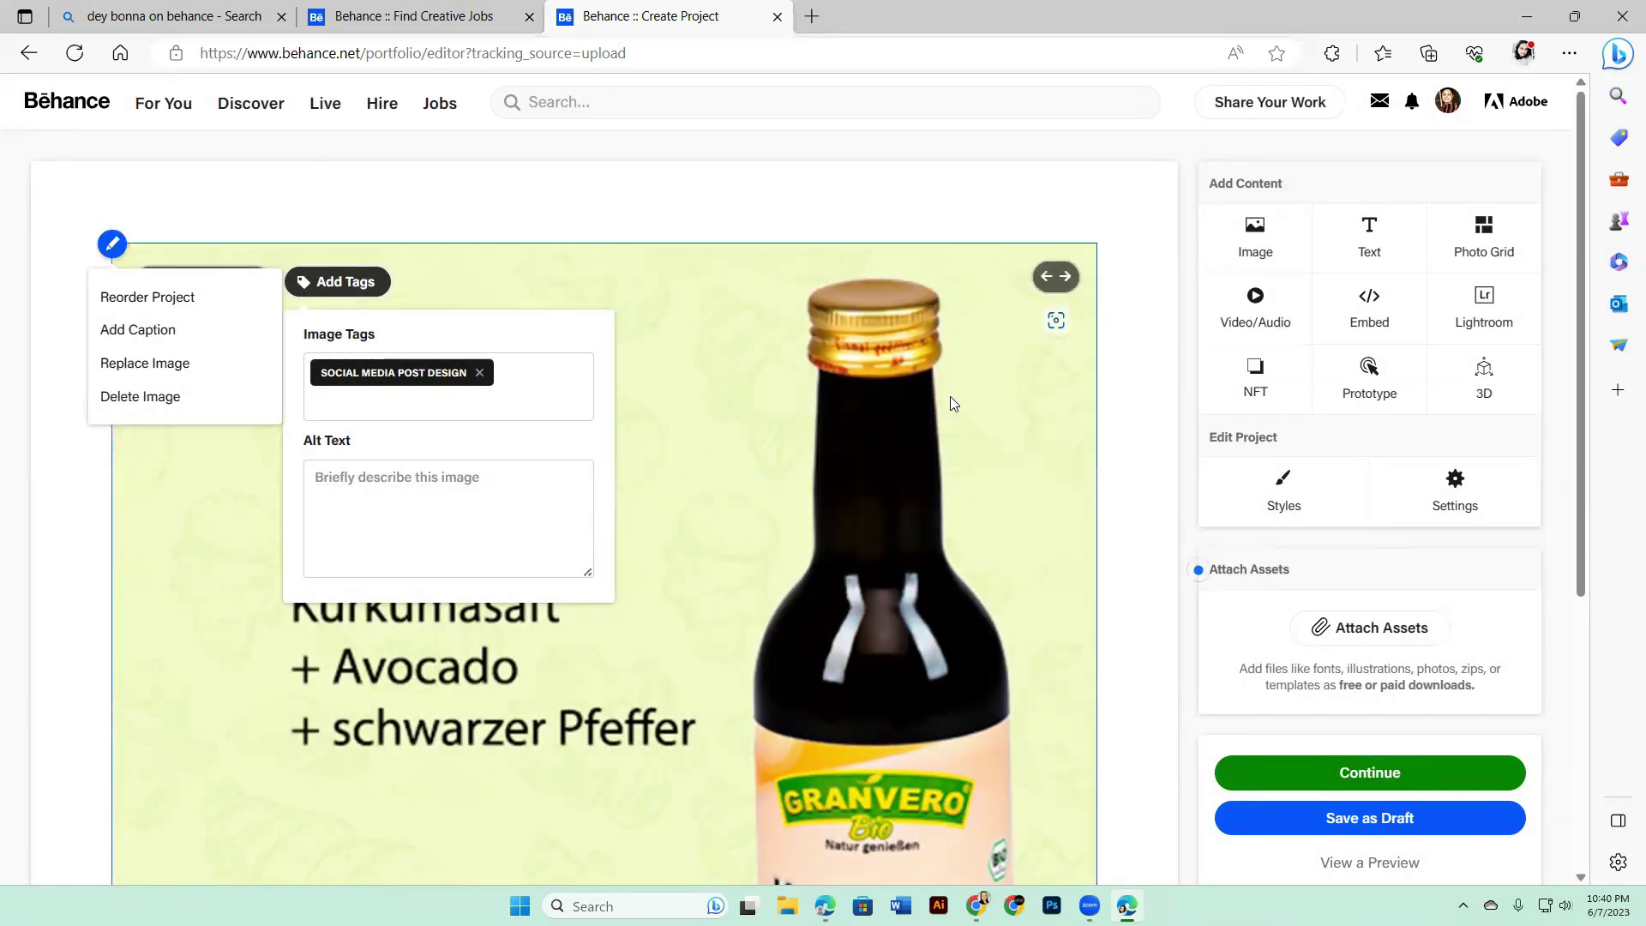
Load ChatGPT from the GPT bookmark in Chrome and send 'hi' in a fresh chat
key(alt+Tab)
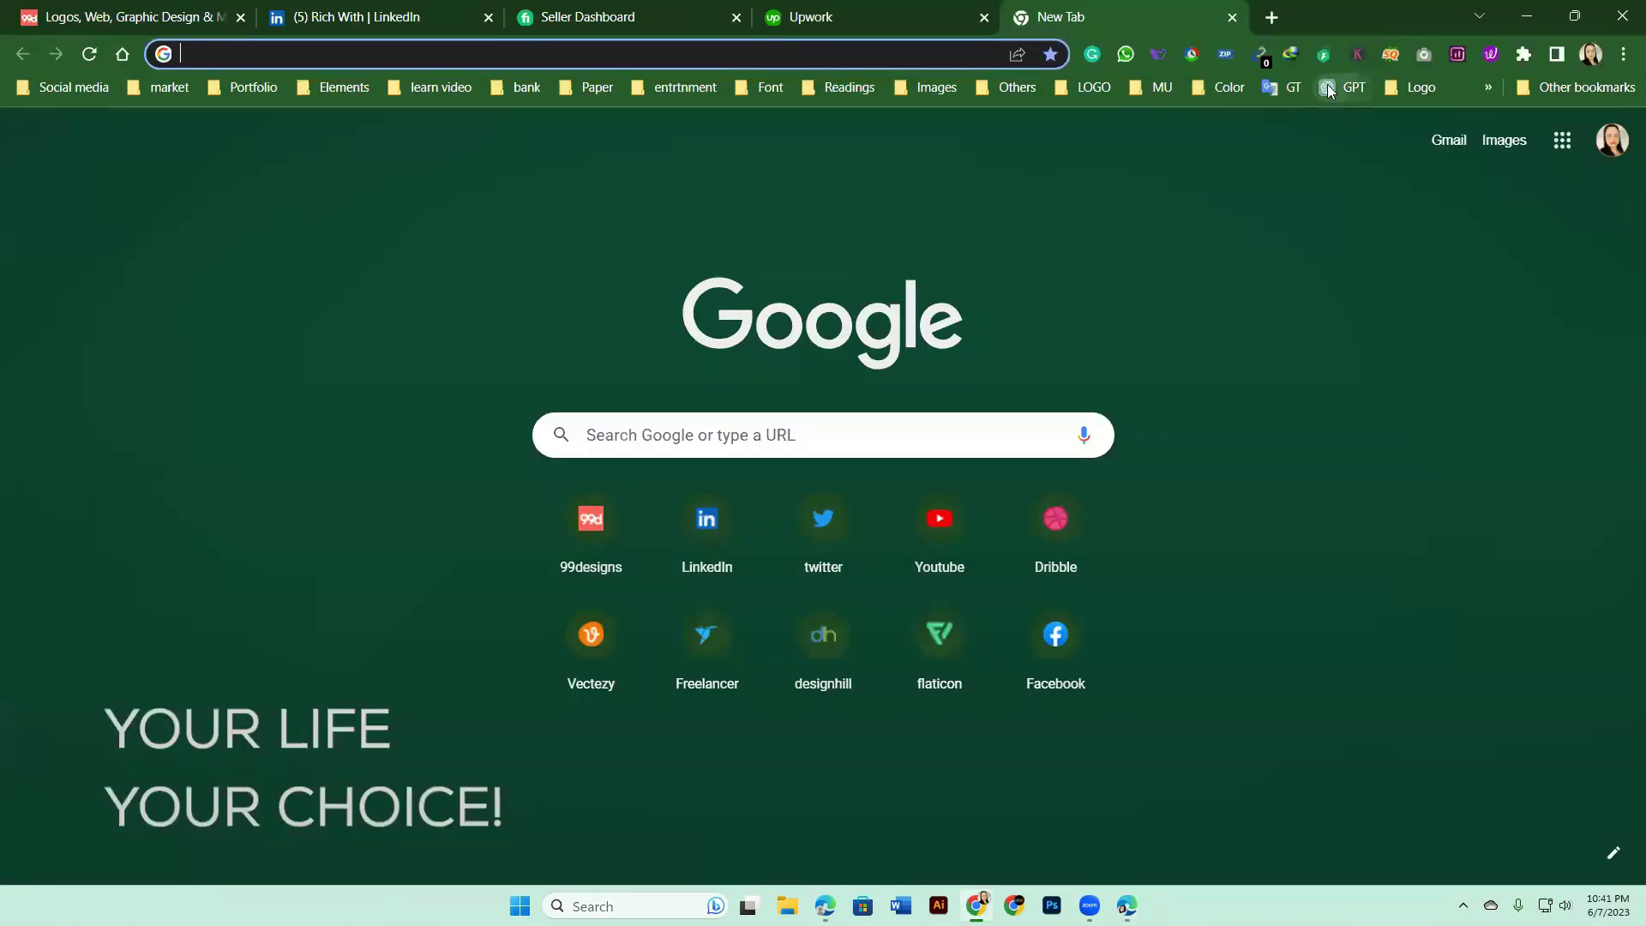
click(1328, 84)
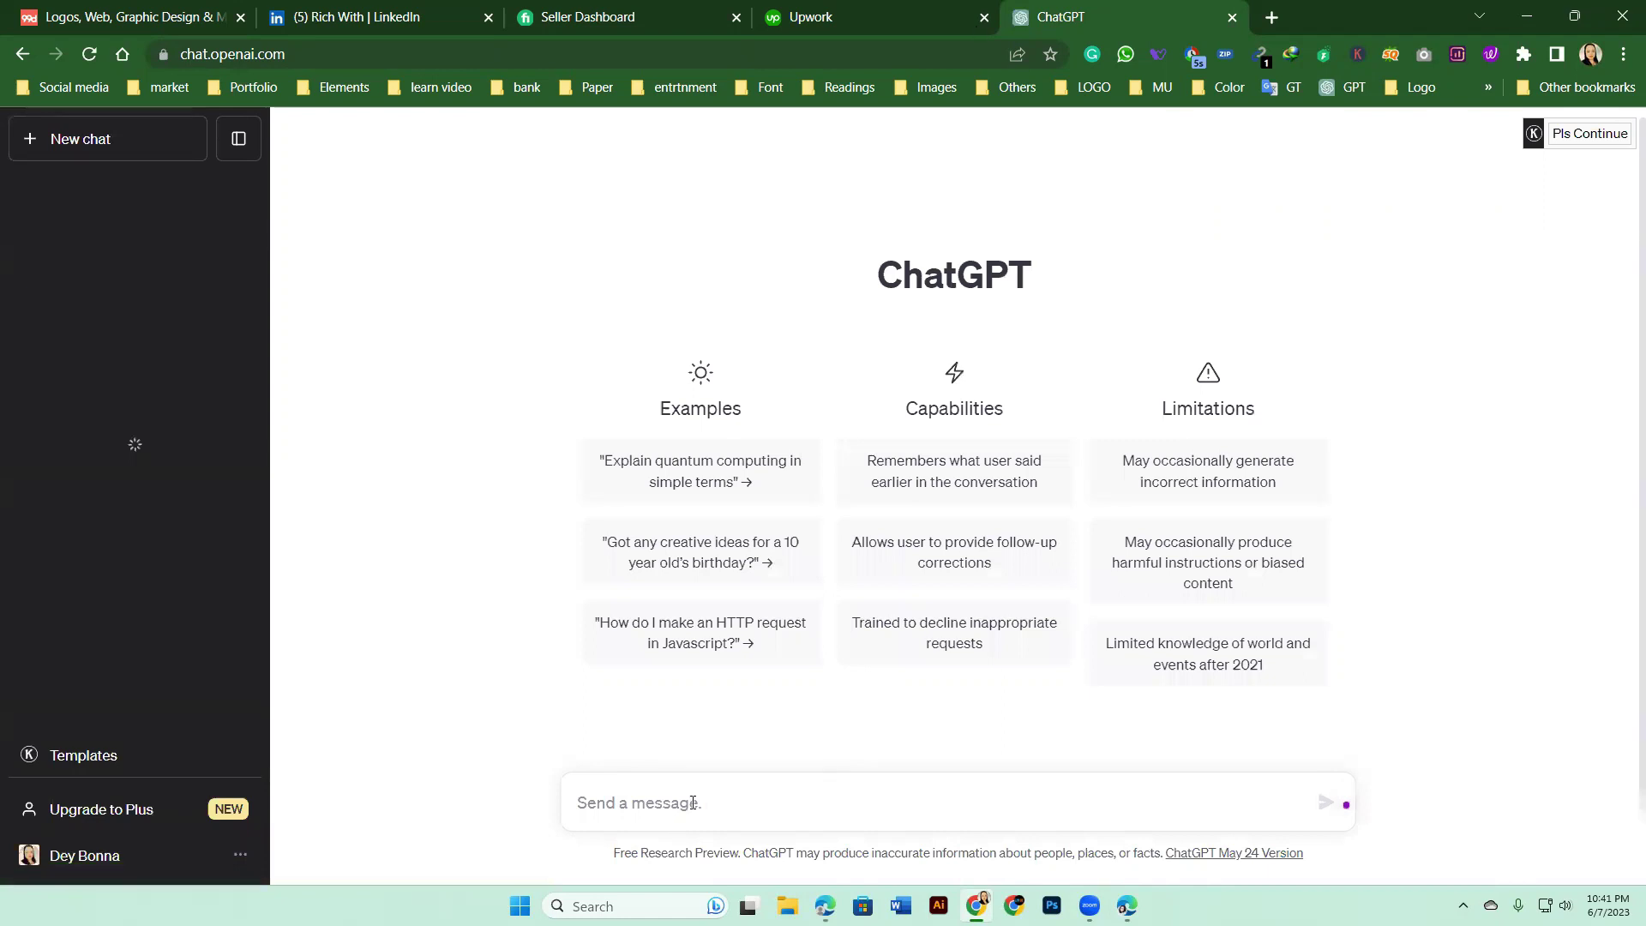
text(hi)
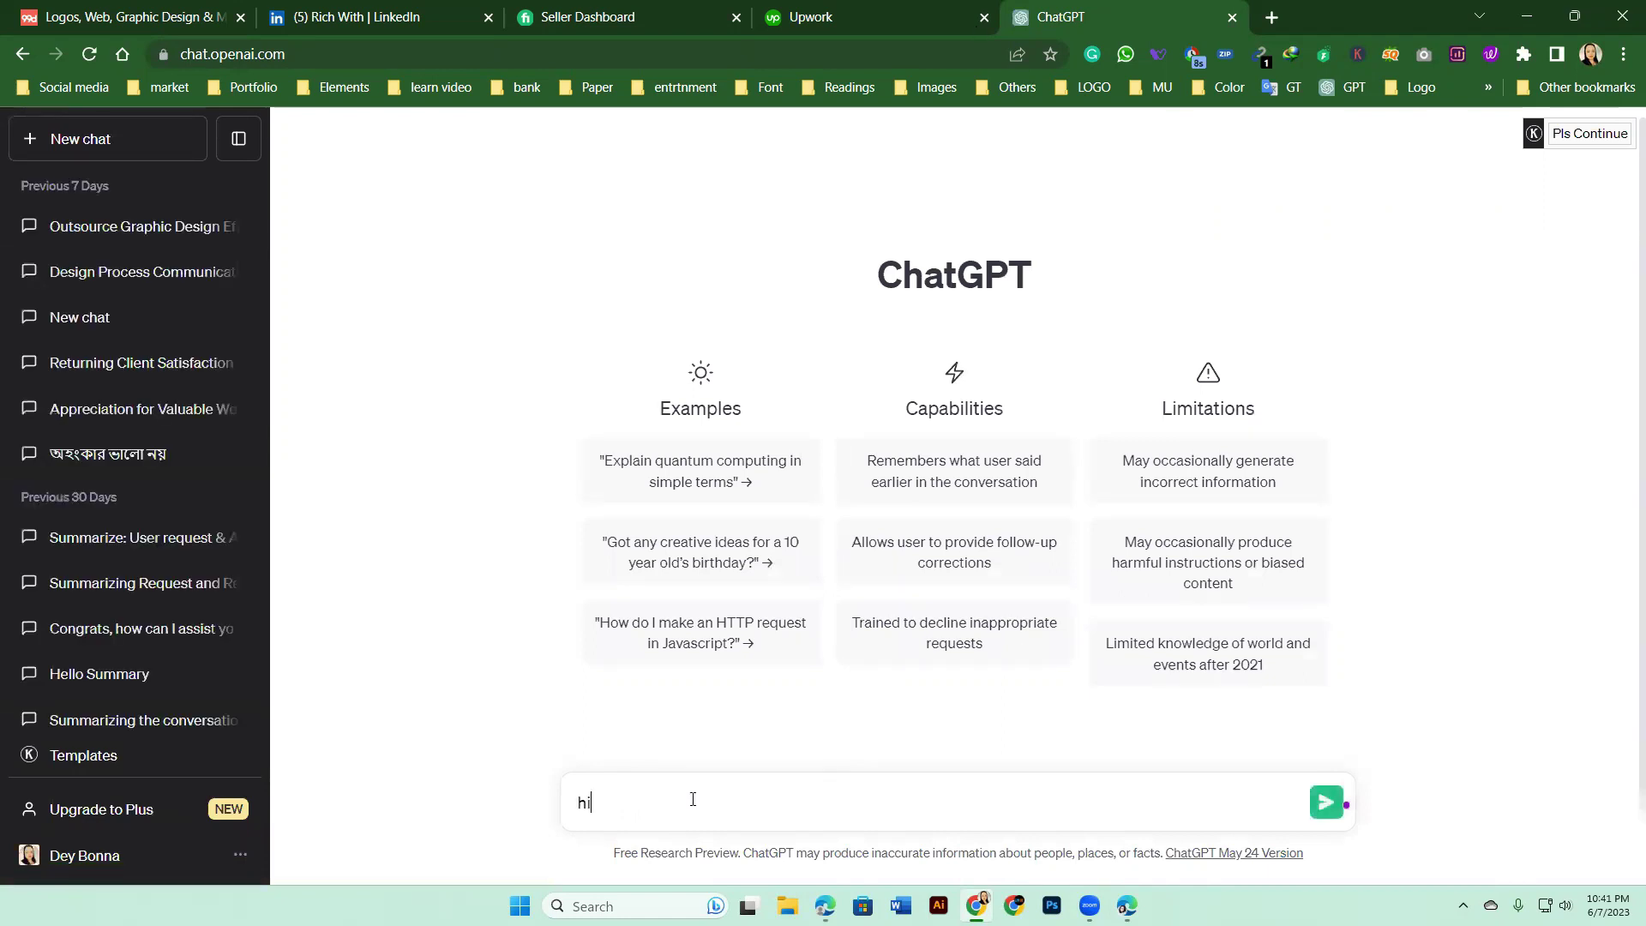
key(Return)
text(ho)
key(BackSpace)
key(BackSpace)
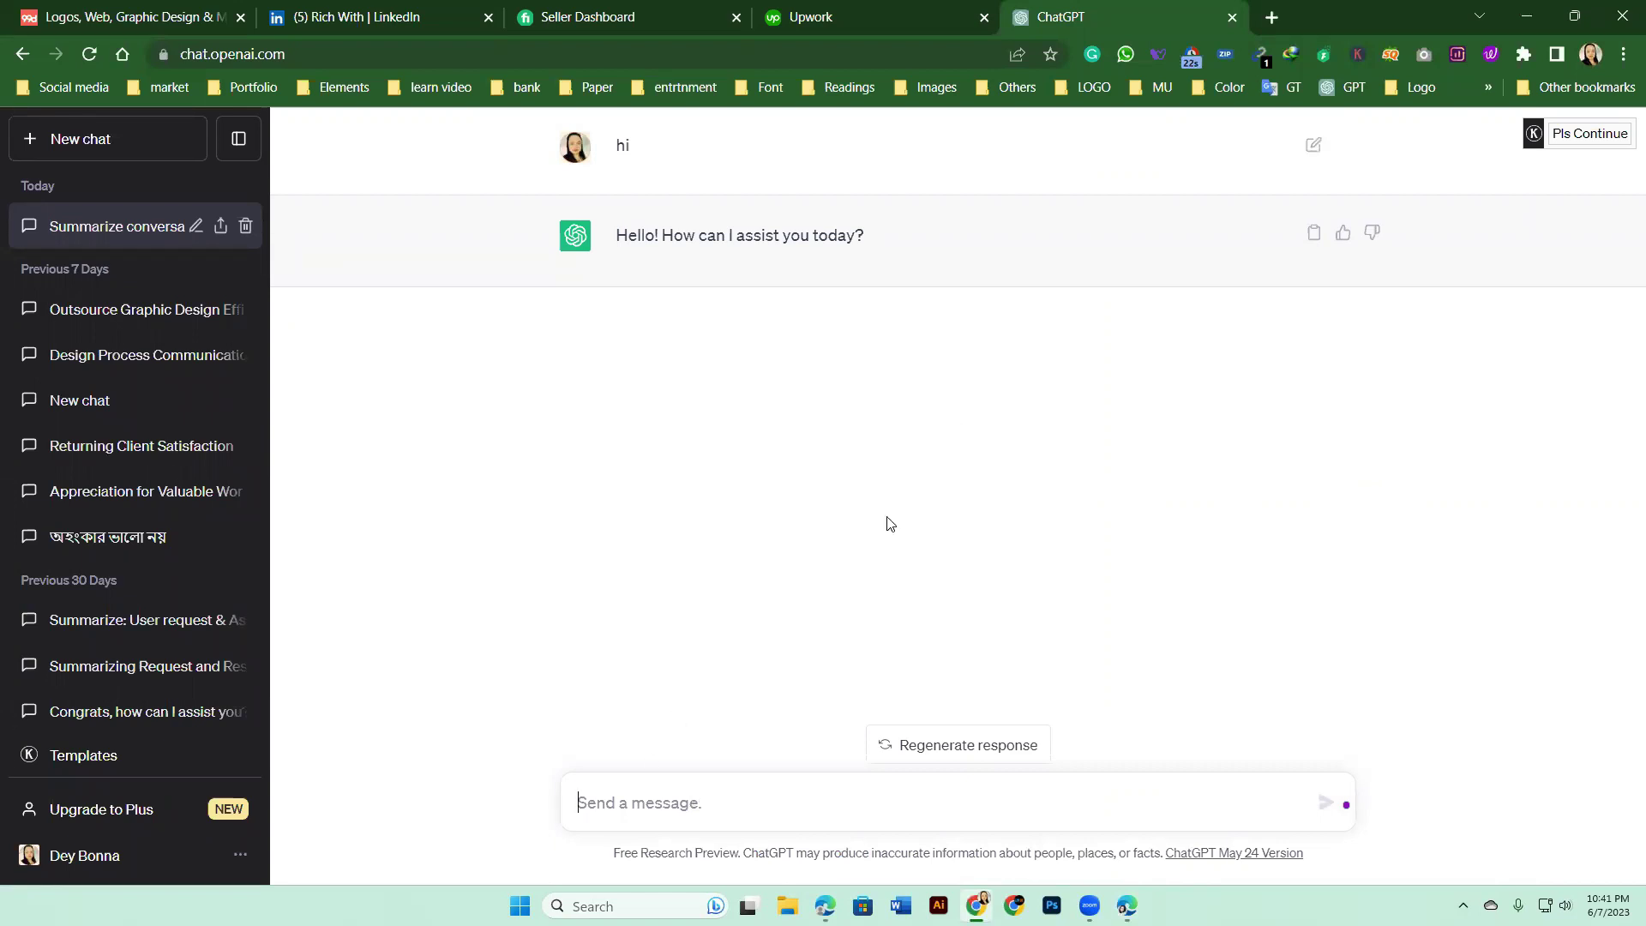
Bring up Google Translate in a new tab and clear the trial Bengali text from the source box
click(1273, 19)
click(1287, 85)
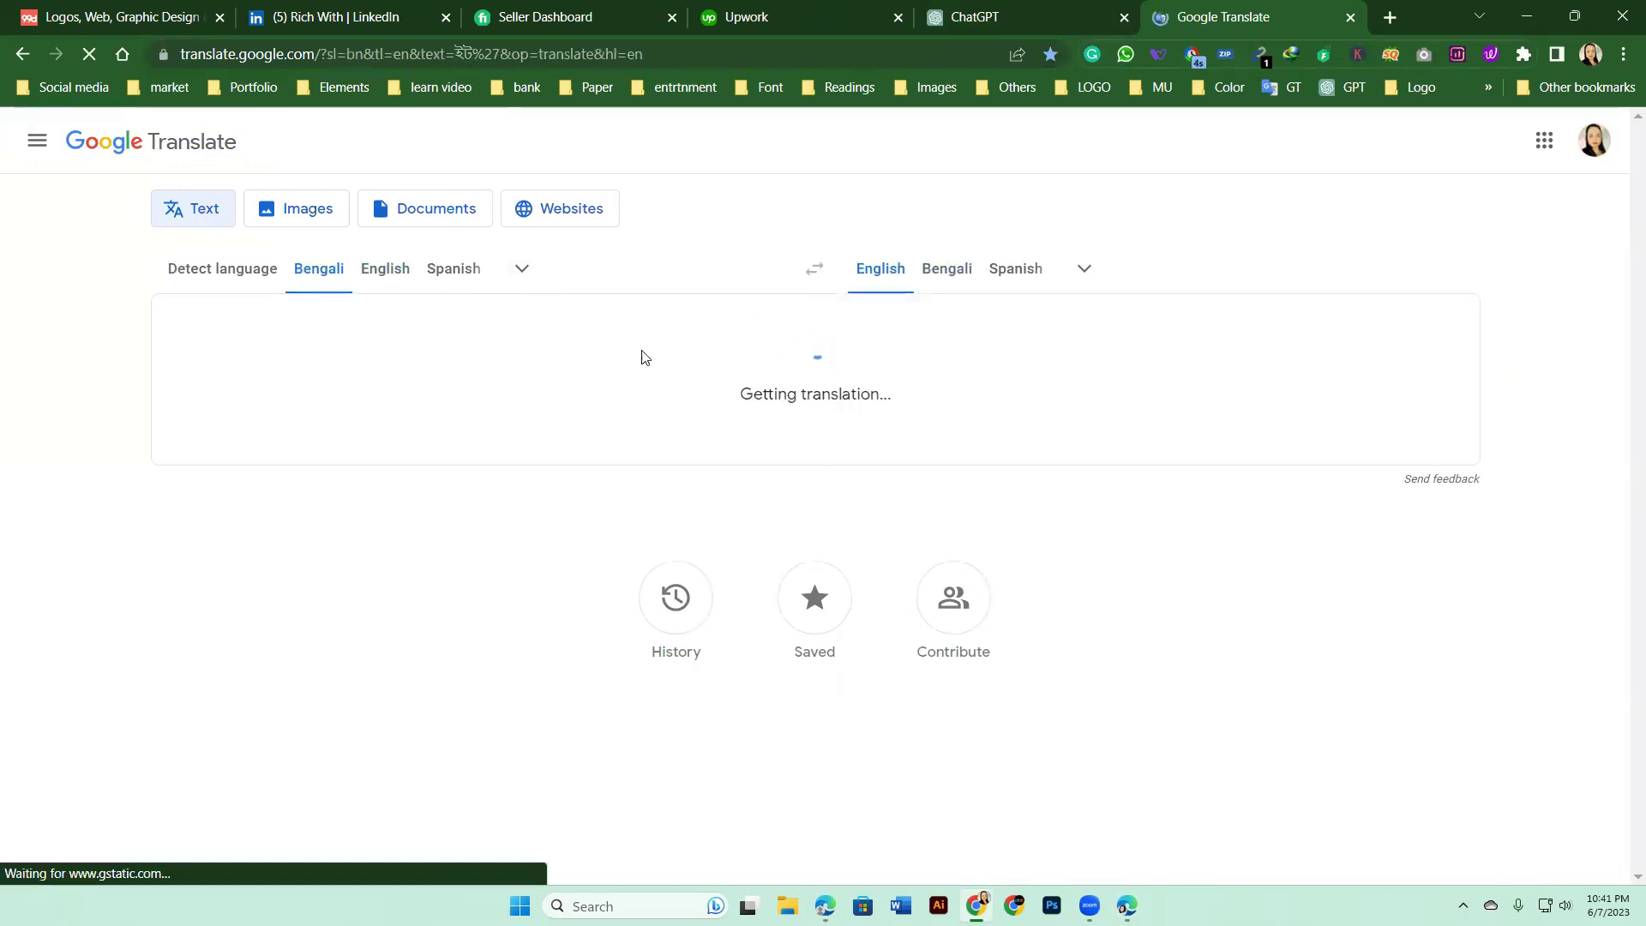
click(783, 324)
text(ami)
key(Escape)
text(ek)
key(Escape)
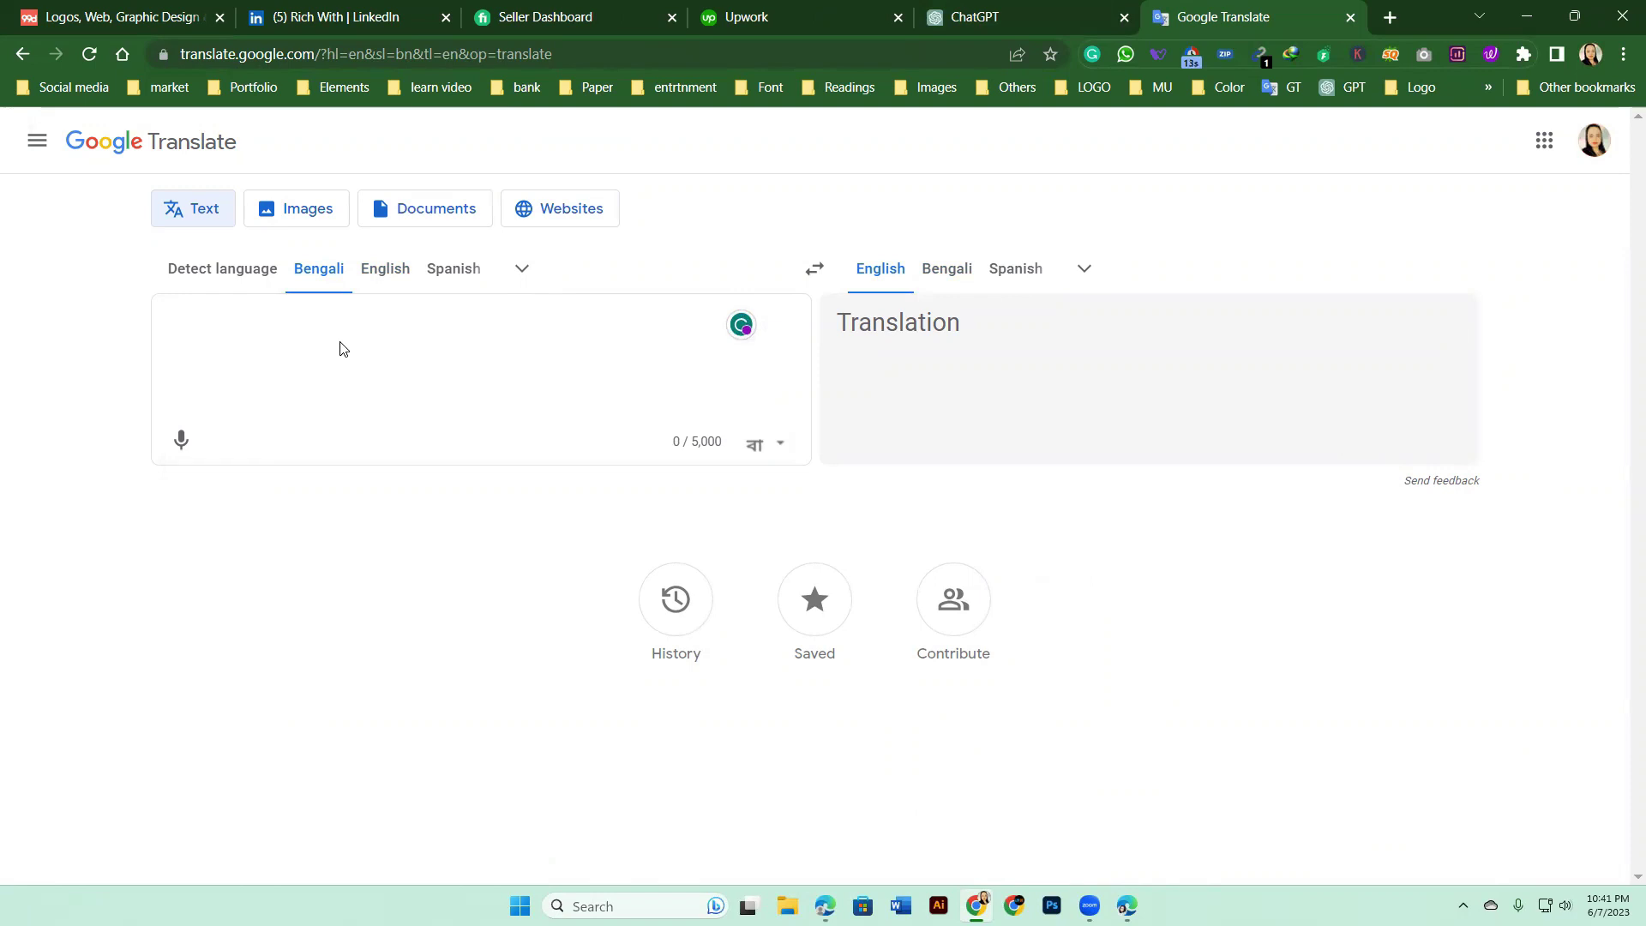
text(hellljkl)
key(BackSpace)
key(BackSpace)
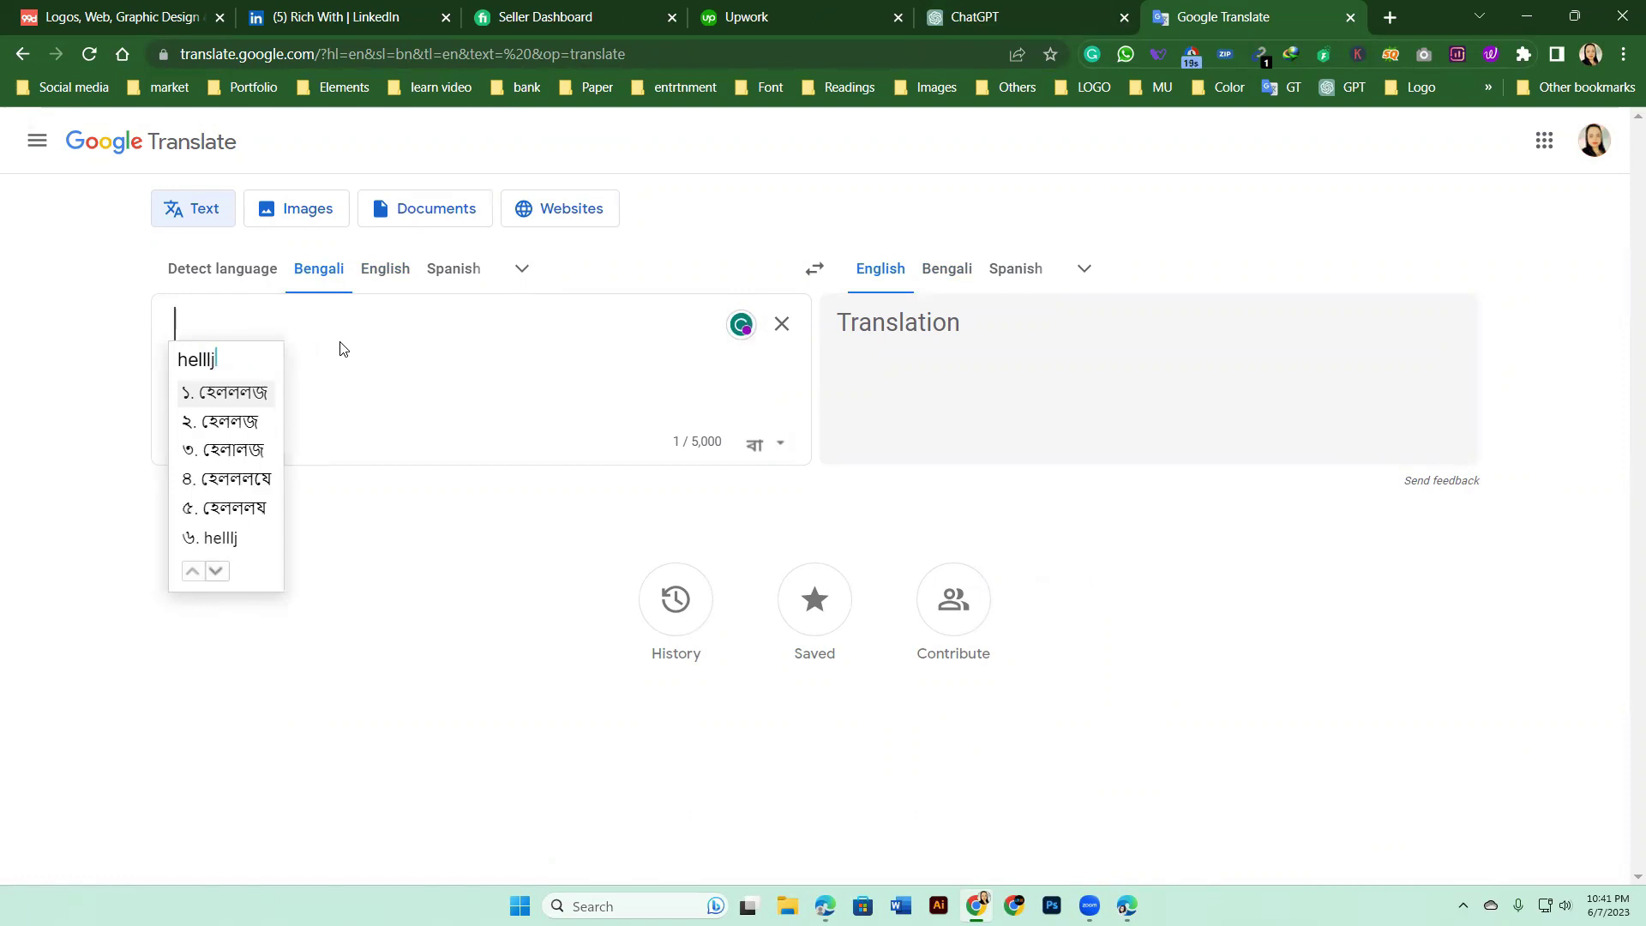
key(space)
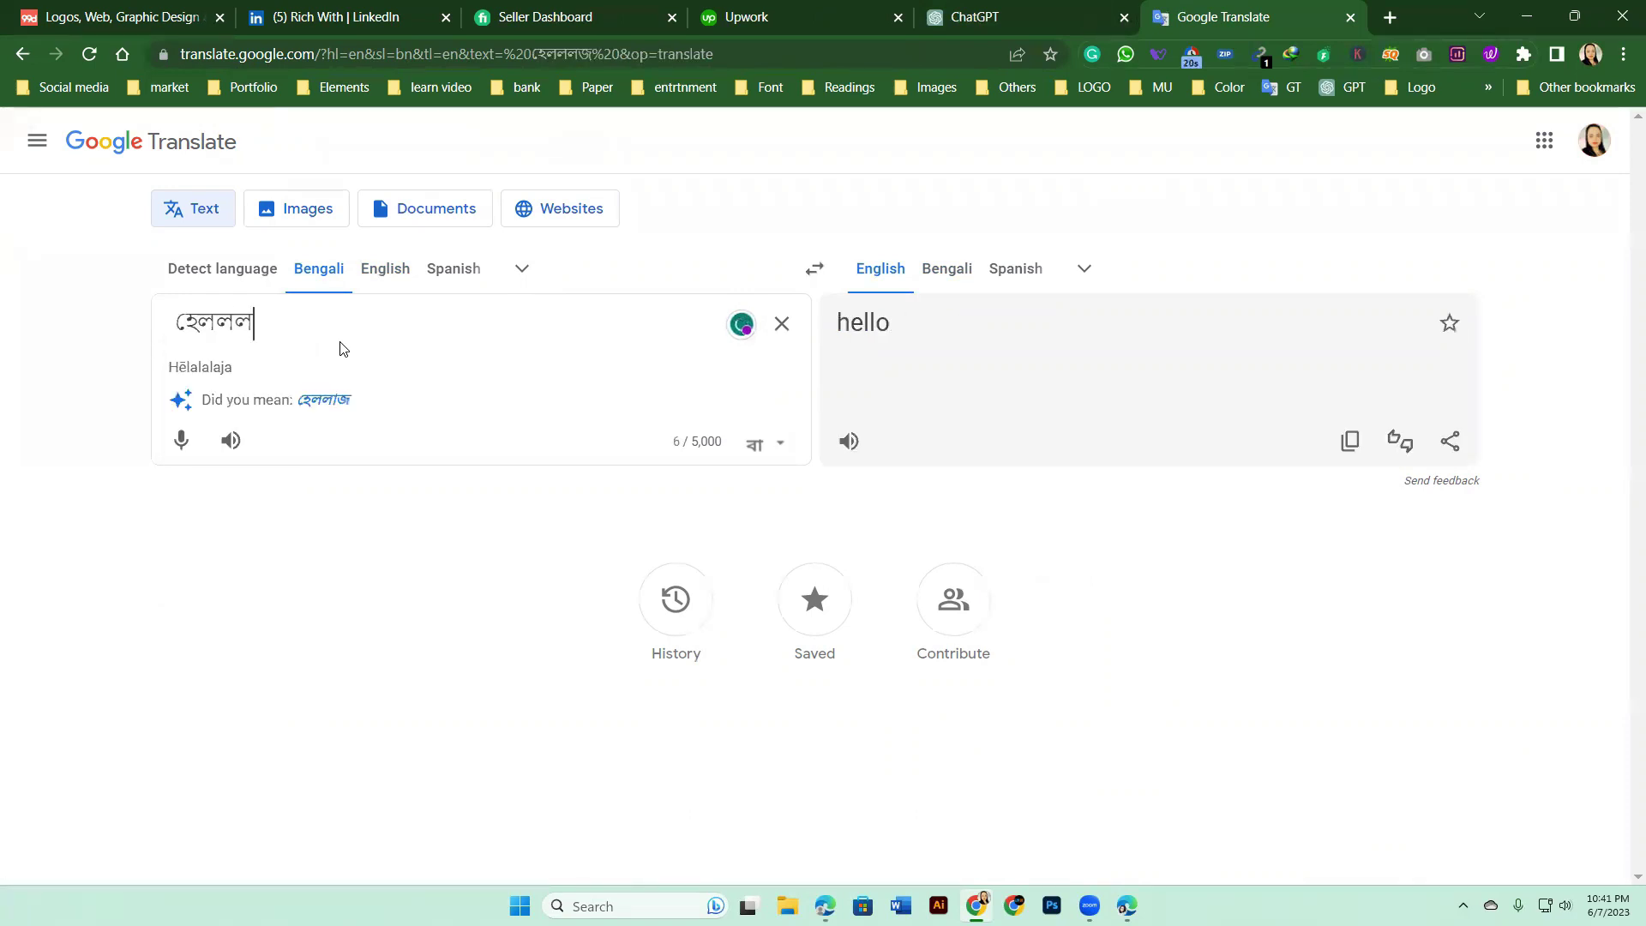
key(ctrl+a)
key(BackSpace)
Dictate the Bengali request for a product design description and select it before returning to ChatGPT
click(182, 443)
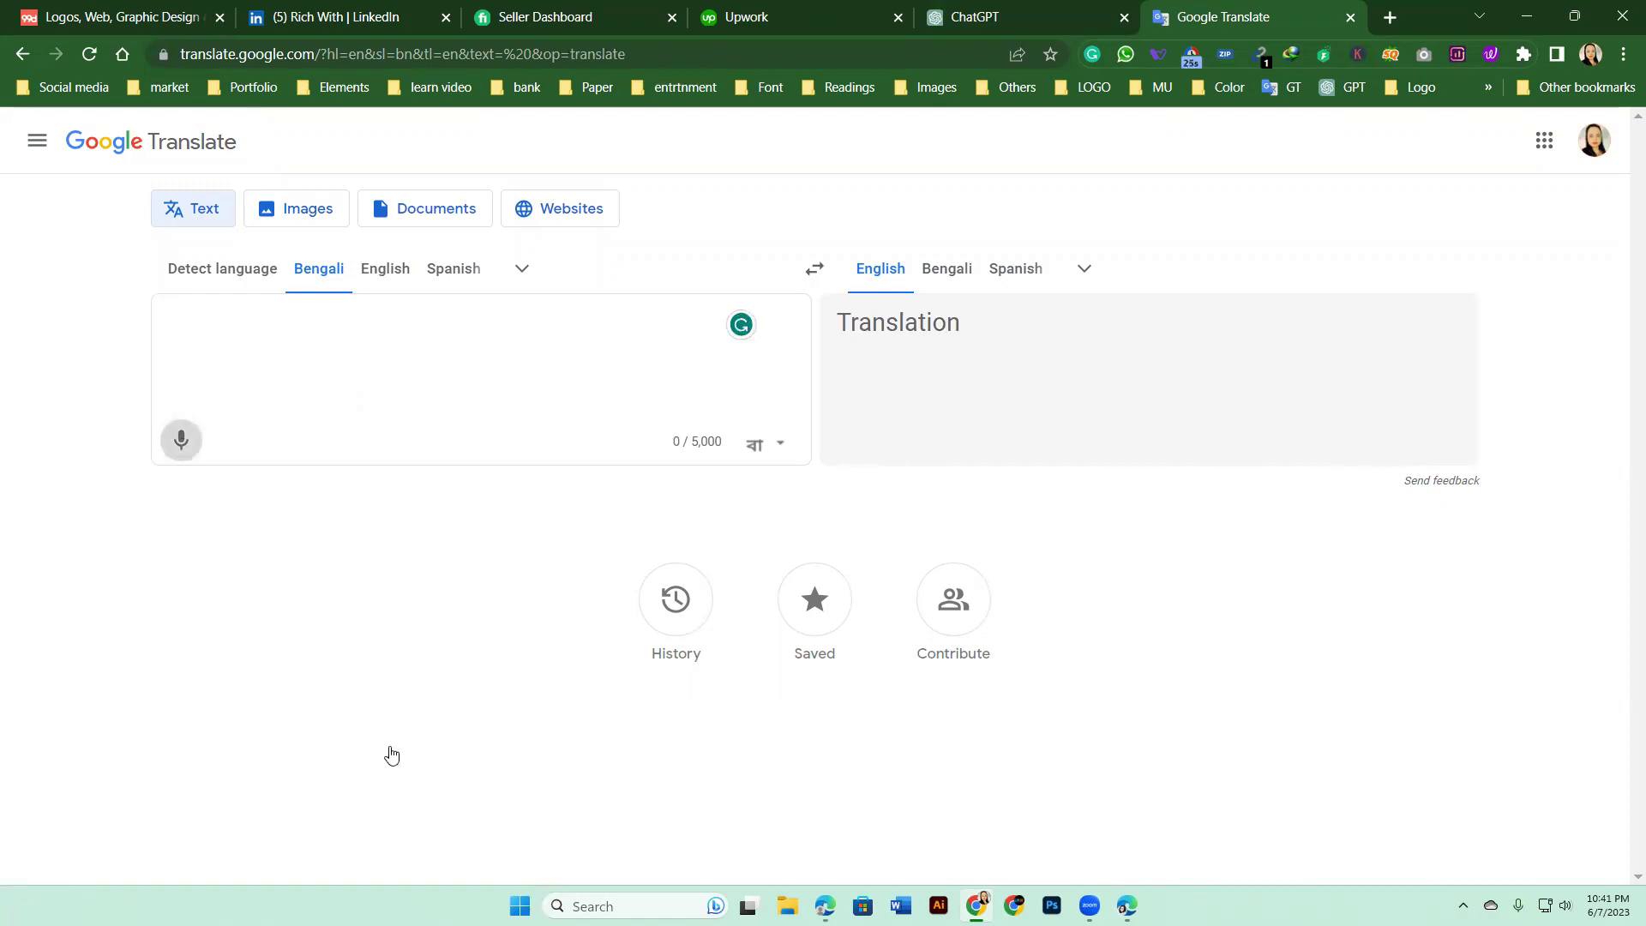
click(351, 172)
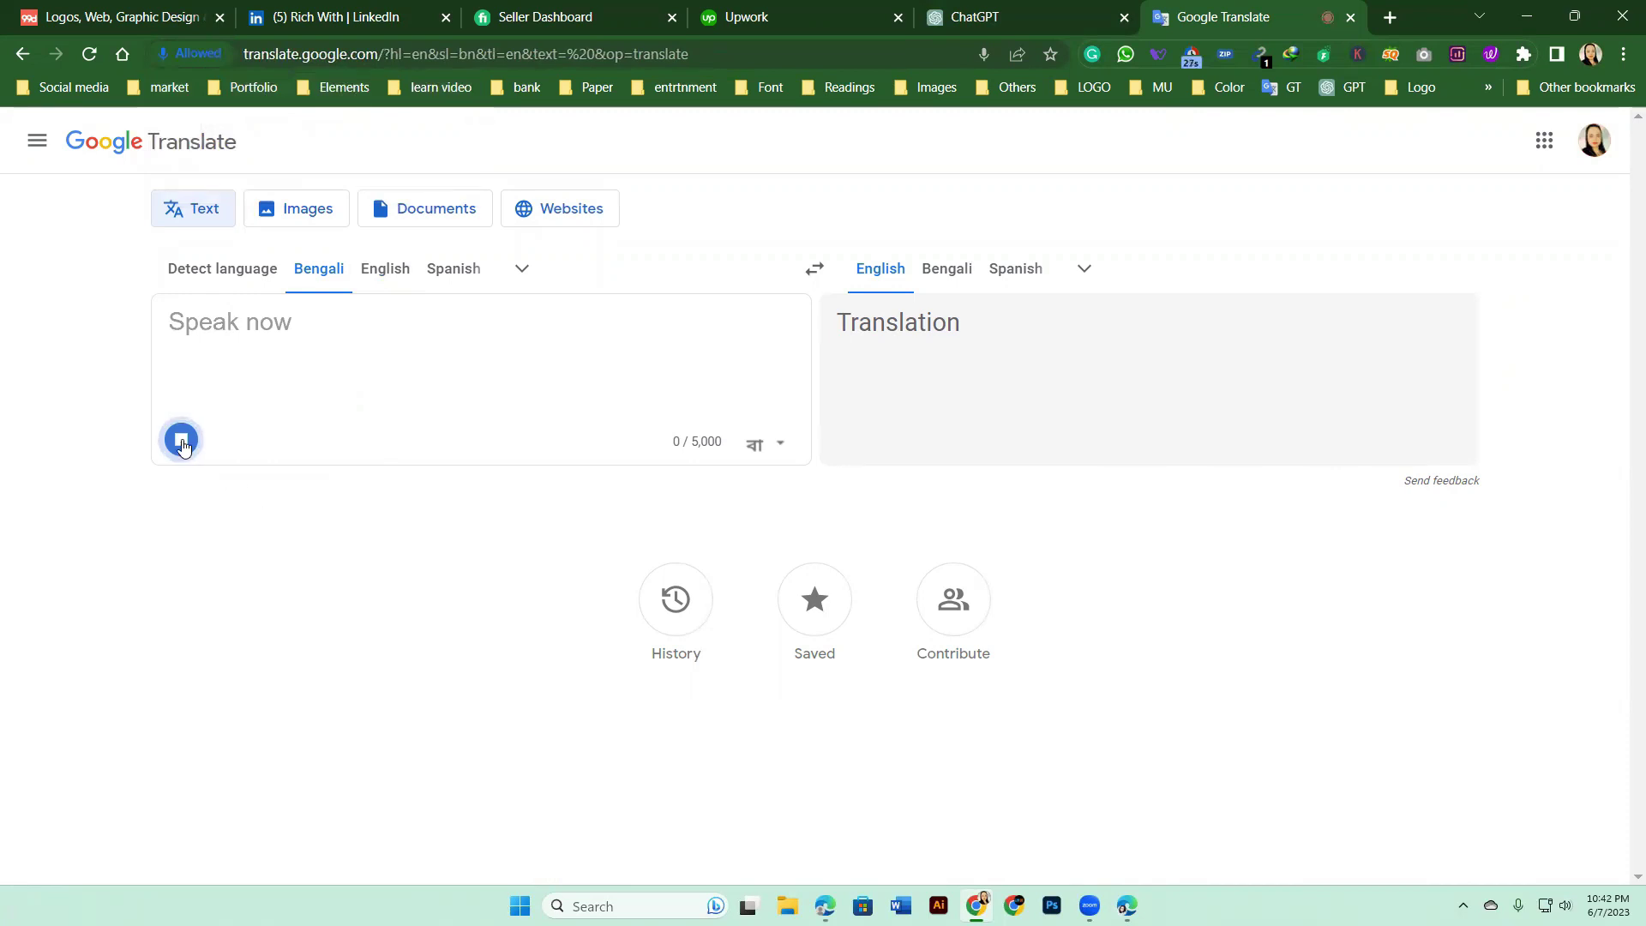
click(181, 441)
click(181, 441)
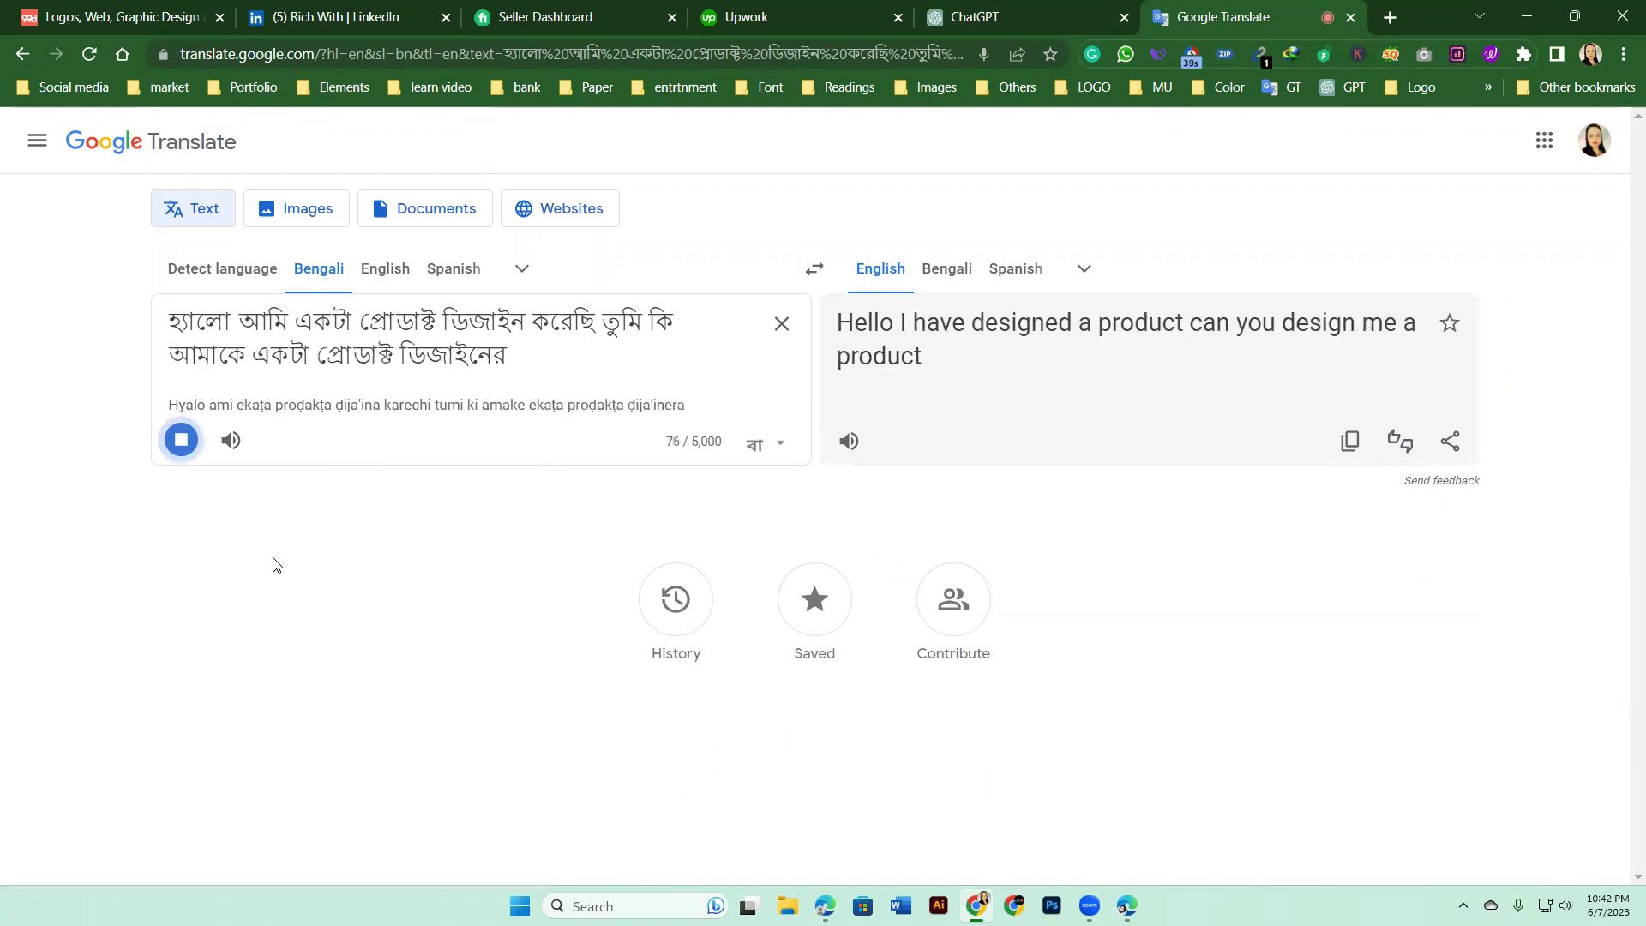
click(182, 449)
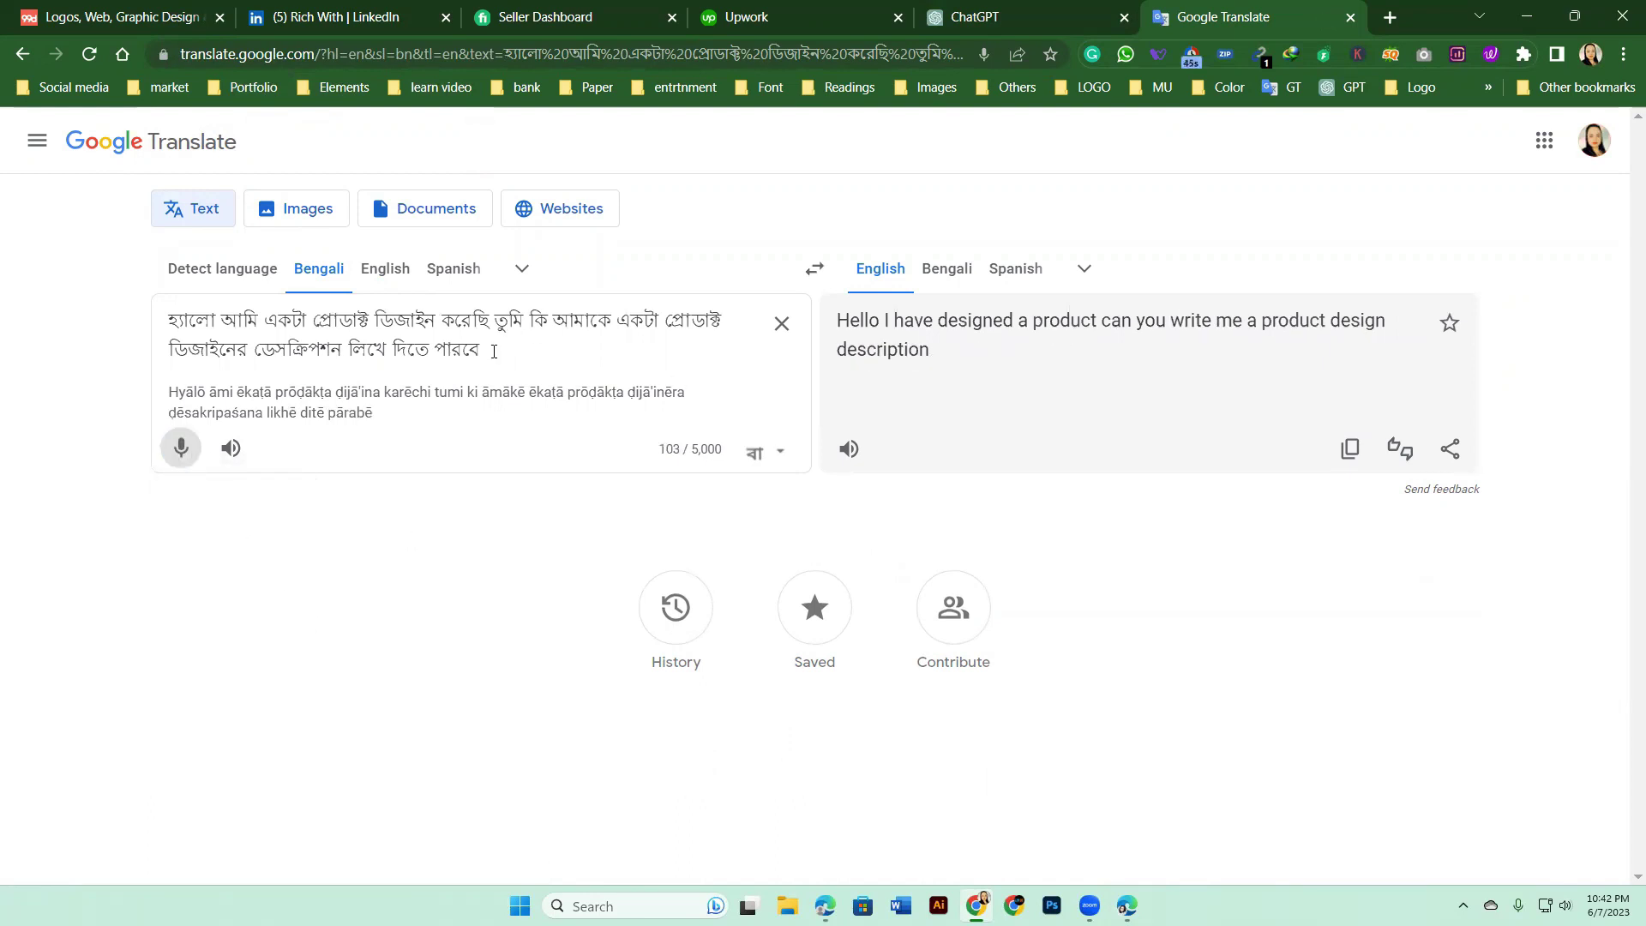
drag(494, 352, 137, 326)
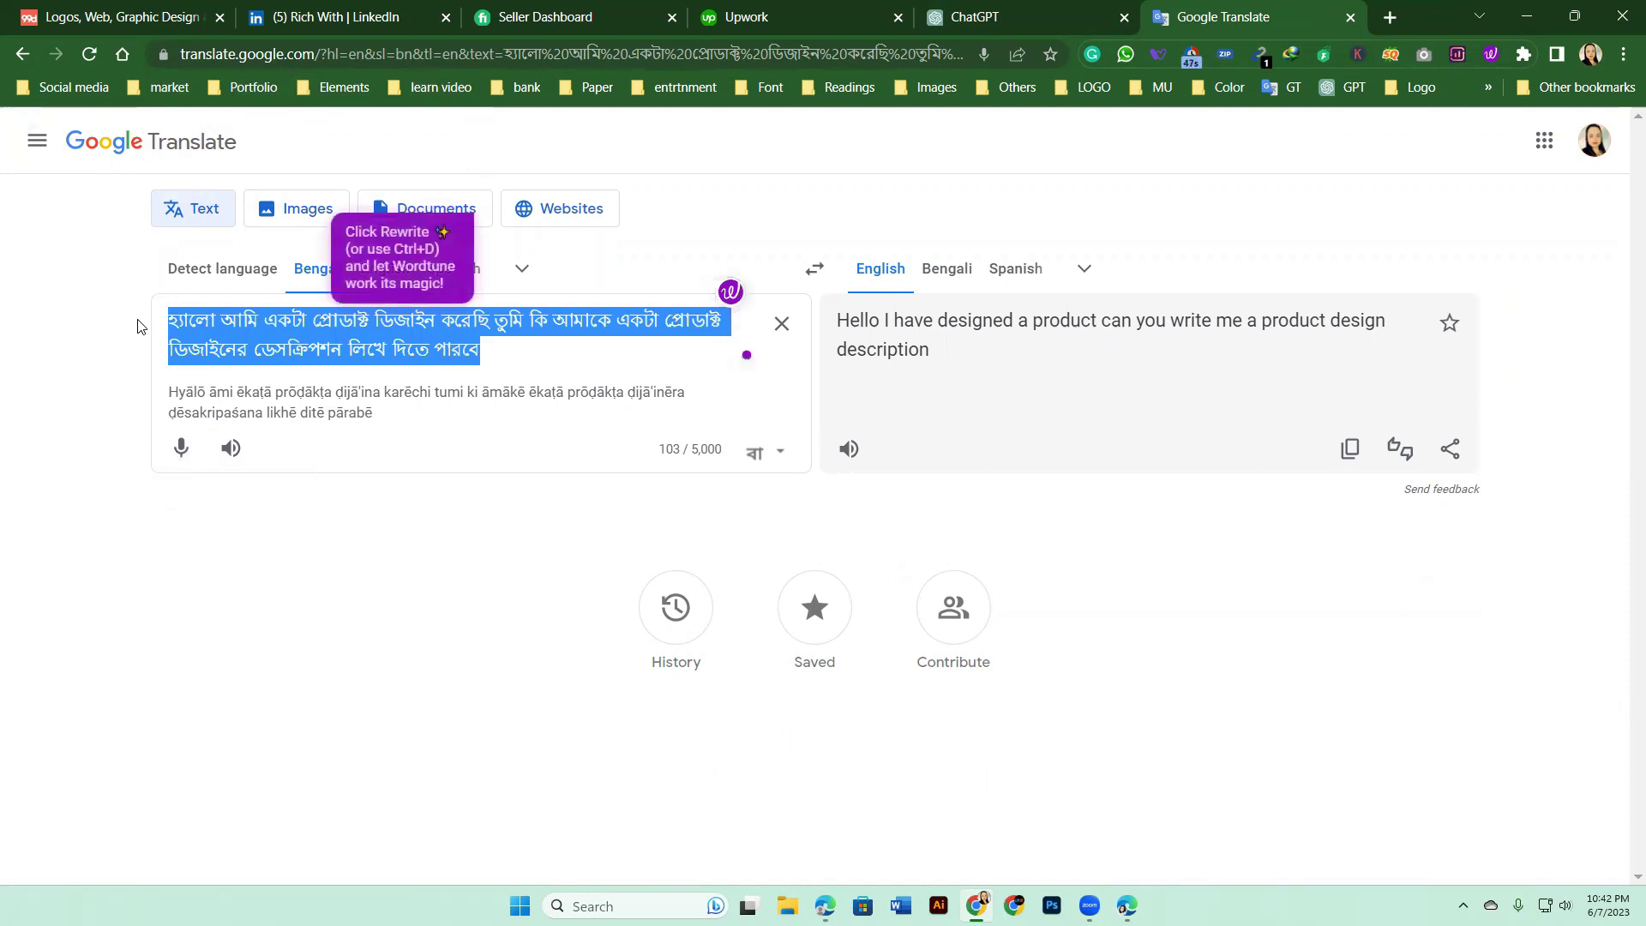
click(1034, 18)
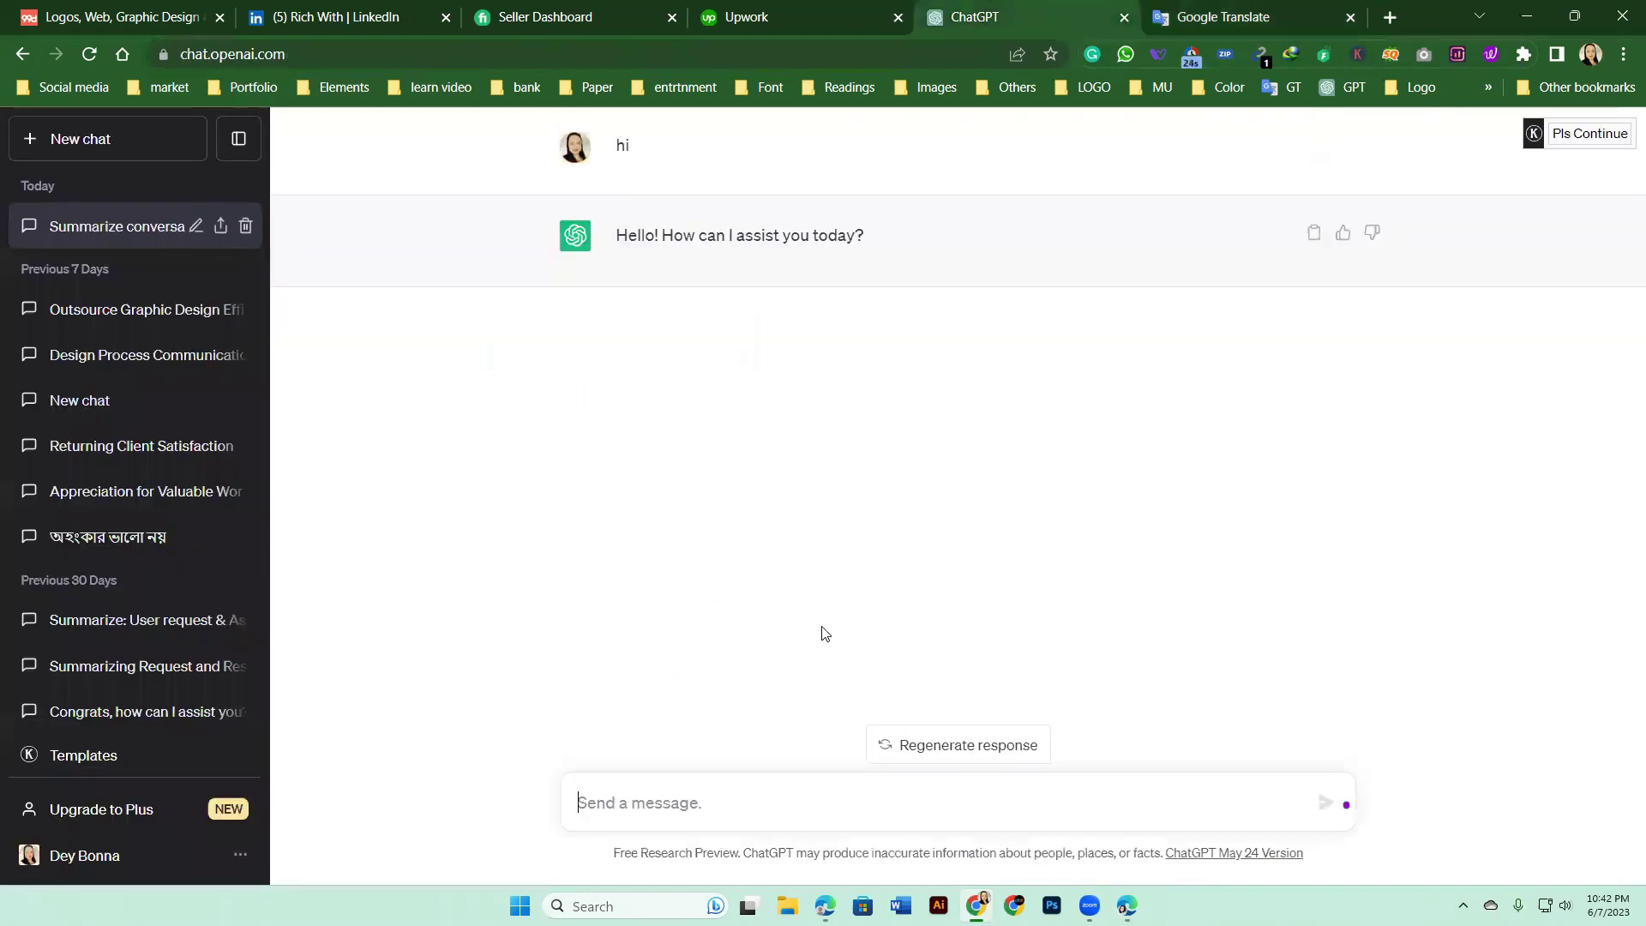
Paste the Bengali product design description request into ChatGPT and send it
text(হ্যালো আমি একটা প্রোডাক্ট ডিজাইন করেছি তুমি কি আমাকে একটা প্রোডাক্ট ডিজাইনের ডেসক্রিপশন লিখে দিতে পারবে)
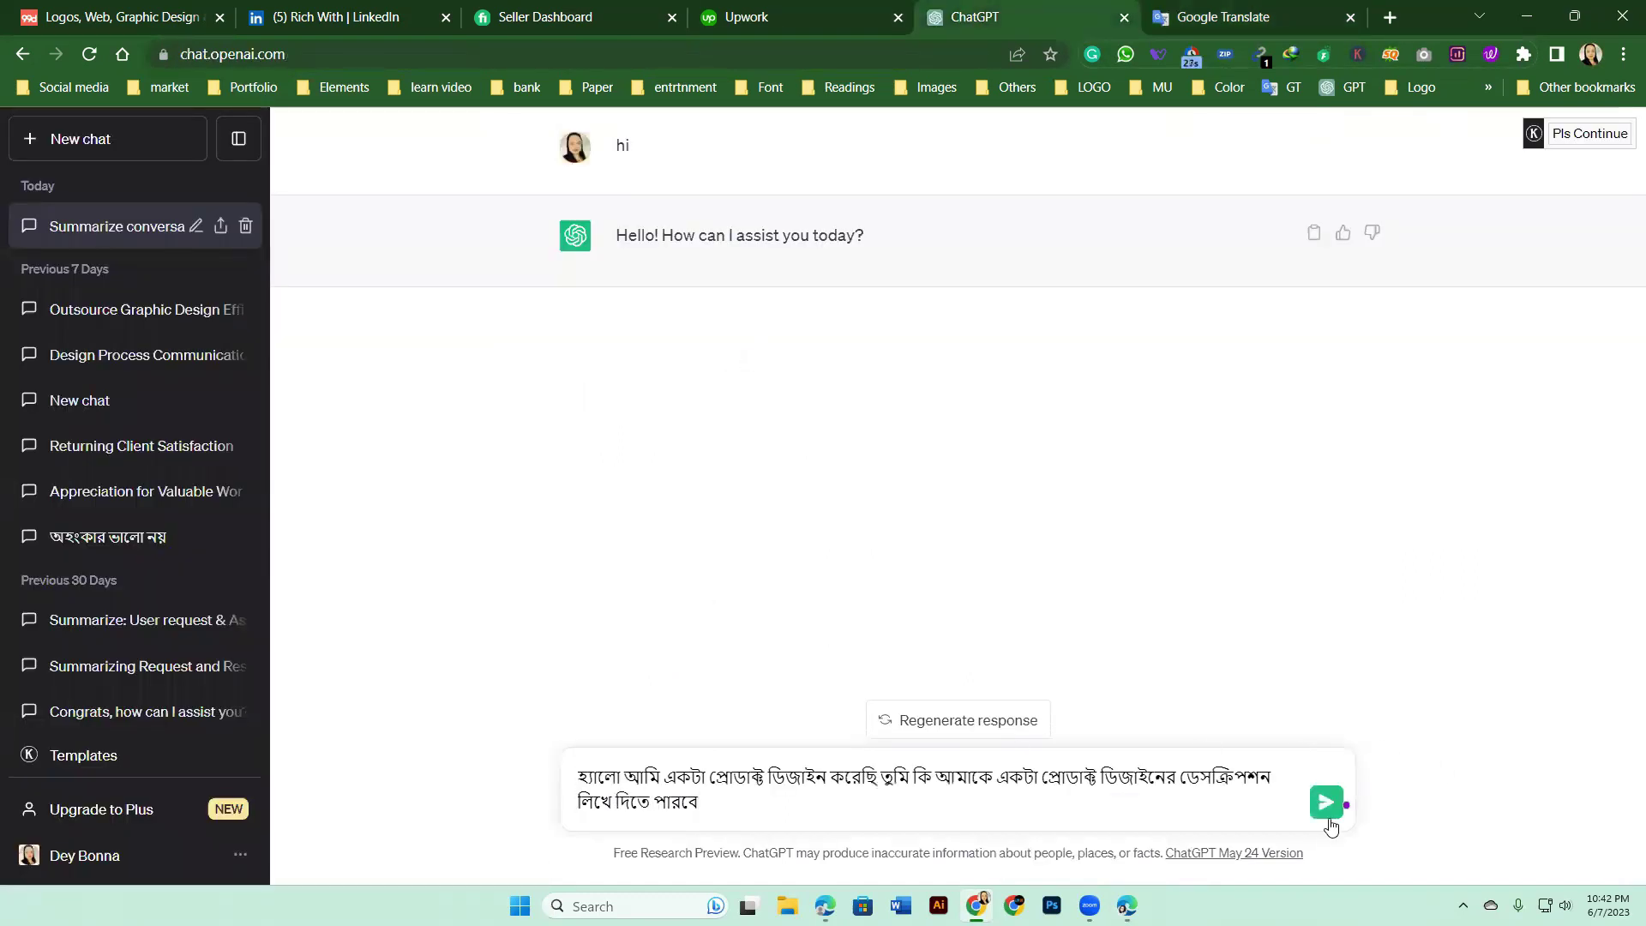
click(1322, 810)
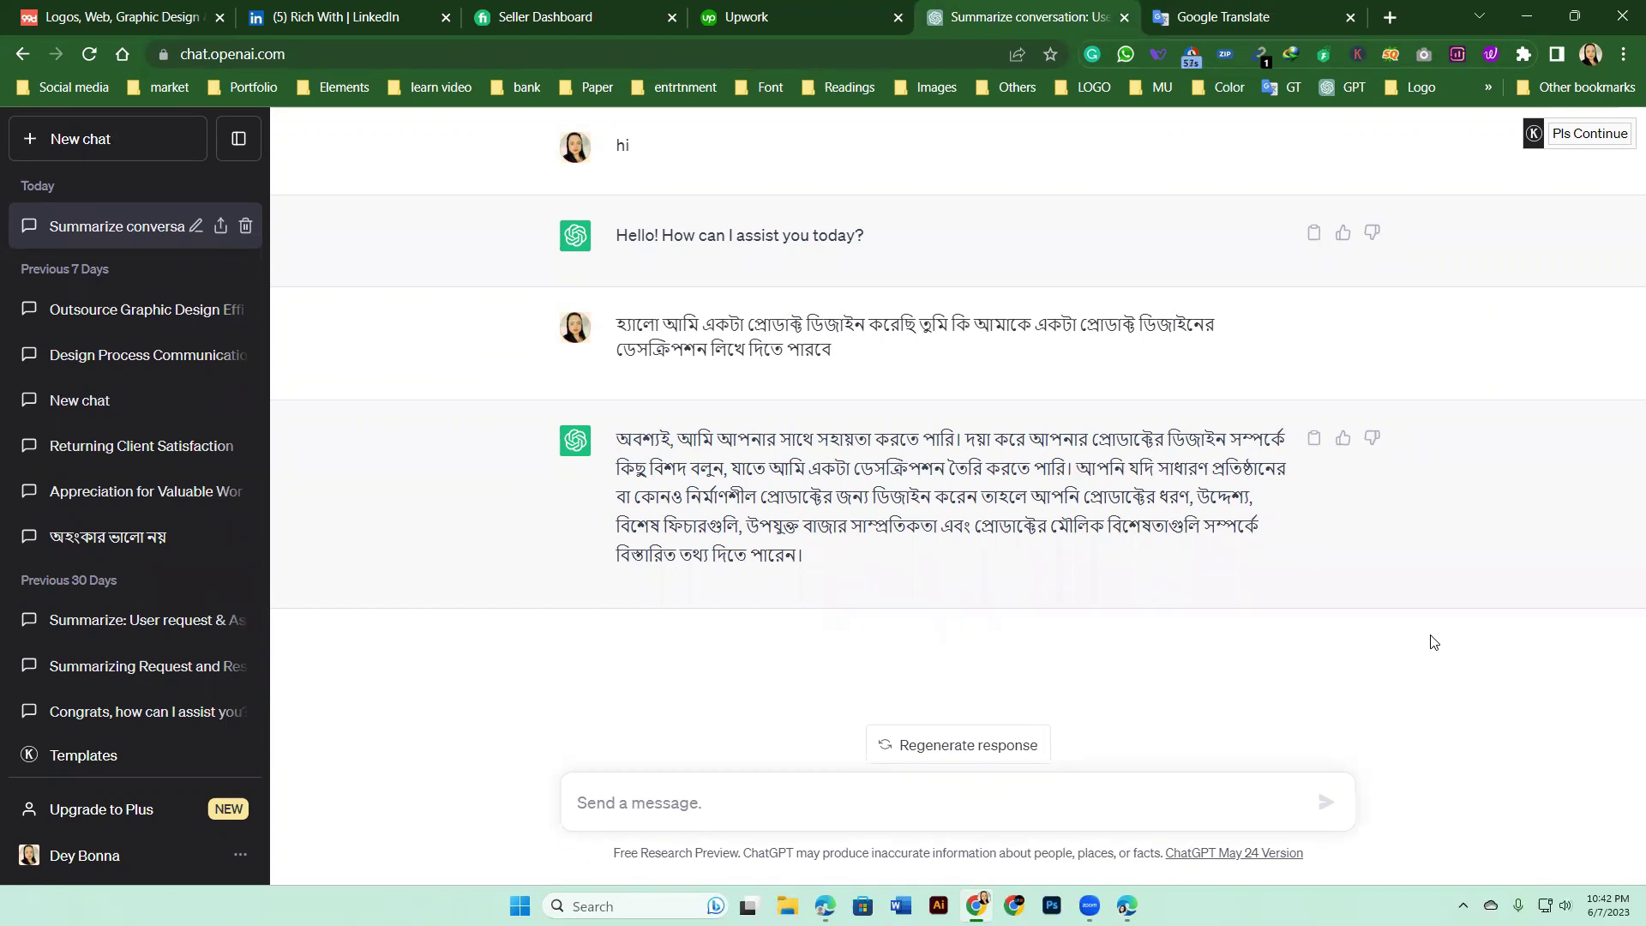
Clear the Google Translate source text and dictate a new Bengali message about the company
click(1281, 7)
click(785, 331)
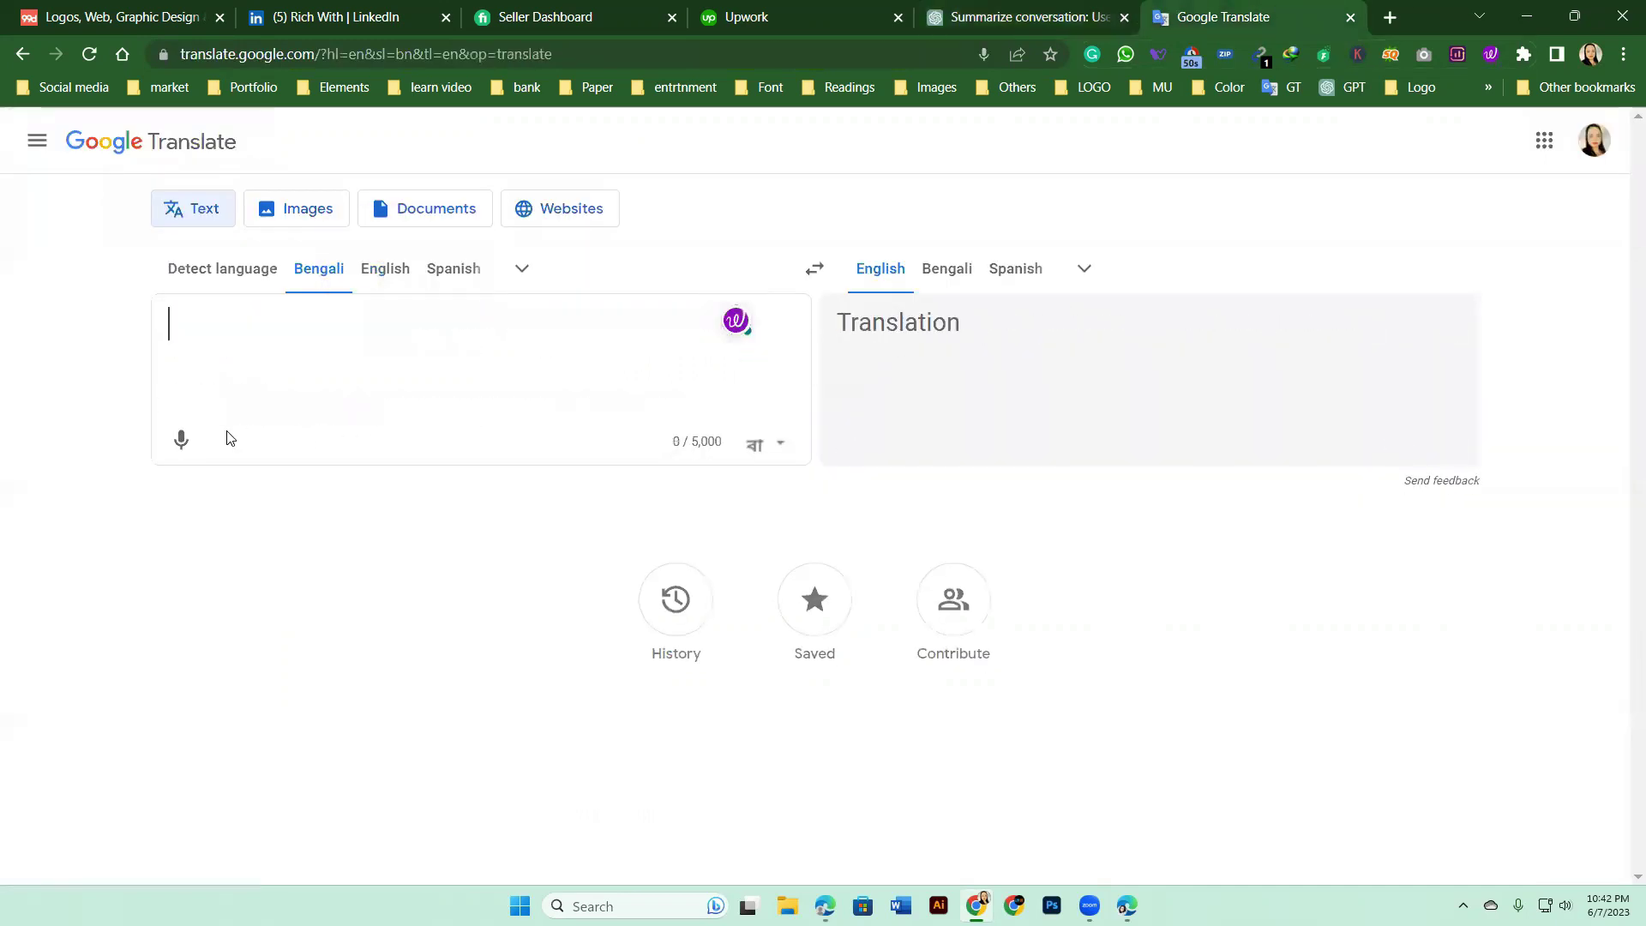
click(183, 442)
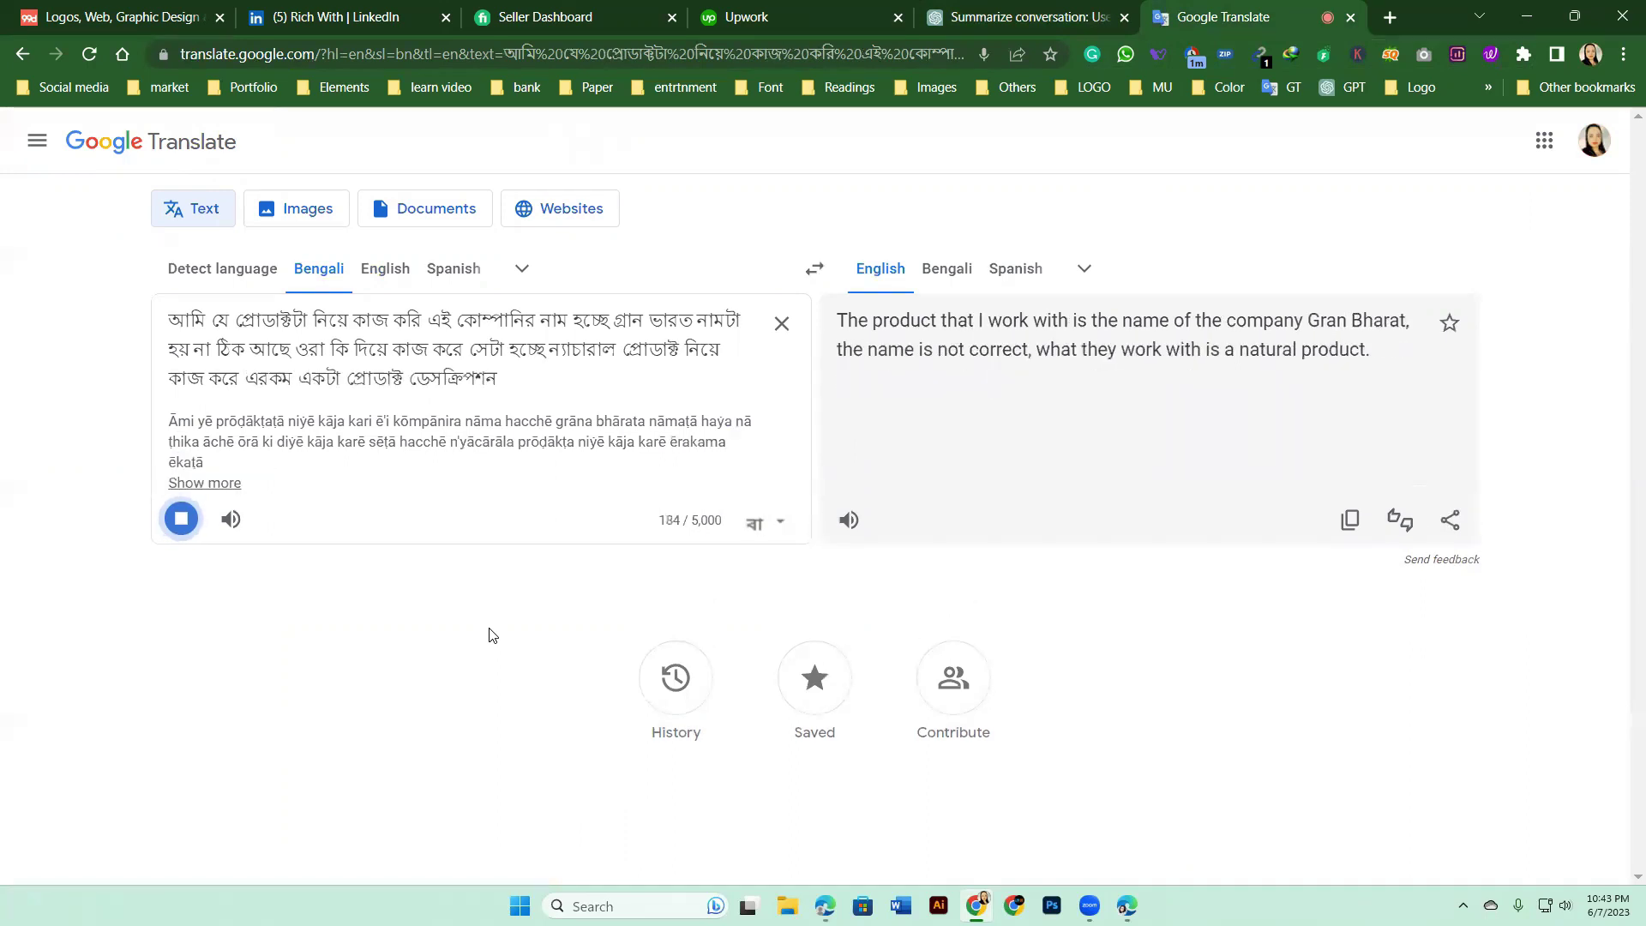
click(180, 525)
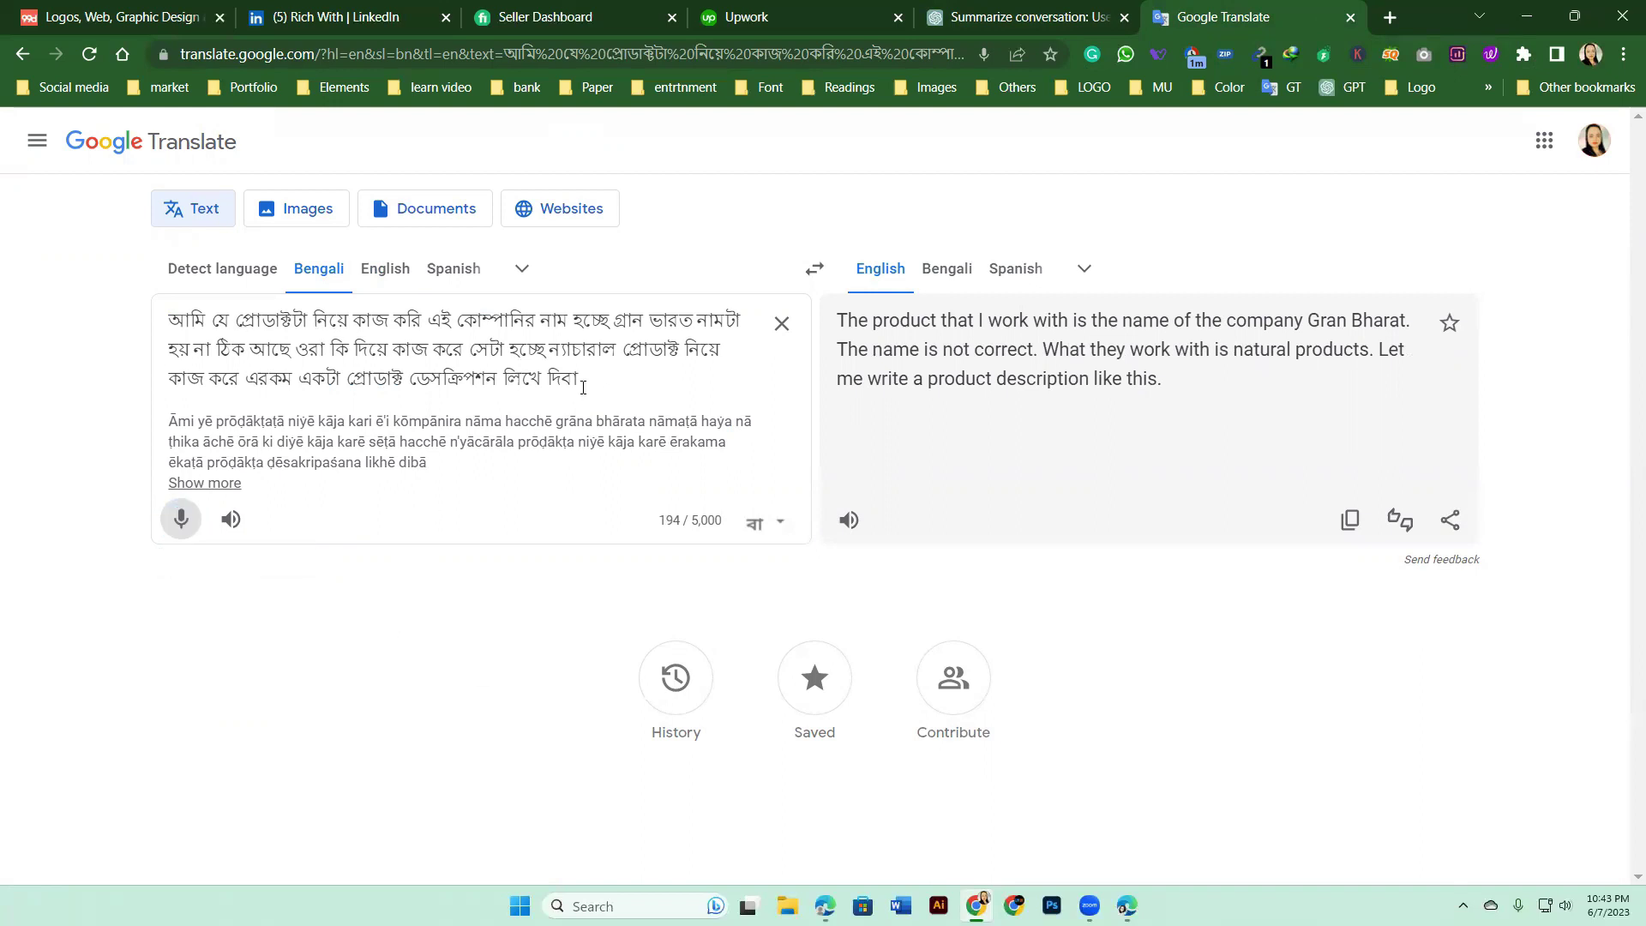
drag(583, 388, 169, 319)
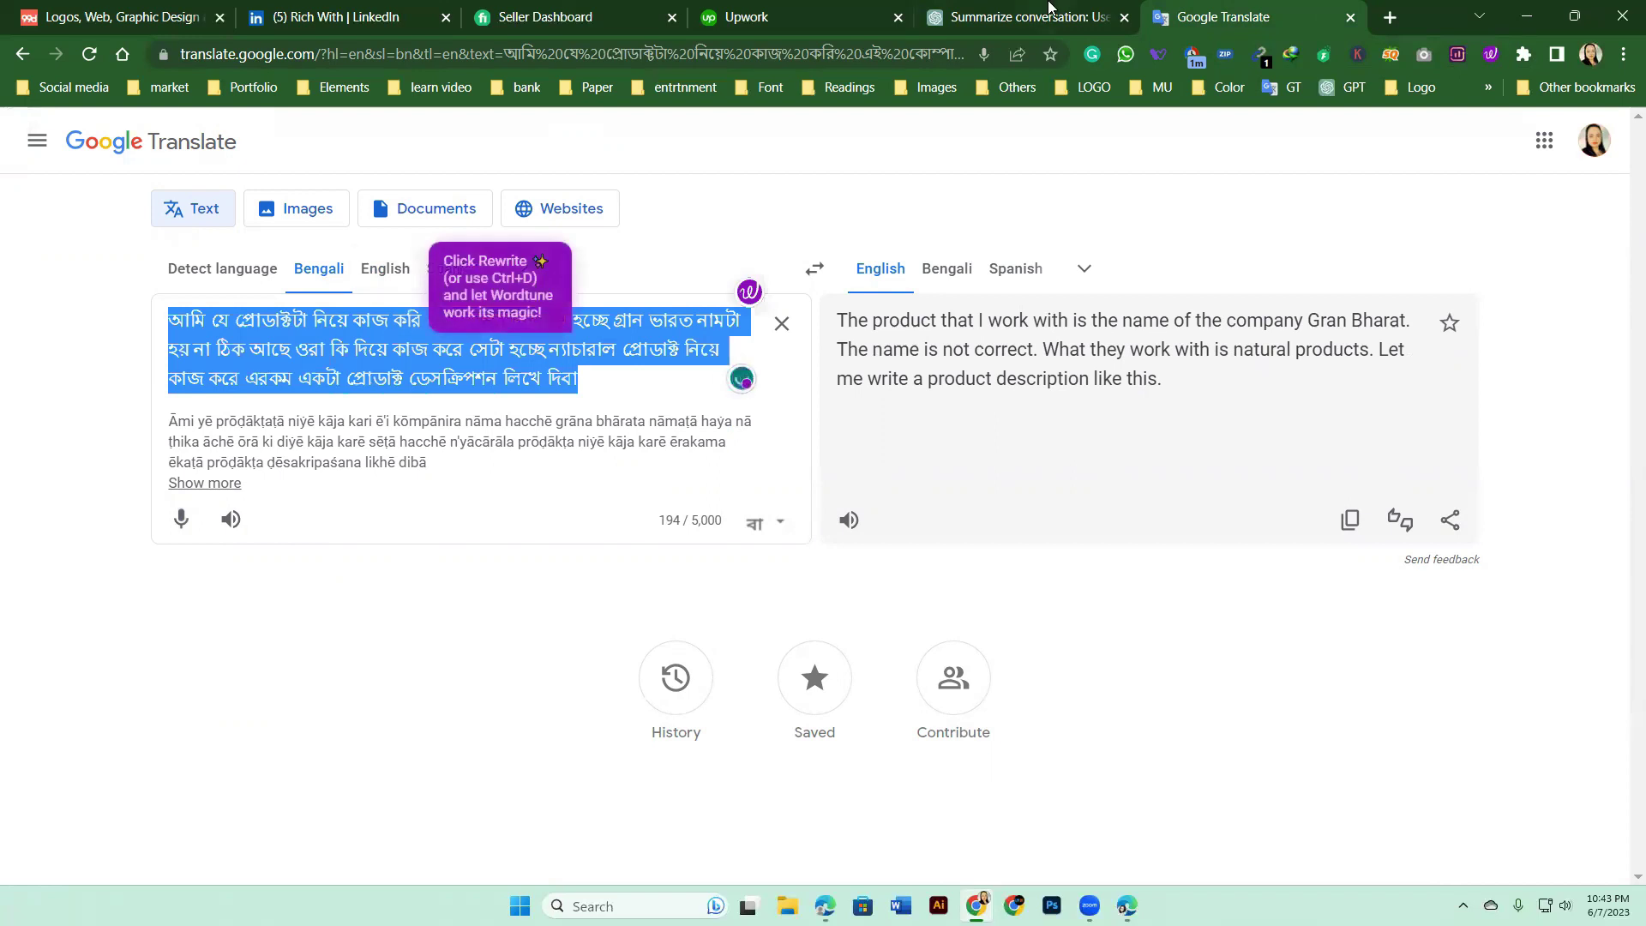
click(639, 402)
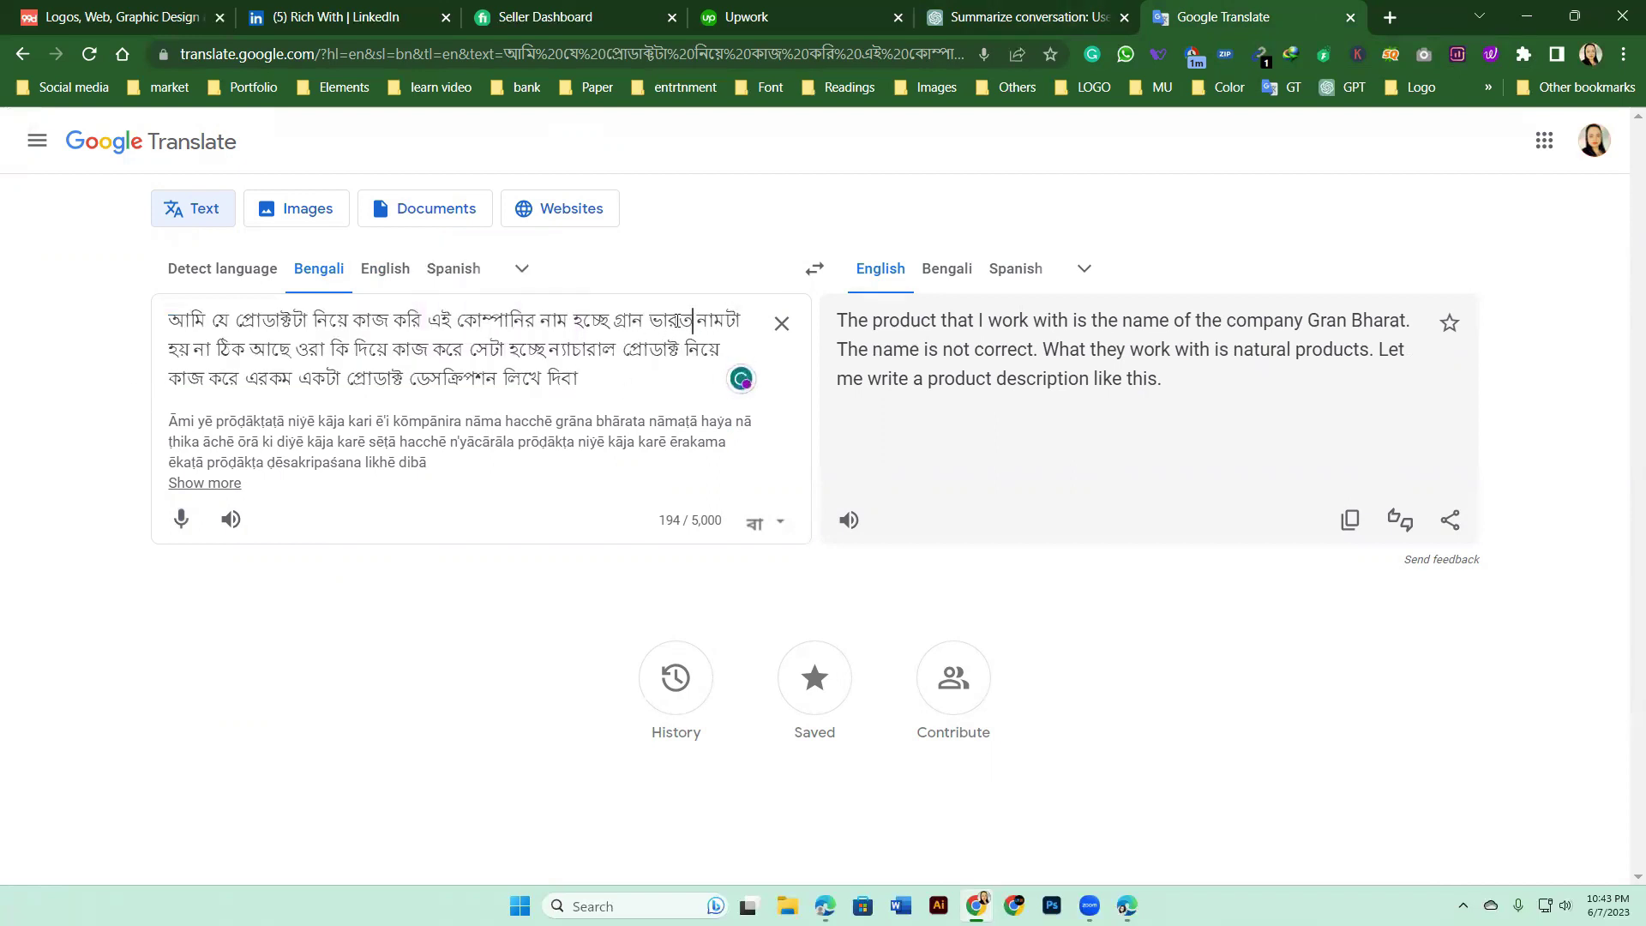
Correct the misheard company name to Granvero and replace the redundant phrase with তারা
drag(691, 321, 615, 321)
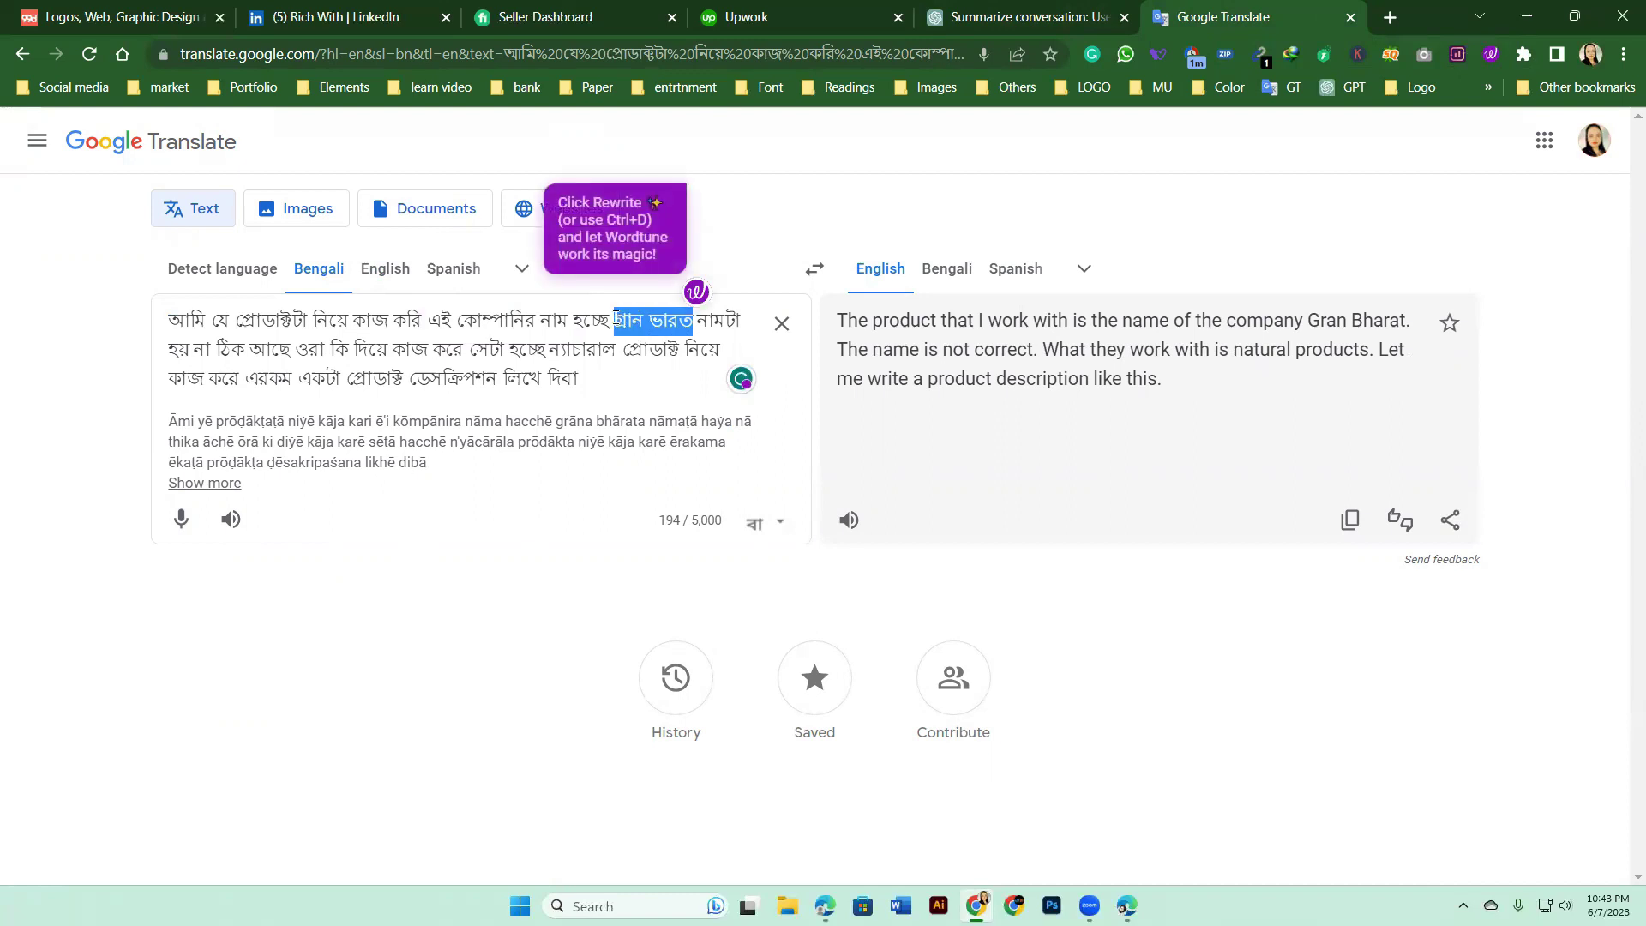
text(granvero)
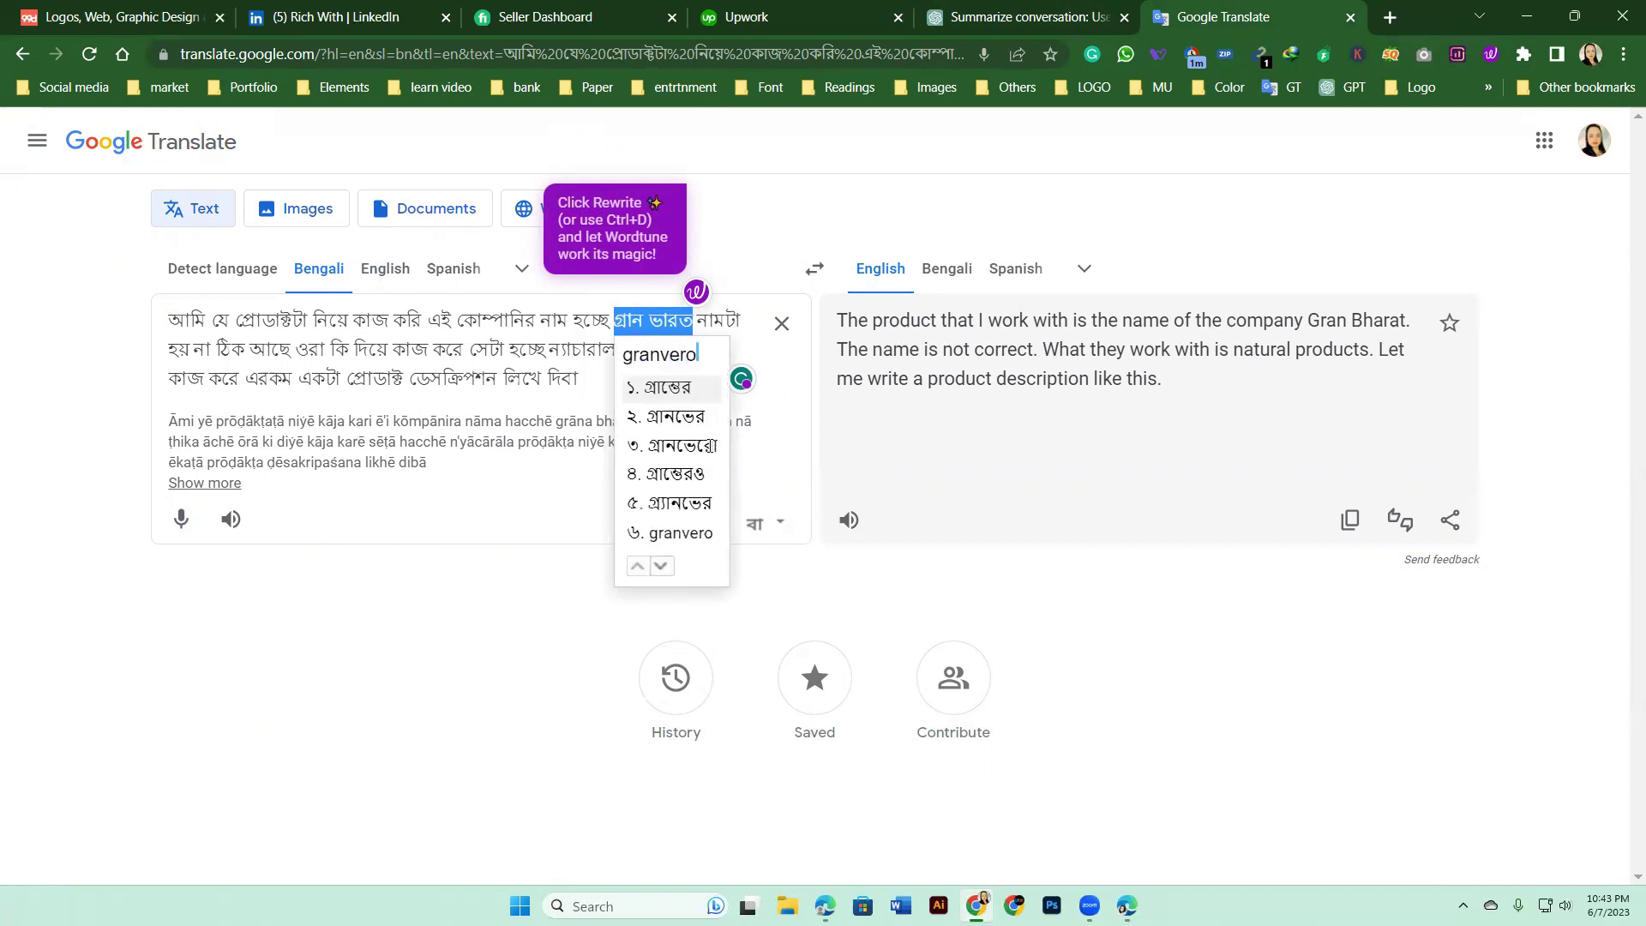
click(705, 442)
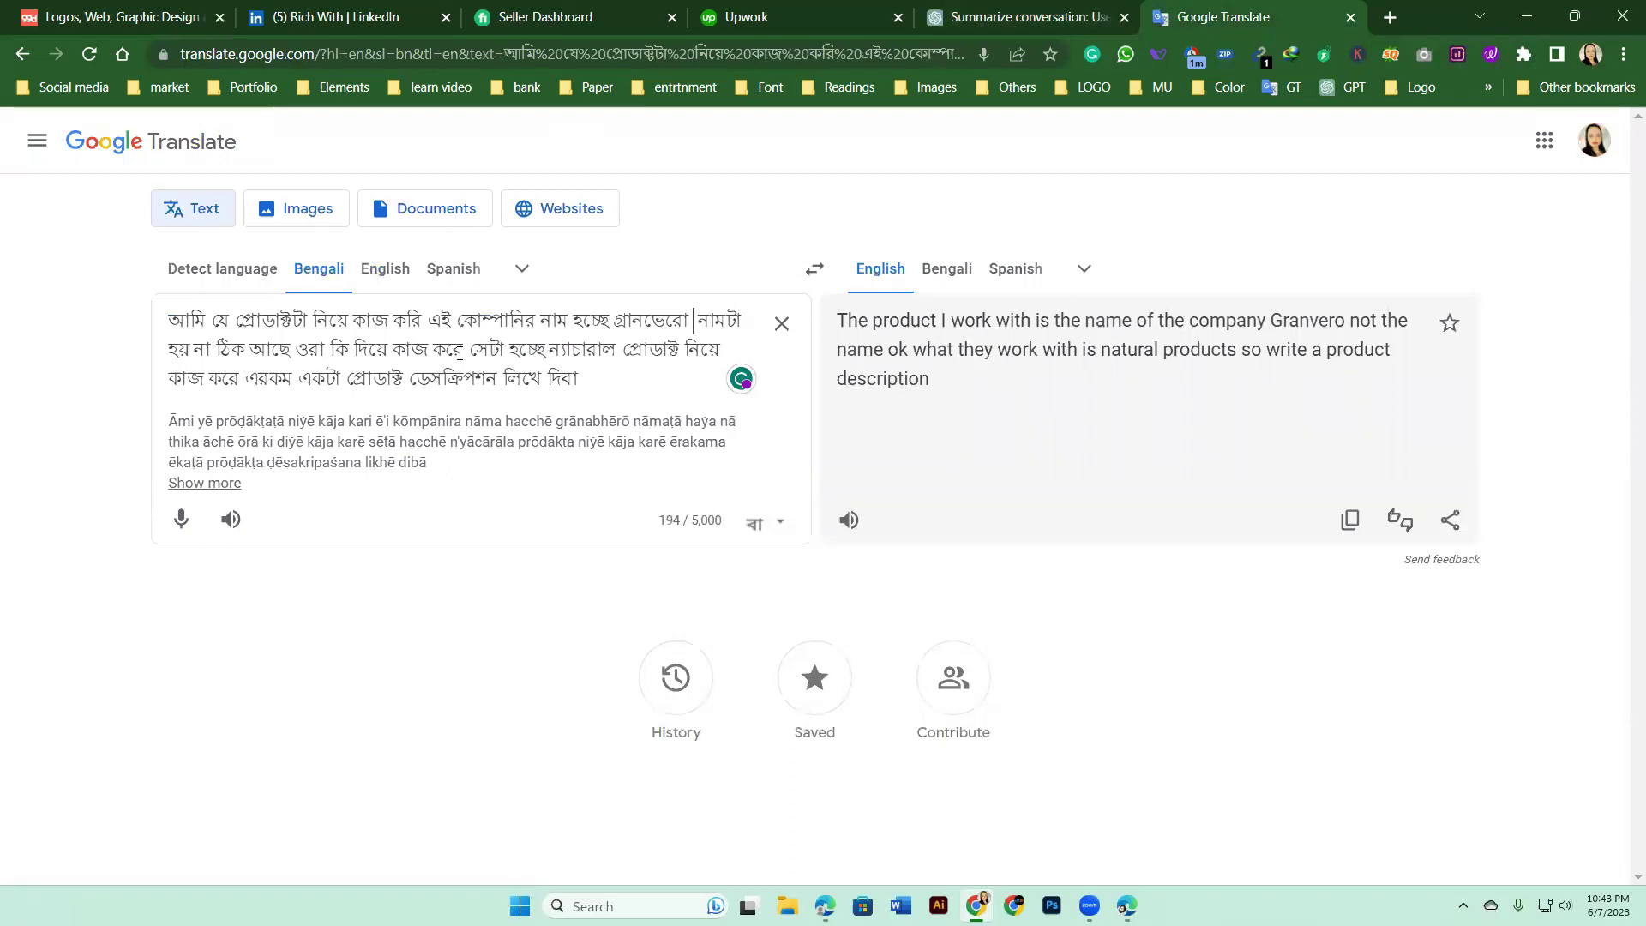
drag(457, 349, 701, 325)
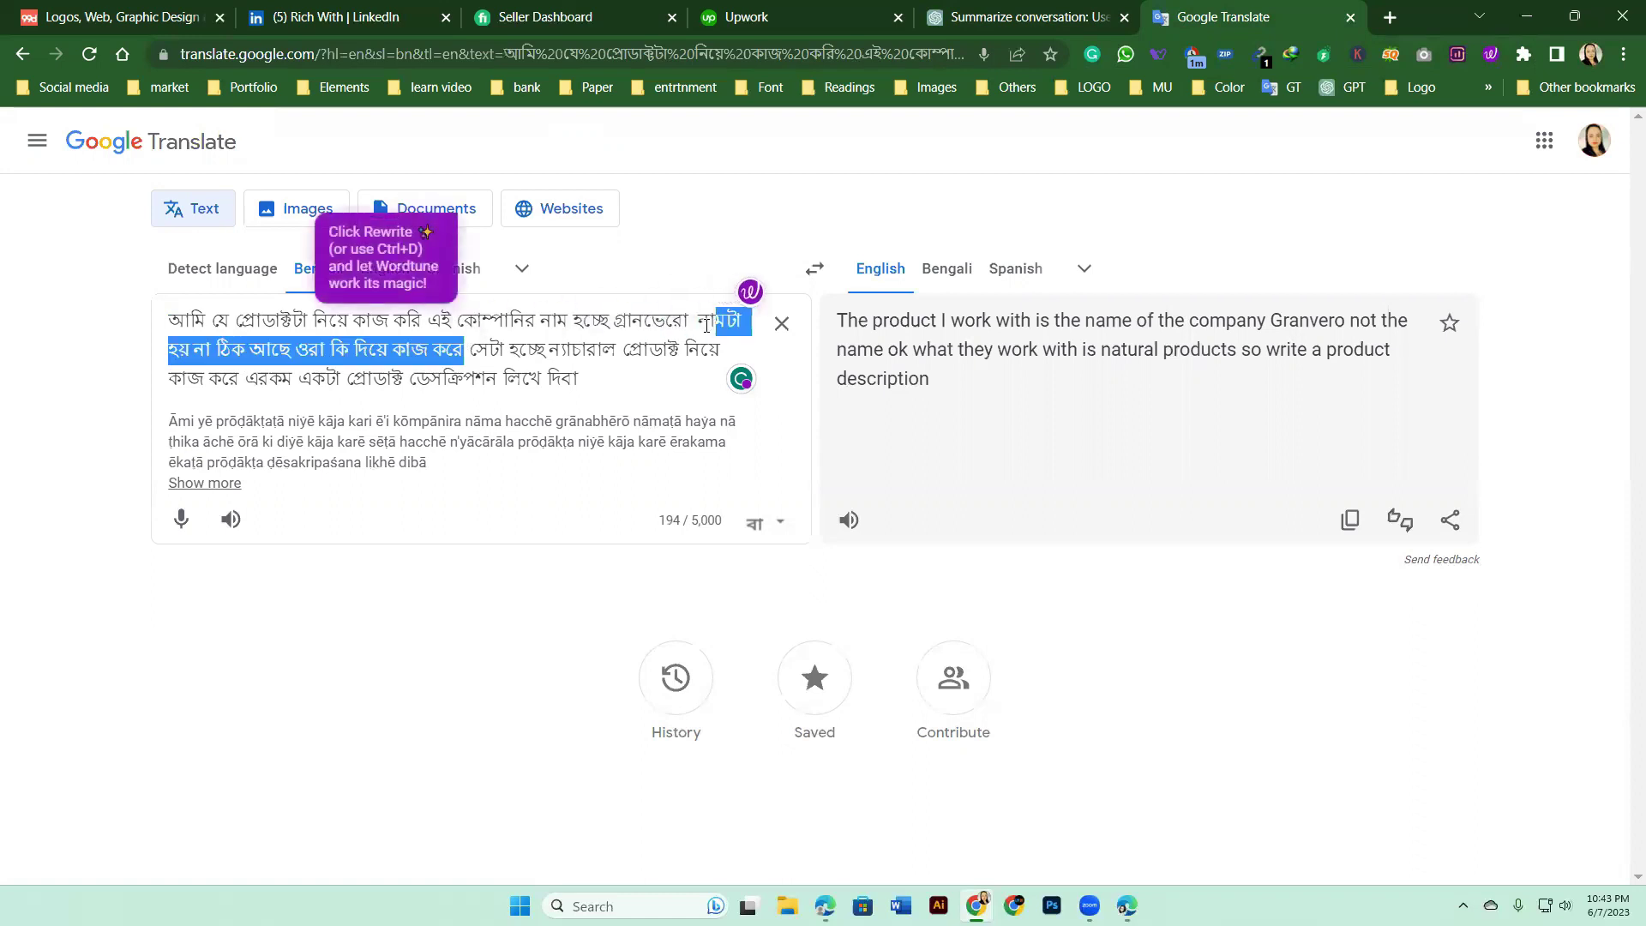
key(BackSpace)
text(তার)
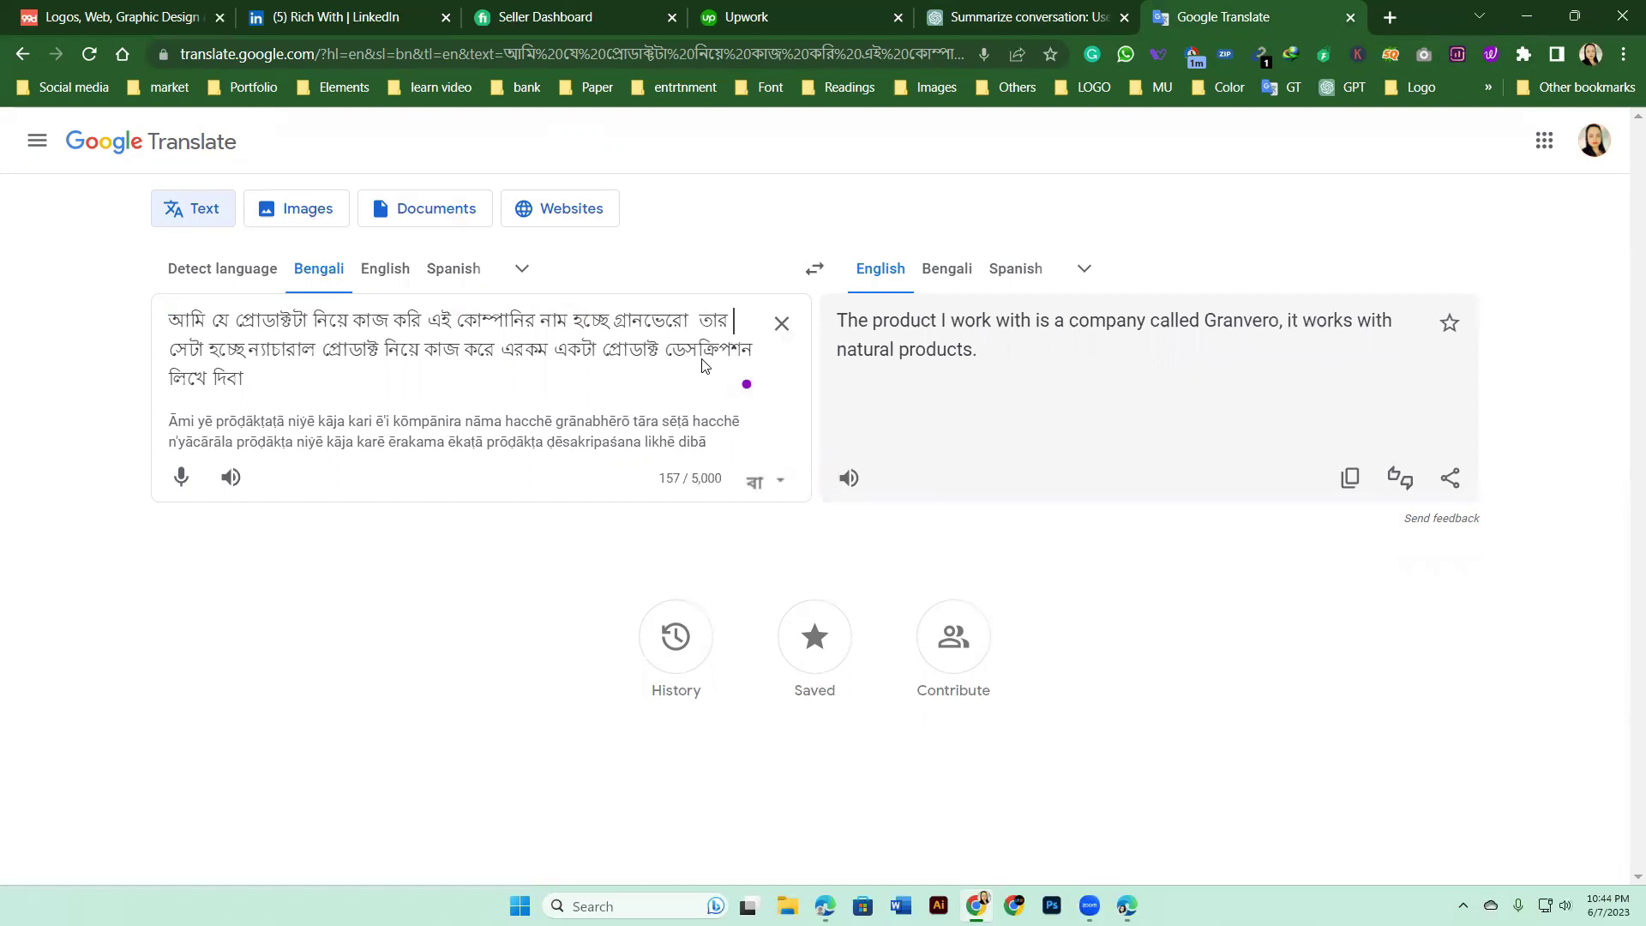
key(BackSpace)
key(BackSpace)
key(BackSpace)
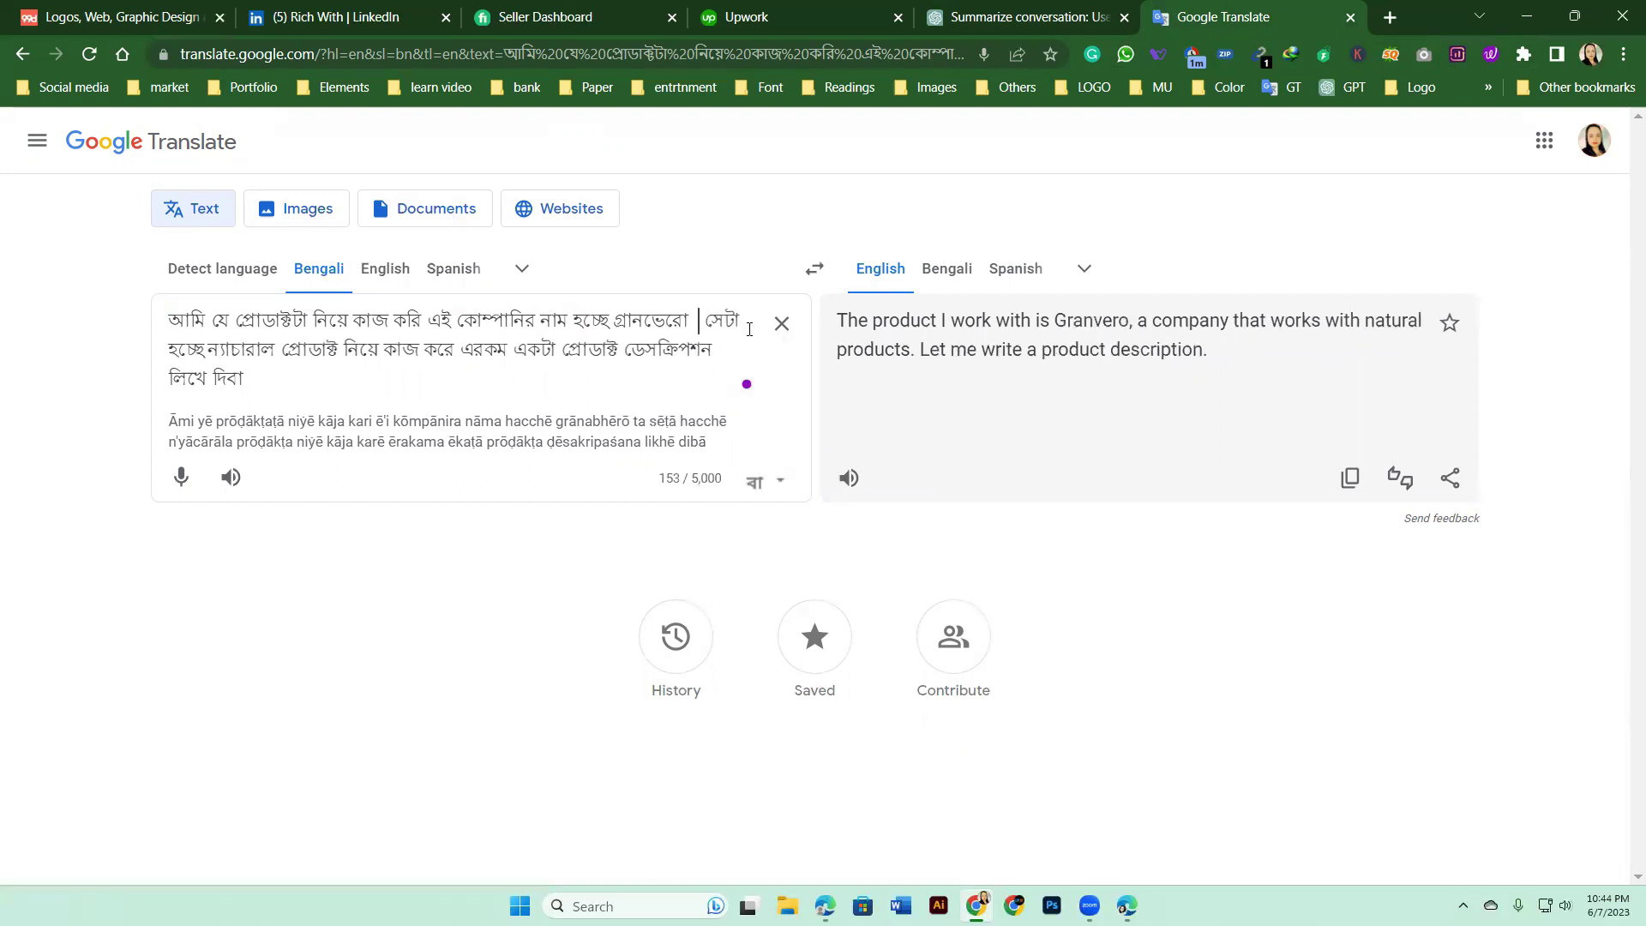
text(তারা)
key(space)
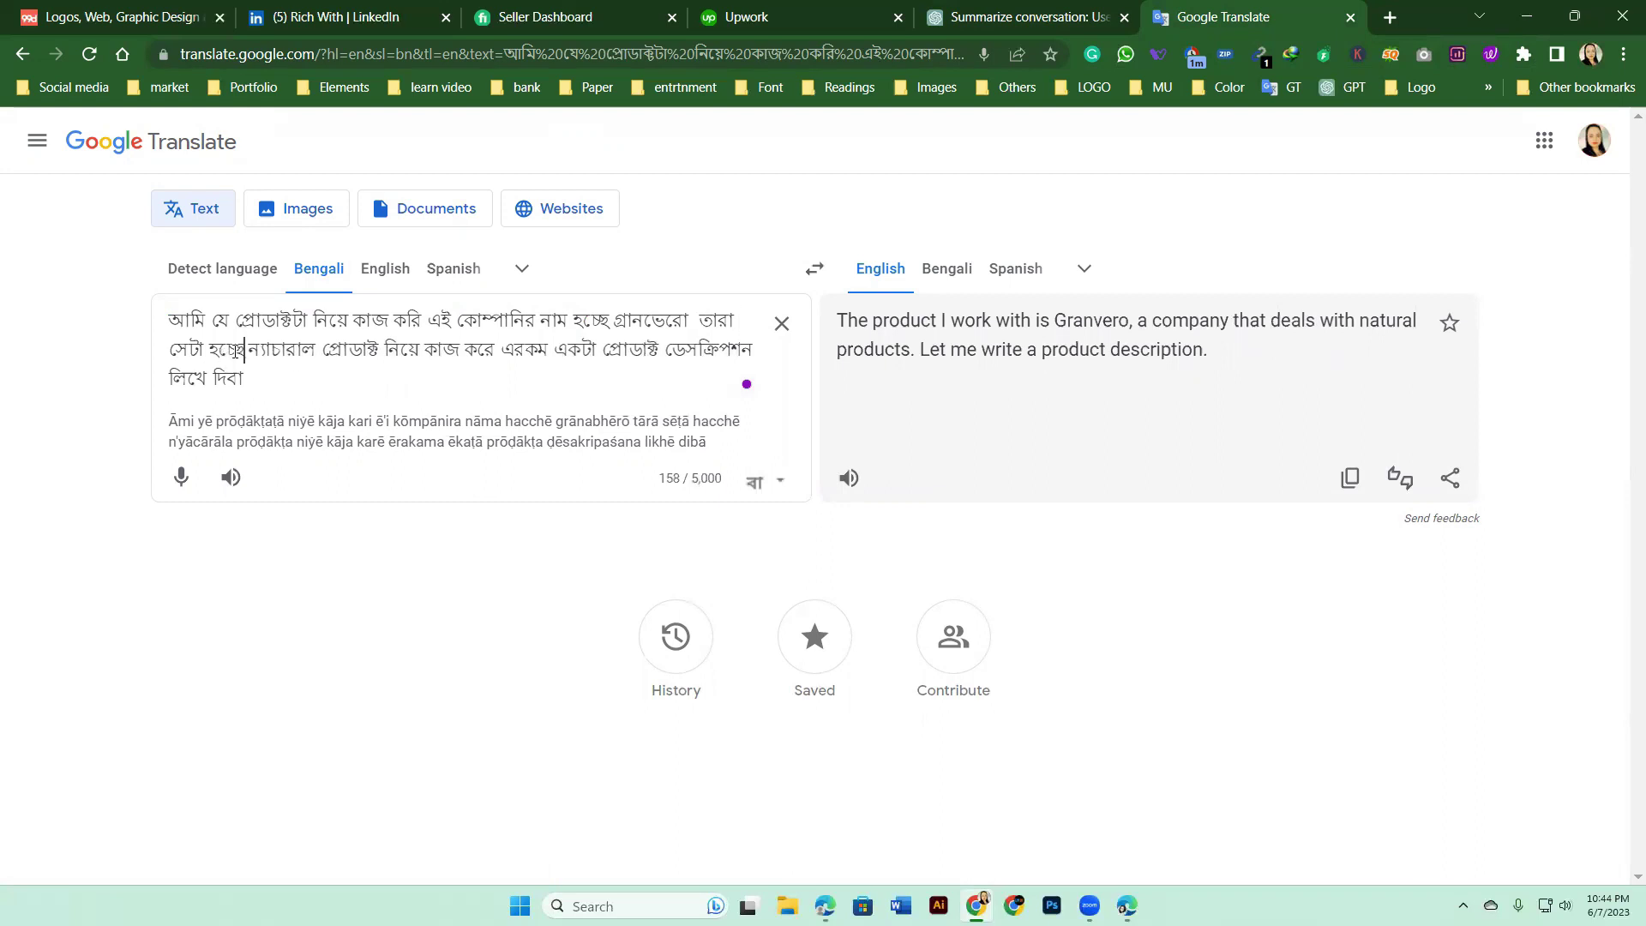
Delete the words সেটা হচ্ছে and select the whole corrected message for ChatGPT
drag(238, 352, 168, 360)
key(BackSpace)
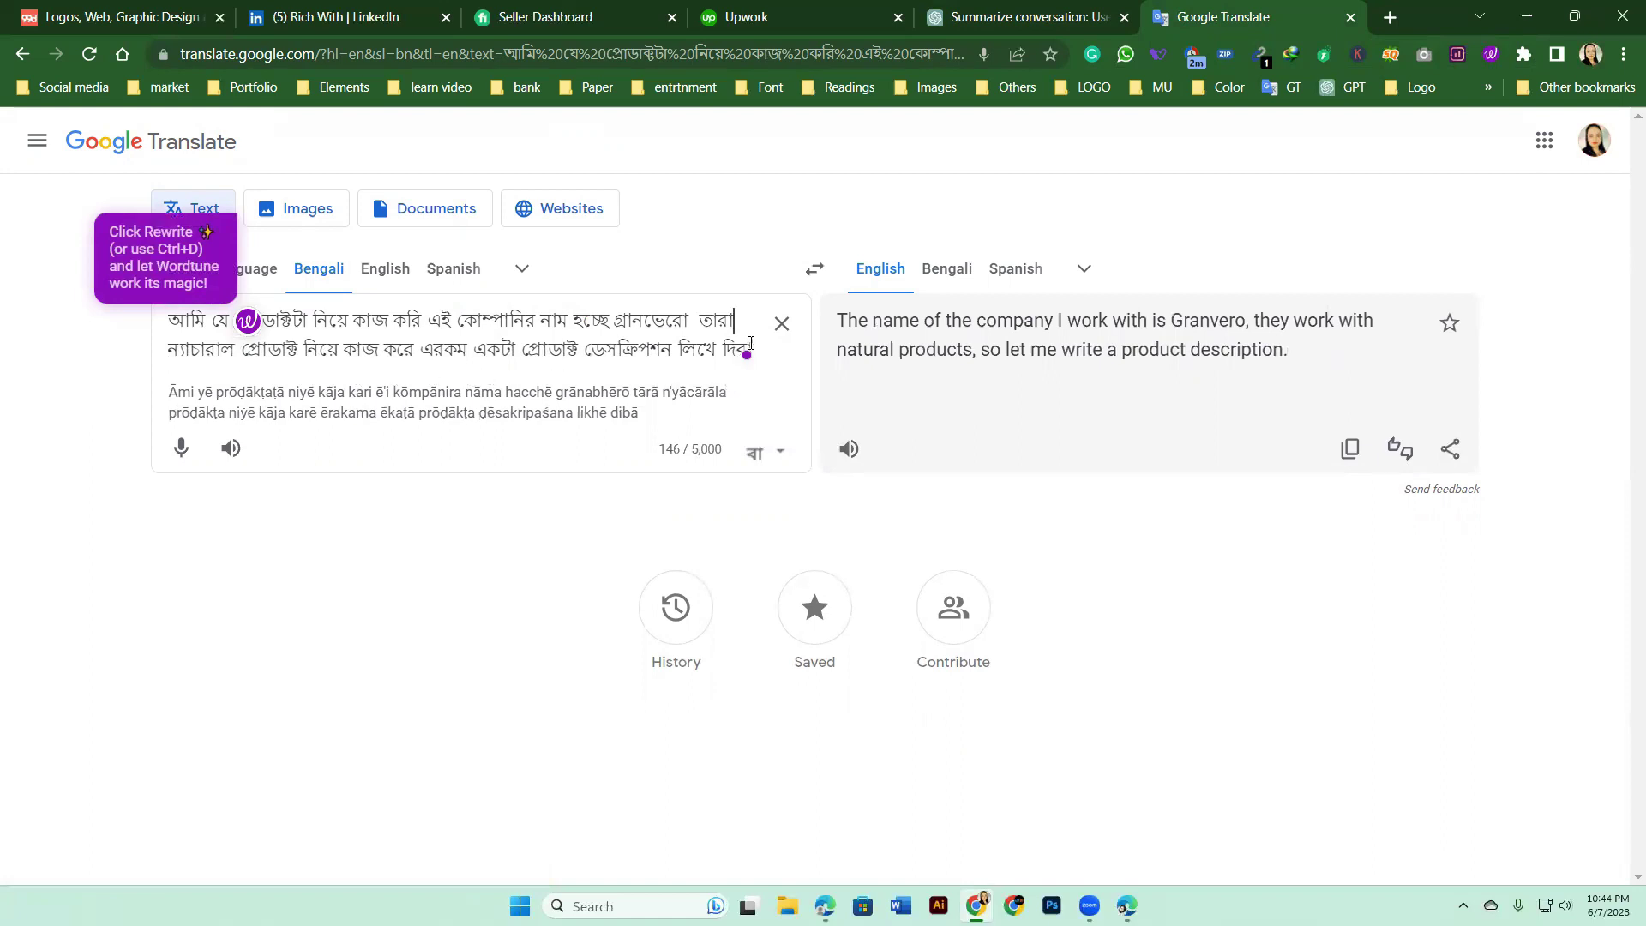
key(ctrl+a)
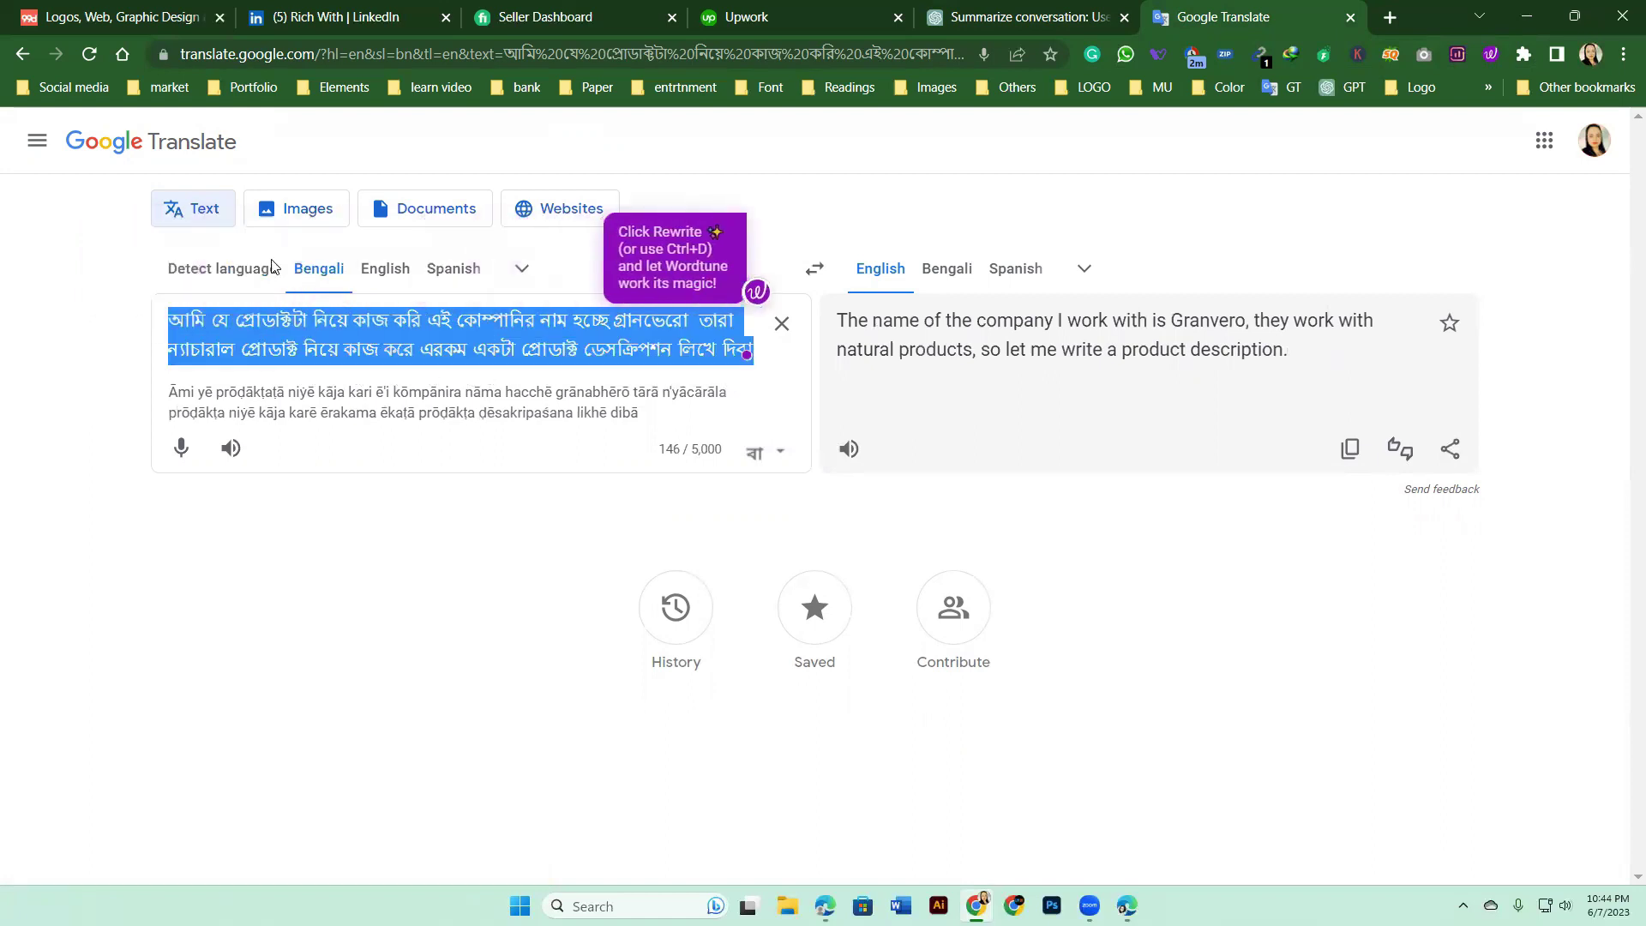
click(936, 11)
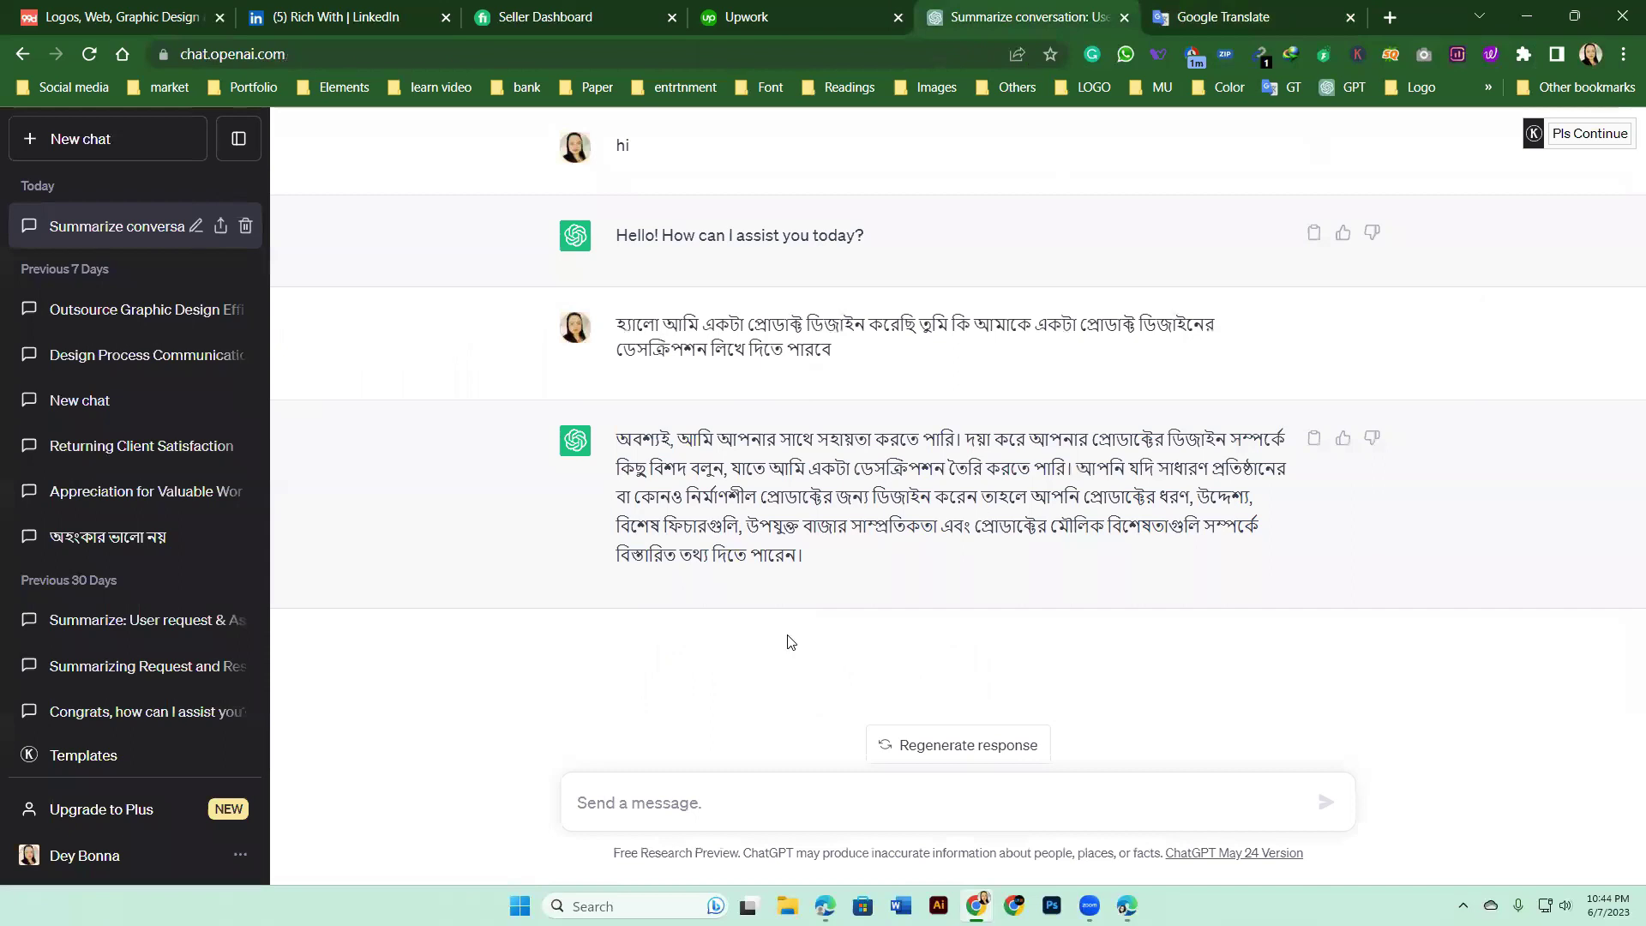
Paste the Bengali Granvero natural-products description request into ChatGPT and send it
click(657, 800)
key(ctrl+v)
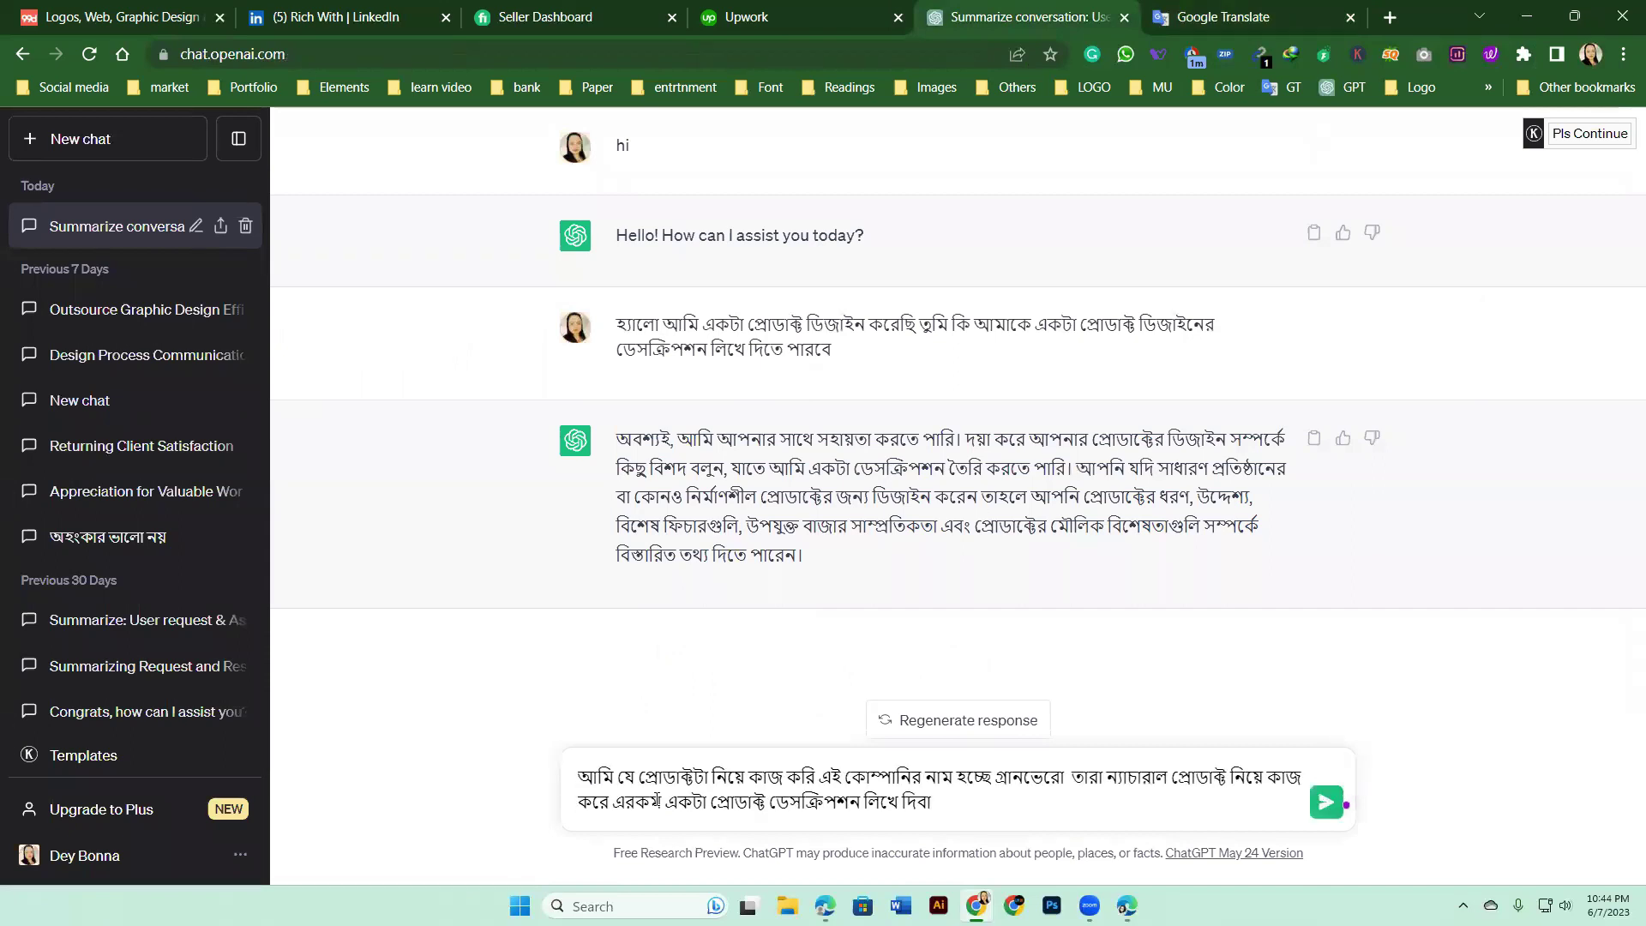
key(Return)
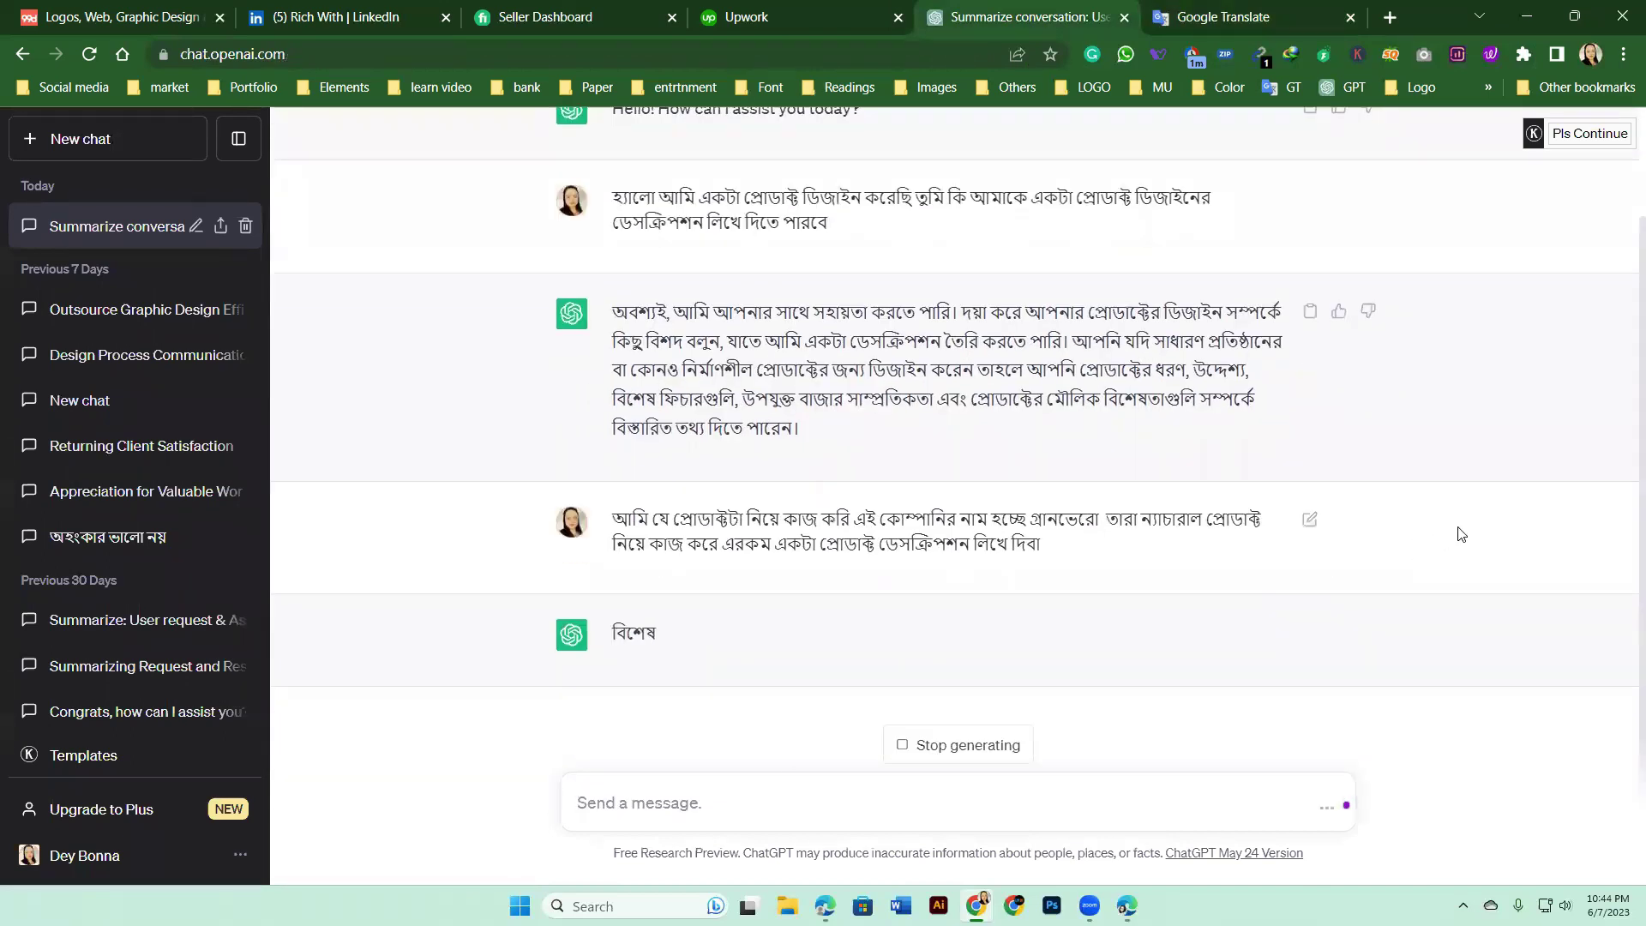
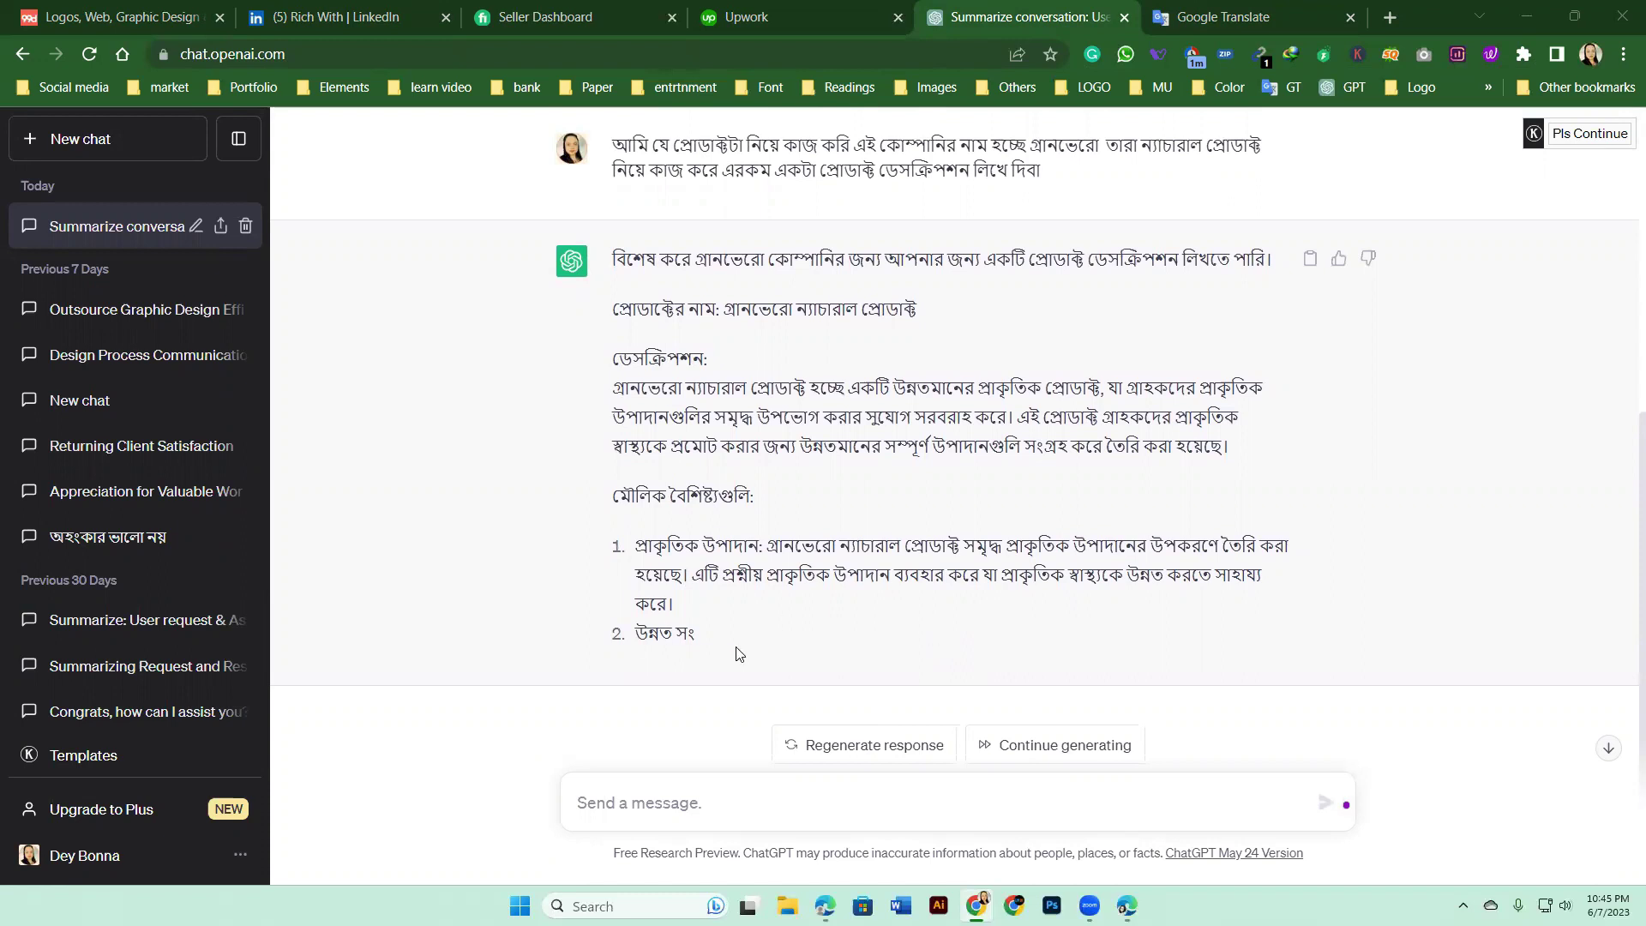
Resume ChatGPT's cut-off Granvero product description so its numbered key-features list keeps generating
click(1061, 746)
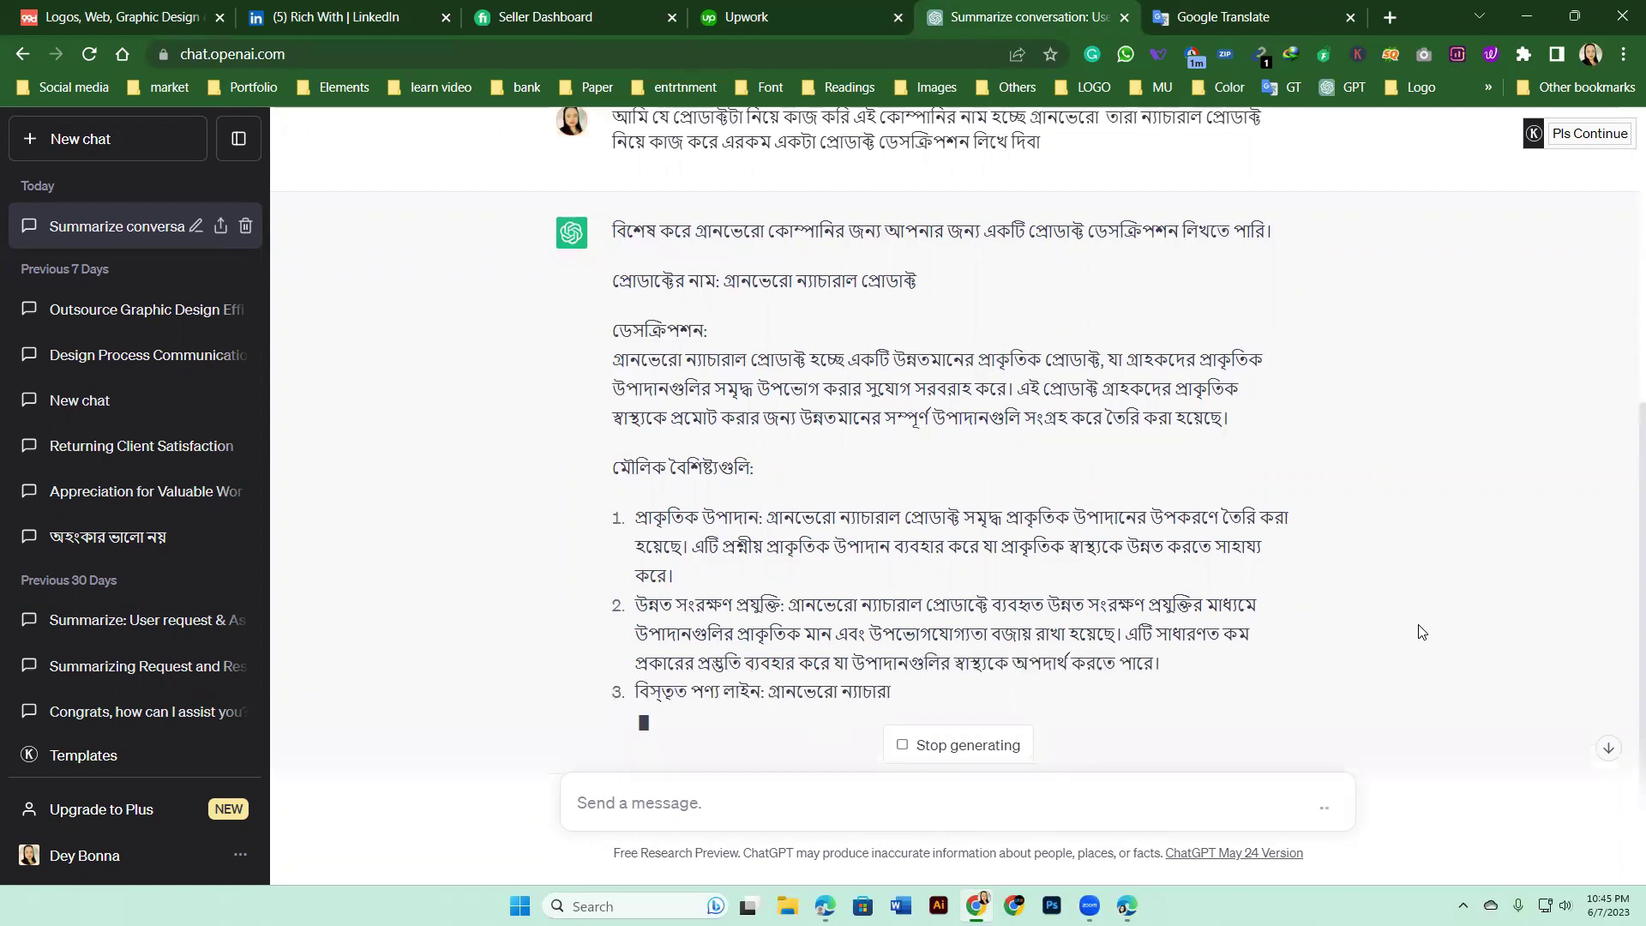
scroll(1421, 639, down, 1)
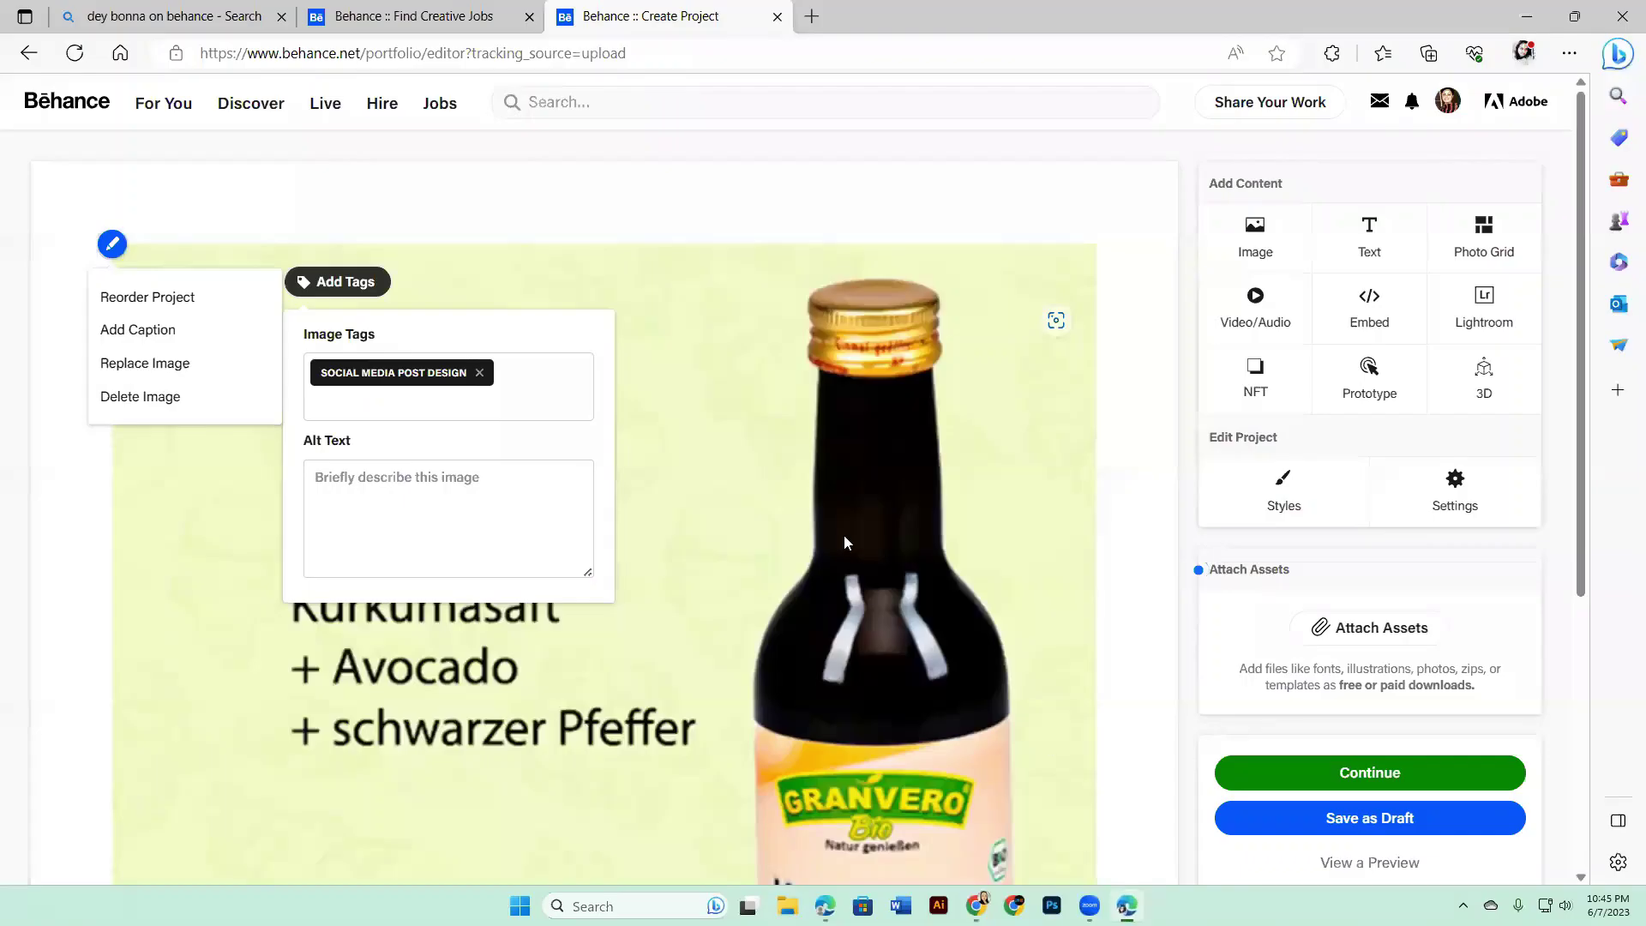
Close the Add Tags panel and options list over the Kurkuma Plus bottle image, then review it
click(142, 331)
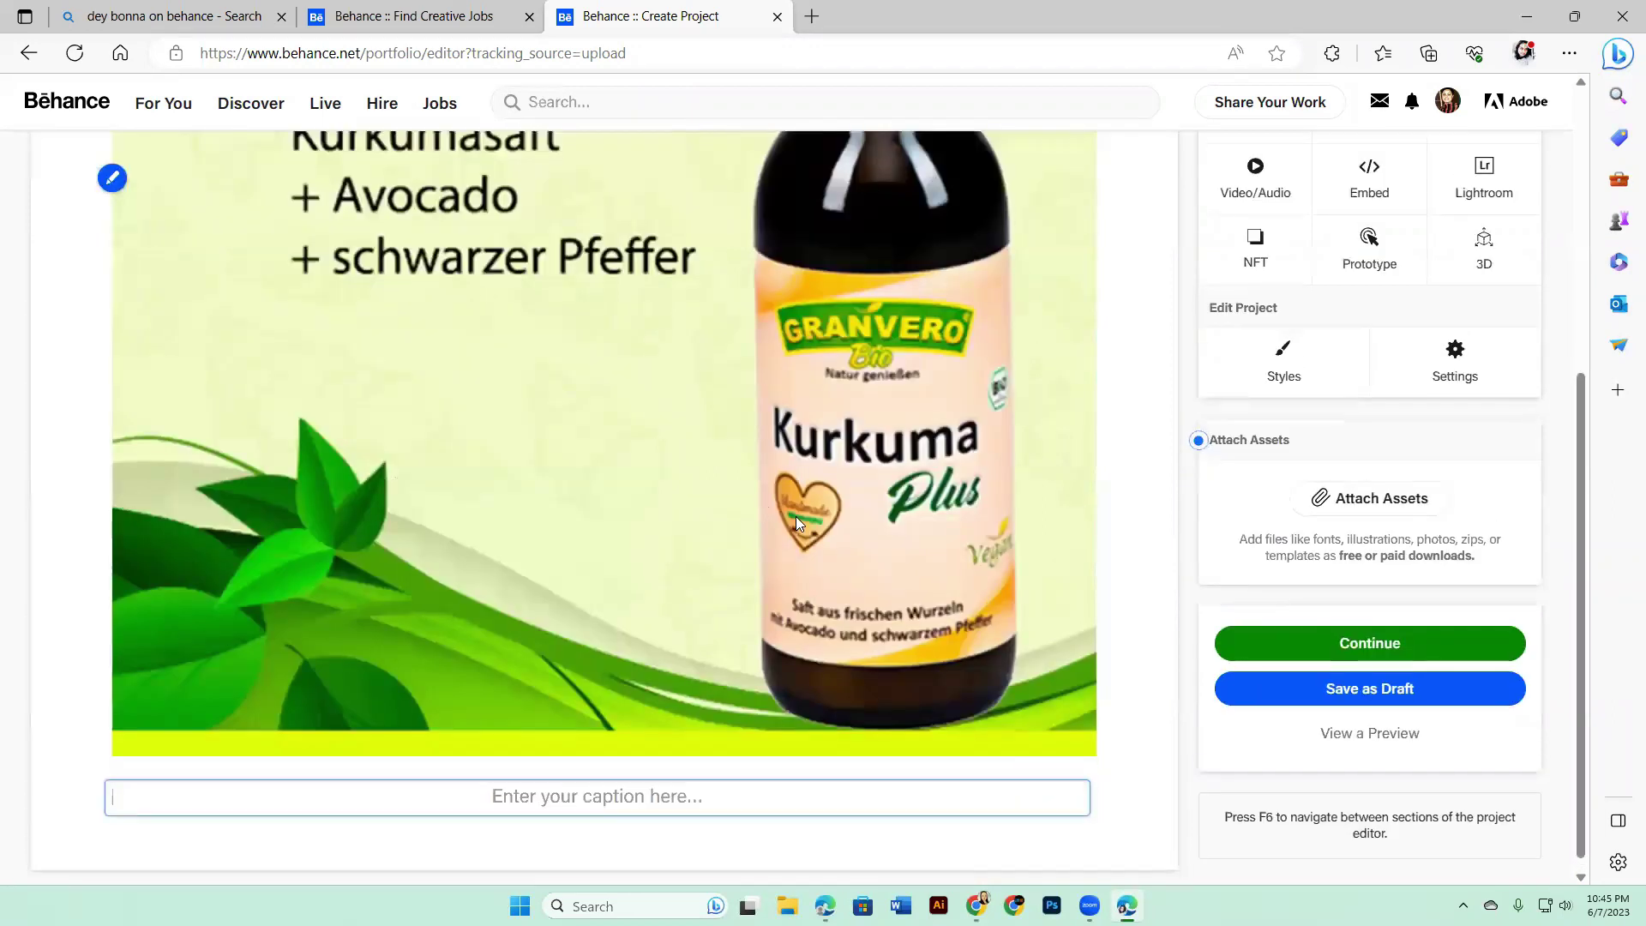
scroll(779, 512, up, 5)
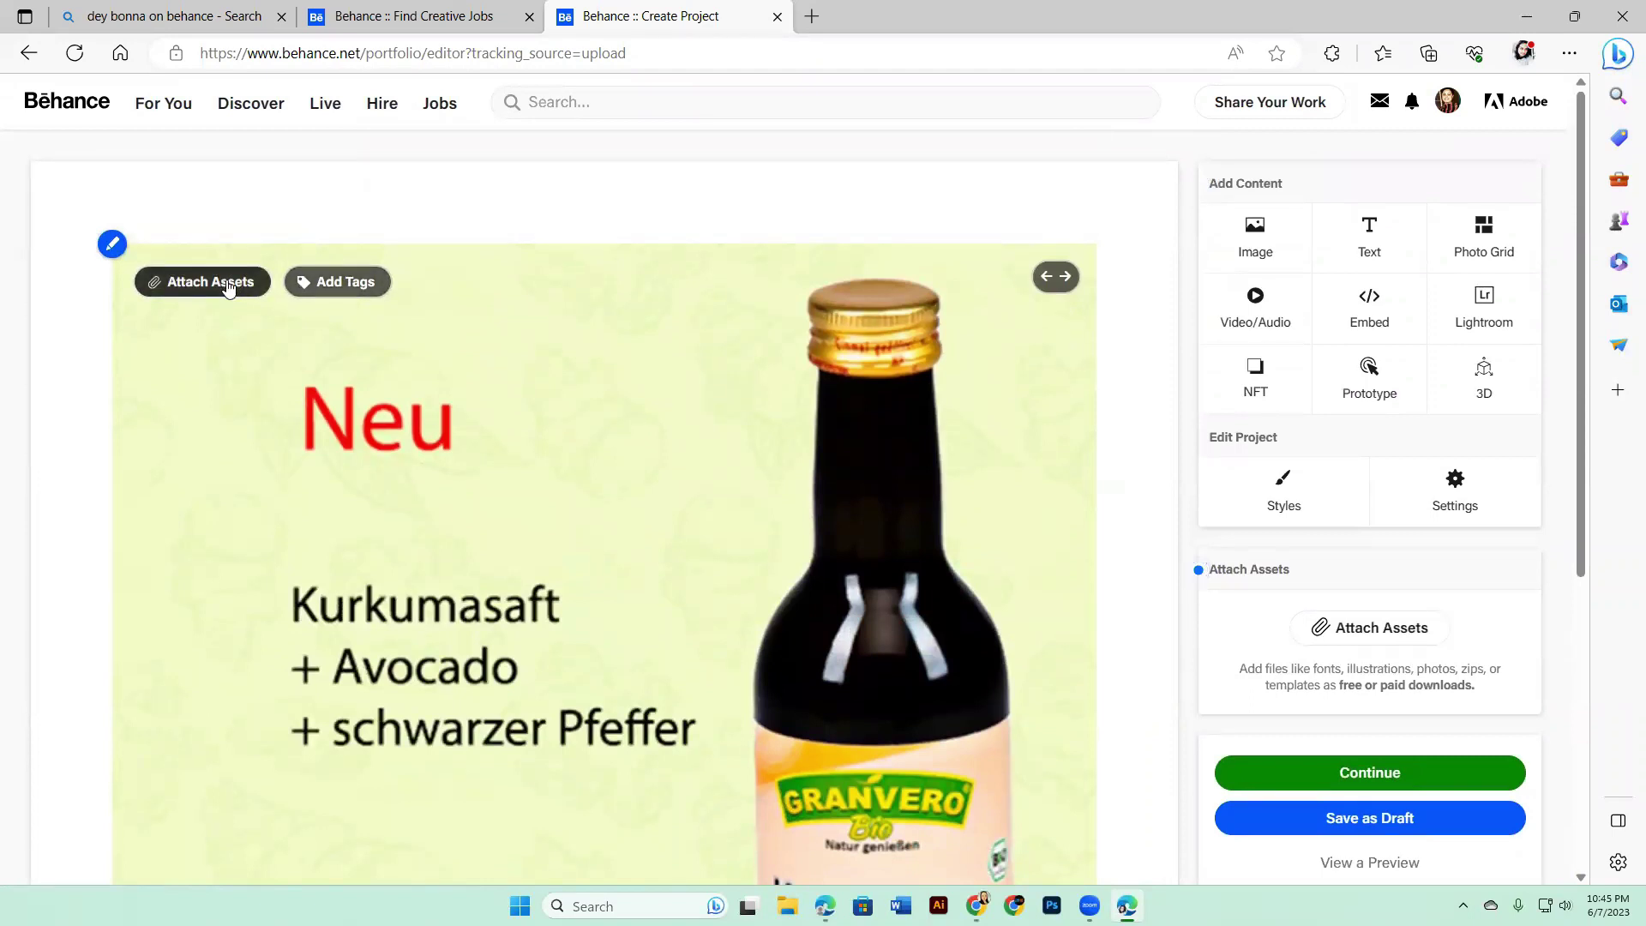
mouse_move(604, 488)
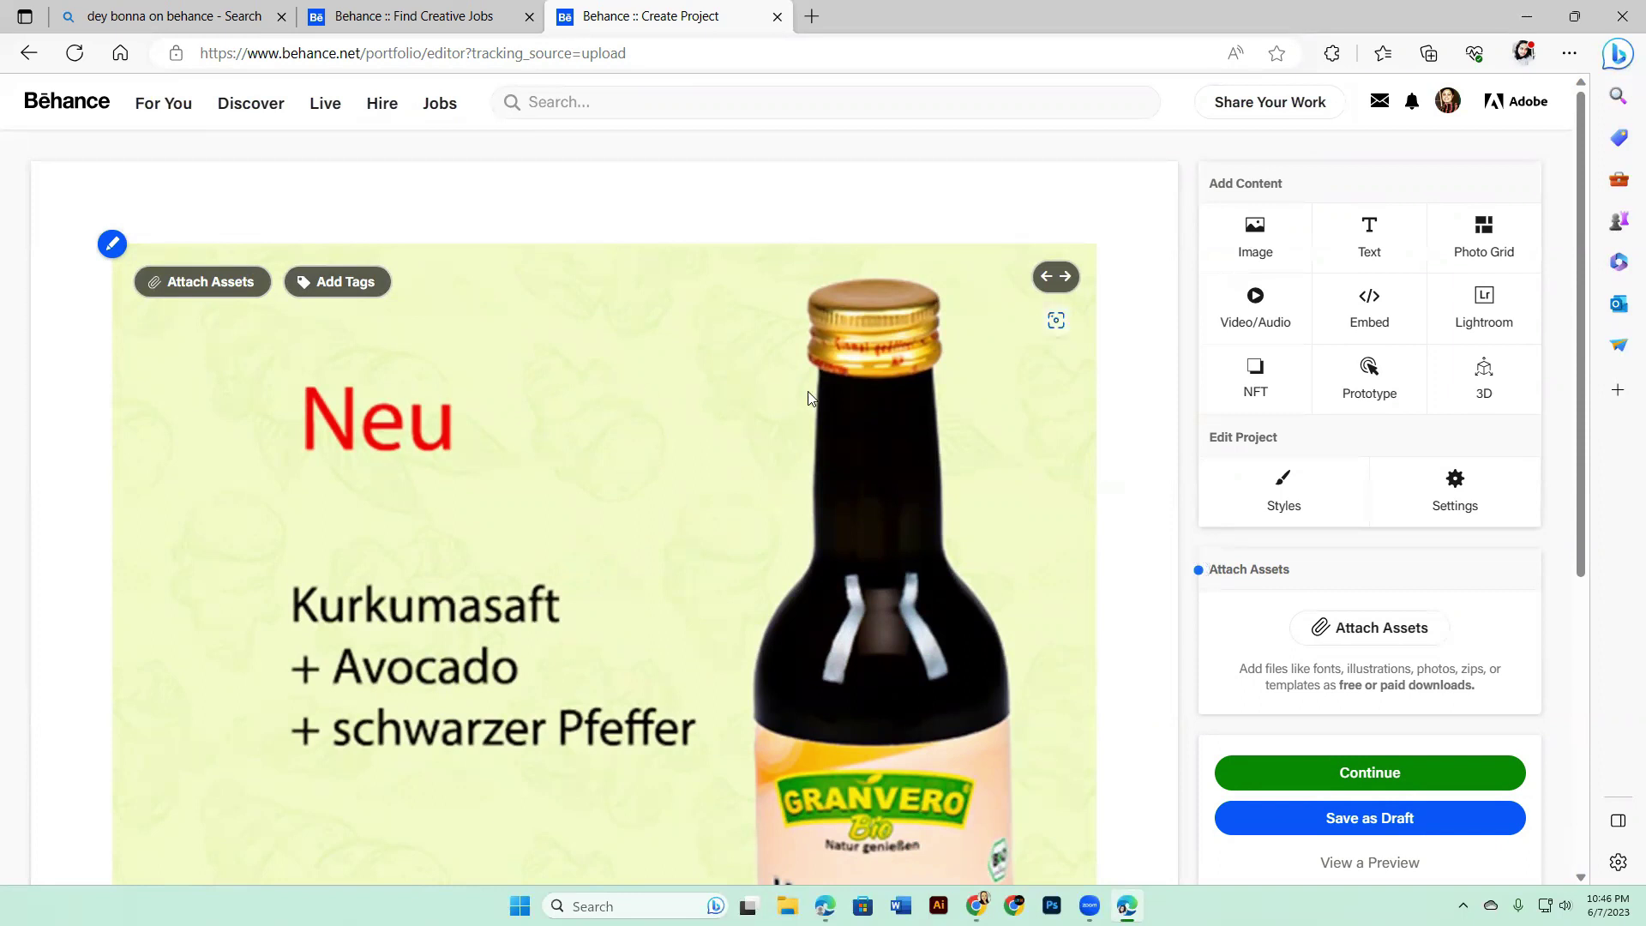
scroll(818, 506, down, 4)
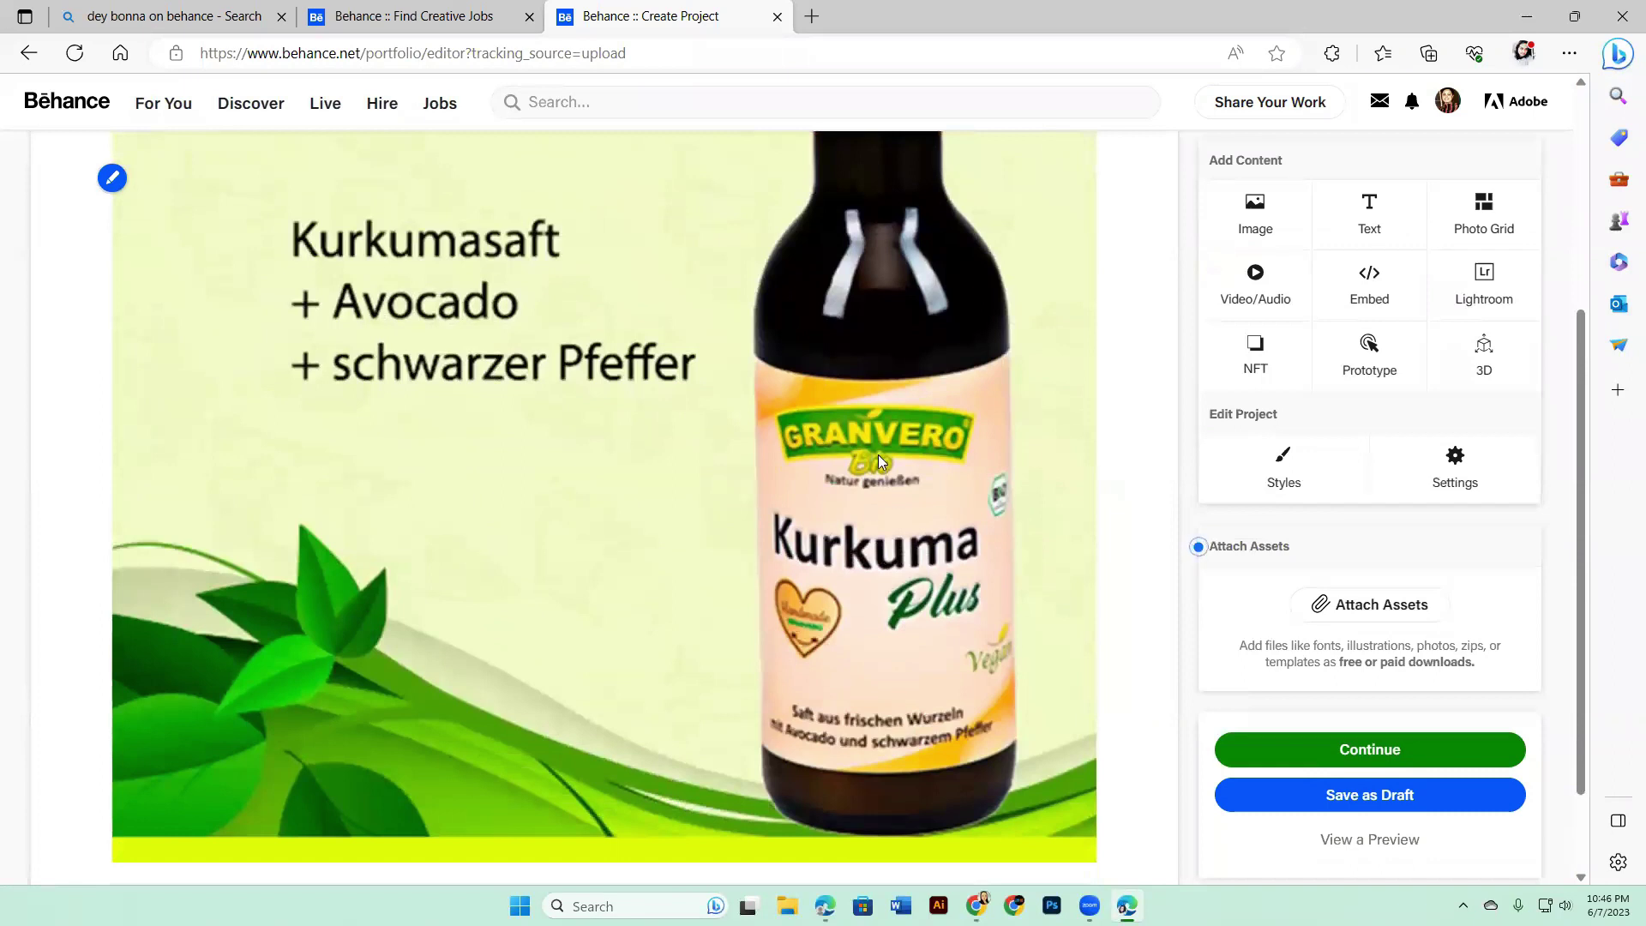
scroll(898, 482, up, 4)
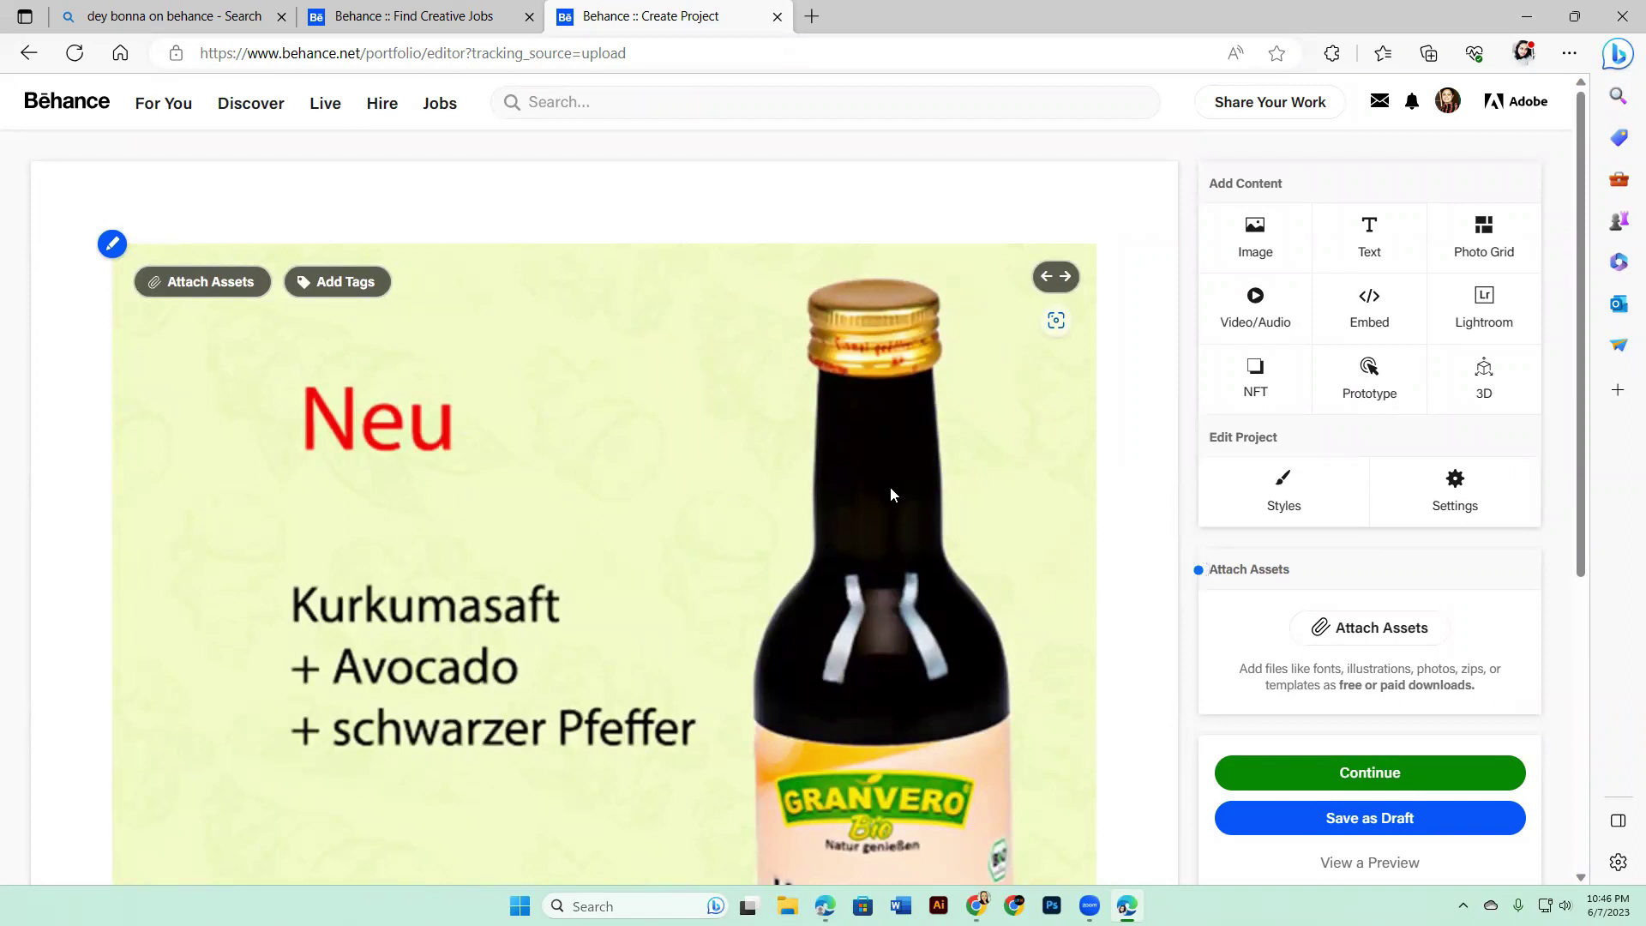
click(214, 292)
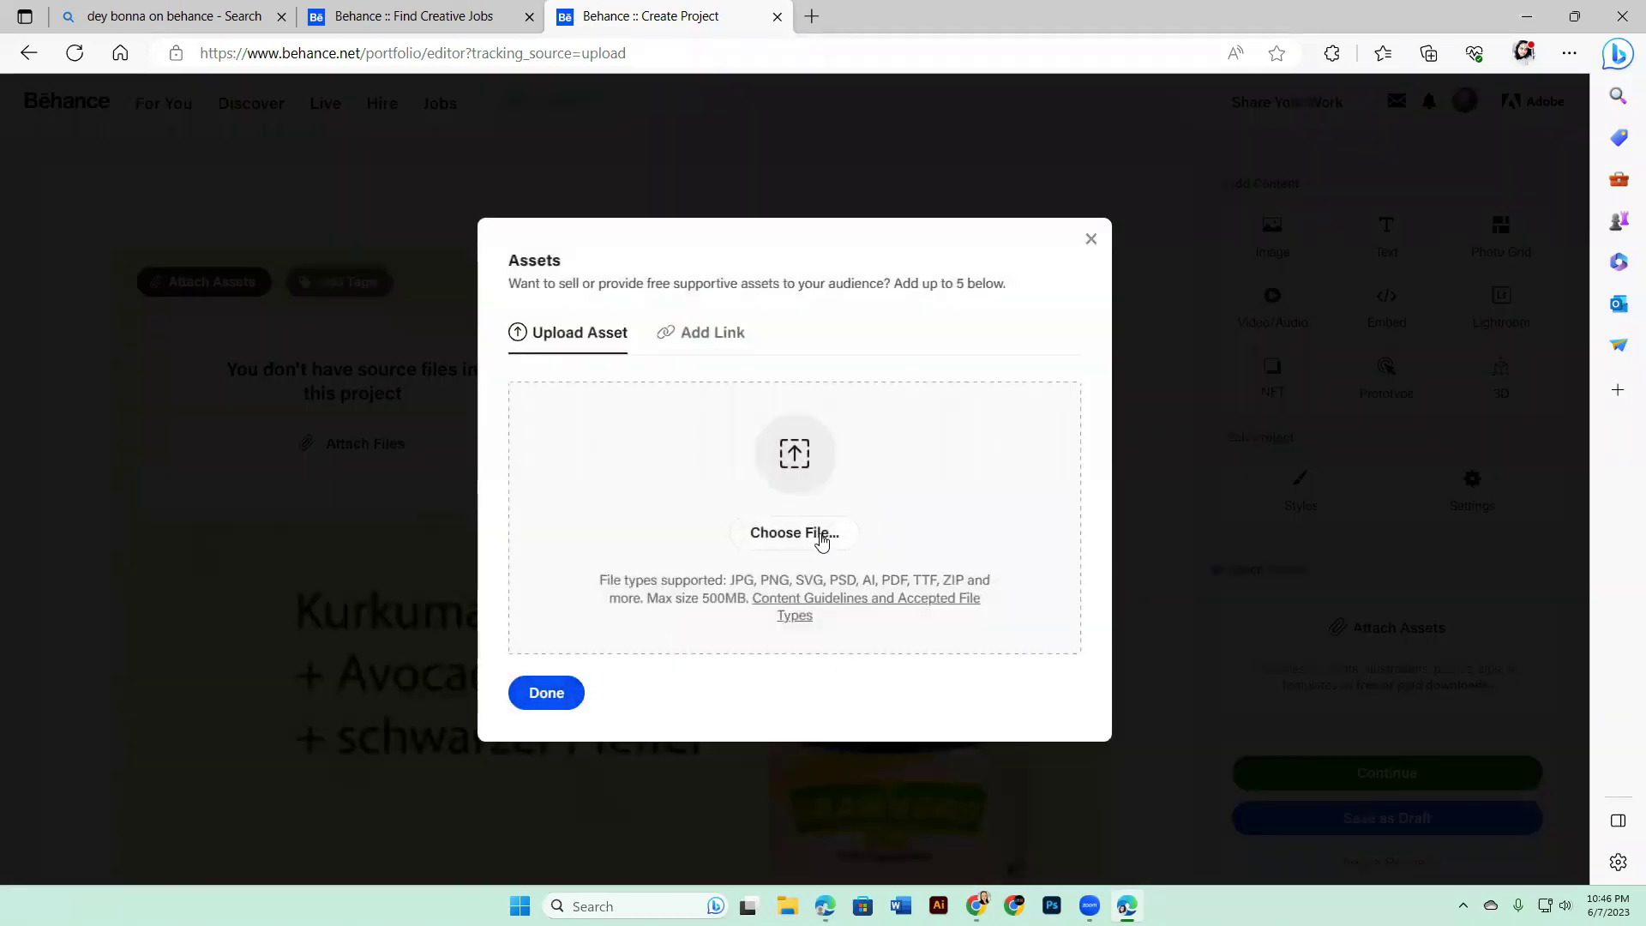
click(822, 540)
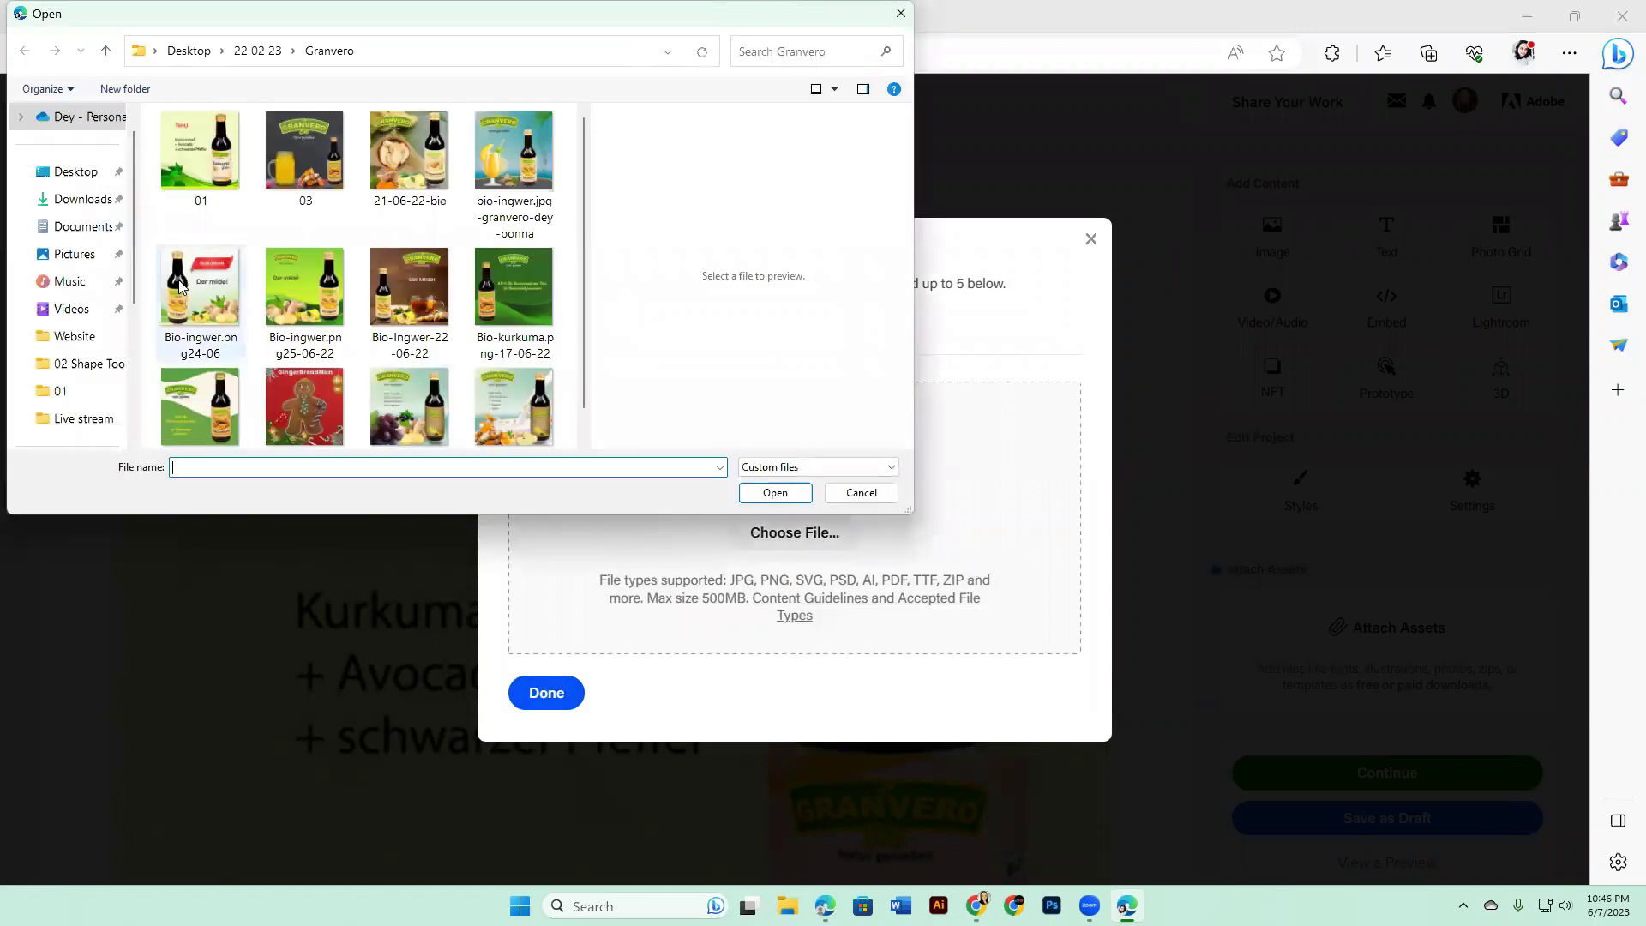
click(861, 492)
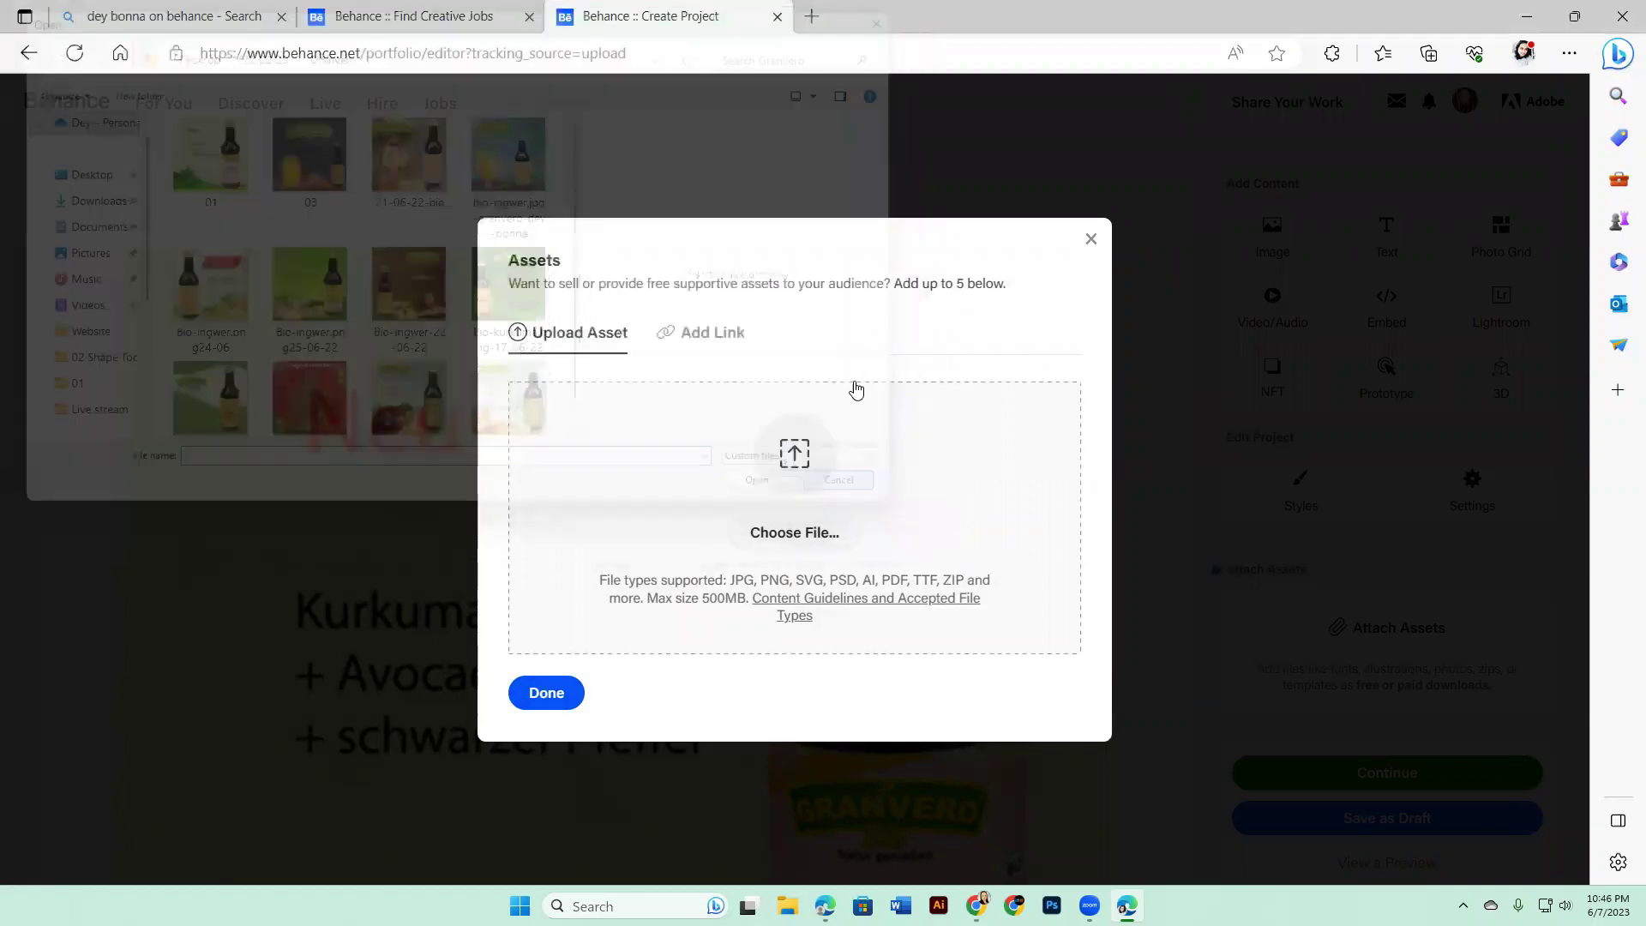
click(713, 341)
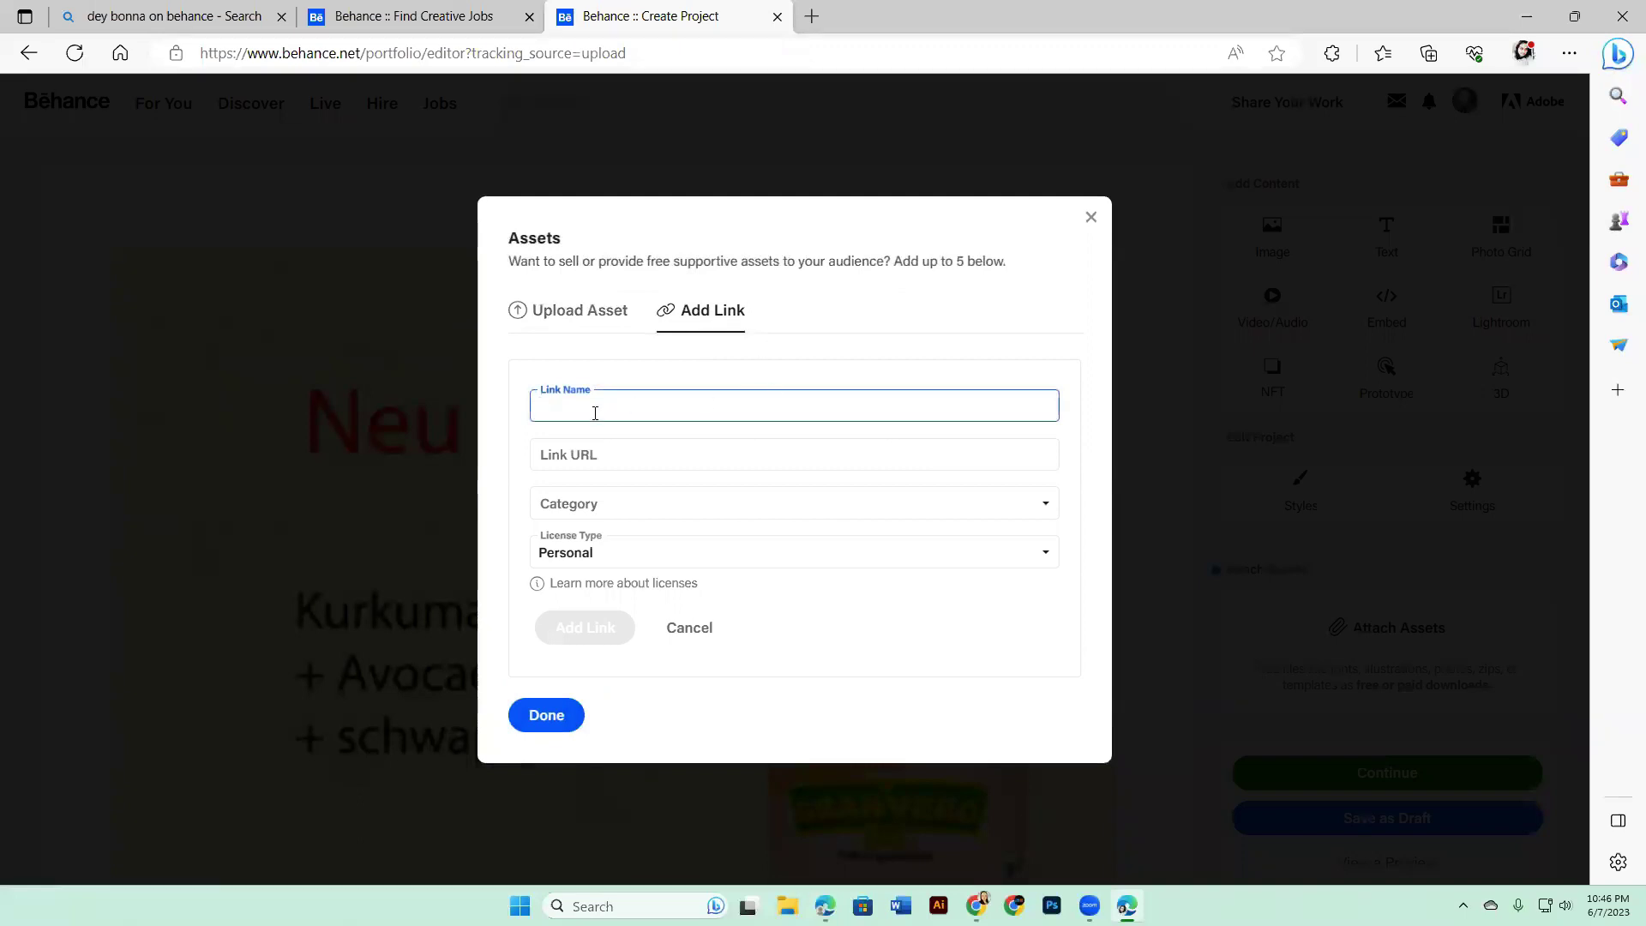
click(546, 716)
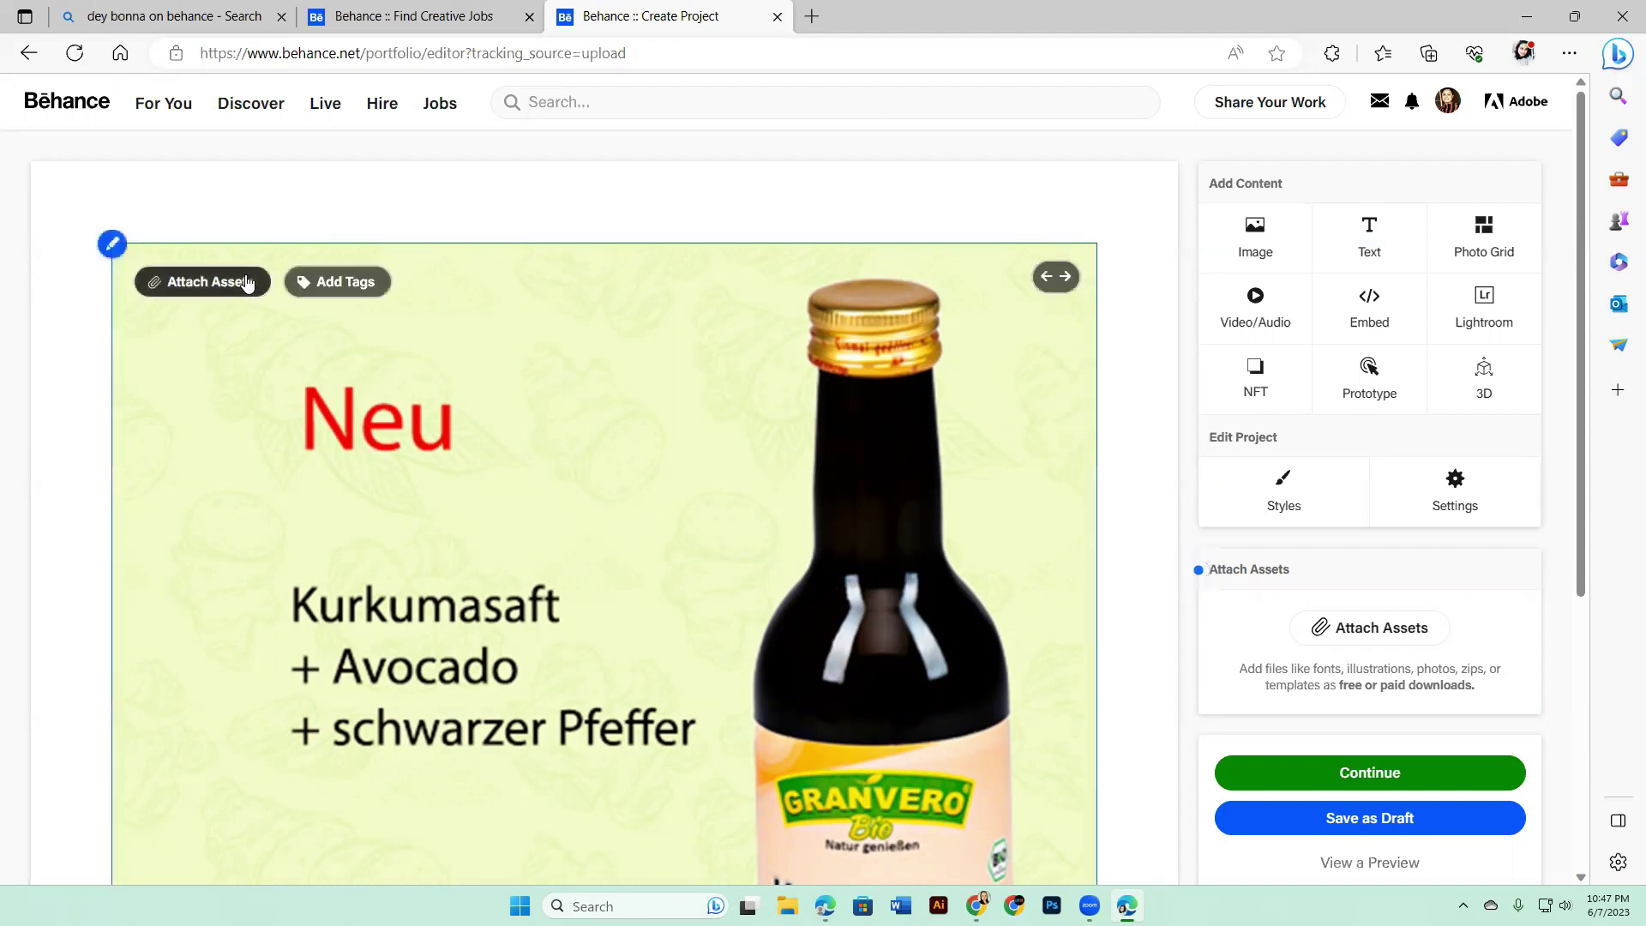
click(217, 289)
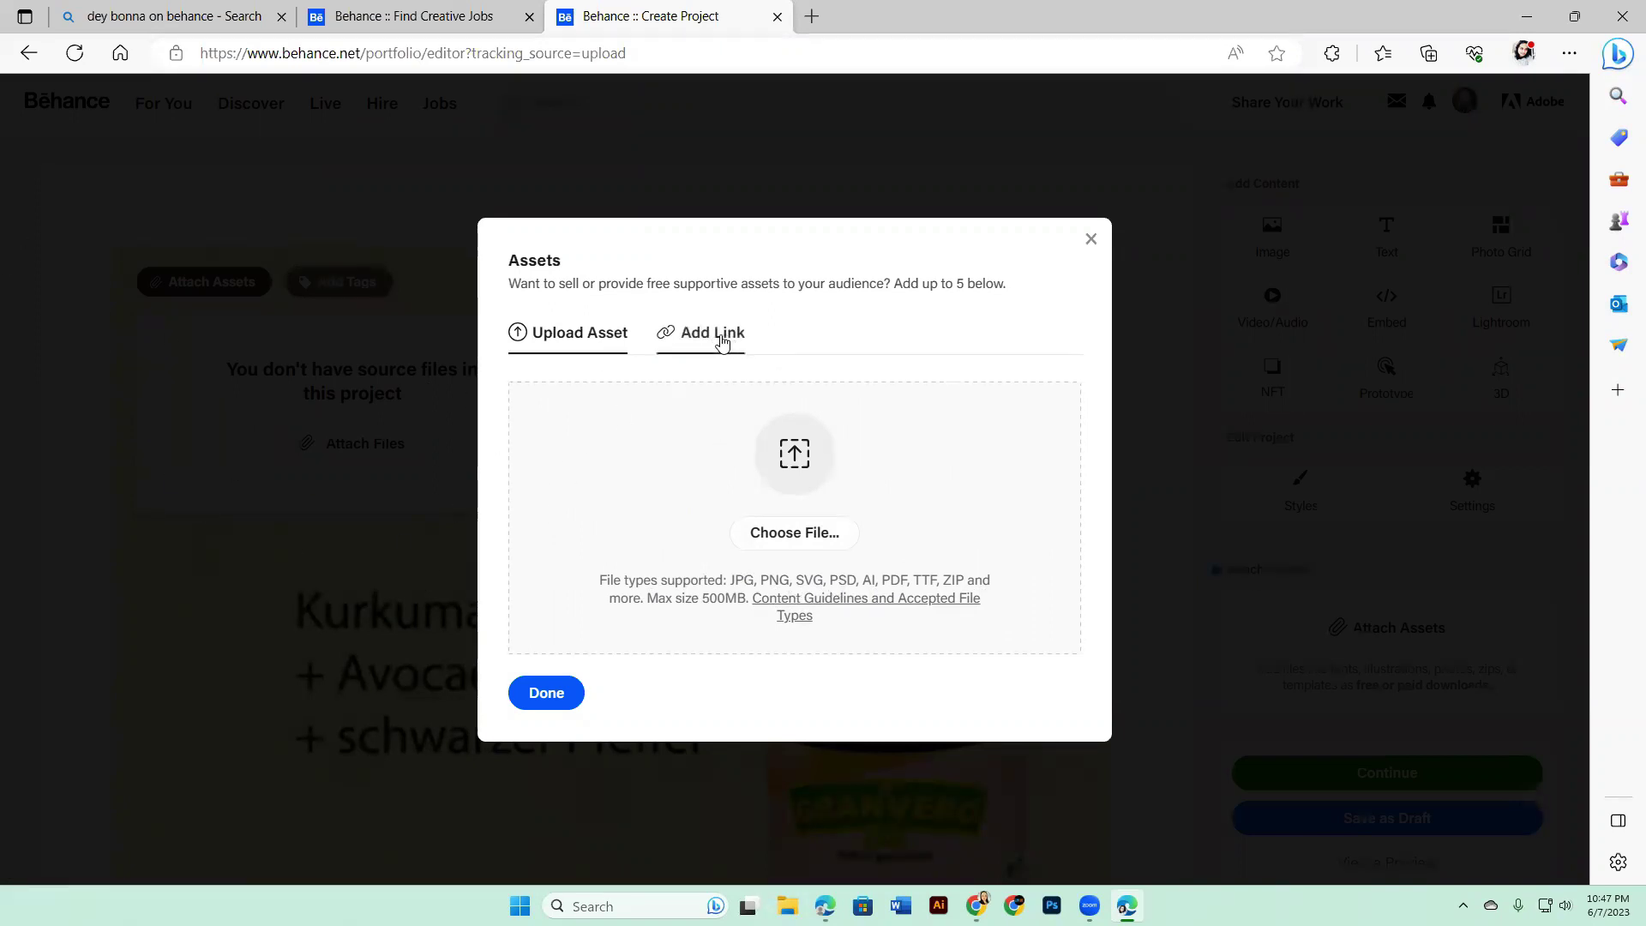
click(723, 339)
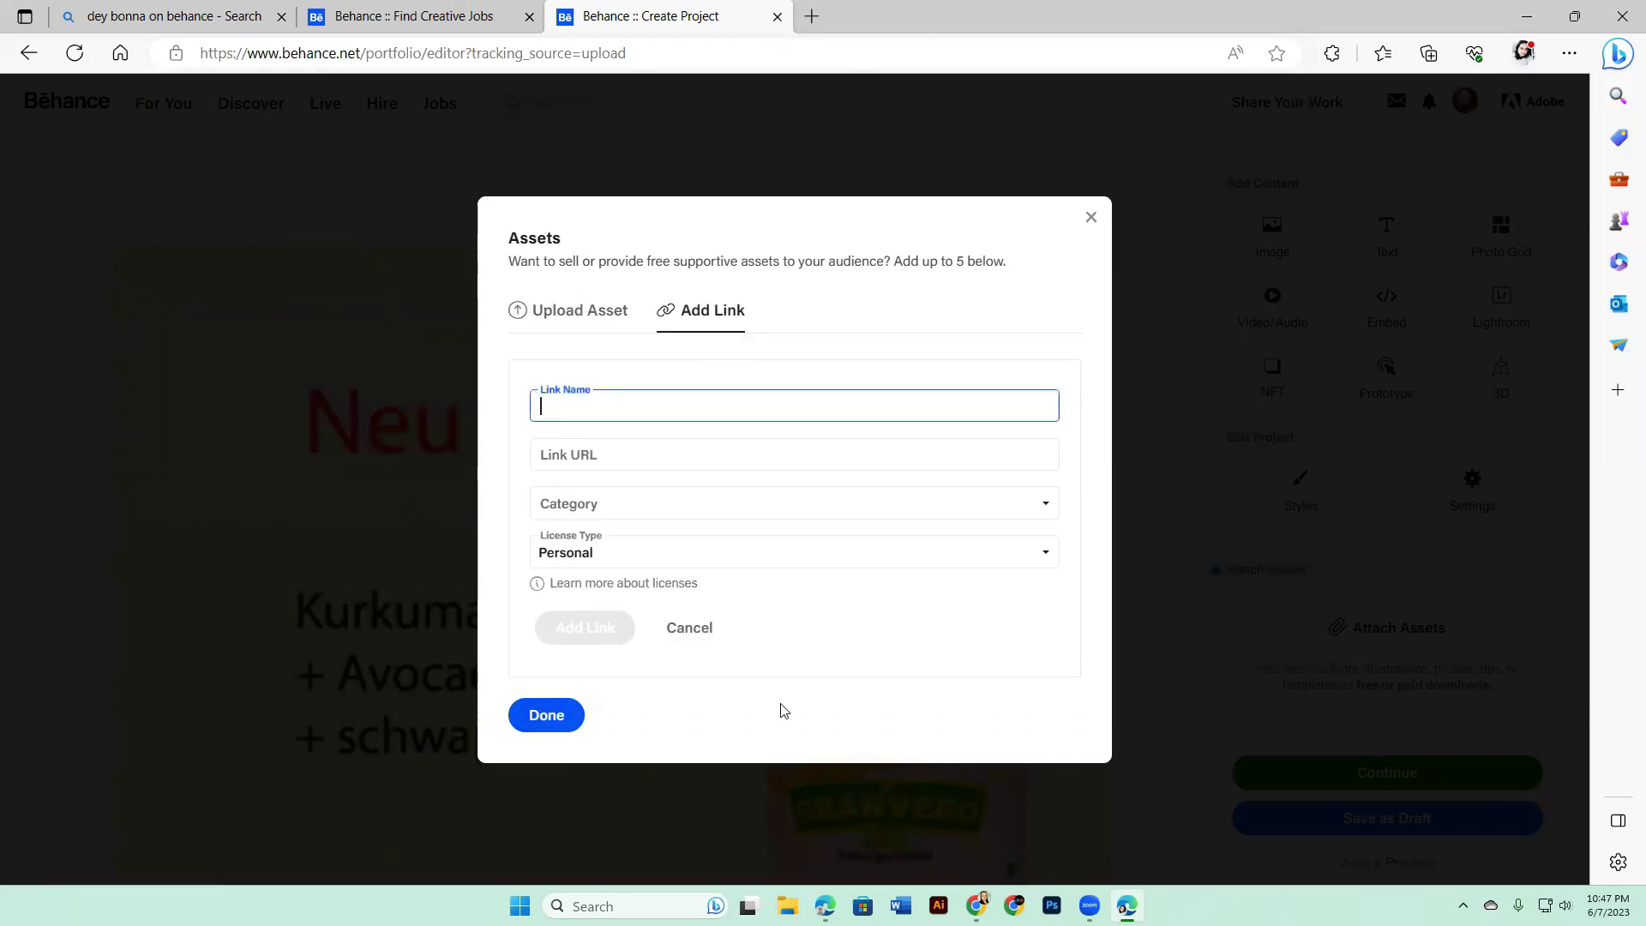
click(1091, 218)
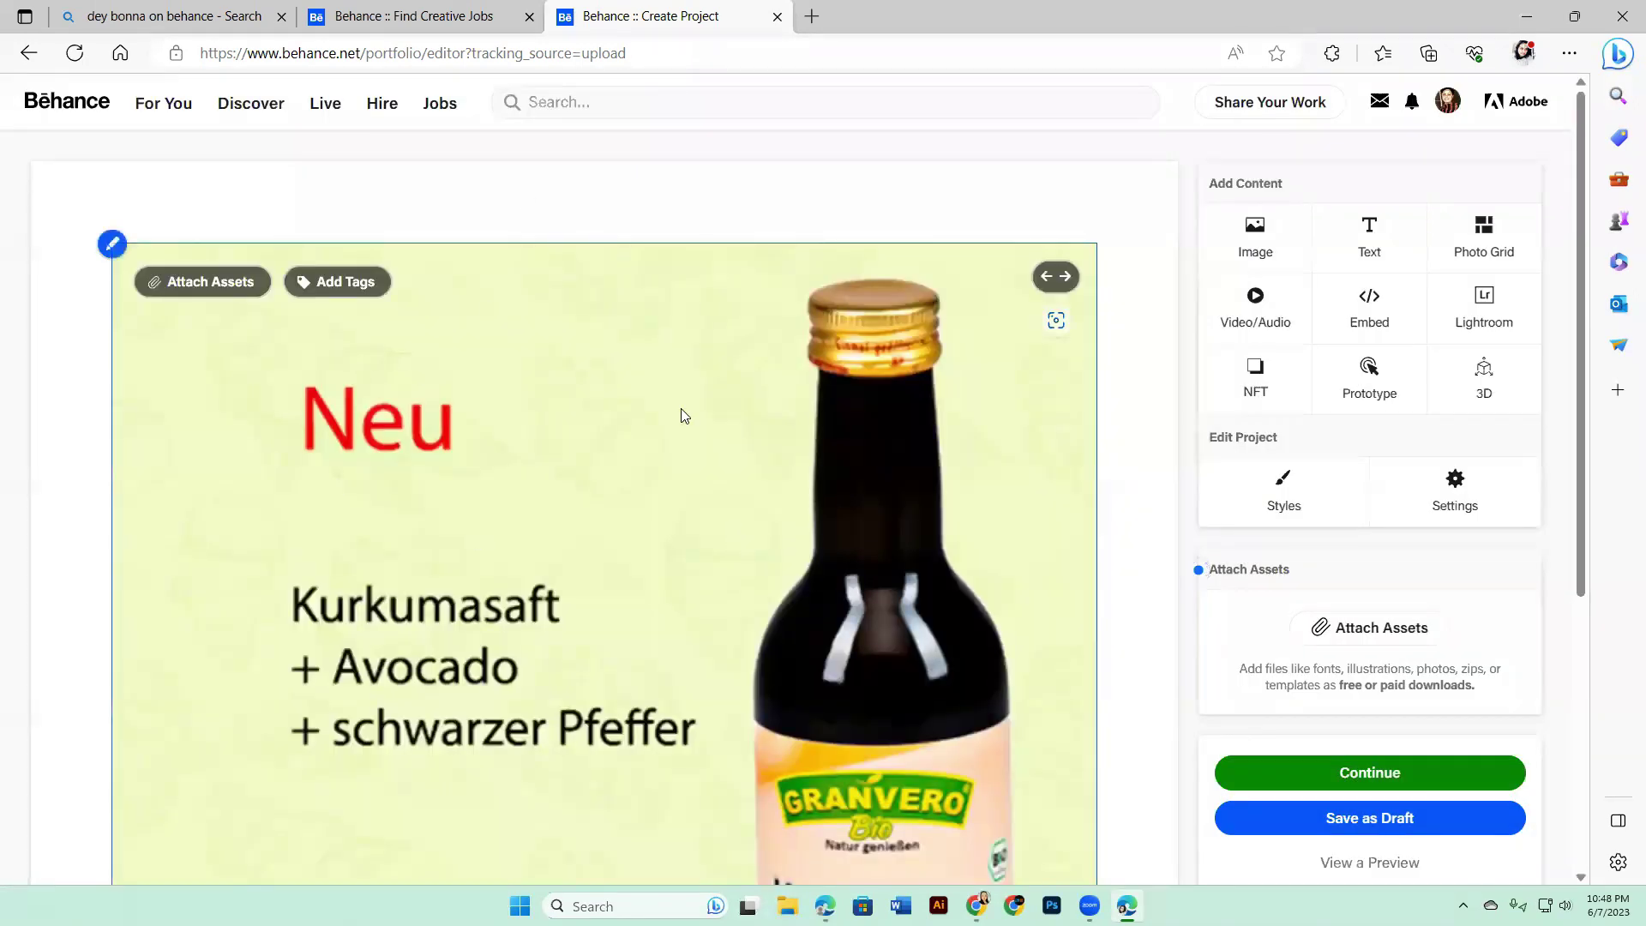
Insert an empty text block beneath the Kurkuma bottle image, then return to the ChatGPT window
scroll(677, 532, down, 1)
scroll(679, 564, down, 5)
scroll(677, 581, up, 5)
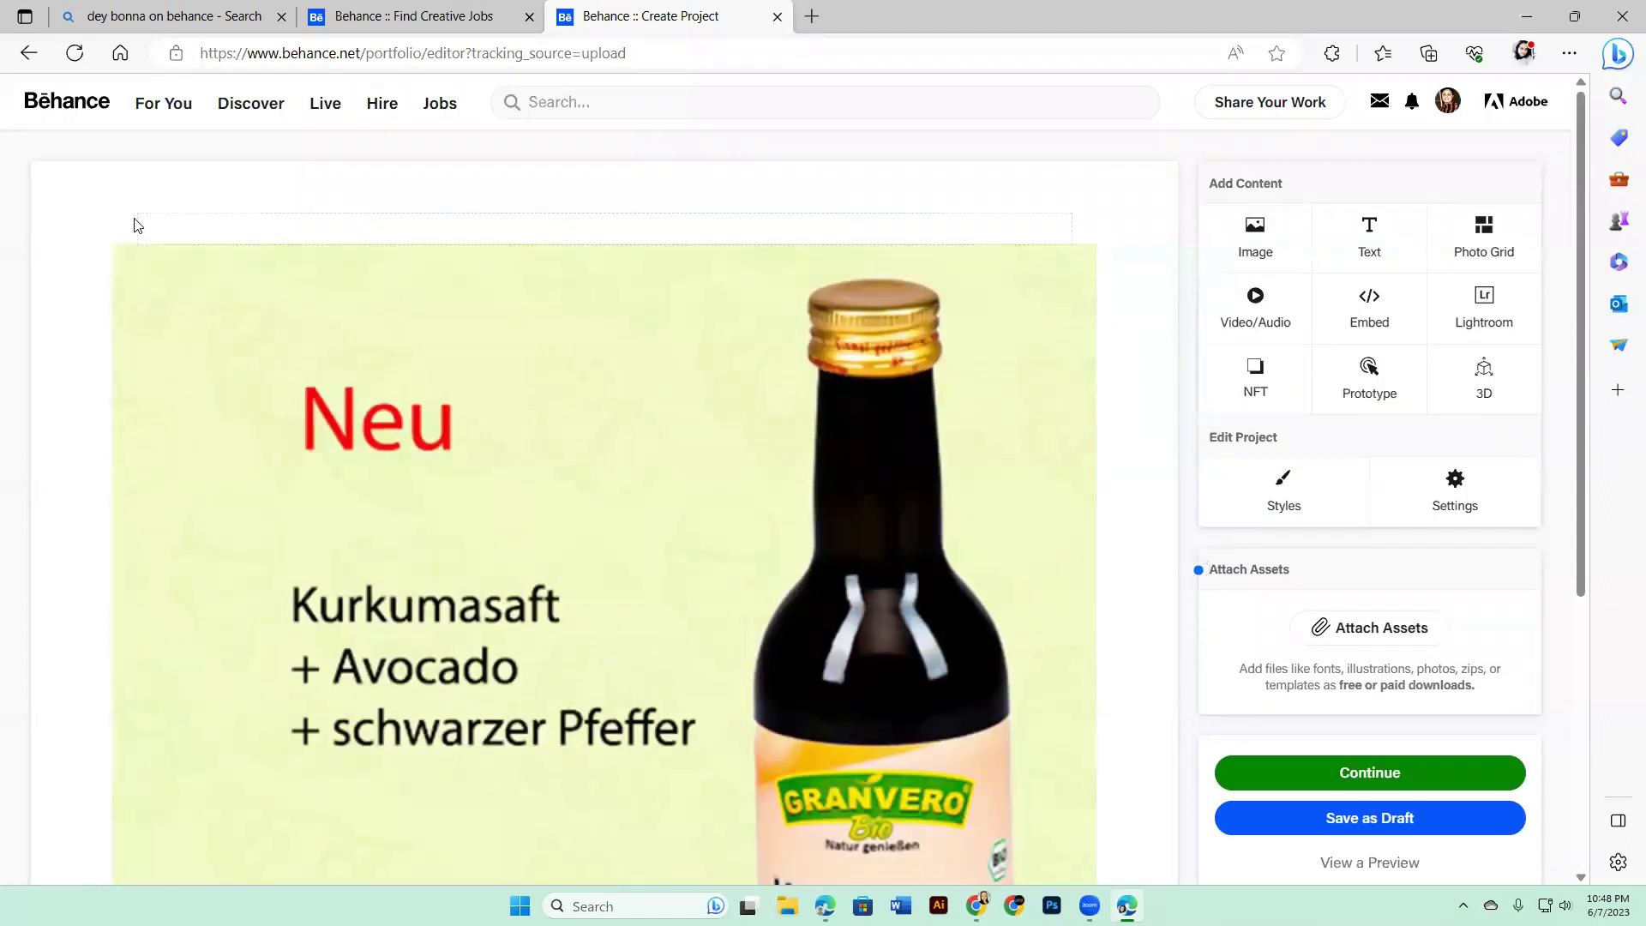
click(112, 245)
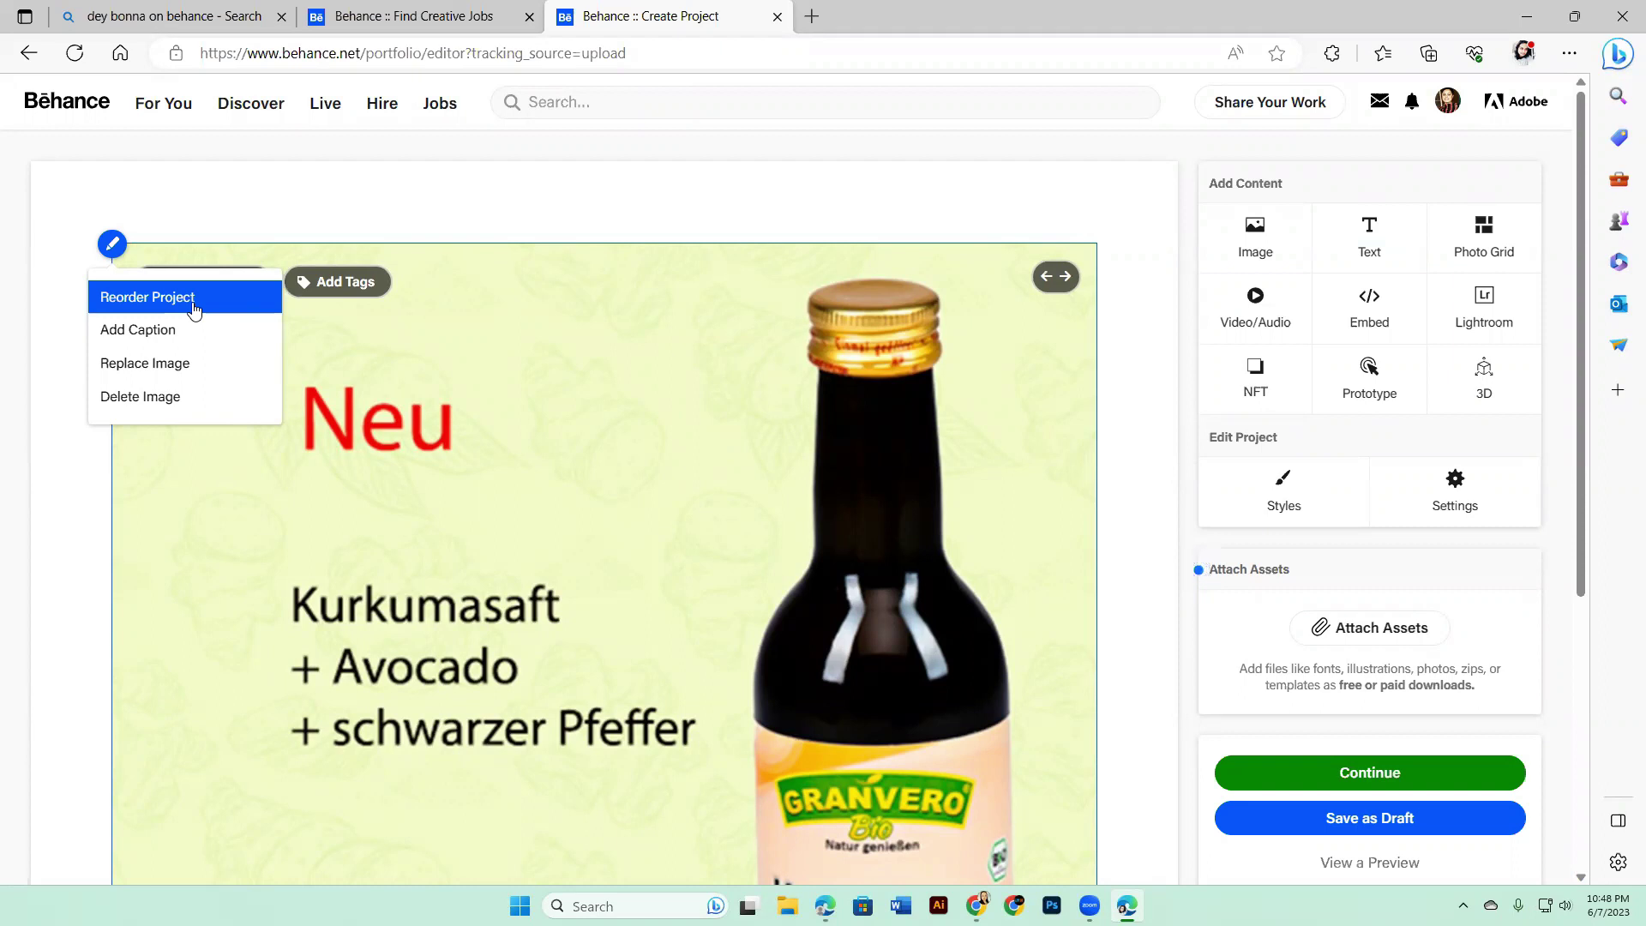
scroll(1091, 444, down, 1)
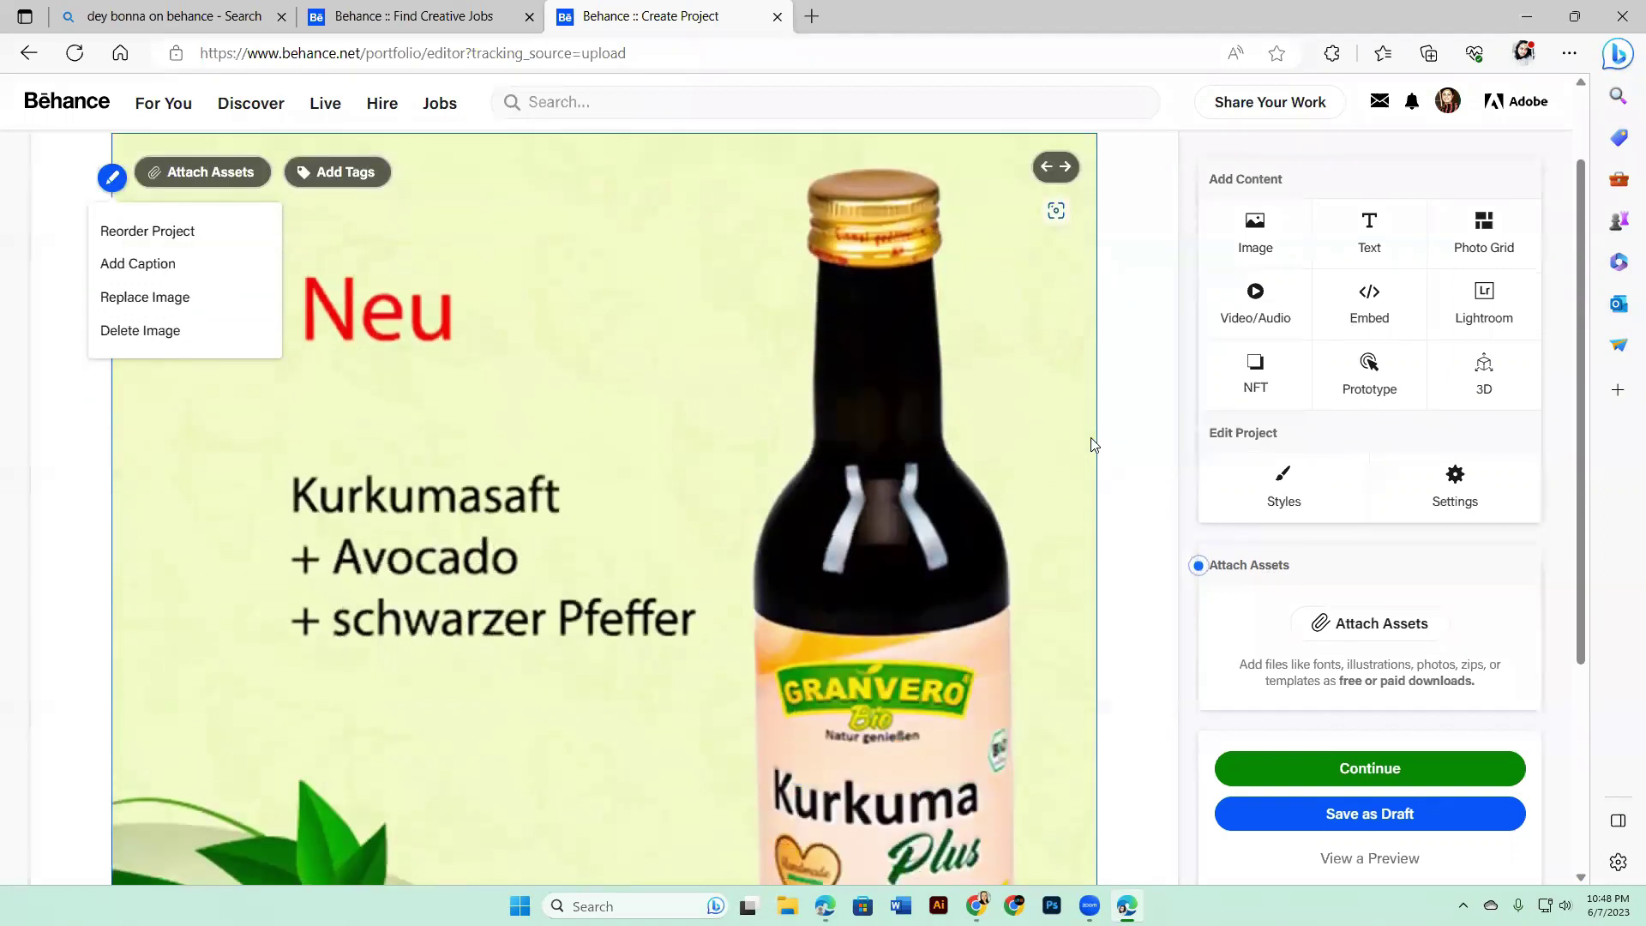
scroll(1091, 444, down, 4)
scroll(1090, 445, up, 5)
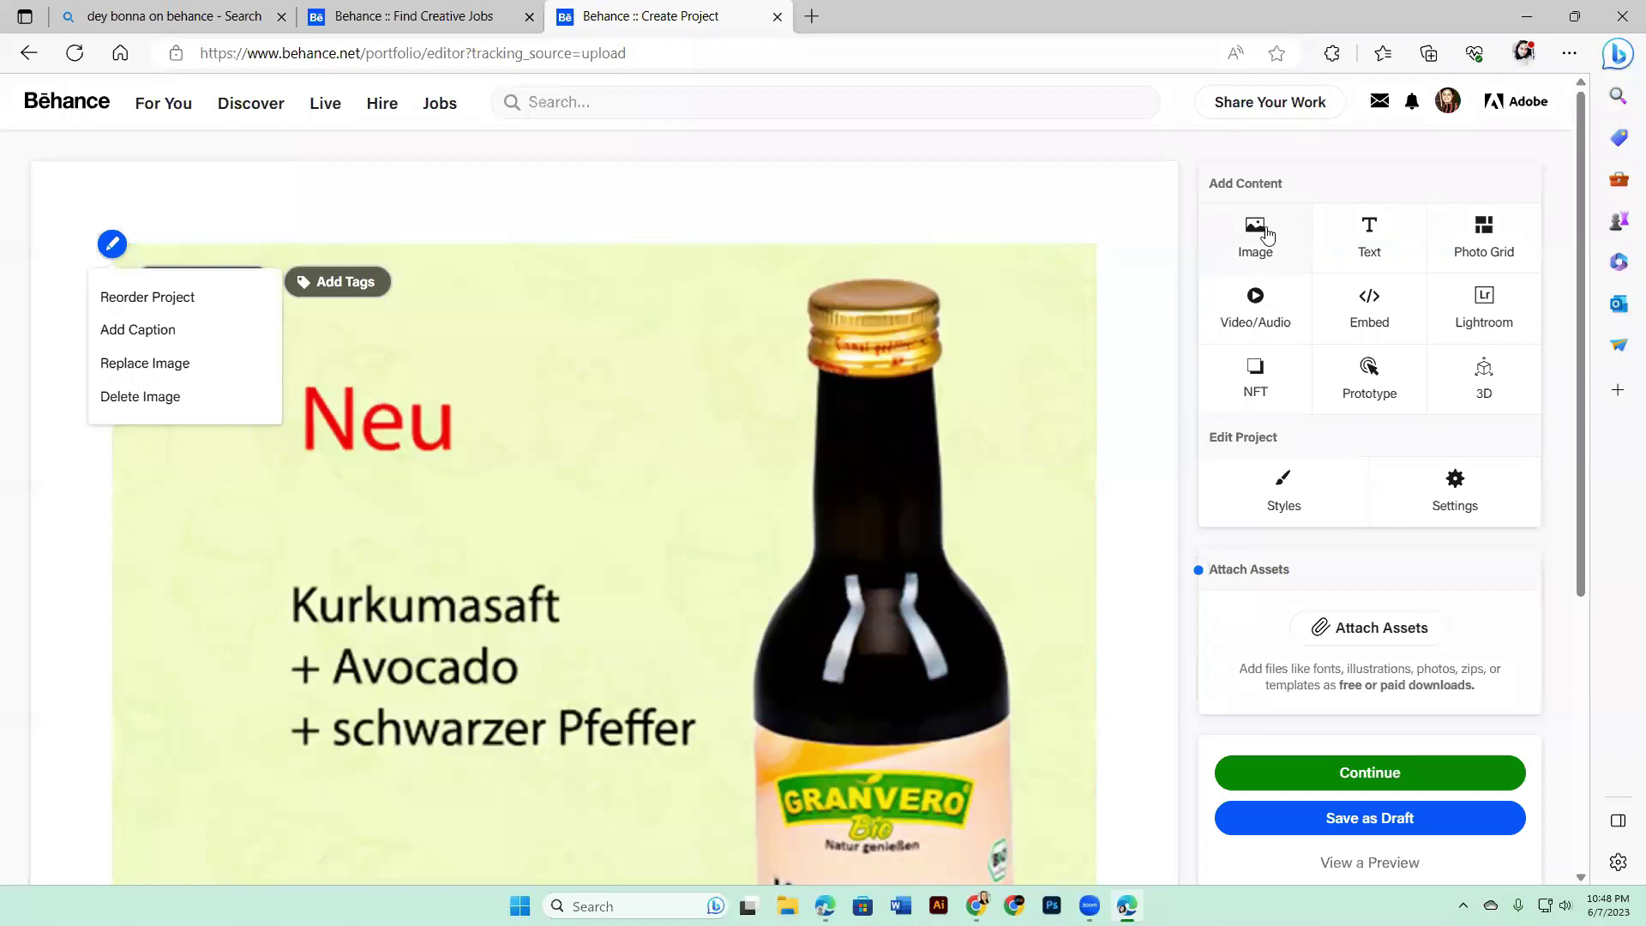
click(1370, 232)
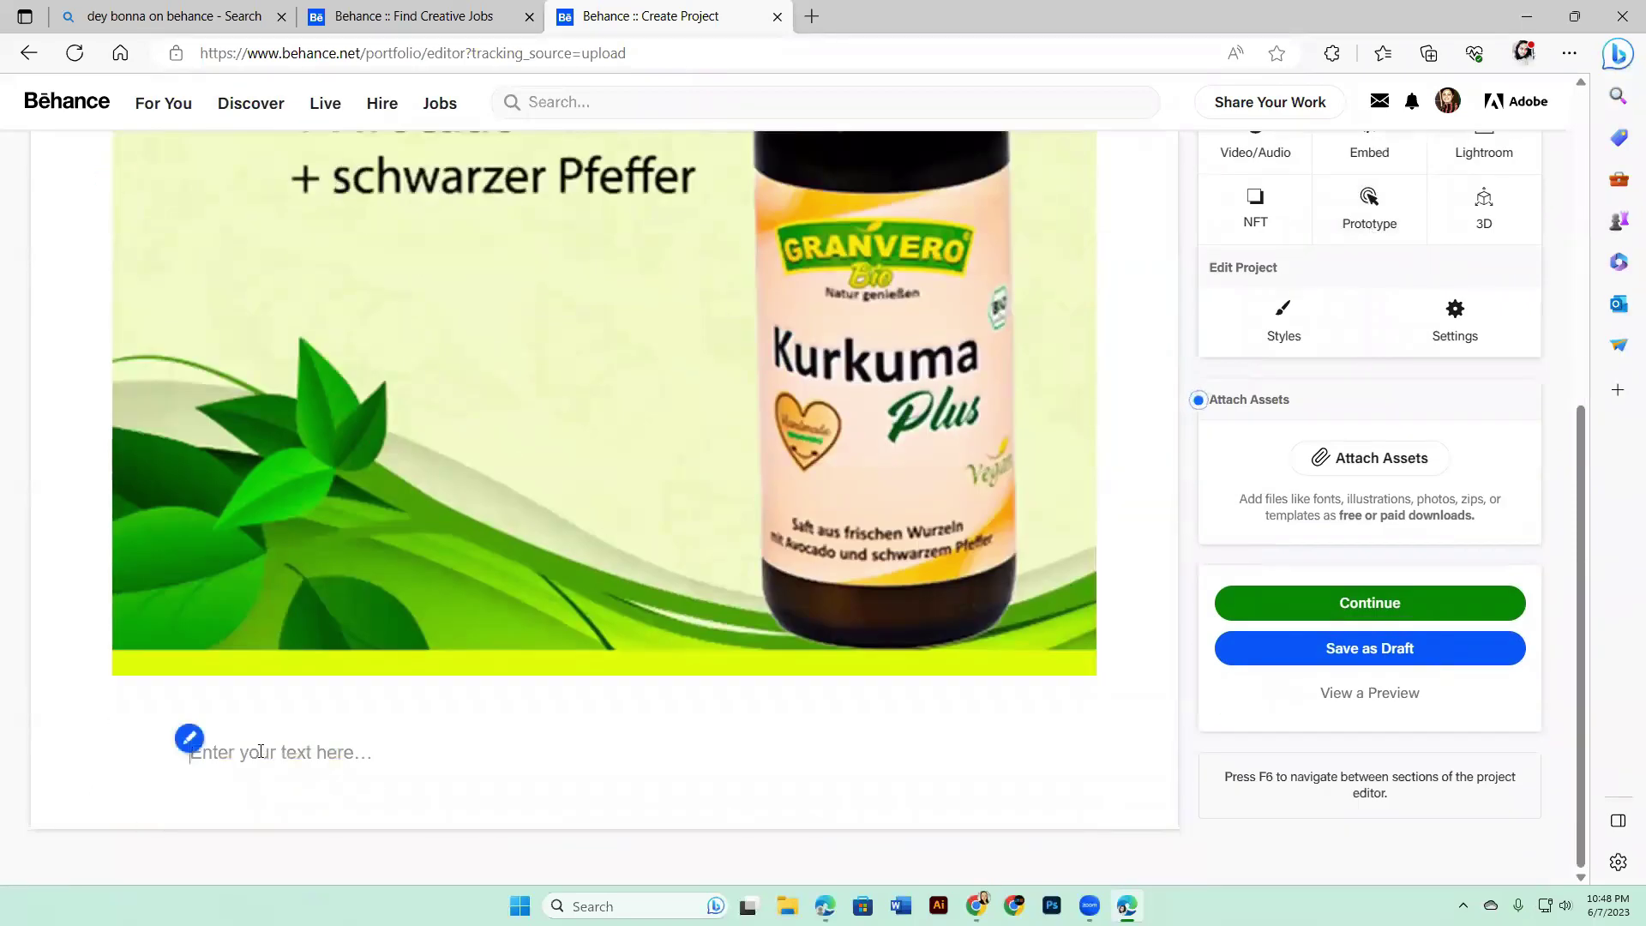
click(942, 763)
key(alt+Tab)
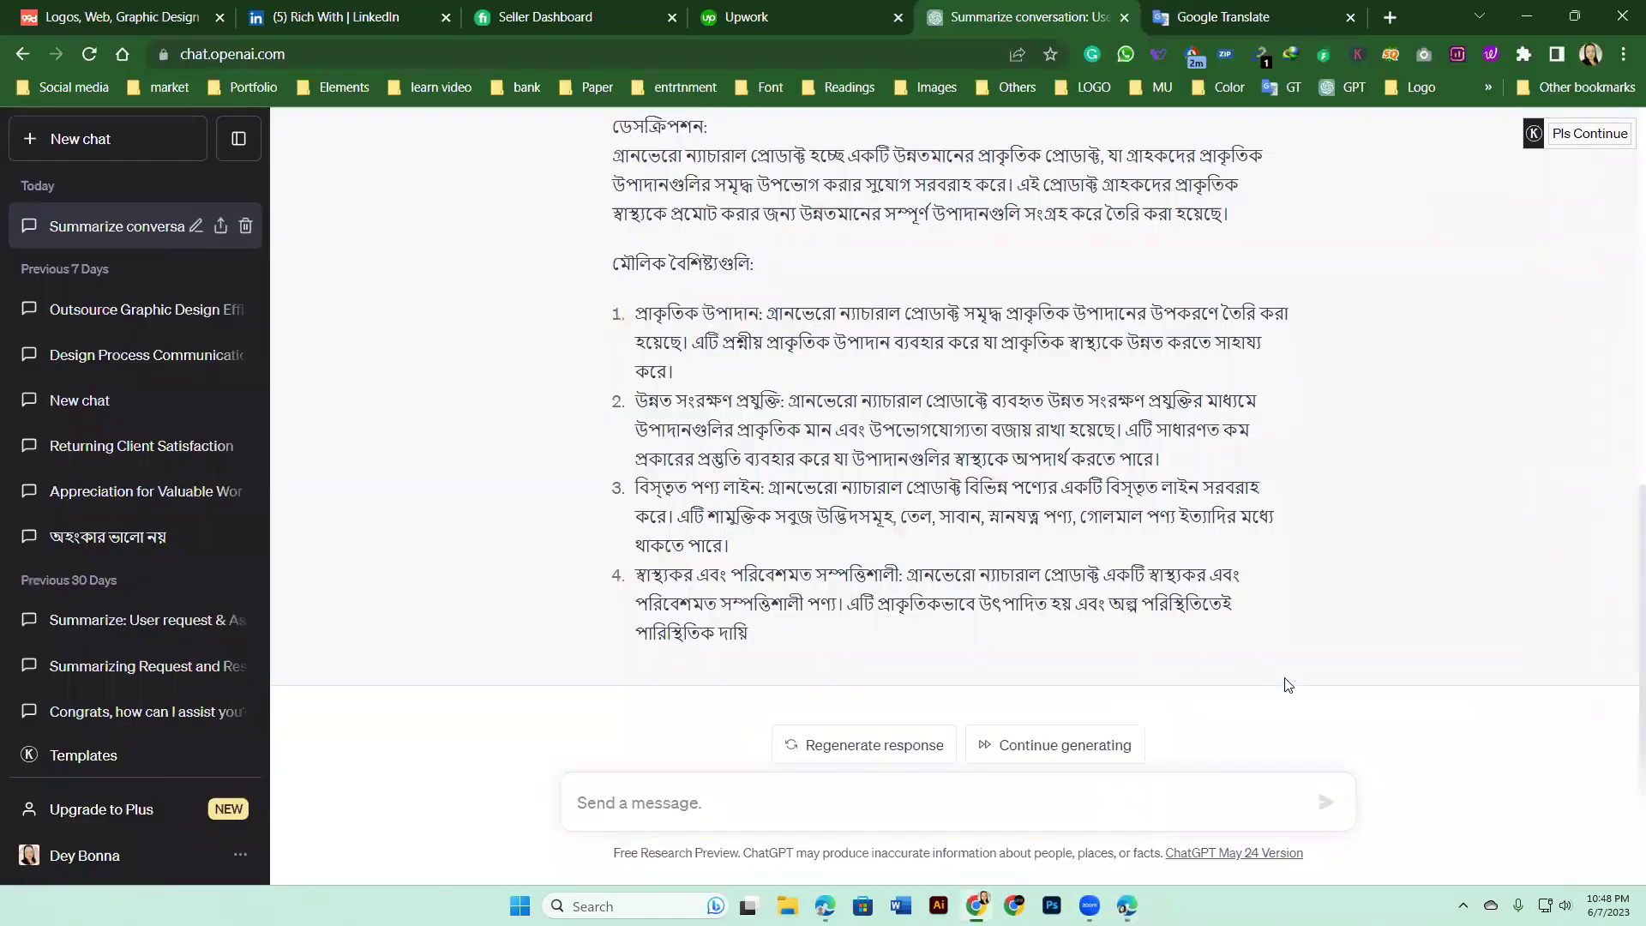
Let ChatGPT continue the Granvero description, then bring the Behance editor back into view
click(1078, 746)
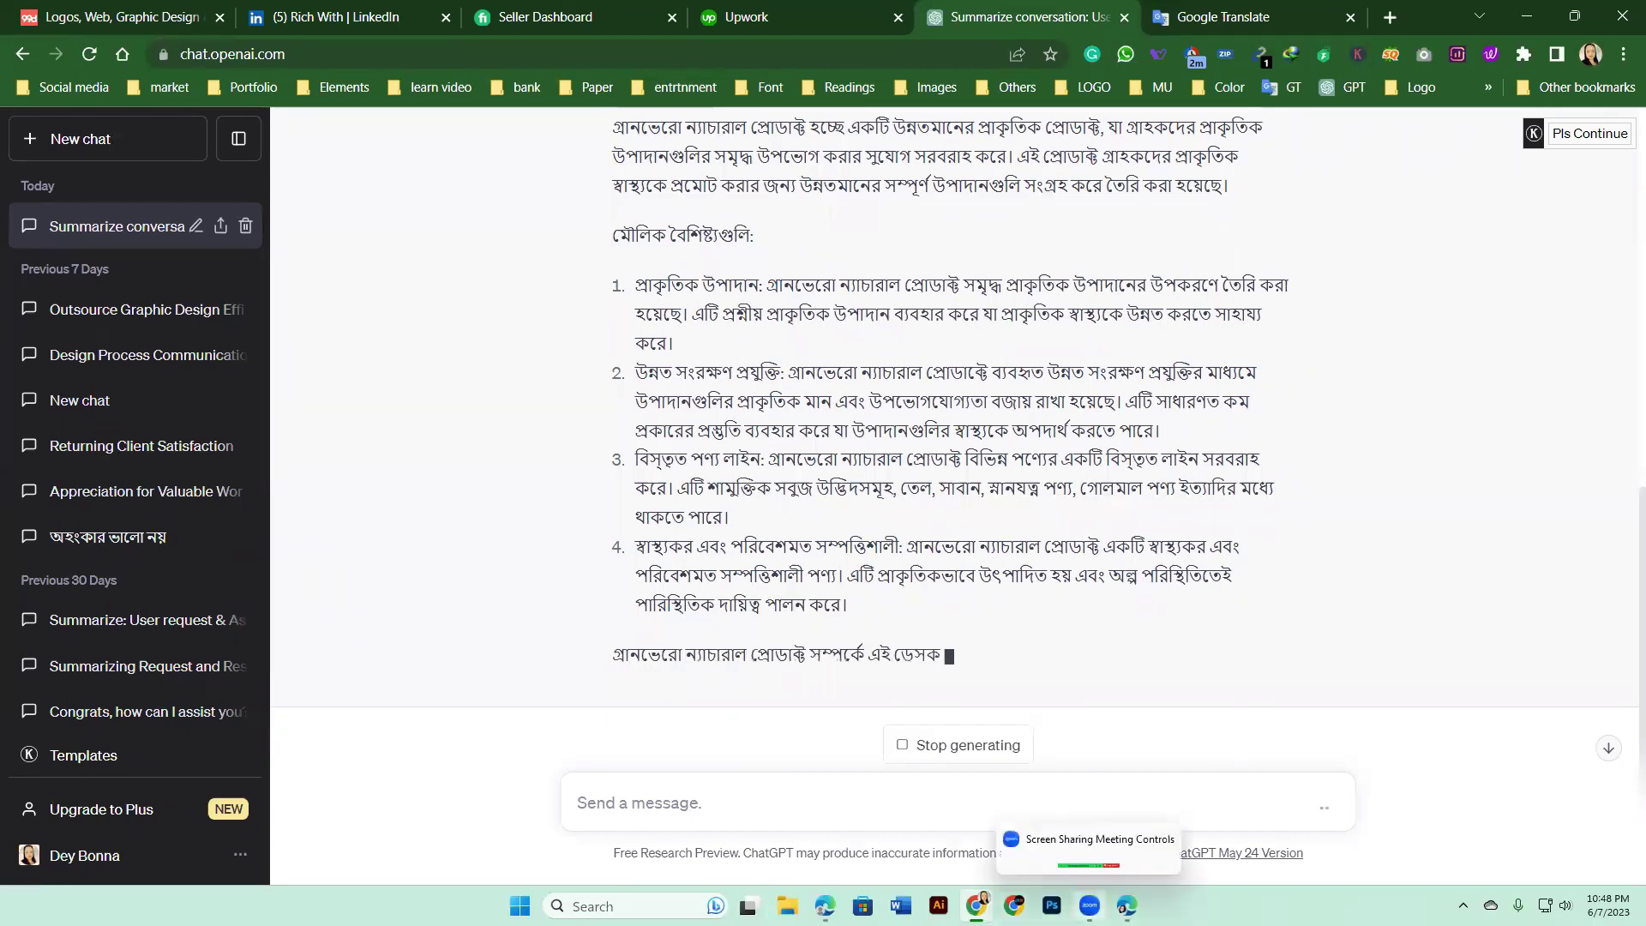
click(825, 906)
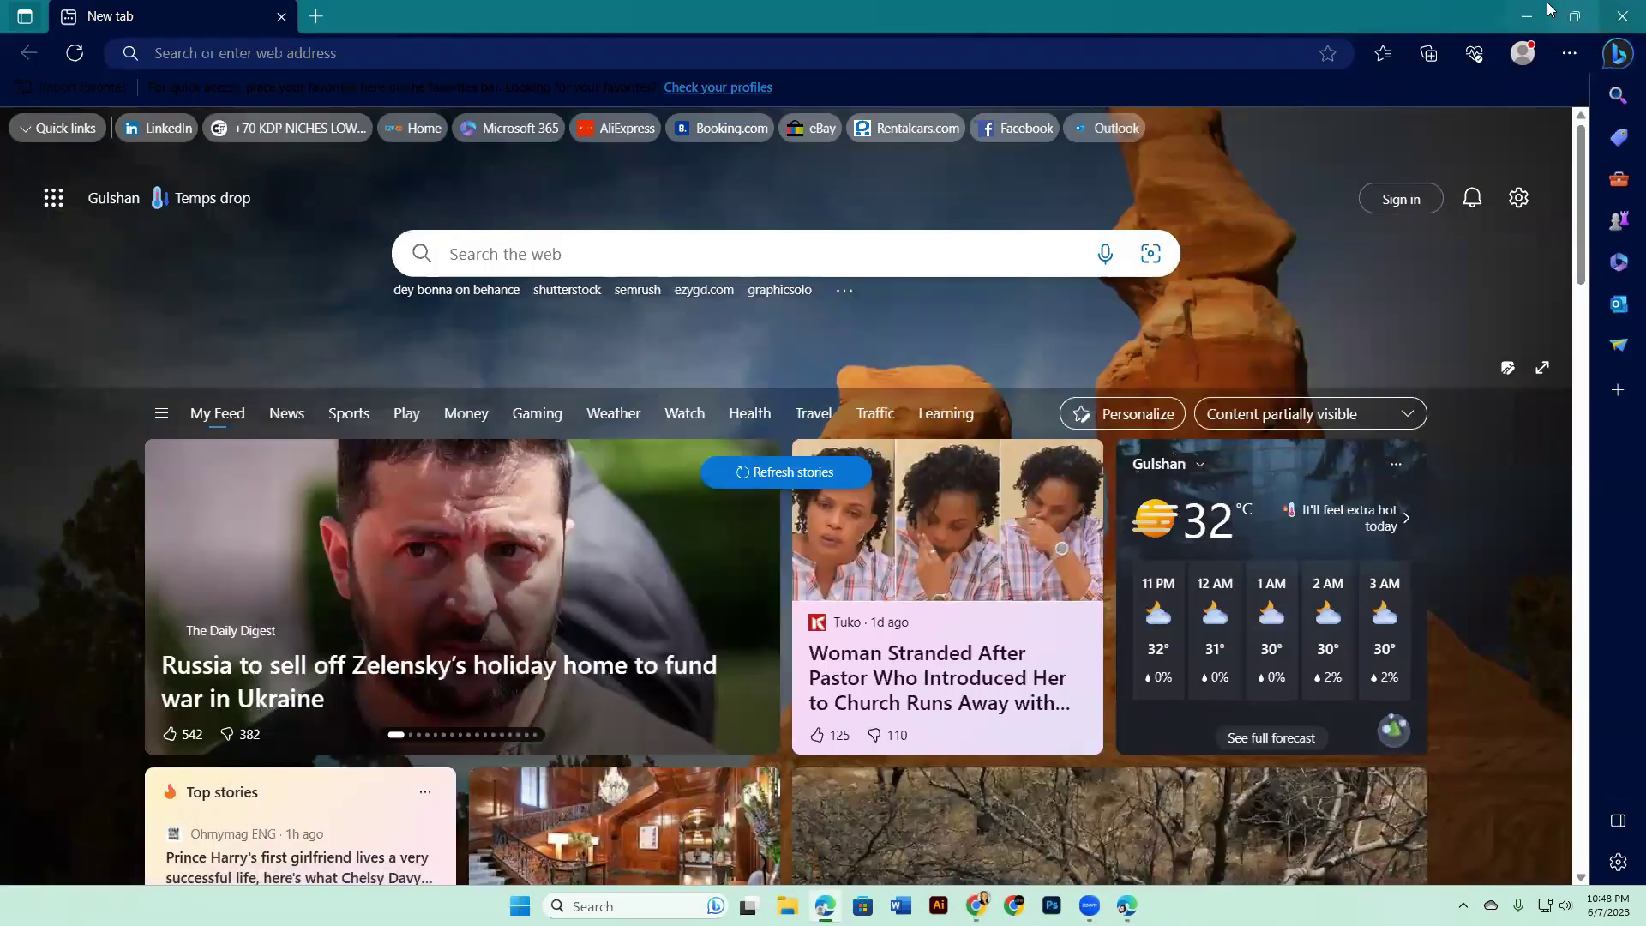
key(super+d)
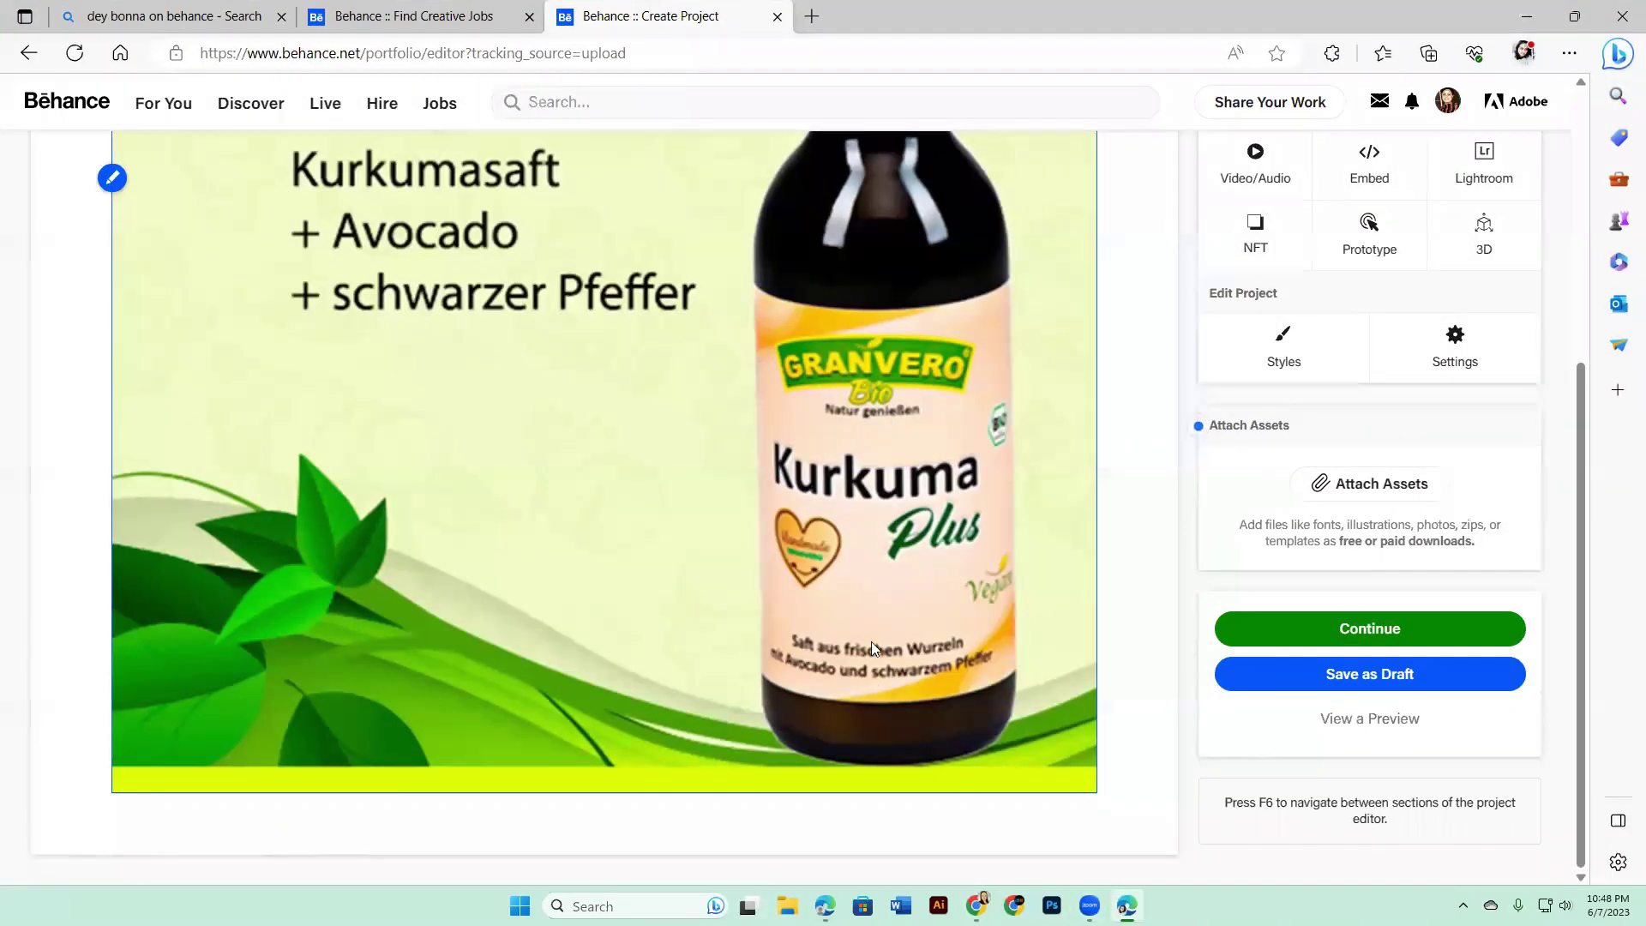
Upload the 03 image from the Granvero folder as the project's second image, below the bottle
click(1199, 425)
click(1010, 480)
scroll(1077, 394, up, 5)
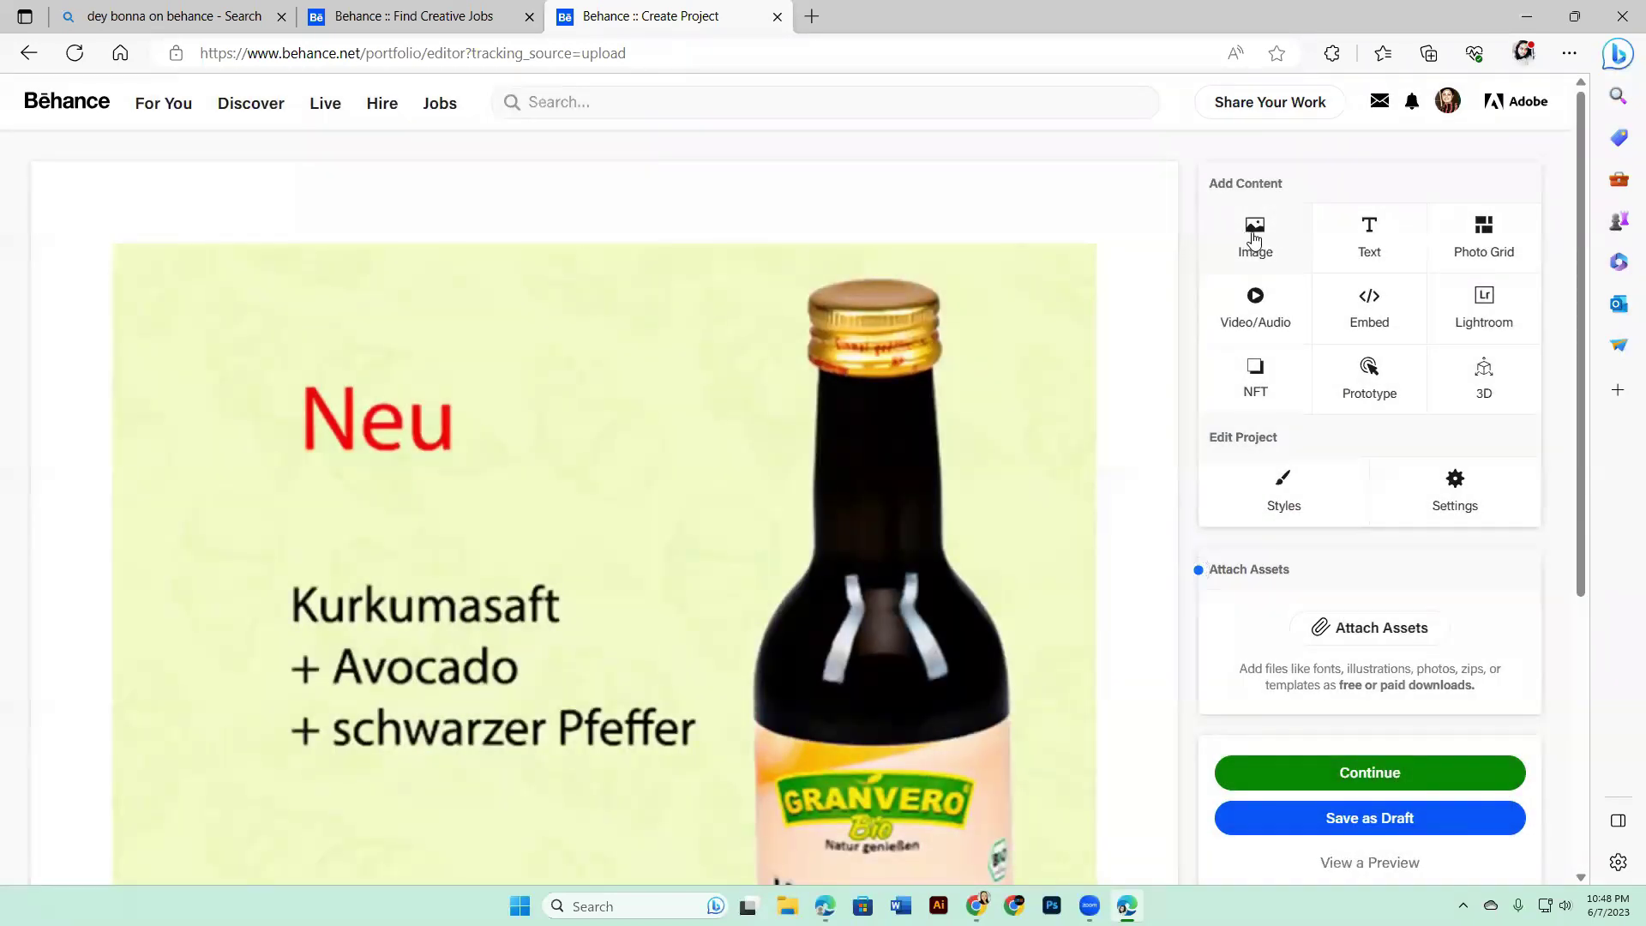
click(1254, 234)
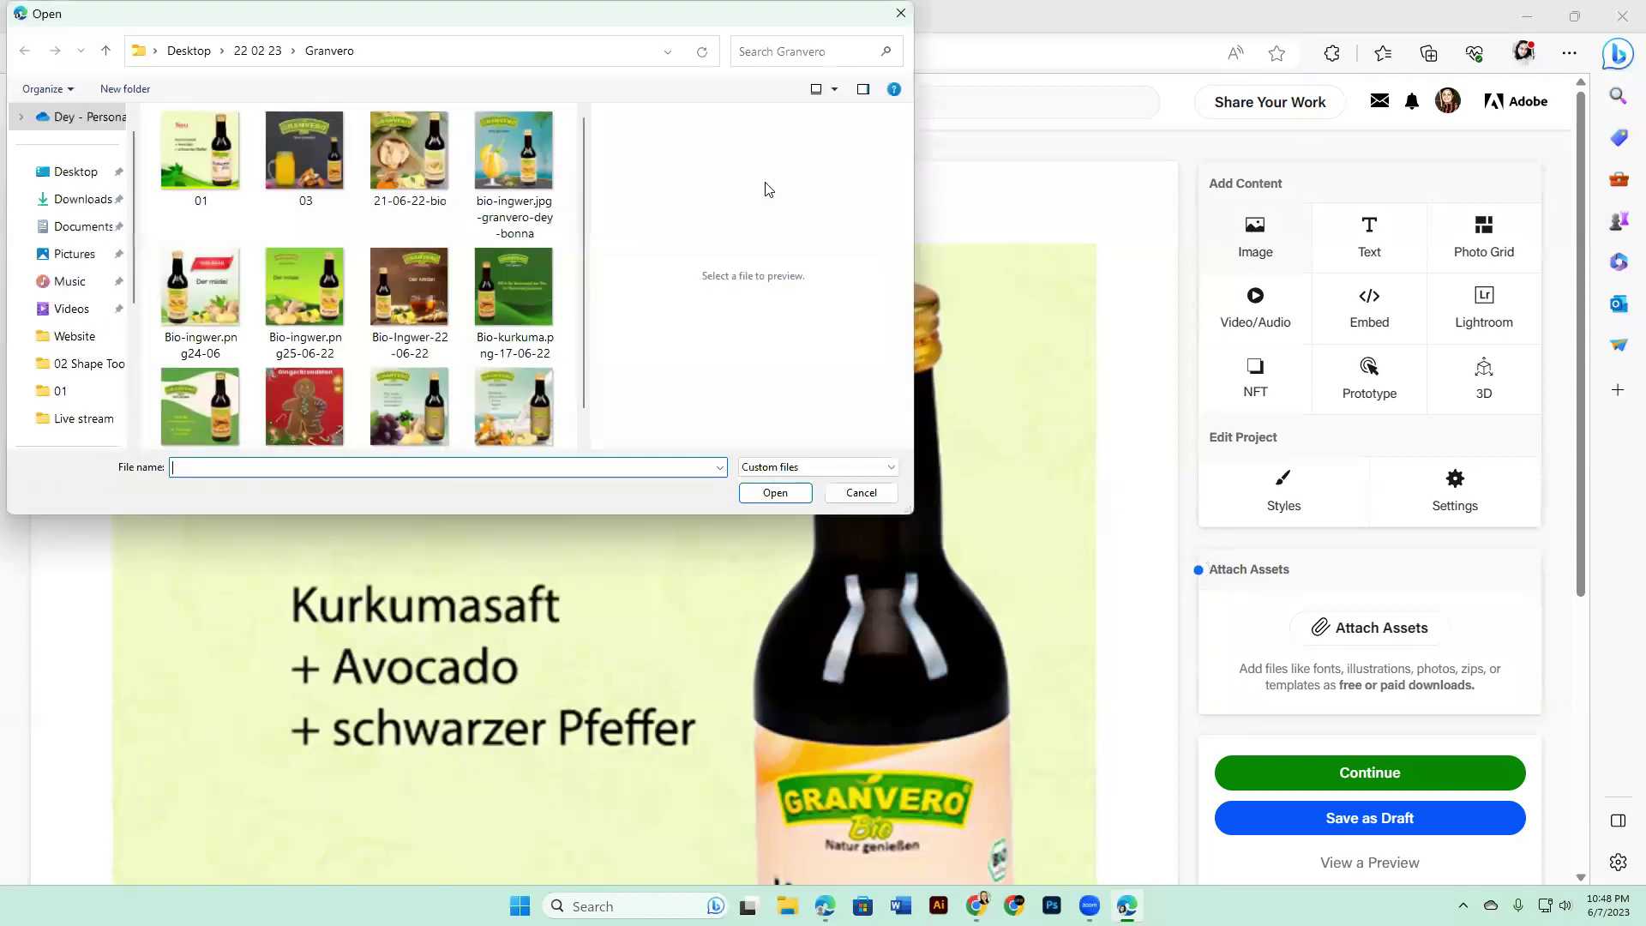
double_click(305, 155)
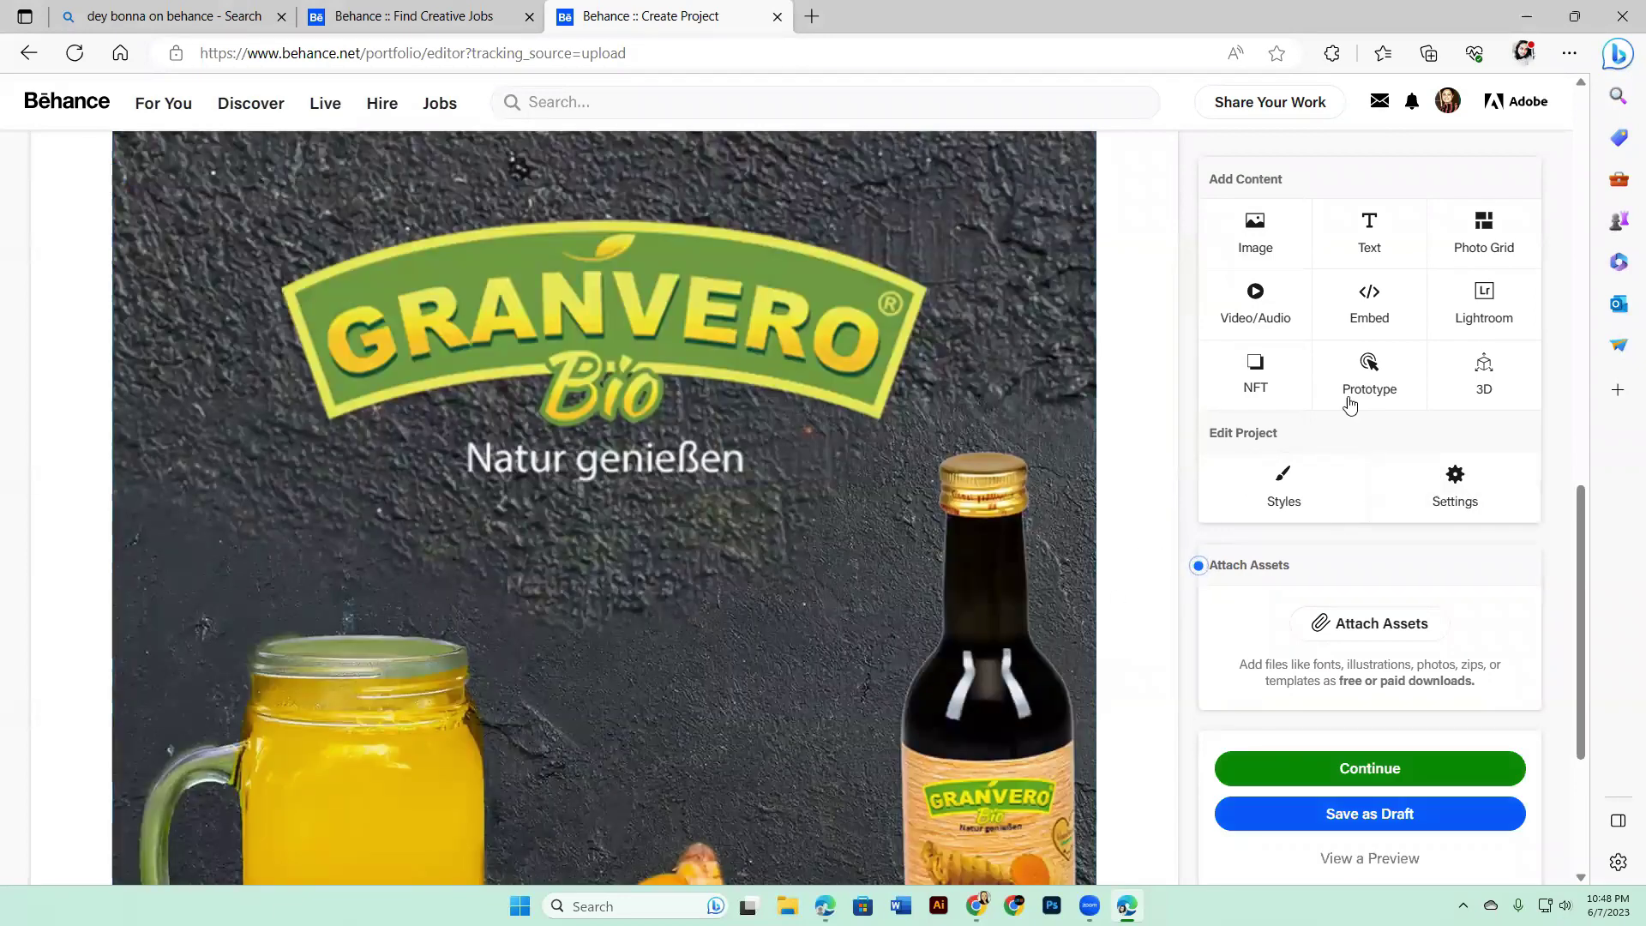
scroll(814, 491, down, 3)
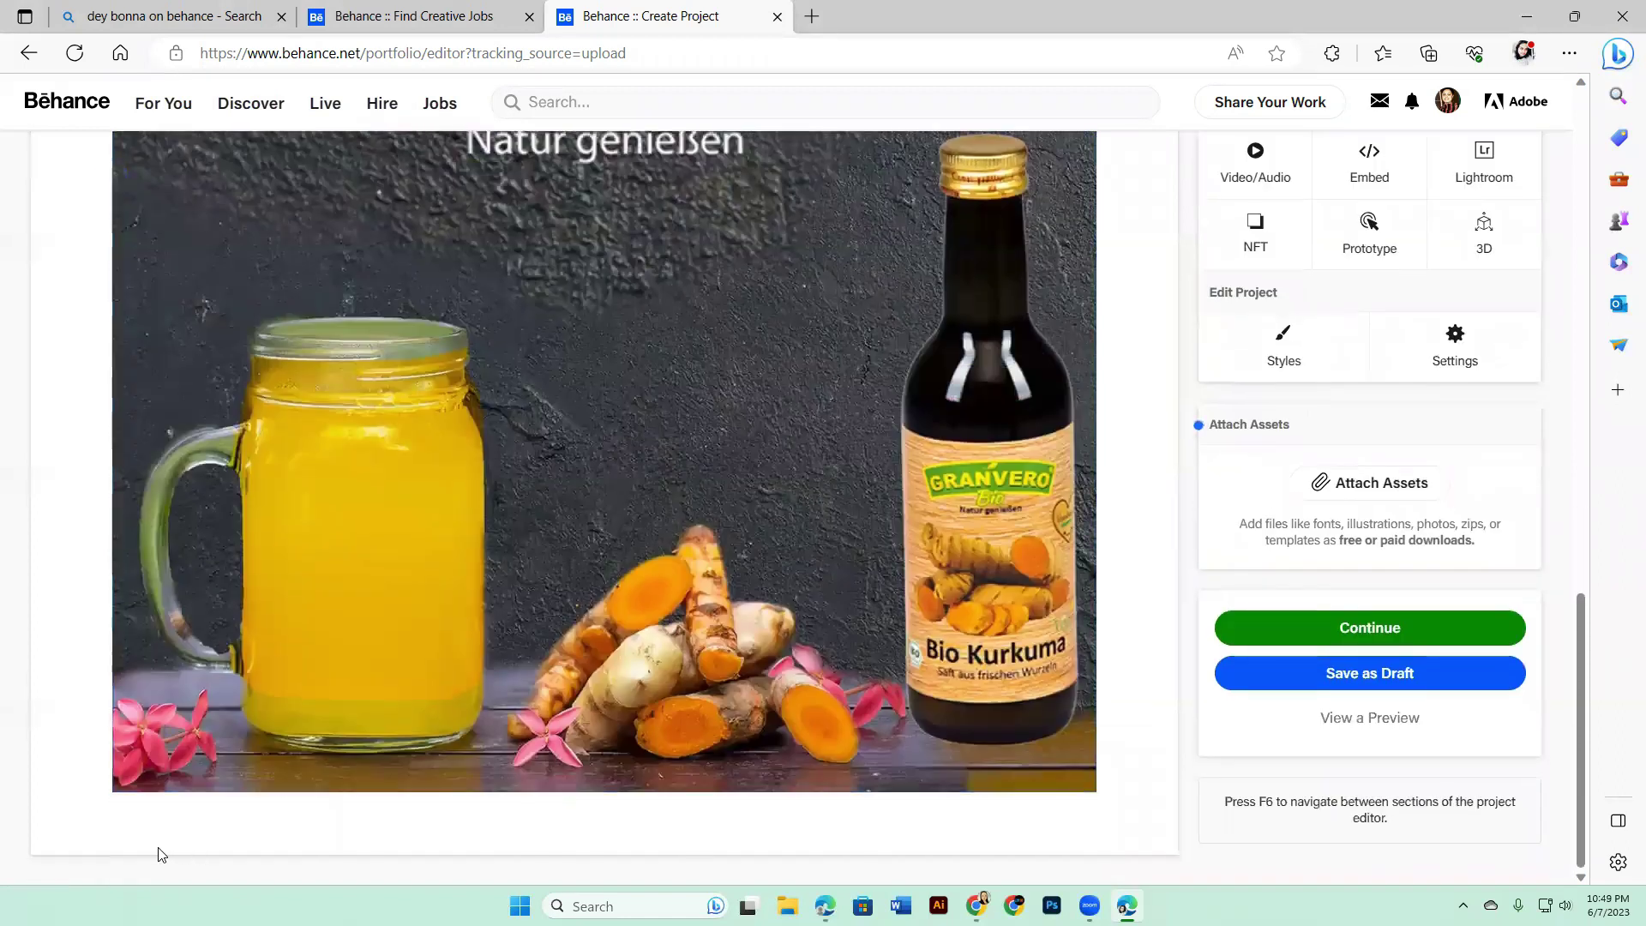
scroll(1491, 232, up, 1)
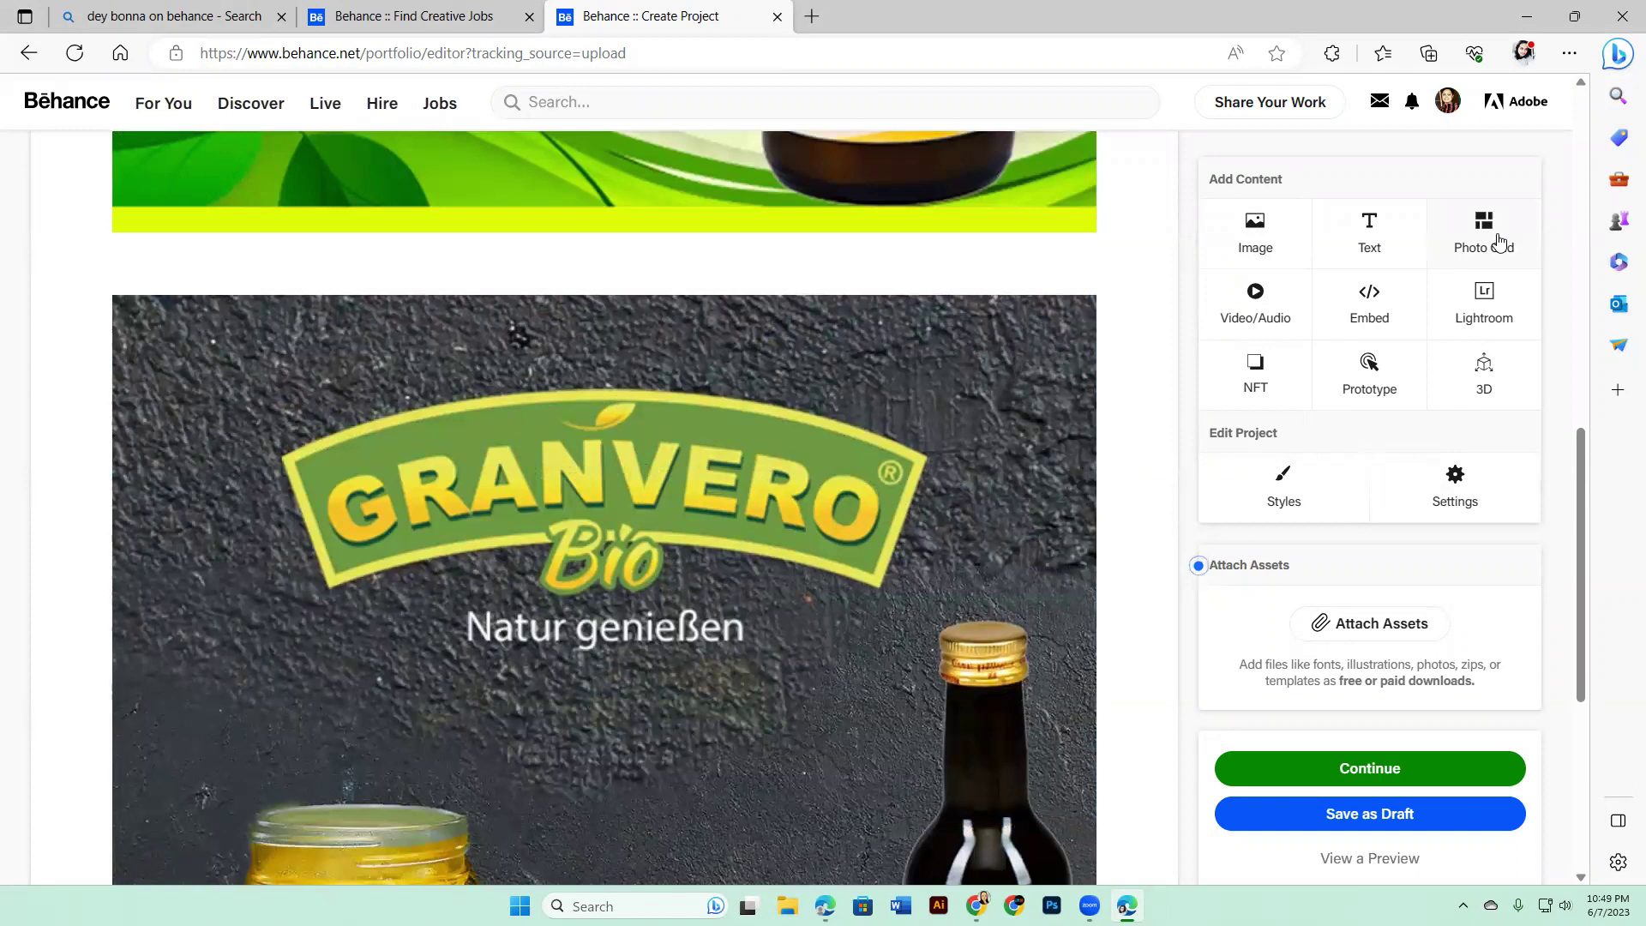
Create a Photo Grid from four Granvero Bio Ingwer bottle images below the Bio Kurkuma image
click(1493, 232)
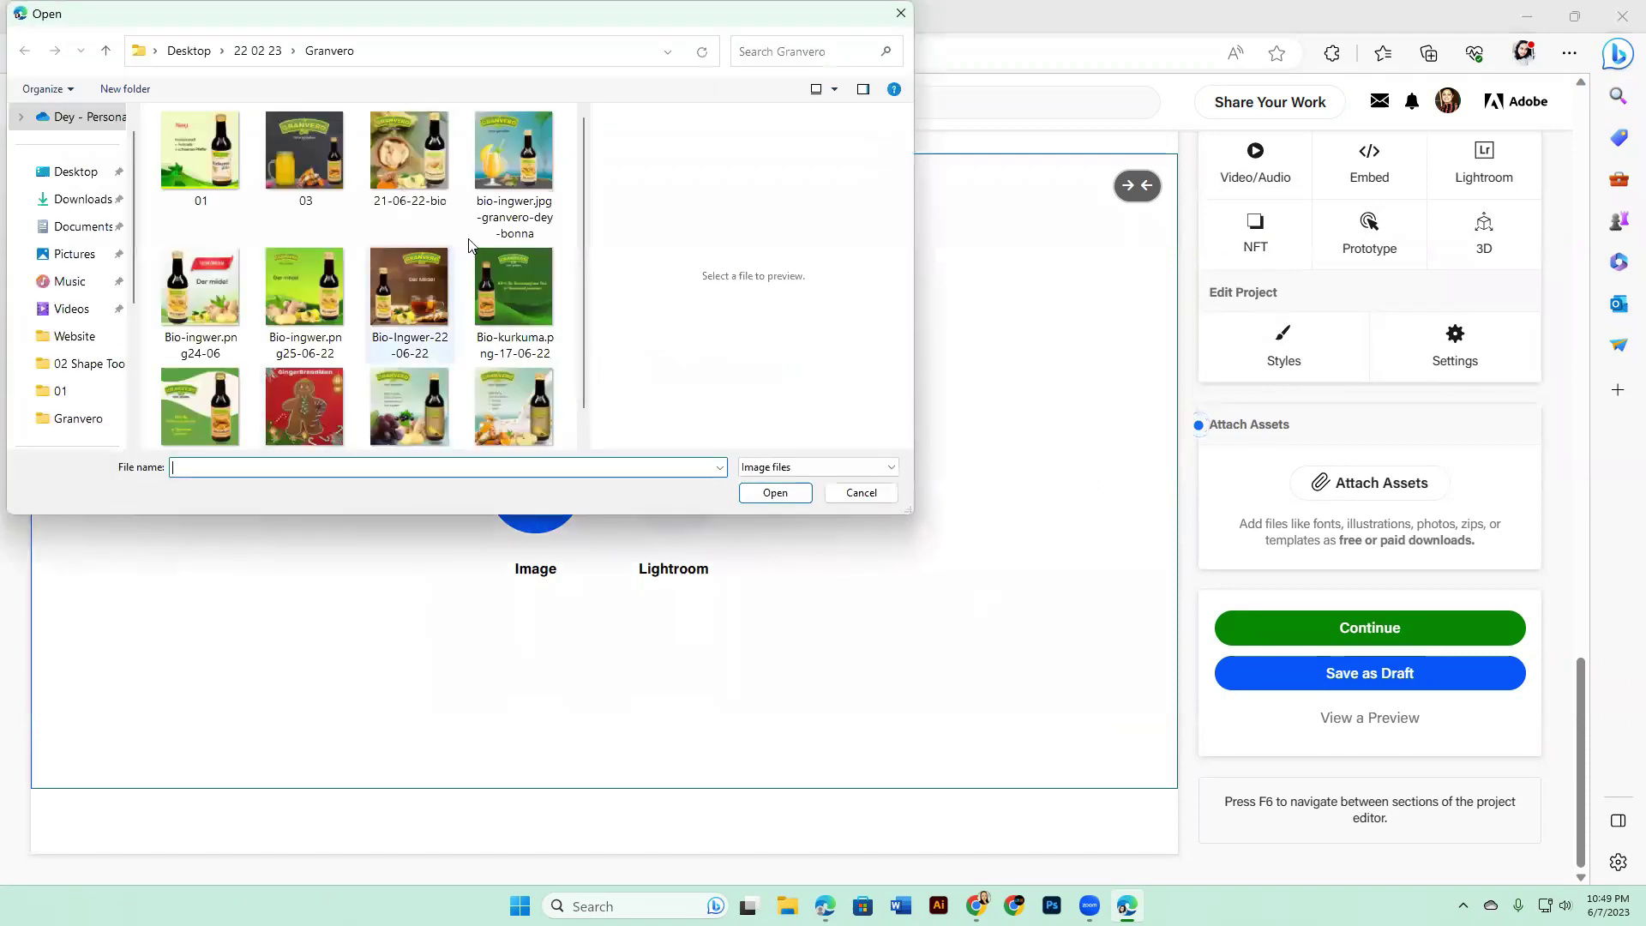
click(409, 152)
ctrl+click(514, 152)
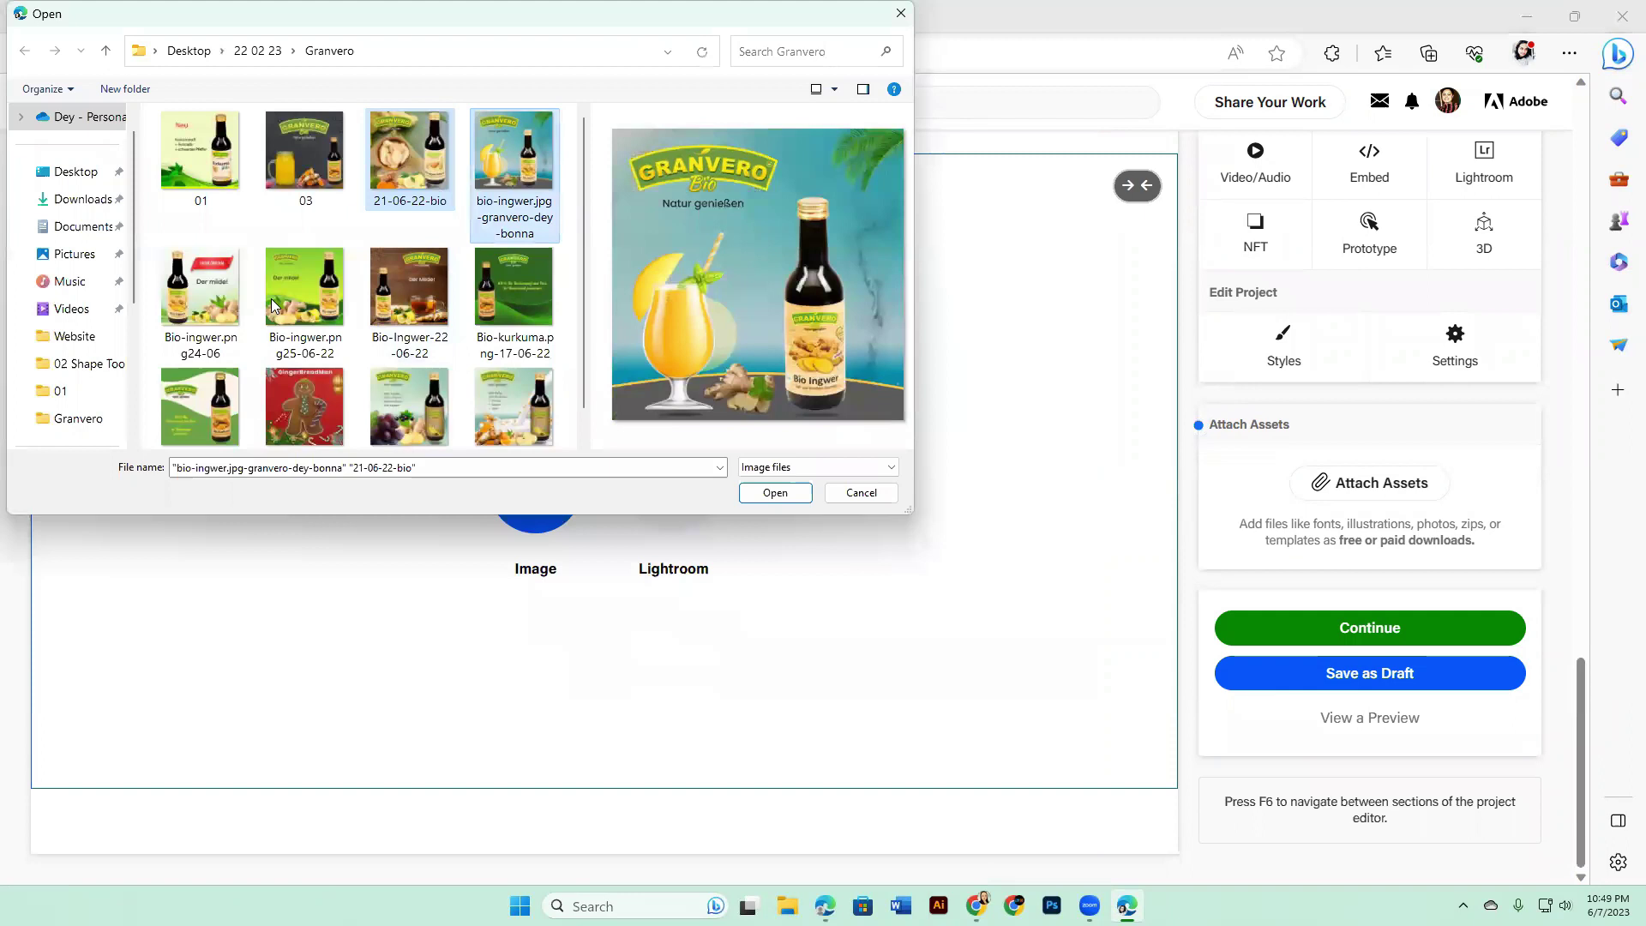
ctrl+click(199, 287)
ctrl+click(321, 281)
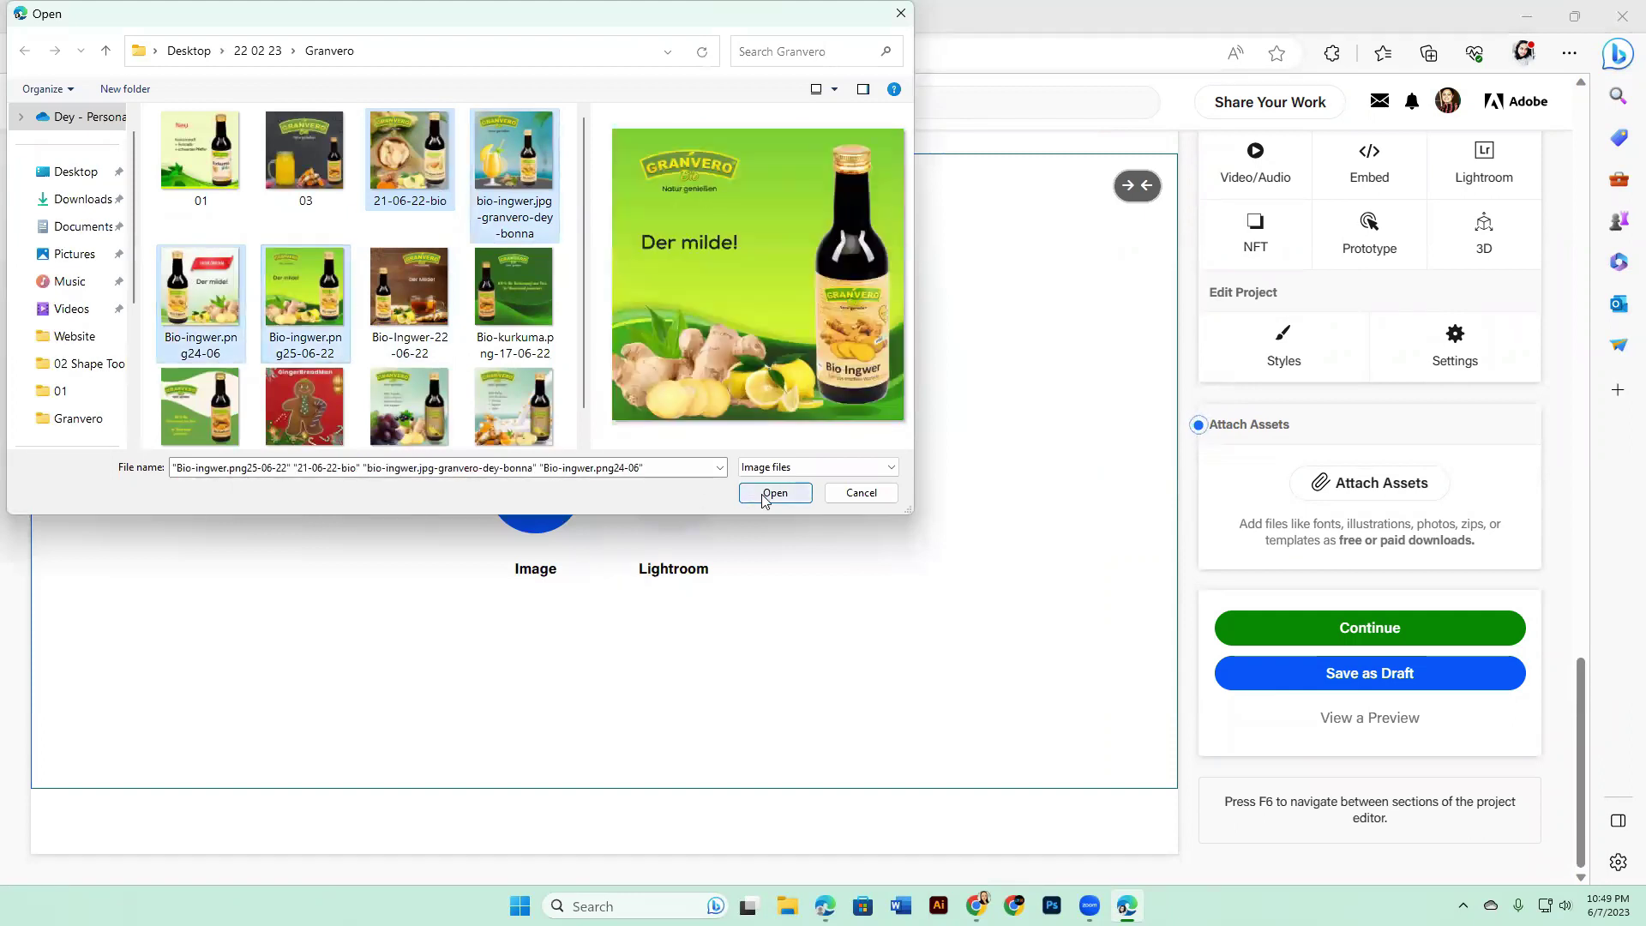
click(766, 493)
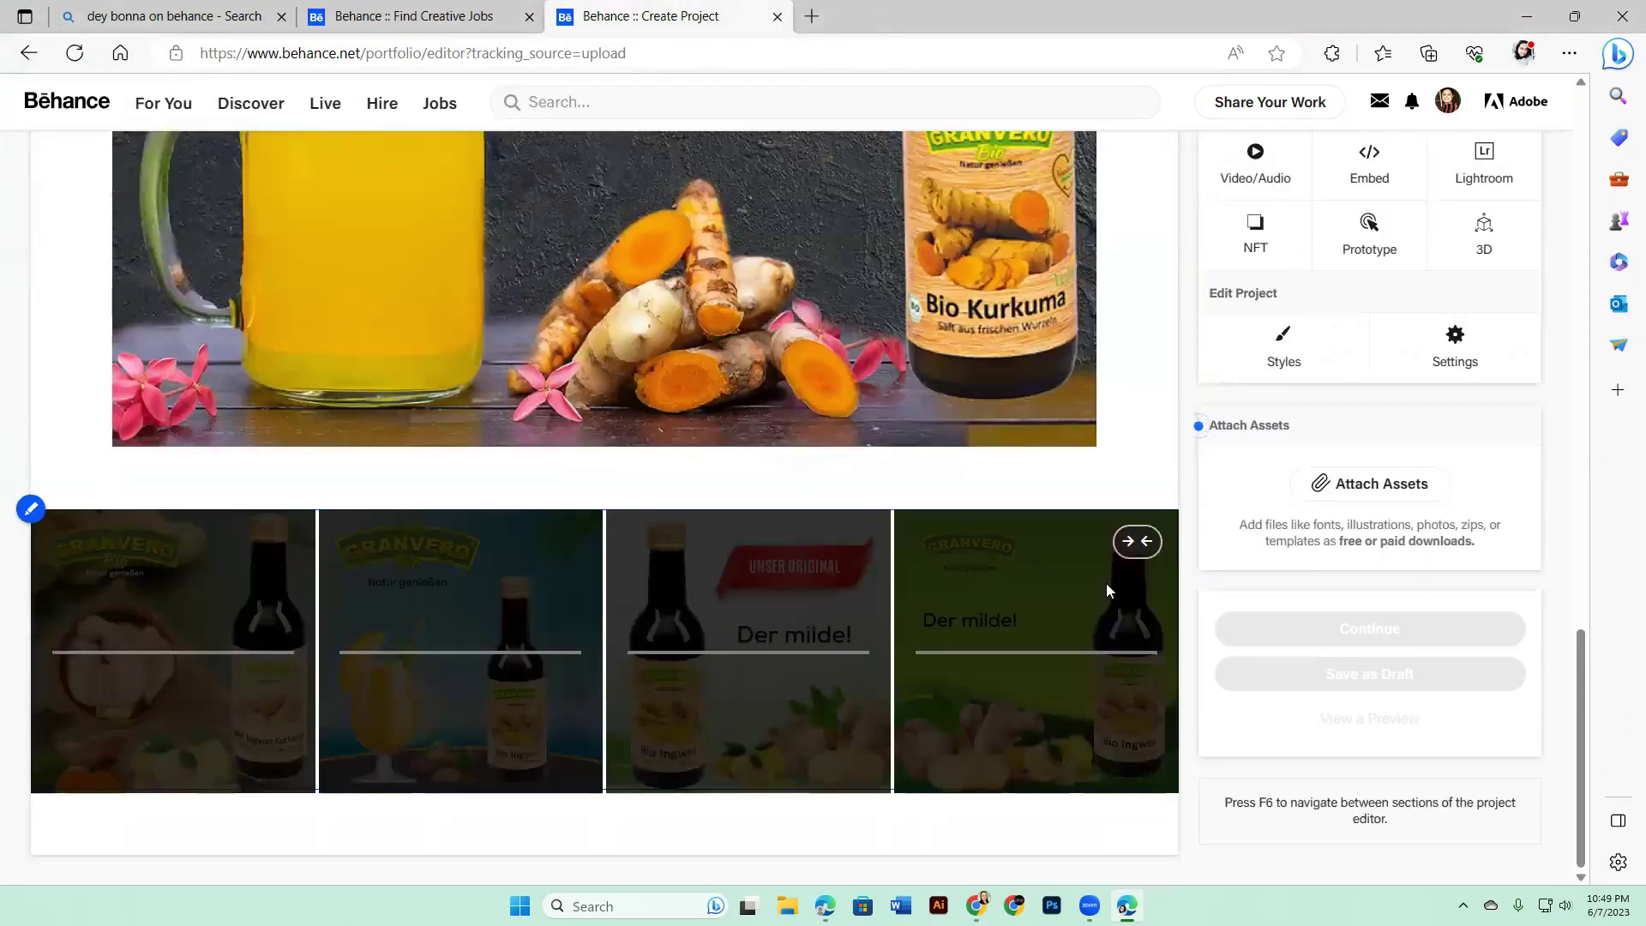
mouse_move(1036, 651)
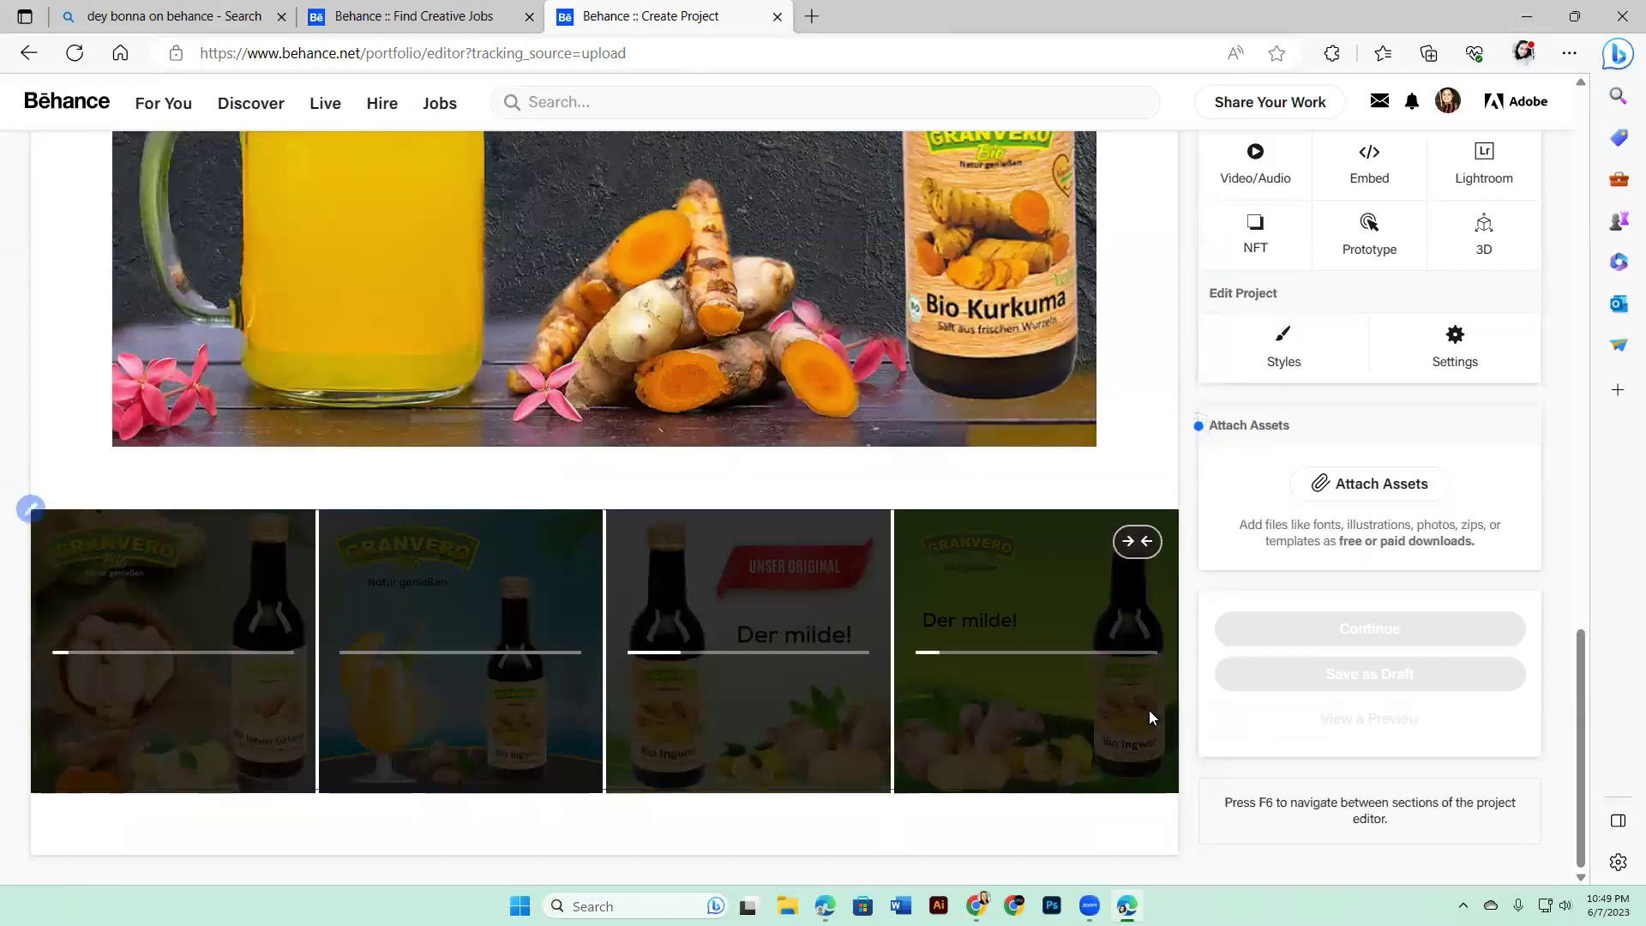
scroll(1149, 710, up, 5)
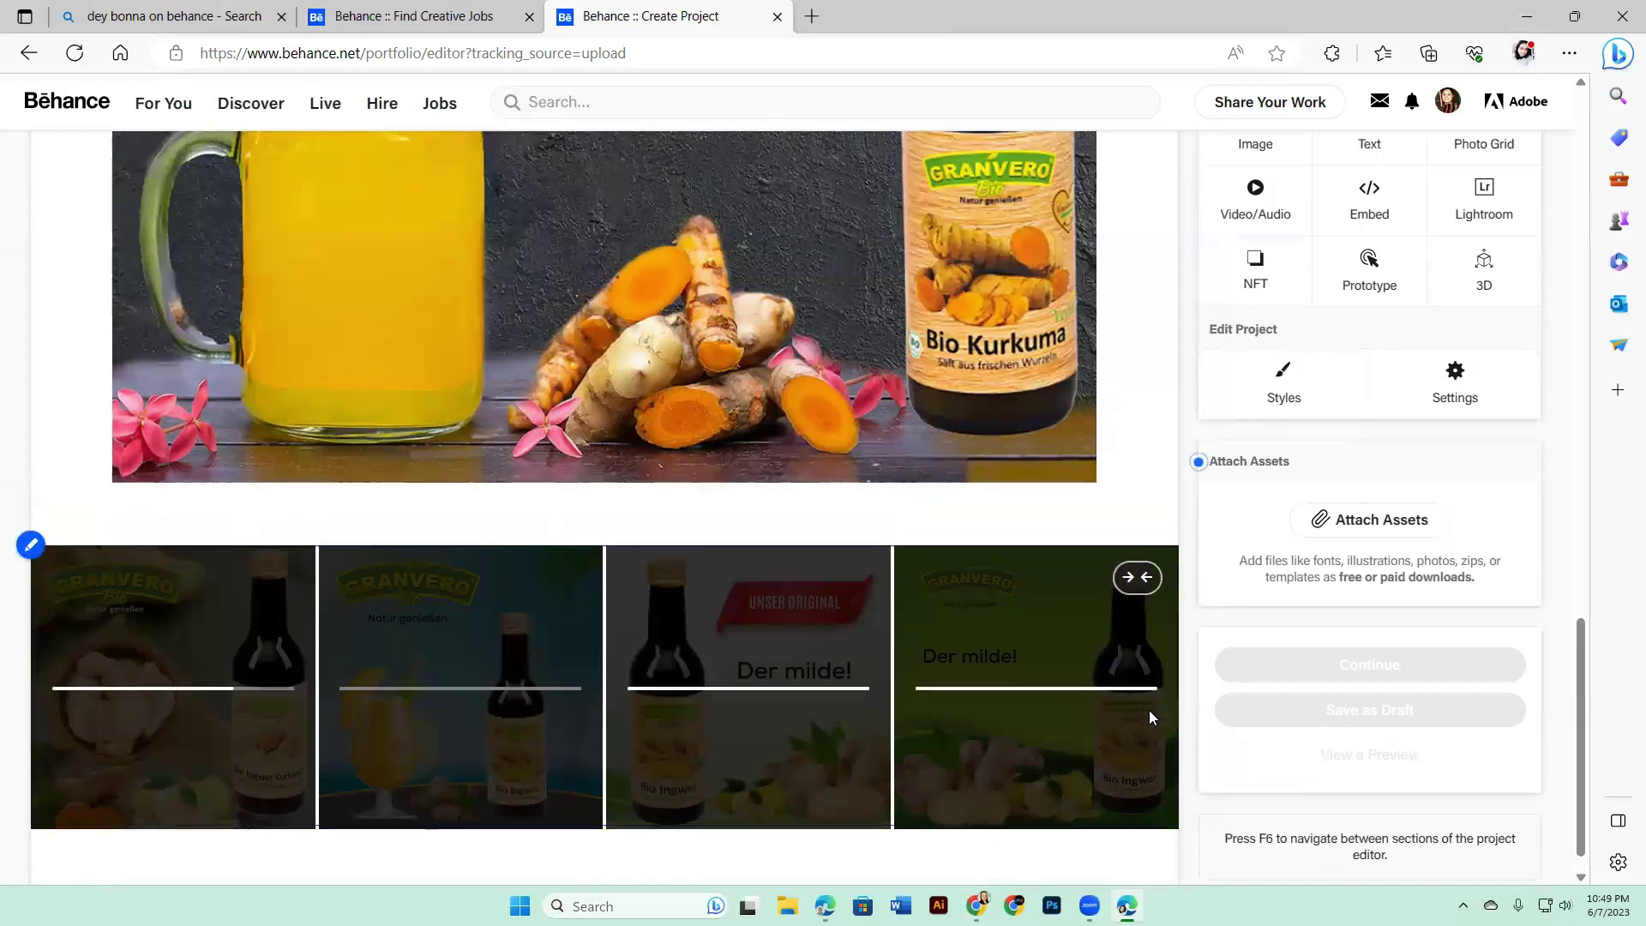
scroll(1150, 710, up, 5)
scroll(1149, 710, up, 5)
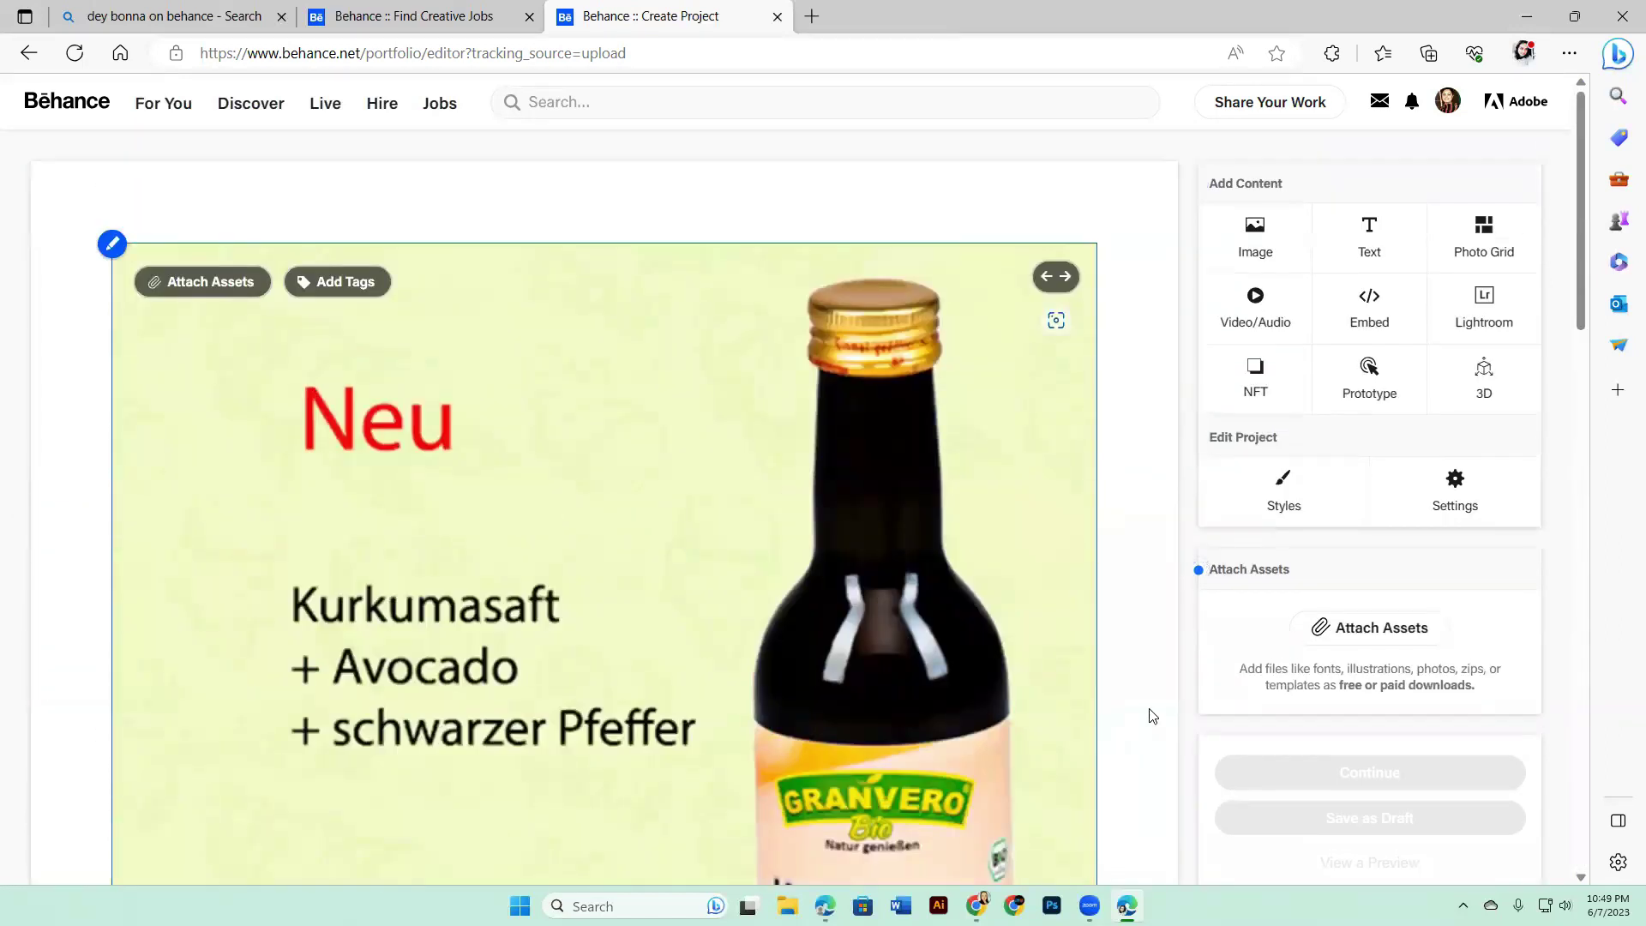
scroll(1152, 715, down, 5)
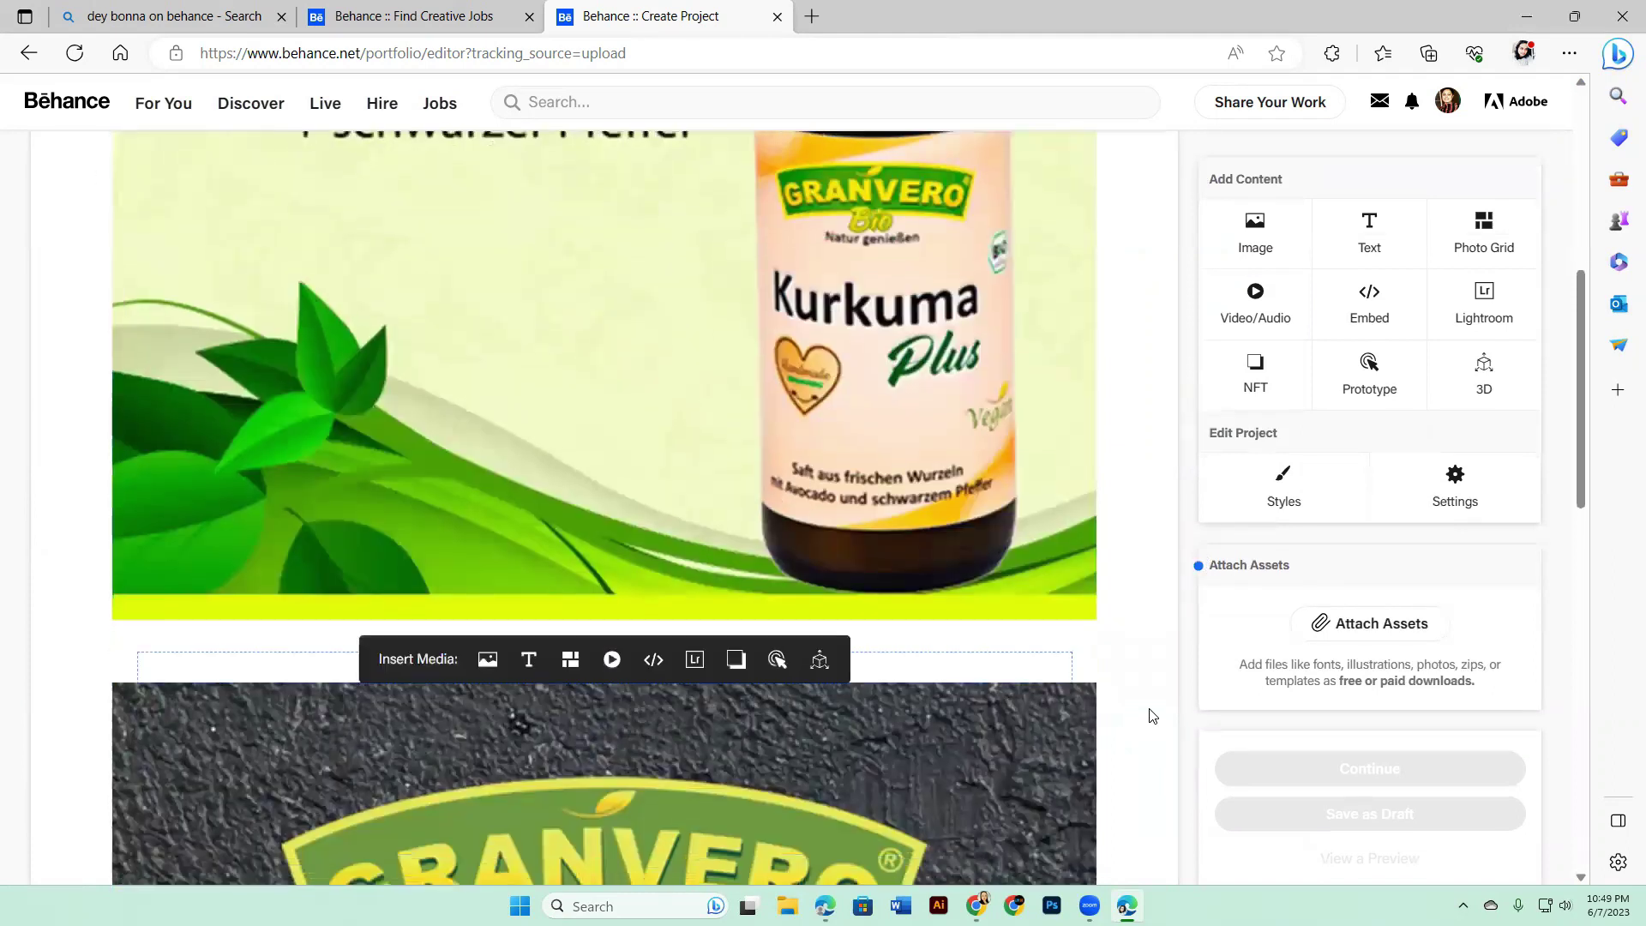
scroll(1153, 715, down, 5)
scroll(1152, 716, down, 5)
scroll(1149, 708, down, 2)
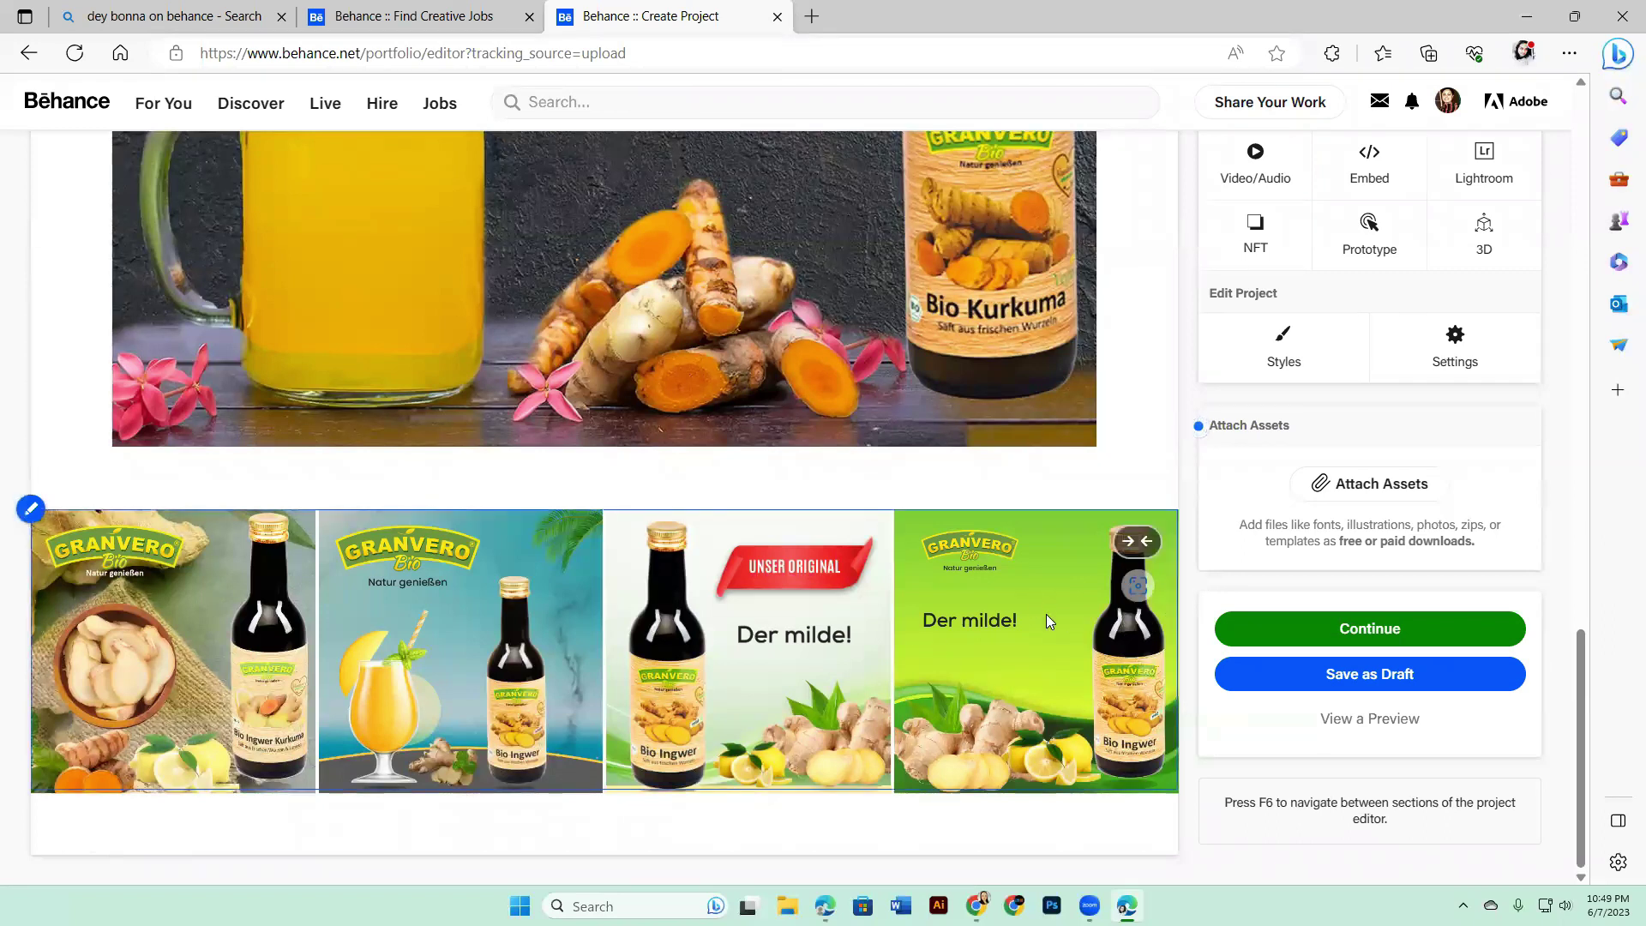
scroll(1242, 332, up, 5)
scroll(1264, 225, up, 2)
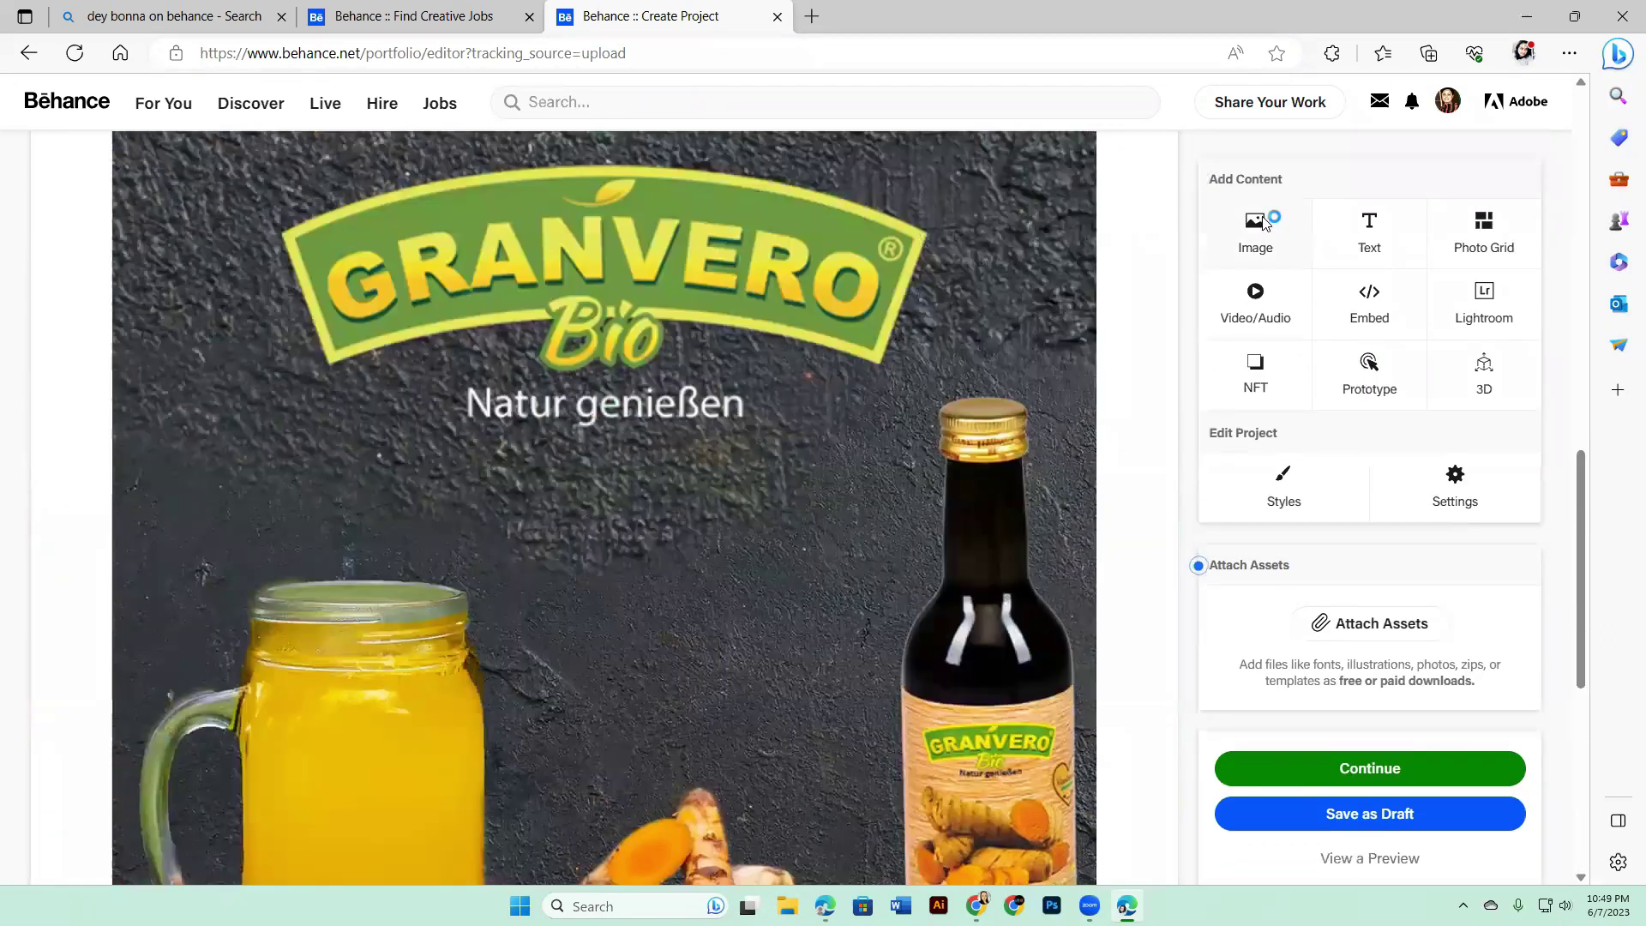
Add the Bio-Ingwer-22-06-22 'Der Milde!' ginger tea image below the photo grid
click(1255, 227)
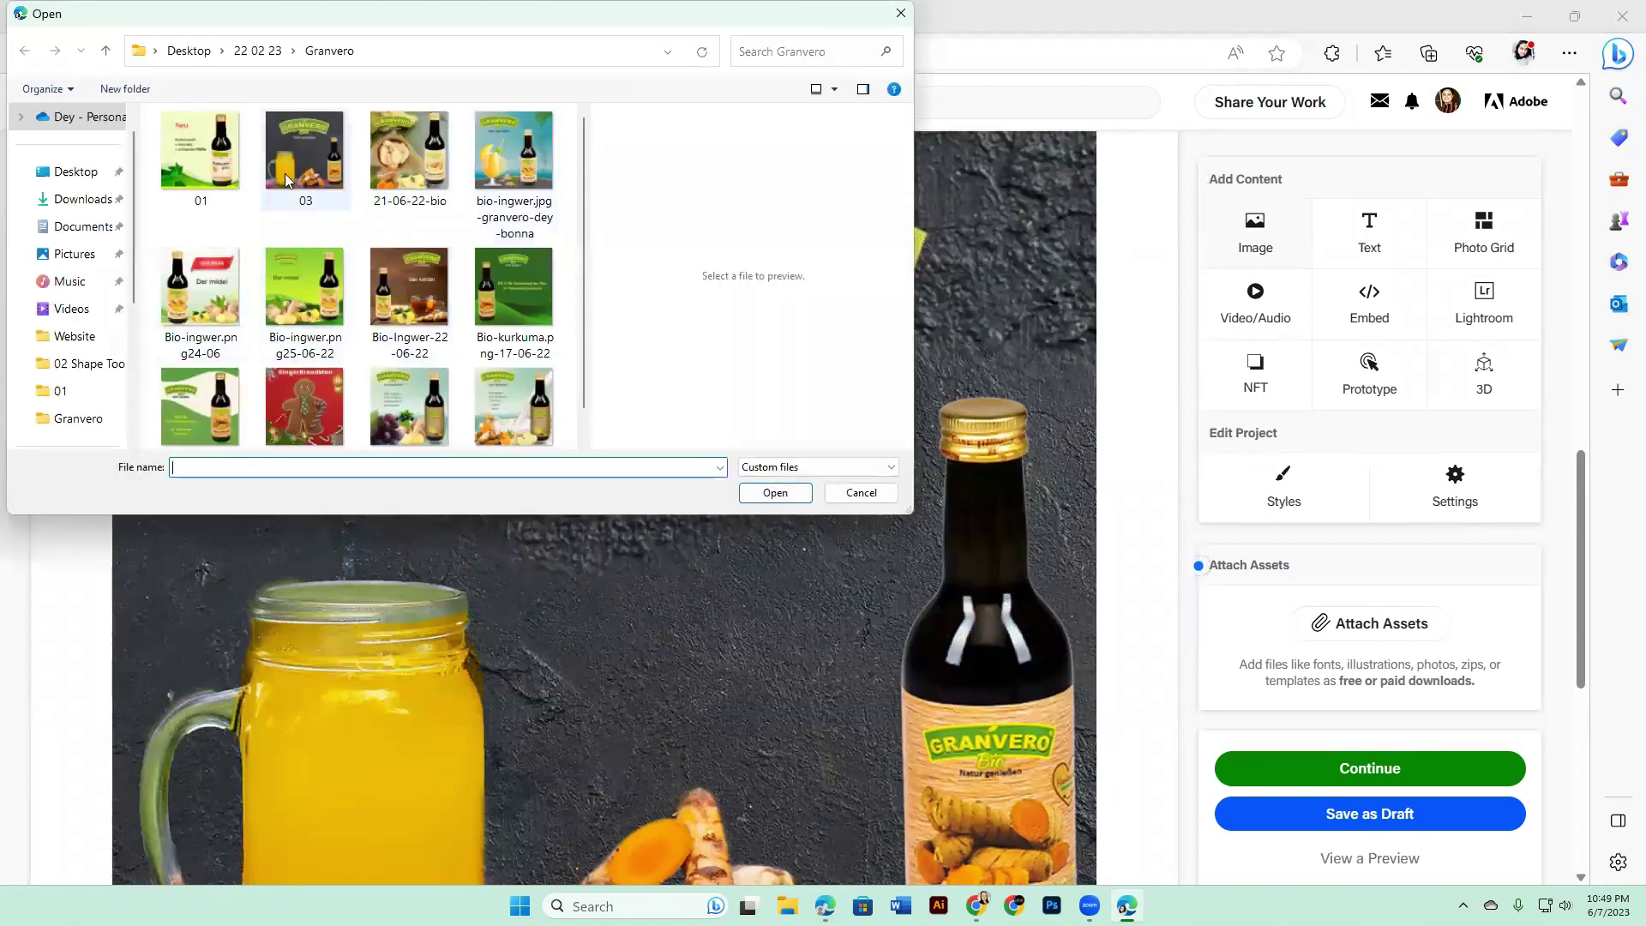
double_click(415, 292)
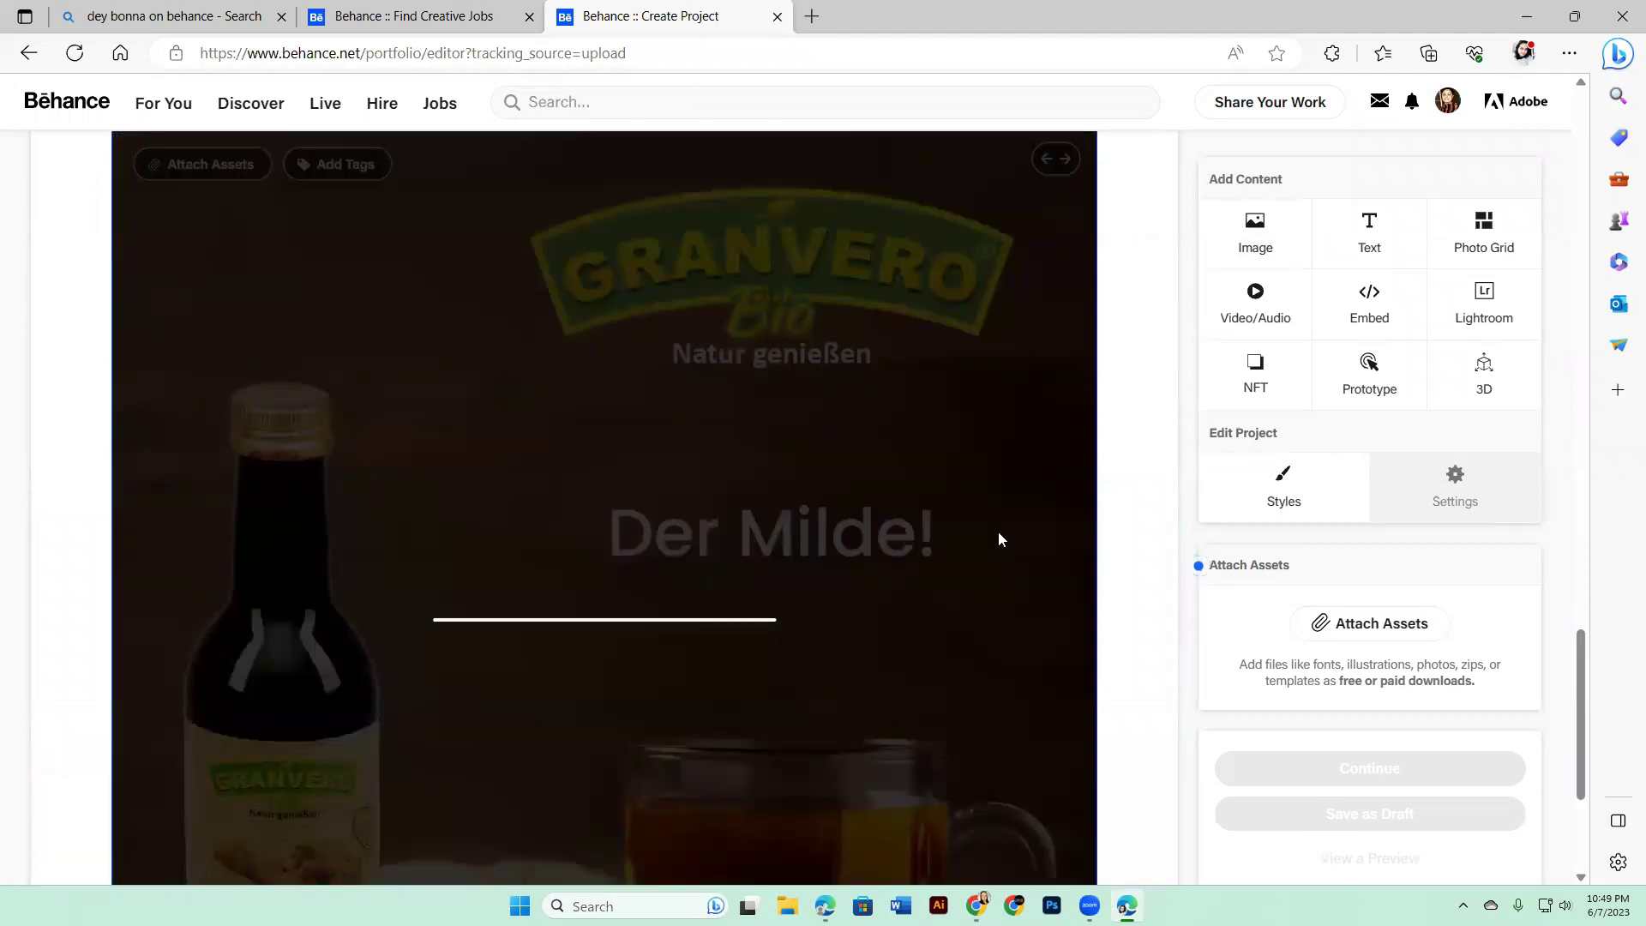
scroll(984, 758, down, 4)
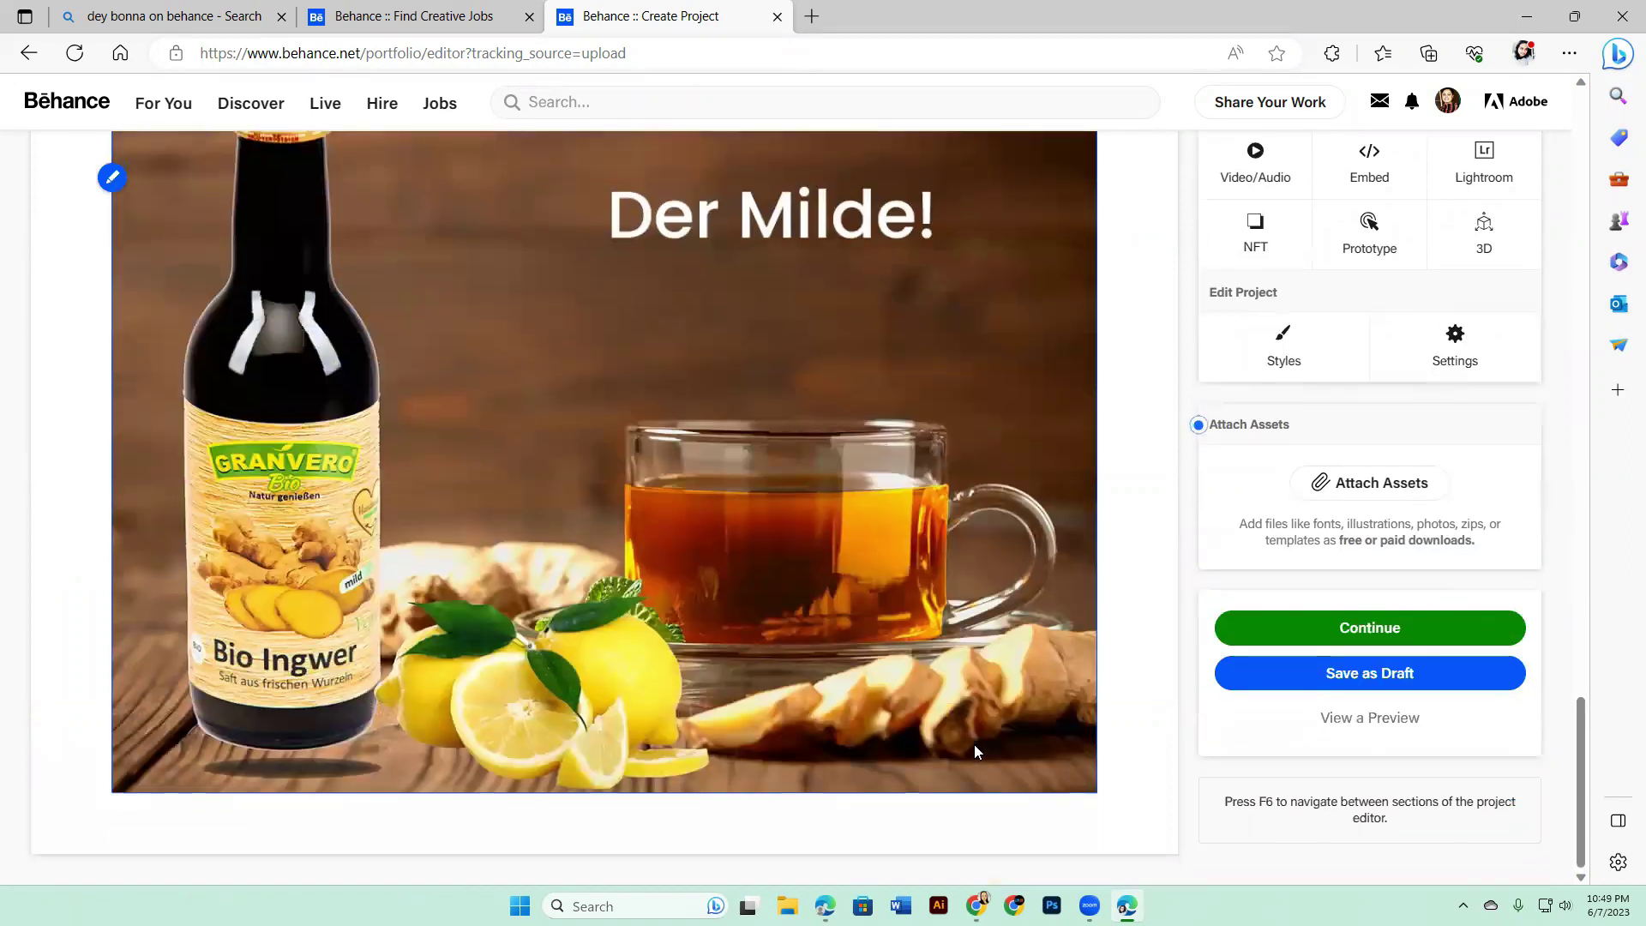
scroll(974, 744, up, 8)
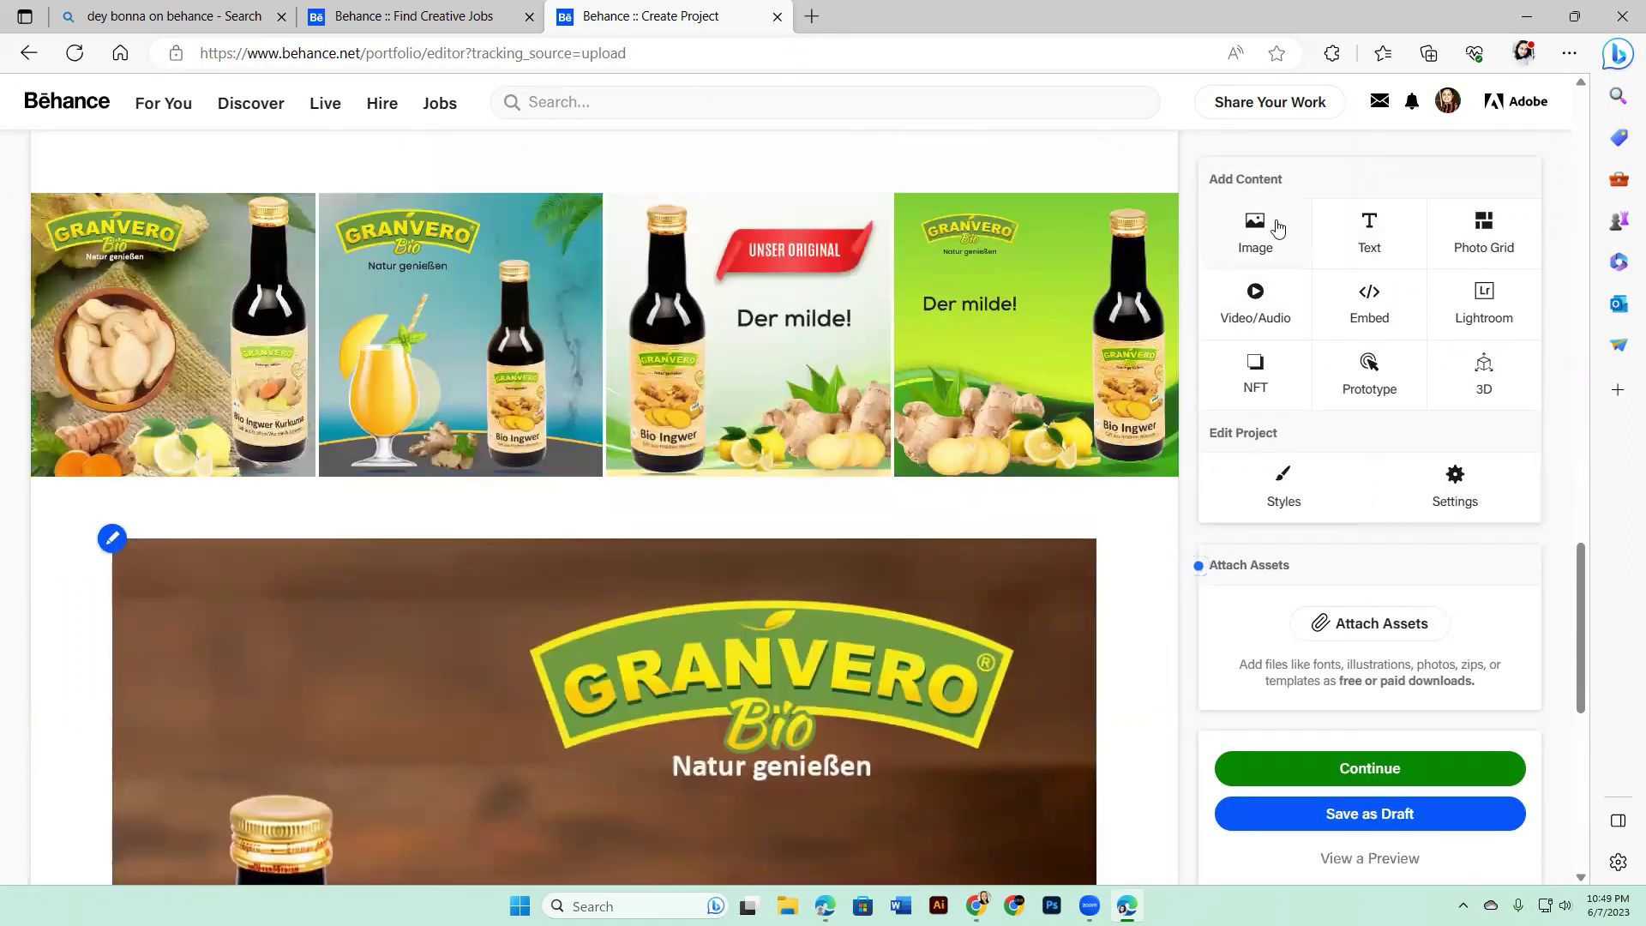
Upload five images: Bio-kurkuma.png-17-06-22, Bio-kurkuma-19-06, Granvero-bread, Hafer-kurkuma and hafer-kurkuma--03
click(1278, 227)
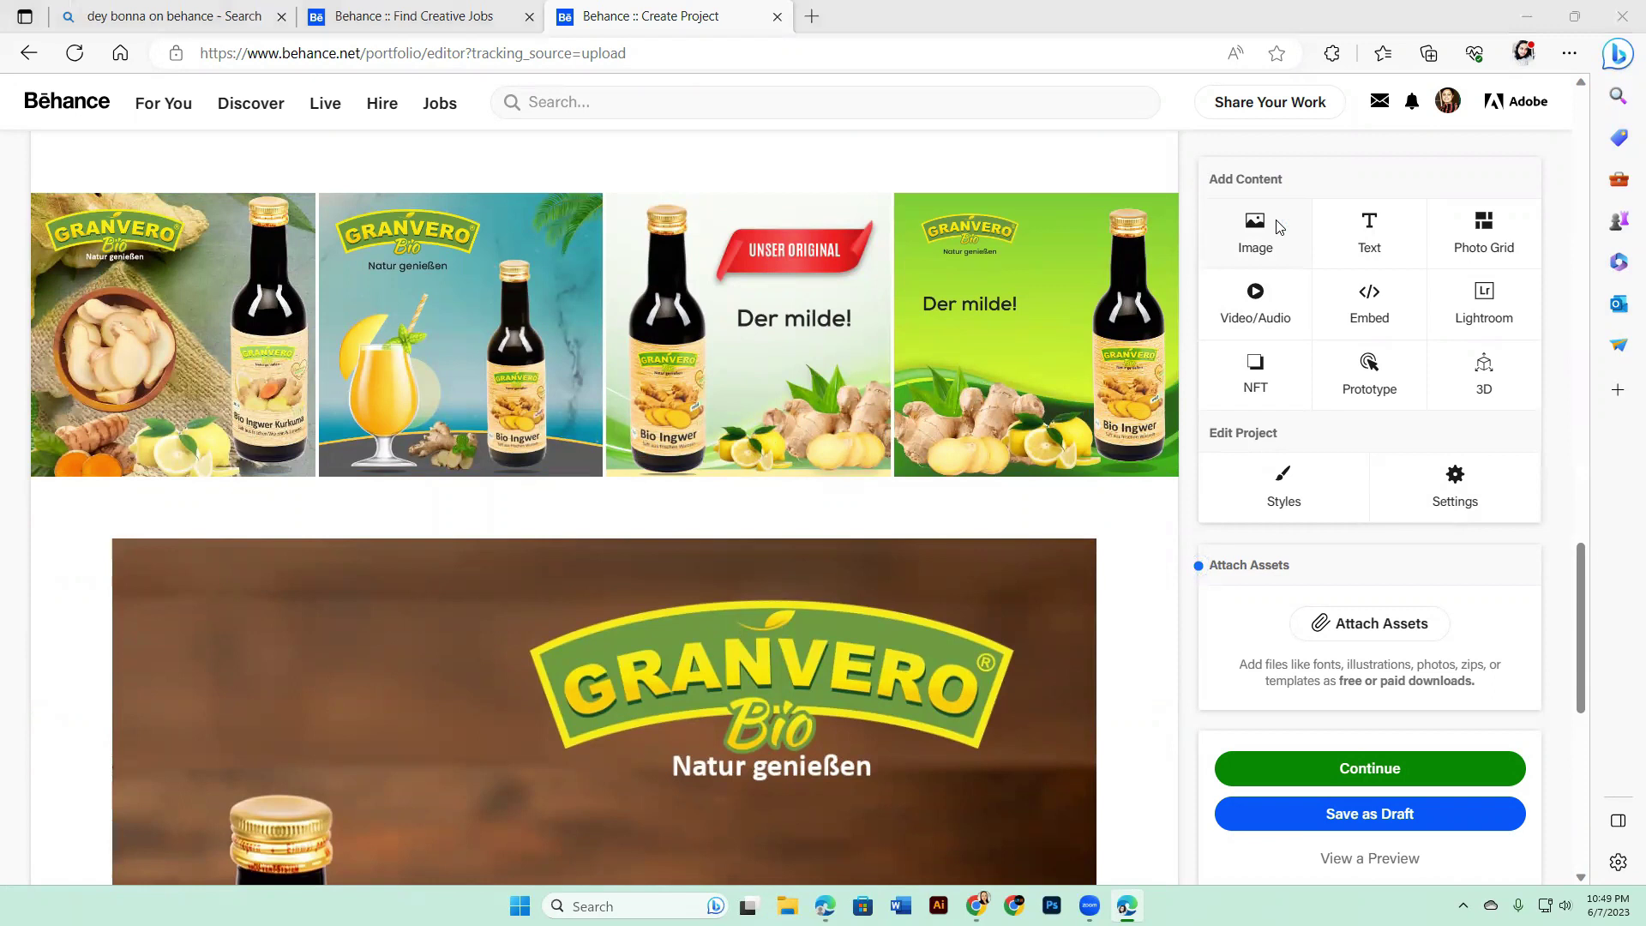
click(508, 271)
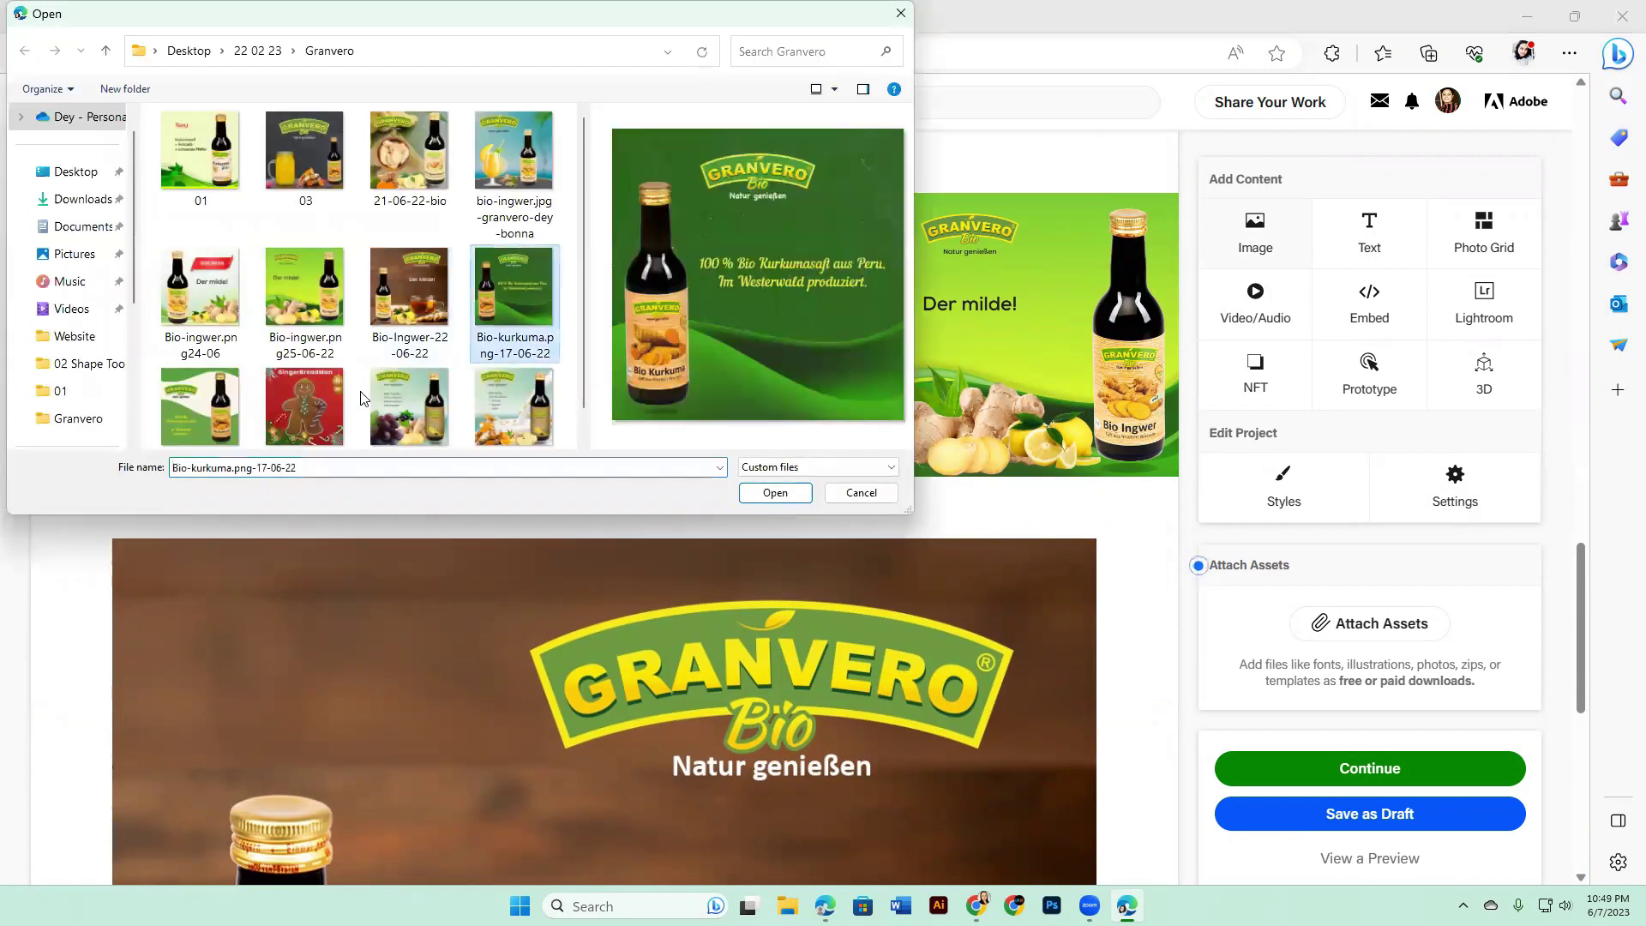
ctrl+click(209, 396)
ctrl+click(317, 392)
ctrl+click(410, 378)
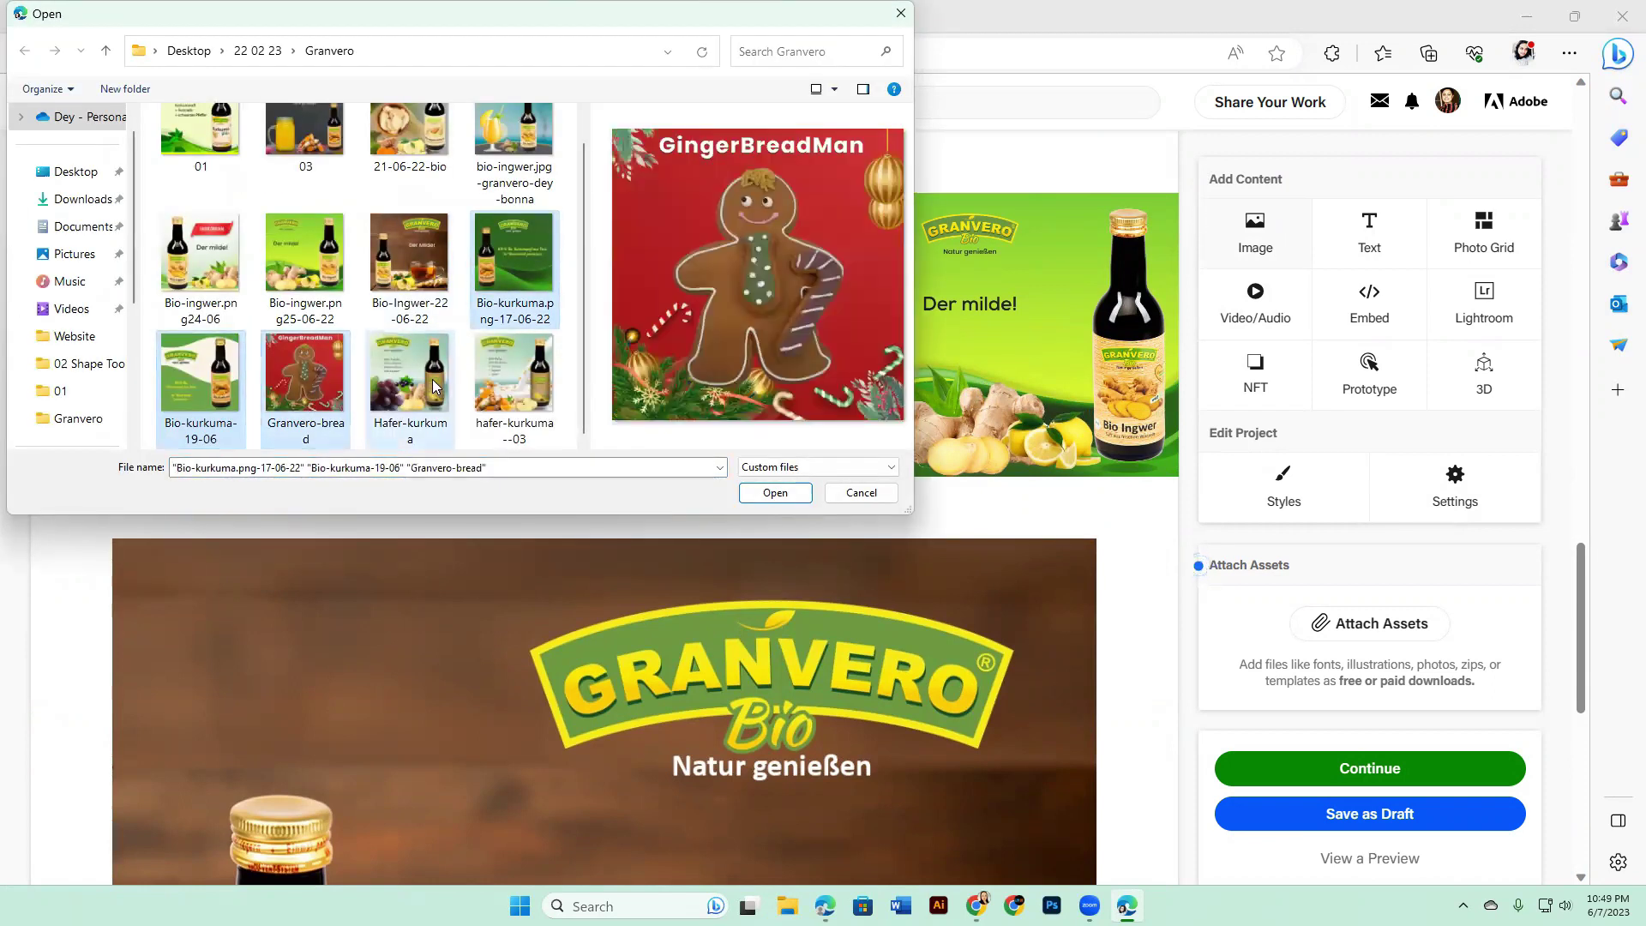
ctrl+click(515, 377)
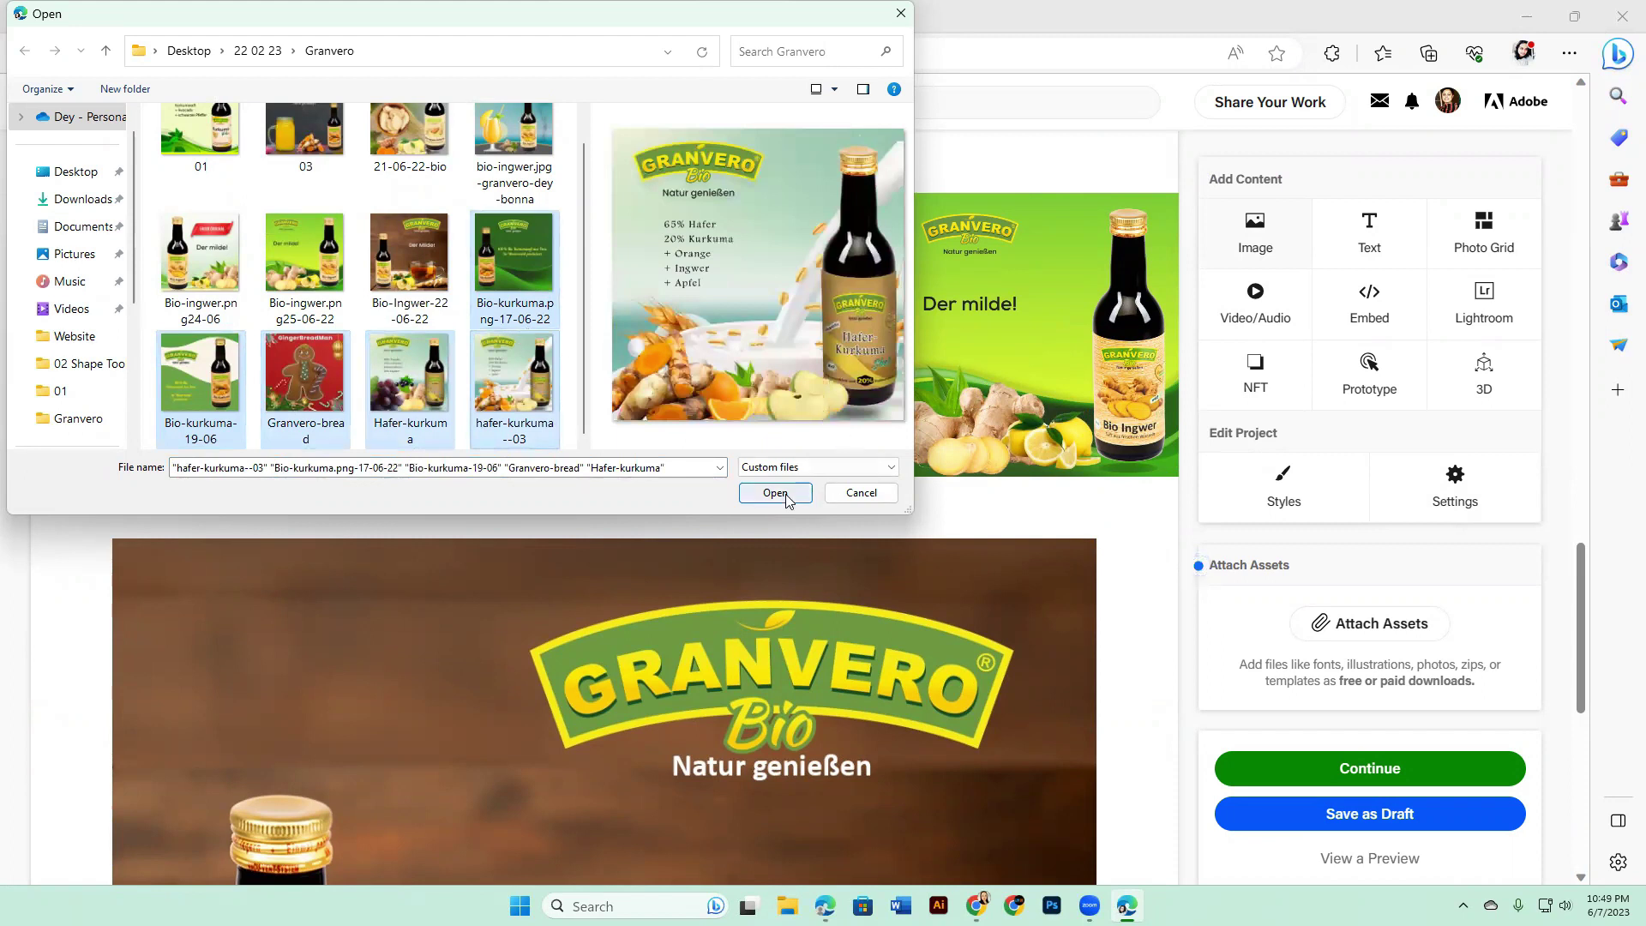
click(775, 493)
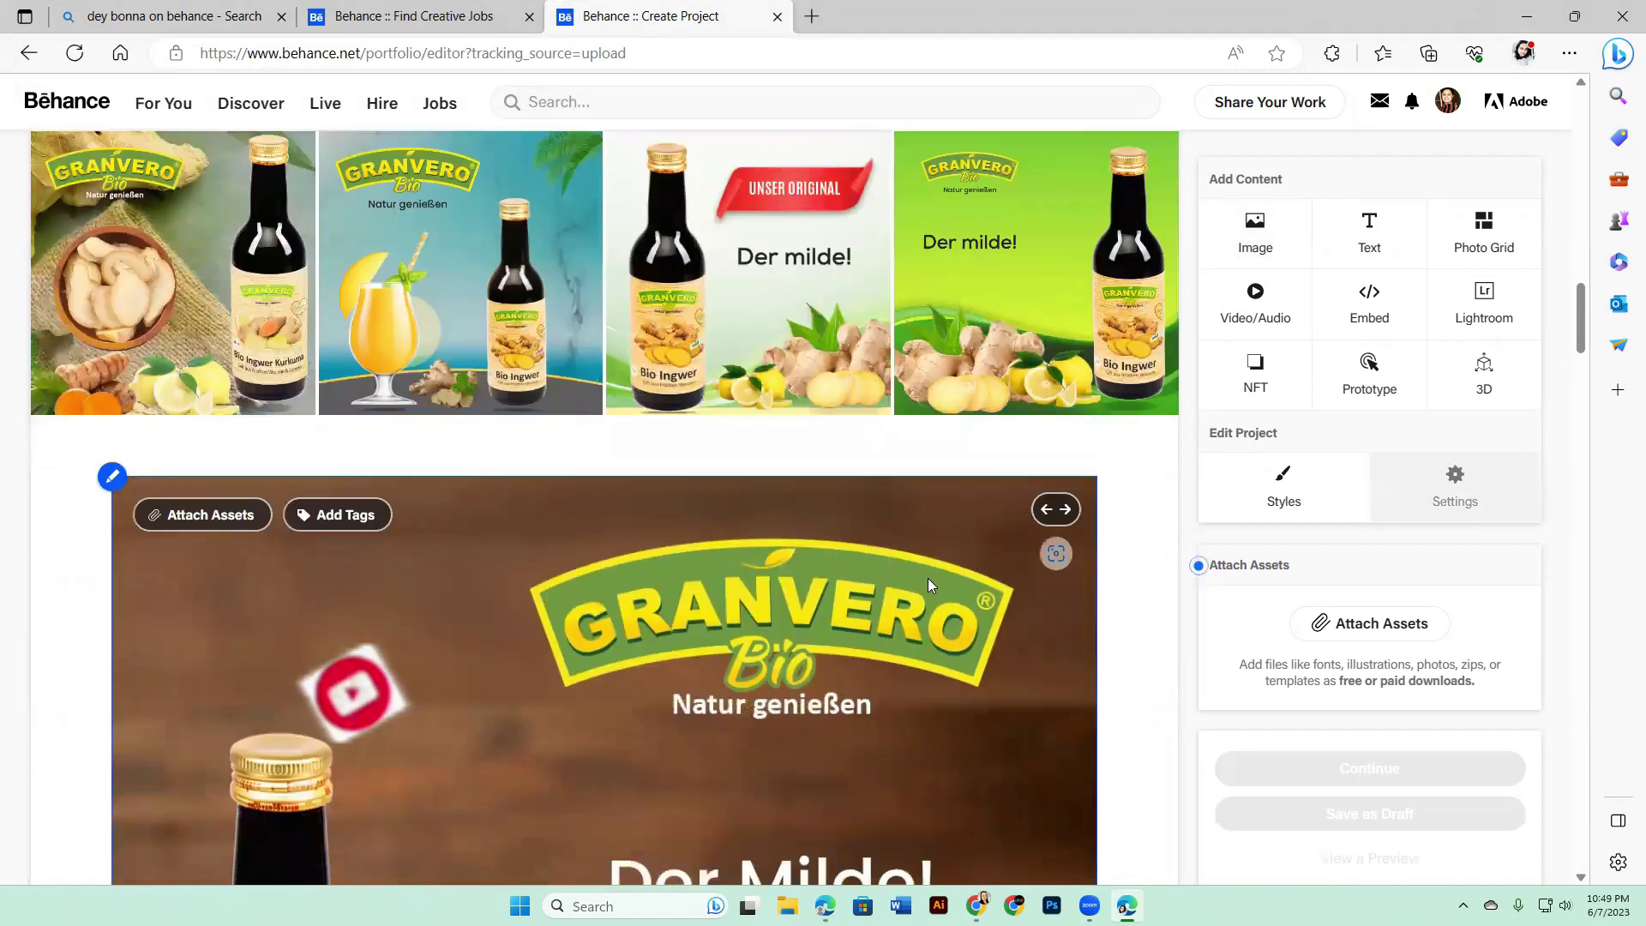